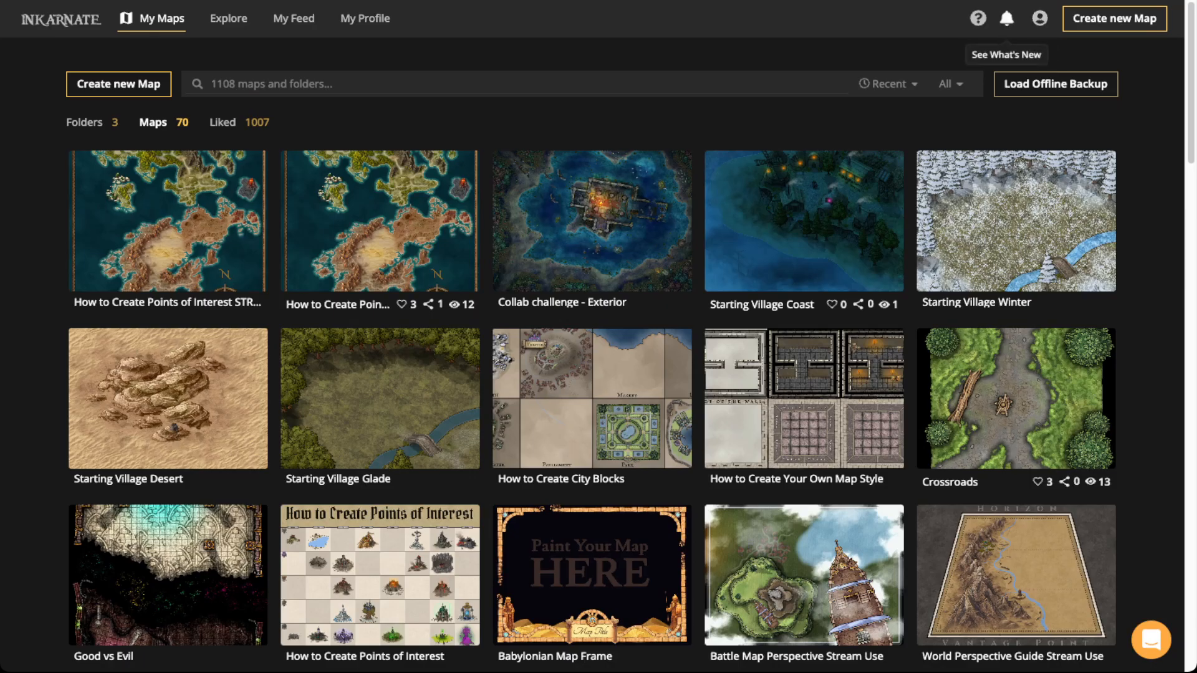
Step: Read the recent update announcement covering Shadows 2.0, fill options, the shortcuts bar and bug fixes
left_click(1005, 18)
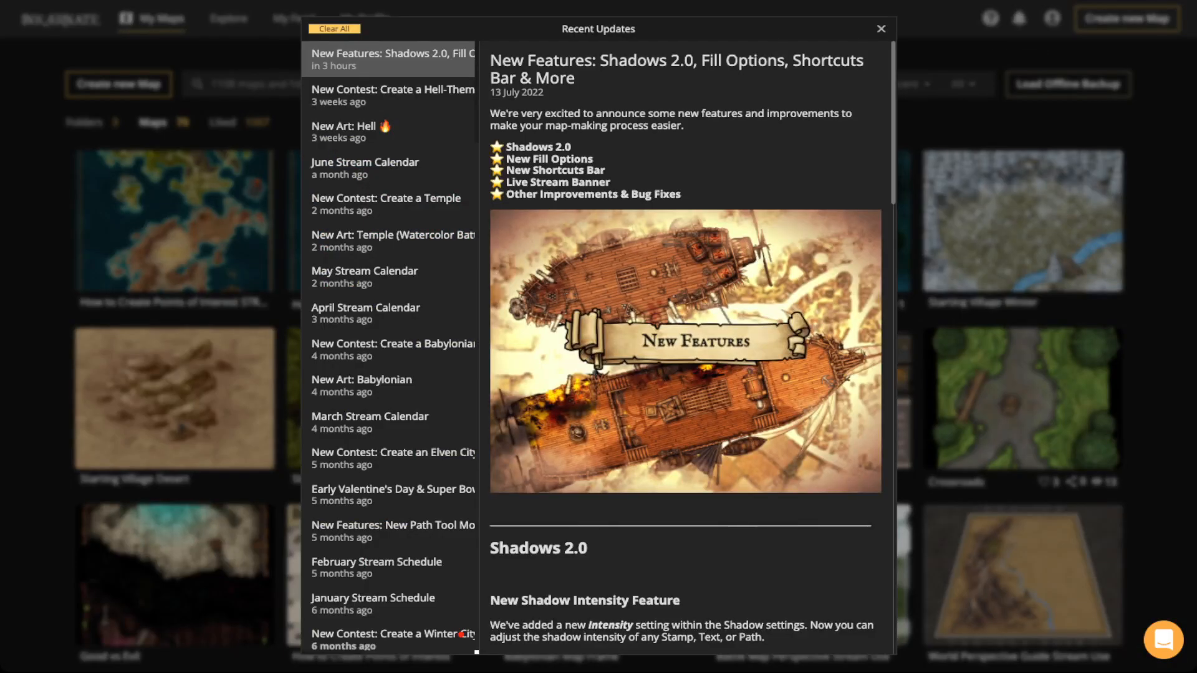
left_click(386, 95)
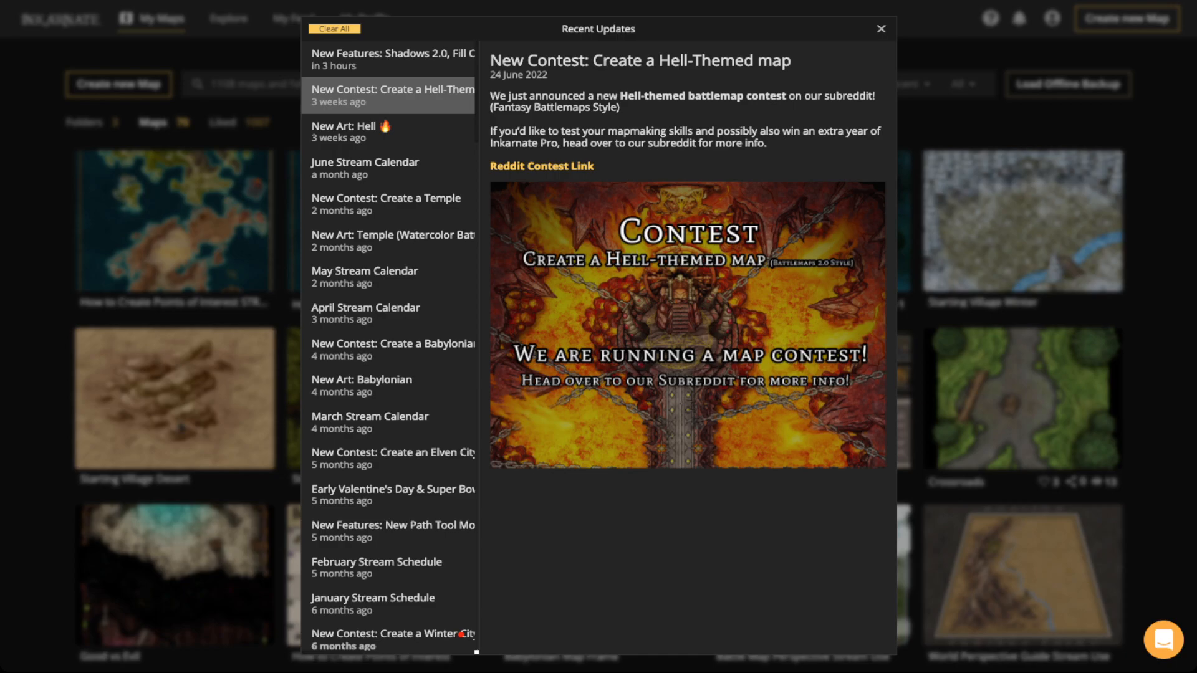
left_click(391, 59)
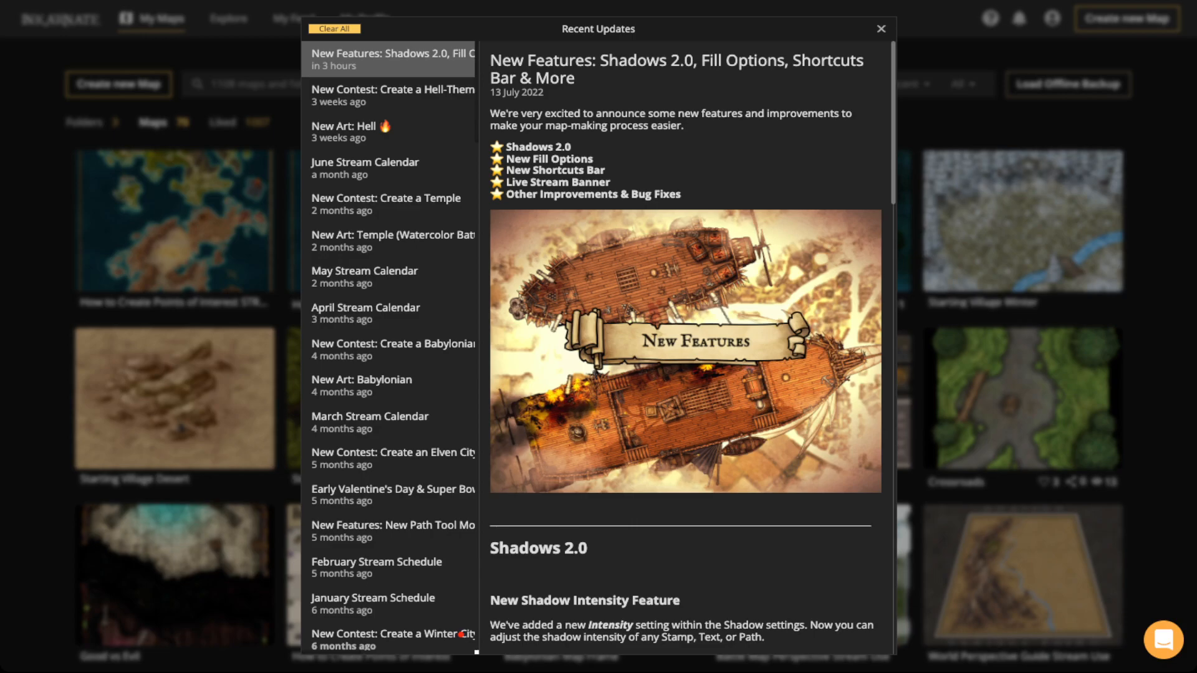
scroll(686, 349, "down", 5)
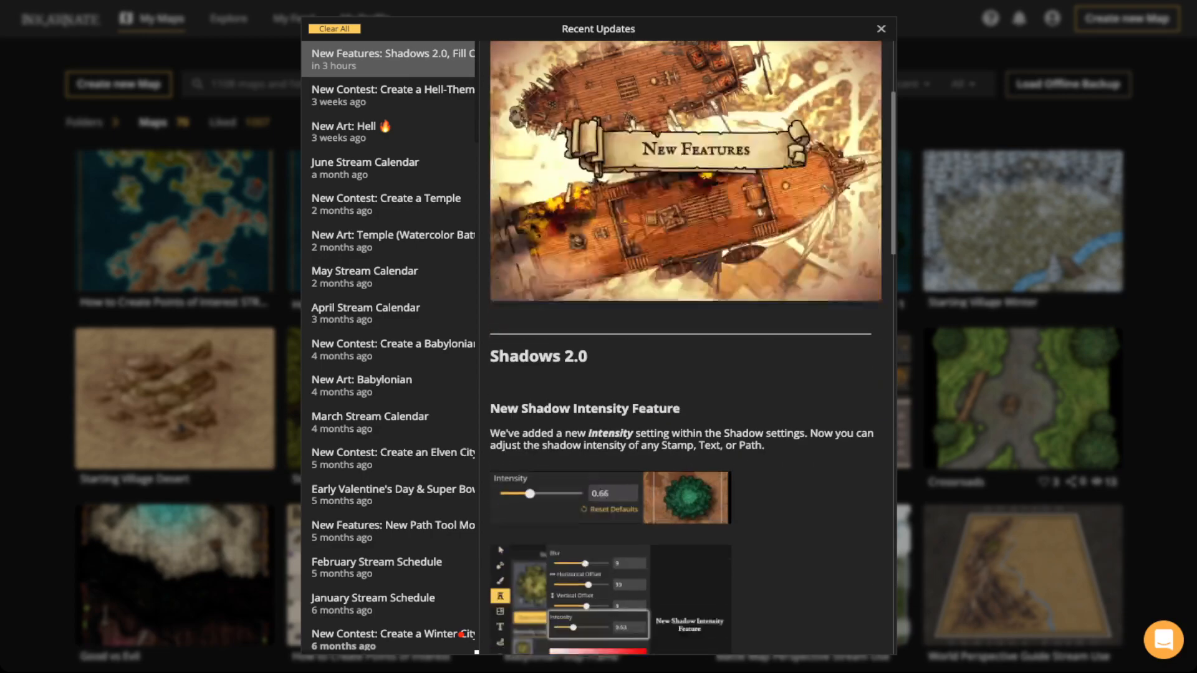
scroll(685, 349, "down", 4)
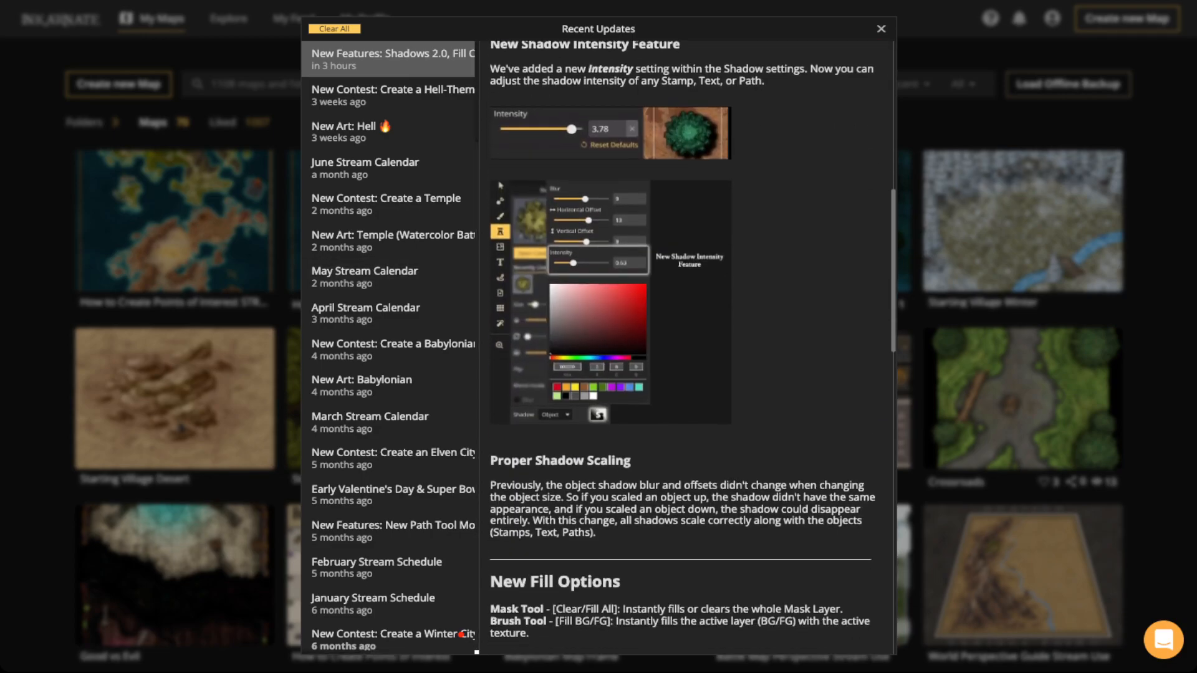
scroll(685, 349, "up", 1)
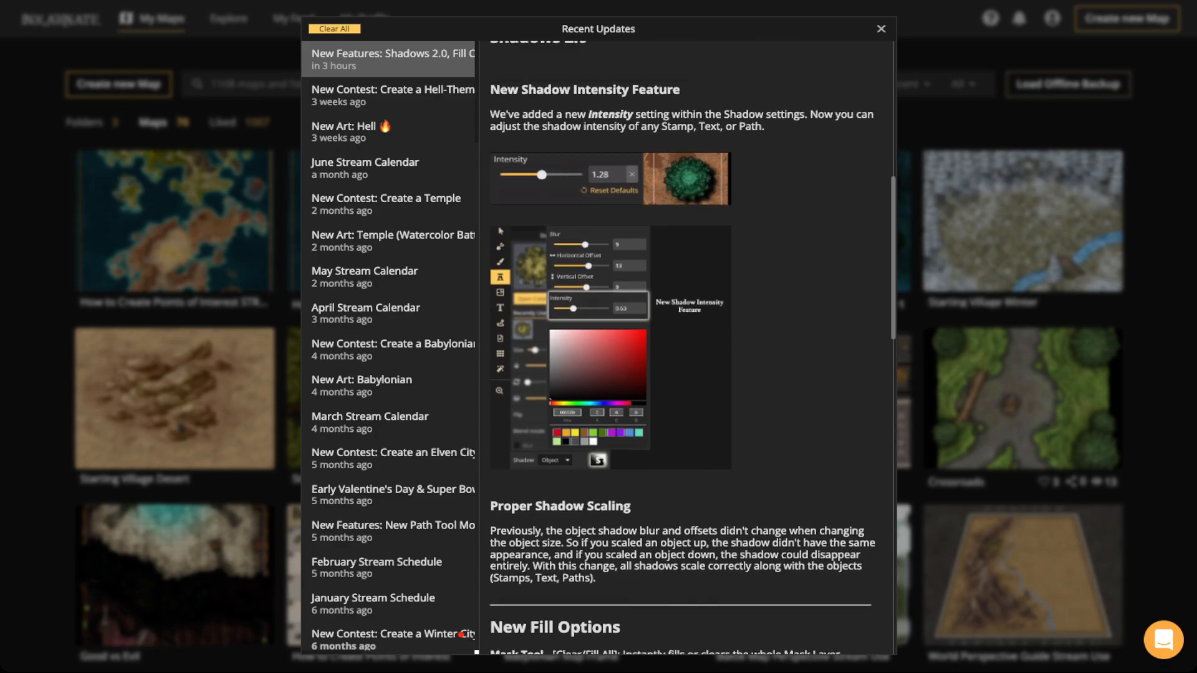
scroll(685, 349, "down", 3)
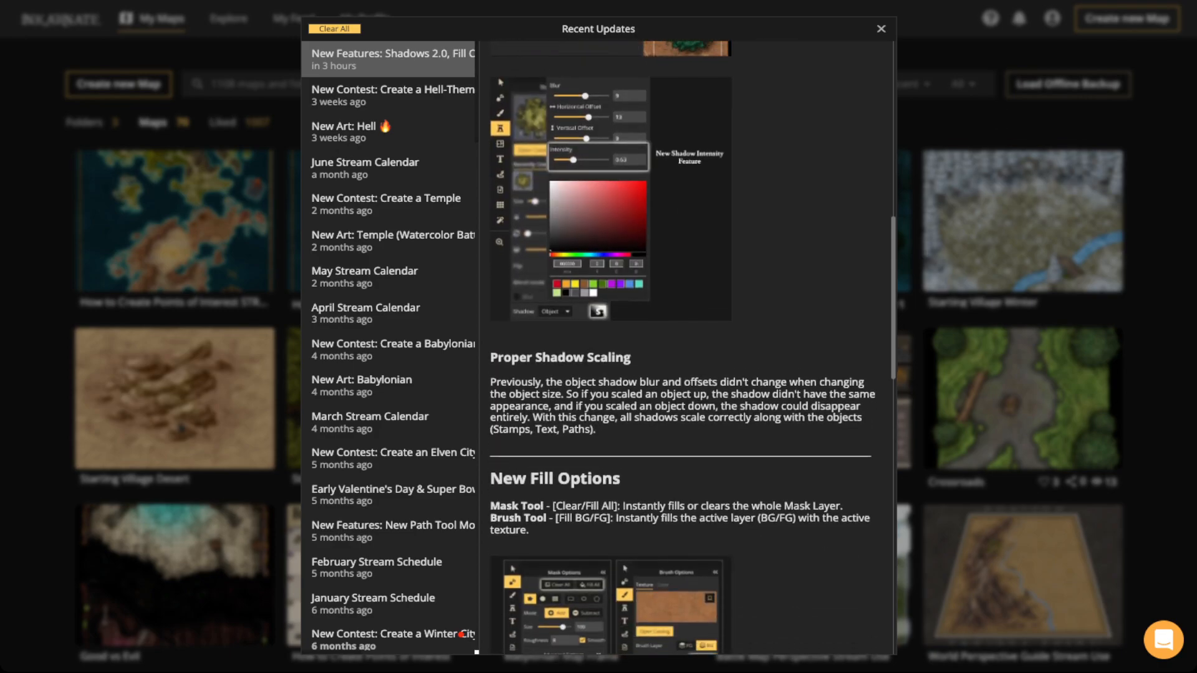
scroll(686, 349, "down", 6)
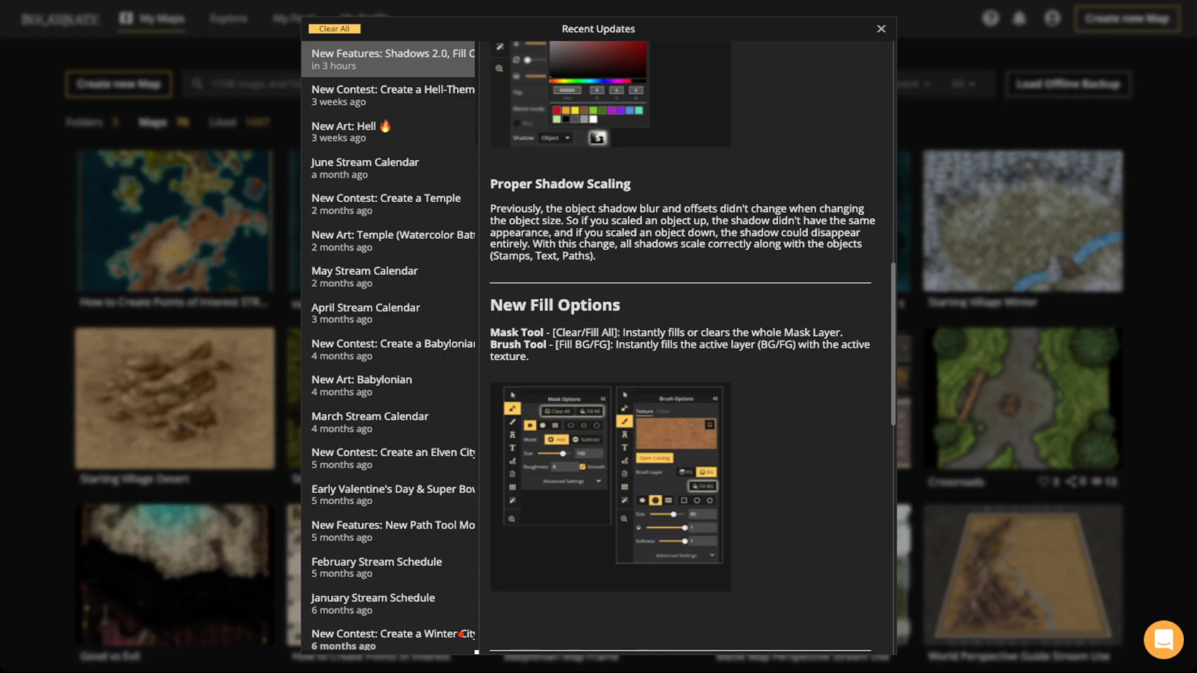
scroll(685, 349, "down", 8)
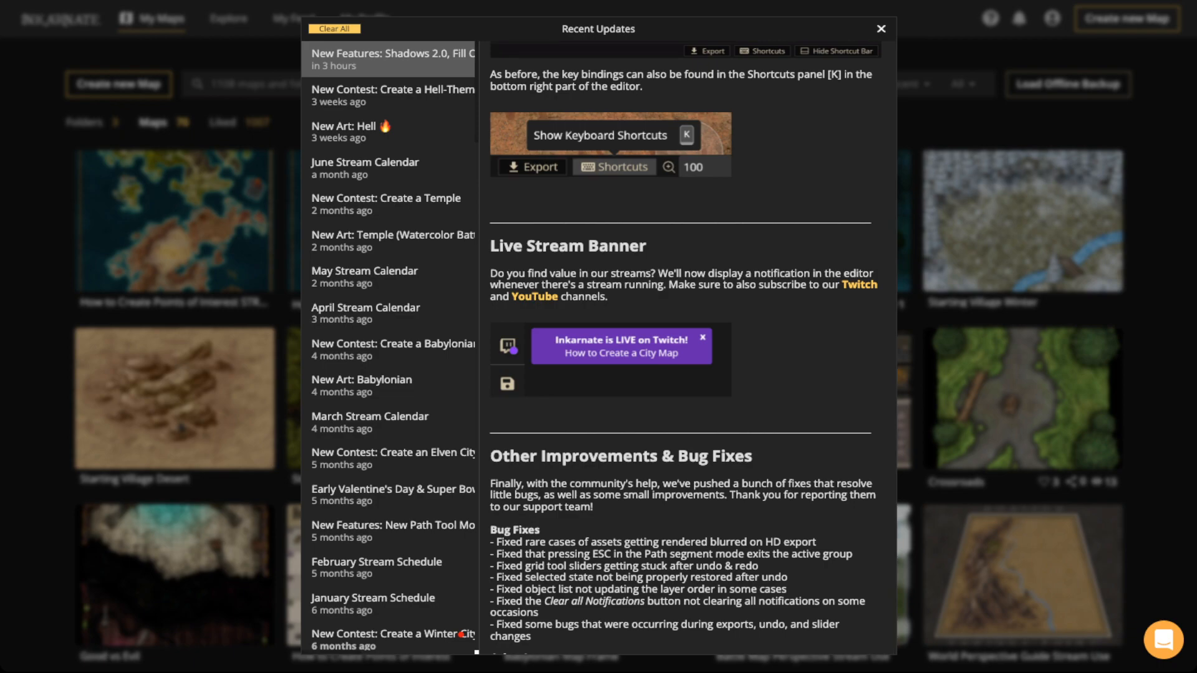
key("Escape")
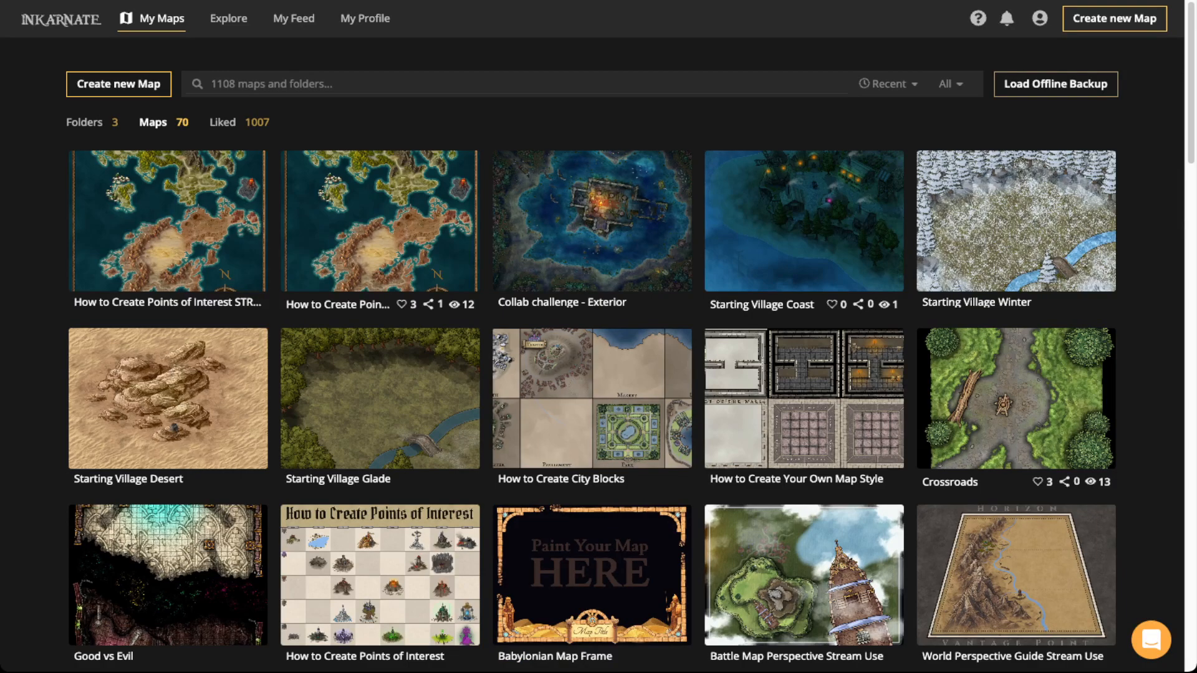
Step: Open the published How to Create Points of Interest map's page and copy its sharing link
mouse_move(380, 223)
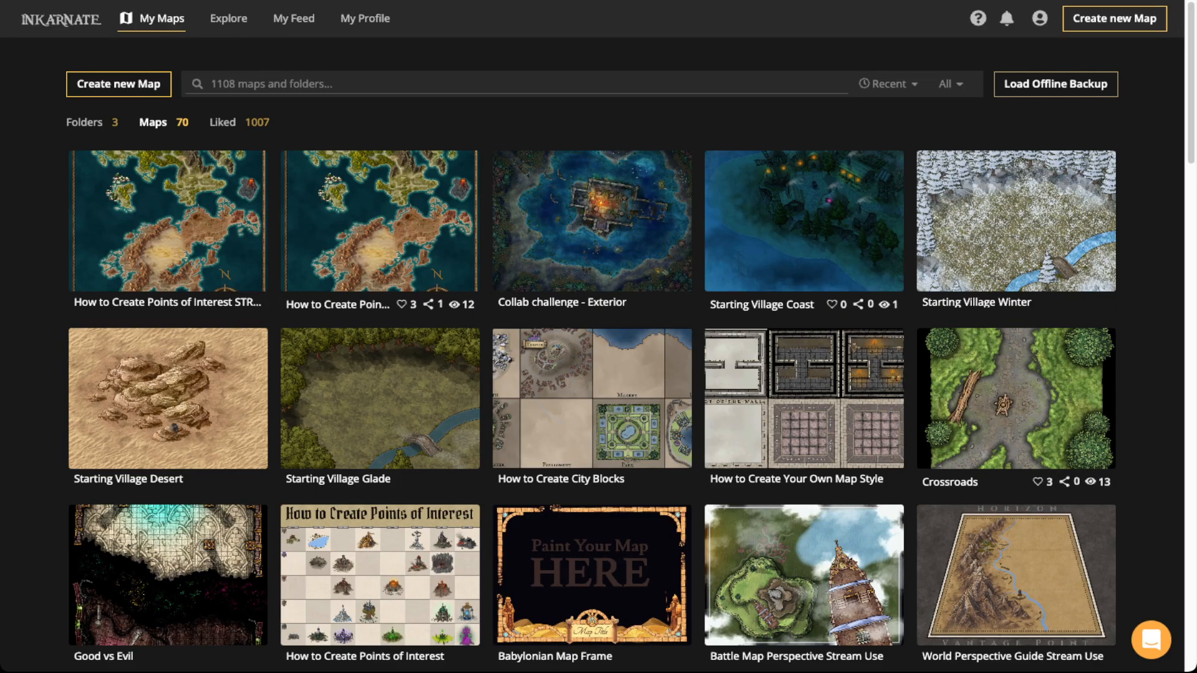
left_click(297, 271)
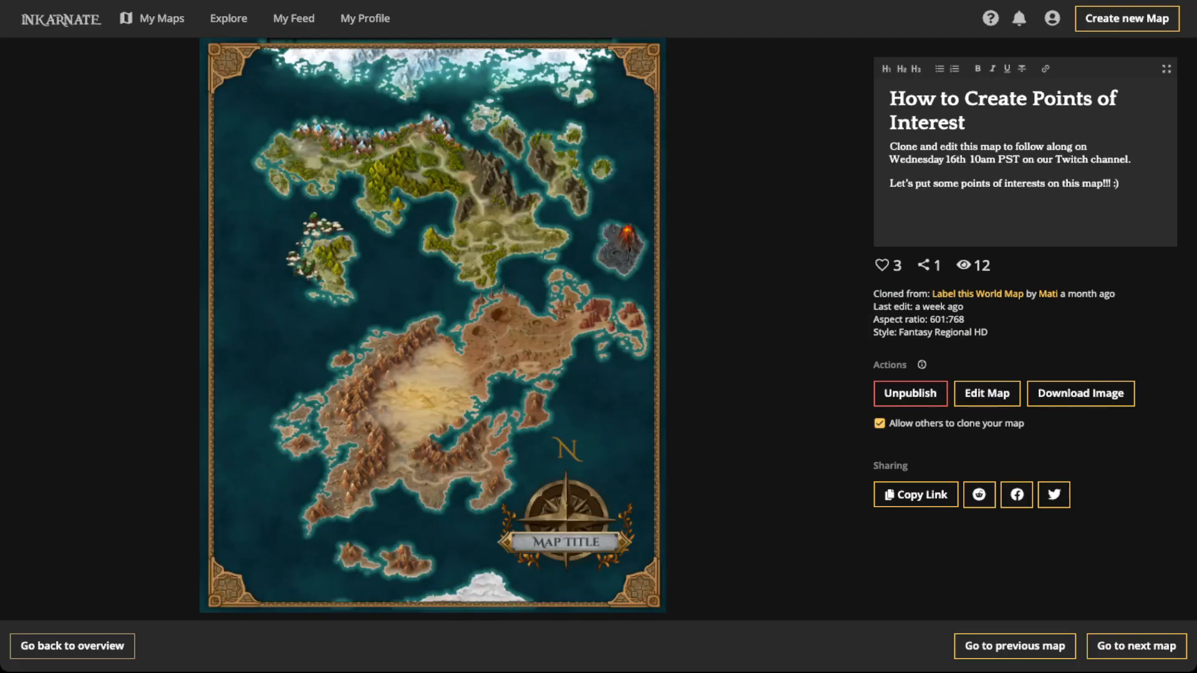
left_click(915, 494)
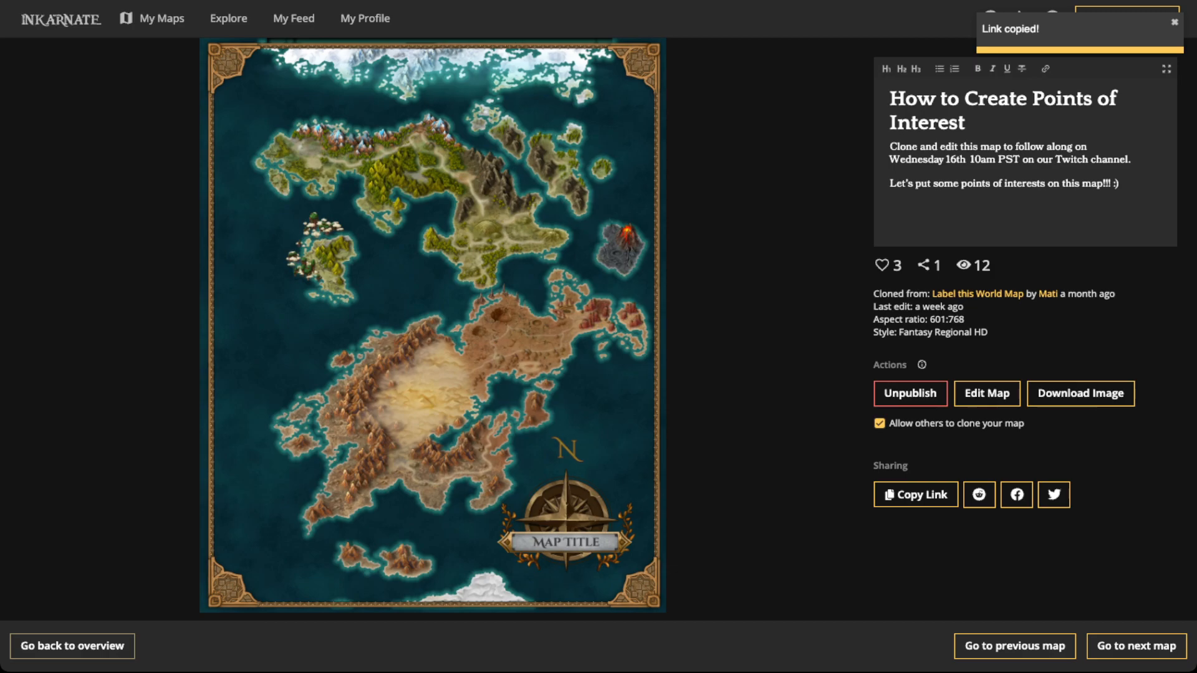
Step: Examine the published map's northern half in the full-size viewer, and return to the map overview
left_click(432, 326)
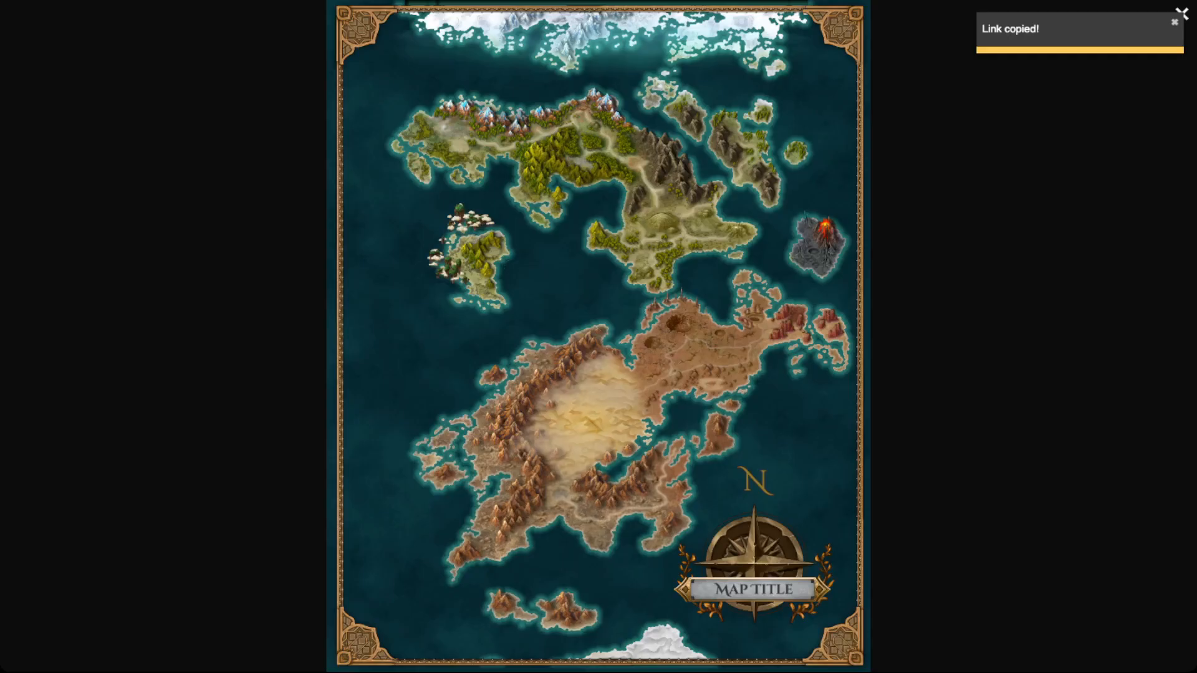
scroll(512, 214, "up", 6)
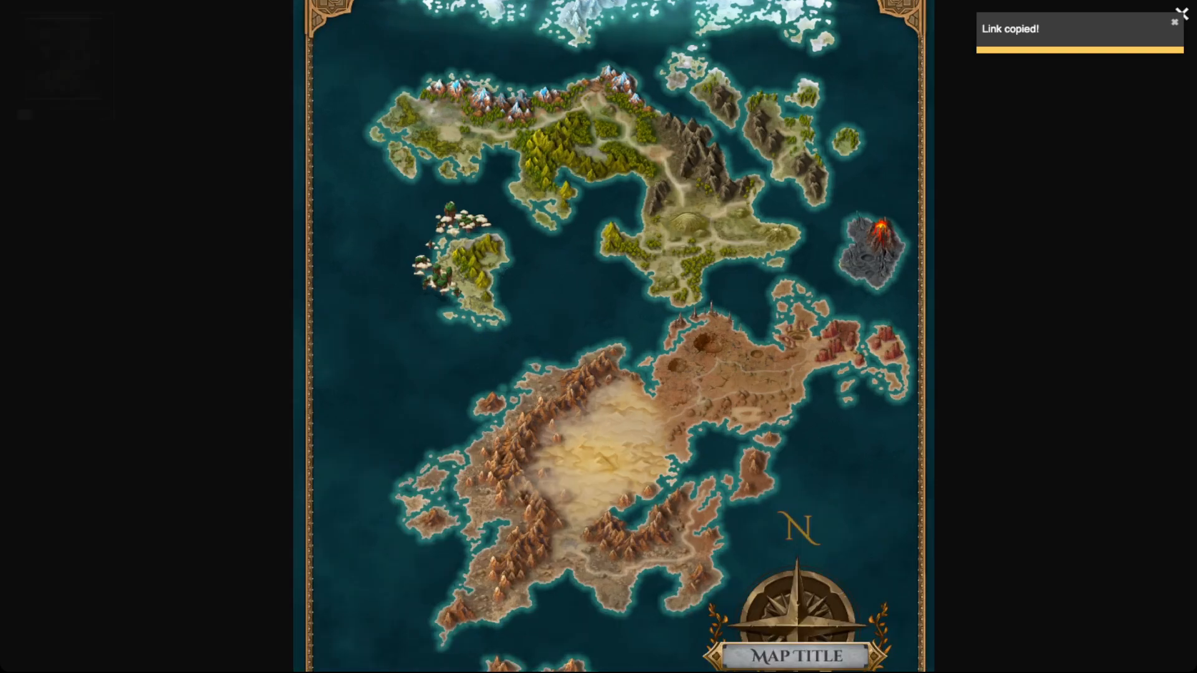
left_click_drag(512, 214, 506, 494)
scroll(599, 337, "down", 3)
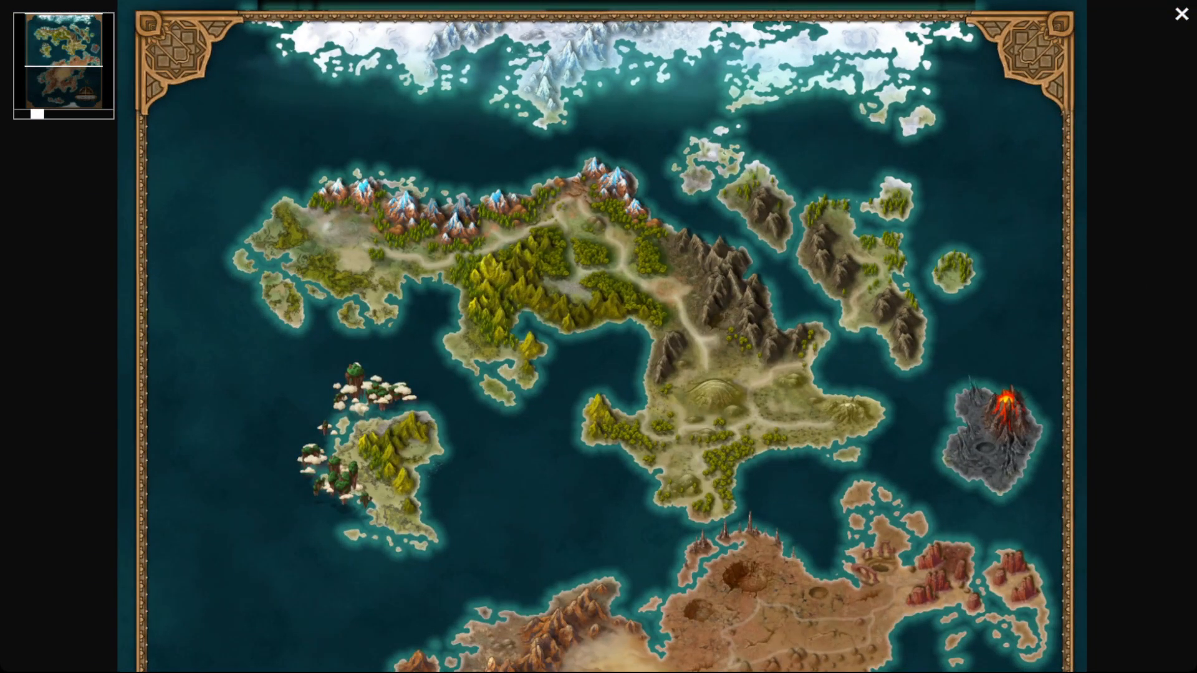
key("Escape")
key("Escape")
Step: Open the unpublished stream copy of the How to Create Points of Interest map for editing
mouse_move(168, 224)
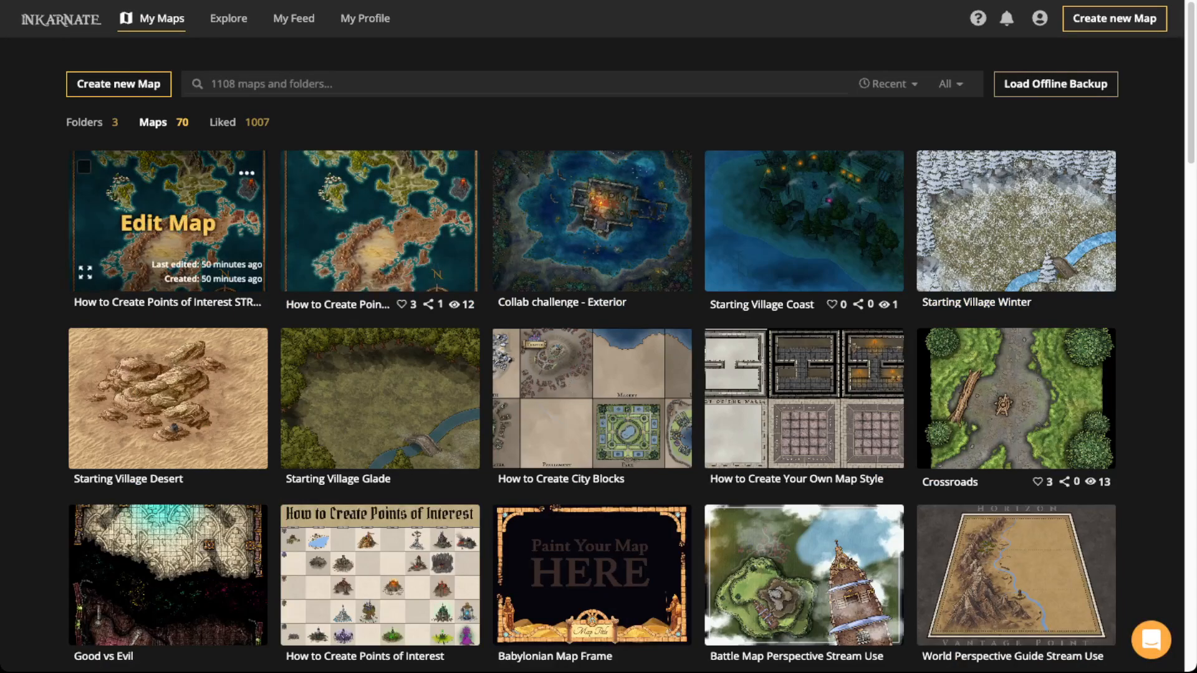
left_click(168, 223)
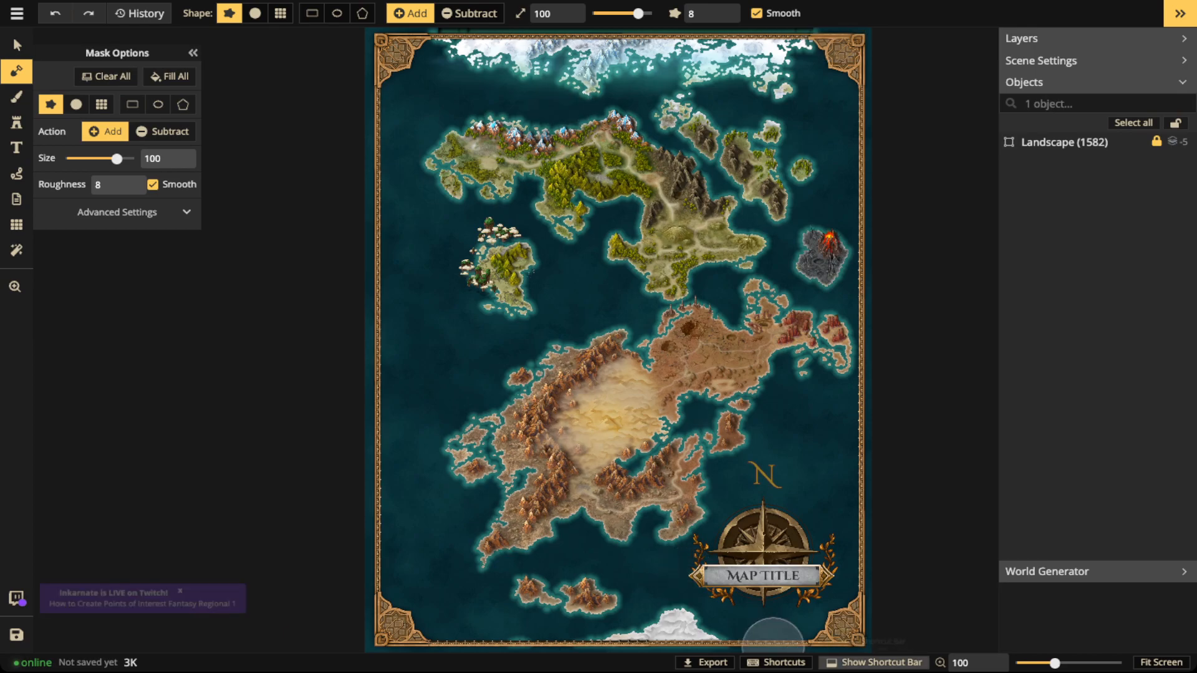
Step: Show the shortcut bar, check its hints for the Select, Brush and Stamp tools, and hide it again
left_click(875, 662)
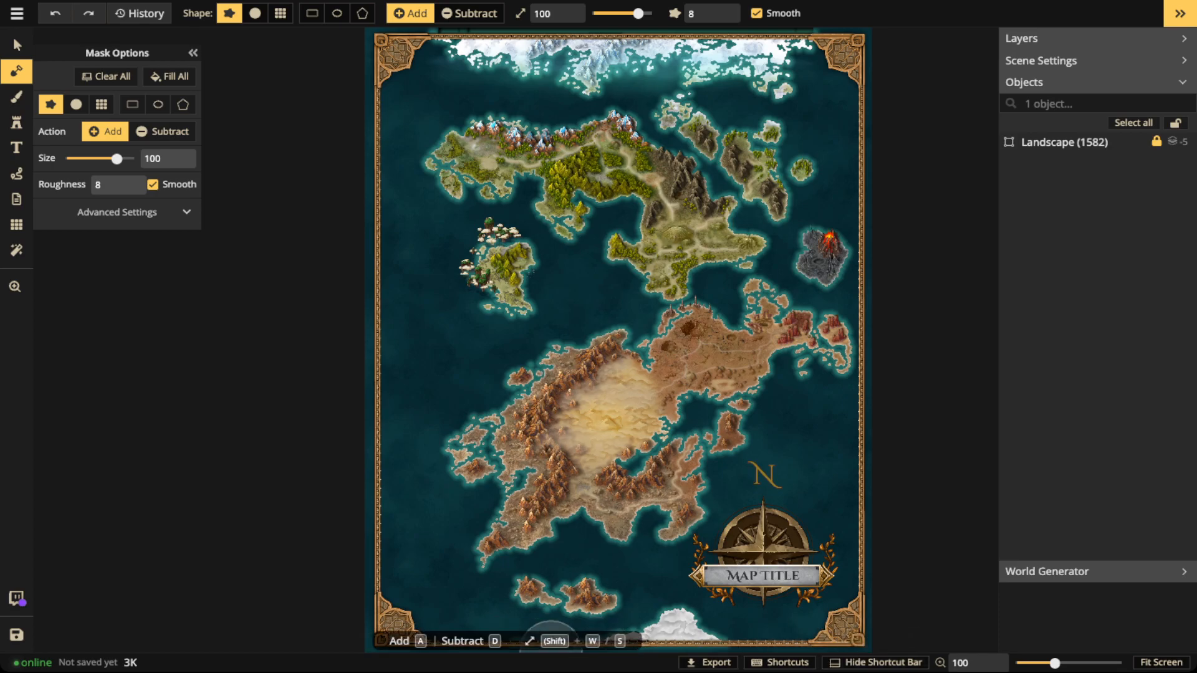
key("v")
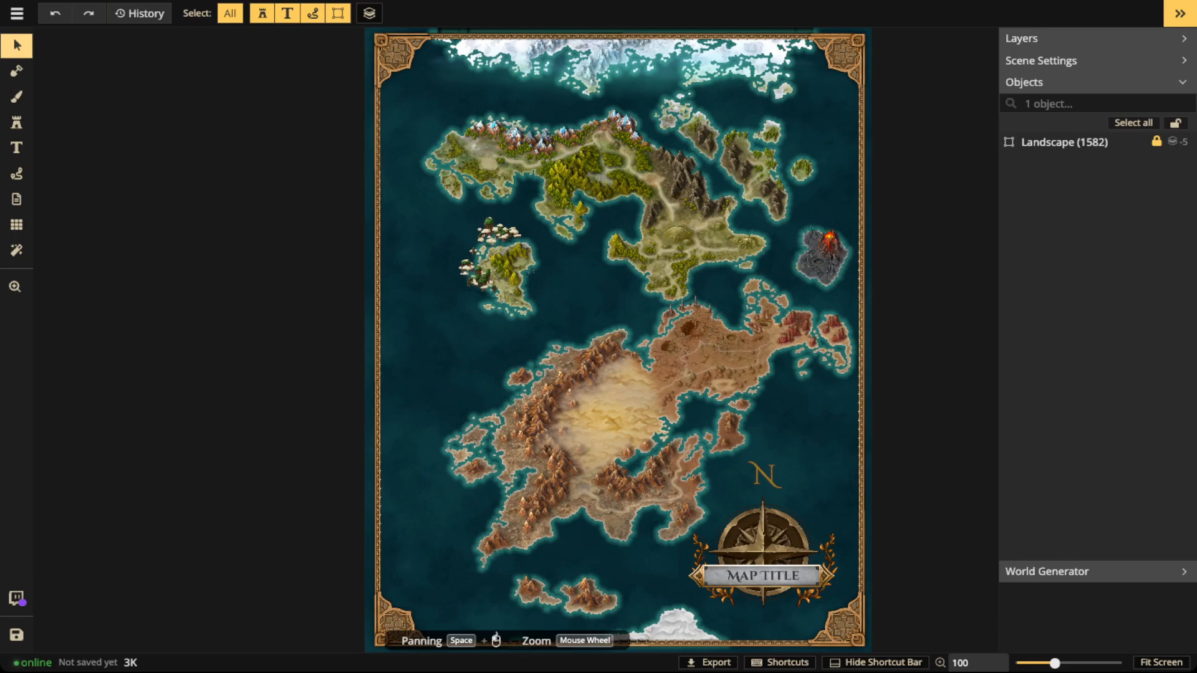
left_click(16, 71)
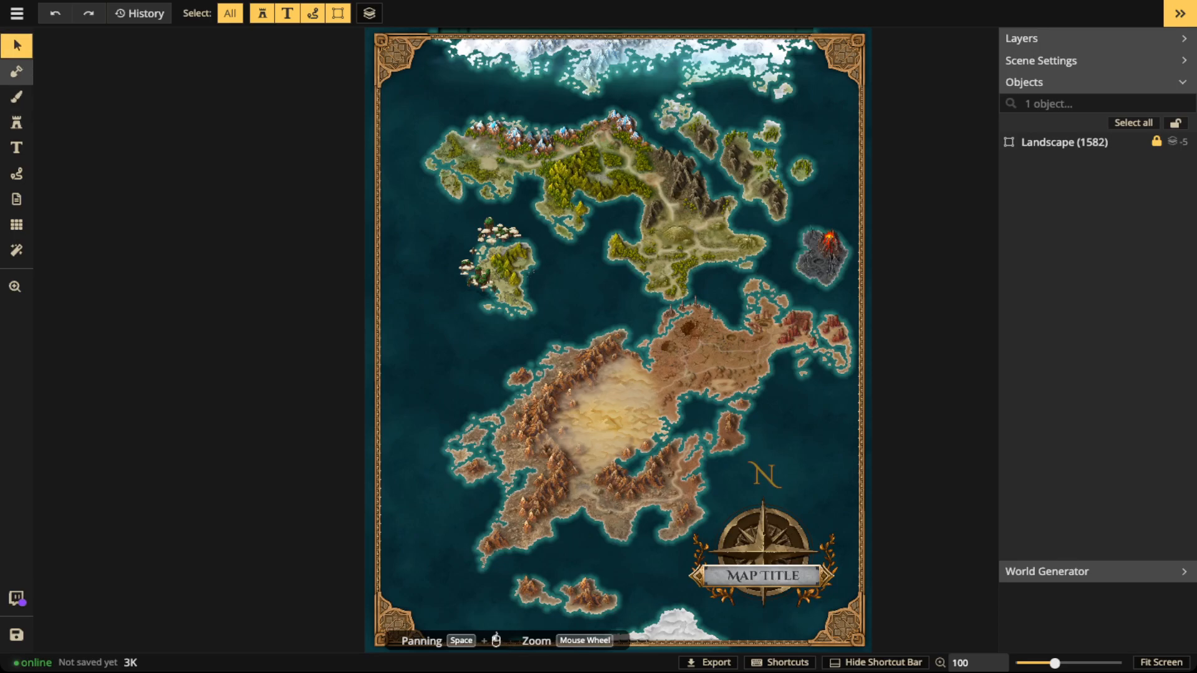
key("b")
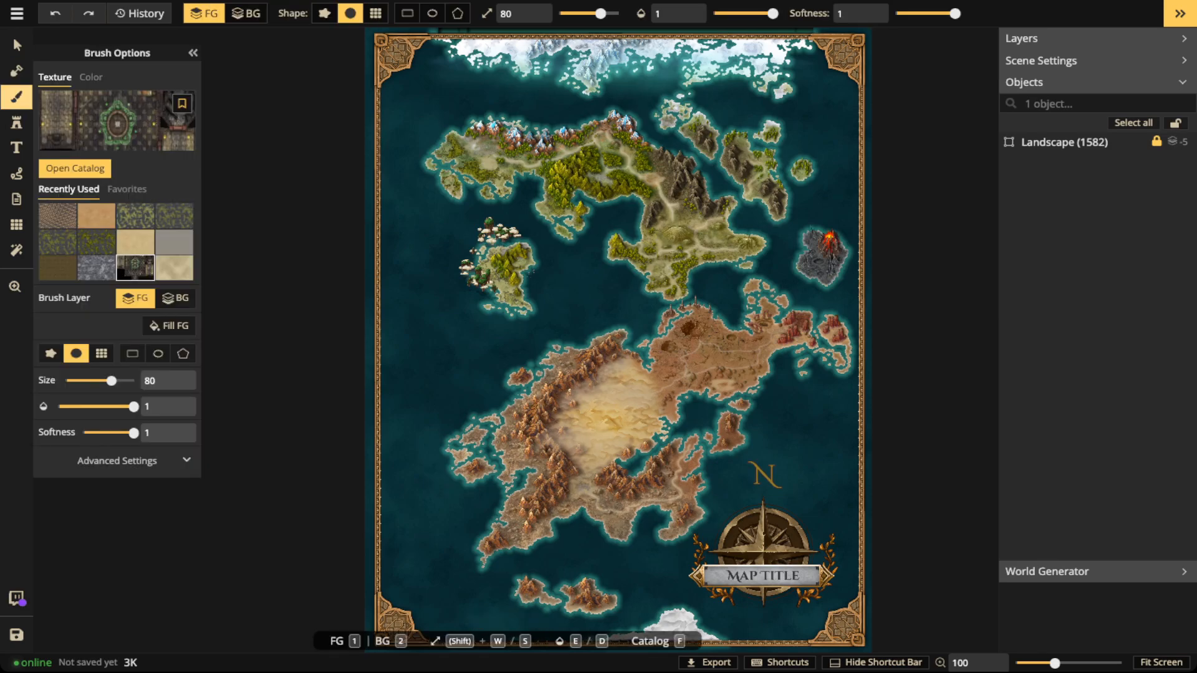
key("s")
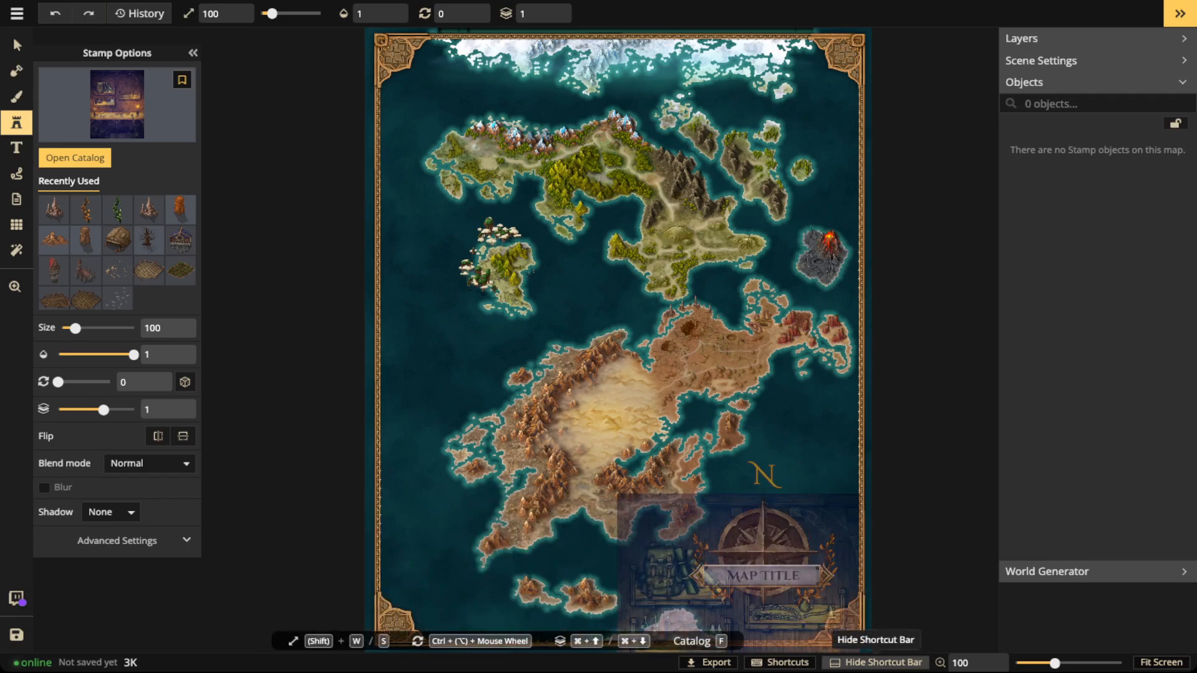
left_click(876, 662)
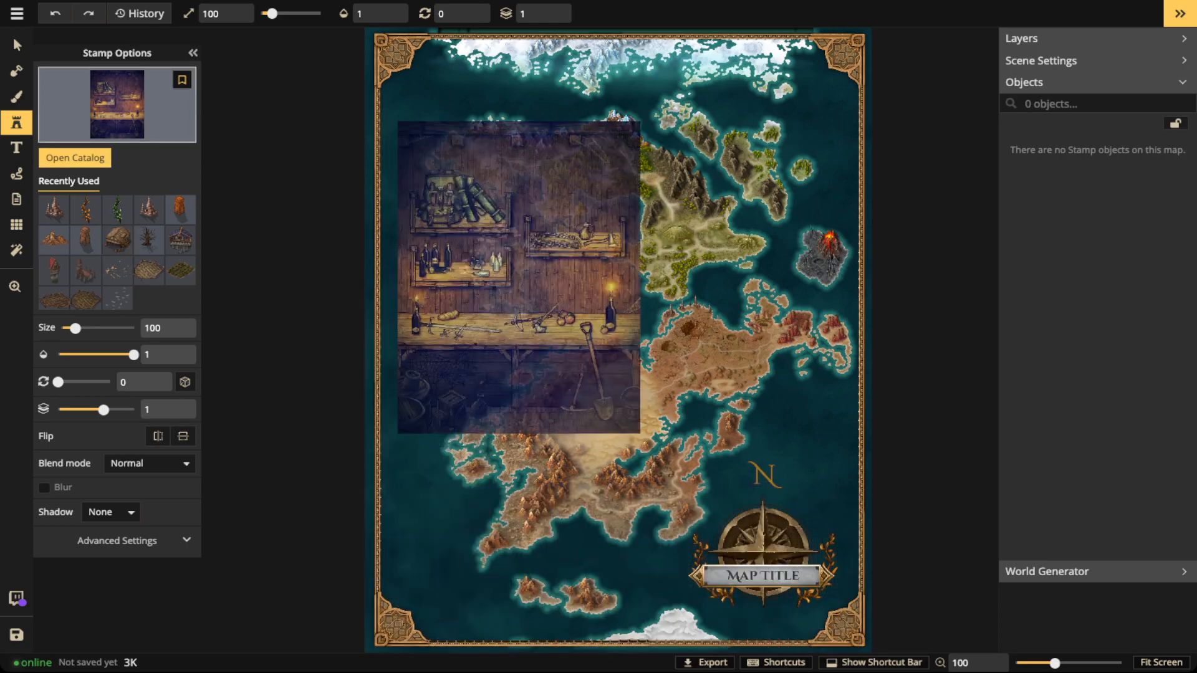
left_click(13, 39)
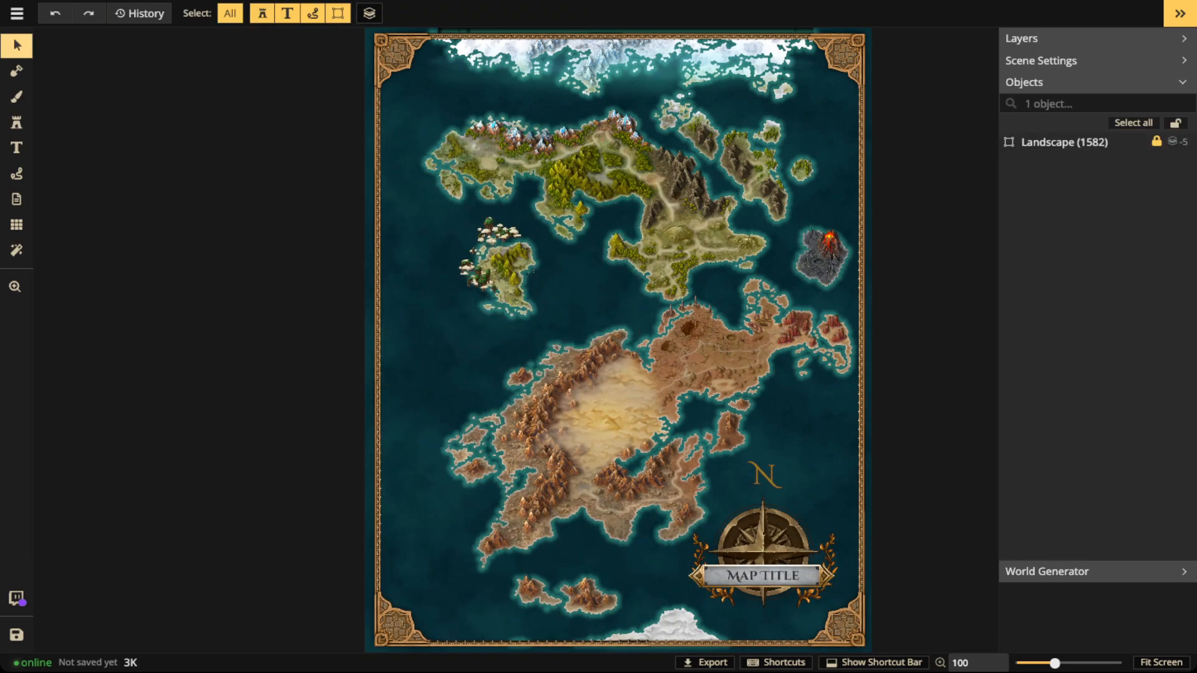
scroll(618, 341, "down", 2)
scroll(618, 340, "up", 1)
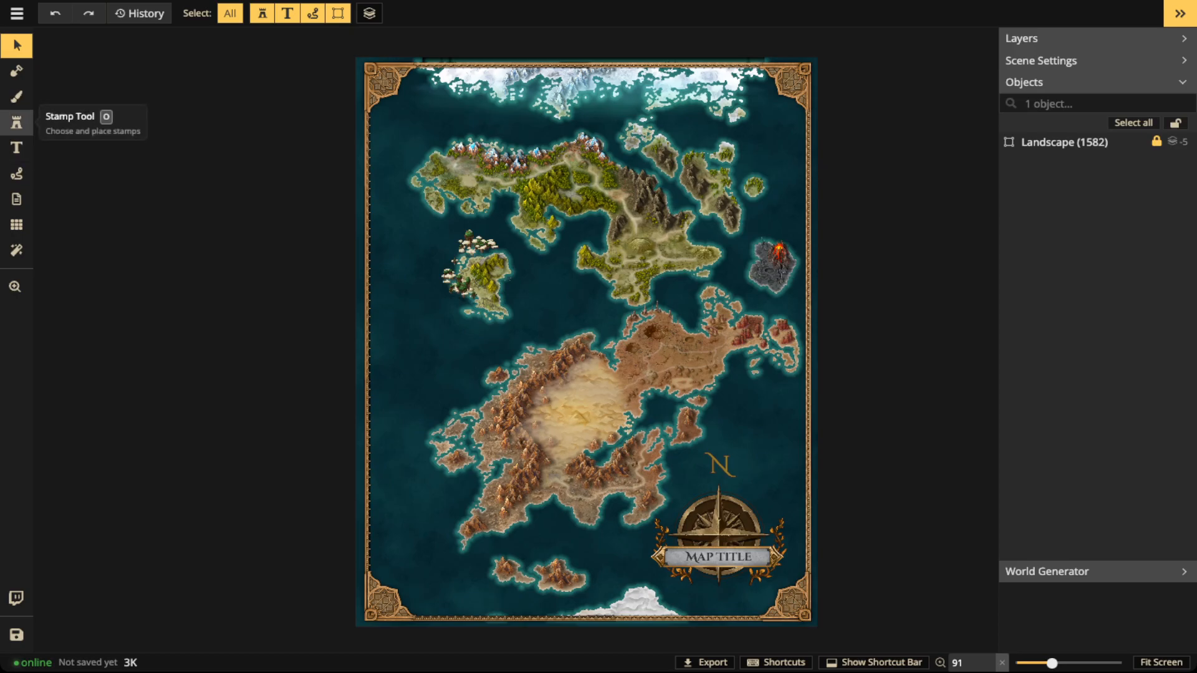
Step: Choose the brown hills stamp set of six from the Fantasy Regional HD stamp catalog
left_click(16, 122)
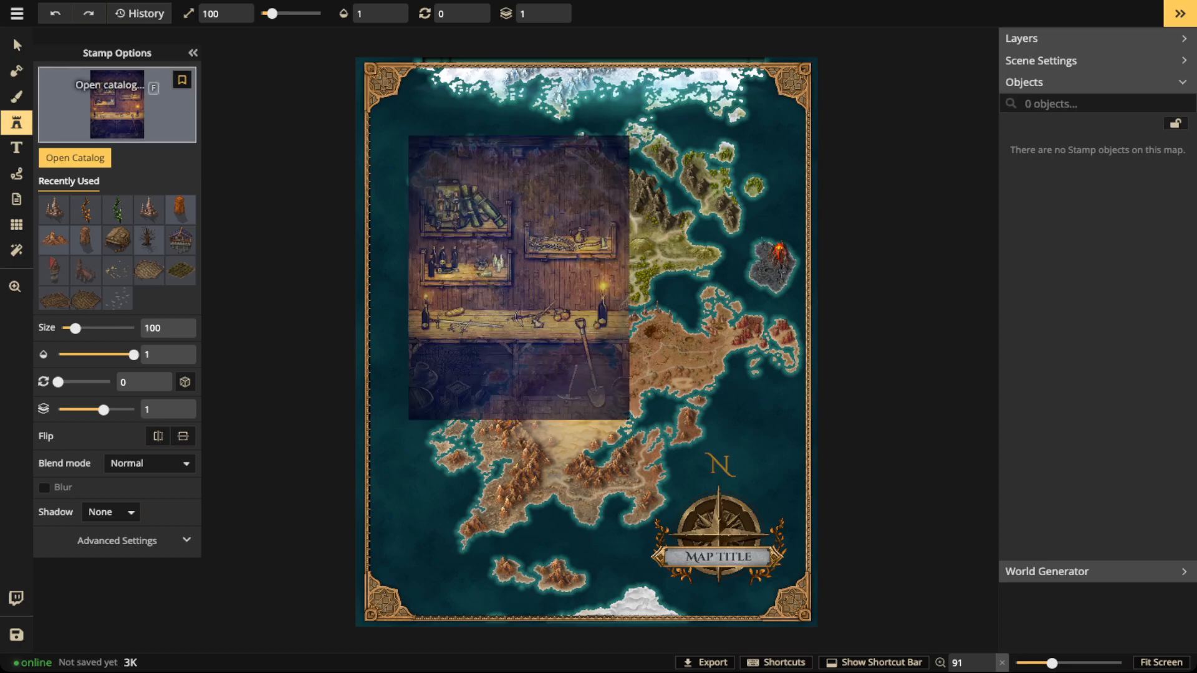
key("f")
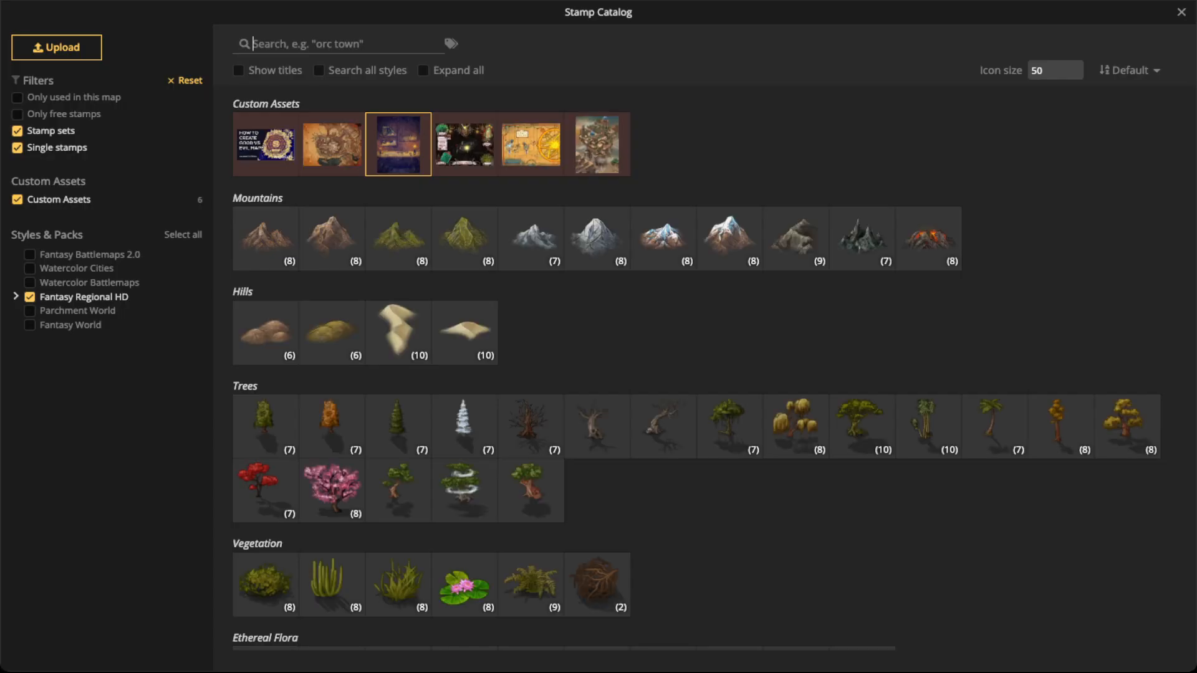
scroll(265, 240, "down", 2)
left_click(265, 240)
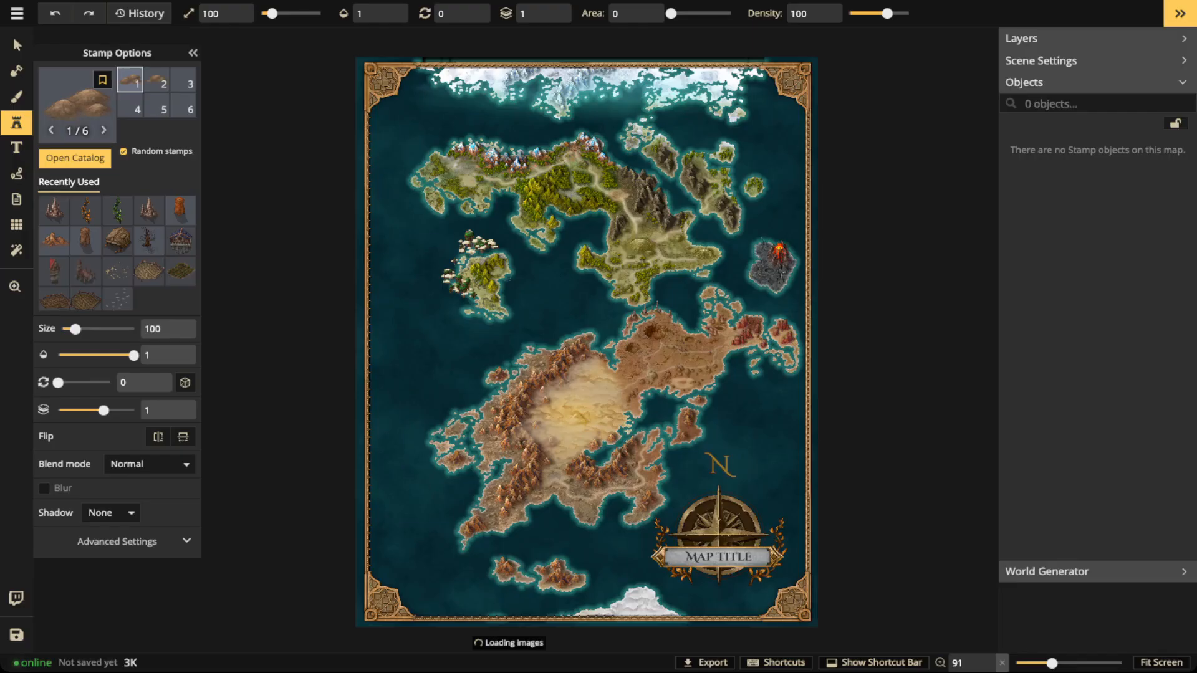
Step: Look over the Fantasy Regional HD brush textures in the catalog, and return to the Select tool
key("b")
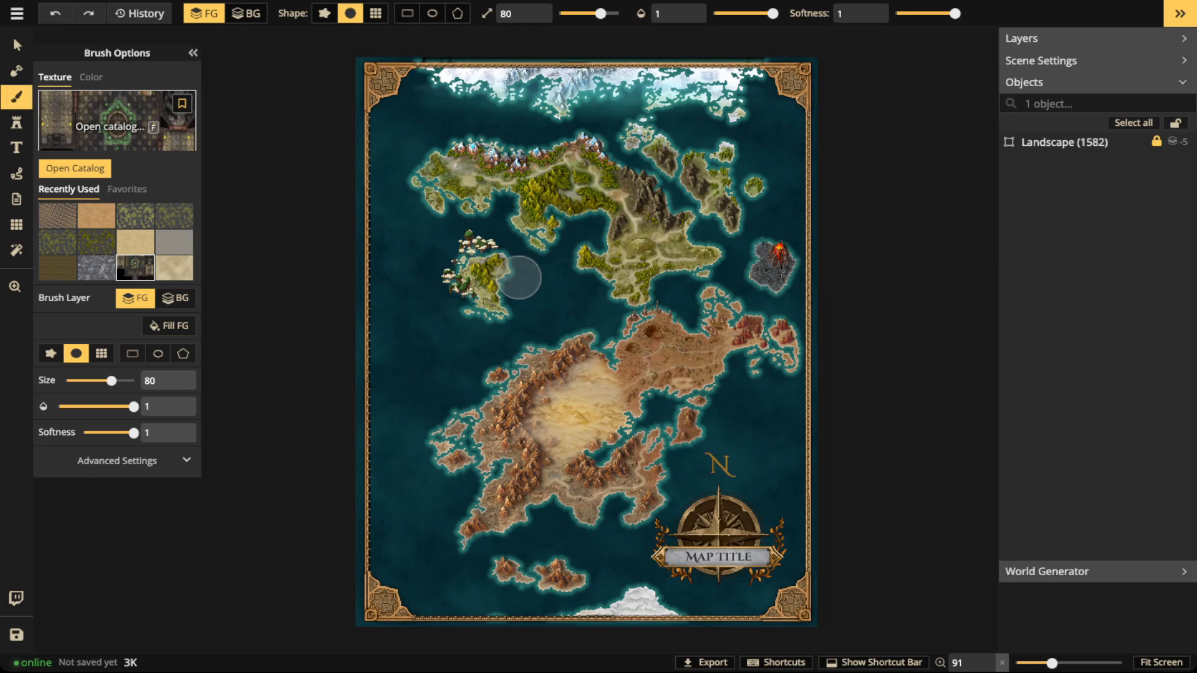
key("f")
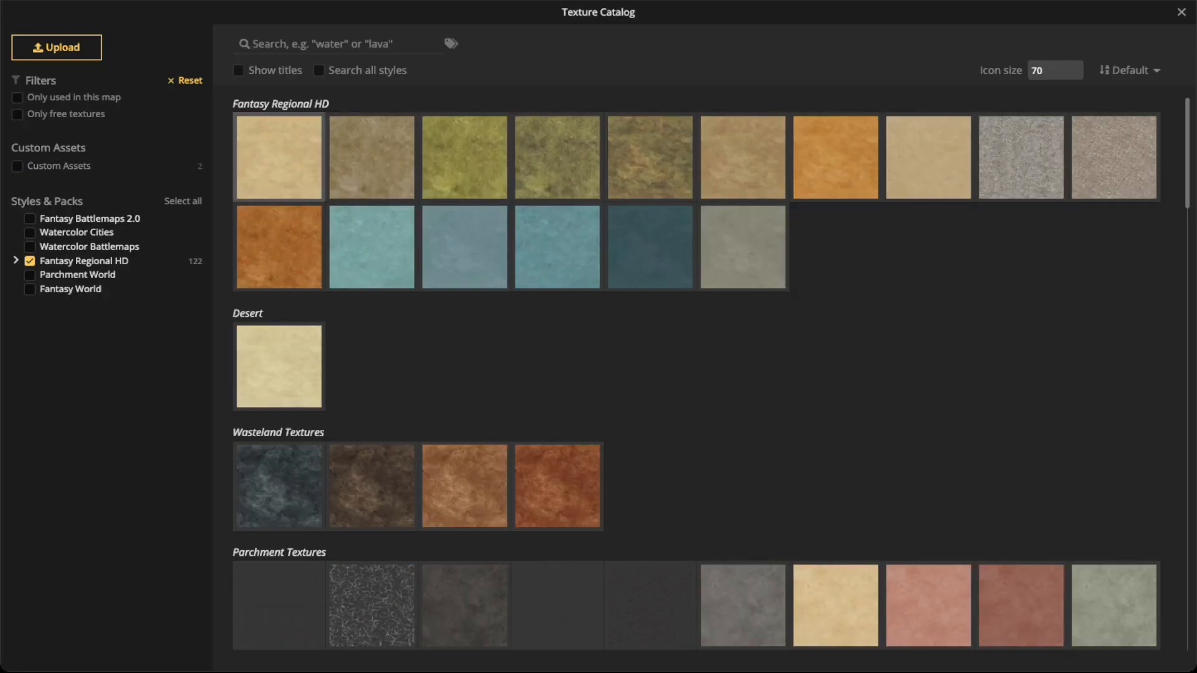
key("Escape")
left_click(17, 46)
Step: Collapse the layers and objects sidebar to give the northern continent a larger working view
scroll(626, 177, "up", 2)
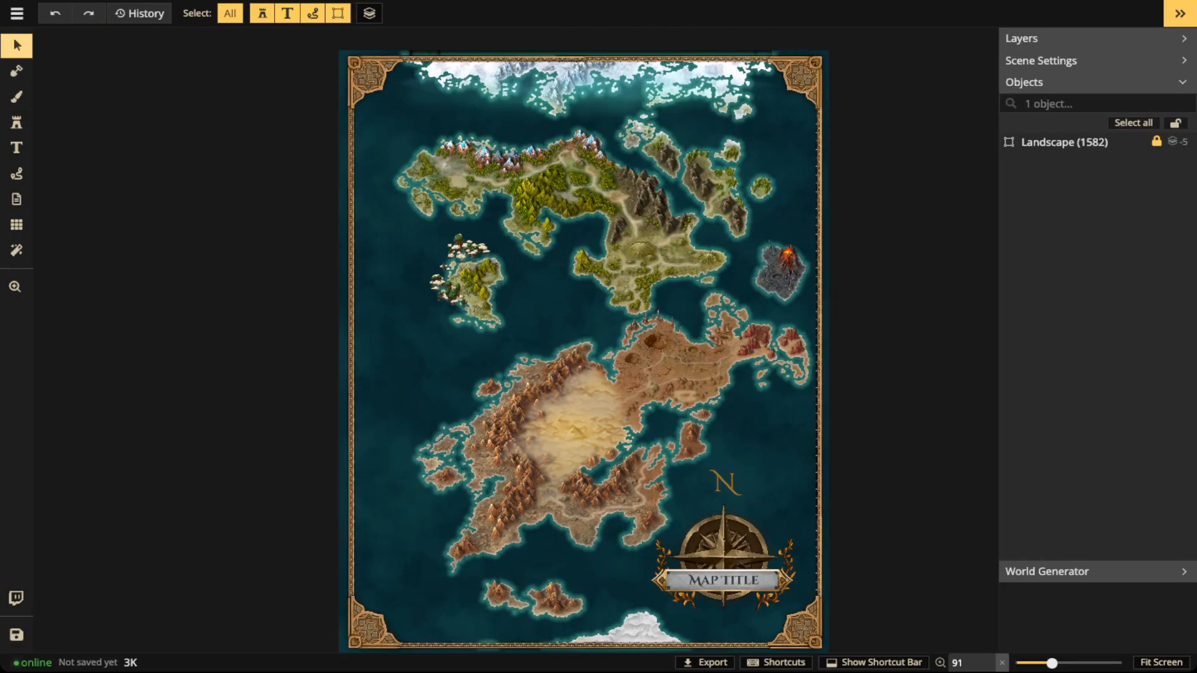
left_click(1179, 13)
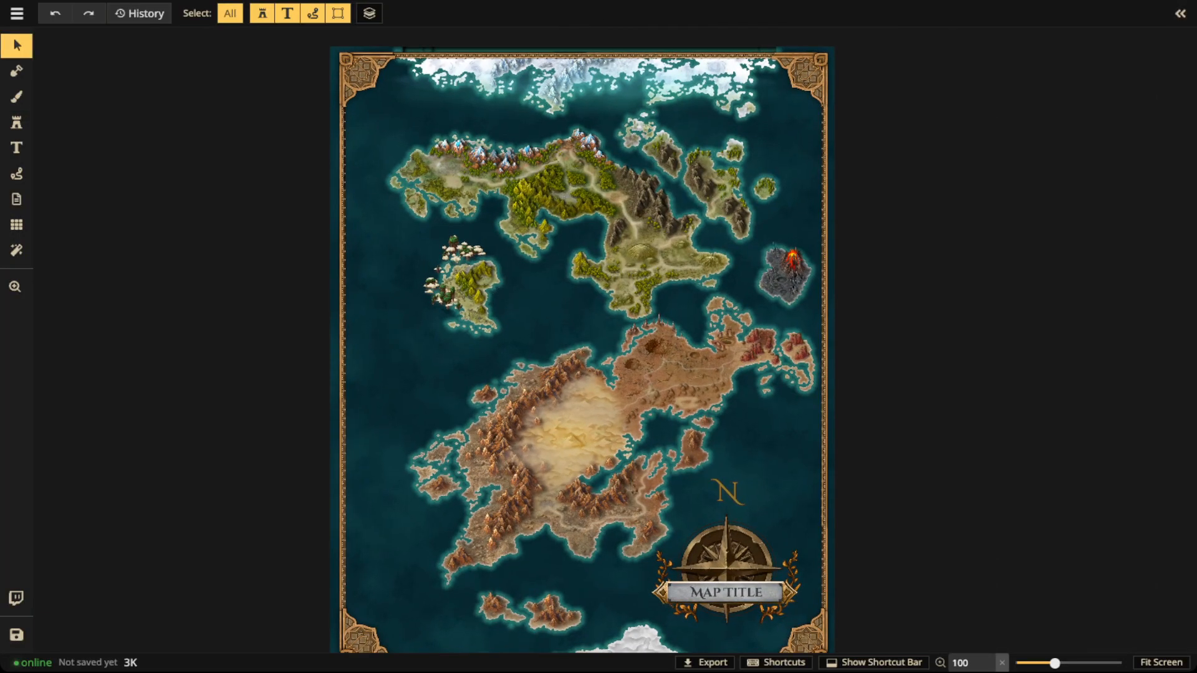
scroll(506, 291, "up", 2)
scroll(598, 340, "up", 5)
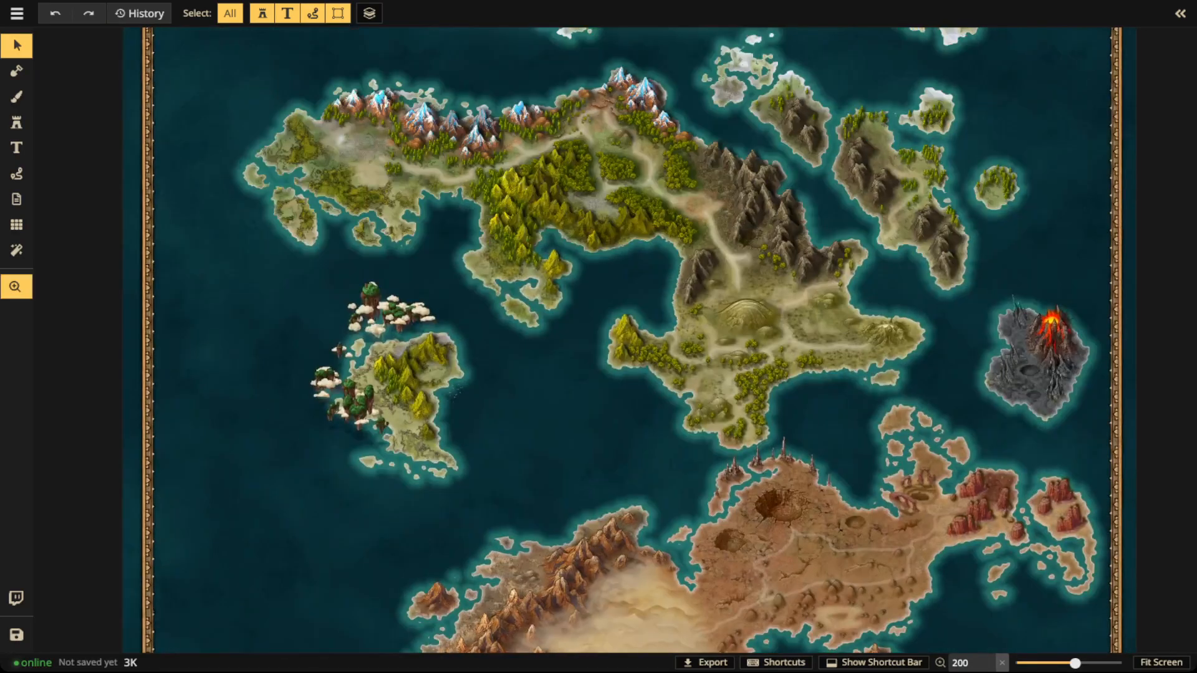
scroll(872, 358, "up", 2)
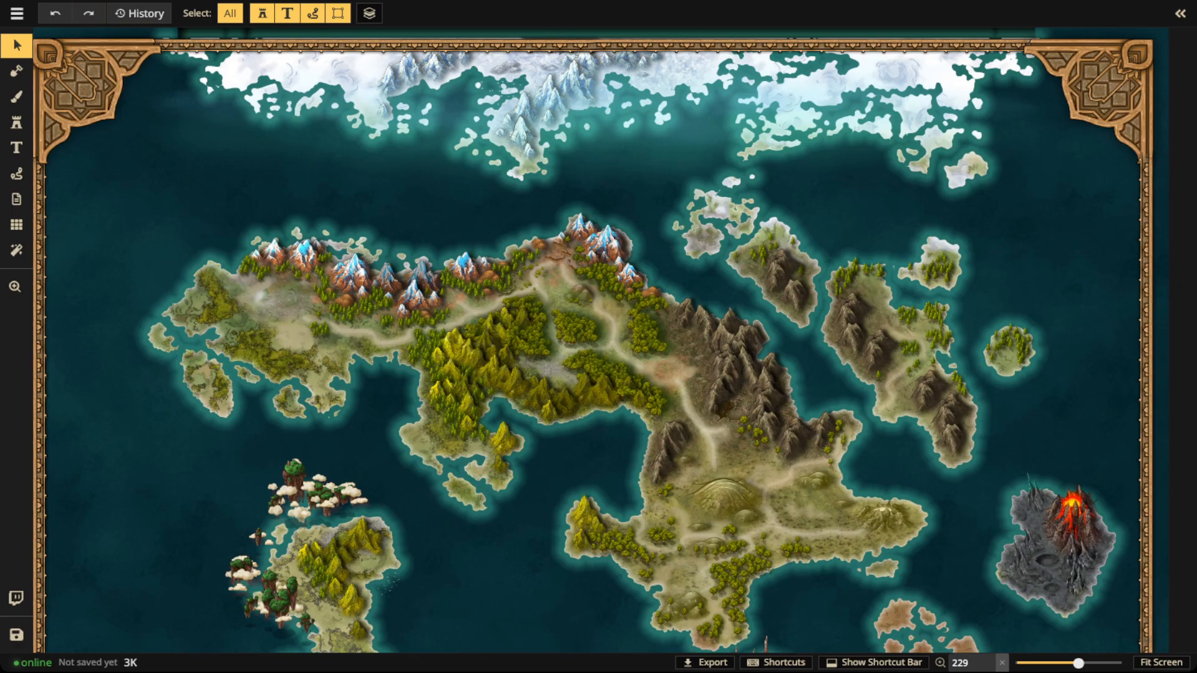
Step: Survey the whole world map from the northern continent to the southern desert and the map title compass, including the outlying islands
scroll(593, 340, "down", 5)
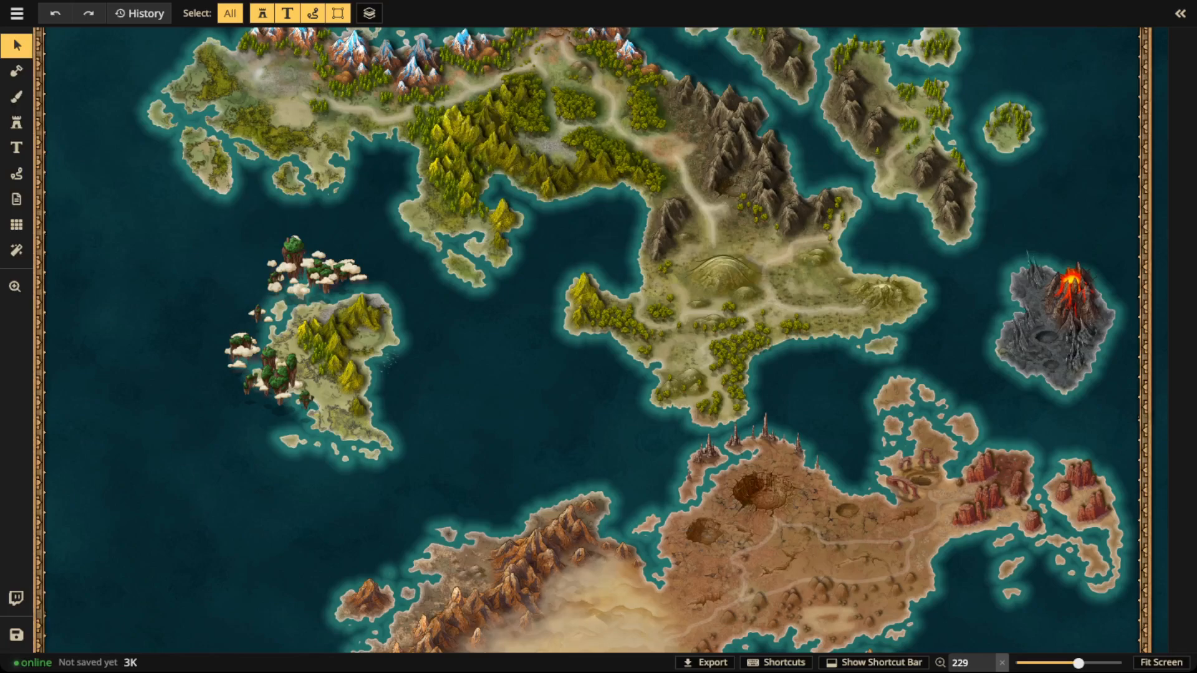
scroll(593, 340, "right", 4)
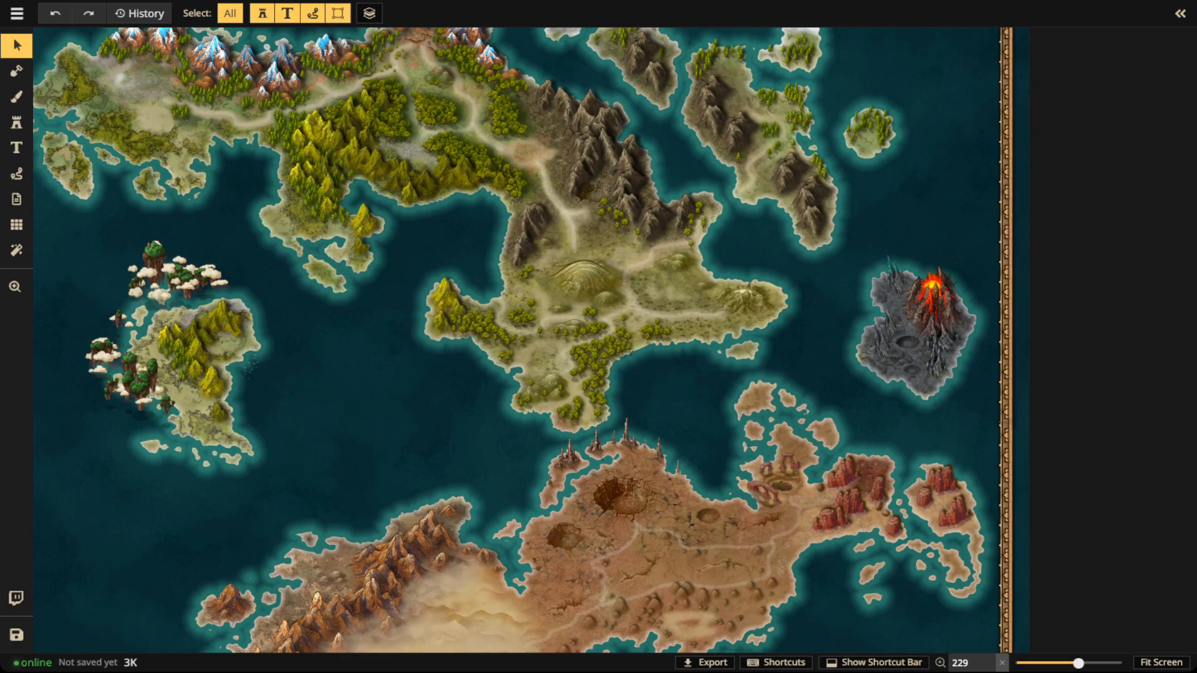
scroll(594, 340, "right", 5)
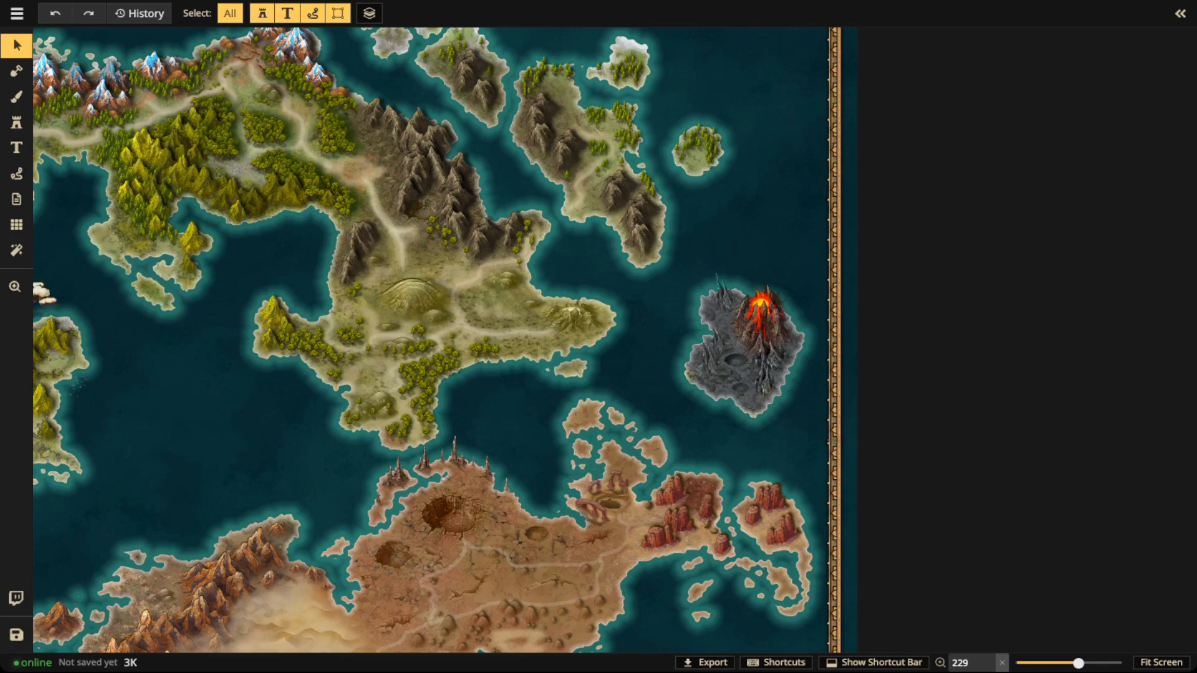
left_click_drag(530, 417, 695, 246)
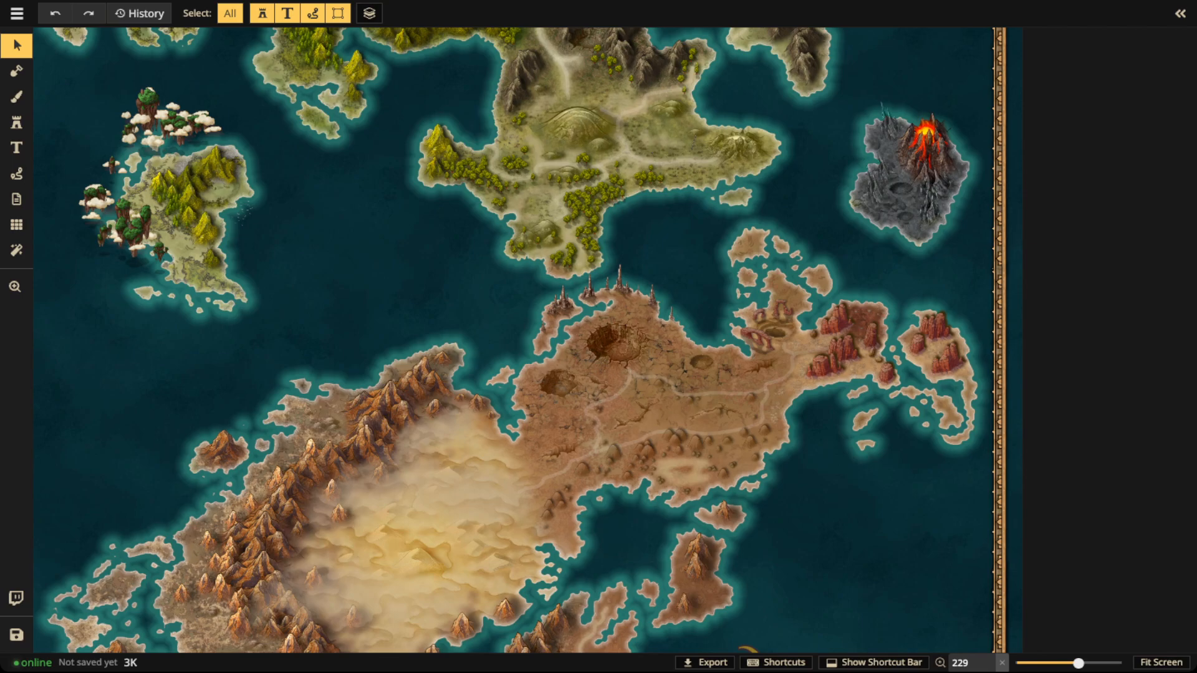
left_click_drag(530, 498, 592, 183)
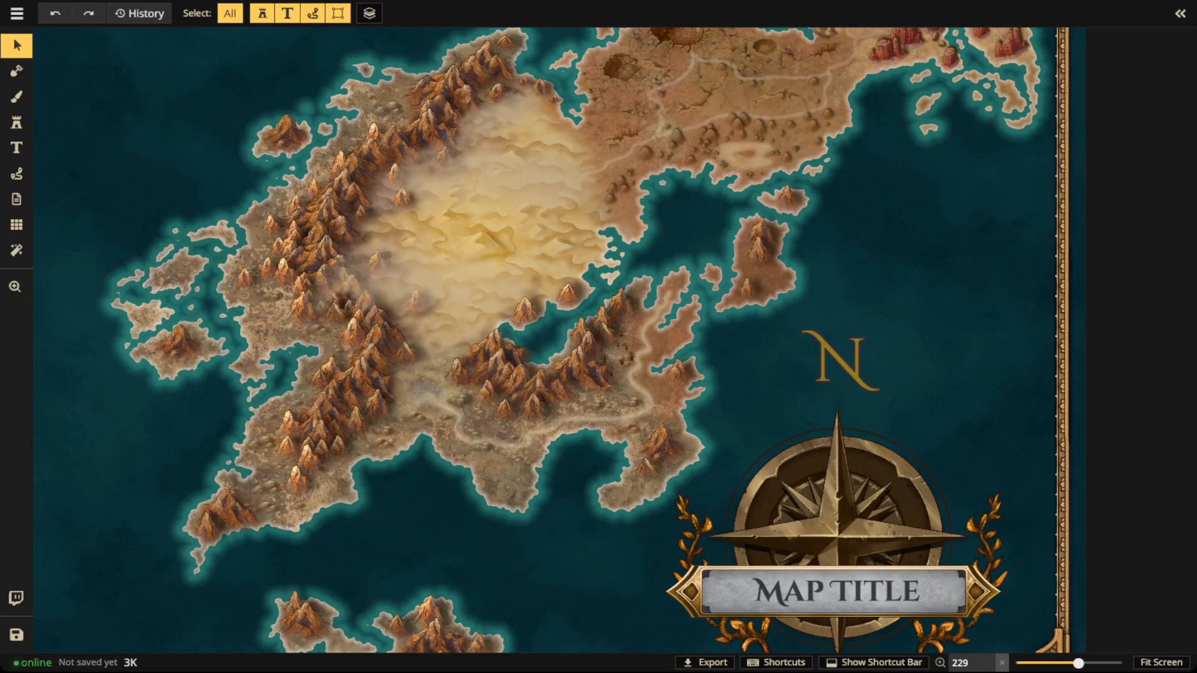
left_click_drag(561, 437, 562, 265)
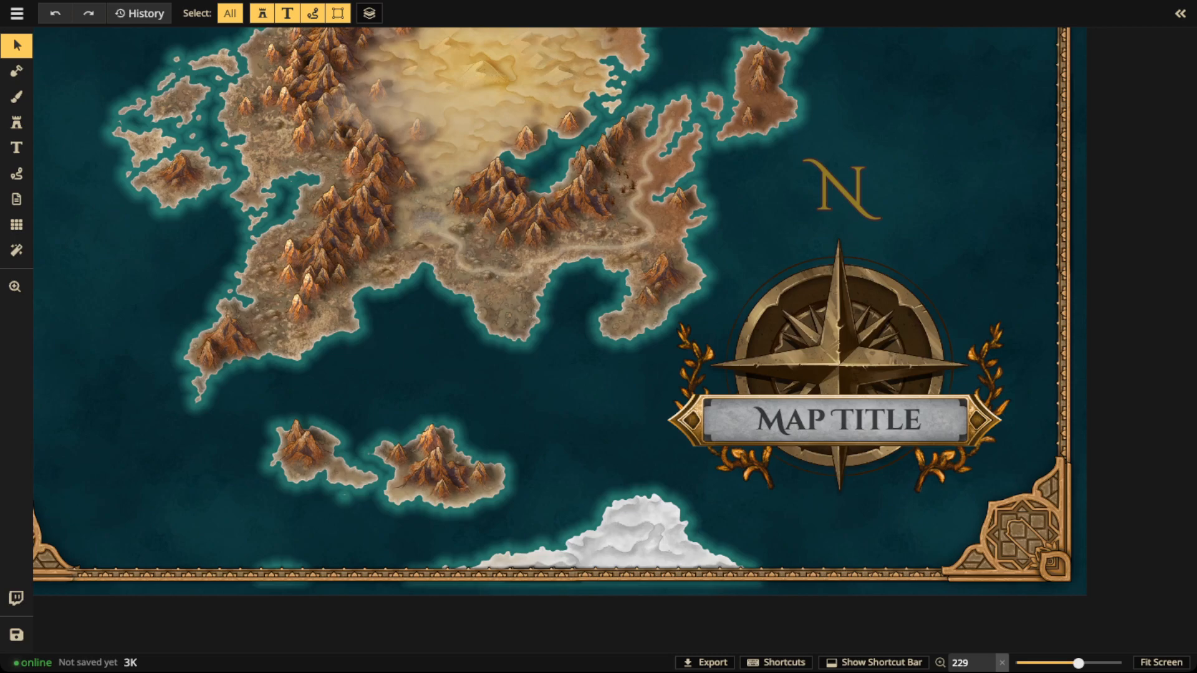
scroll(623, 367, "down", 5)
left_click_drag(561, 218, 631, 637)
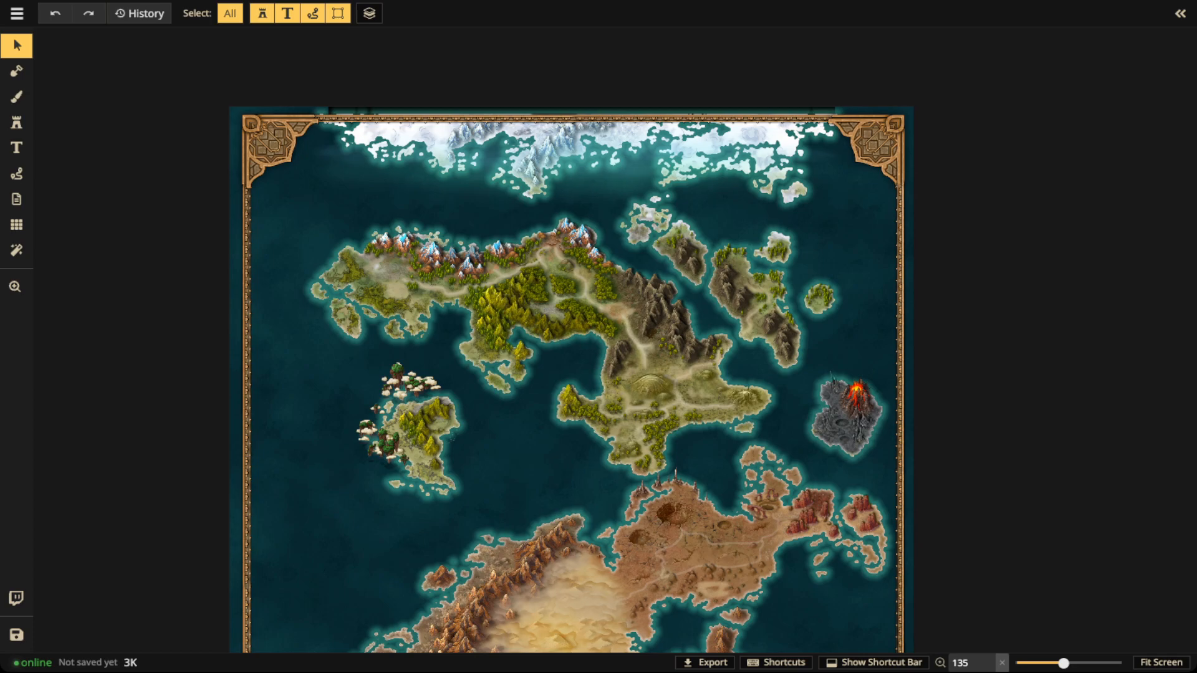
scroll(538, 207, "up", 5)
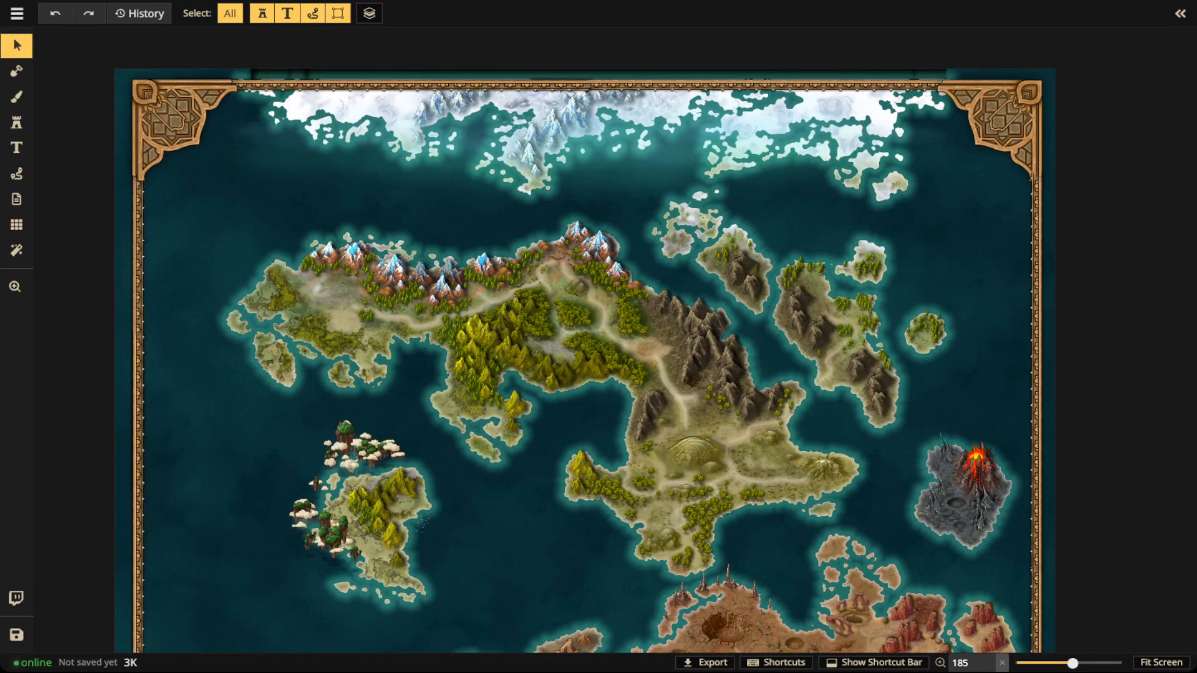
key("space")
left_click_drag(538, 208, 539, 129)
left_click_drag(598, 474, 598, 227)
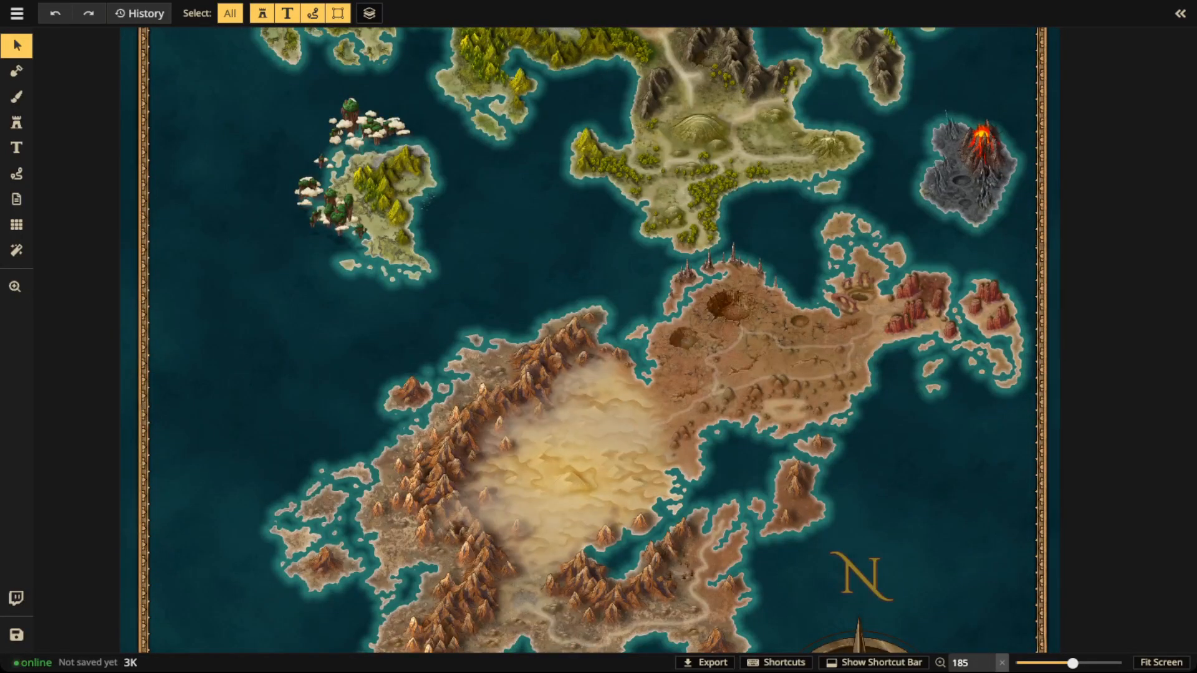
key("space")
left_click_drag(599, 228, 598, 532)
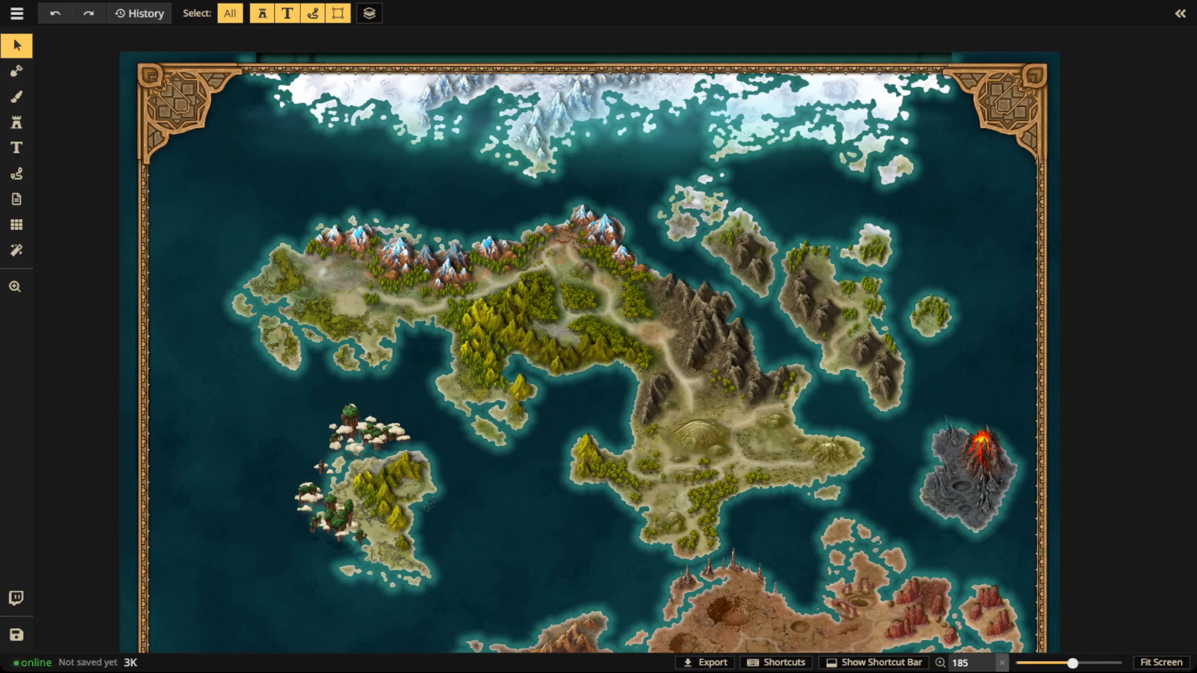
scroll(601, 219, "up", 2)
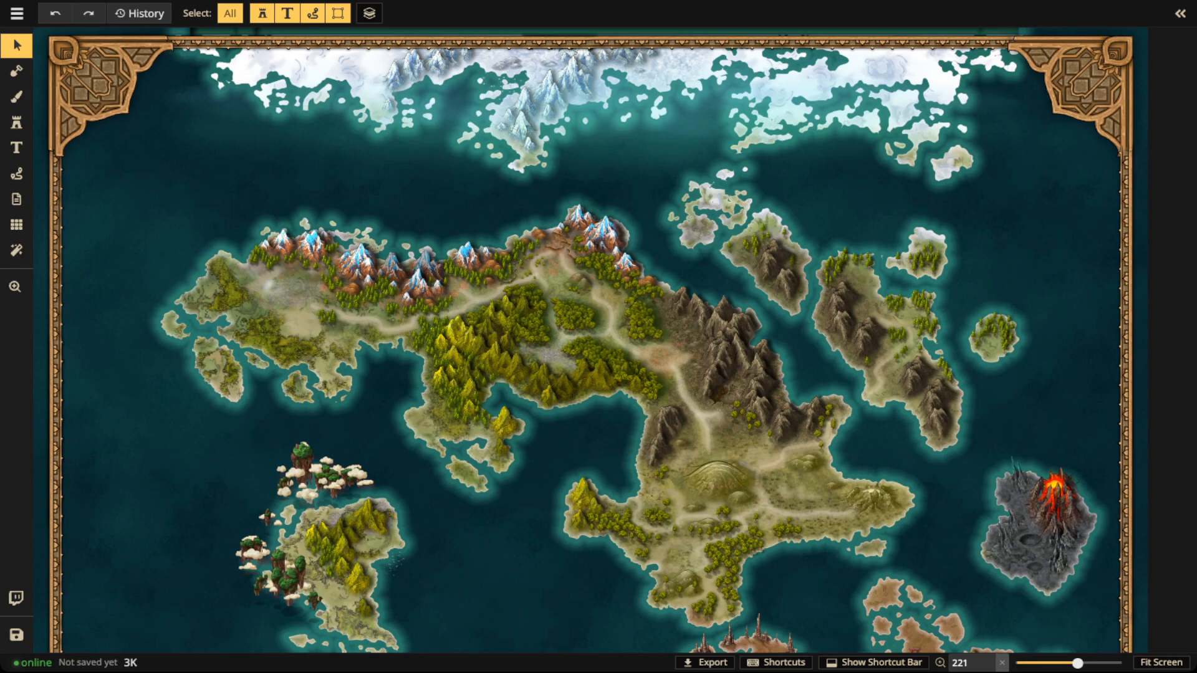
Step: Examine the volcano island near the map's eastern border up close, including its crater, spires and surrounding terrain
scroll(907, 436, "up", 4)
scroll(830, 361, "up", 5)
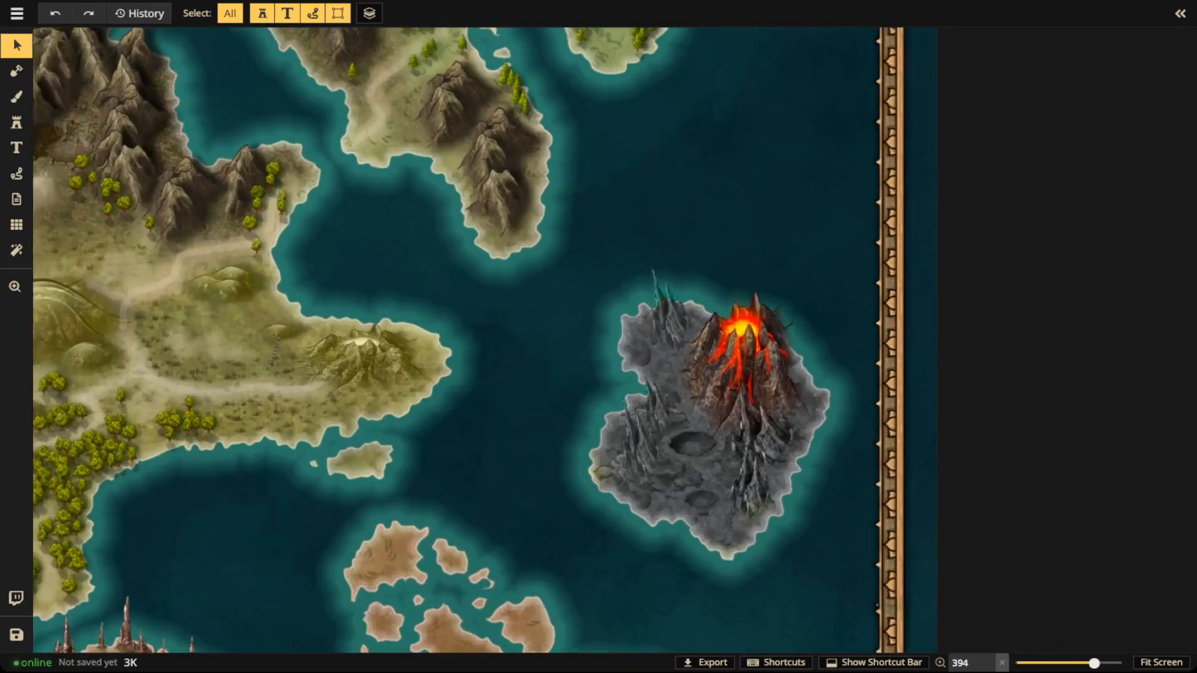
scroll(522, 340, "down", 2)
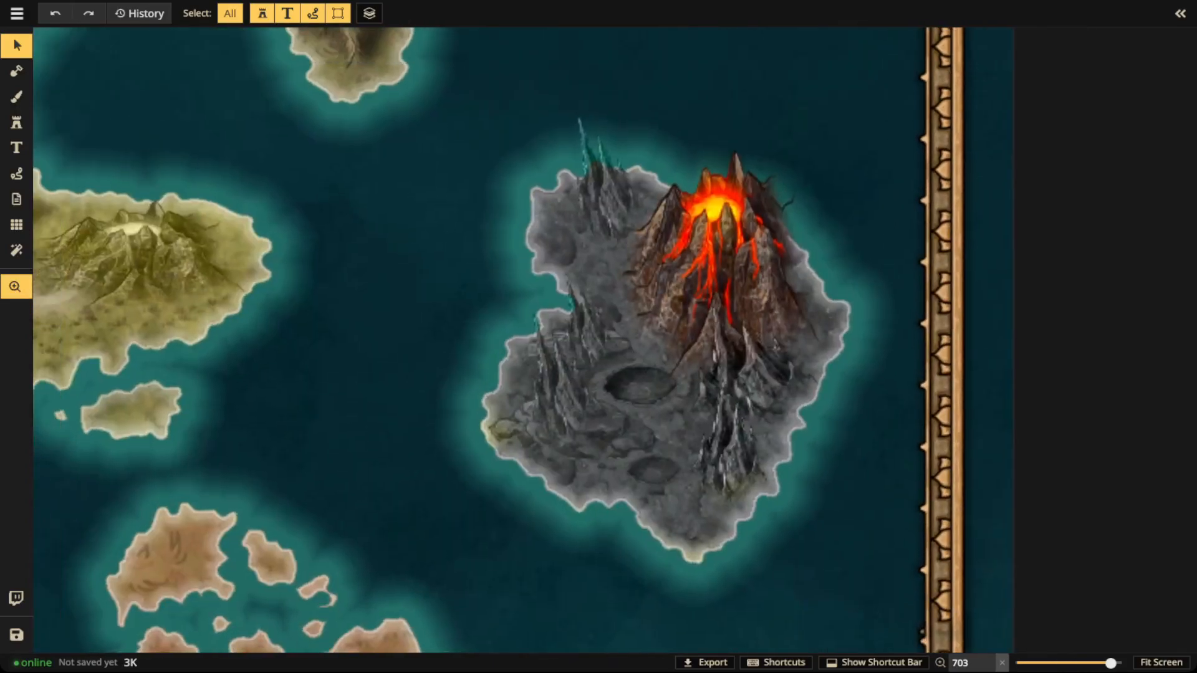
scroll(523, 340, "up", 4)
scroll(523, 340, "up", 2)
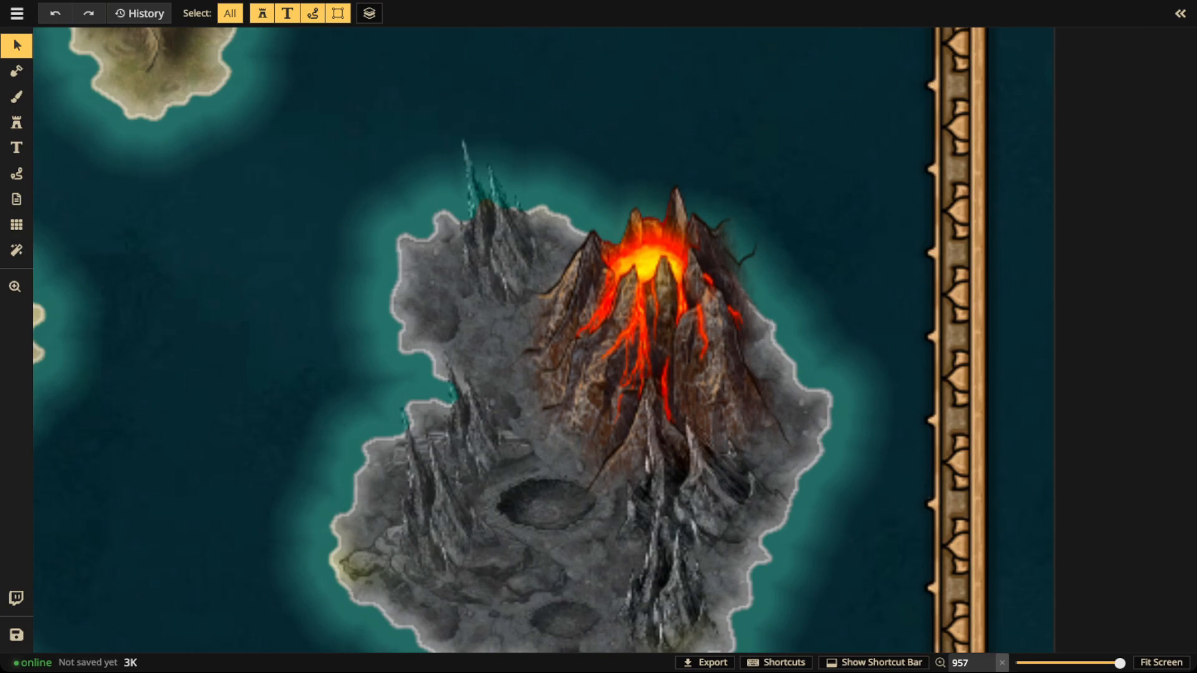
left_click_drag(522, 340, 549, 250)
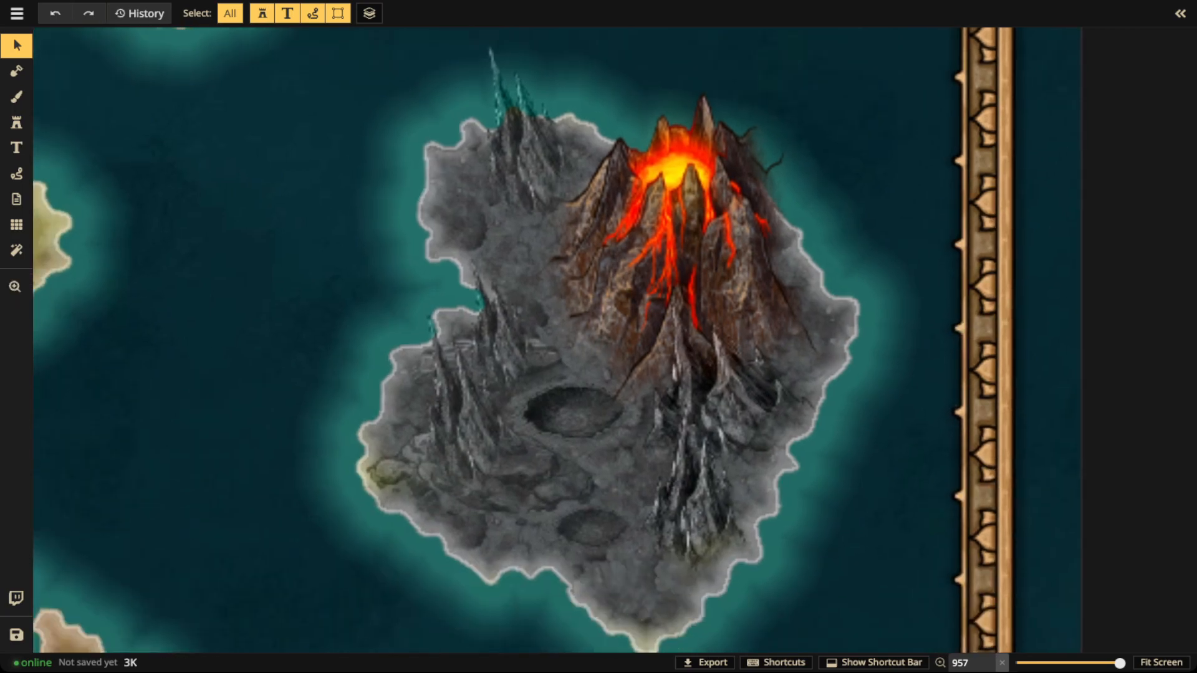
scroll(604, 436, "down", 3)
left_click_drag(605, 436, 600, 529)
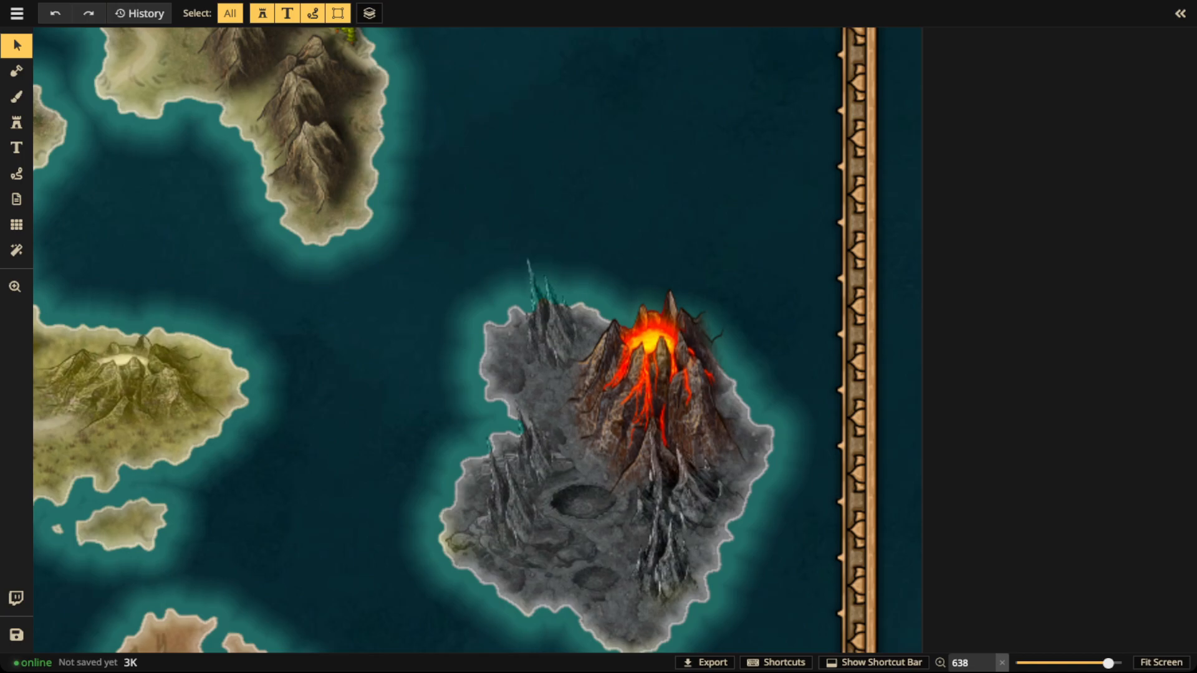
scroll(723, 437, "up", 5)
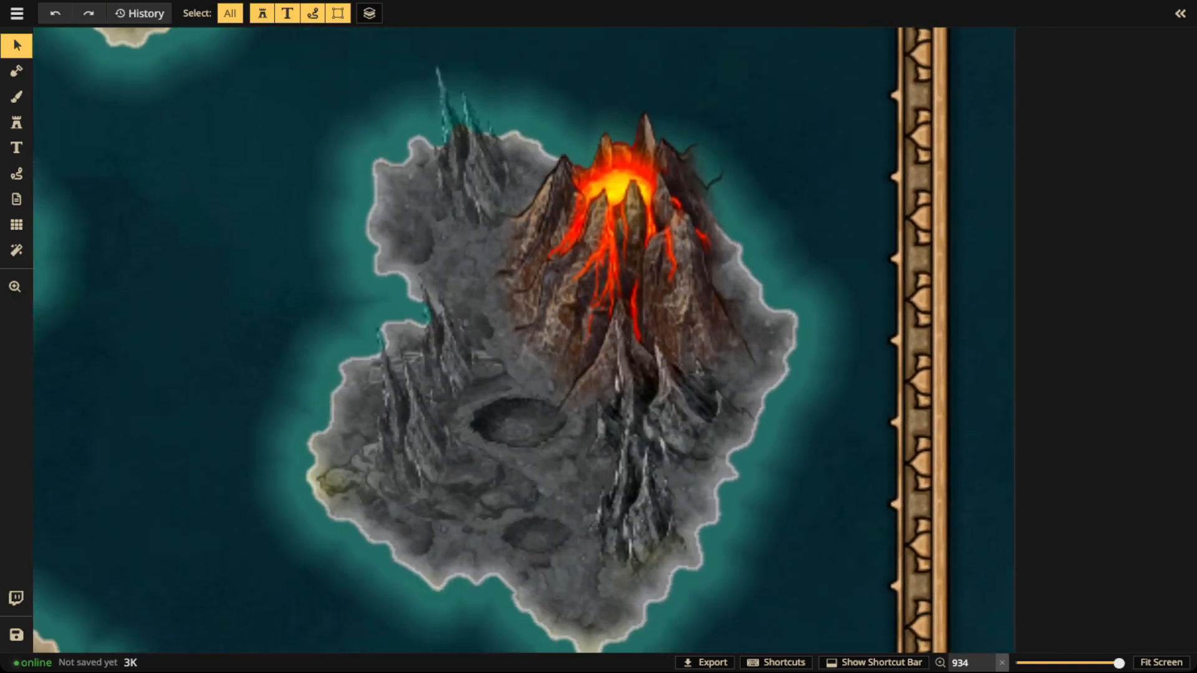
Step: Filter the stamp catalog to only the Abandoned and Dark Citadel packs of Fantasy Regional HD, with all stamp sets expanded
left_click(16, 123)
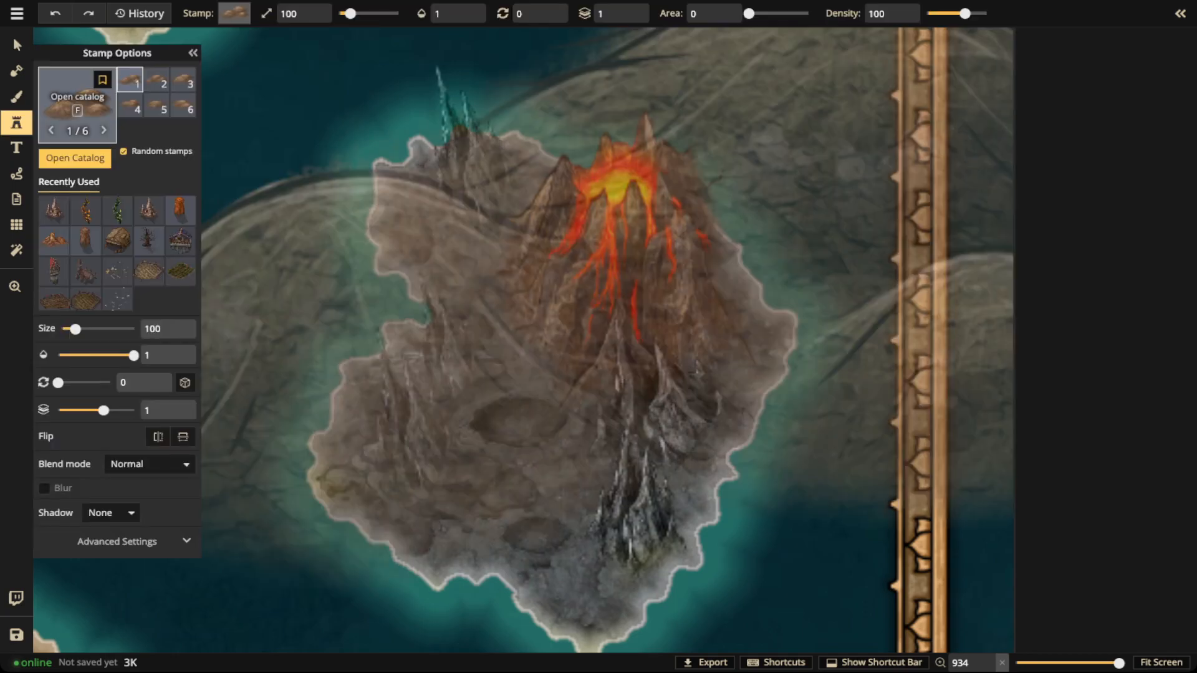
key("f")
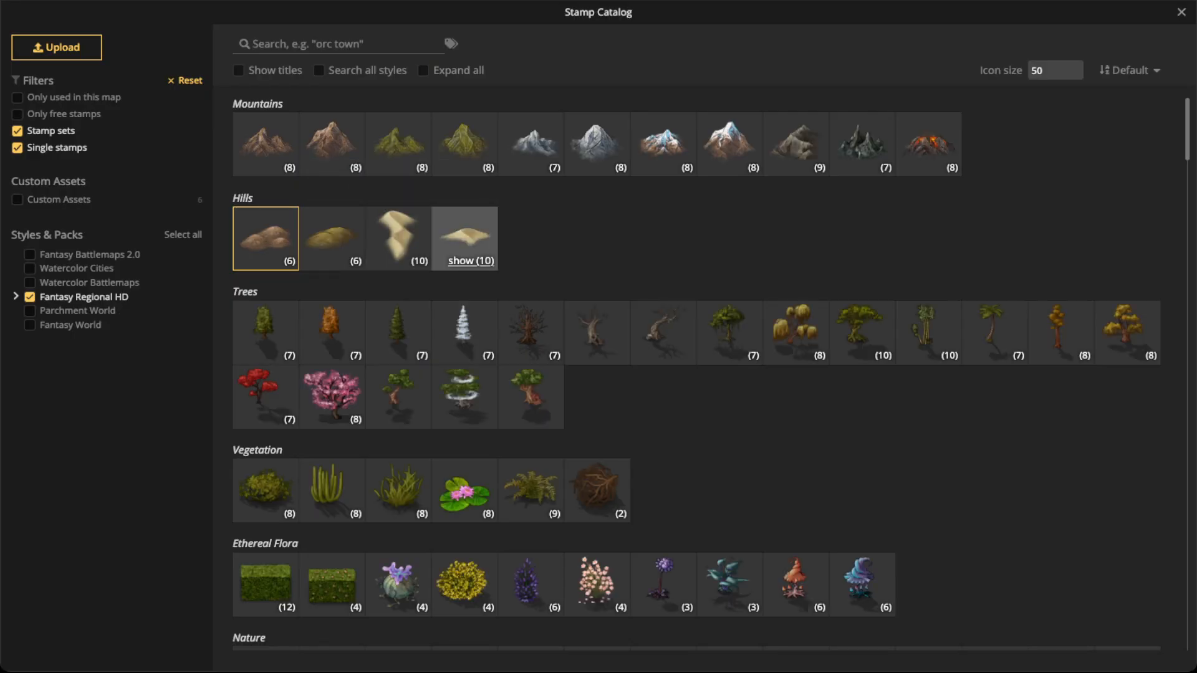
scroll(398, 397, "down", 2)
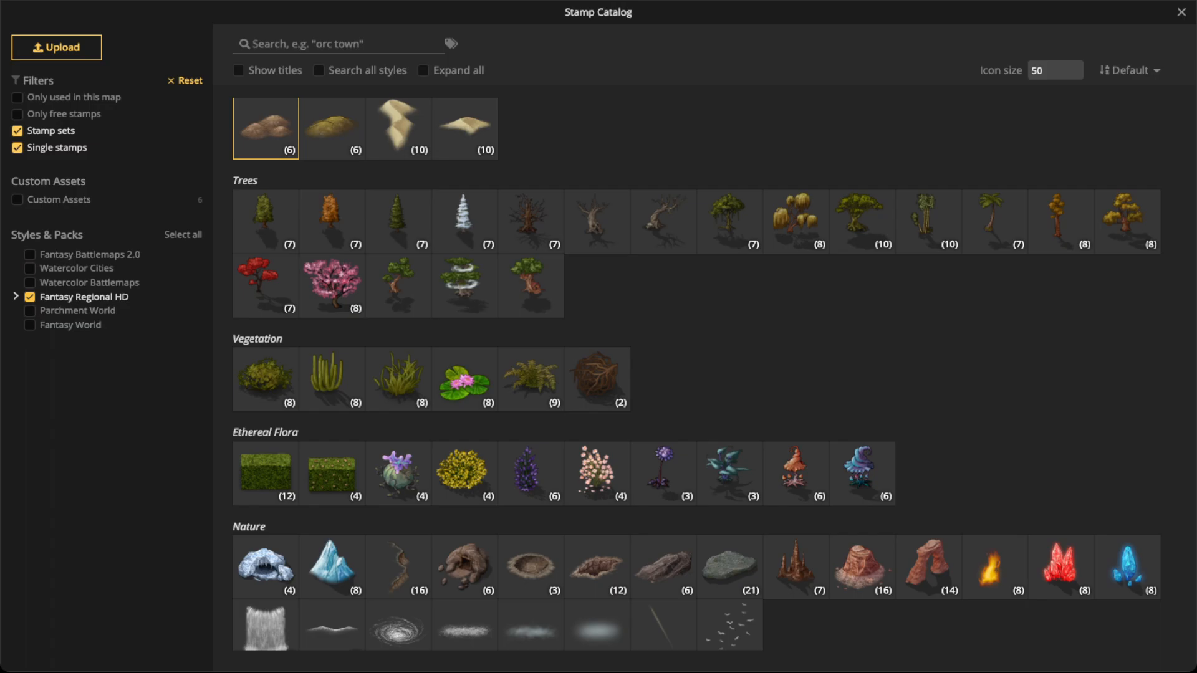
left_click(15, 296)
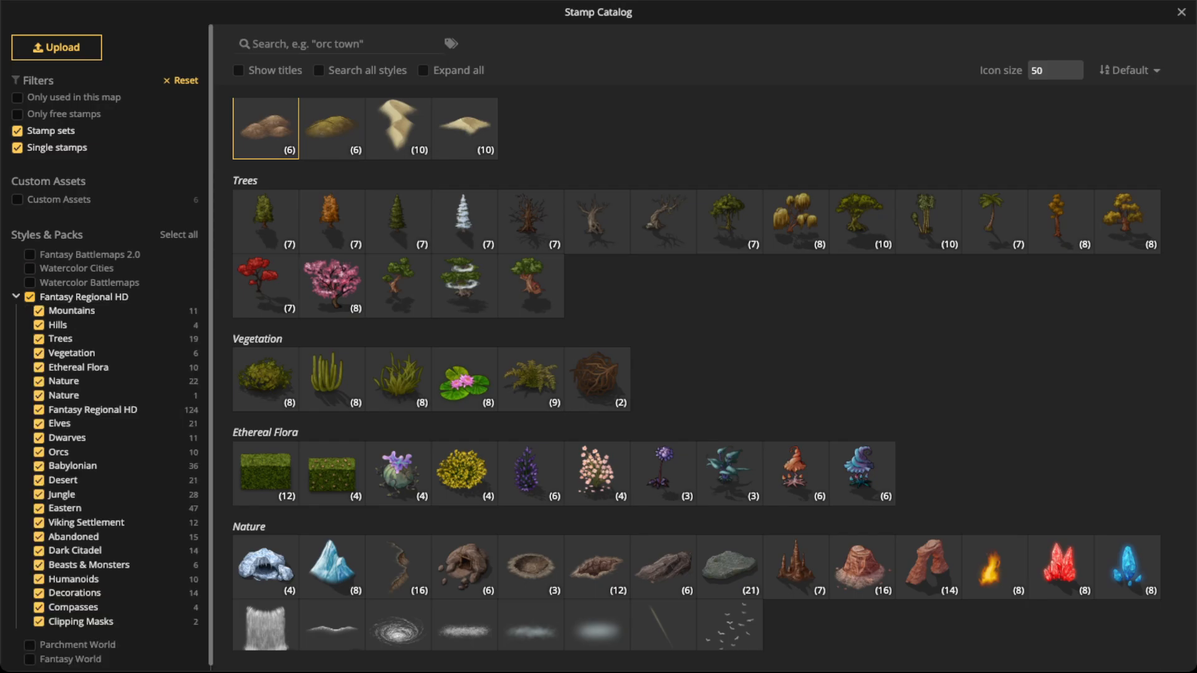
left_click(30, 297)
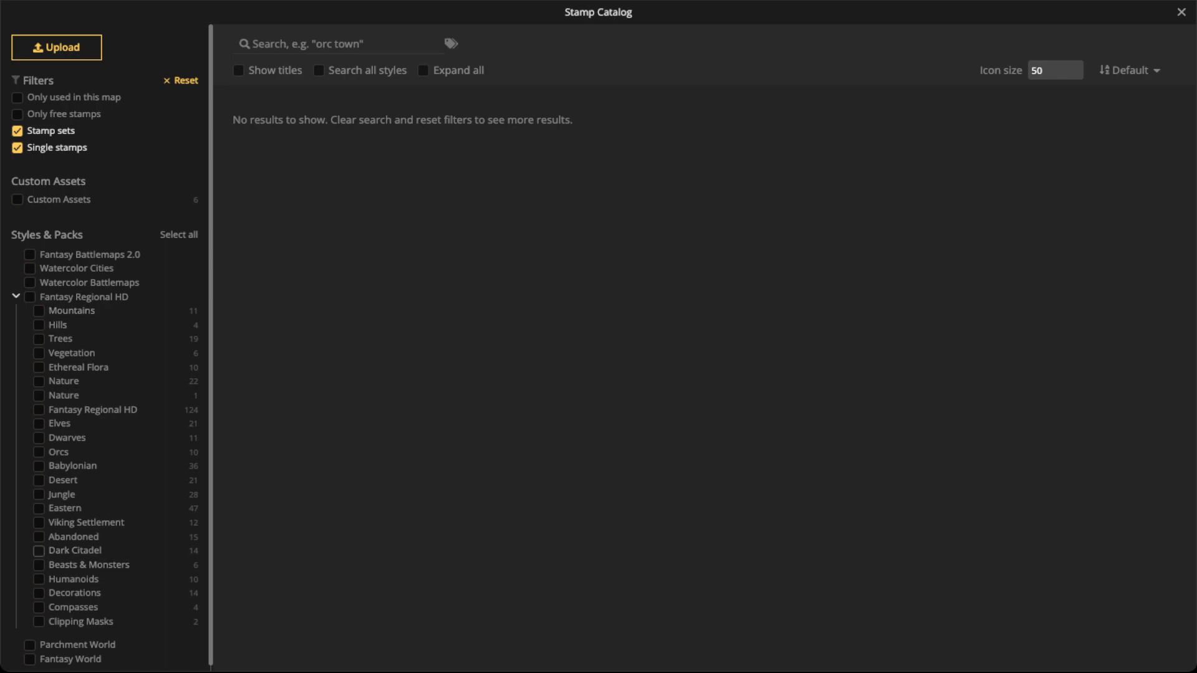
left_click(38, 550)
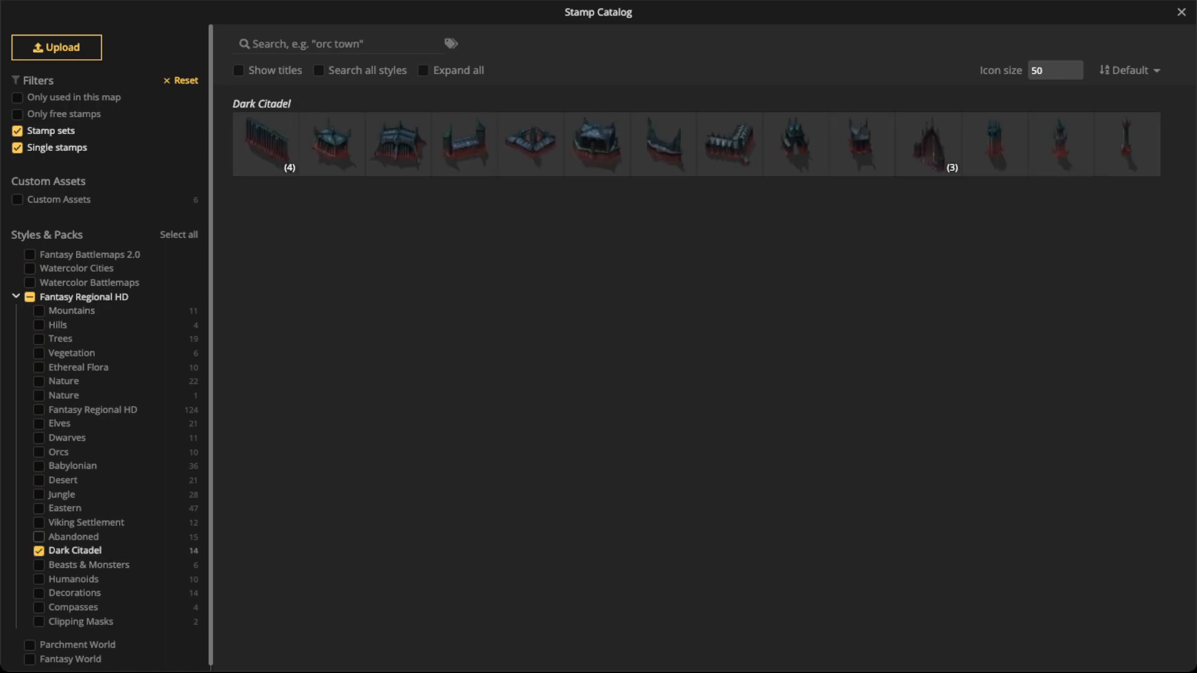
left_click(38, 537)
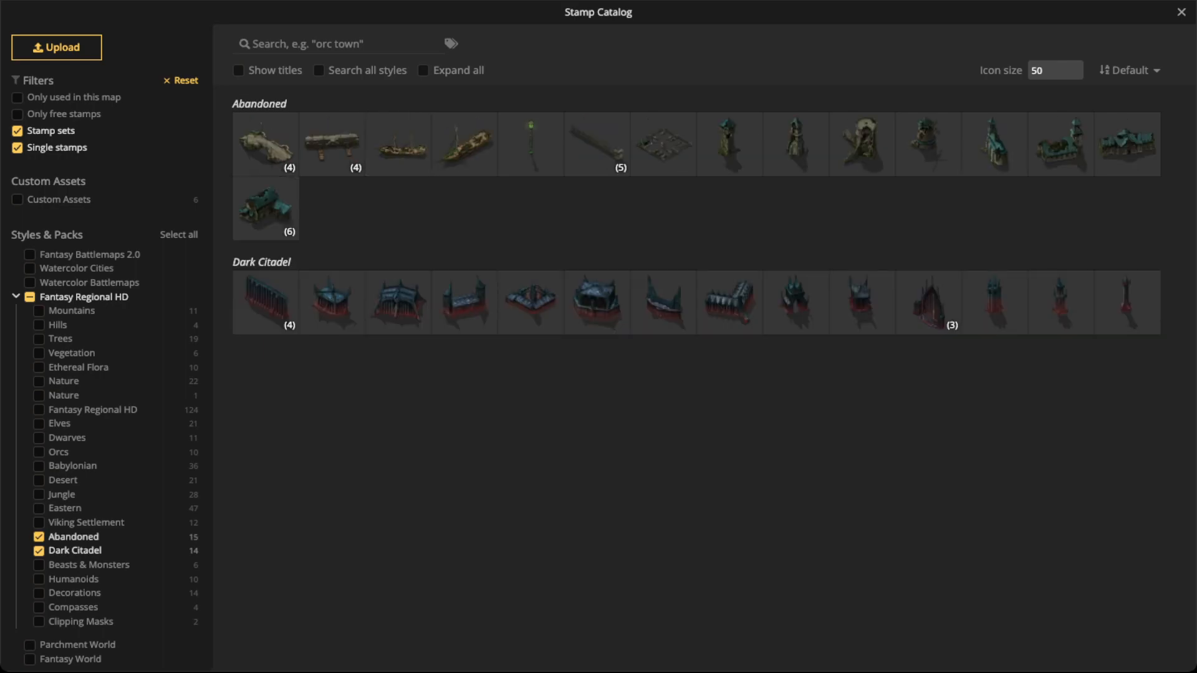
left_click(423, 69)
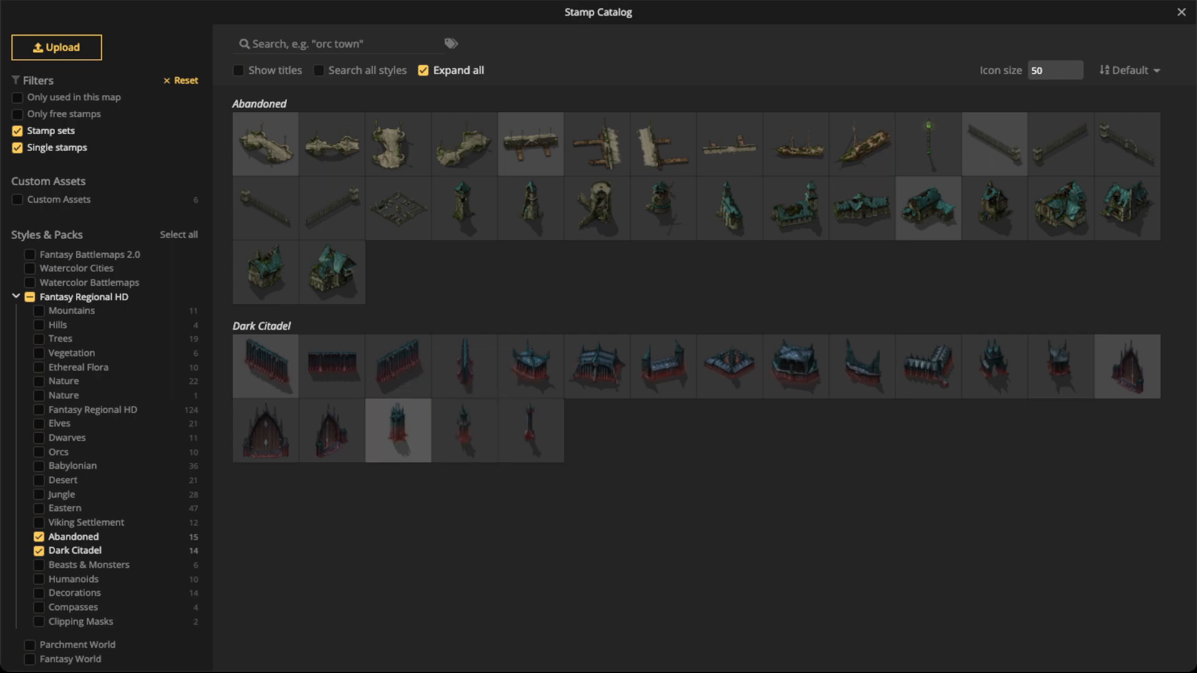
Step: Choose the tall tower stamp from the Dark Citadel pack and set its size to 11
left_click(398, 430)
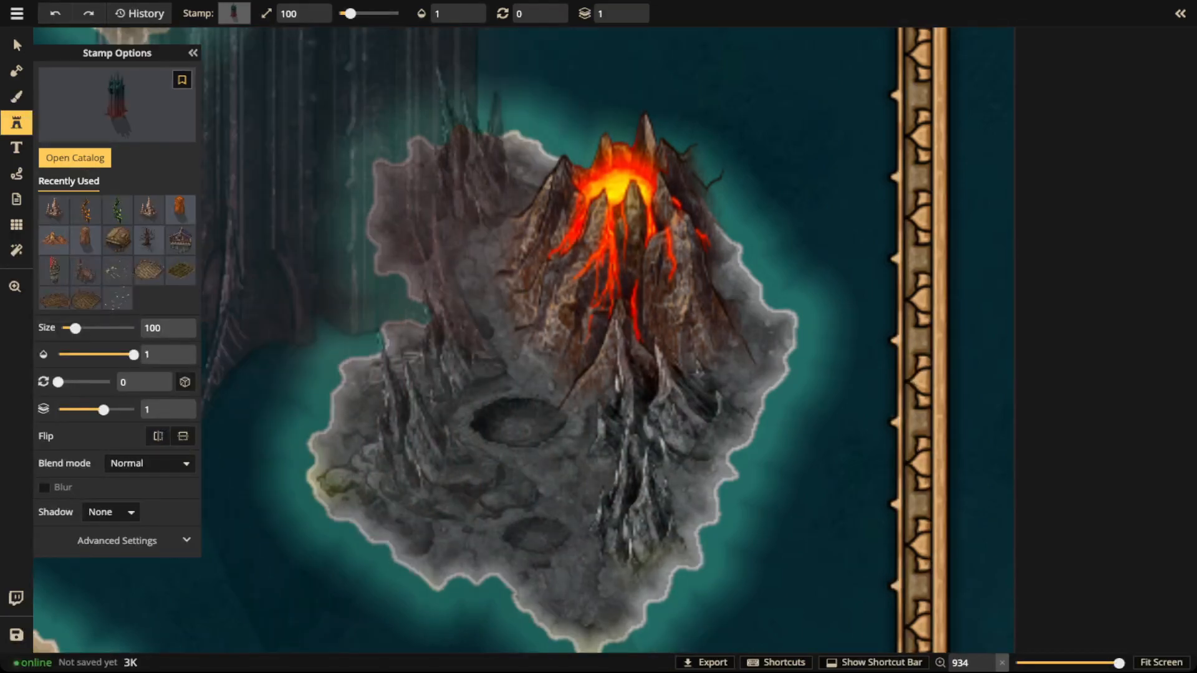
scroll(306, 43, "down", 10)
scroll(306, 60, "down", 2)
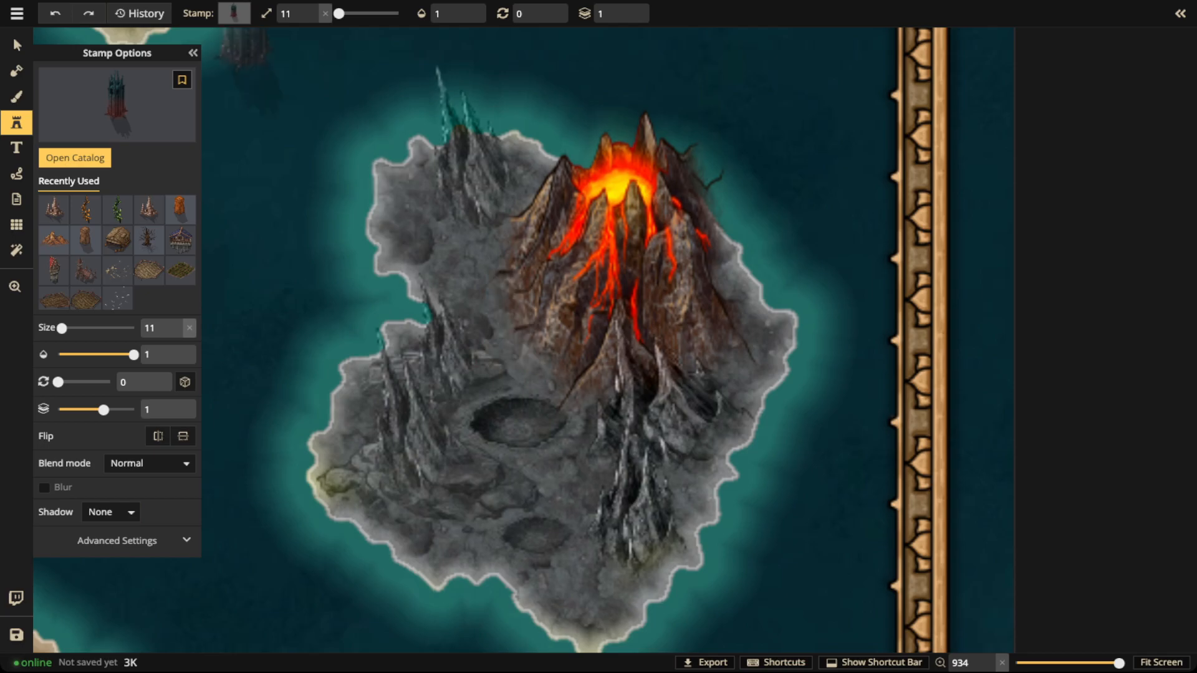
Step: Place one Dark Citadel tower stamp just above the volcano's crater on the eastern volcanic island
left_click(17, 45)
scroll(429, 277, "down", 3)
scroll(430, 277, "down", 5)
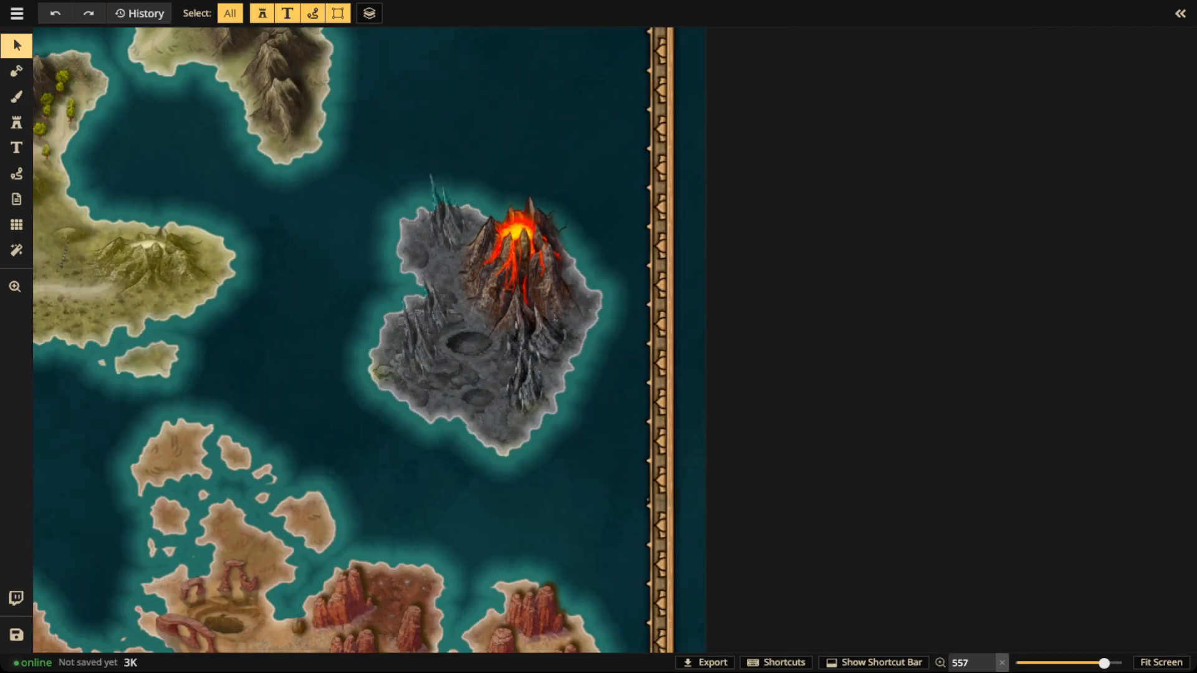
scroll(441, 340, "down", 2)
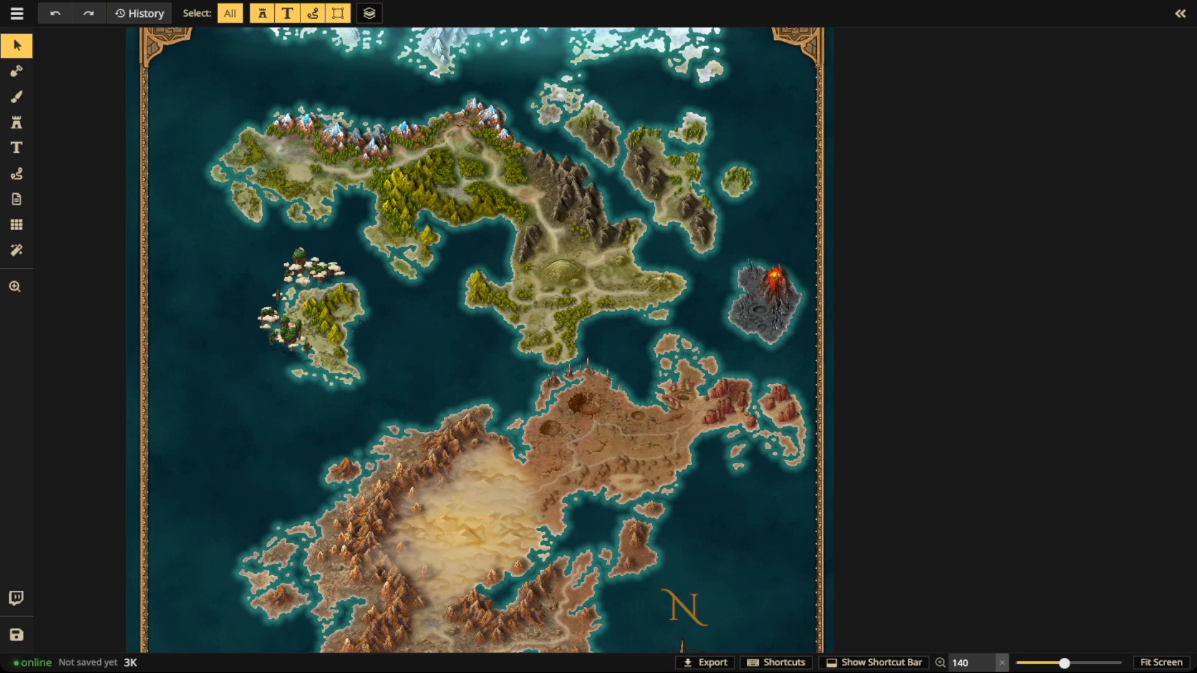
scroll(765, 293, "up", 5)
scroll(866, 293, "up", 6)
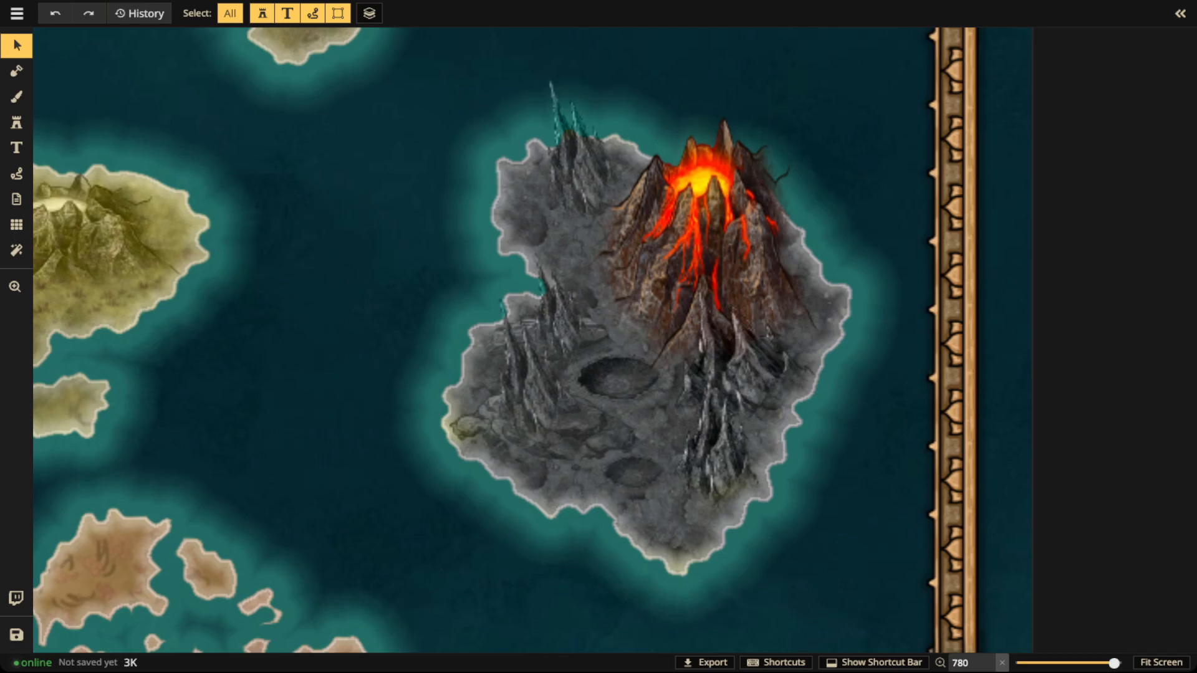
left_click(16, 122)
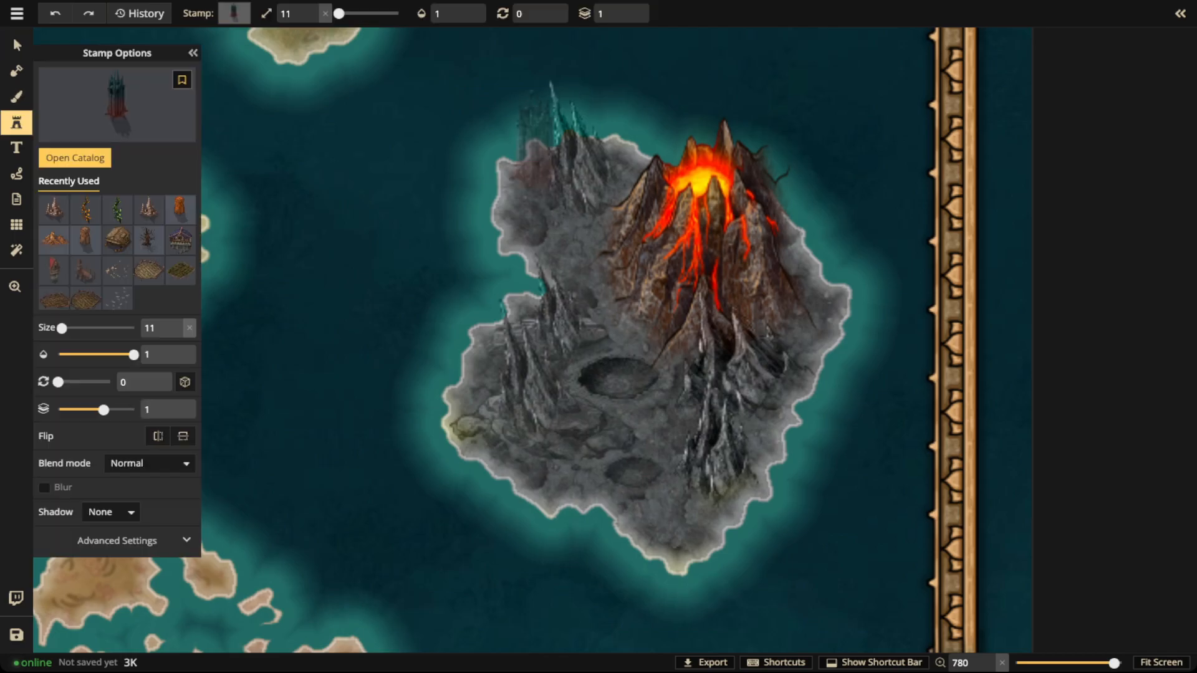
left_click(659, 118)
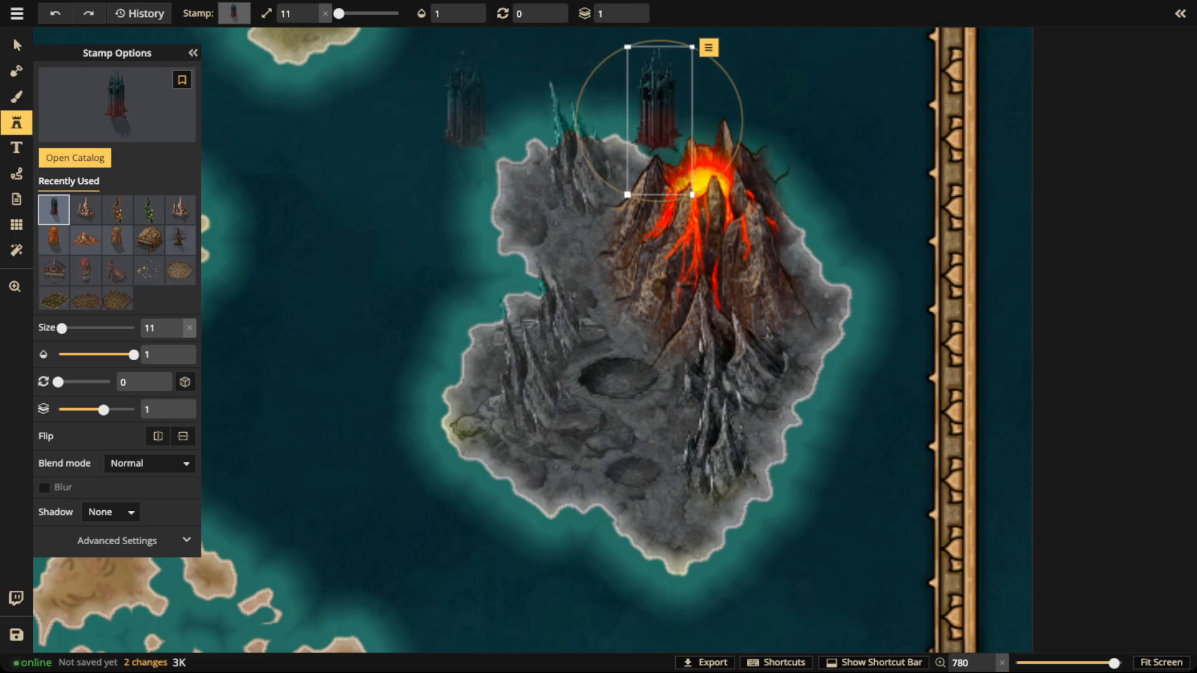
Step: Move the placed Dark Citadel tower down onto the western rim of the volcano's glowing crater
key("v")
scroll(680, 209, "up", 2)
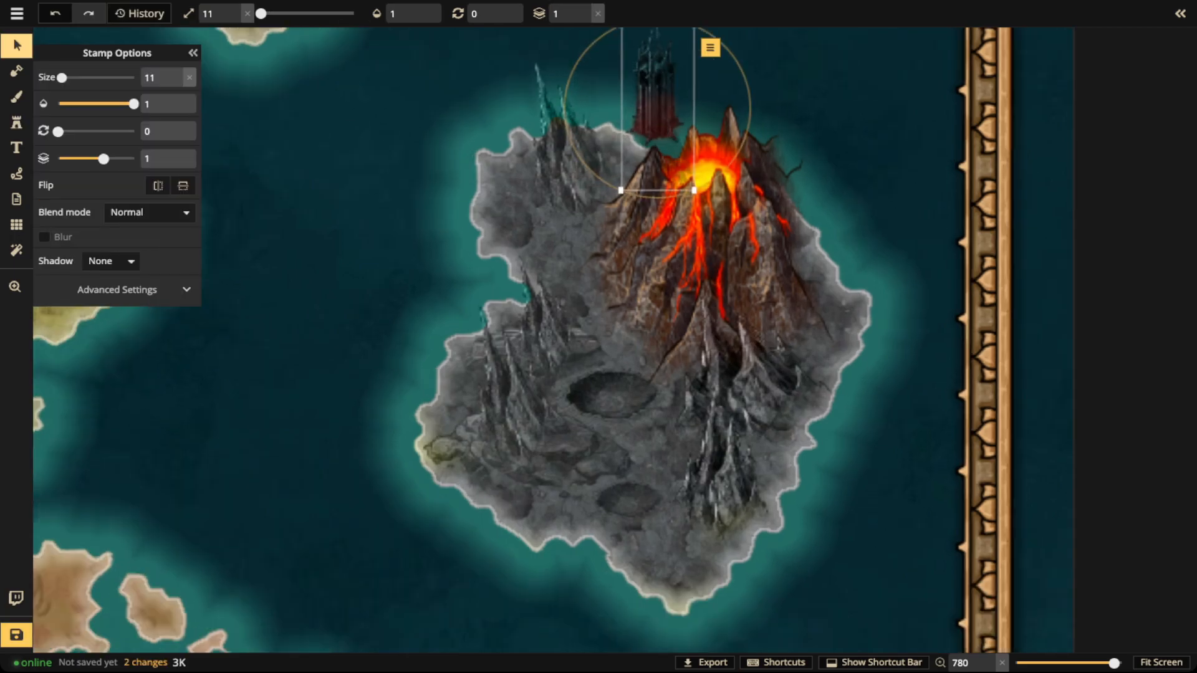
left_click_drag(680, 209, 632, 350)
left_click_drag(605, 231, 636, 263)
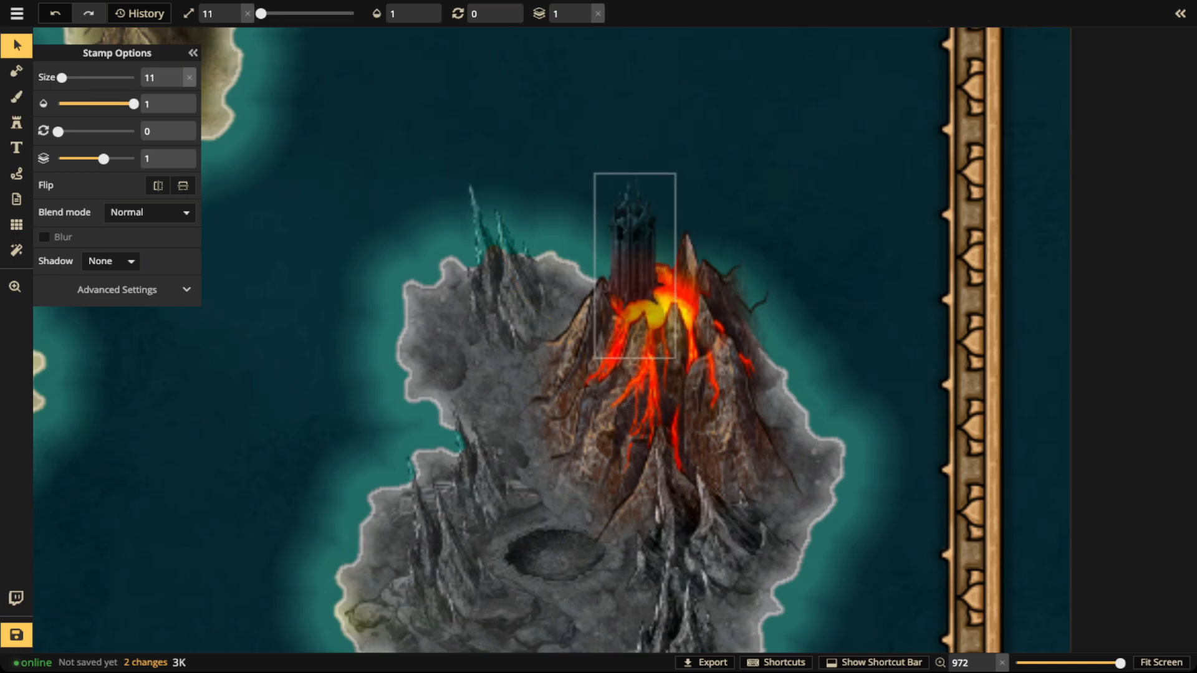
Step: Lower the Dark Citadel tower's layer value to -5
left_click(584, 19)
left_click(585, 18)
left_click(585, 18)
left_click(585, 18)
left_click(585, 18)
left_click(585, 18)
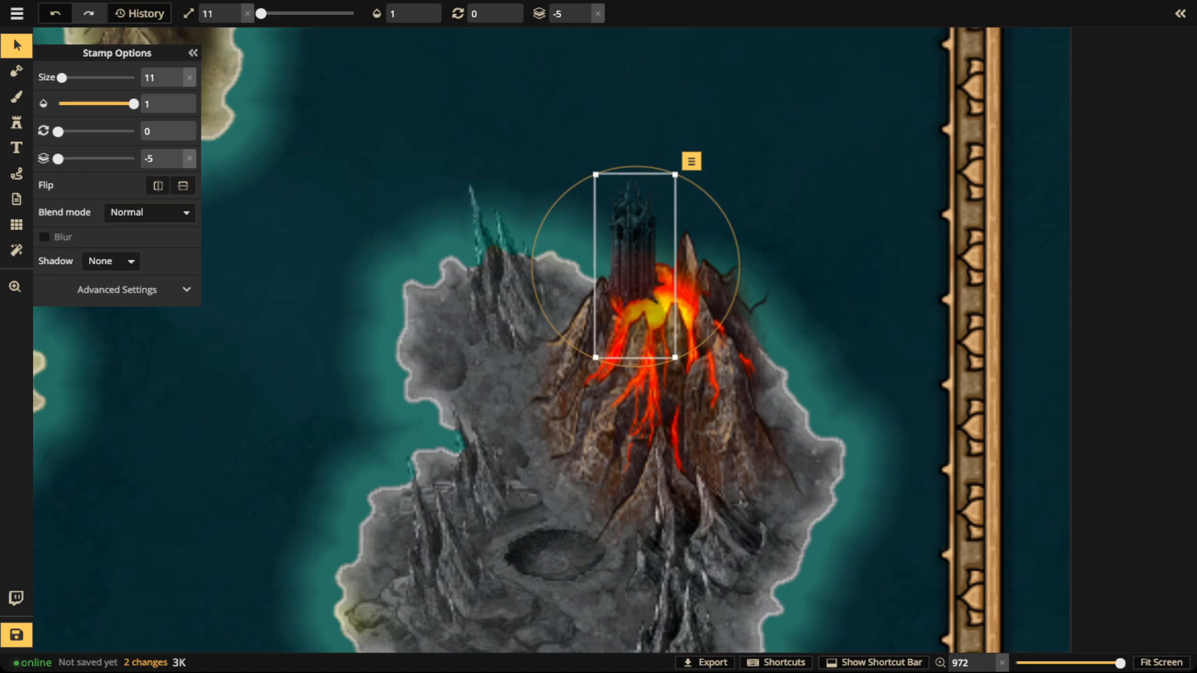
Step: Remove the tower from the crater's western rim and try the same stamp on the volcano's eastern slope
key("Escape")
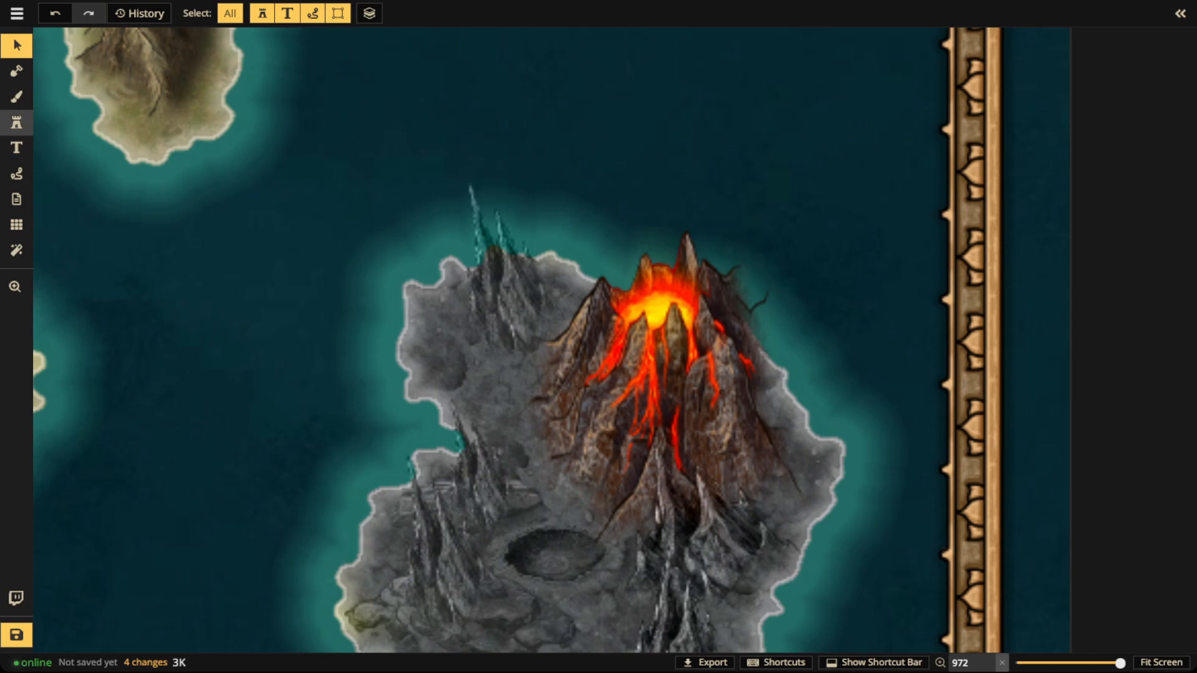
left_click(16, 123)
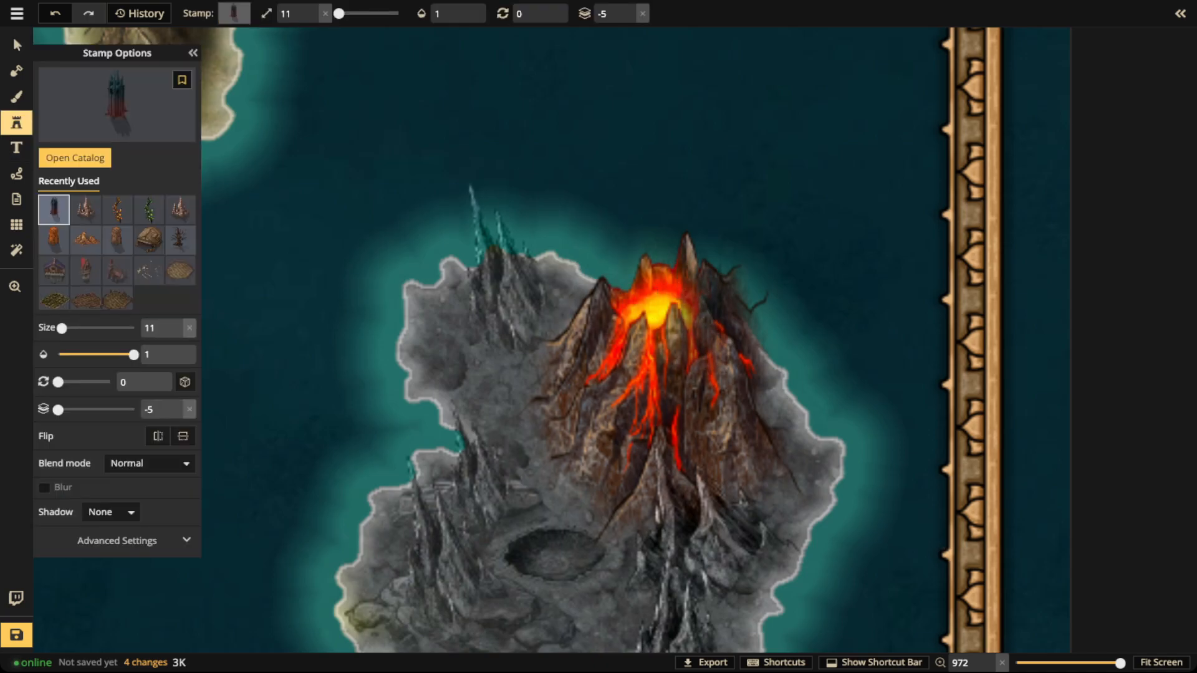
left_click(716, 344)
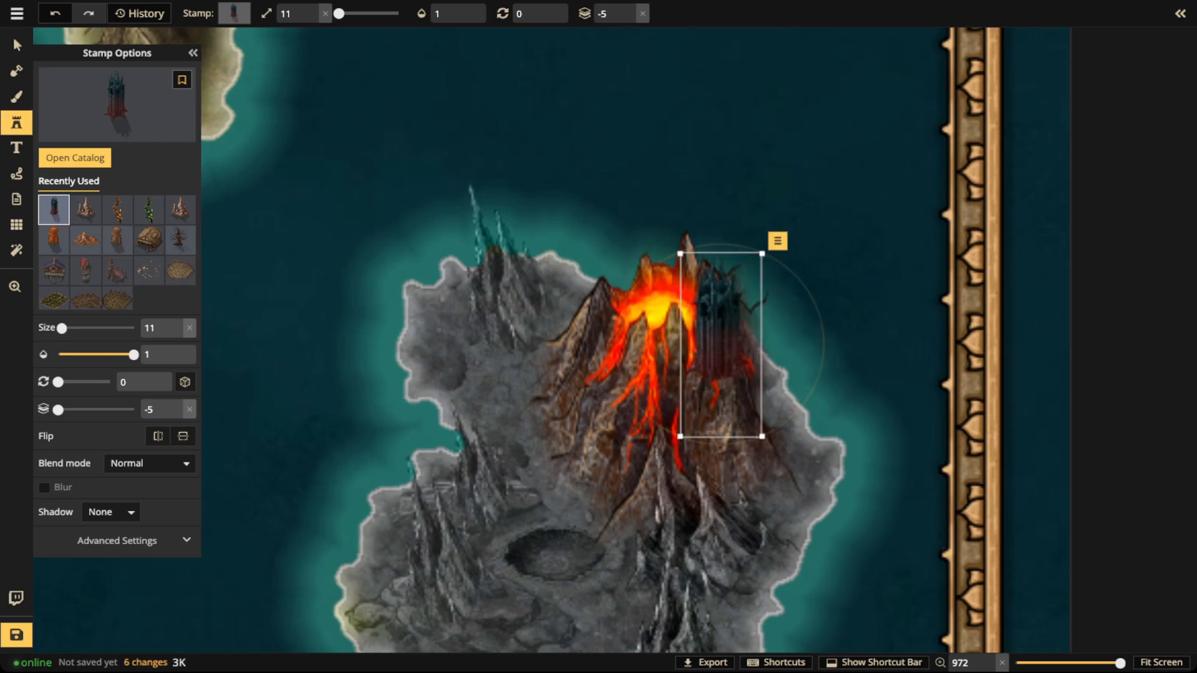
scroll(720, 345, "up", 5)
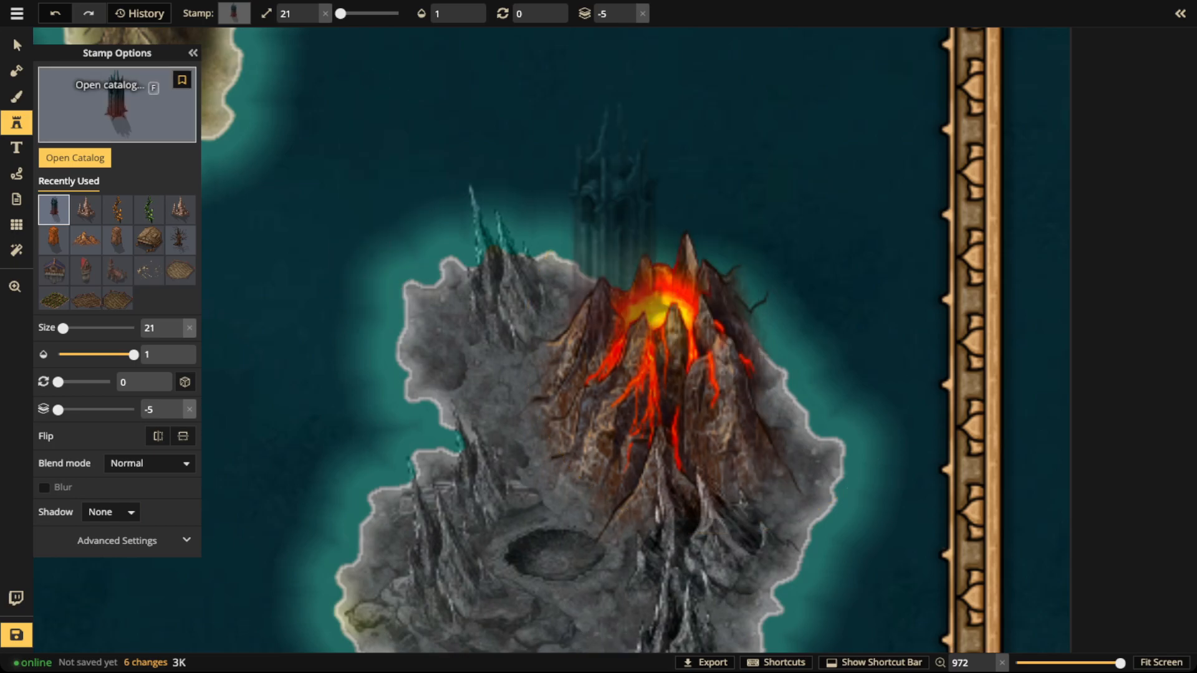
Step: Choose the pointed-roof tower stamp from the Dark Citadel pack and place it at size 11 on the volcano's eastern rim
left_click(116, 104)
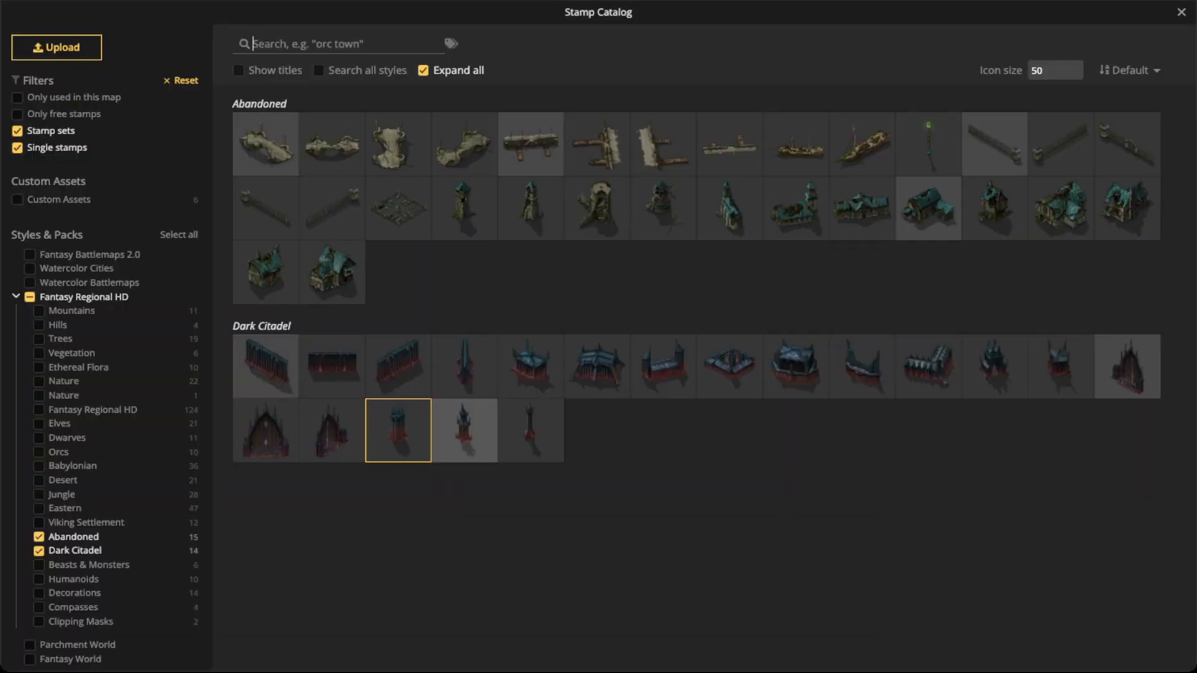
left_click(464, 431)
scroll(667, 171, "down", 5)
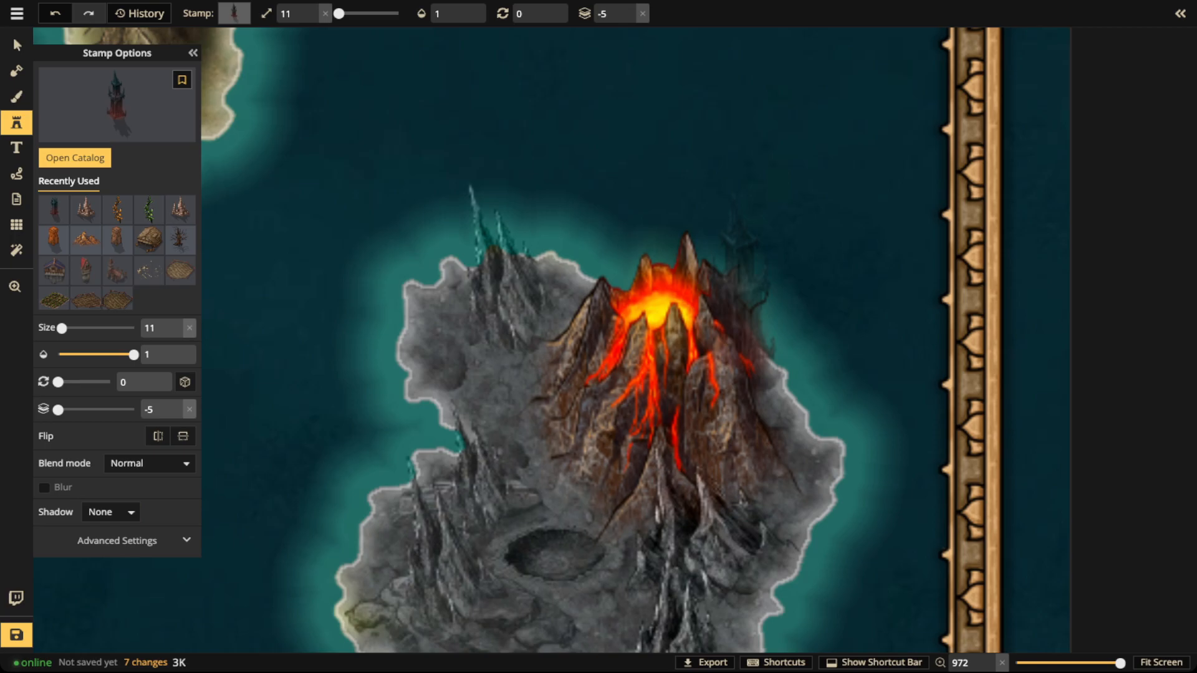
left_click(714, 312)
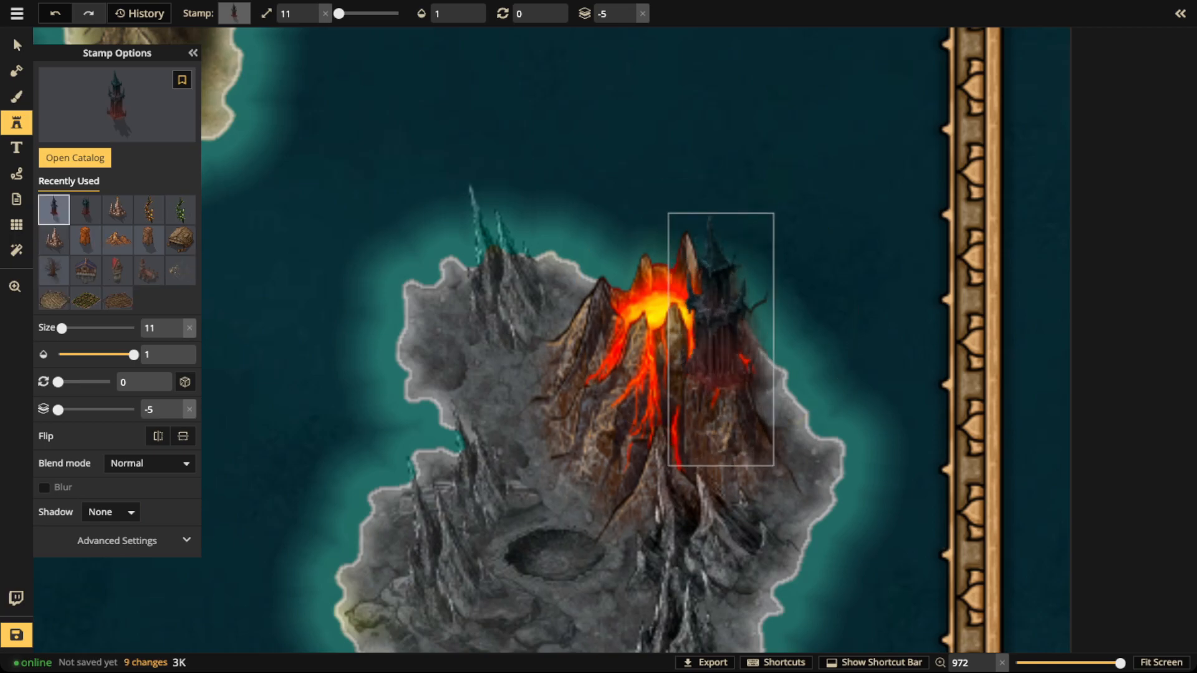
left_click(720, 340)
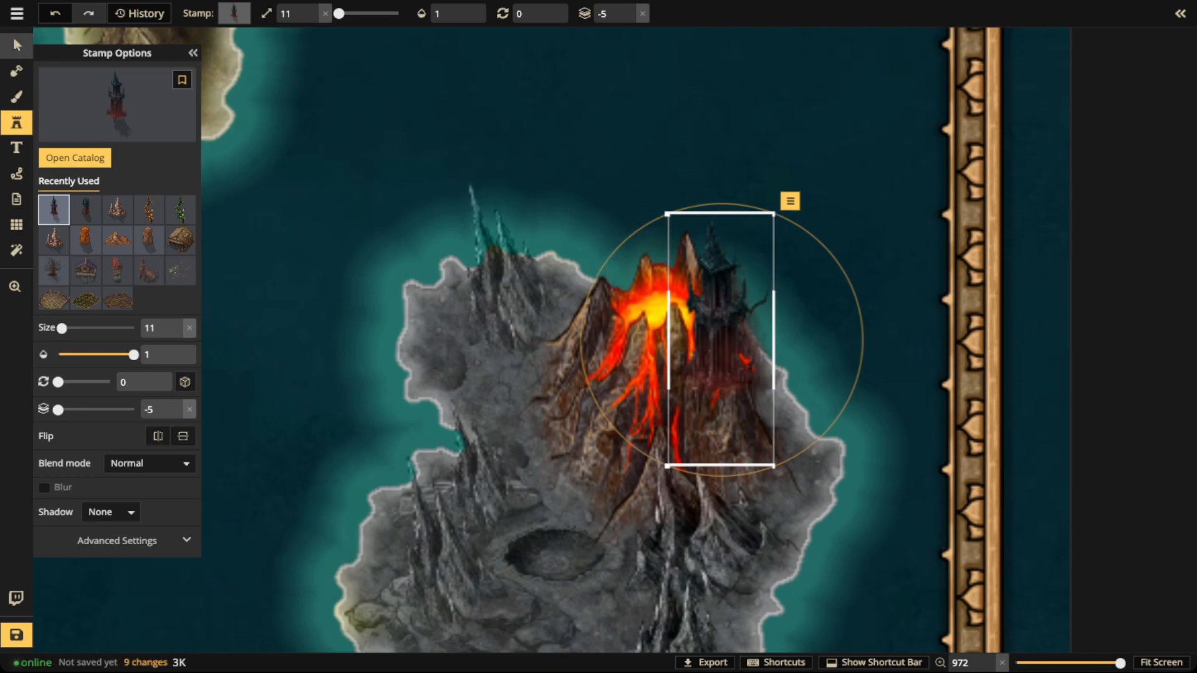
left_click(16, 45)
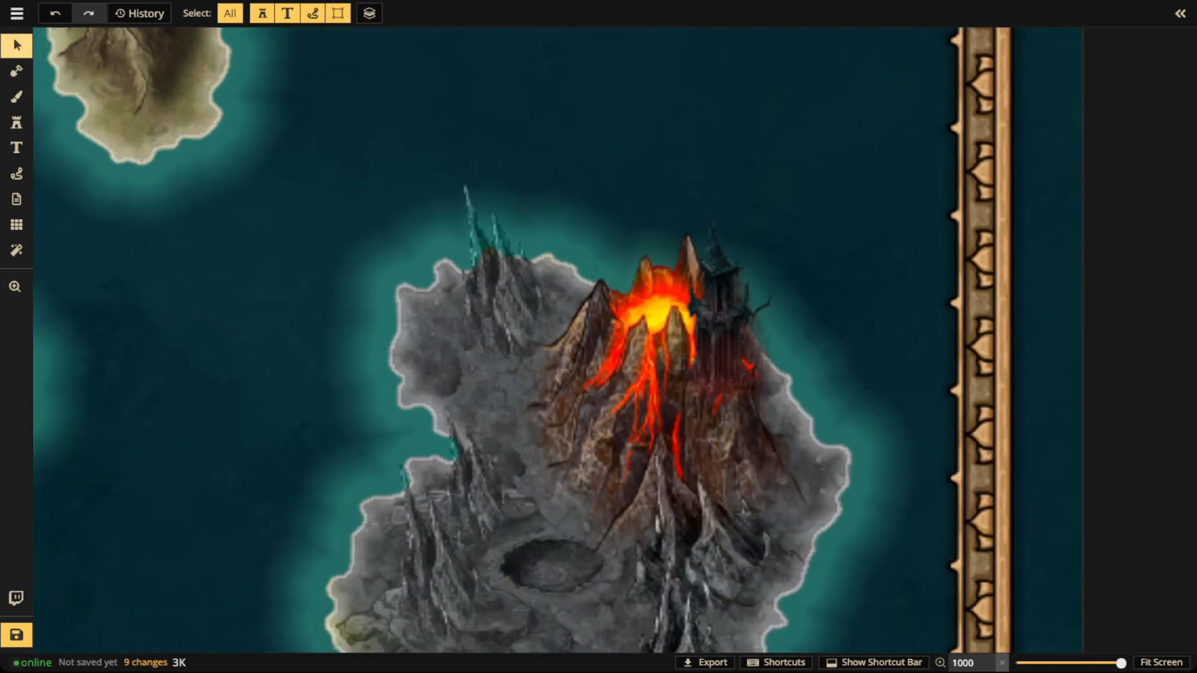
left_click(716, 311)
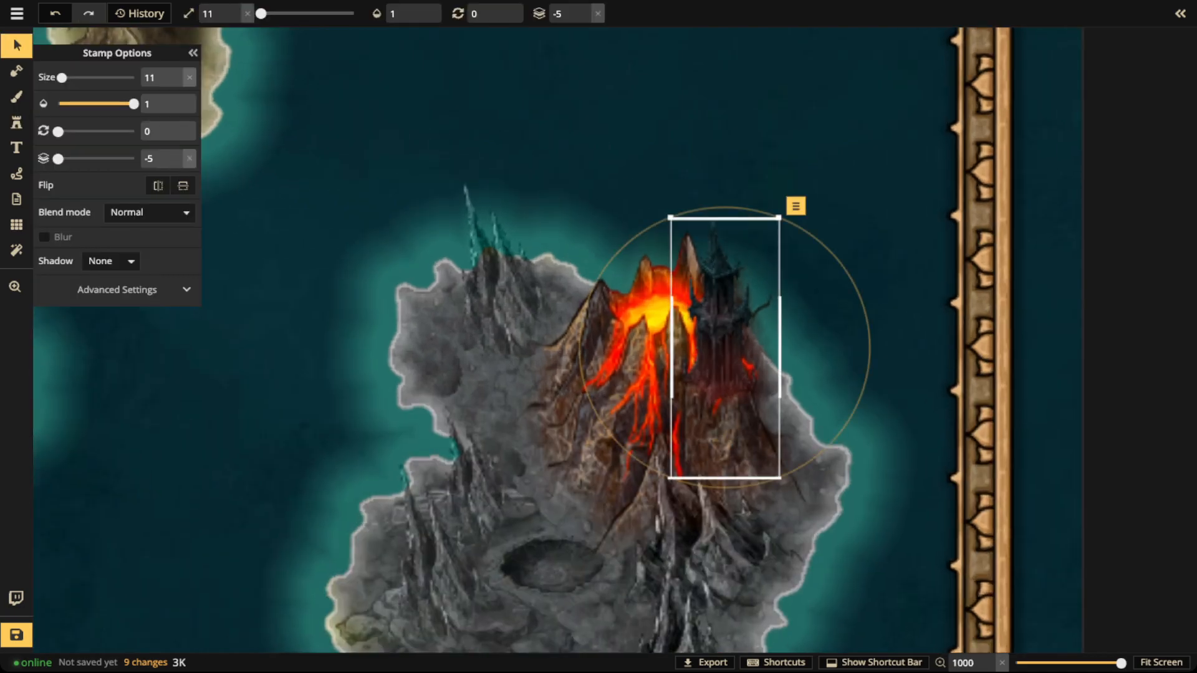
key("Escape")
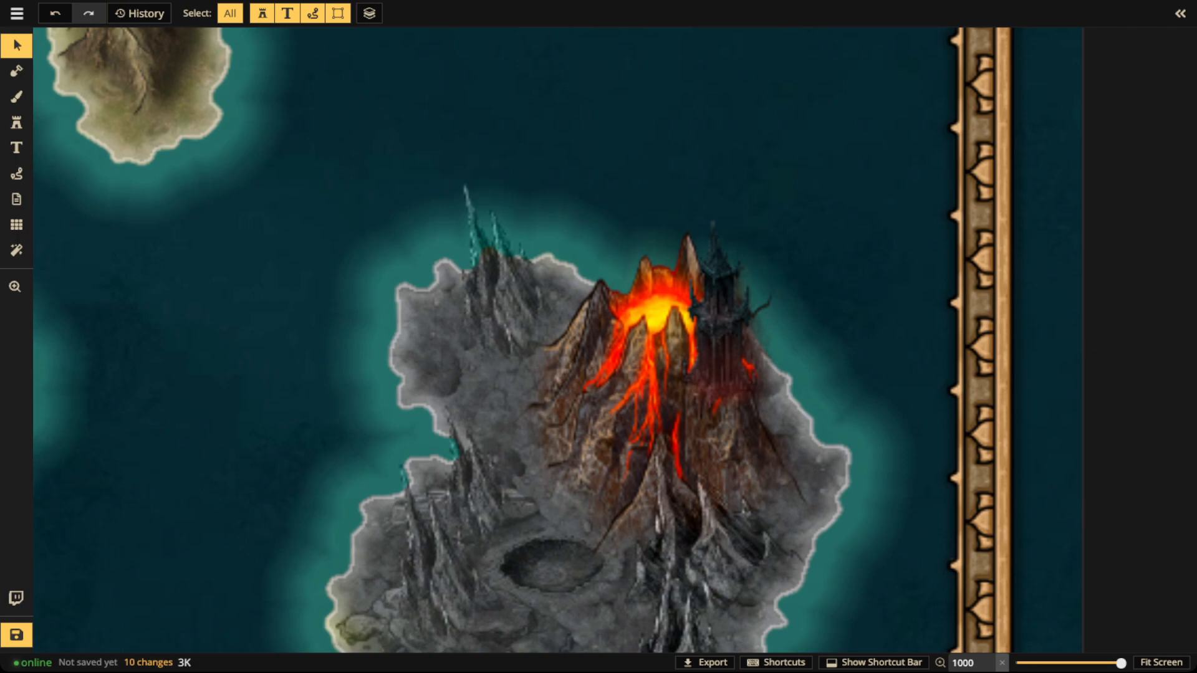
left_click(723, 324)
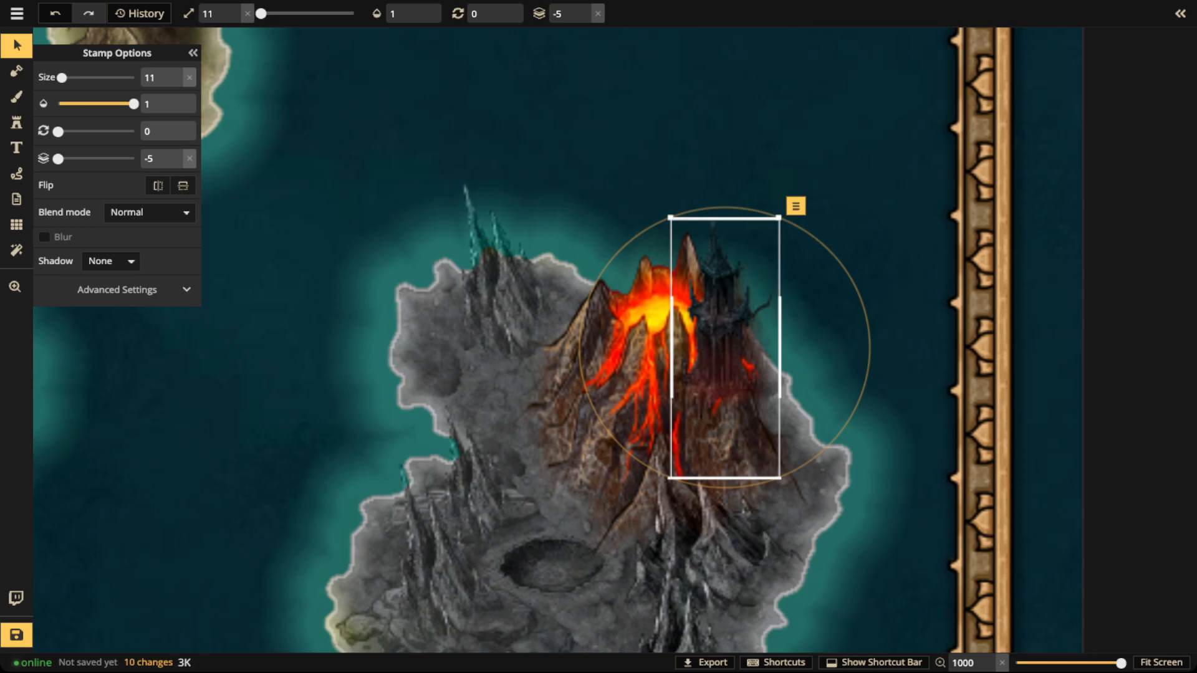
Step: Search the Fantasy Battlemaps 2.0 stamps for "eye" and choose the red eye from the Hell Eyes set
key("s")
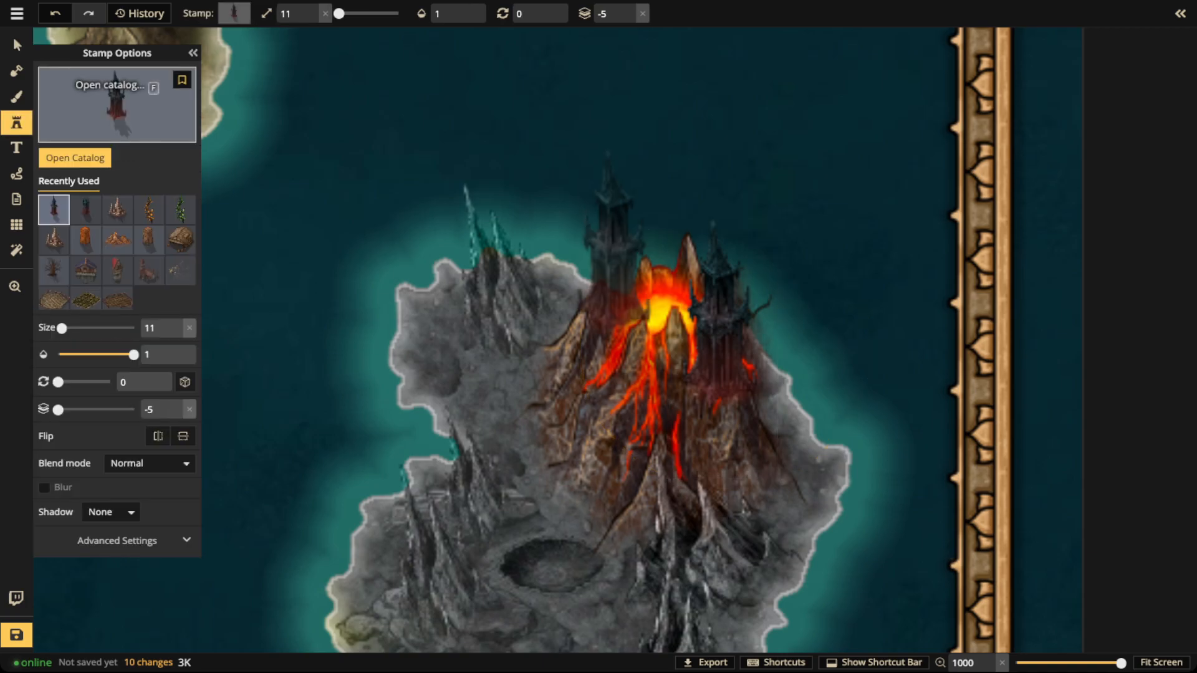
key("f")
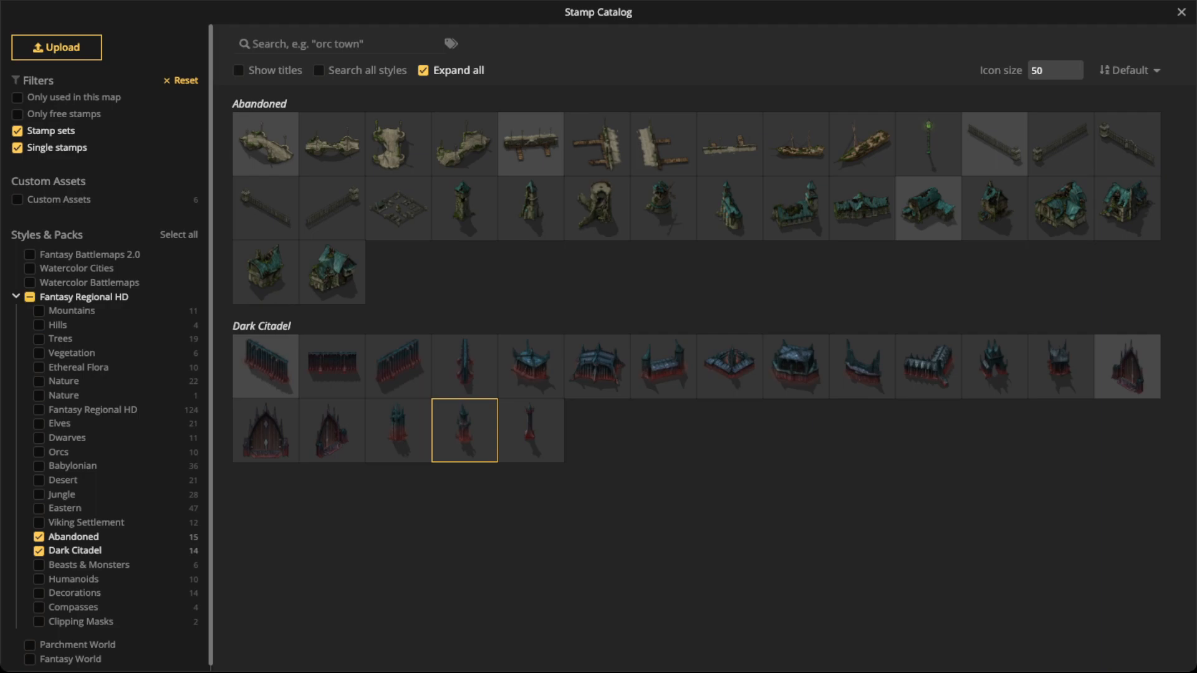
left_click(30, 297)
left_click(30, 297)
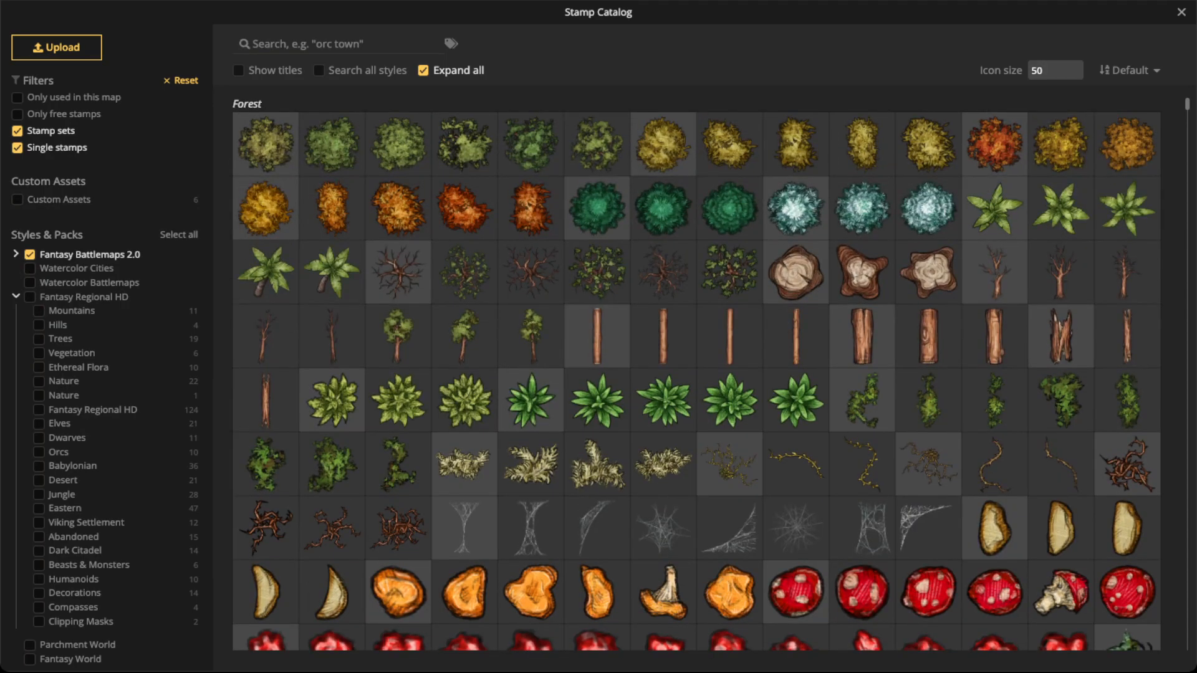
left_click(252, 43)
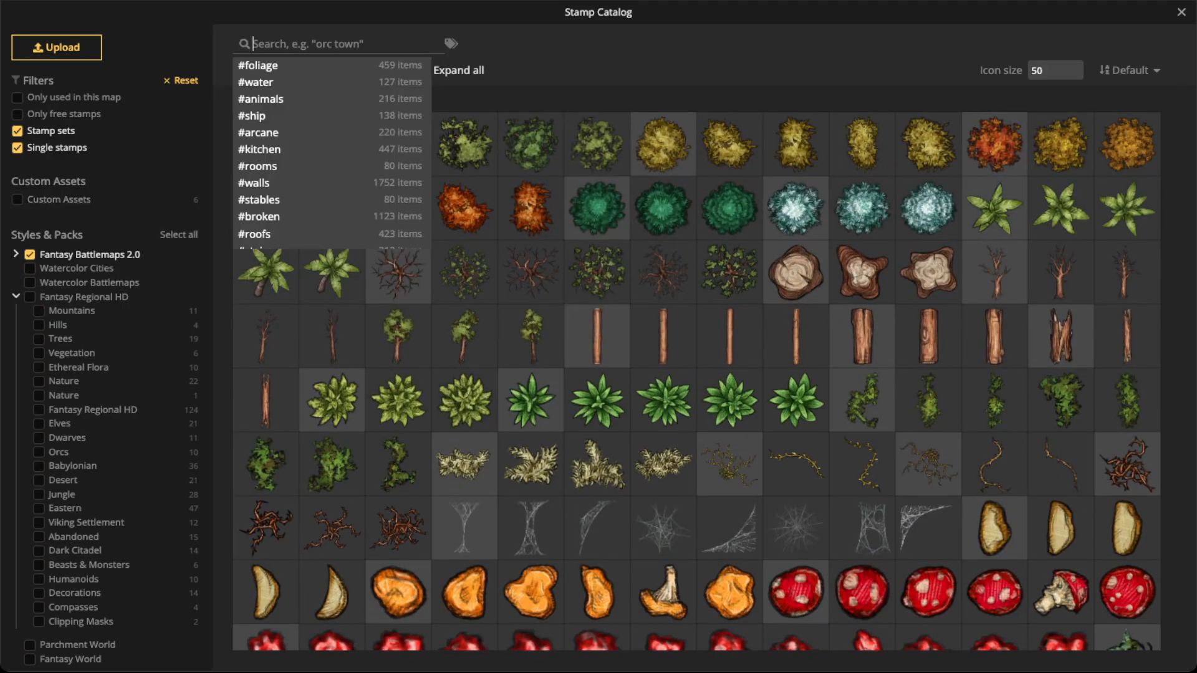
type("eye")
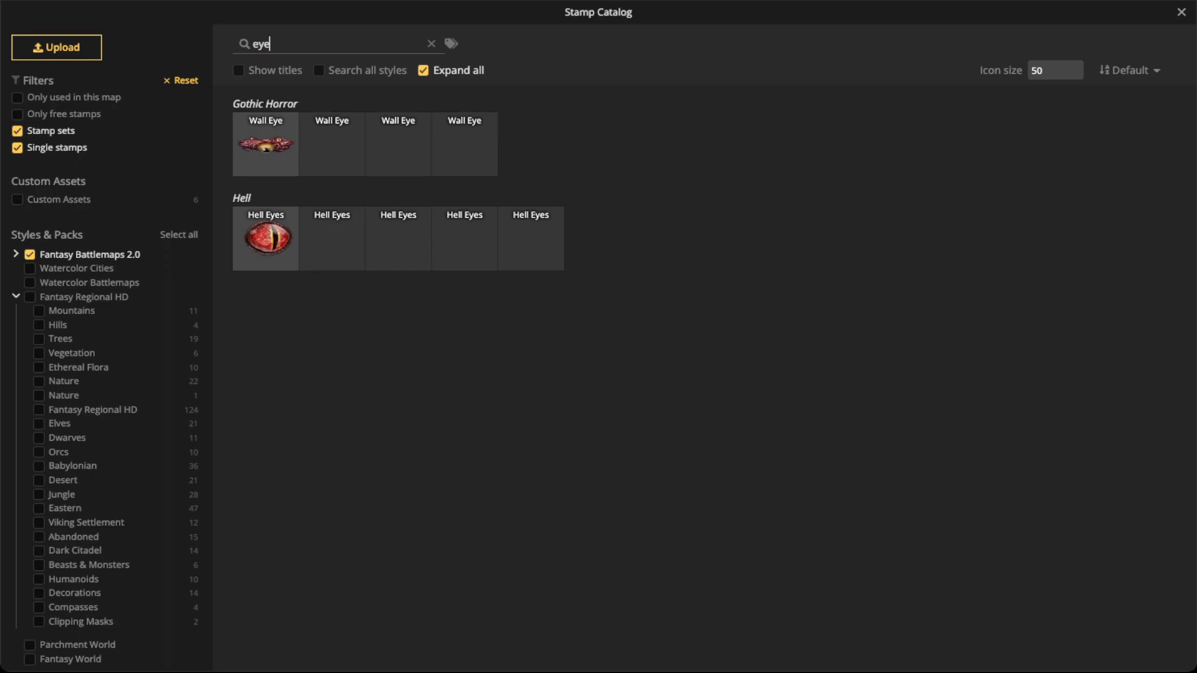
left_click(267, 241)
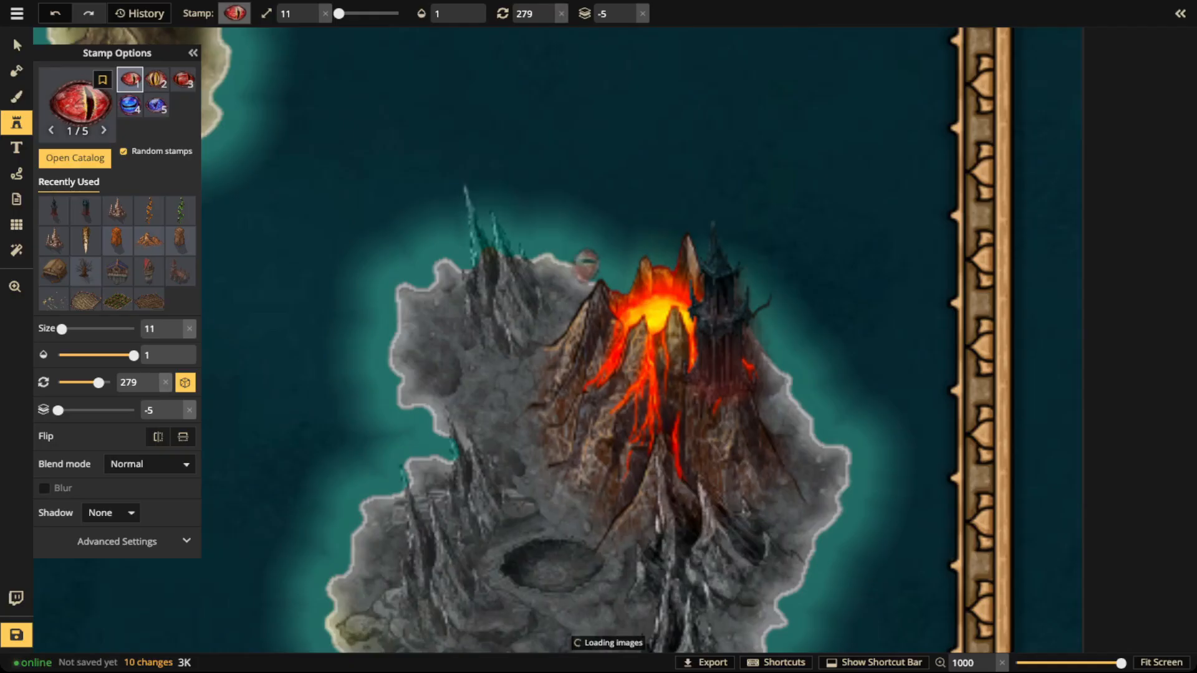
Step: Place the red eye upright at size 11 over the Dark Citadel tower's roof and set its layer value to 1
scroll(718, 236, "up", 6)
scroll(719, 245, "down", 11)
scroll(718, 244, "down", 3)
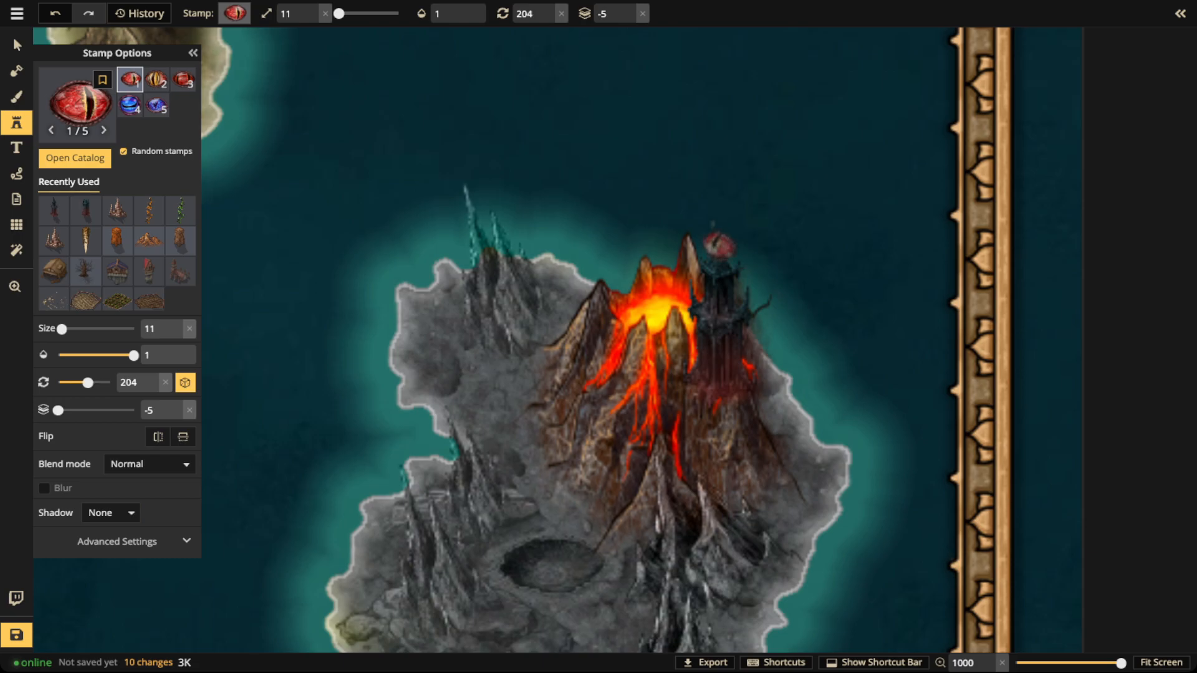
scroll(717, 246, "up", 1)
left_click(717, 245)
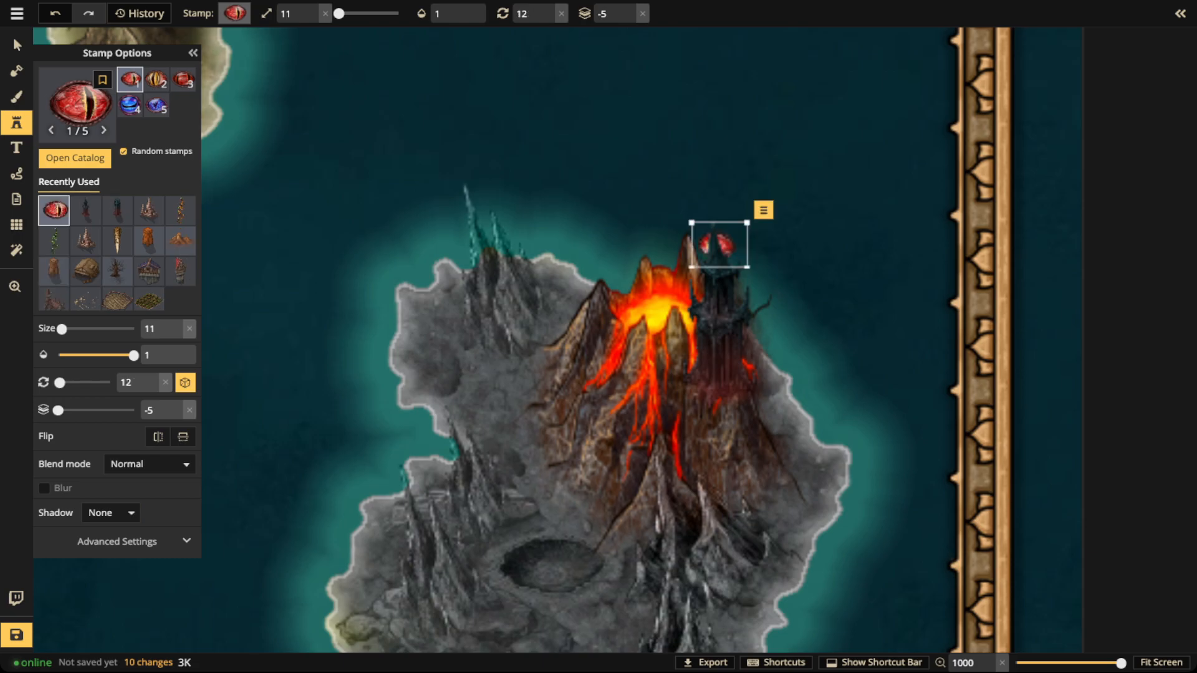
scroll(719, 244, "up", 6)
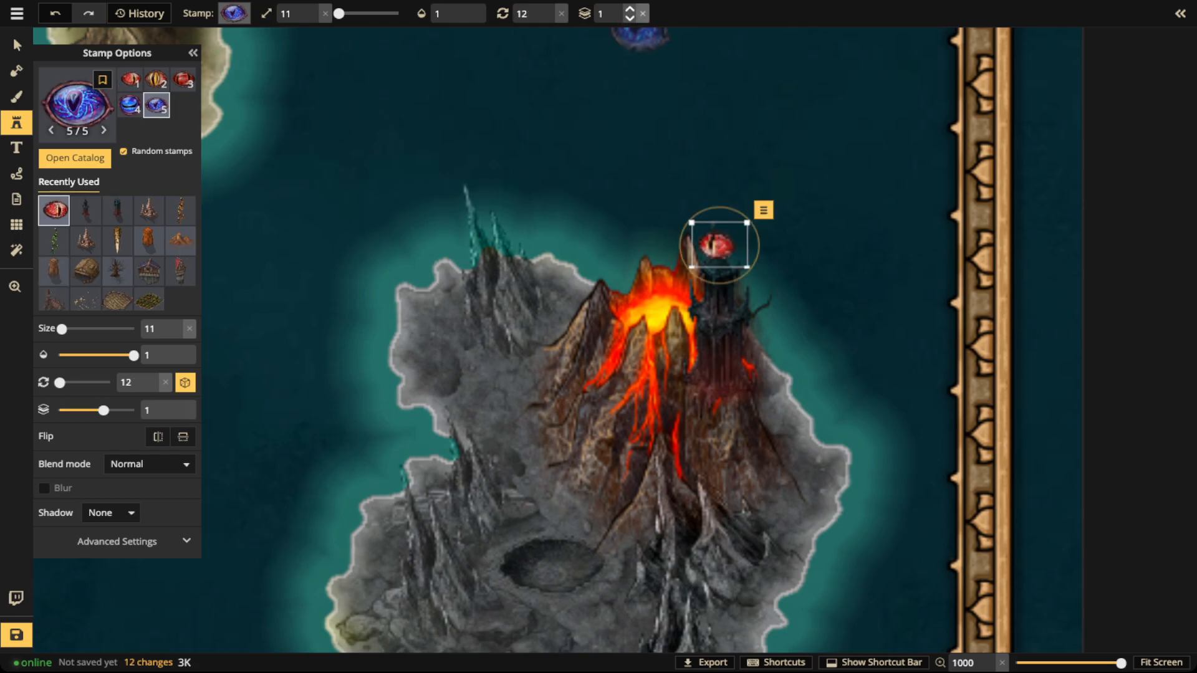
mouse_move(720, 245)
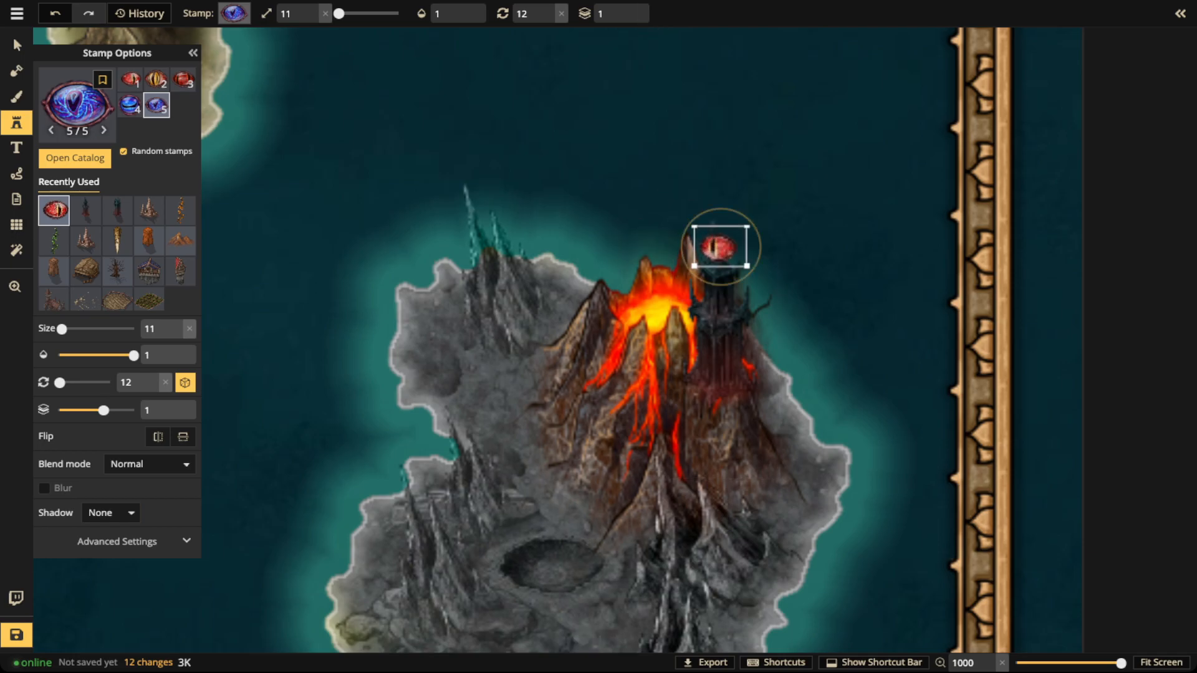
left_click_drag(720, 246, 717, 248)
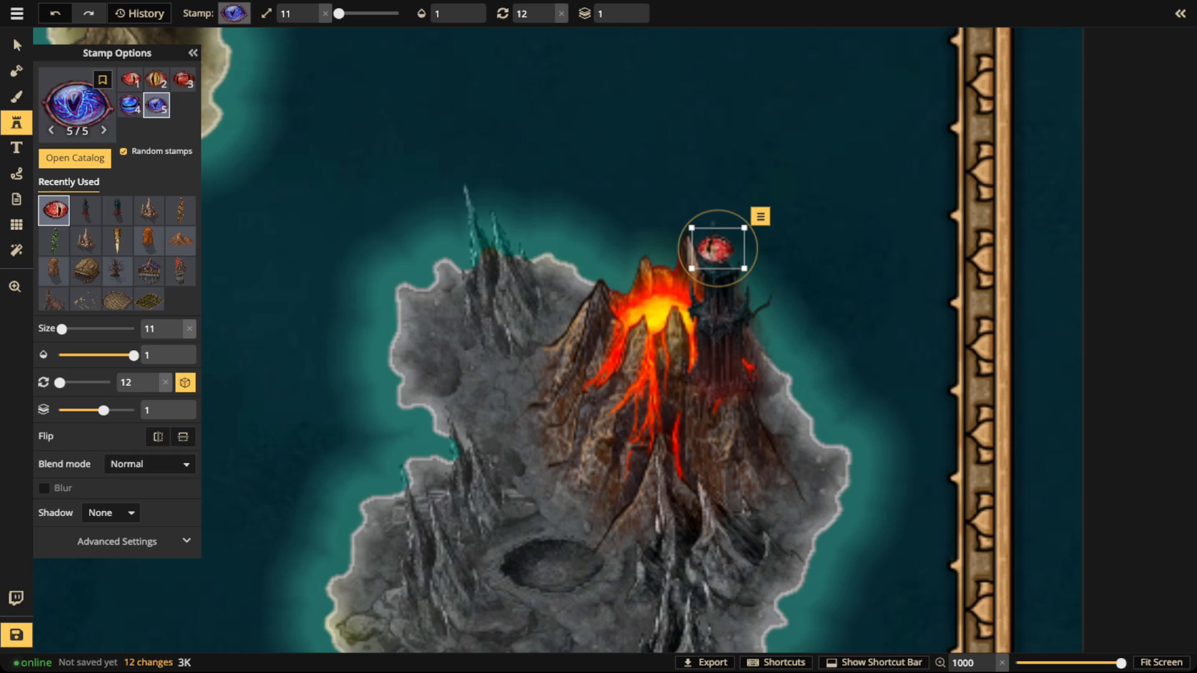
Step: Give the red eye an Object shadow with a blur of 24.4 and the orange-yellow colour F8BC1C
left_click(110, 512)
left_click(149, 578)
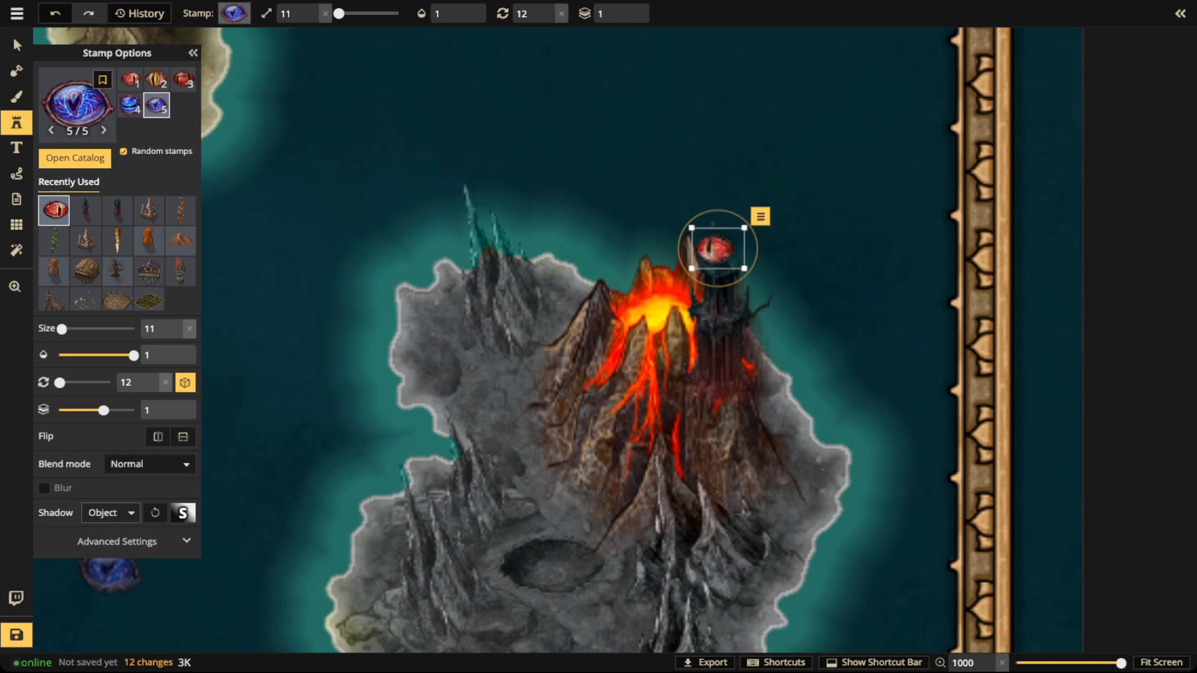
left_click(183, 512)
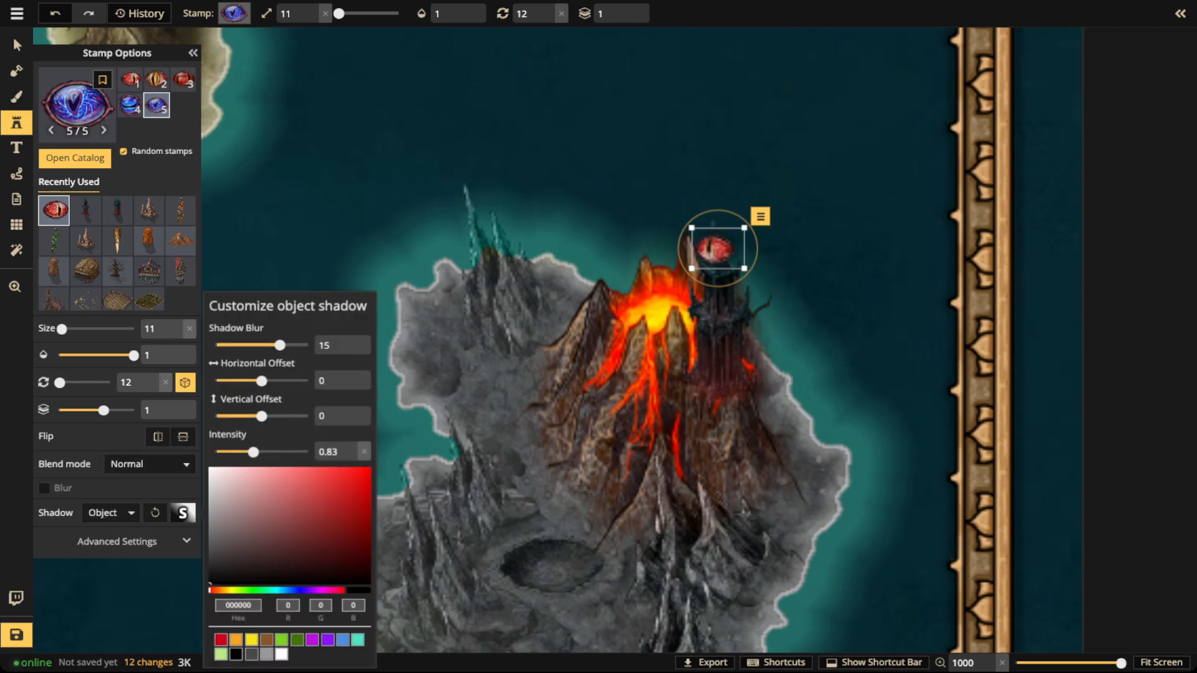
left_click(251, 640)
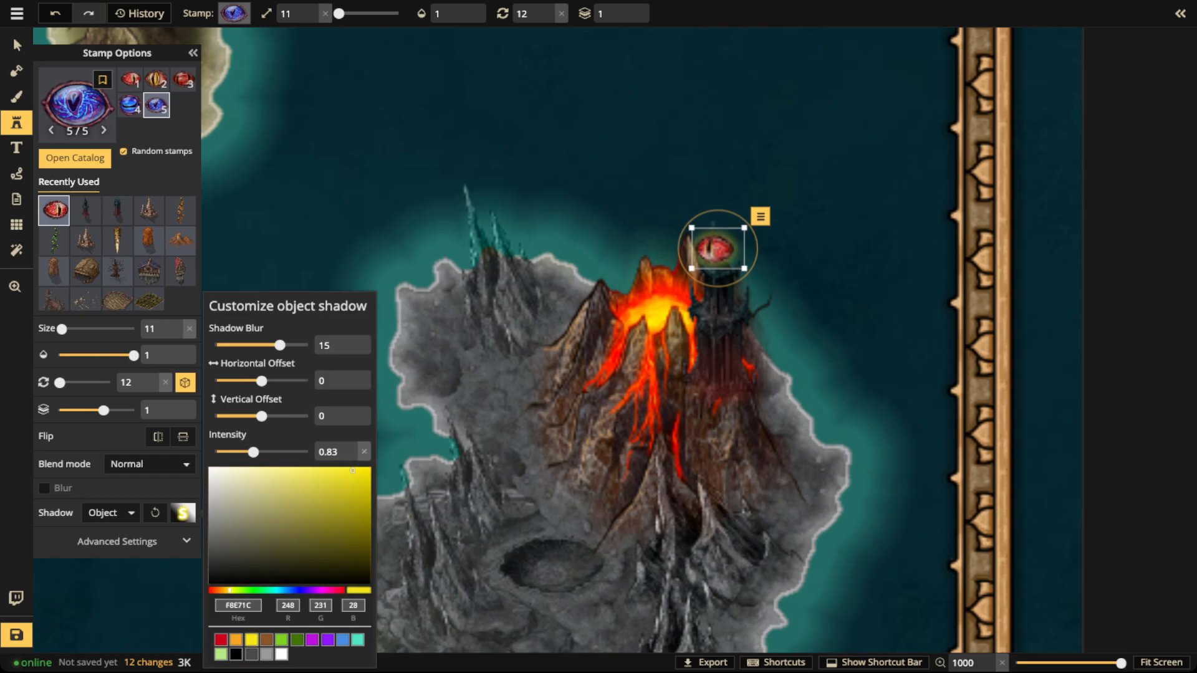
left_click(220, 640)
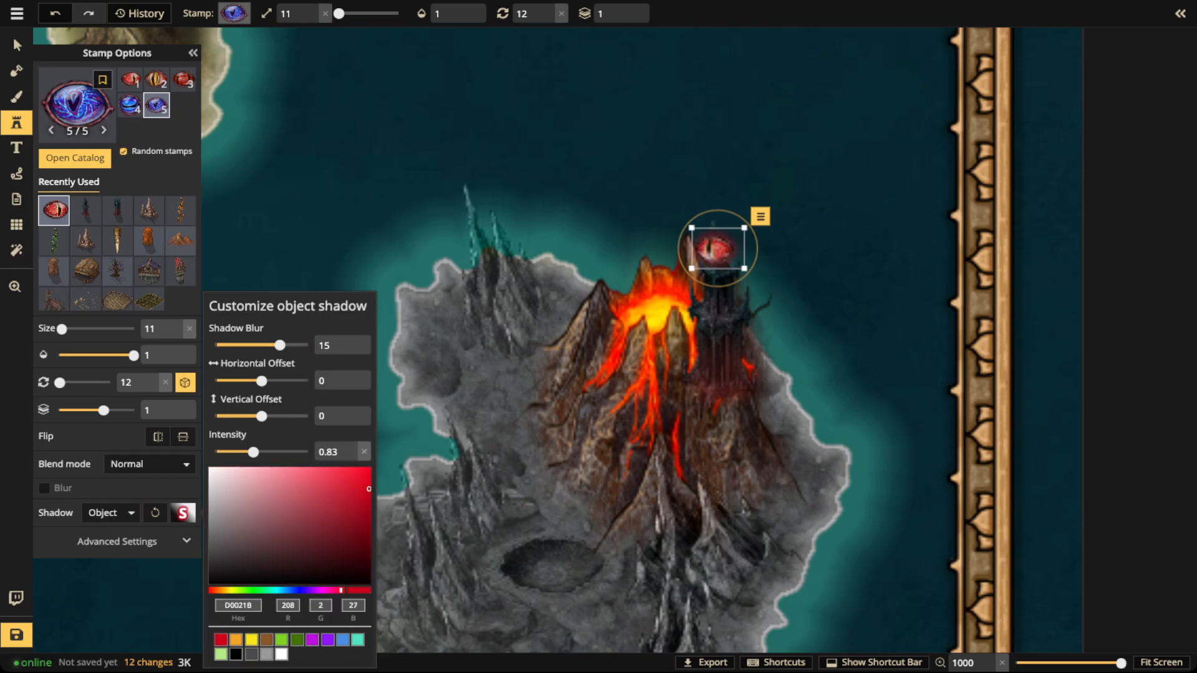
left_click(251, 640)
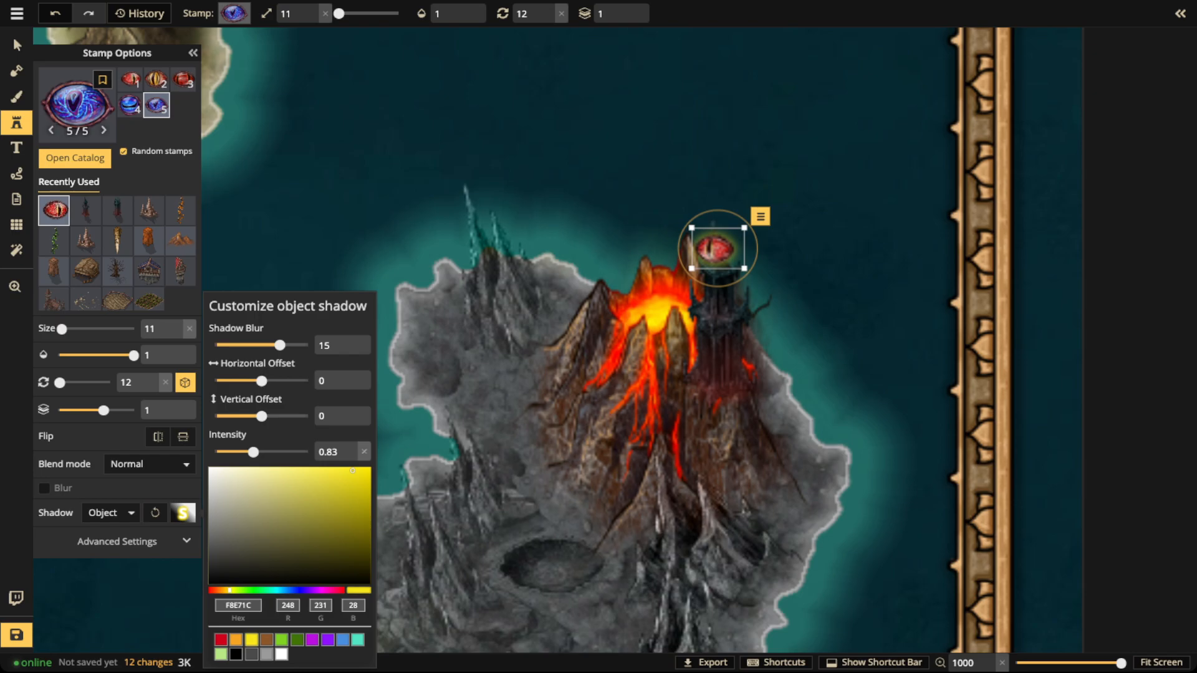
left_click_drag(280, 345, 290, 345)
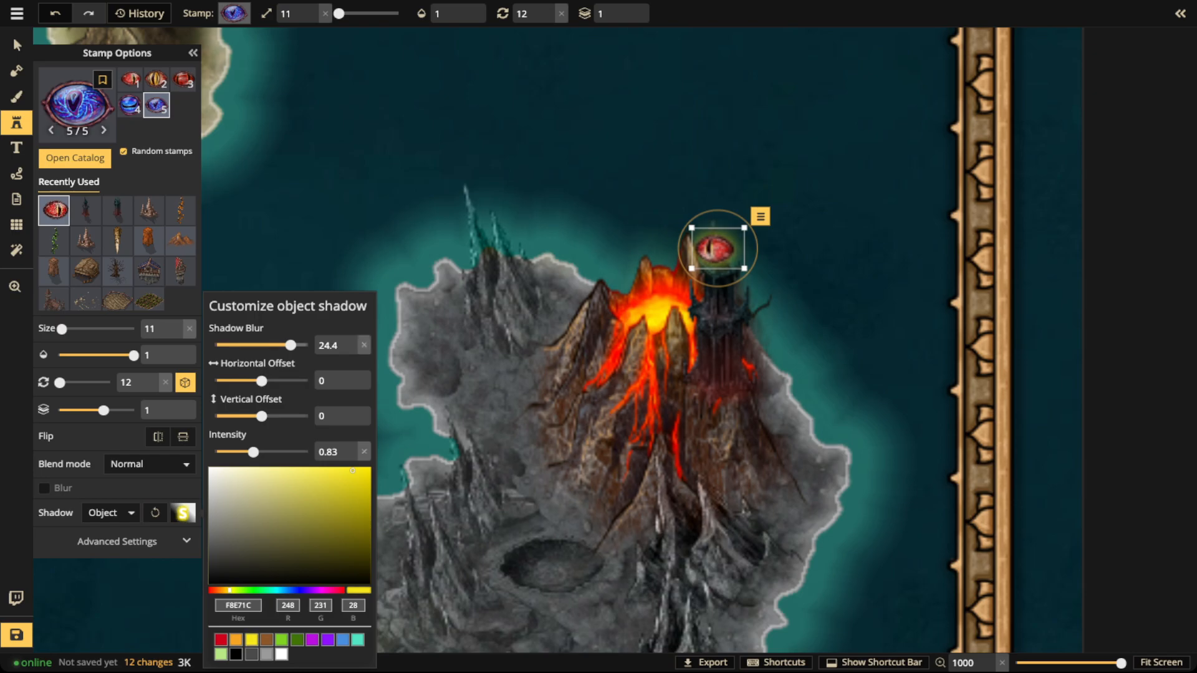
left_click(221, 640)
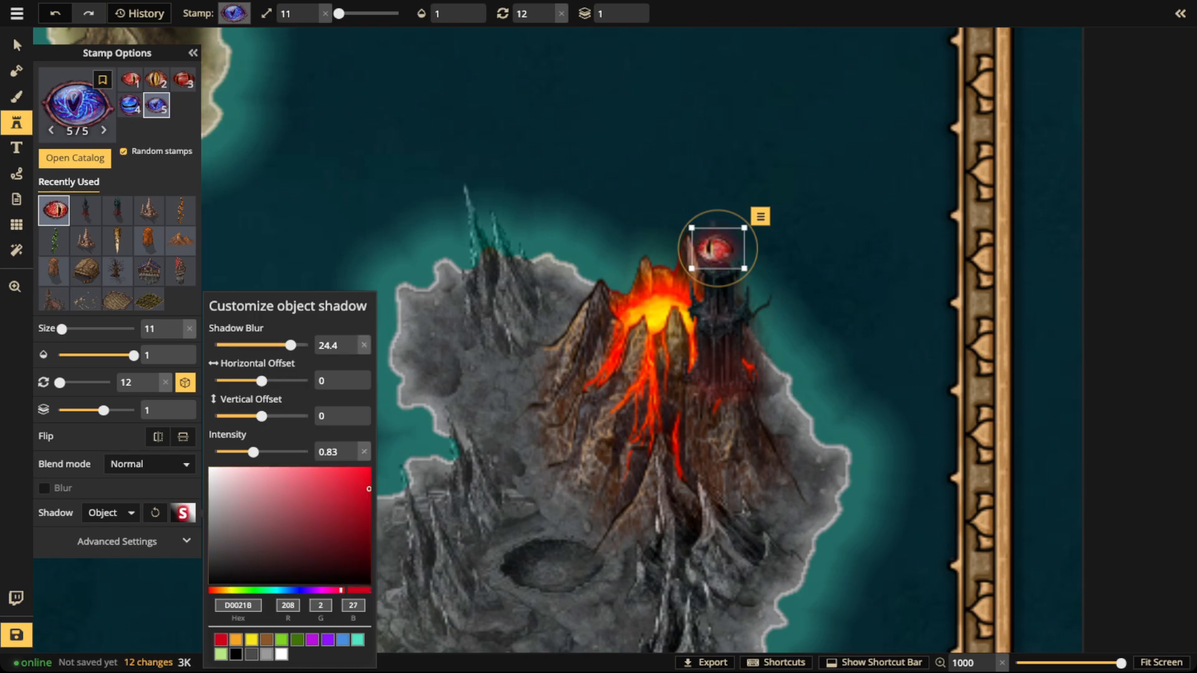
left_click(251, 640)
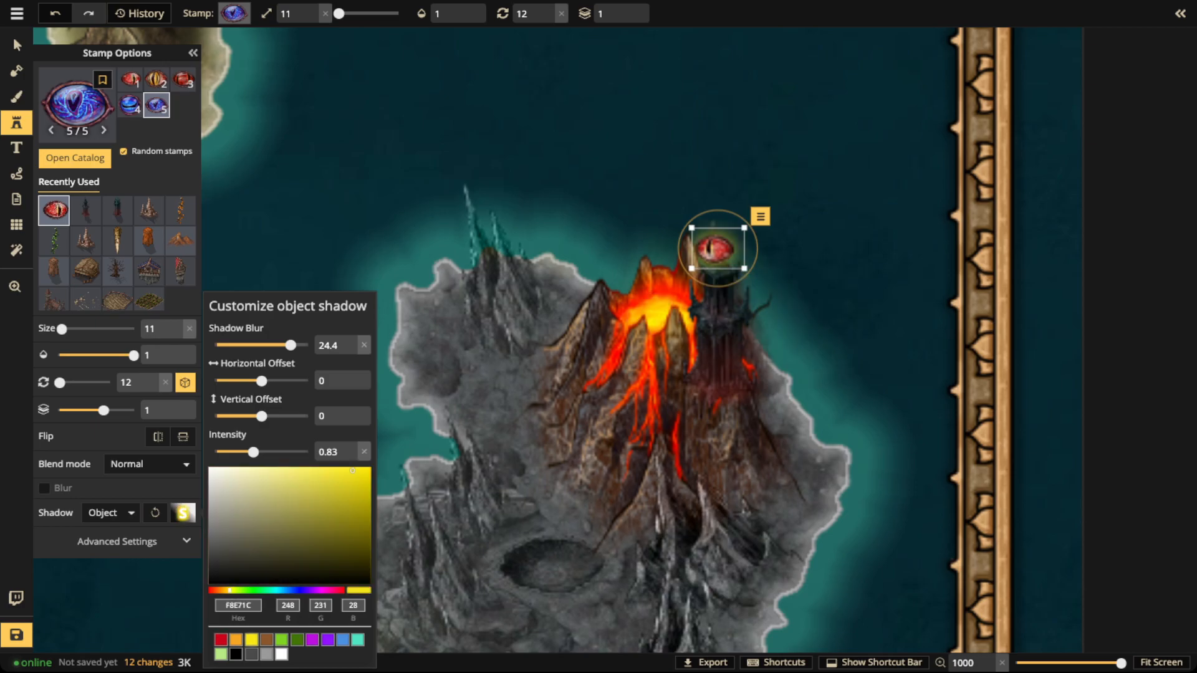
left_click(225, 590)
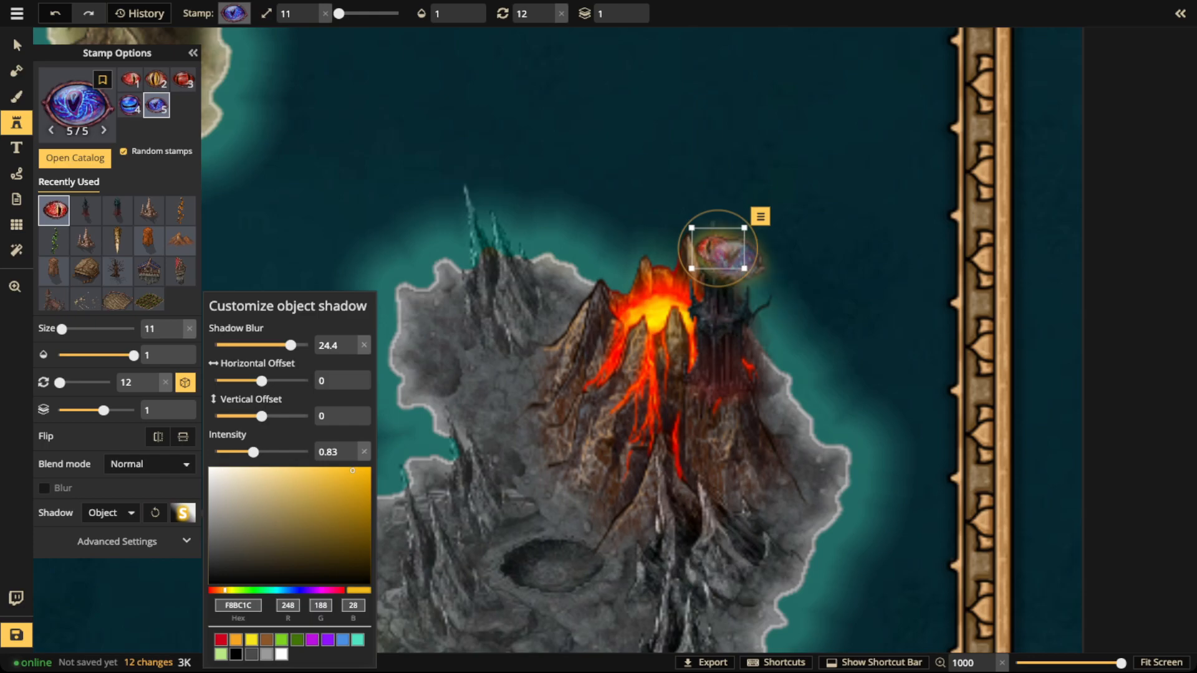
Step: Move the glowing red eye slightly down onto the top of the Dark Citadel tower and deselect it
left_click(712, 285)
left_click_drag(715, 287, 720, 258)
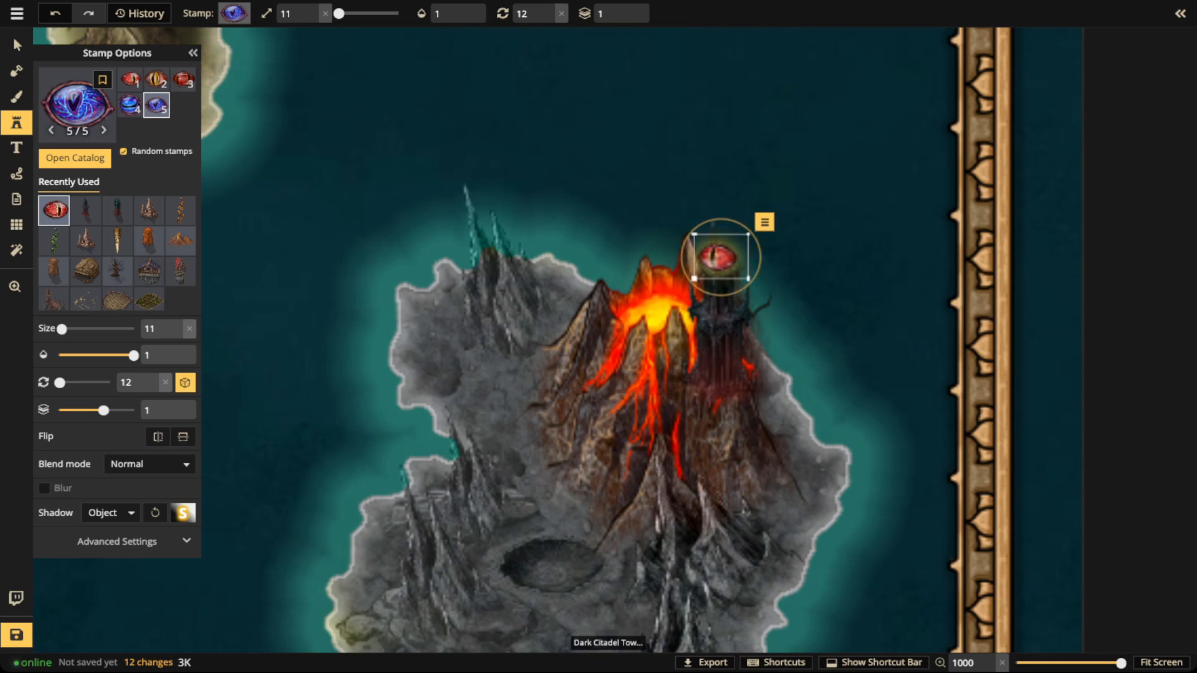
left_click_drag(713, 296, 716, 296)
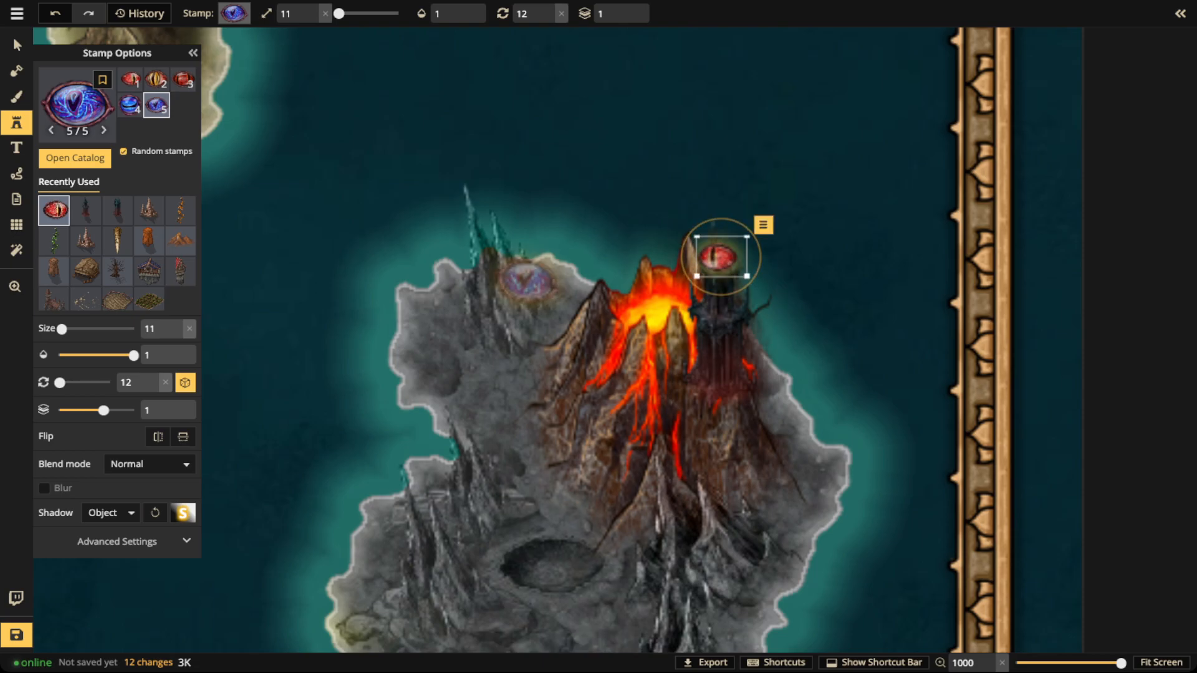
left_click(17, 45)
scroll(661, 325, "down", 2)
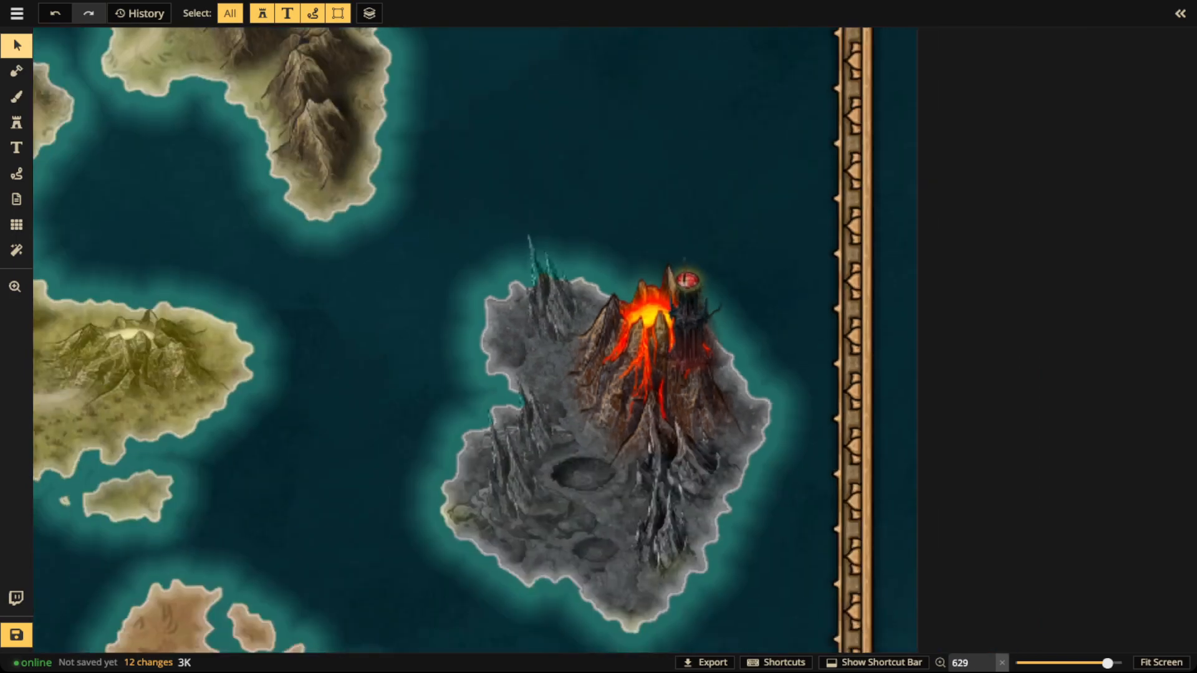
Step: Limit the stamp catalog to the Fantasy Regional HD subpack instead of Fantasy Battlemaps 2.0 and search it for "orc"
scroll(698, 349, "up", 2)
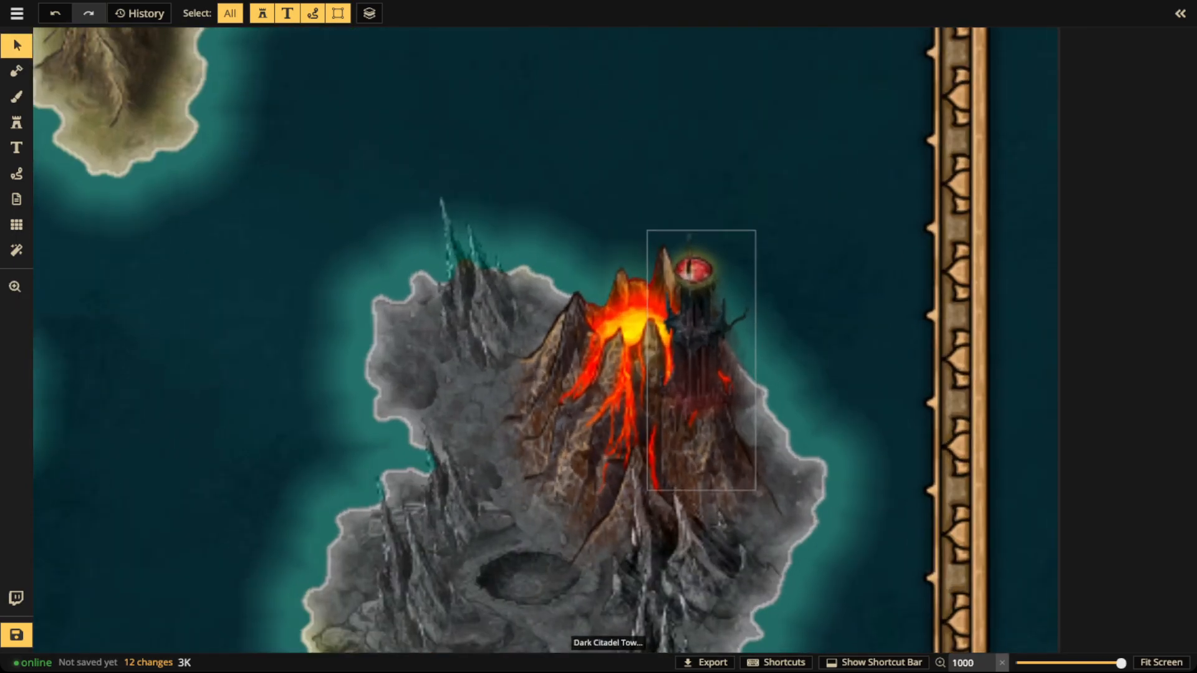
key("space")
left_click_drag(661, 411, 646, 251)
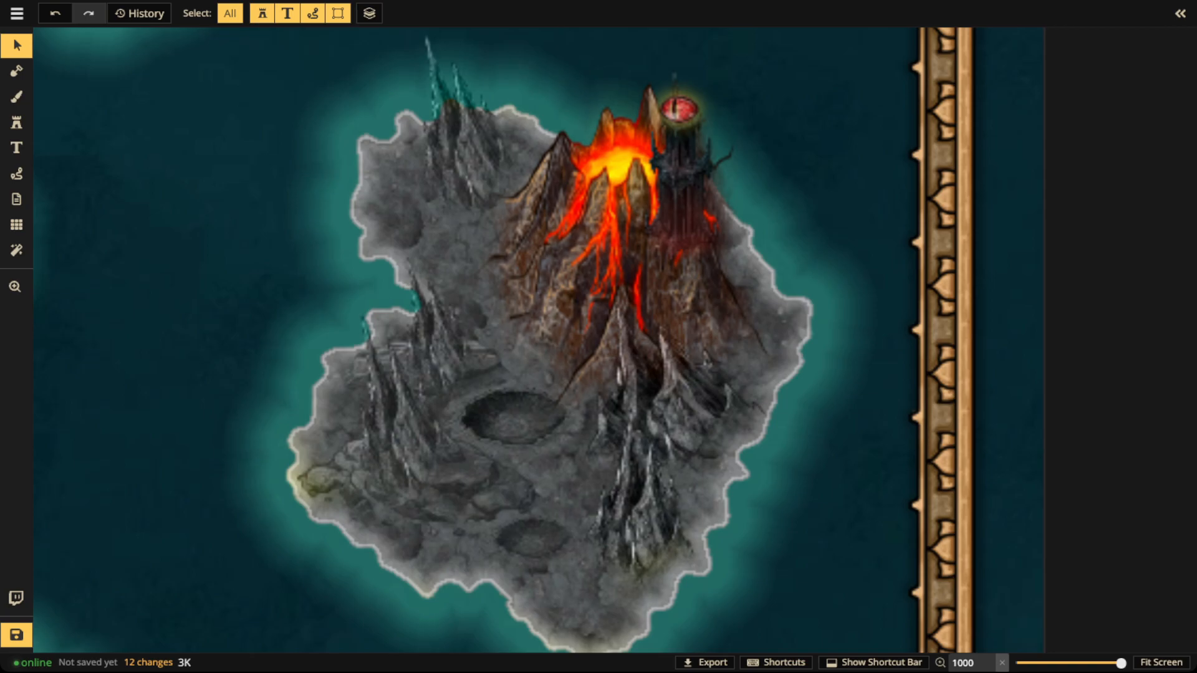
left_click(16, 123)
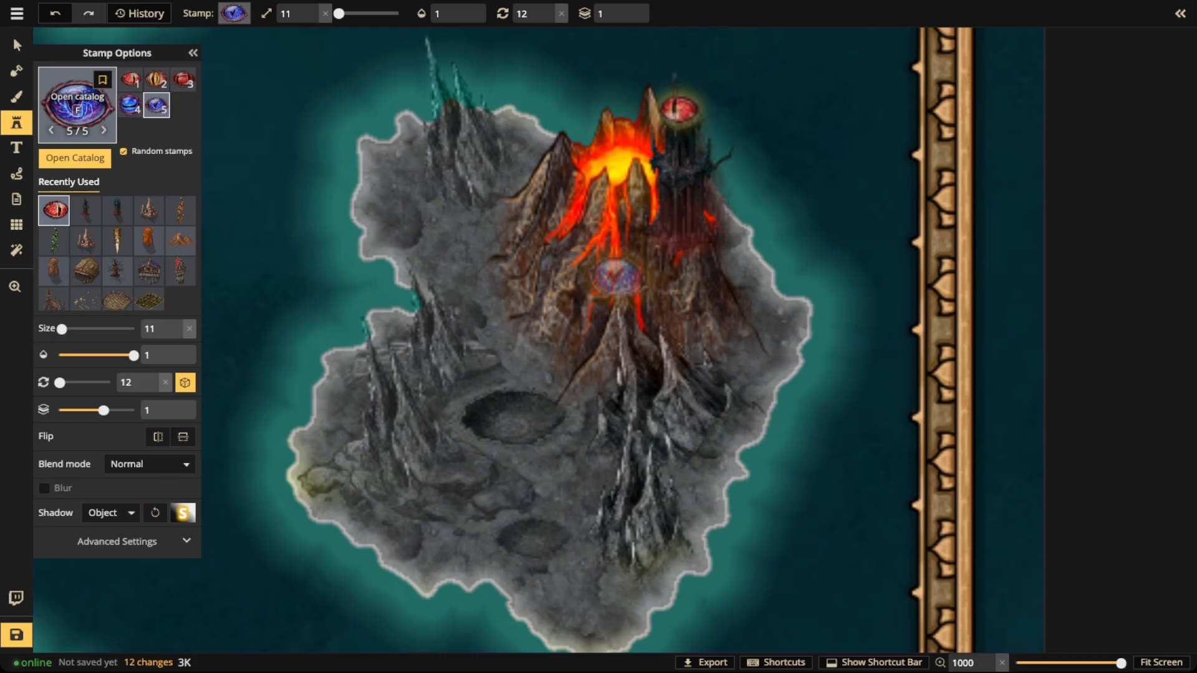
key("f")
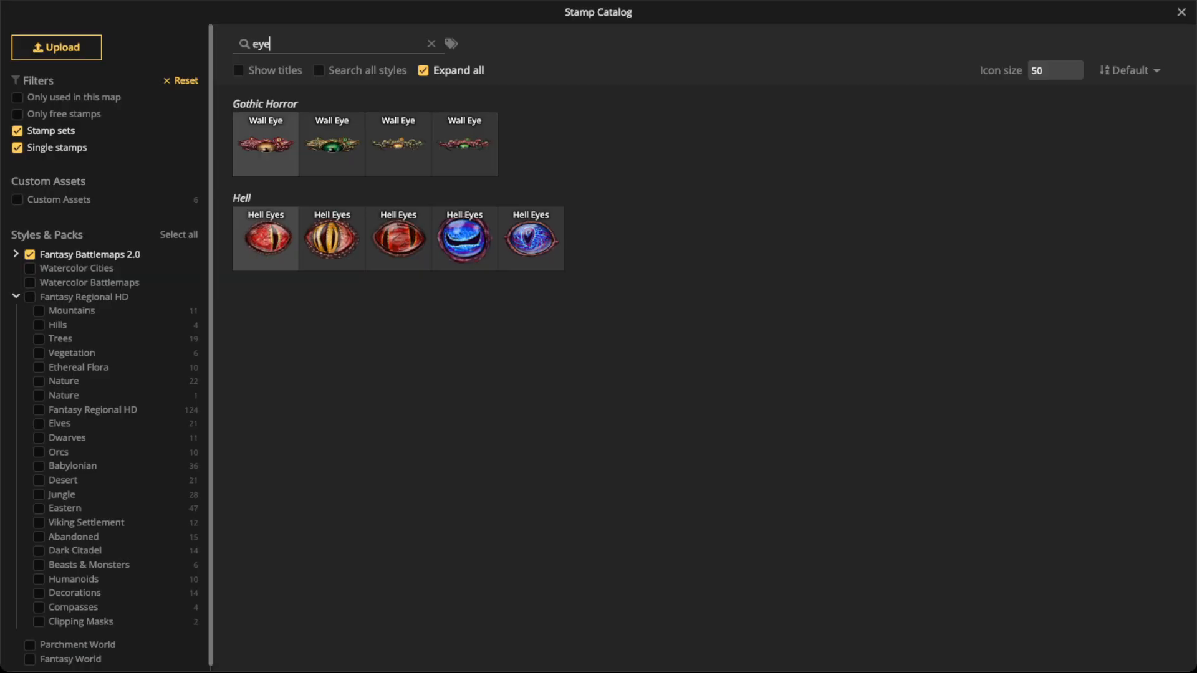
left_click(29, 255)
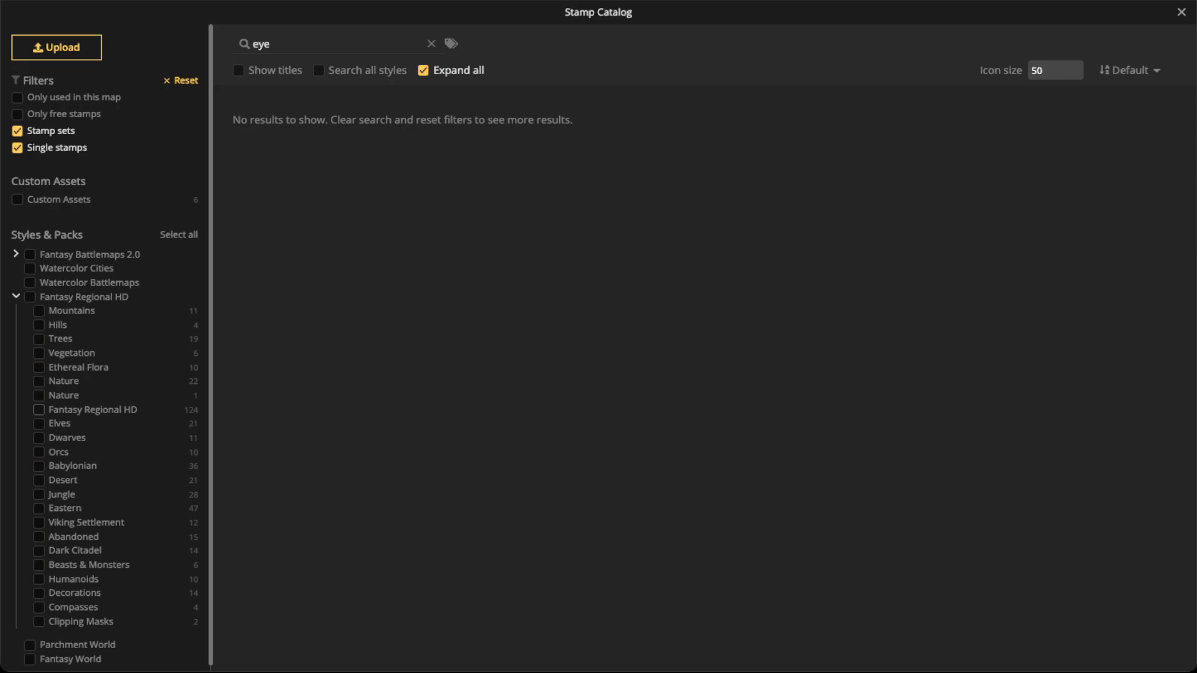
left_click(39, 409)
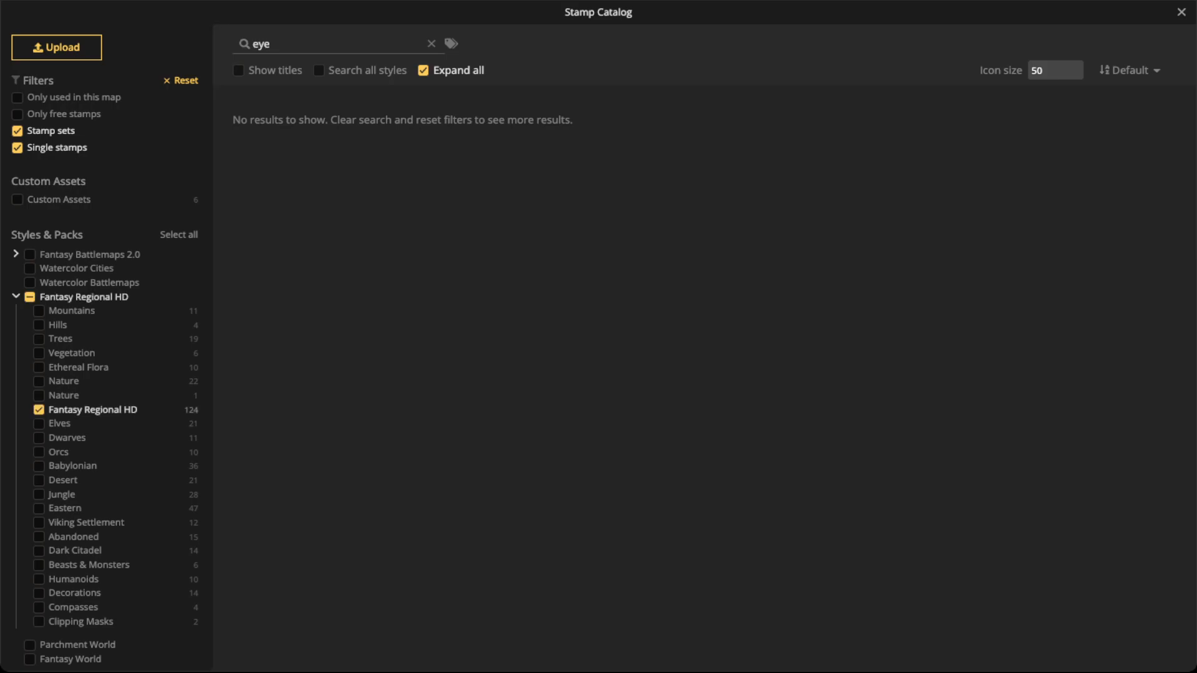
key("BackSpace")
key("BackSpace")
key("BackSpace")
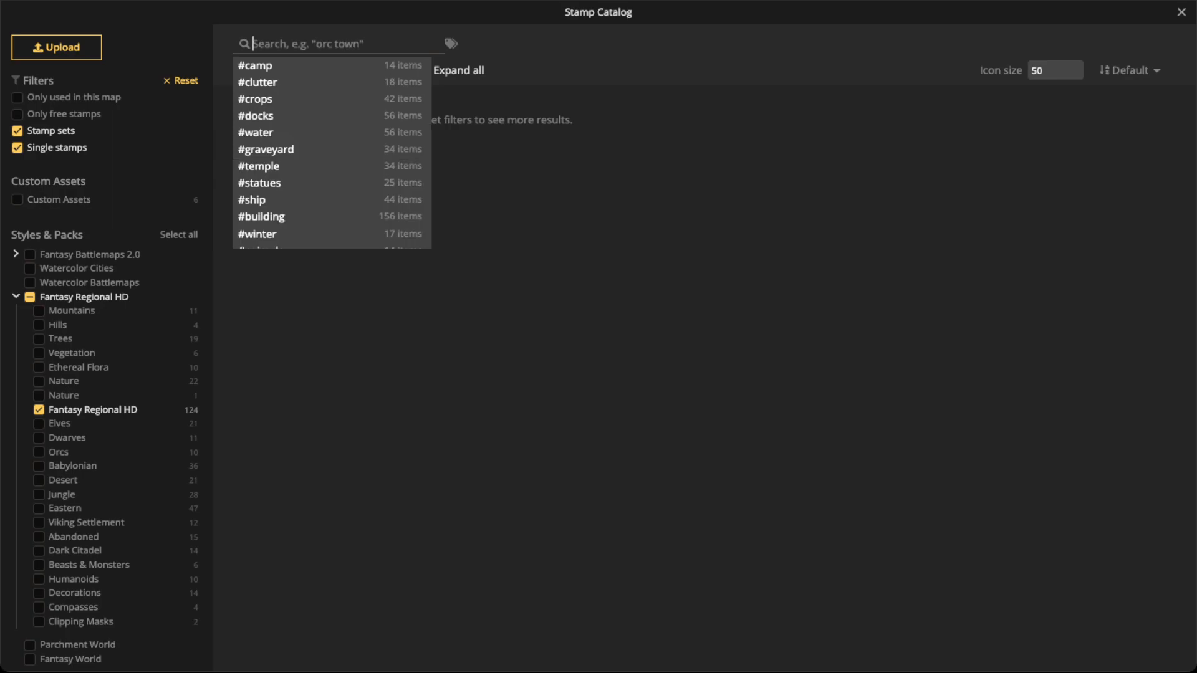
type("orc")
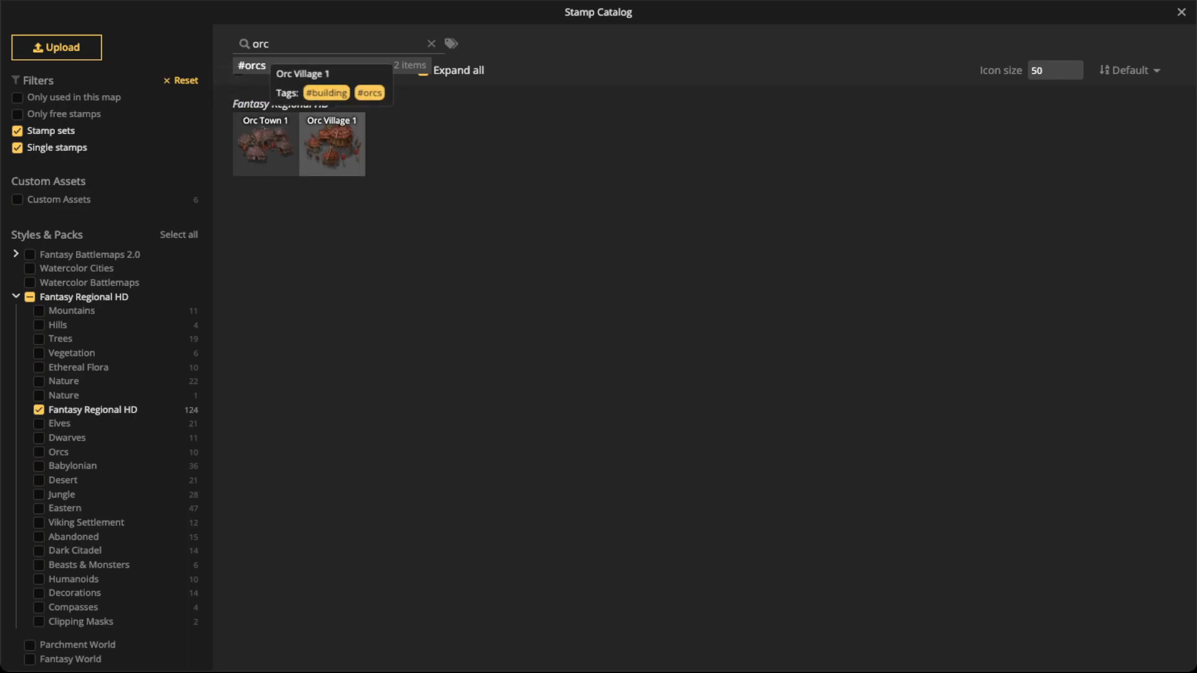
Step: Search all Fantasy Regional HD packs for "tower", choose Orc Tower 2, and leave stamp placement without adding it
left_click_drag(278, 45, 210, 45)
key("BackSpace")
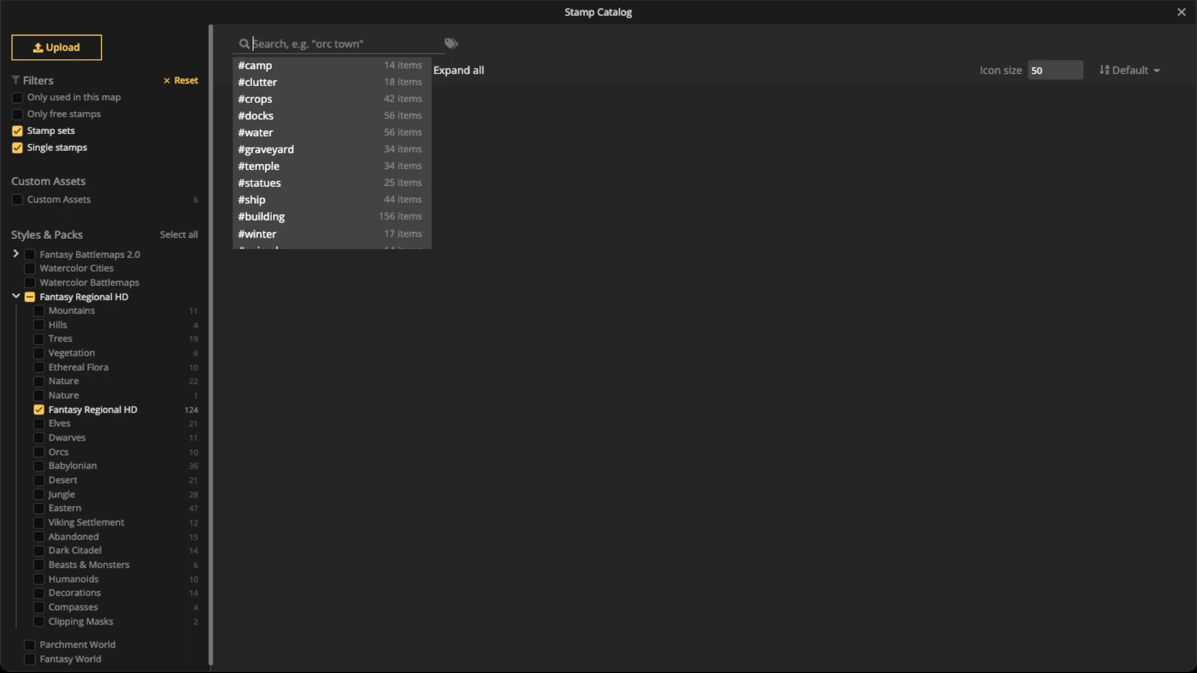
type("tower")
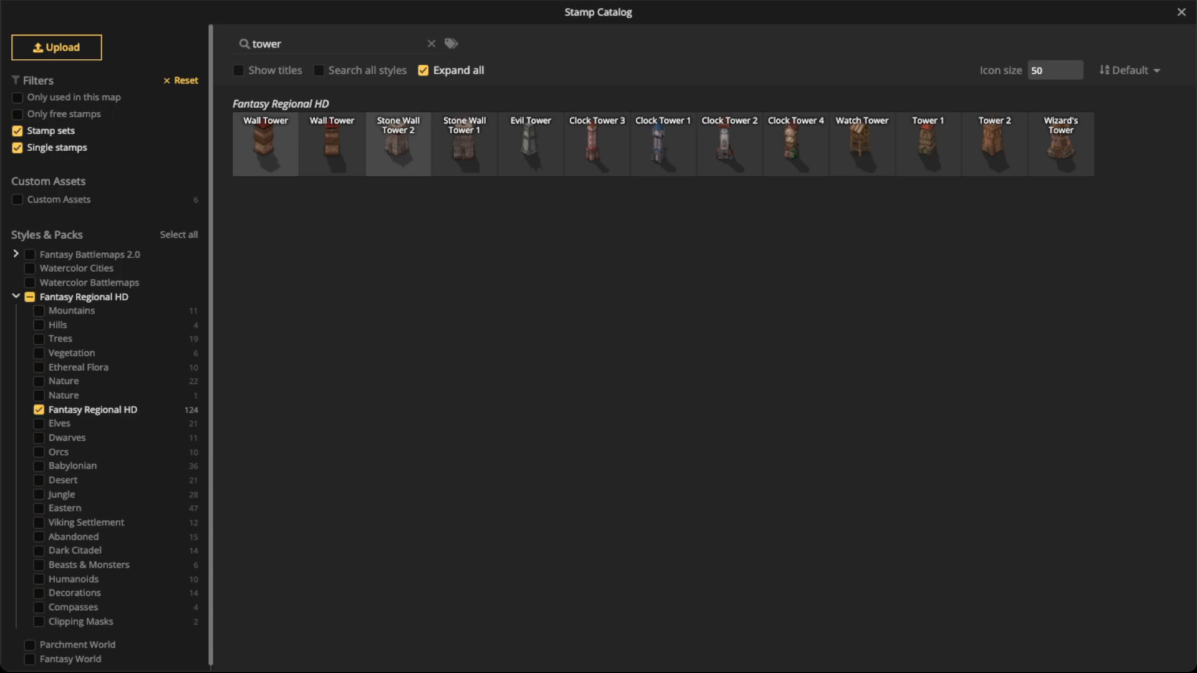
left_click(30, 297)
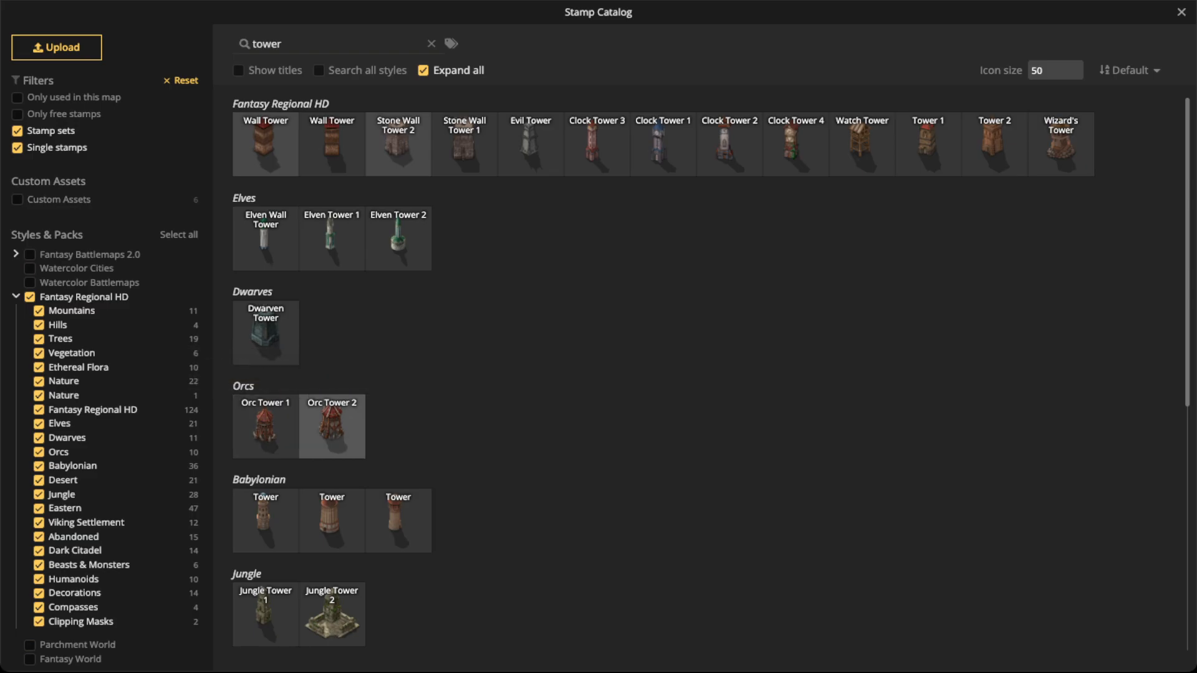
left_click(332, 430)
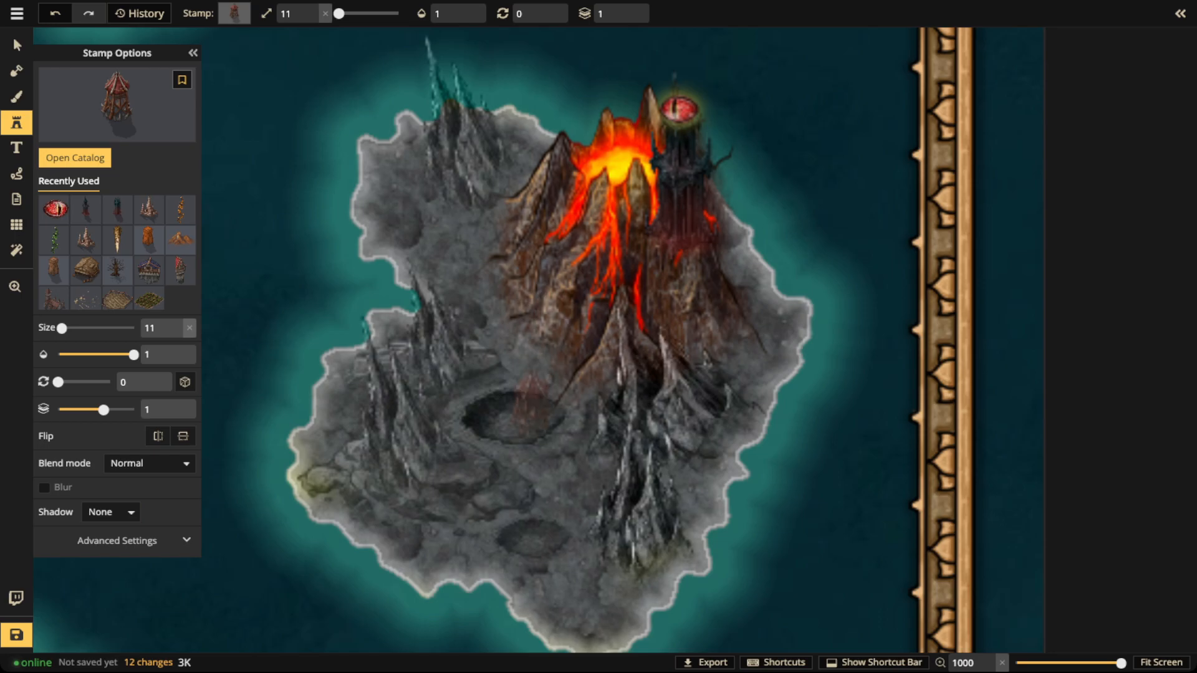
key("v")
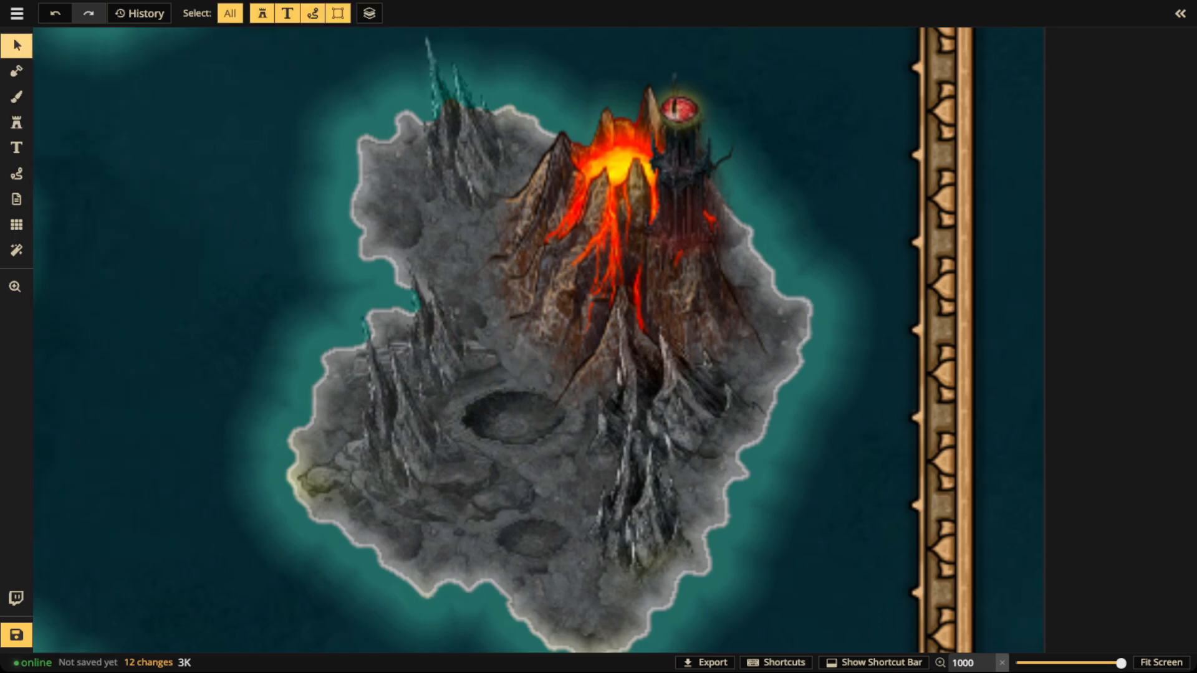
Step: Set up a solid free-draw path in light green with a green 7ED321 shadow
scroll(520, 408, "down", 3)
scroll(520, 408, "up", 3)
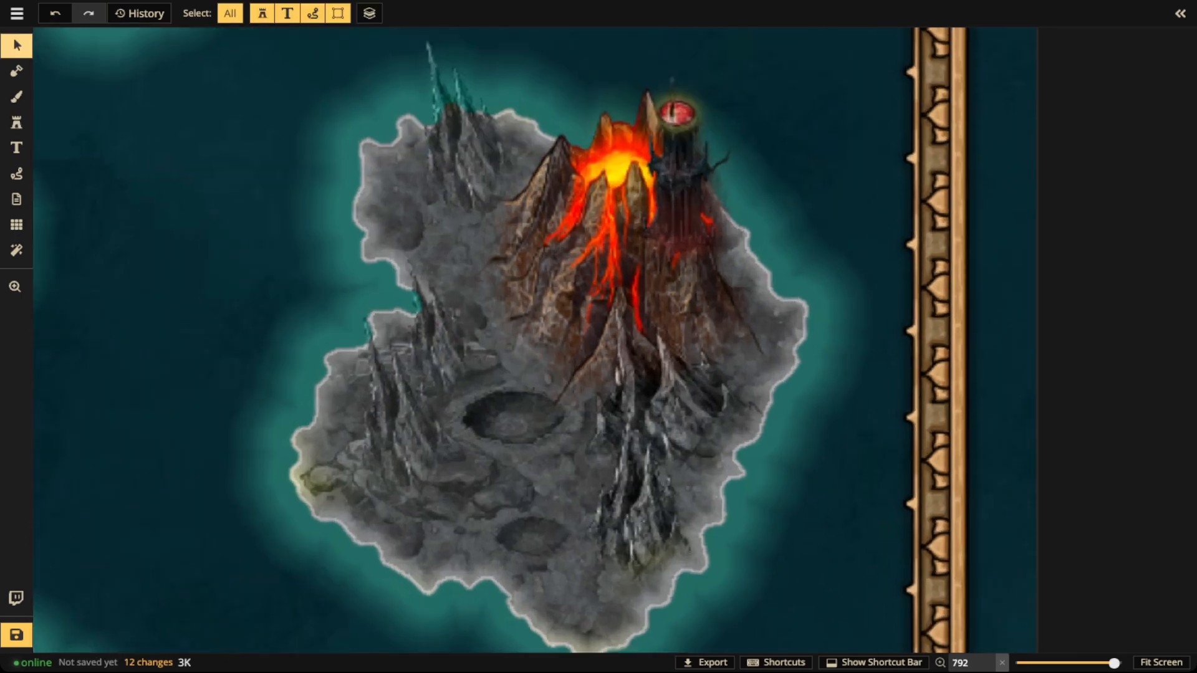
key("space")
left_click_drag(521, 408, 535, 298)
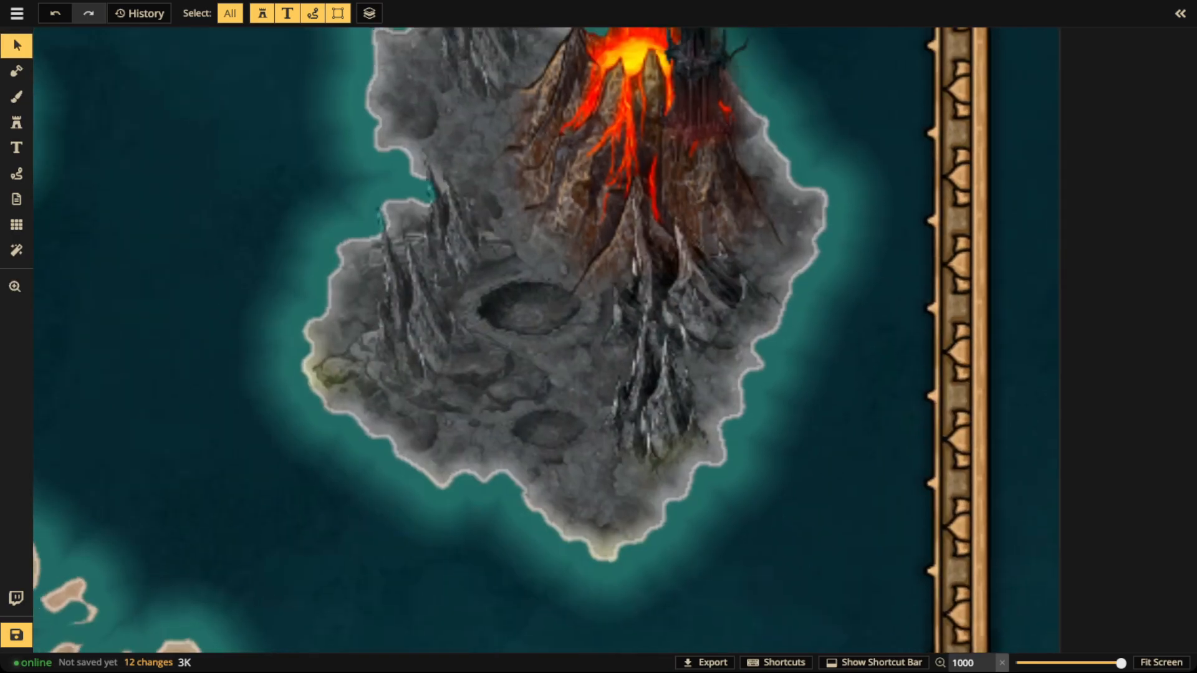
left_click(17, 174)
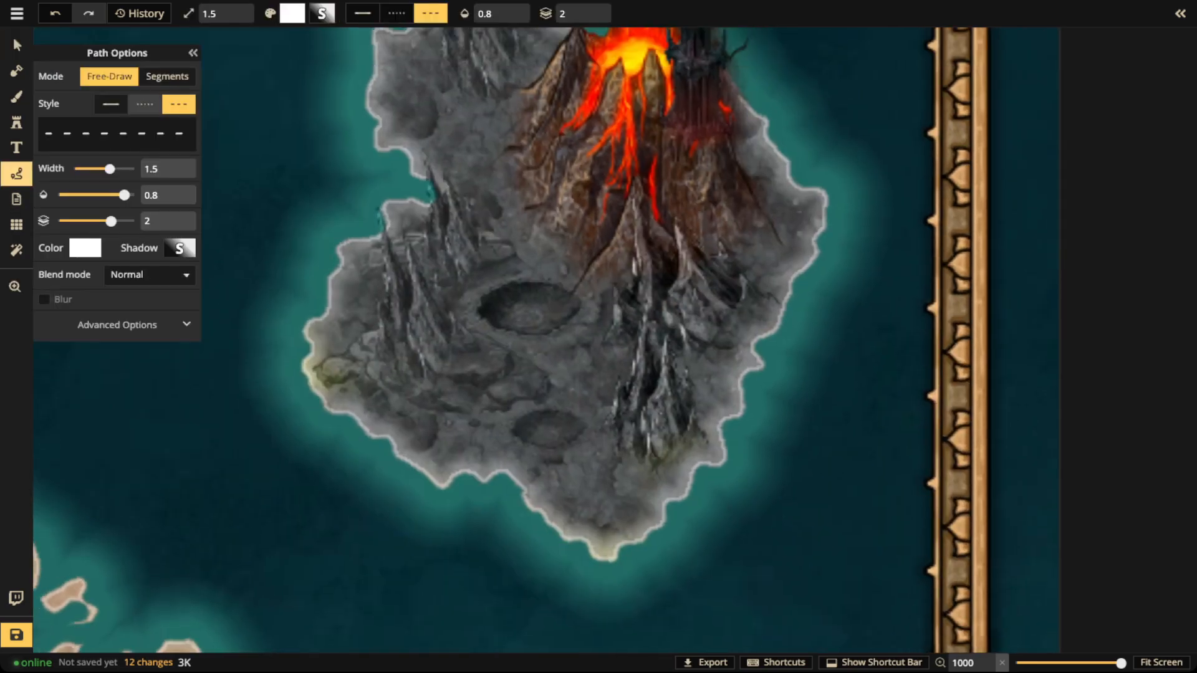
left_click(111, 104)
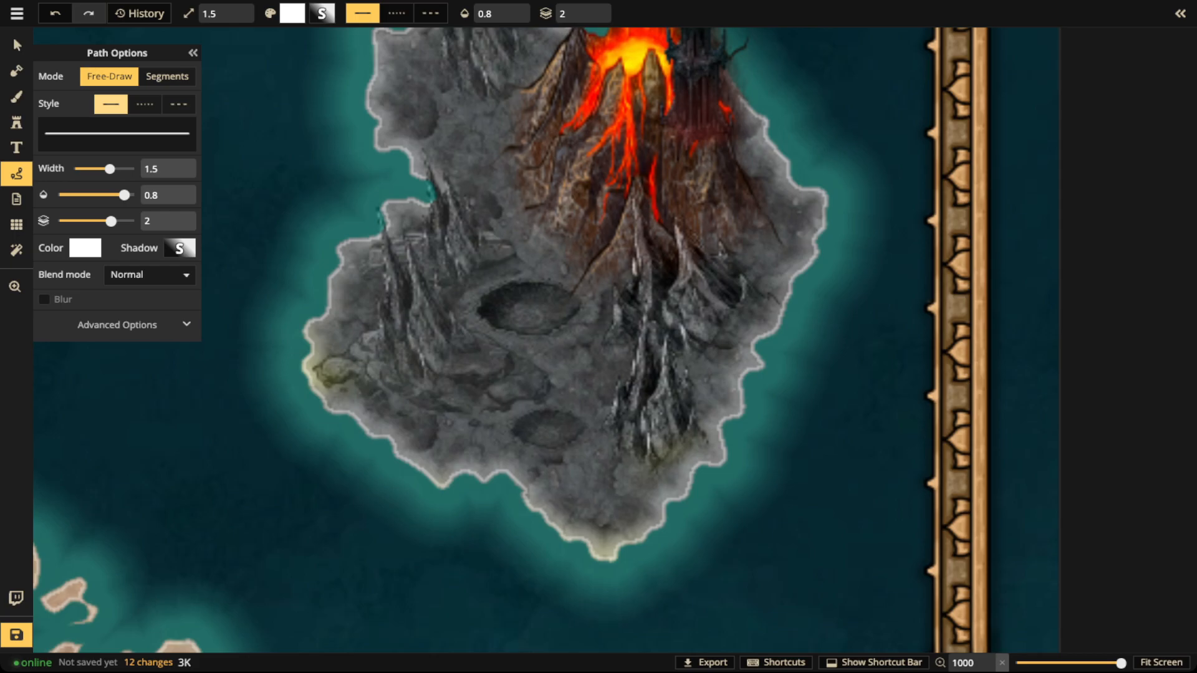
left_click(85, 248)
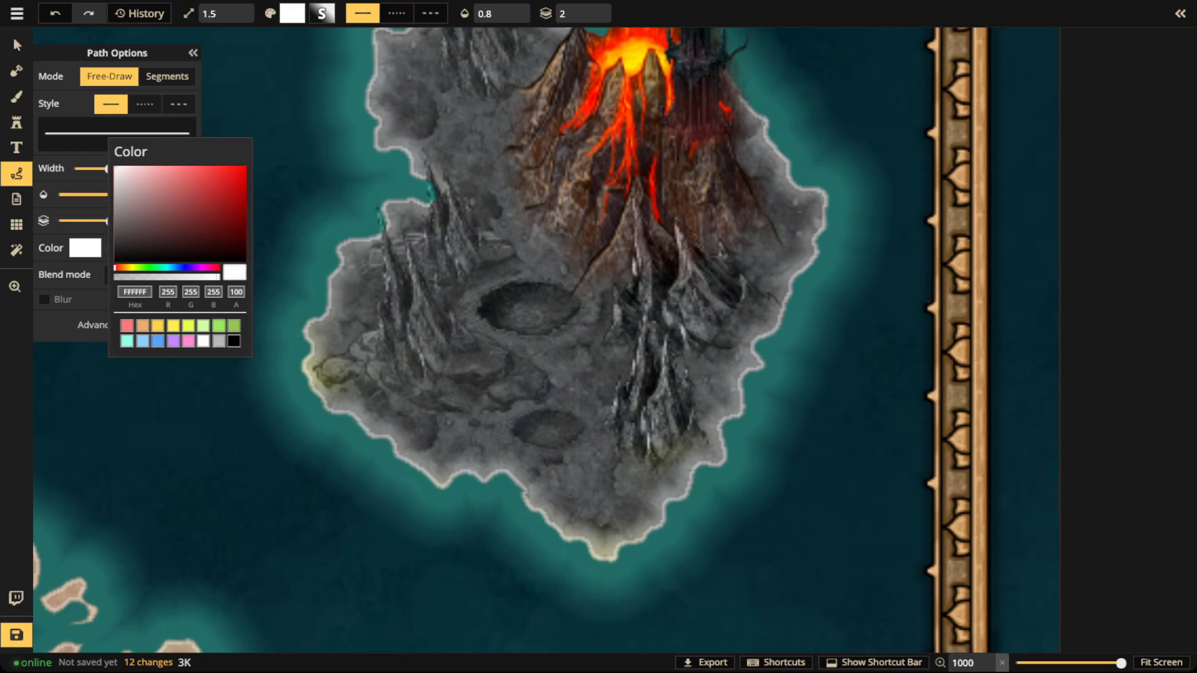
left_click(218, 325)
left_click(179, 248)
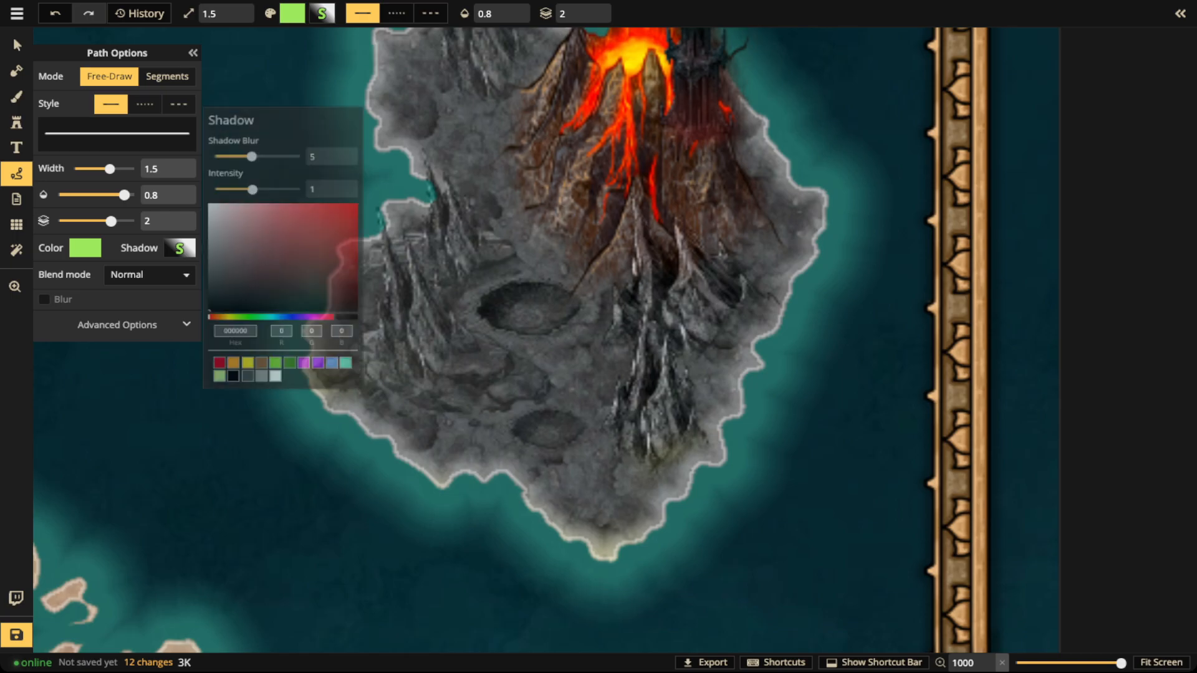
left_click(281, 372)
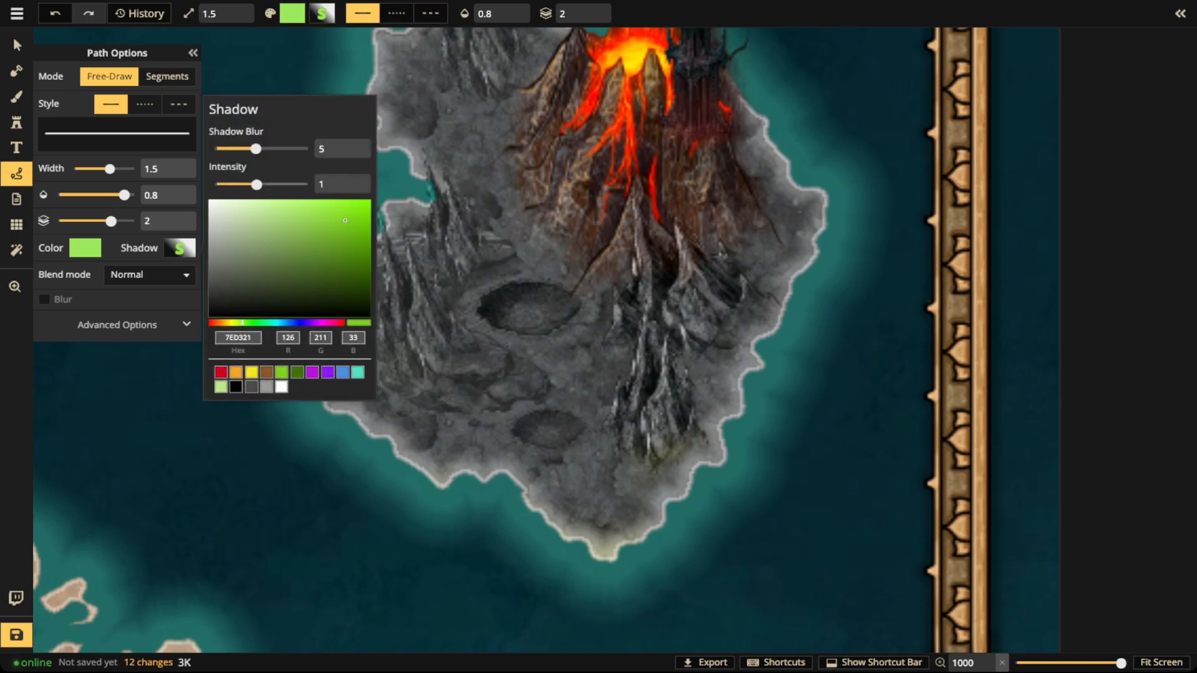
Step: Draw a trial green curve west of the large crater, set path opacity to 0.51 and width to 1.1, and delete the curve
mouse_move(476, 251)
left_mouse_down()
mouse_move(413, 267)
mouse_move(459, 340)
left_mouse_up()
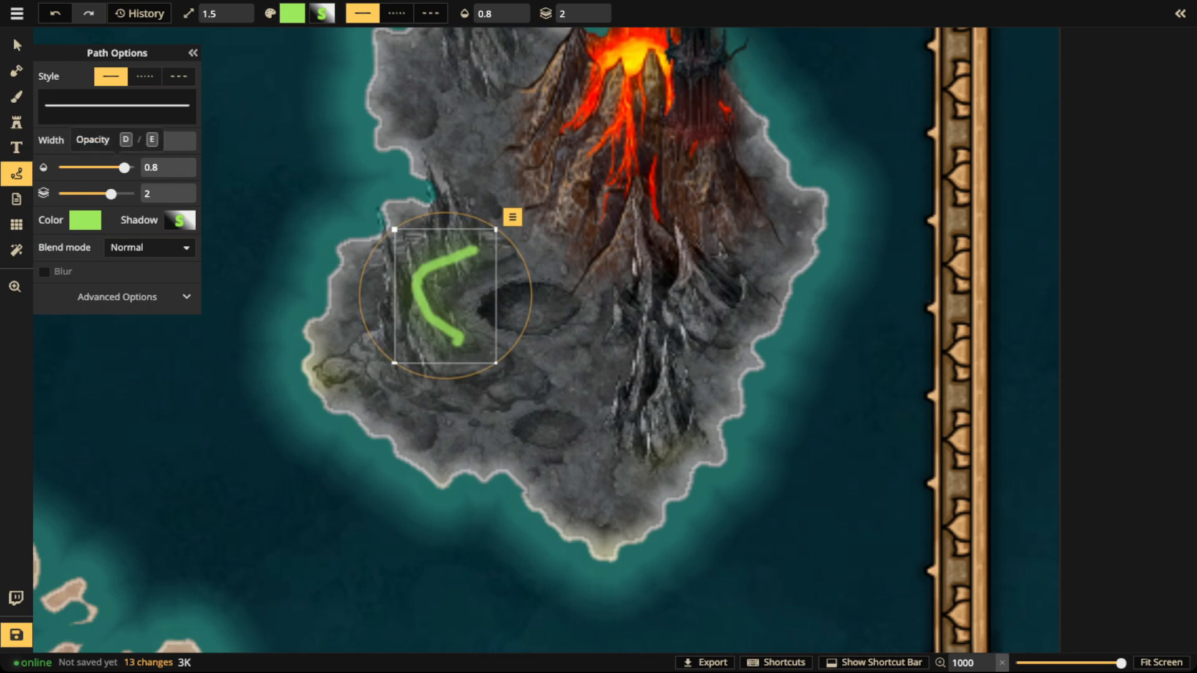
left_click_drag(124, 167, 106, 167)
key("a")
key("a")
key("a")
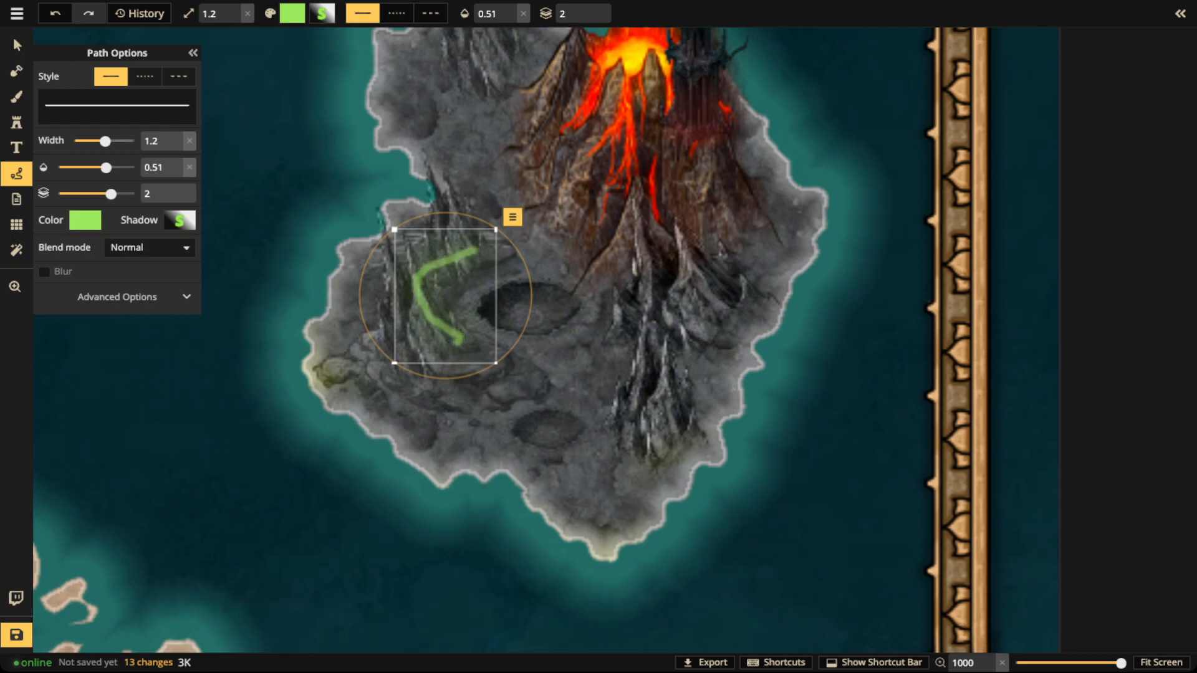
key("a")
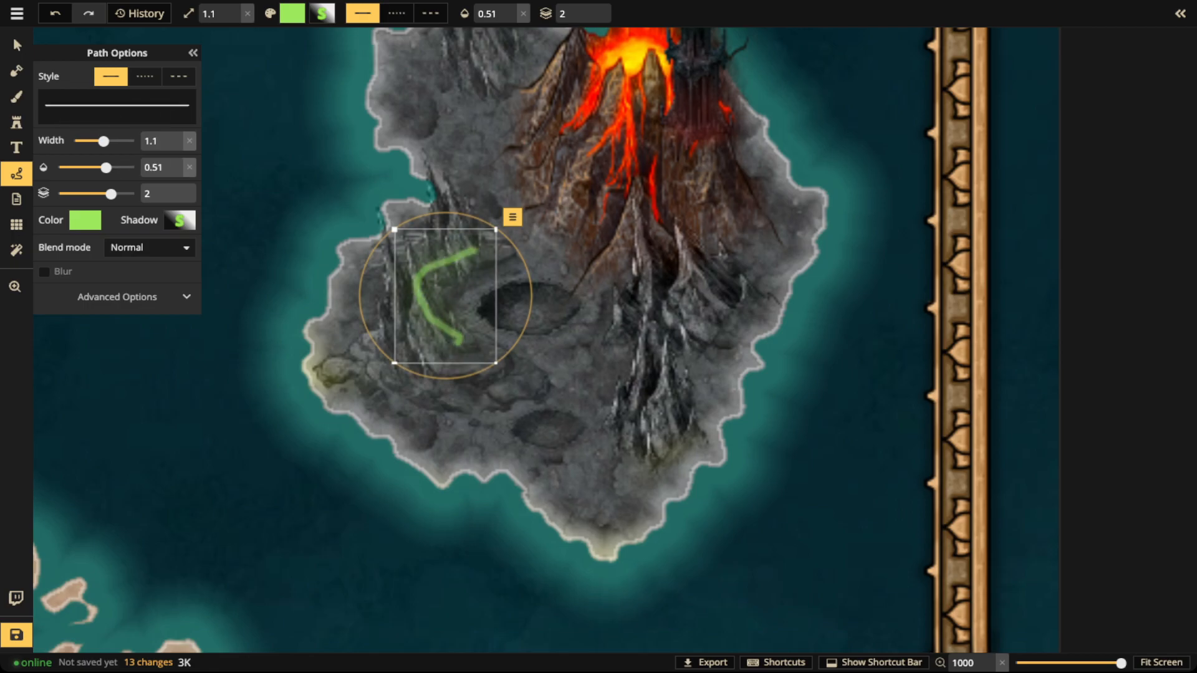
key("Delete")
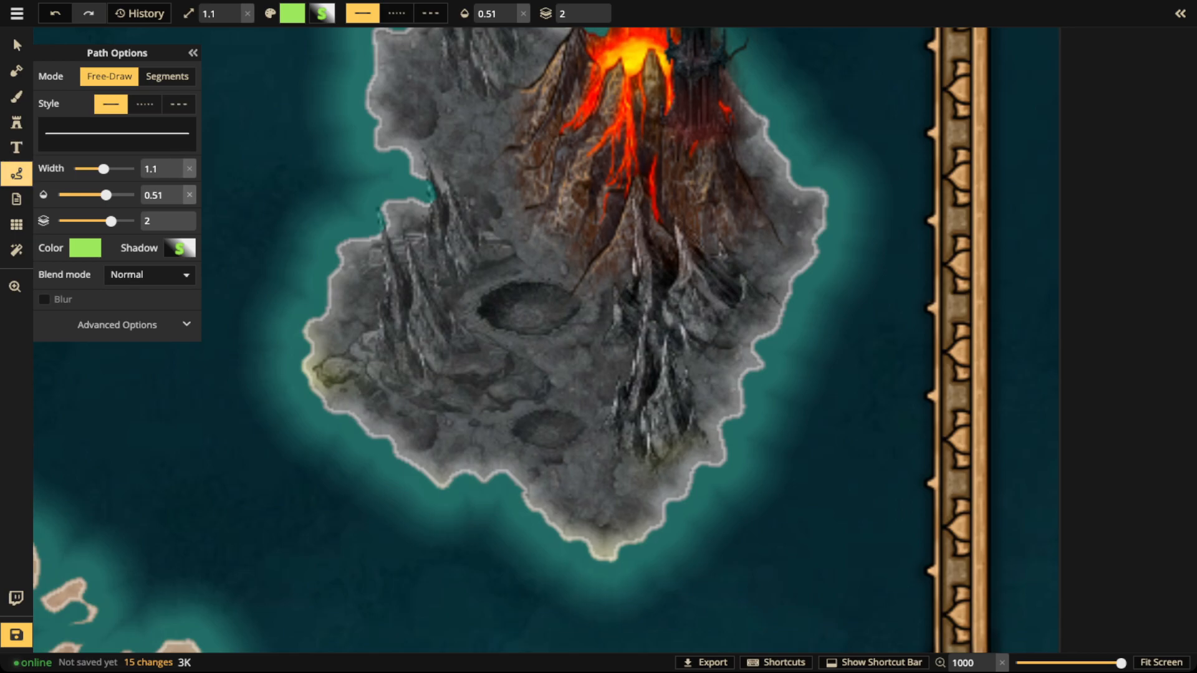
Step: Fill the large crater southwest of the volcano with a green free-drawn path and raise its opacity to 1
mouse_move(530, 292)
left_mouse_down()
mouse_move(491, 301)
mouse_move(494, 319)
mouse_move(520, 328)
mouse_move(567, 312)
mouse_move(531, 293)
mouse_move(501, 301)
mouse_move(549, 298)
mouse_move(518, 309)
mouse_move(564, 312)
mouse_move(499, 314)
mouse_move(551, 312)
mouse_move(530, 315)
left_mouse_up()
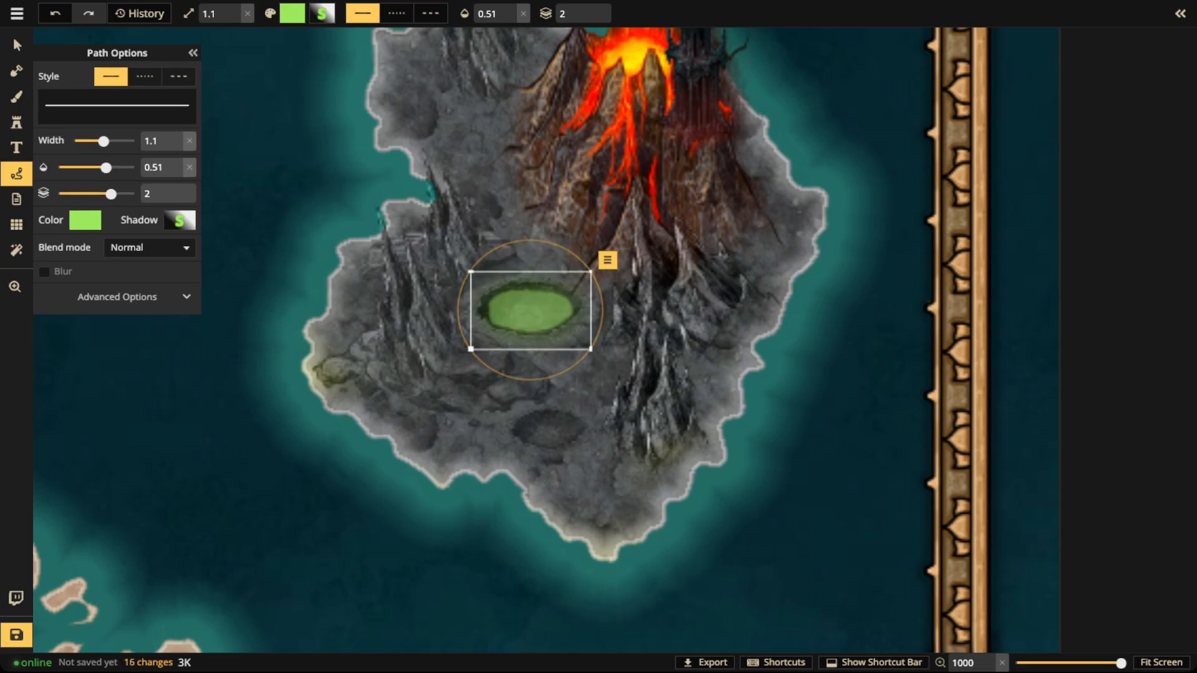
key("v")
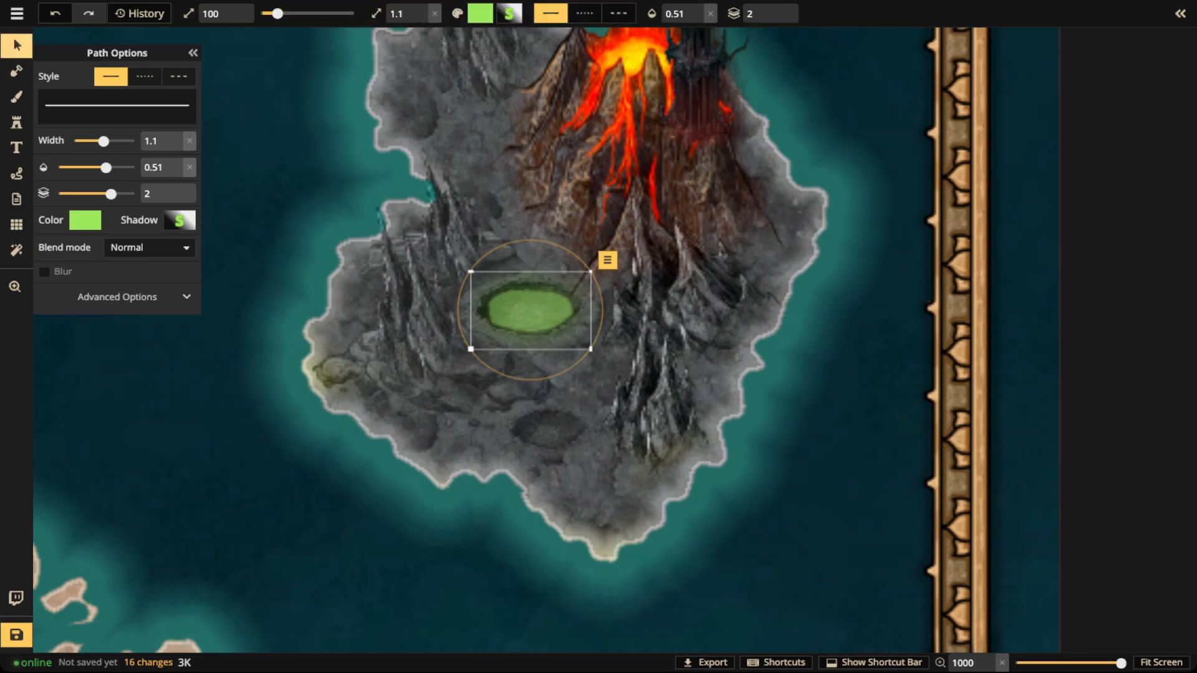
left_click_drag(106, 167, 133, 167)
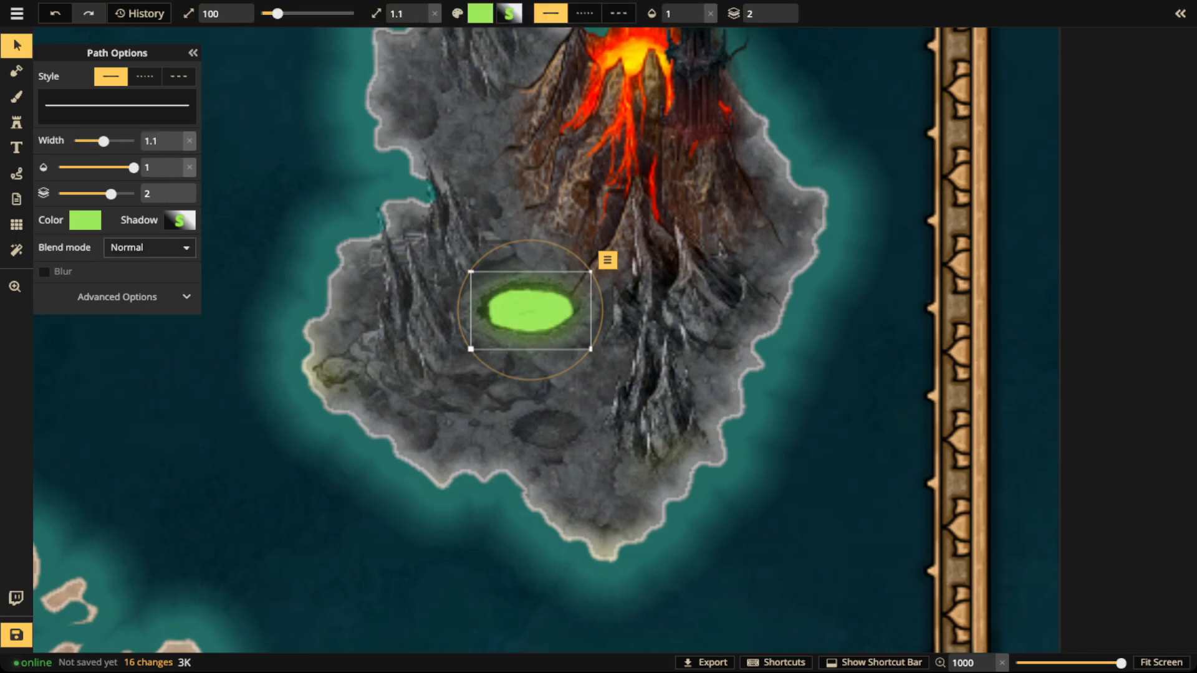
left_click(150, 247)
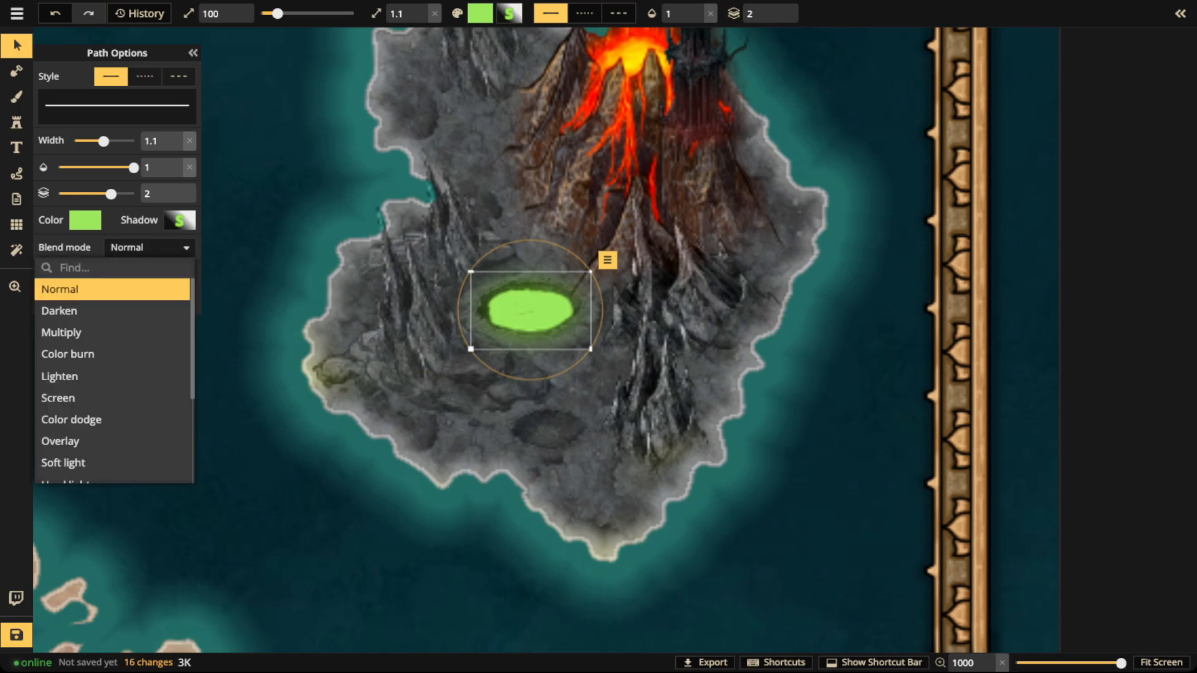
mouse_move(134, 167)
left_mouse_down()
mouse_move(88, 167)
mouse_move(133, 167)
left_mouse_up()
Step: Try the blend modes from Darken through Difference on the large crater's green path
left_click(148, 247)
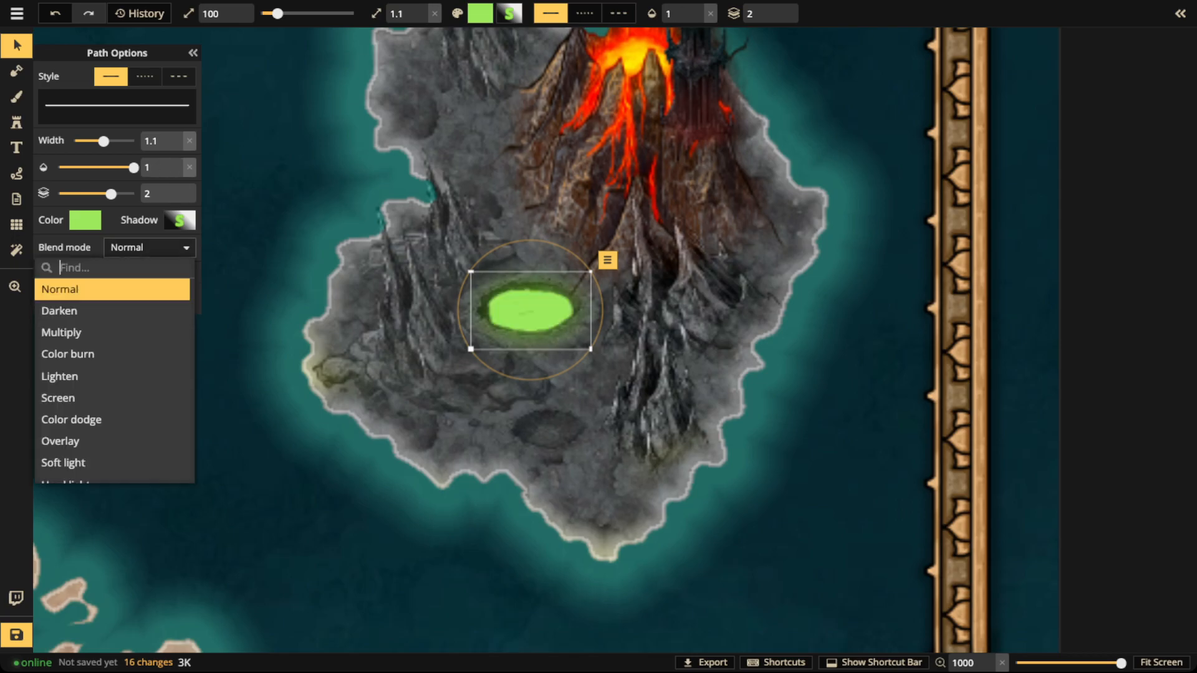
left_click(59, 310)
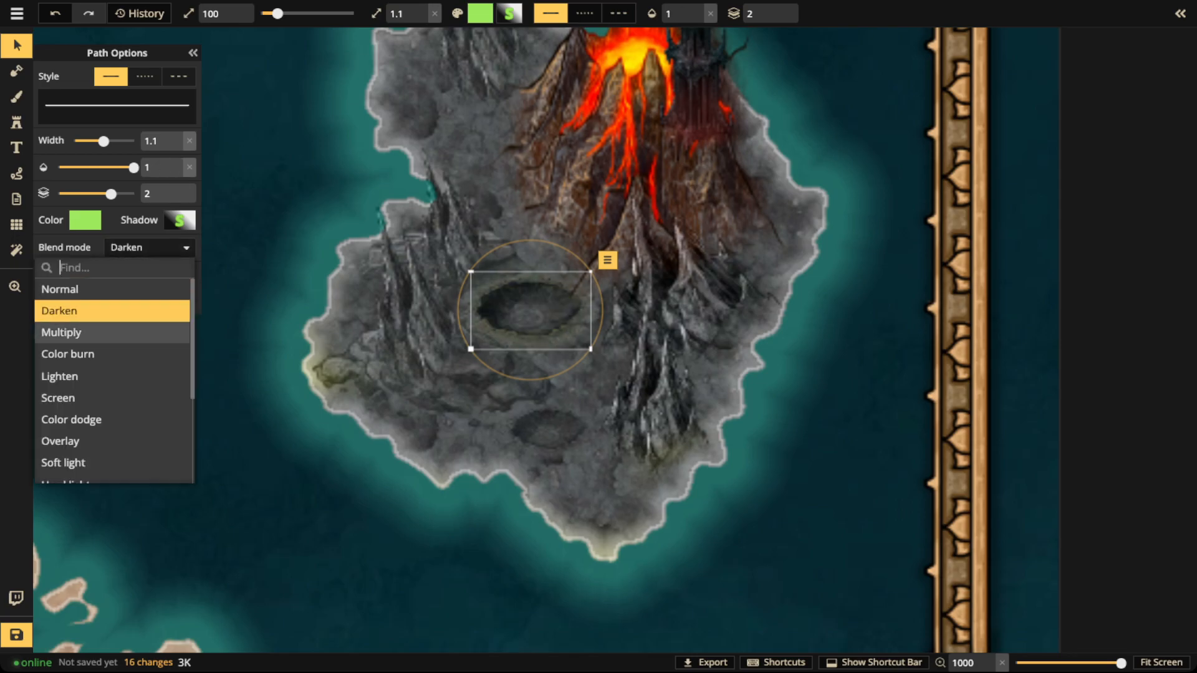
left_click(61, 332)
left_click(68, 353)
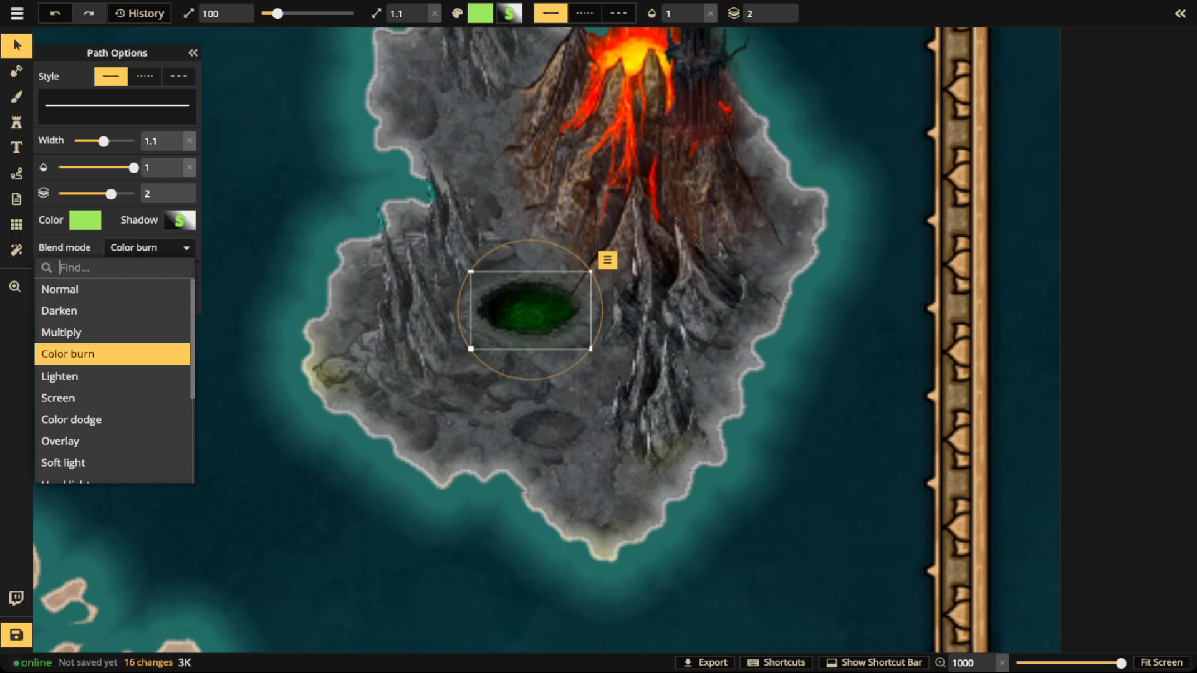
left_click(60, 377)
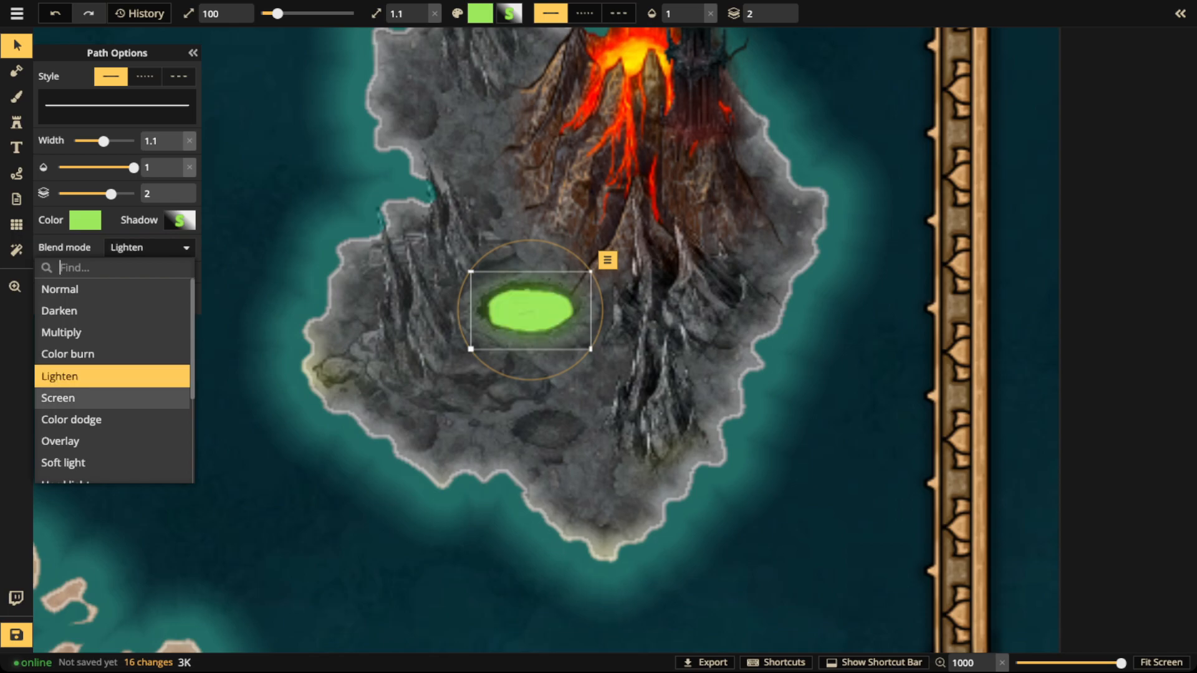
left_click(58, 398)
left_click(69, 420)
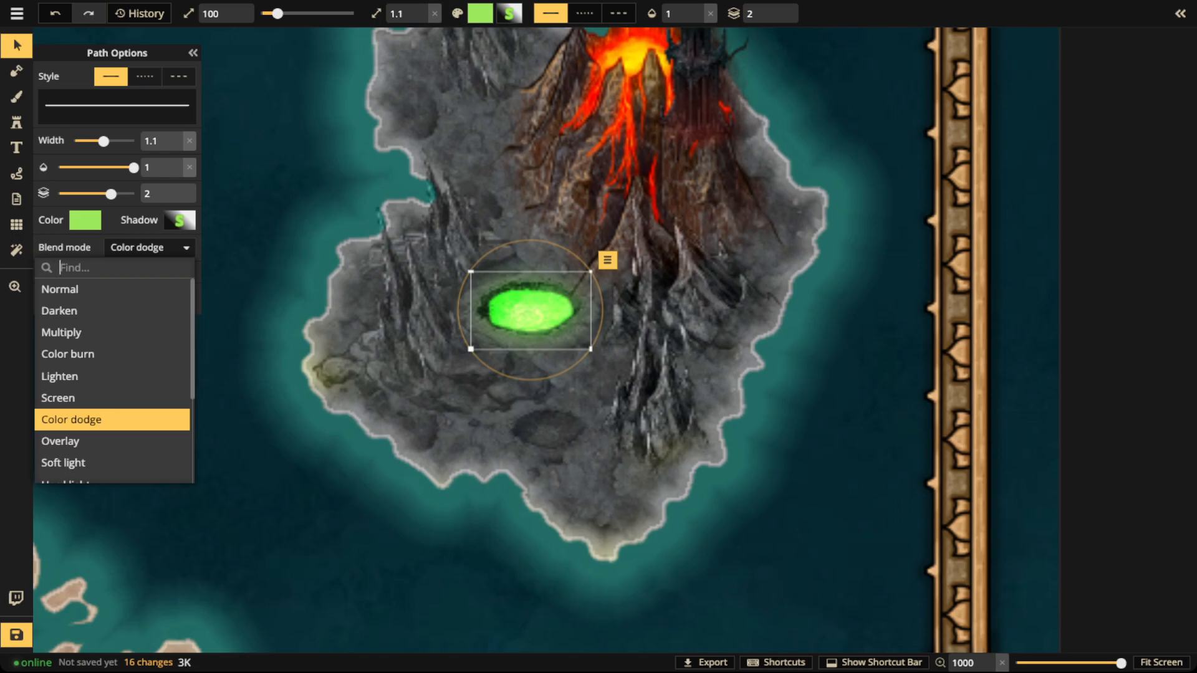
left_click(60, 441)
scroll(62, 436, "down", 3)
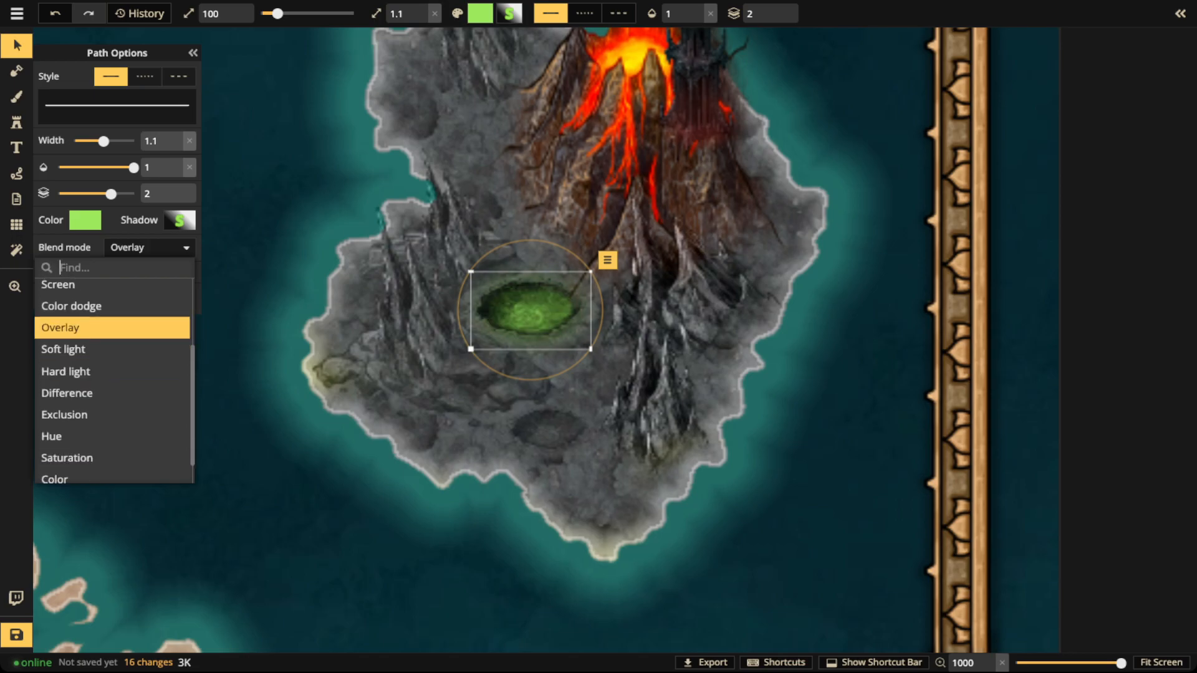
left_click(63, 349)
left_click(66, 371)
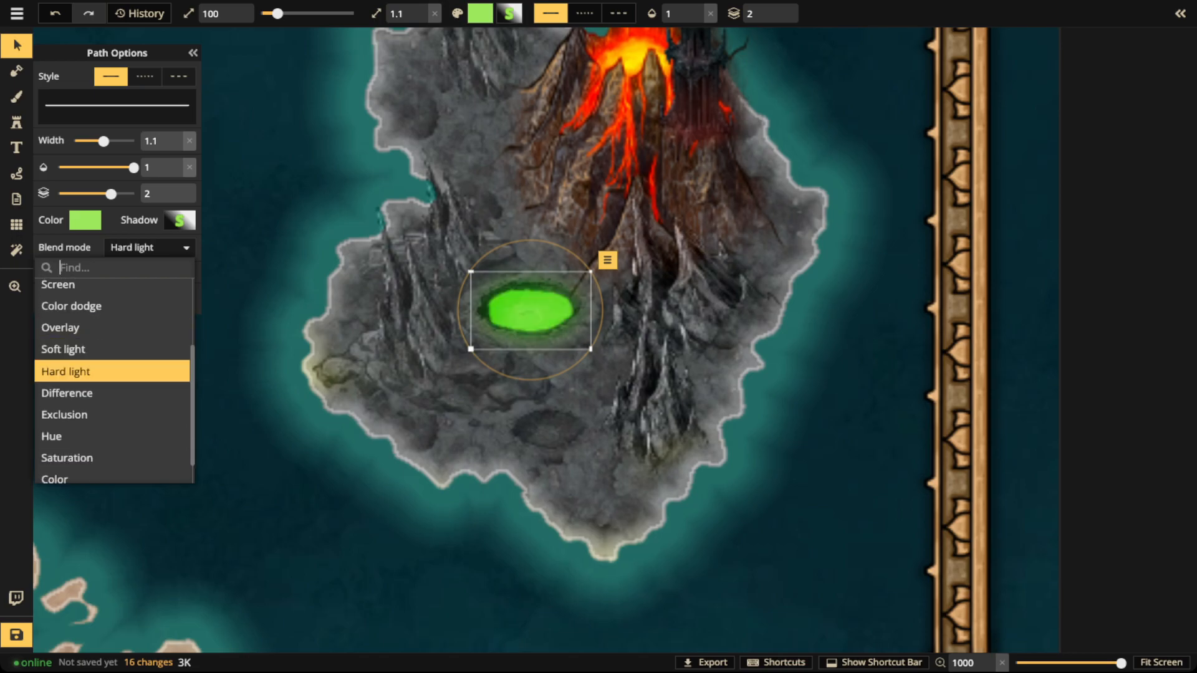
left_click(67, 392)
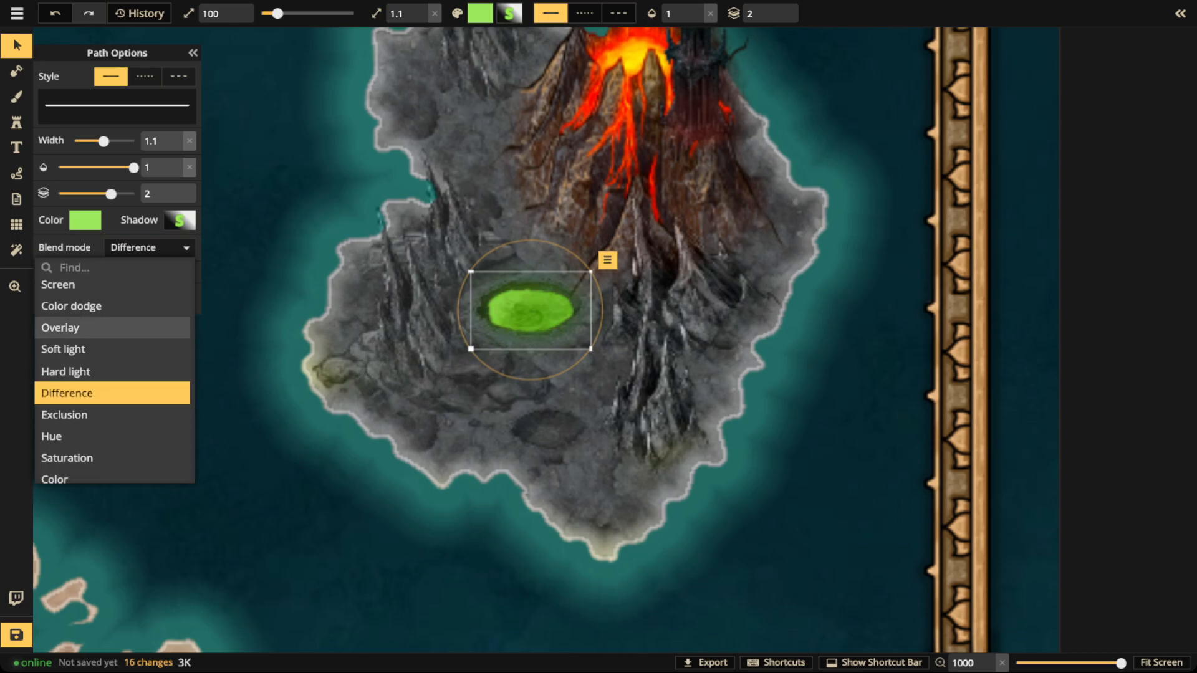
Step: Reset the crater path's shadow blur to 0 and reduce its shadow intensity to 0
left_click(179, 220)
left_click(363, 121)
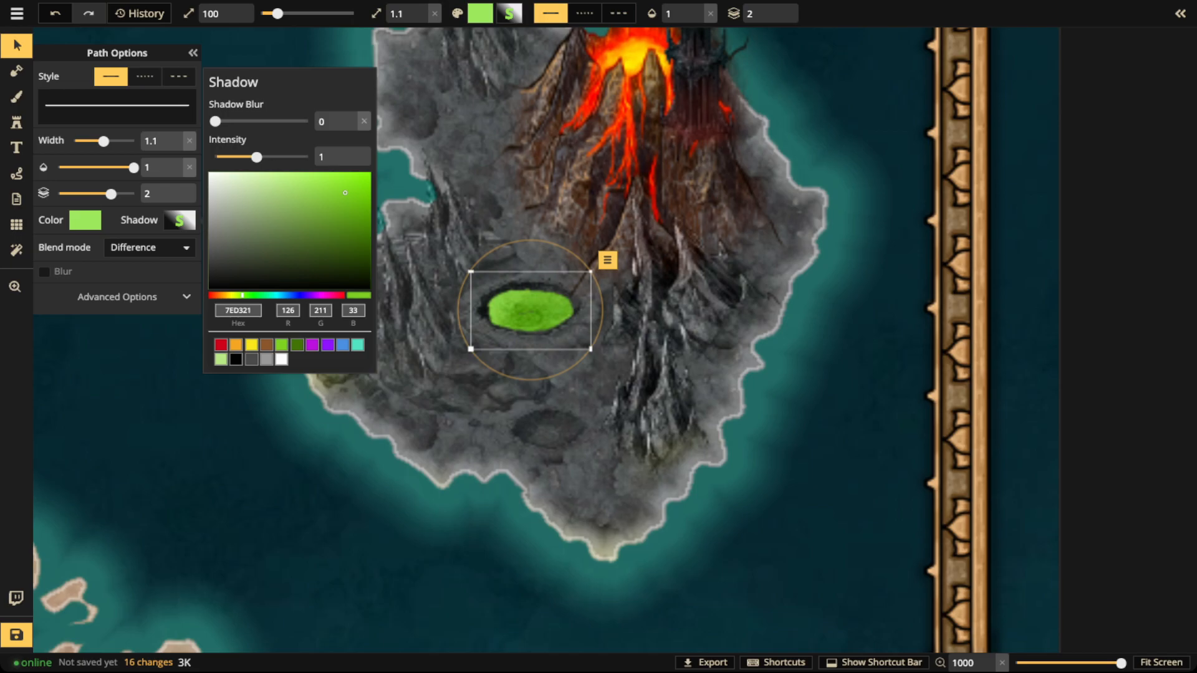
left_click_drag(256, 157, 215, 157)
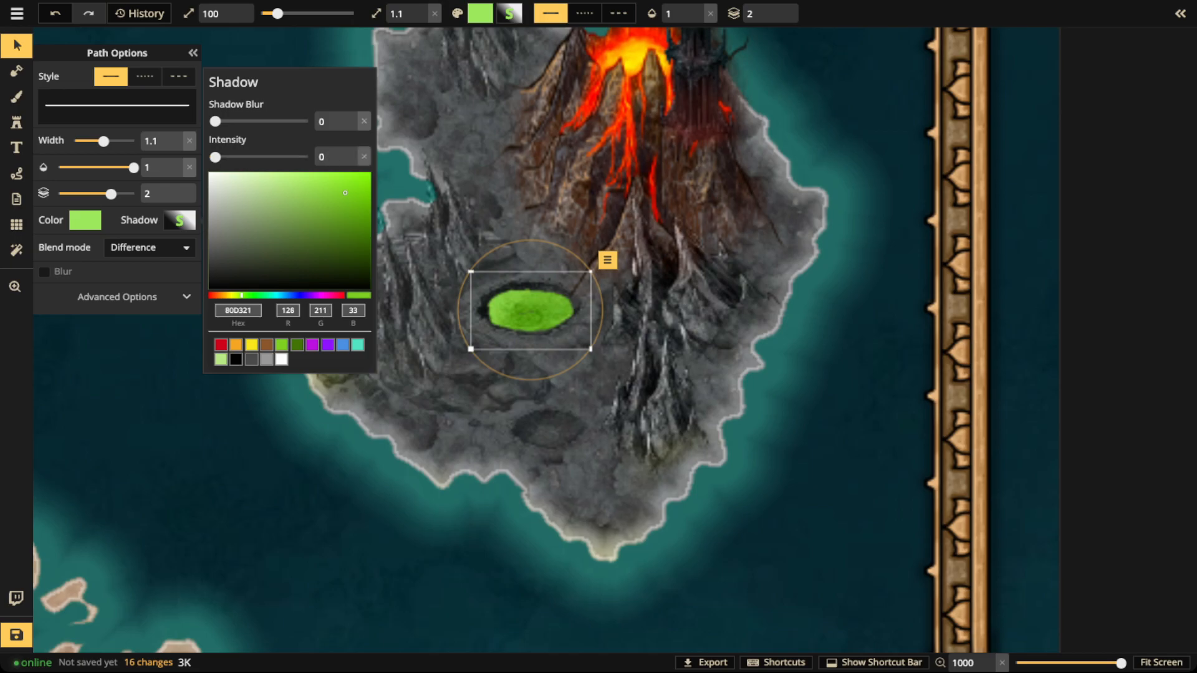
Step: Change the large crater path's blend mode to Color, deselect it, and check the pool against the surrounding island
left_click(149, 248)
scroll(112, 398, "down", 4)
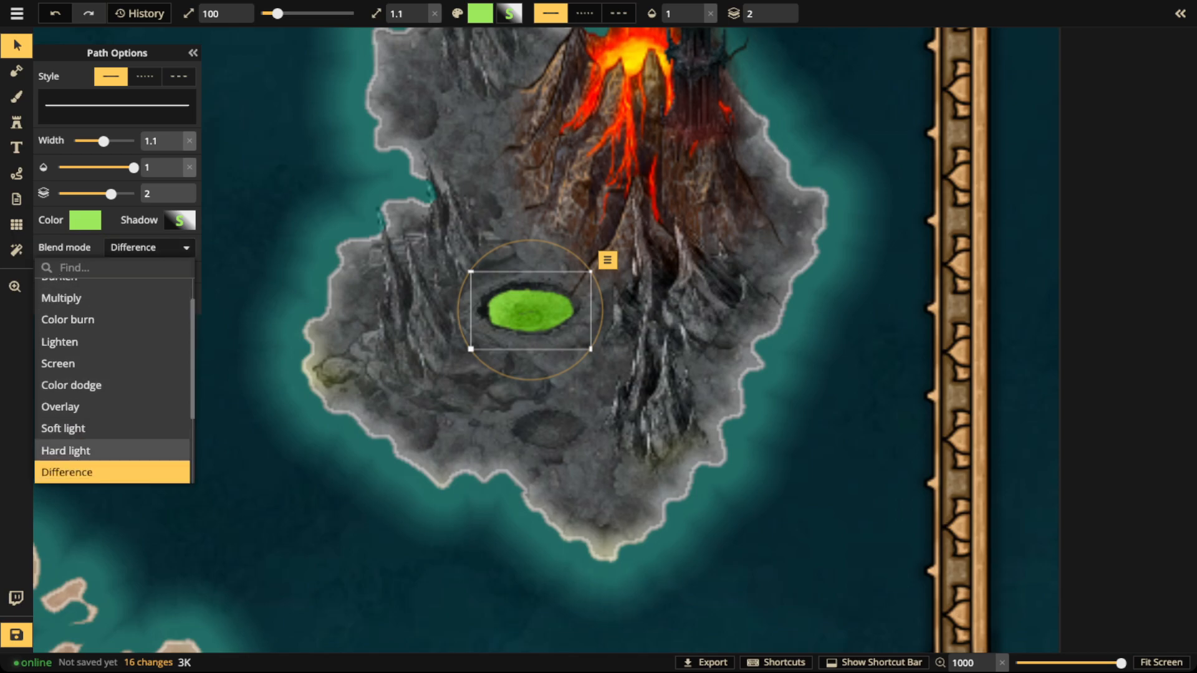
left_click(69, 472)
left_click(55, 450)
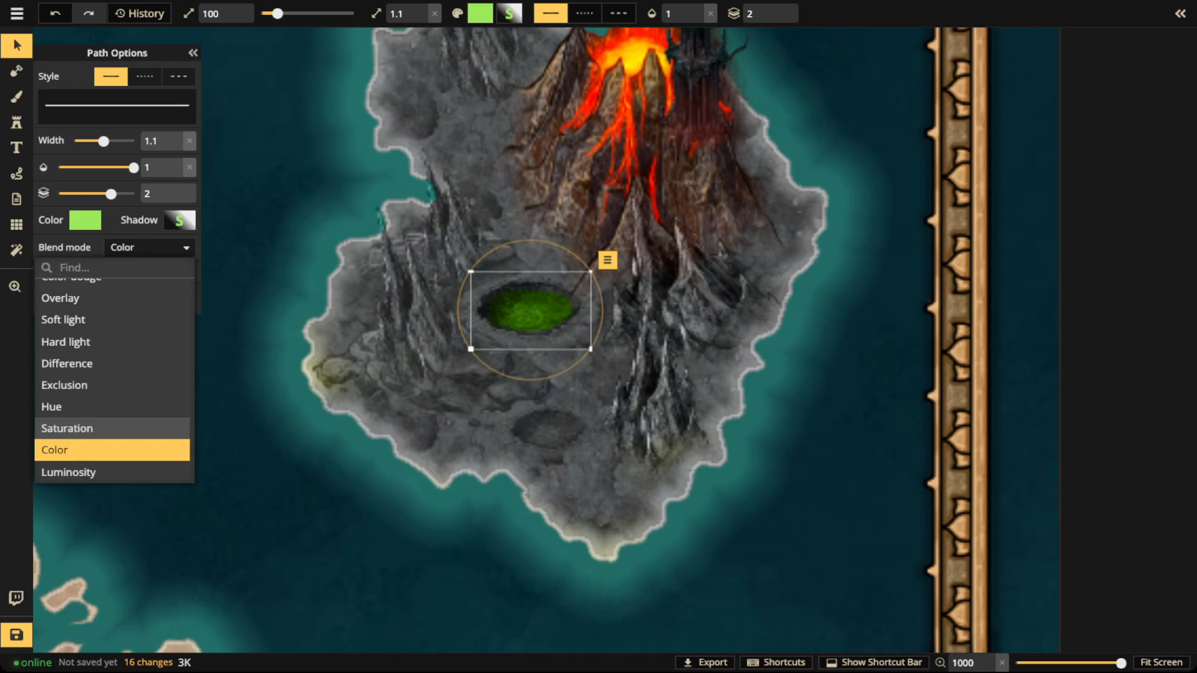
key("Escape")
scroll(443, 383, "down", 2)
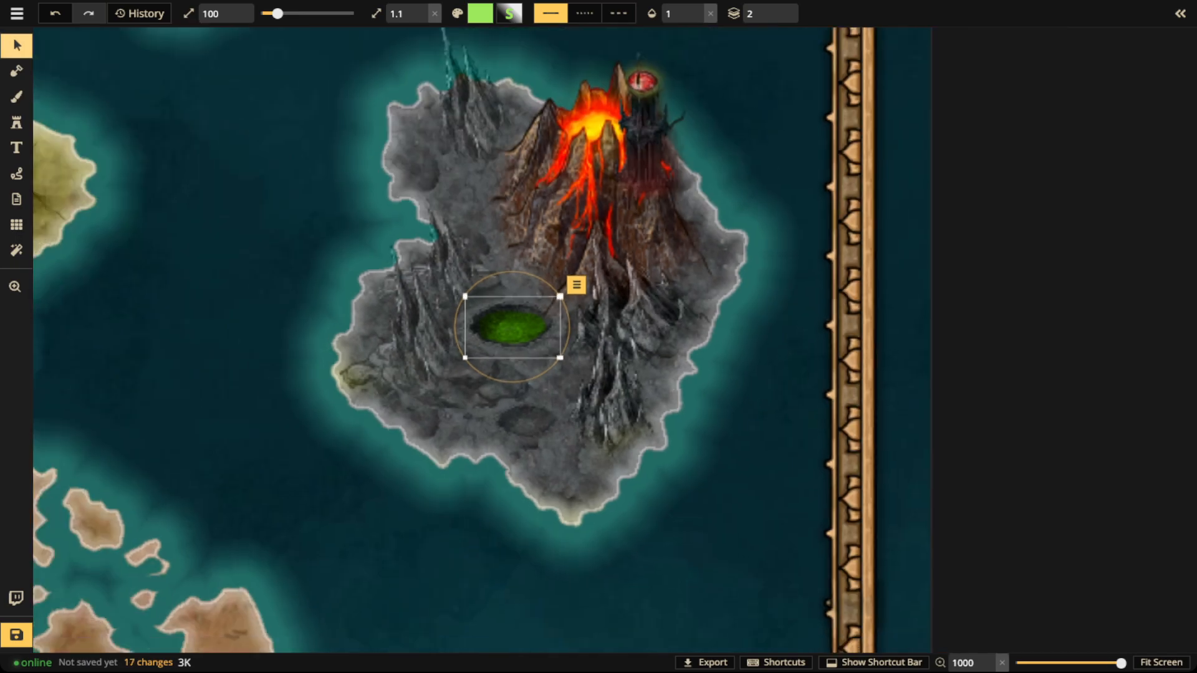
key("Escape")
scroll(608, 630, "down", 3)
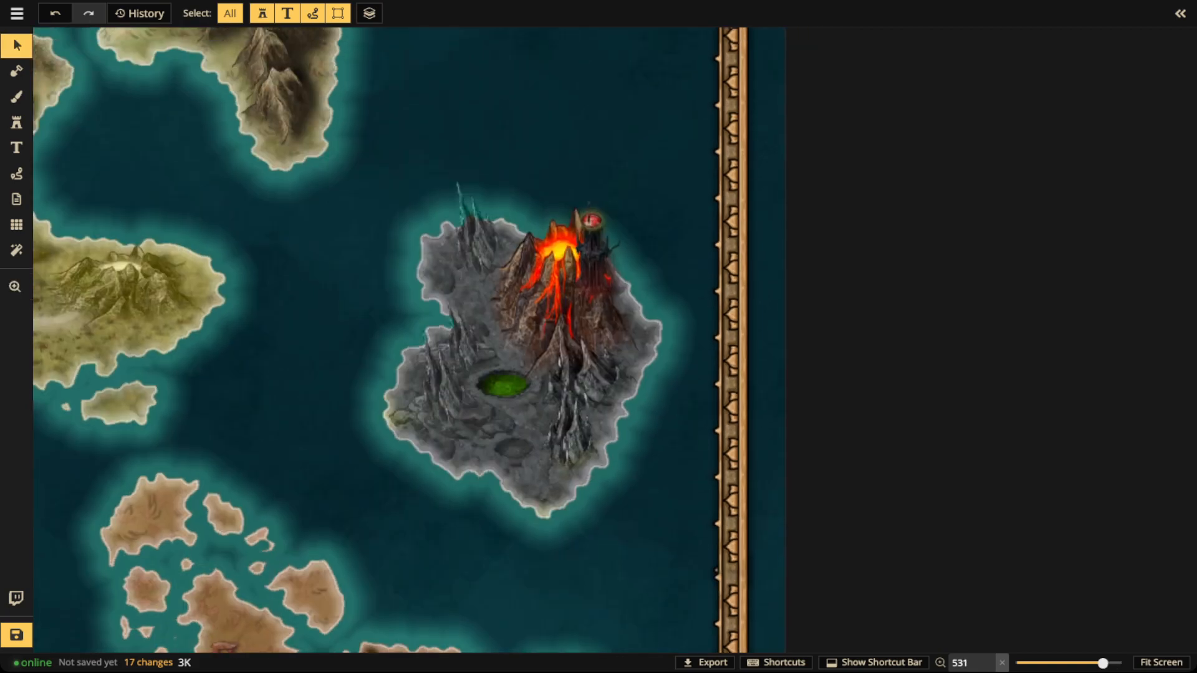
scroll(503, 383, "up", 3)
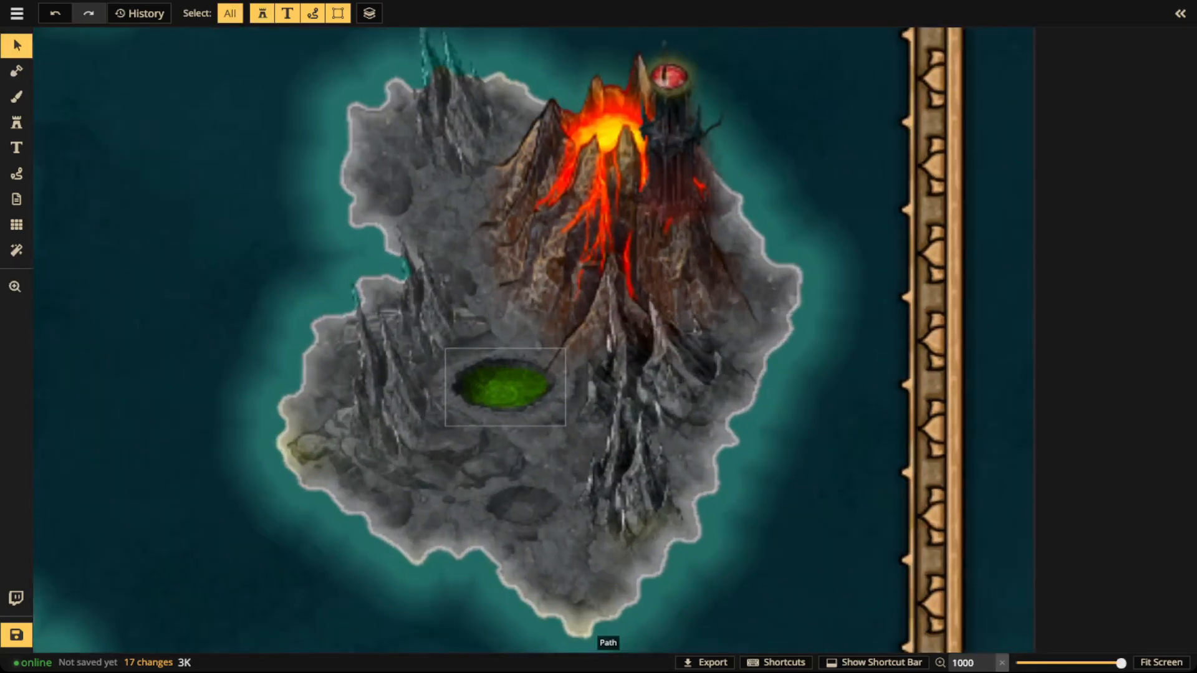
Step: Duplicate the green crater pool, scale the copy to 60, and place it over the smaller crater to the south
left_click(503, 383)
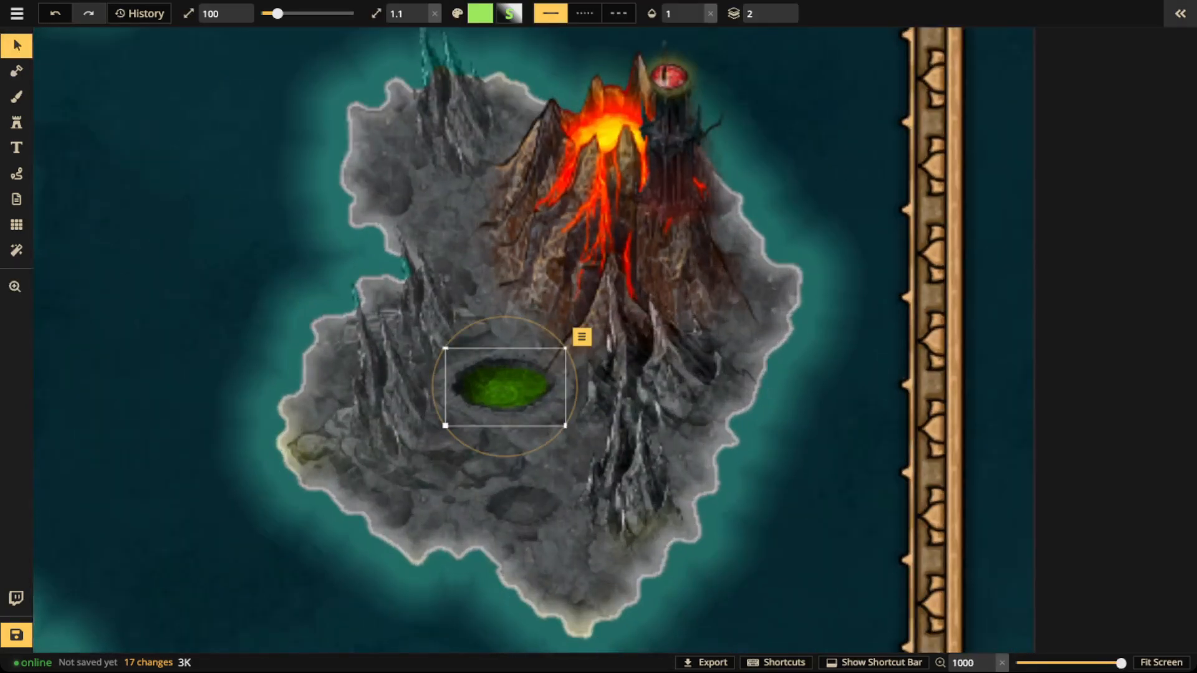
left_click(1179, 13)
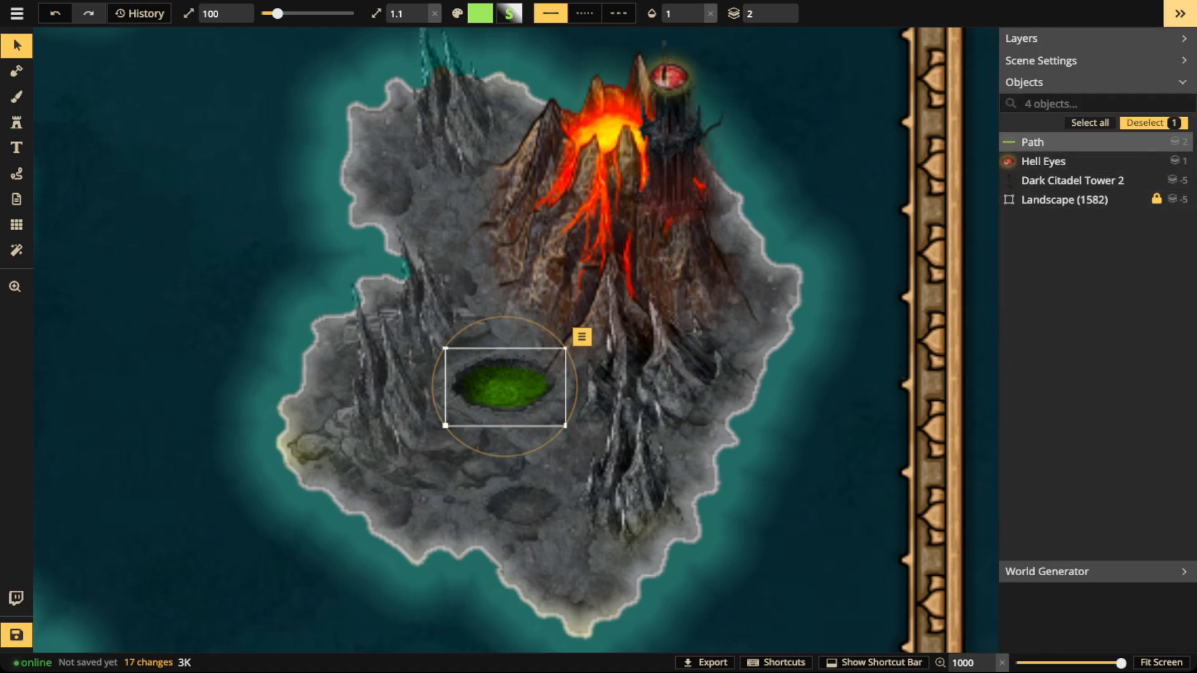
key("ctrl+v")
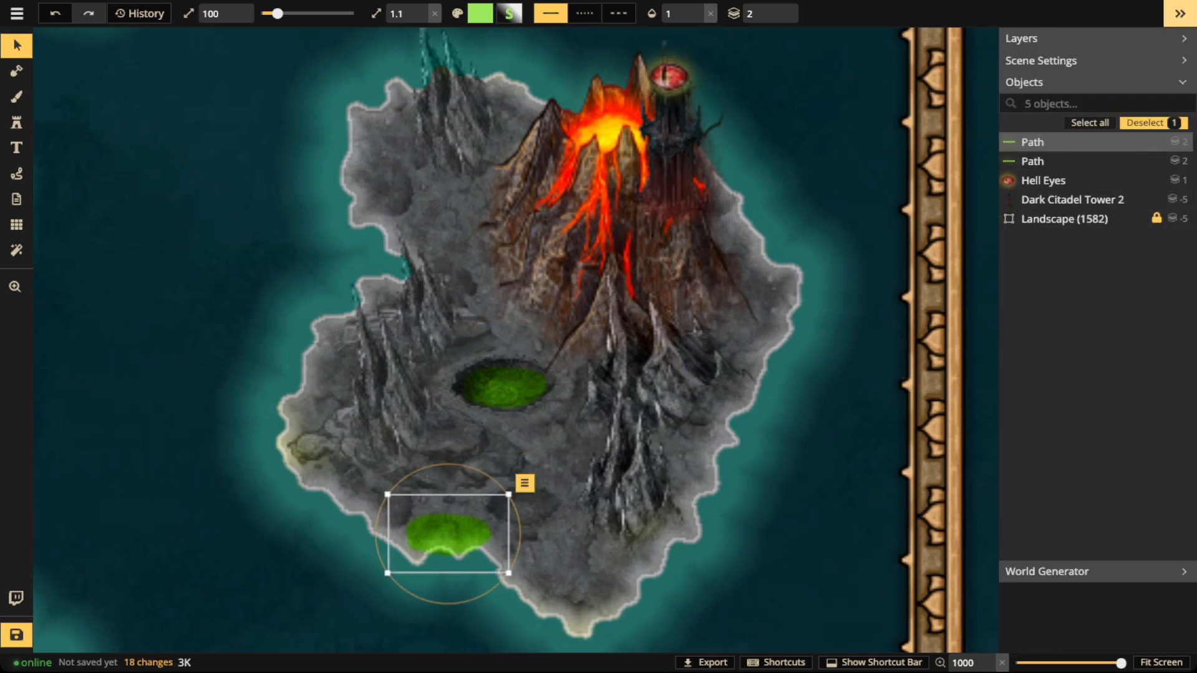
scroll(447, 533, "down", 3)
left_click_drag(446, 533, 521, 502)
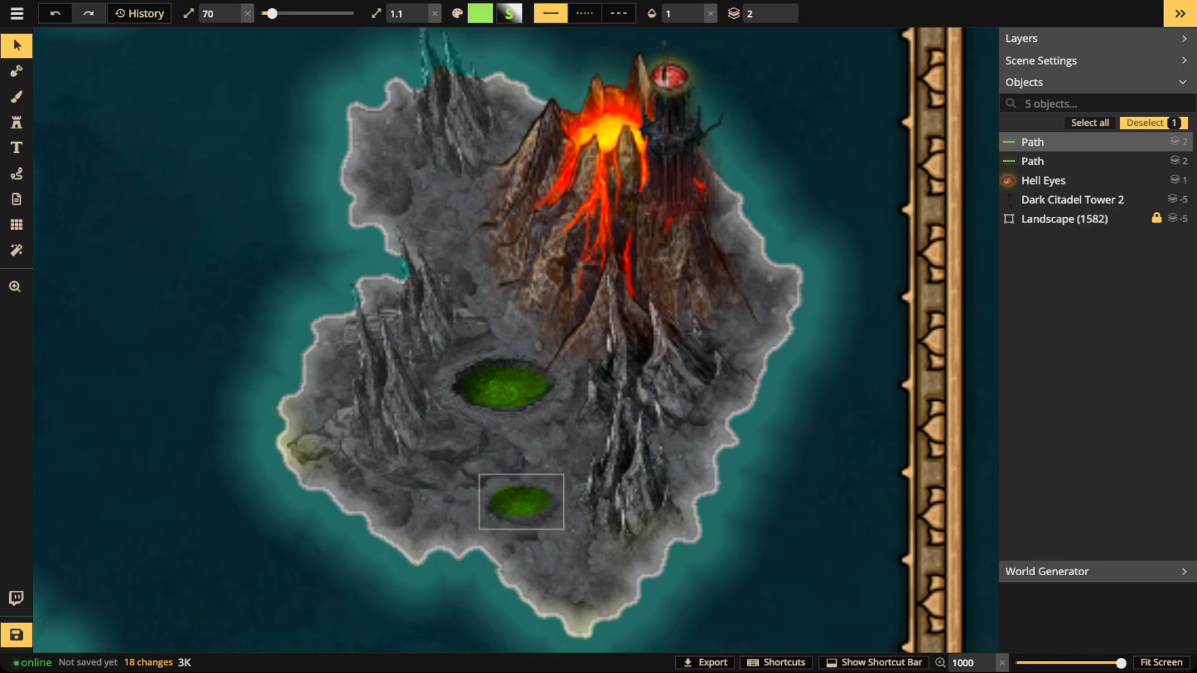
scroll(524, 508, "down", 1)
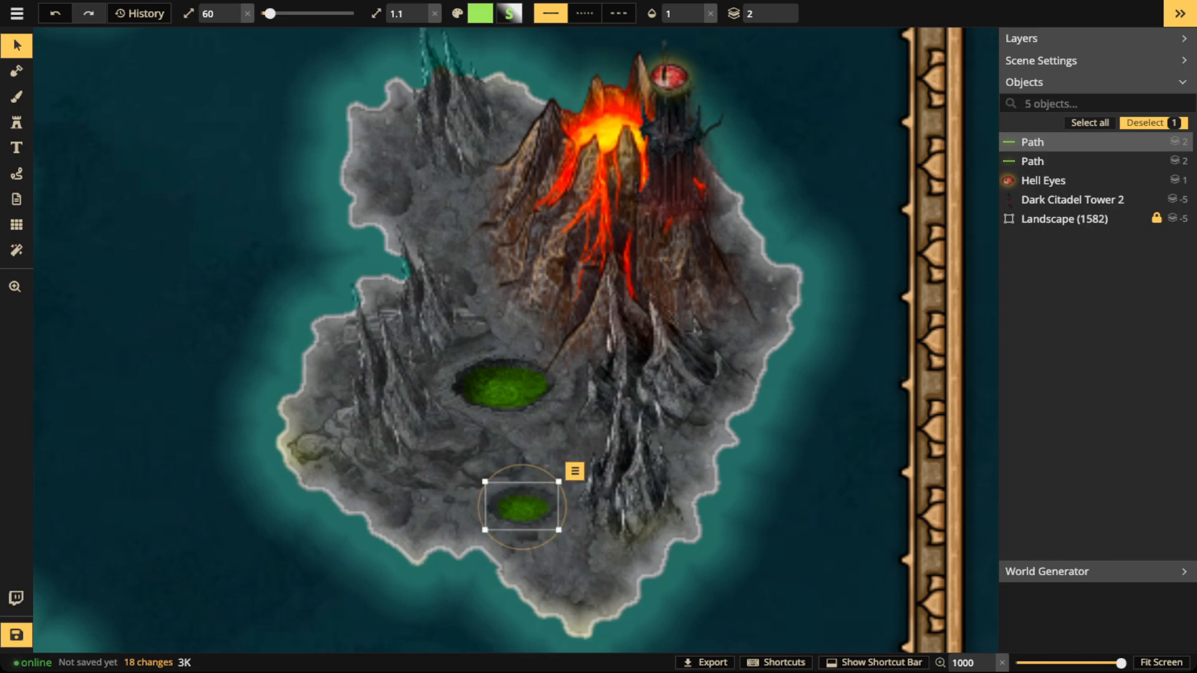
key("Escape")
Step: Select both green pool paths and set their blend mode to Overlay
scroll(371, 363, "down", 5)
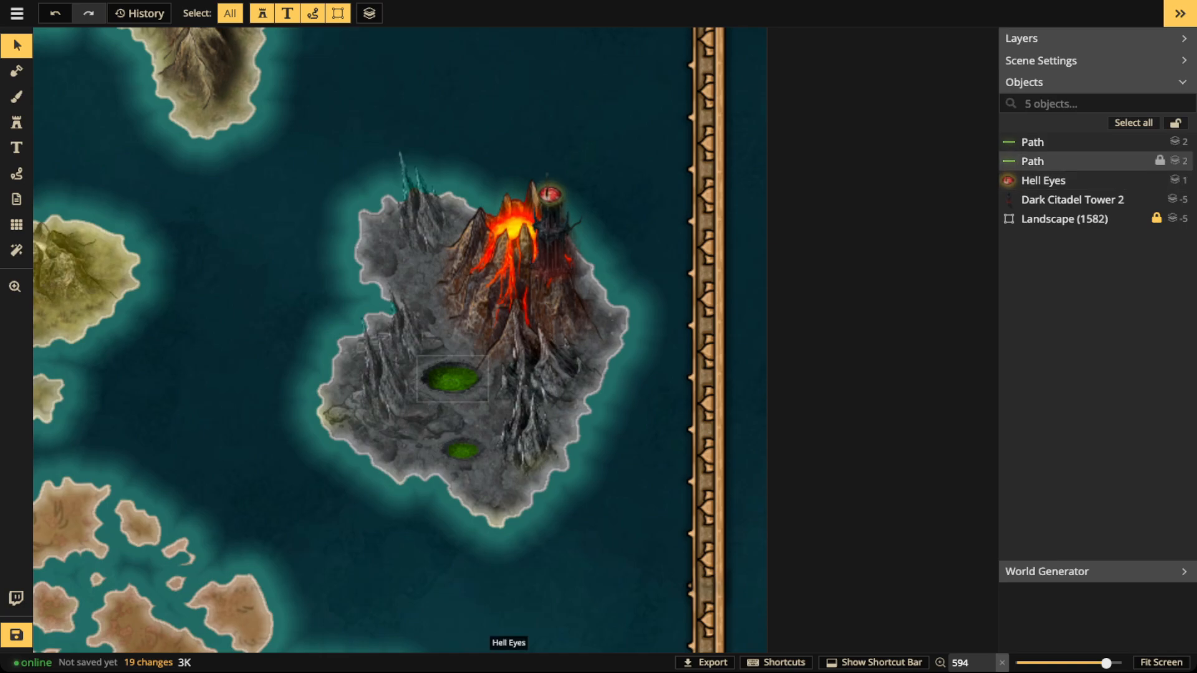
left_click(1032, 142)
left_click(1032, 161, "shift")
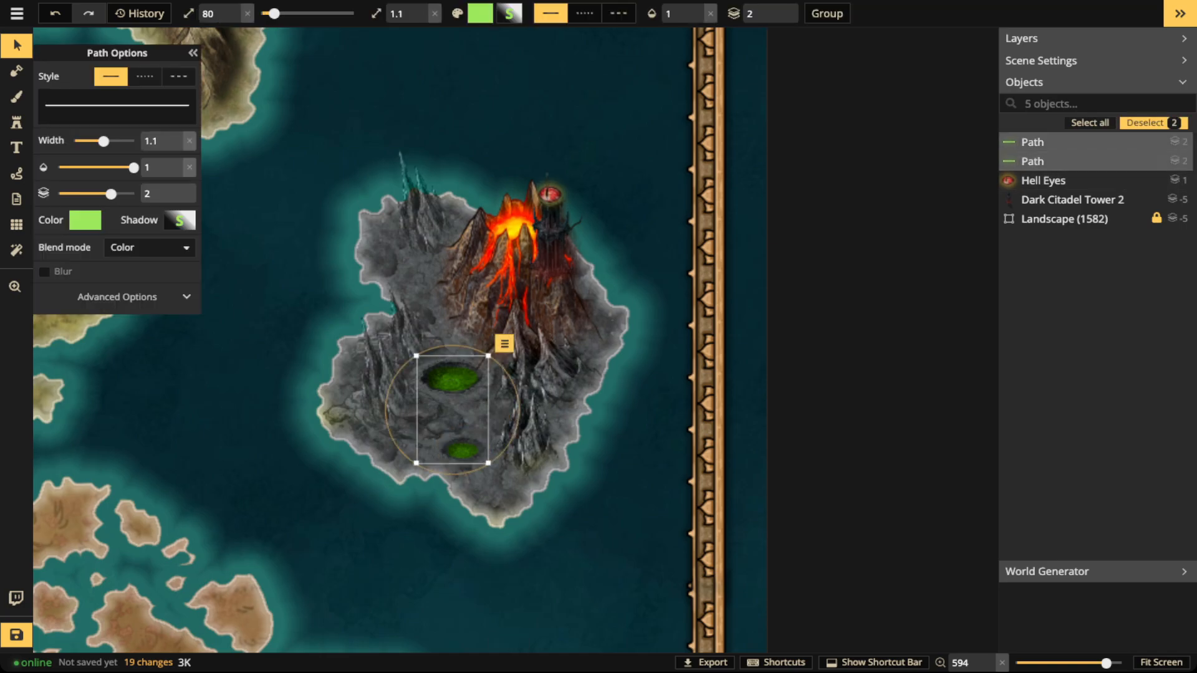
left_click(150, 248)
key("Up")
key("Up")
key("Up")
key("Up")
key("Up")
key("Up")
key("Up")
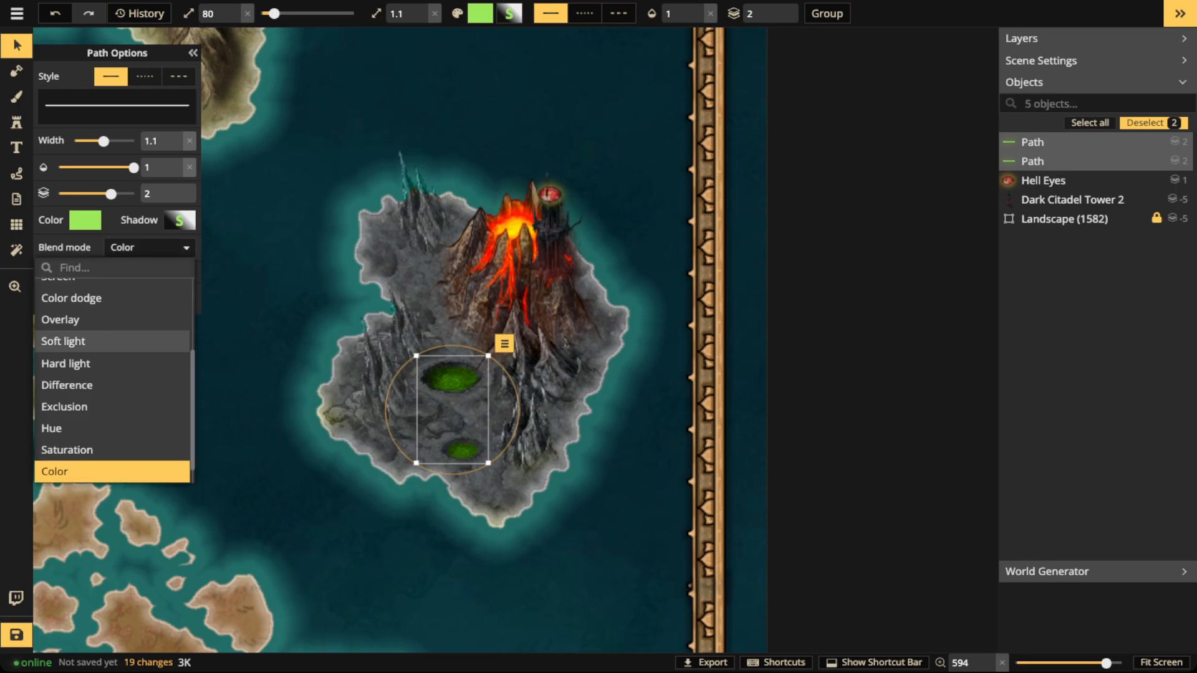
key("Return")
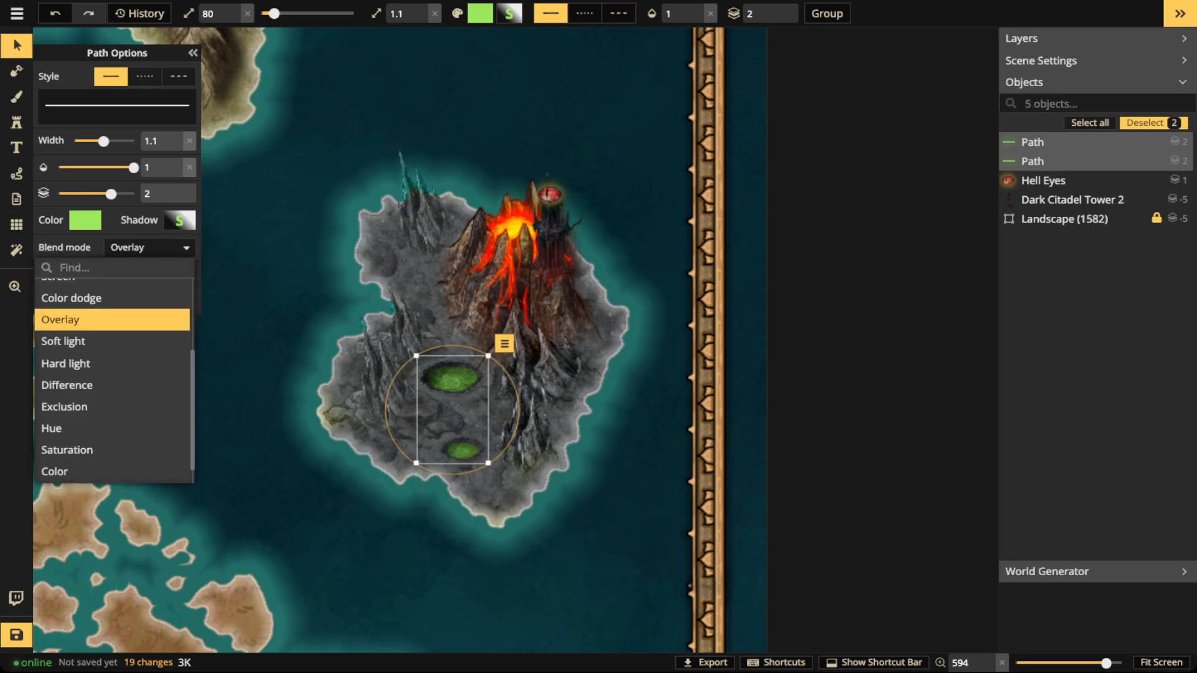
key("Escape")
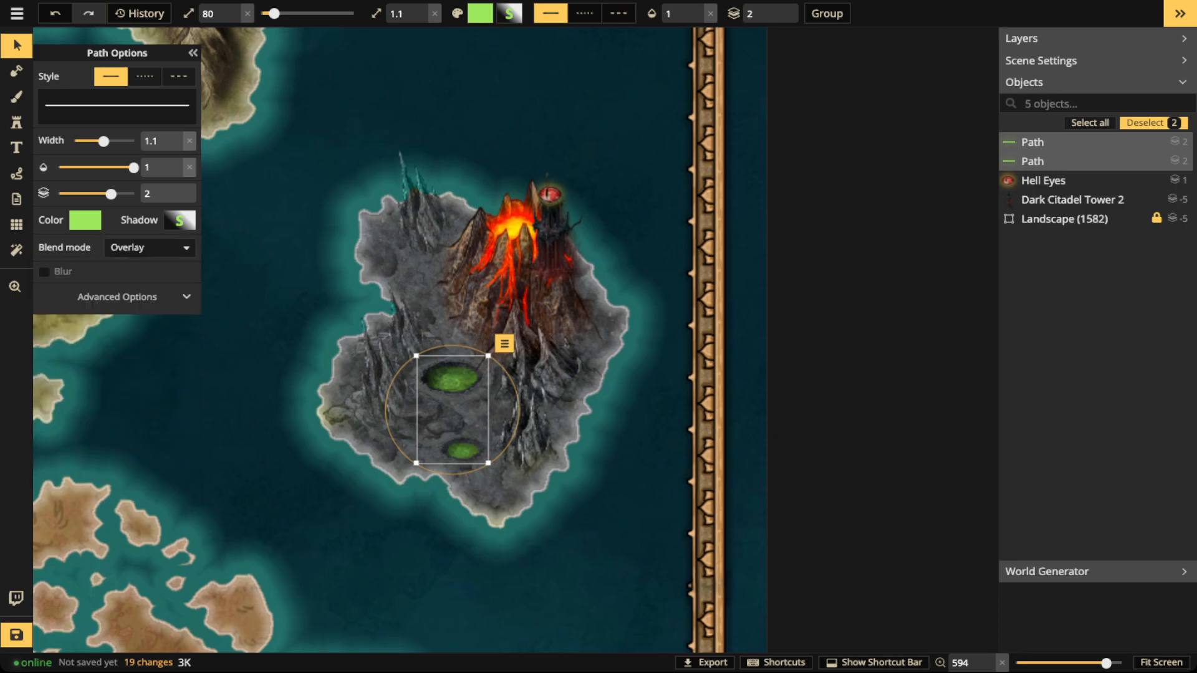
Step: Free-draw wavy green vapour wisps rising from both crater pools with path width 0.8 and opacity 0.69
scroll(544, 452, "up", 3)
scroll(478, 412, "up", 2)
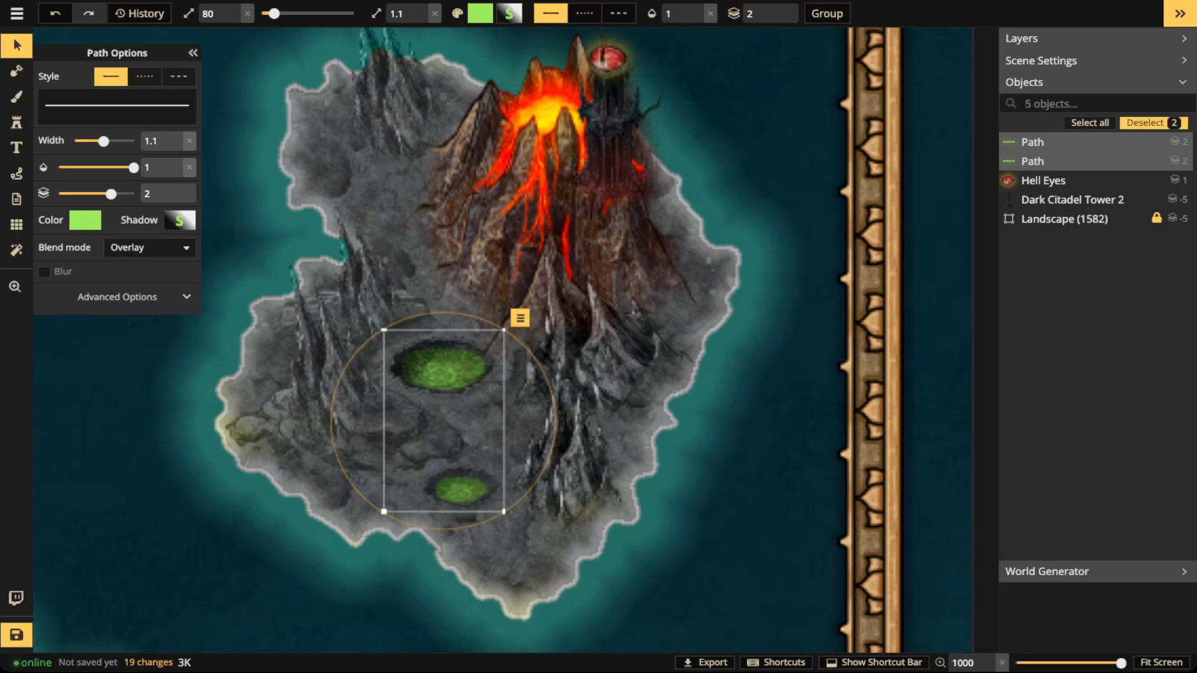
key("p")
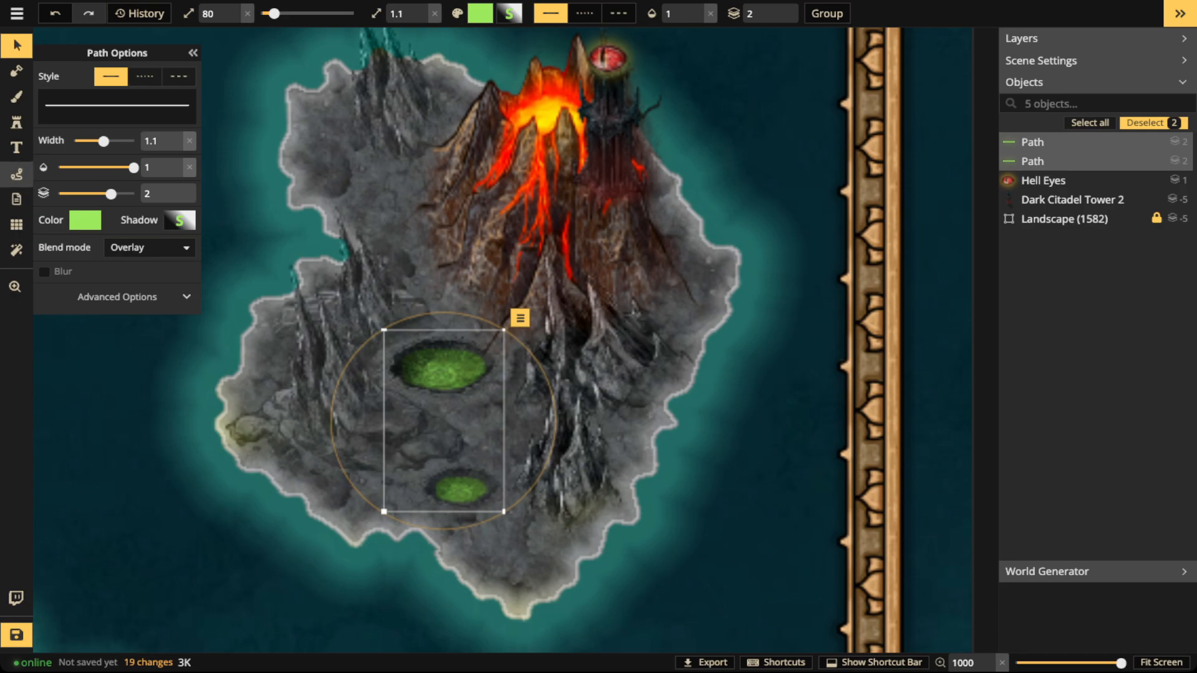
left_click_drag(133, 195, 96, 169)
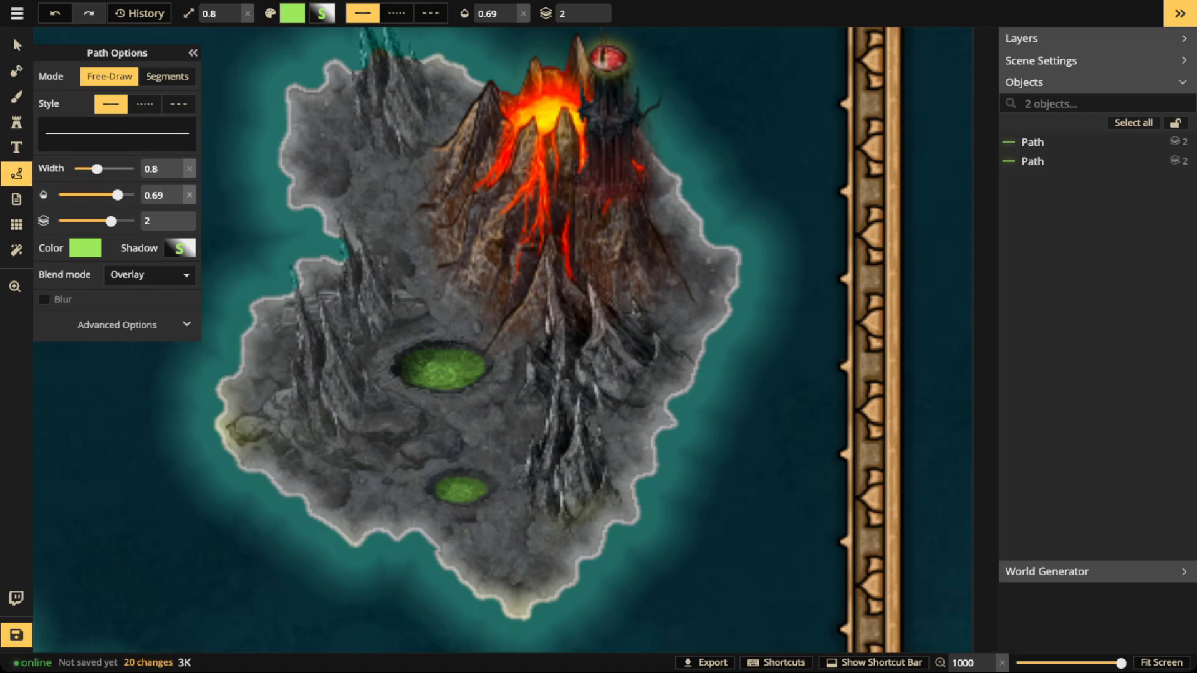
mouse_move(444, 365)
left_mouse_down()
mouse_move(451, 335)
mouse_move(427, 288)
left_mouse_up()
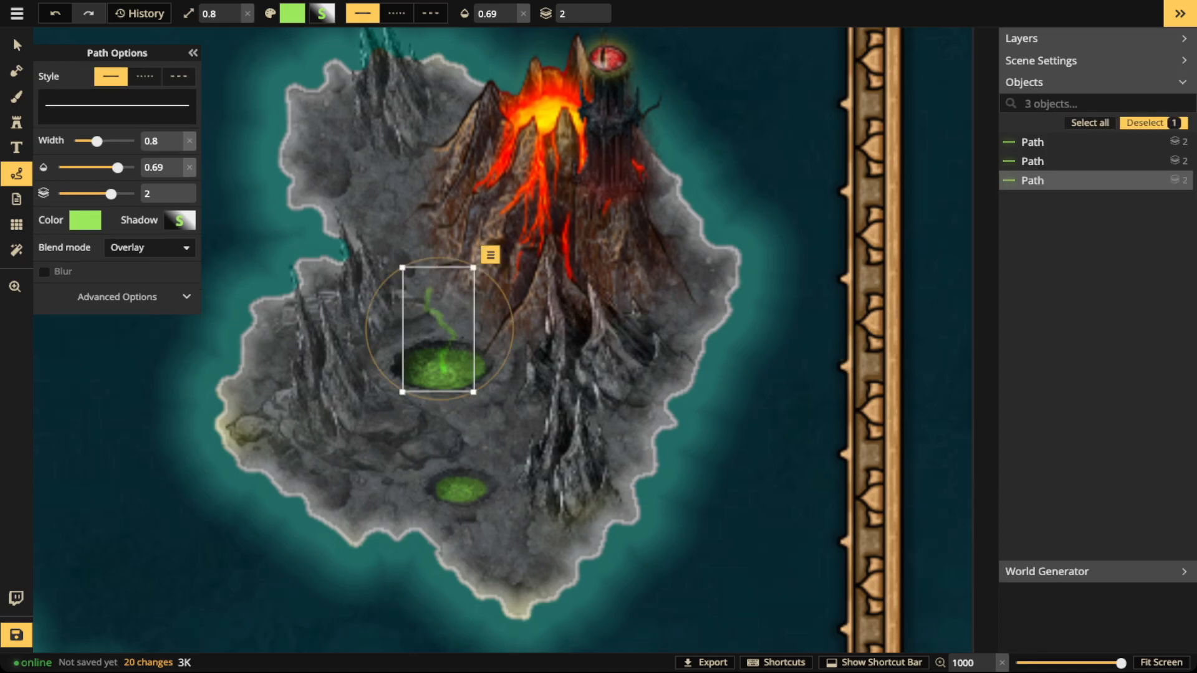
mouse_move(438, 343)
left_mouse_down()
mouse_move(465, 340)
mouse_move(467, 319)
left_mouse_up()
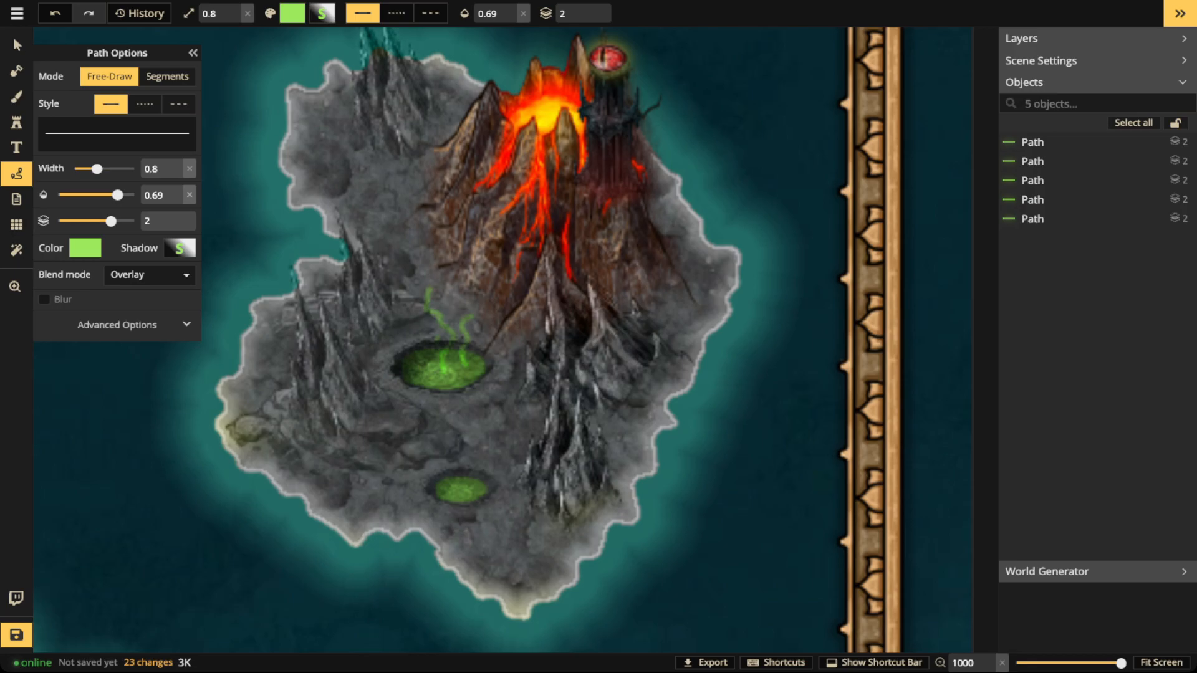
left_click_drag(455, 486, 458, 422)
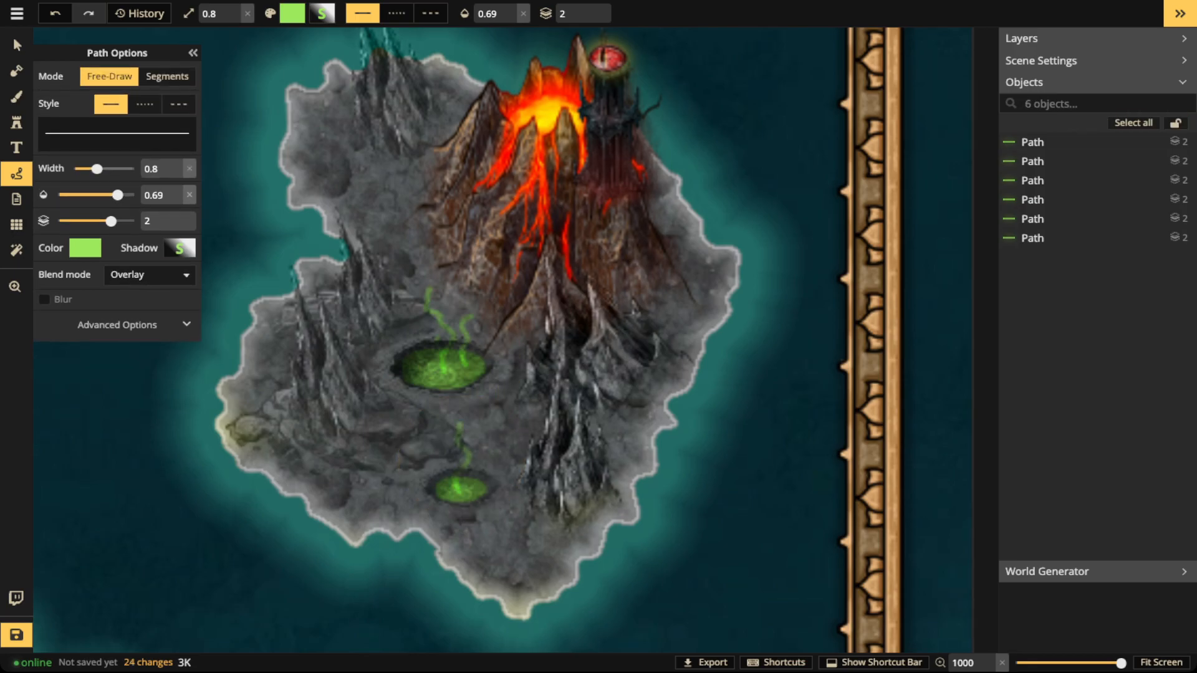
Step: Reduce the path width to 0.5 and free-draw thinner wisps above and across the pools, ending with the select tool
left_click_drag(97, 168, 88, 169)
mouse_move(451, 478)
left_mouse_down()
mouse_move(444, 456)
mouse_move(474, 464)
mouse_move(476, 454)
left_mouse_up()
left_click_drag(431, 344, 428, 319)
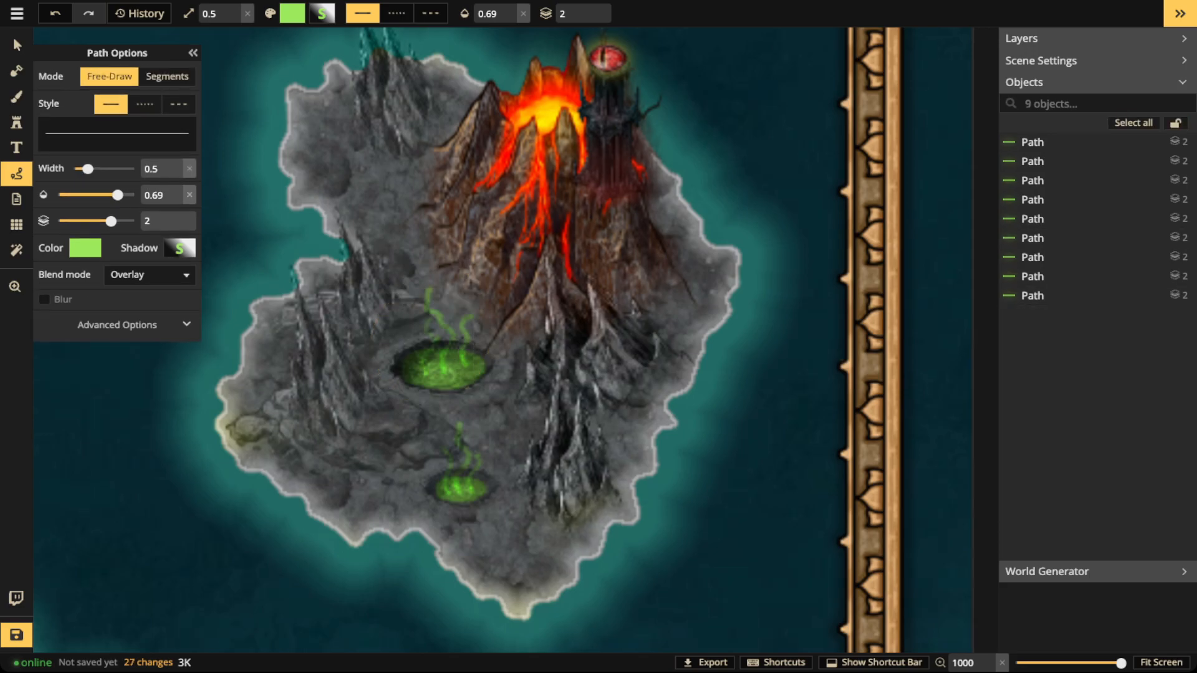
left_click_drag(454, 376, 457, 329)
key("Escape")
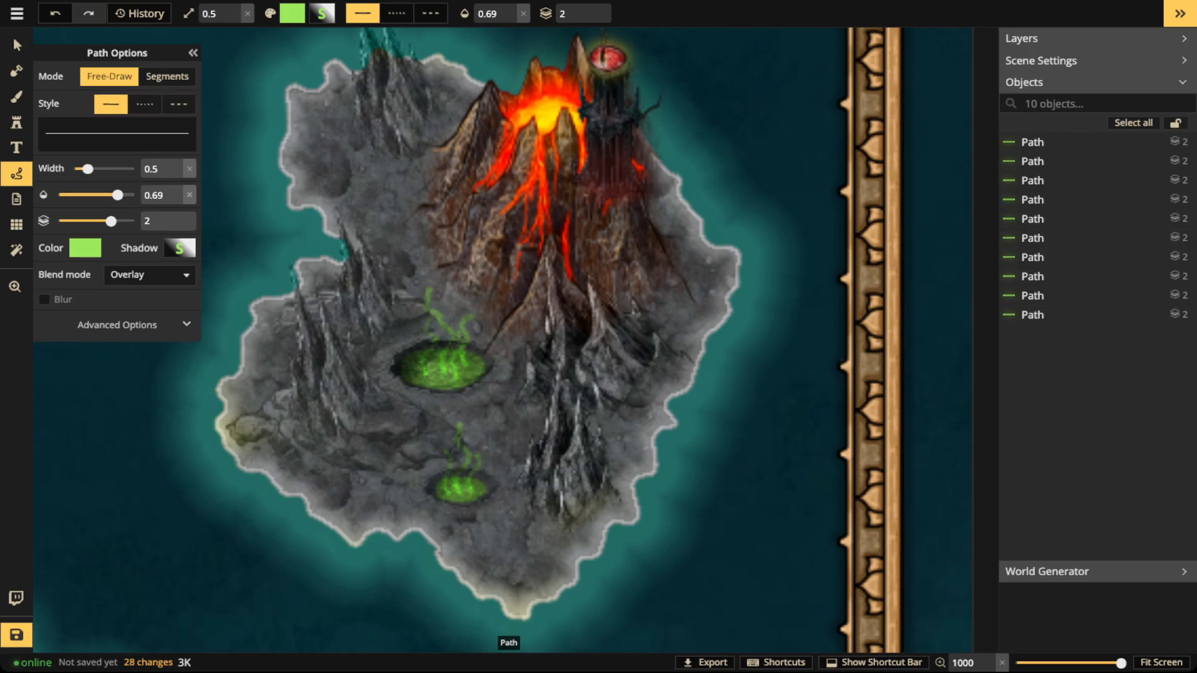
left_click_drag(432, 381, 474, 370)
key("Escape")
key("Escape")
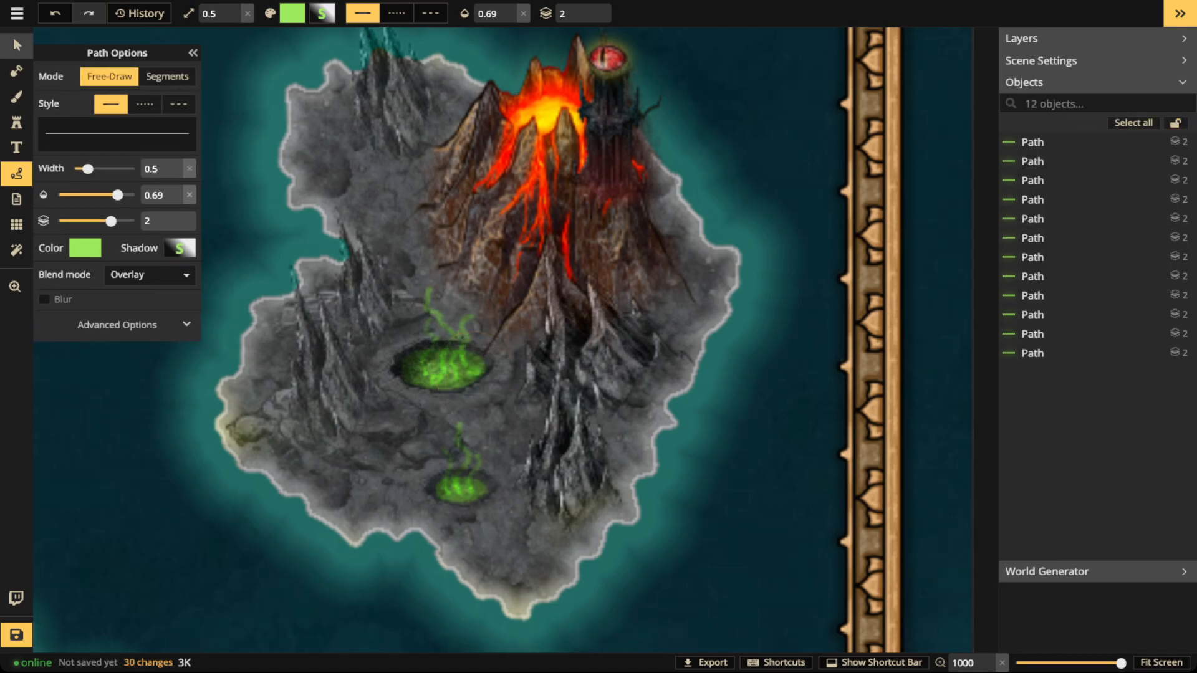
left_click(17, 45)
scroll(319, 211, "down", 6)
key("space")
left_click_drag(319, 210, 516, 307)
scroll(517, 305, "down", 3)
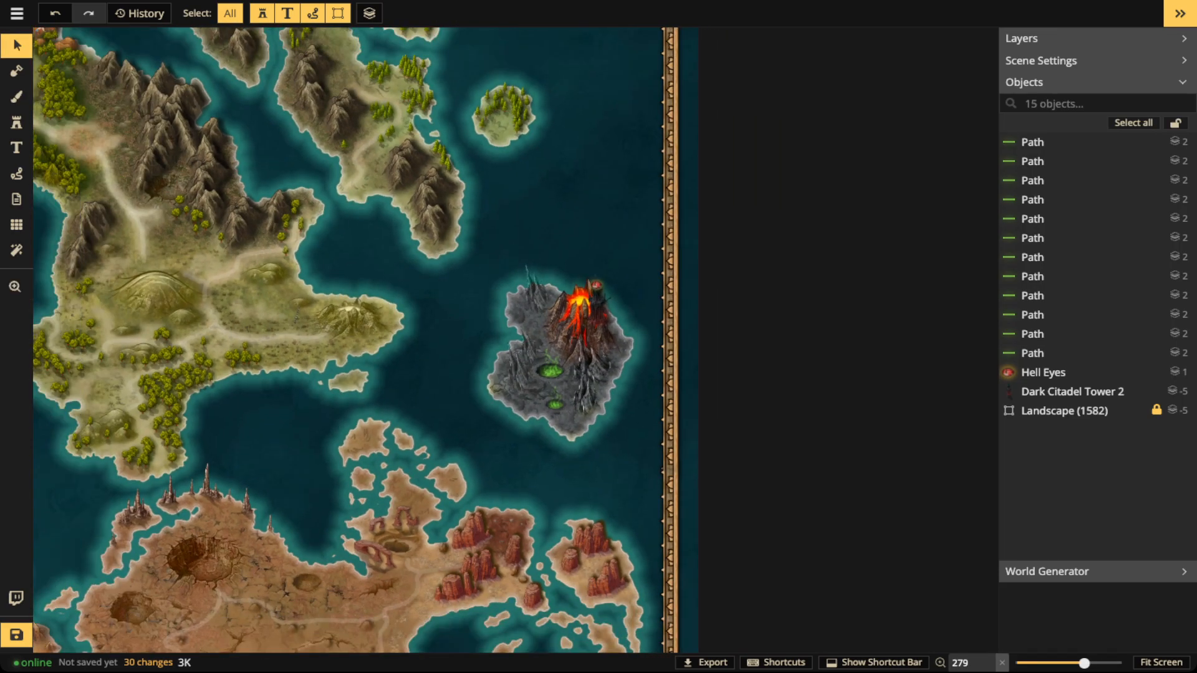
Step: Inspect the volcanic island with its steaming green pools and eye tower from farther out and close up
scroll(542, 372, "up", 9)
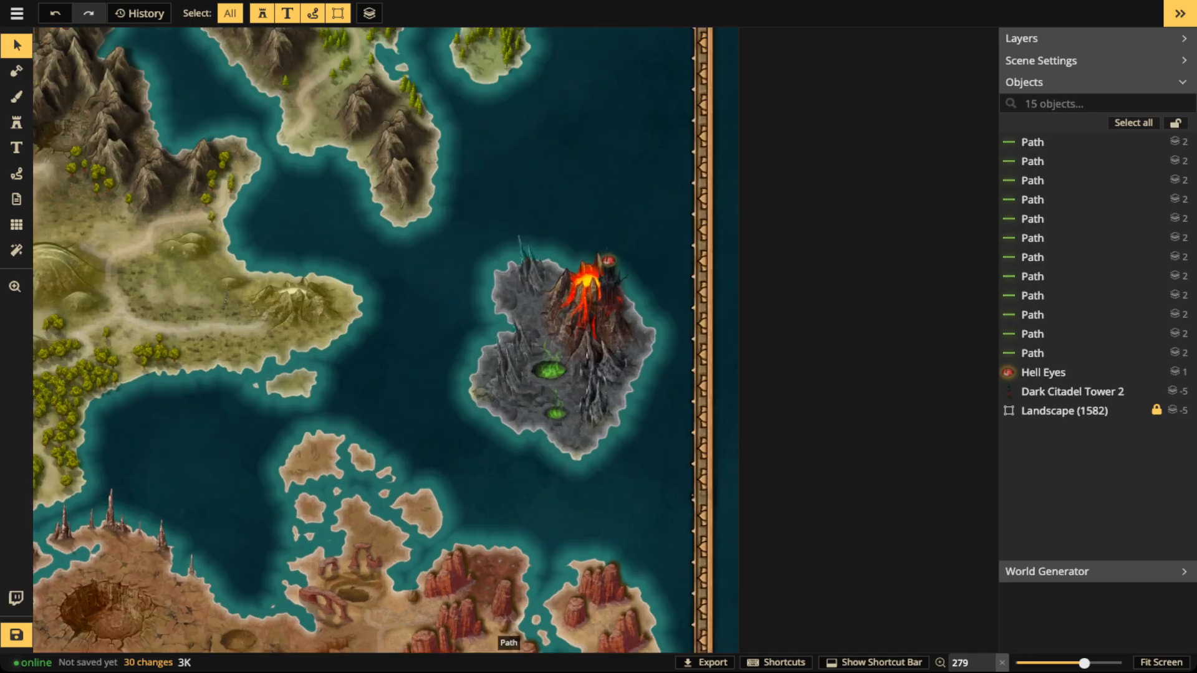
scroll(542, 374, "down", 3)
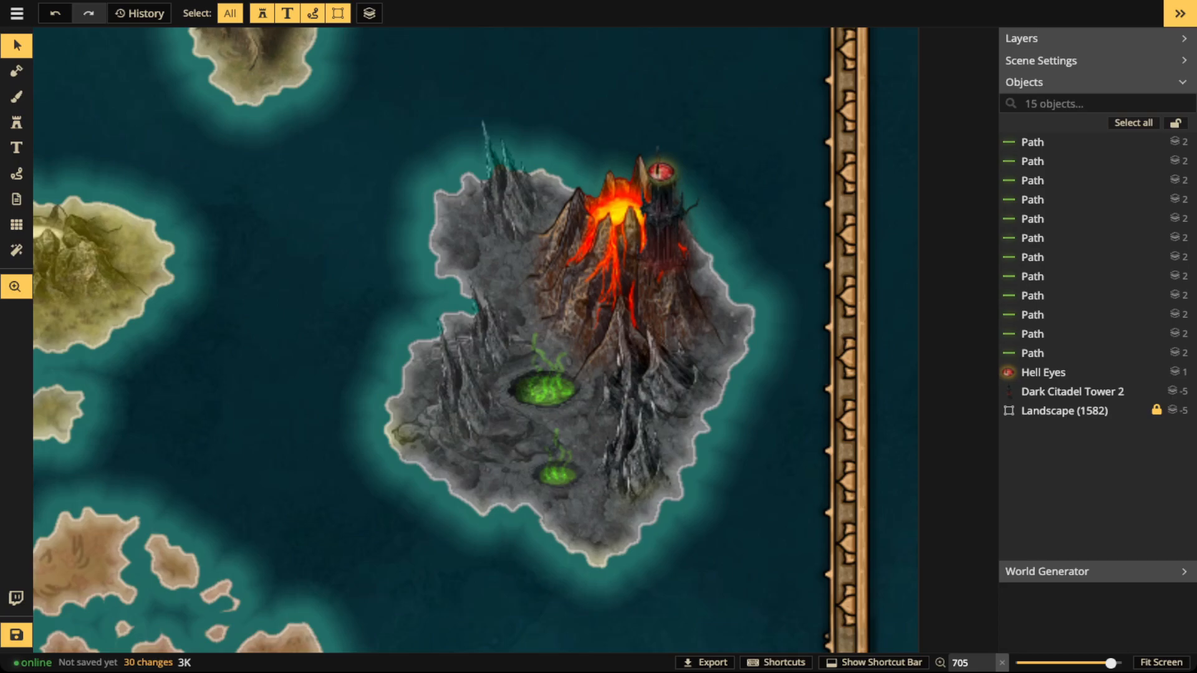
left_click_drag(542, 374, 584, 336)
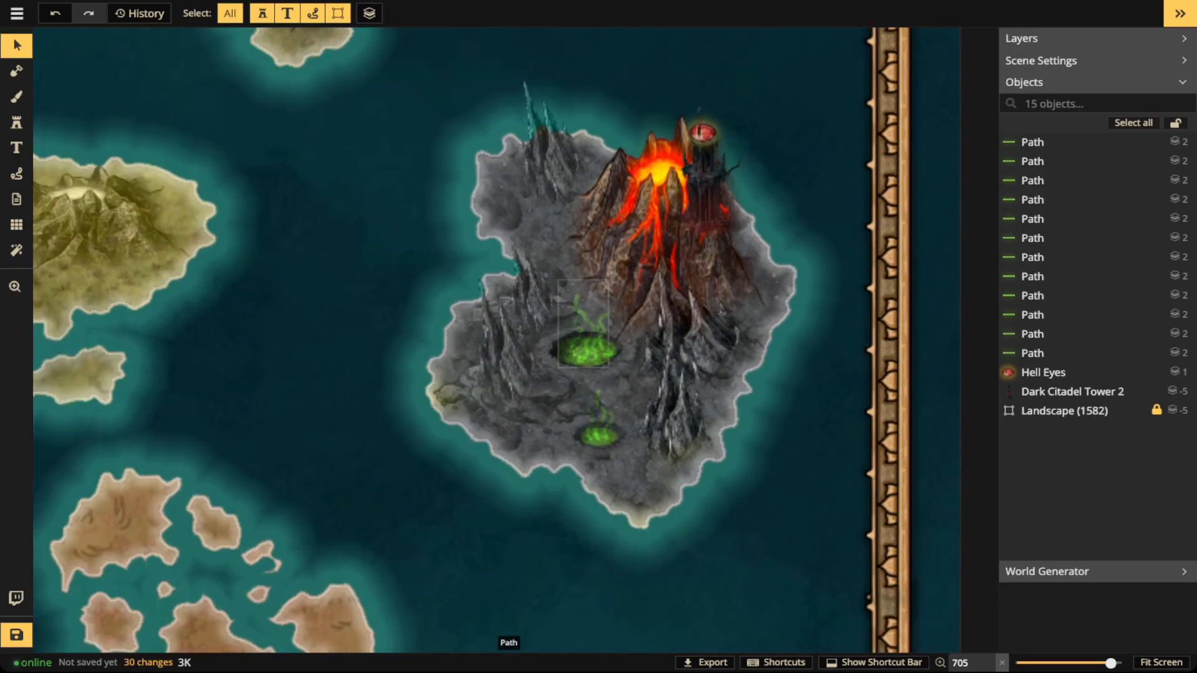
scroll(584, 318, "down", 3)
mouse_move(585, 318)
left_mouse_down()
mouse_move(656, 369)
mouse_move(830, 370)
mouse_move(578, 371)
mouse_move(564, 295)
mouse_move(633, 445)
mouse_move(676, 328)
mouse_move(763, 326)
mouse_move(589, 331)
left_mouse_up()
scroll(578, 366, "up", 3)
scroll(564, 295, "down", 2)
scroll(564, 296, "up", 1)
scroll(631, 436, "down", 3)
scroll(589, 331, "down", 3)
scroll(589, 330, "up", 1)
scroll(581, 337, "up", 5)
left_click_drag(580, 338, 522, 338)
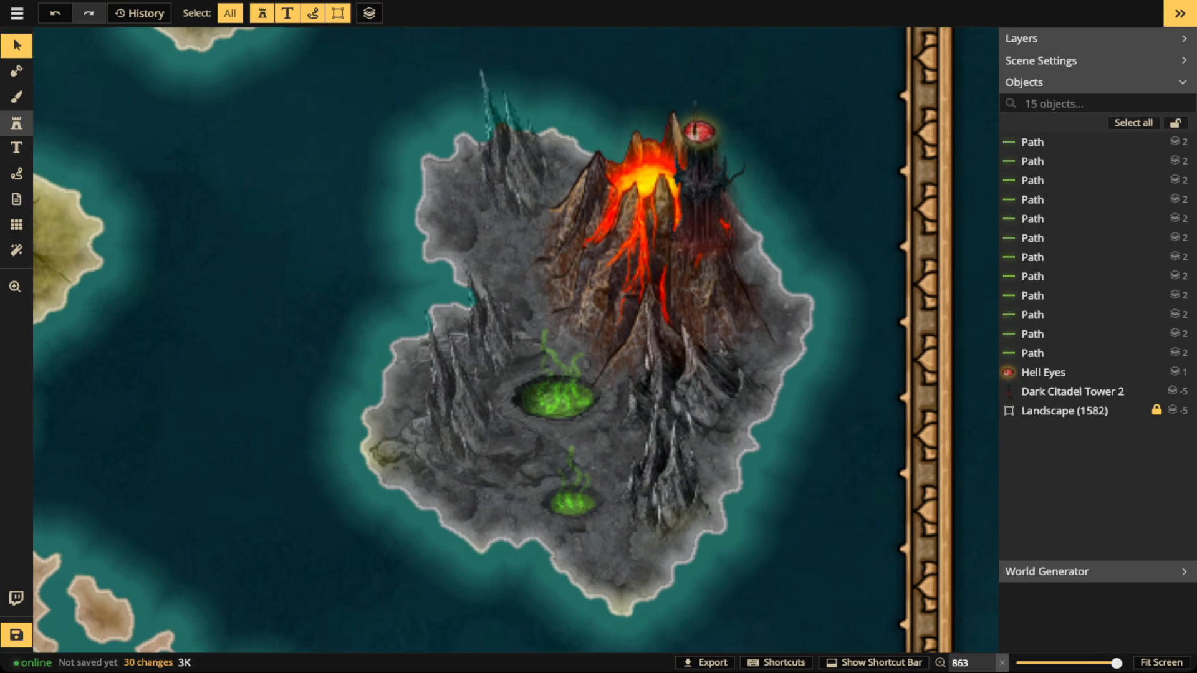
Step: Search the stamp catalog for ruins and place the Ruins 1 stamp at size 11 between the two green pools
left_click(16, 122)
key("f")
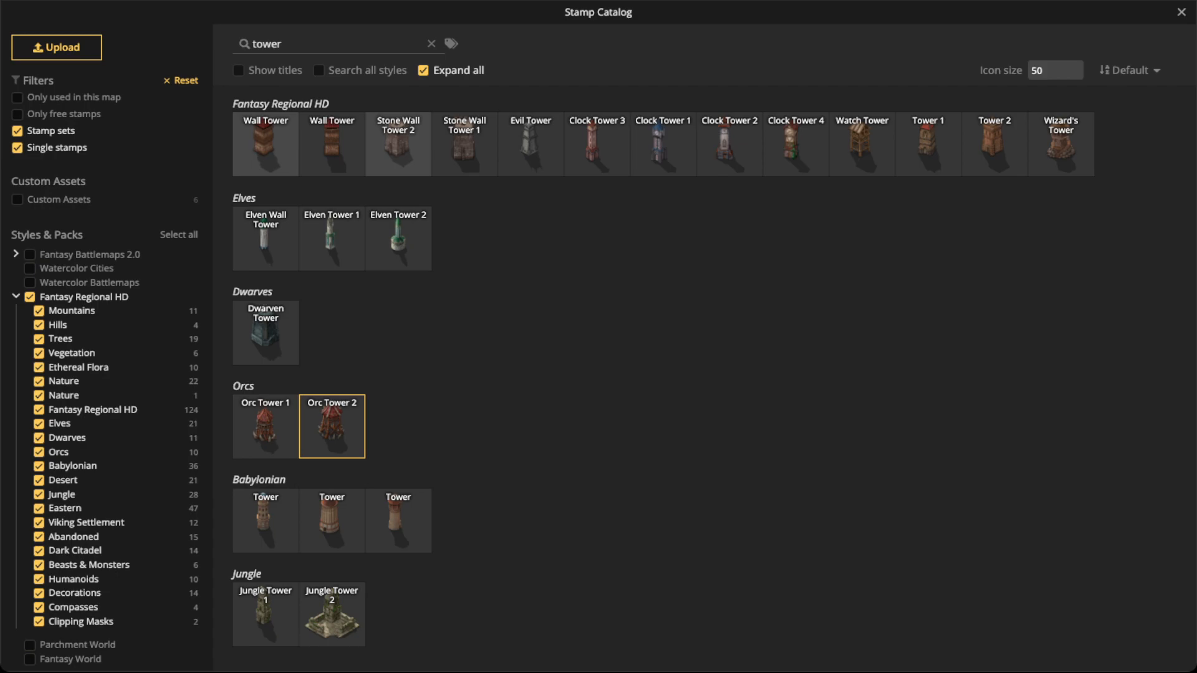
type("rui n")
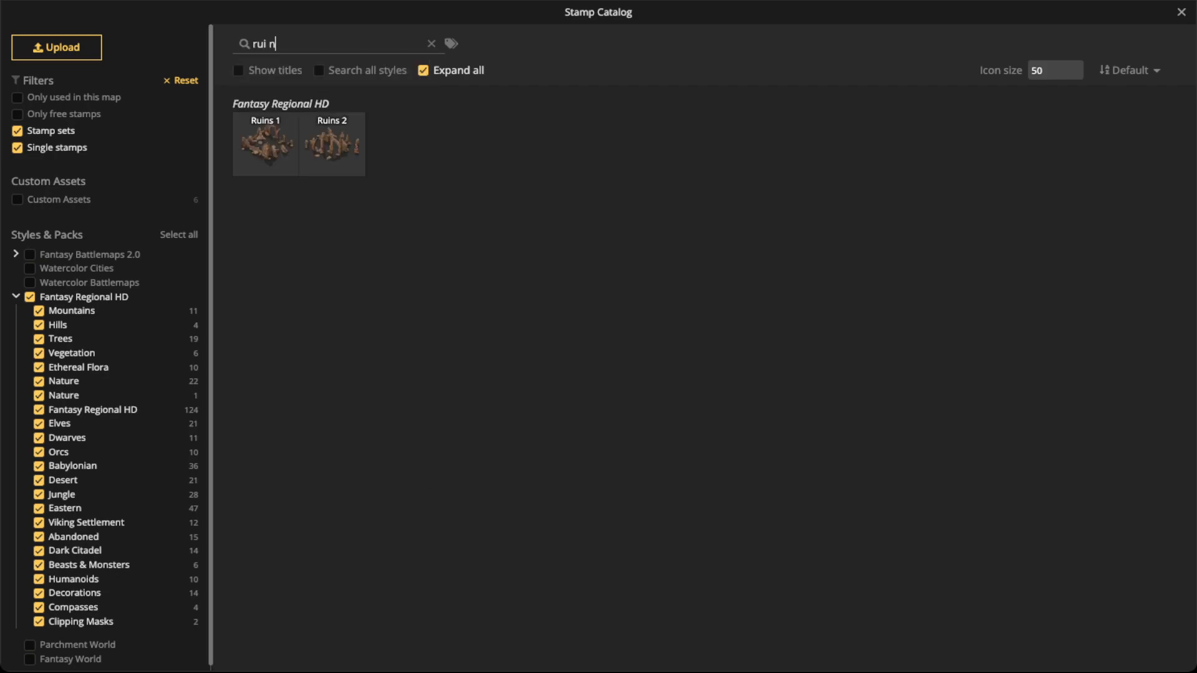
left_click(266, 144)
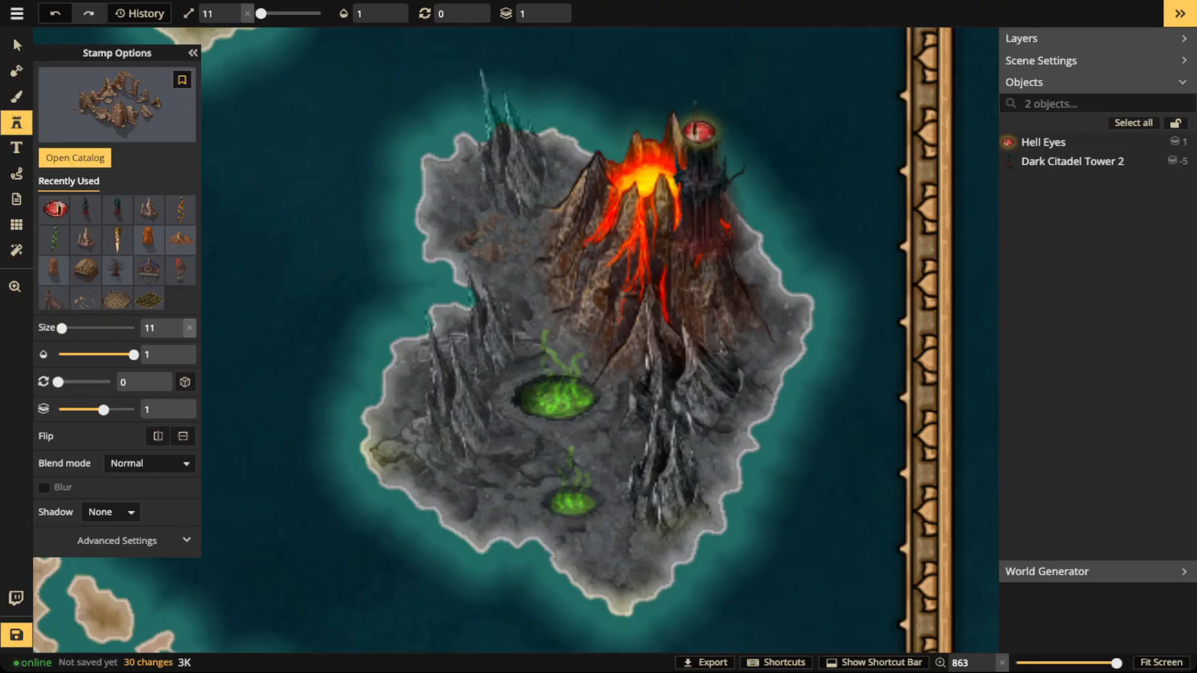
key("]")
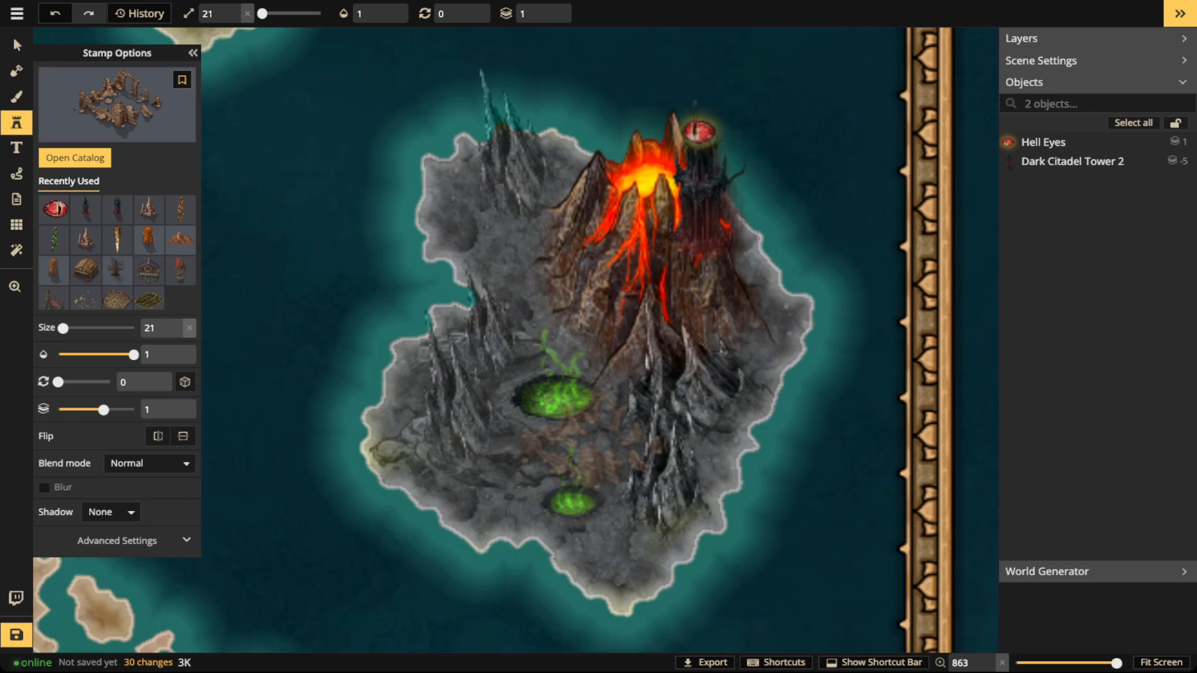
key("[")
left_click(590, 449)
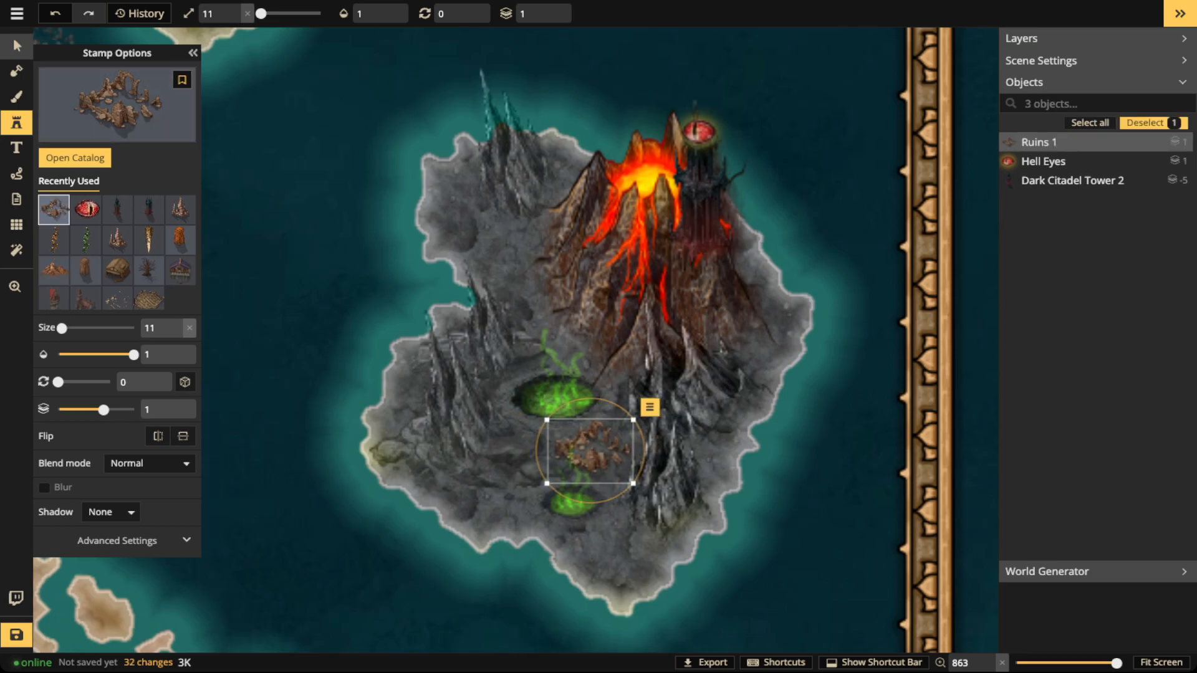
Step: Lower the placed Ruins 1 stamp to layer -4
left_click(17, 45)
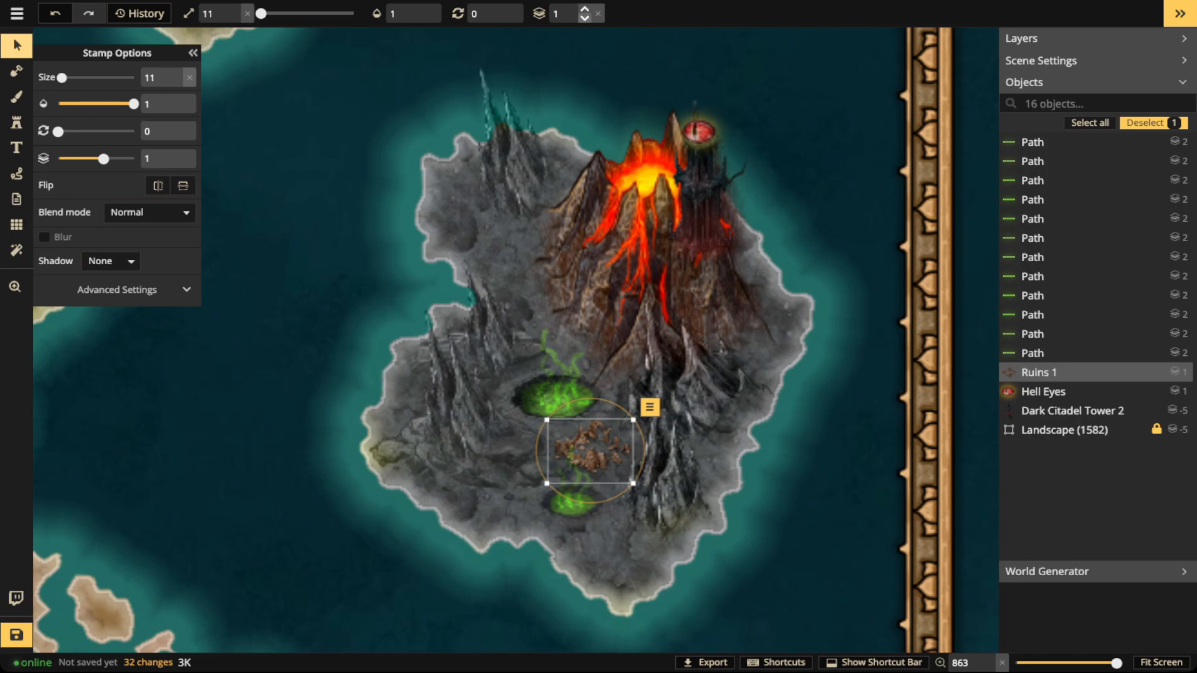
left_click(584, 18)
left_click(585, 18)
left_click(585, 18)
left_click(584, 17)
left_click(584, 17)
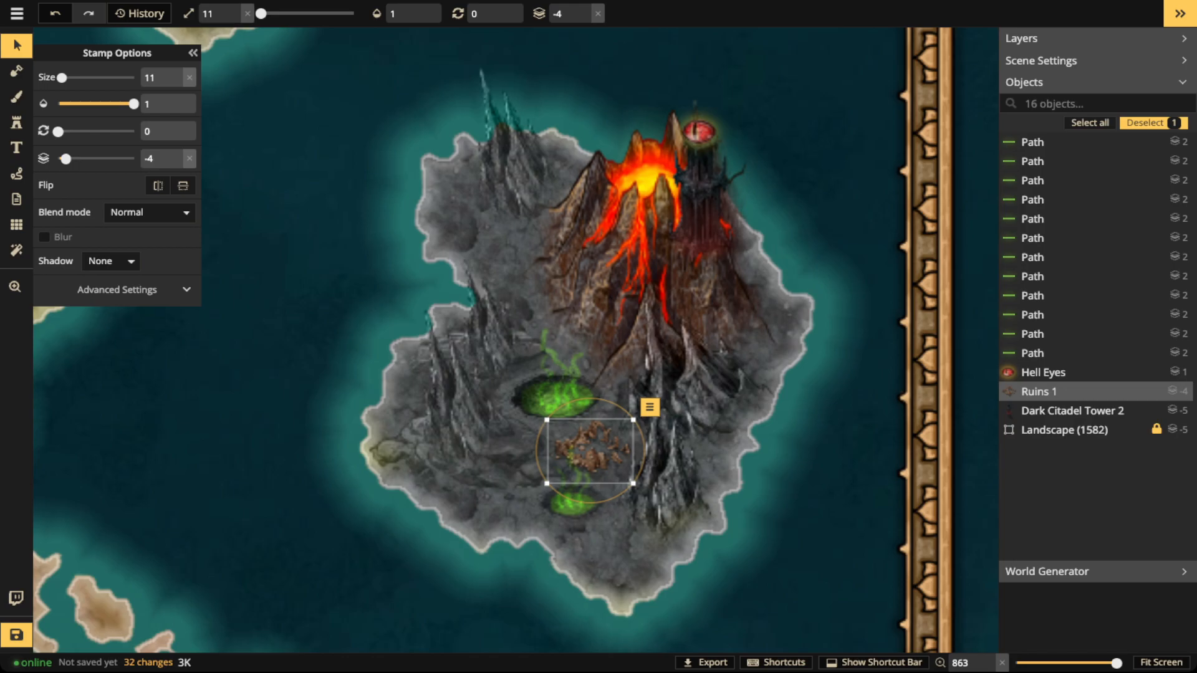
Step: Move the ruins to the island's northwestern plain below the teal spires and scale them to 13
left_click_drag(552, 273, 486, 241)
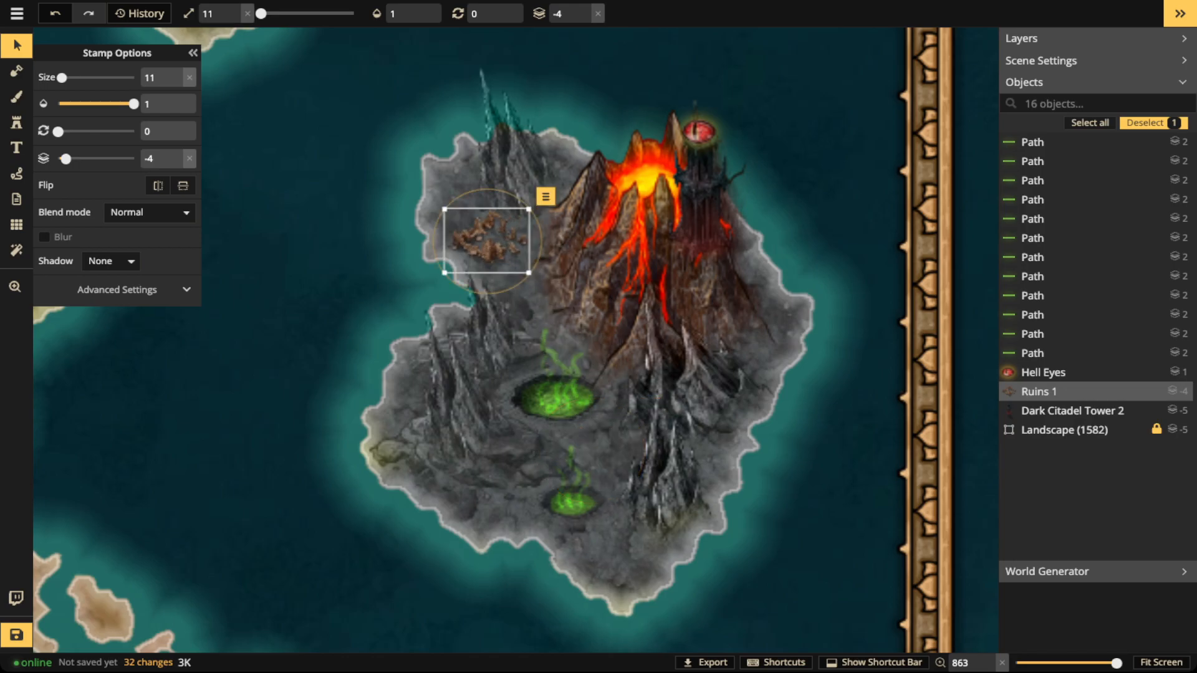
scroll(486, 240, "up", 1)
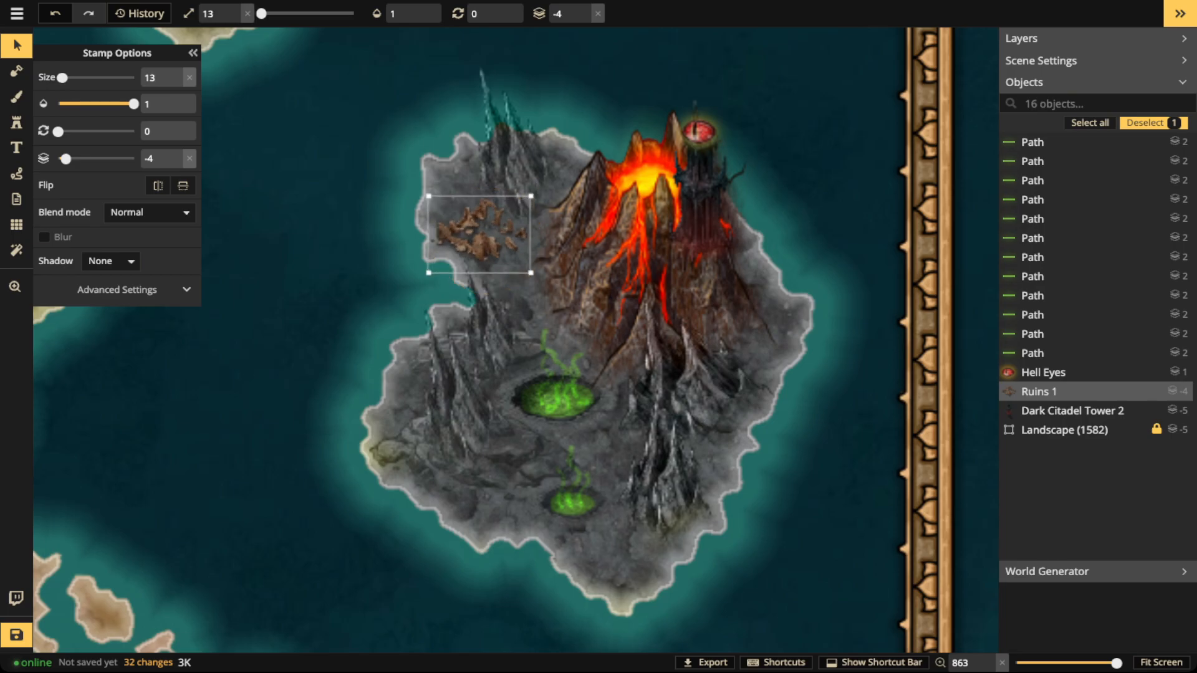
scroll(486, 241, "up", 1)
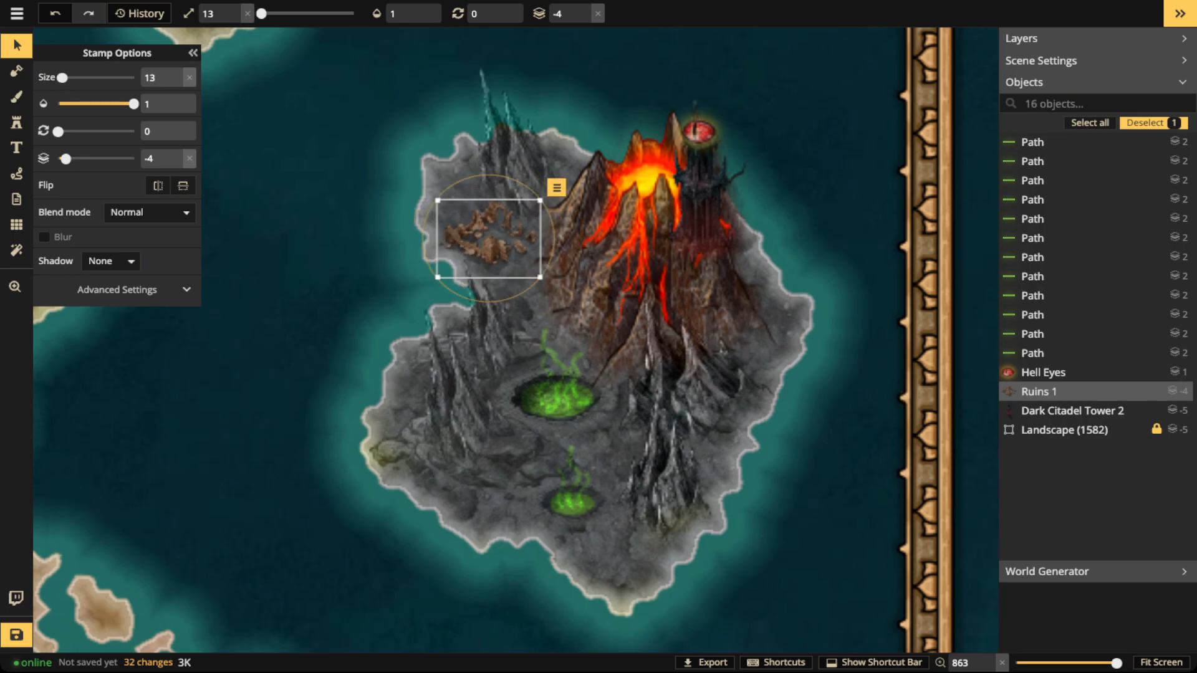
Step: Set the ruins' blend mode to Luminosity and enlarge them to size 16, ending with nothing selected
left_click(150, 212)
scroll(112, 374, "down", 5)
key("Return")
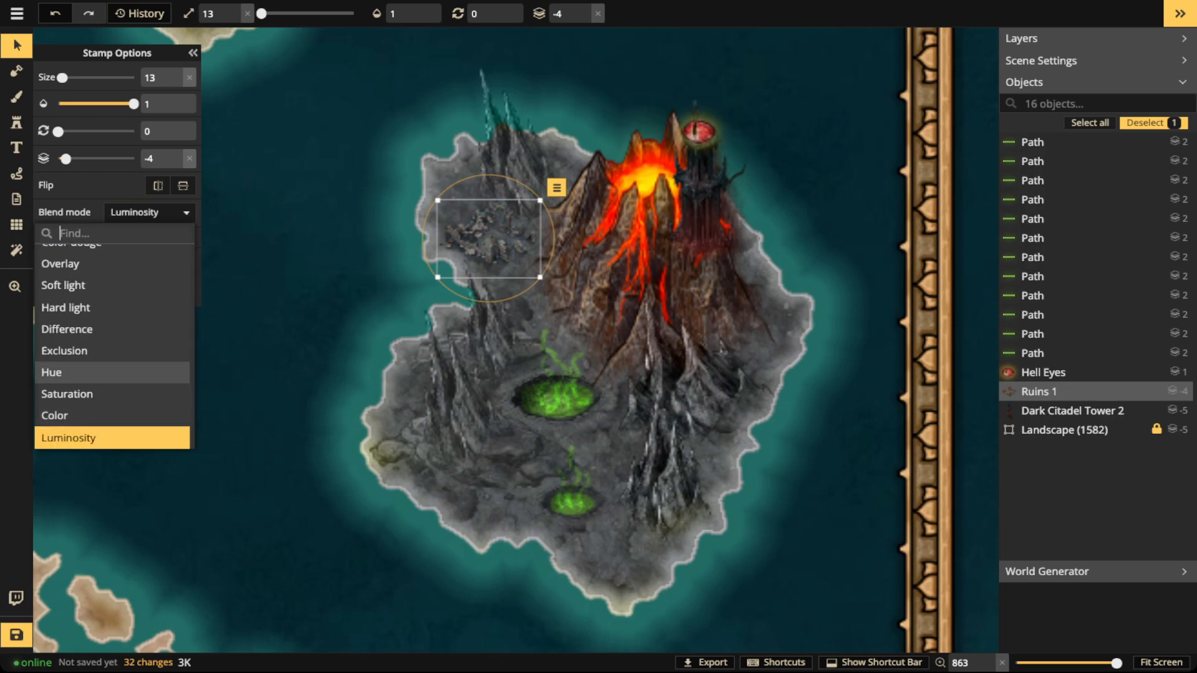
scroll(490, 229, "up", 2)
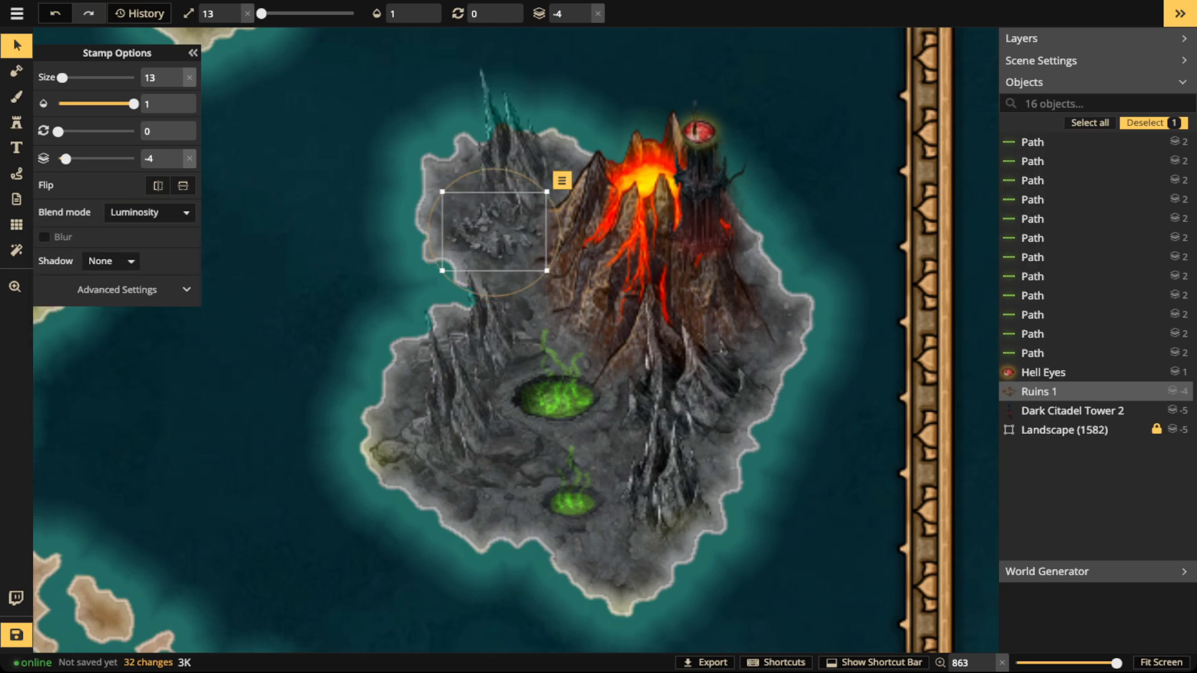
scroll(490, 228, "up", 1)
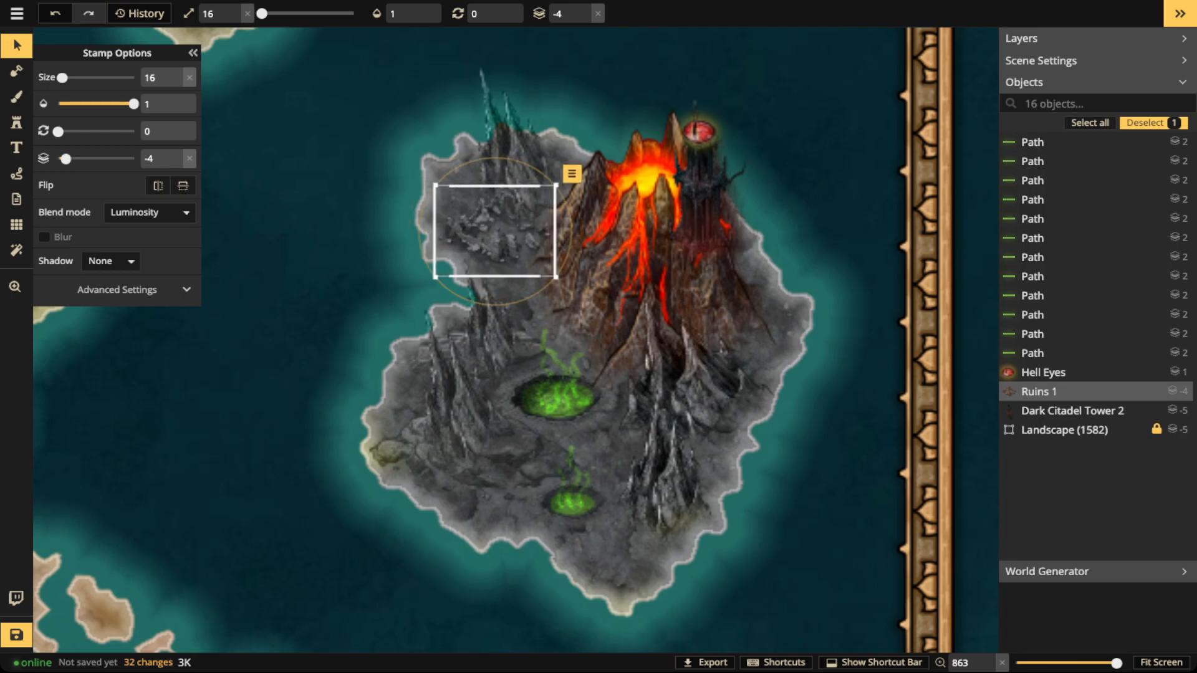
scroll(479, 221, "up", 1)
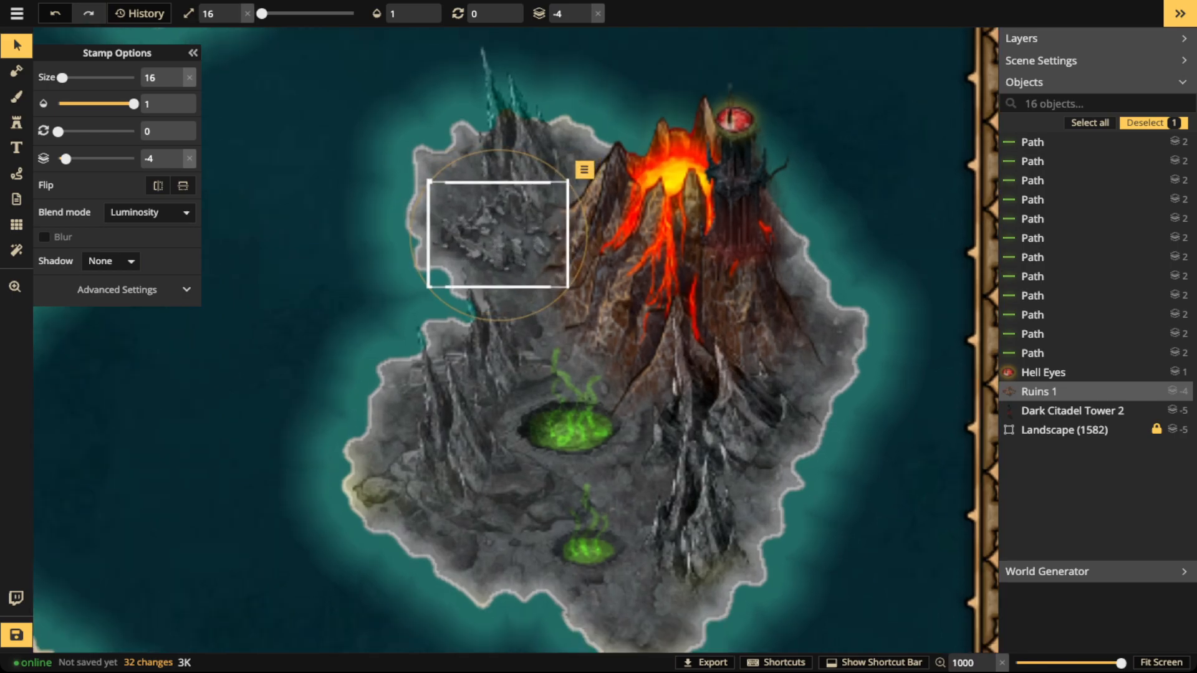
key("Escape")
Step: Move the Dark Citadel tower and its Hell Eyes stamp together up behind the volcano's crater and scale them to 10
scroll(341, 157, "down", 2)
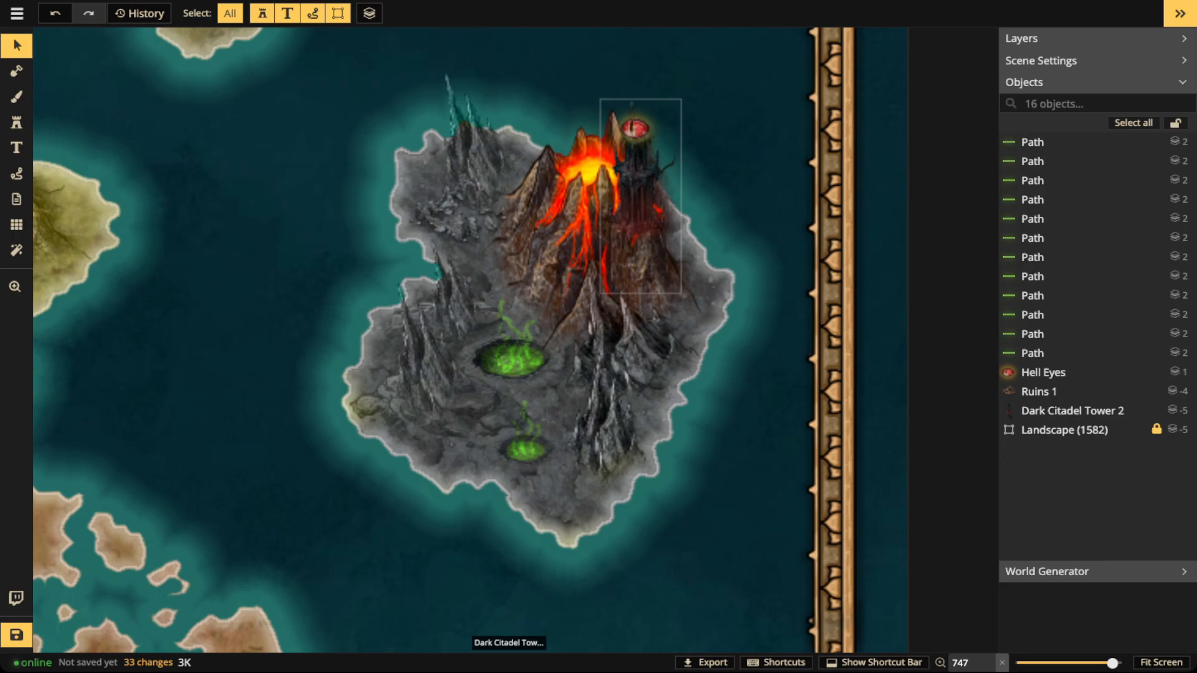
left_click(640, 193)
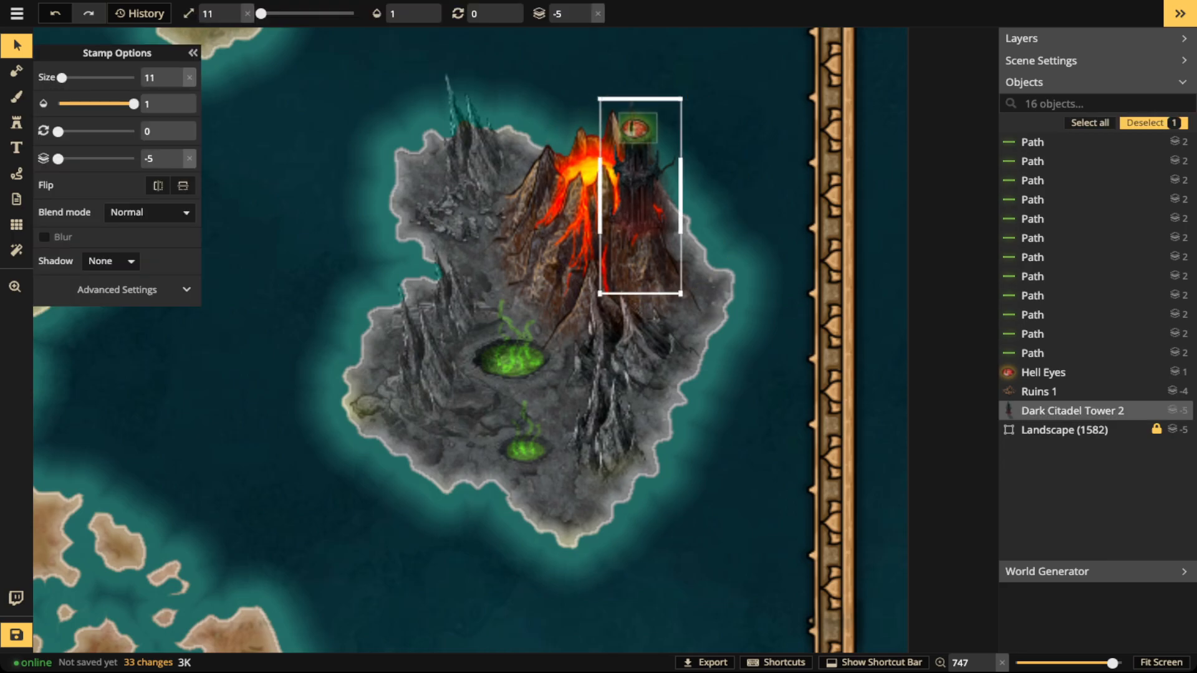
left_click(637, 128, "shift")
left_click_drag(638, 134, 620, 54)
left_click_drag(671, 216, 667, 206)
left_click_drag(625, 81, 625, 80)
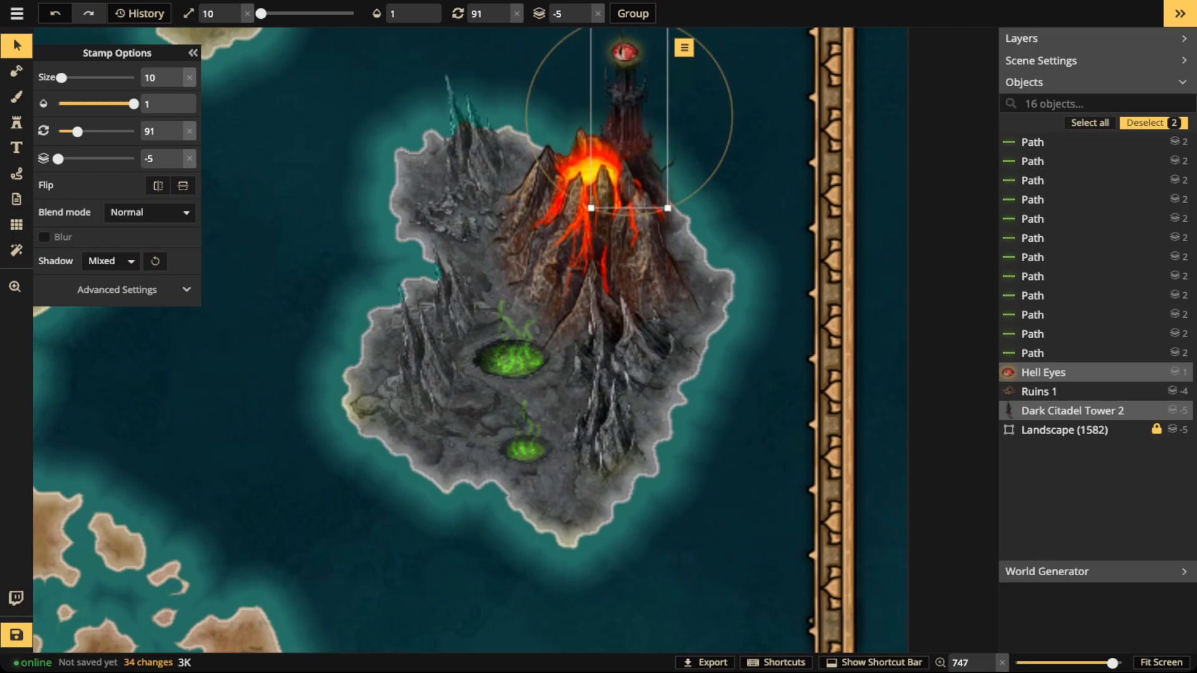
key("Escape")
scroll(555, 489, "down", 2)
scroll(598, 198, "up", 3)
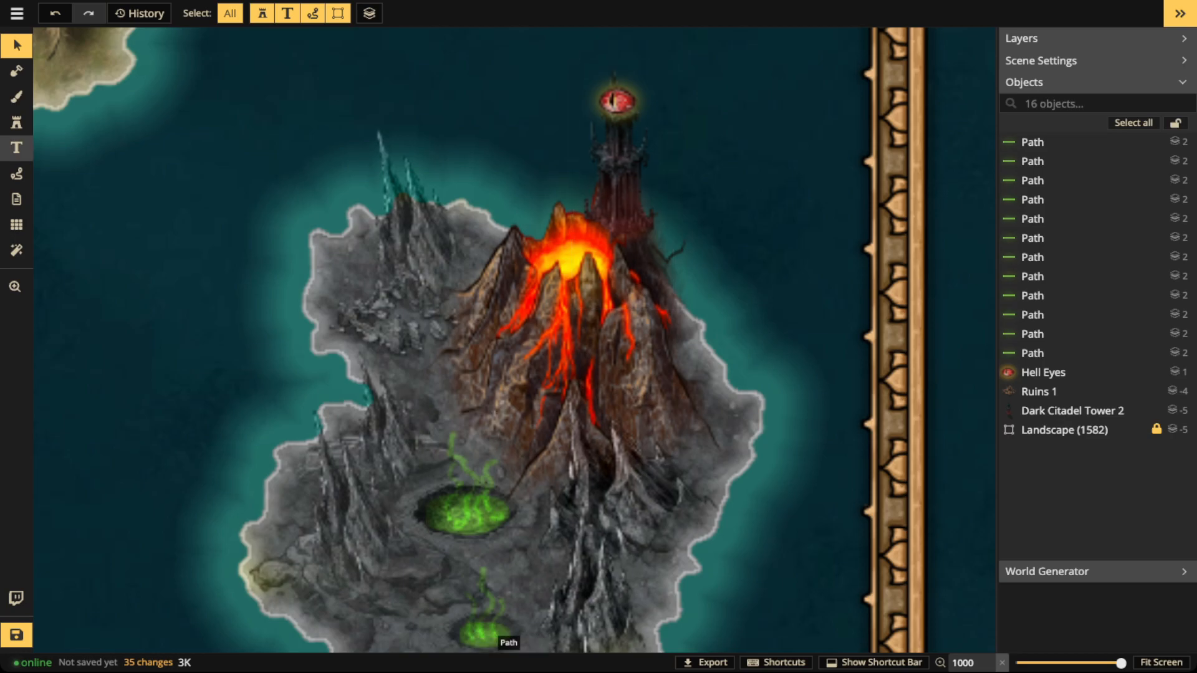
Step: Set the free-draw path colour to pure red and slightly raise its shadow blur
left_click(16, 173)
left_click(84, 248)
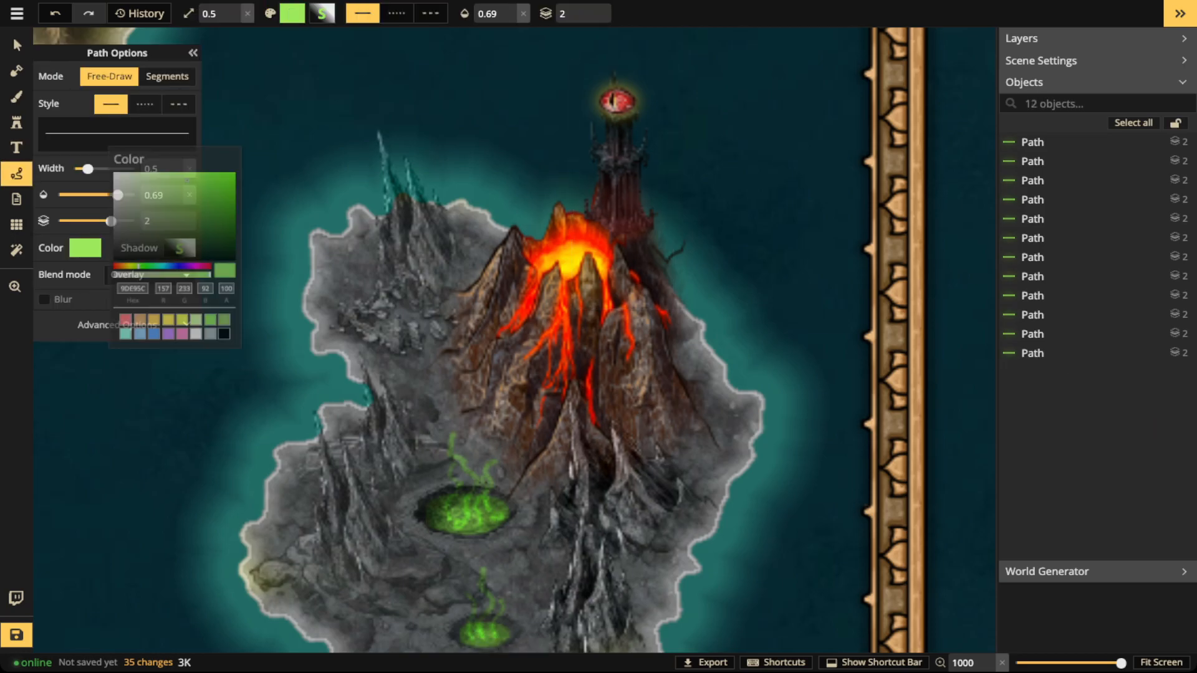
left_click(127, 325)
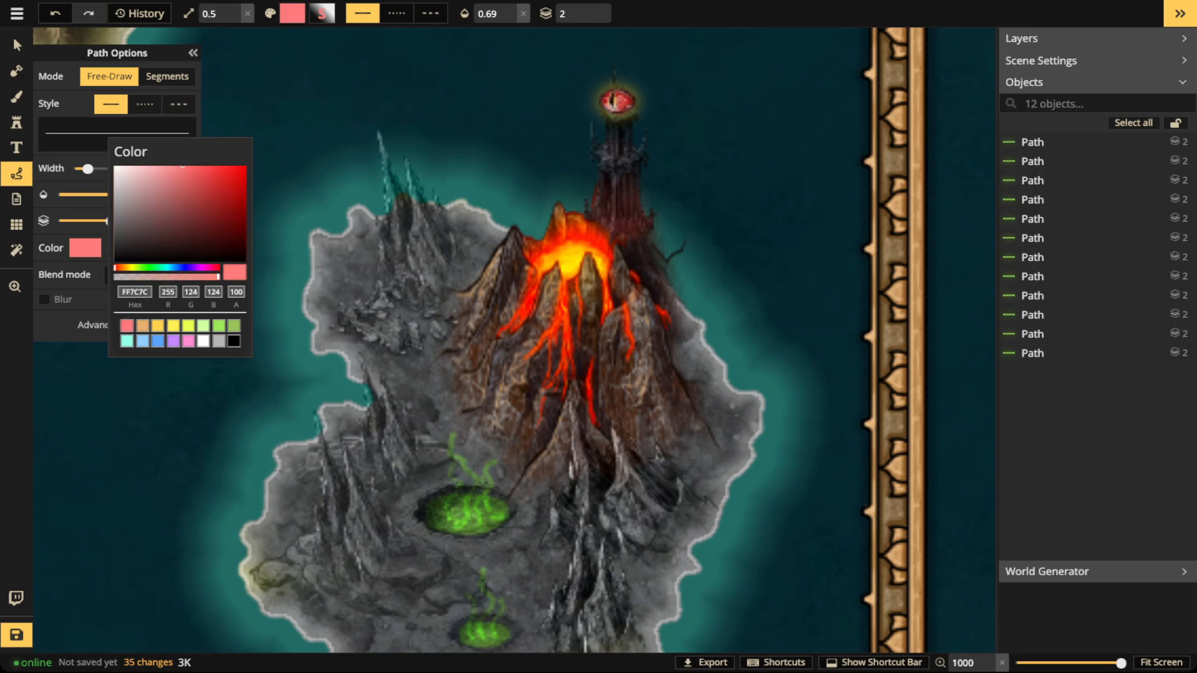
left_click(244, 167)
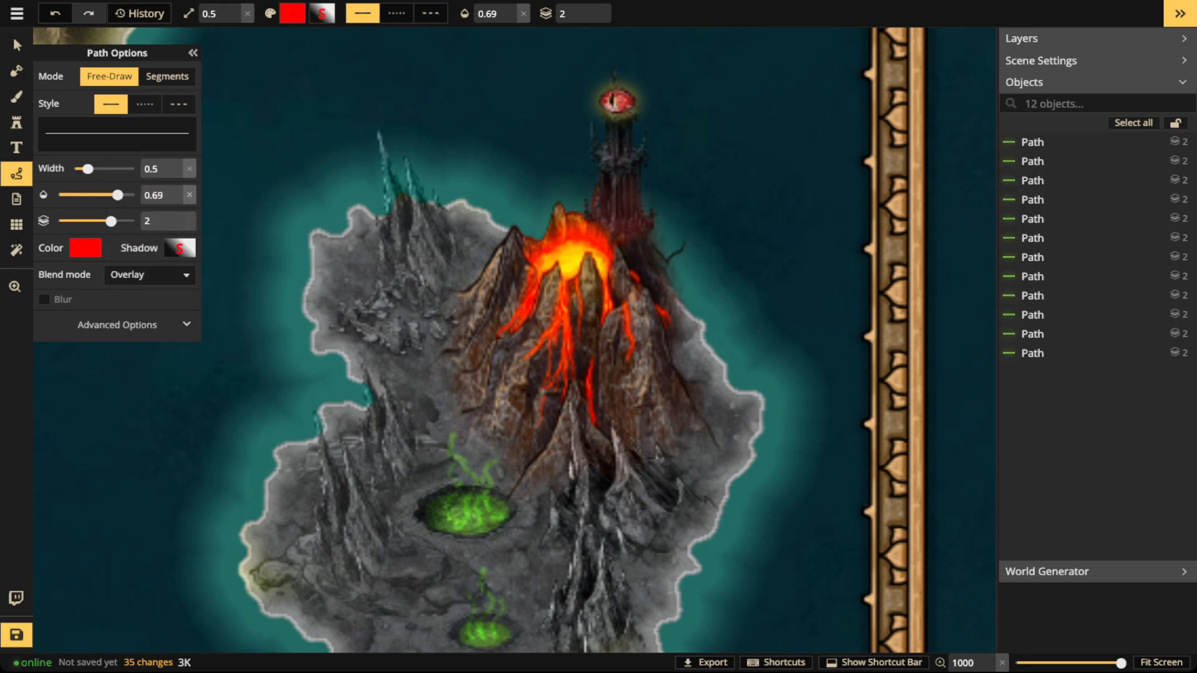
left_click(179, 248)
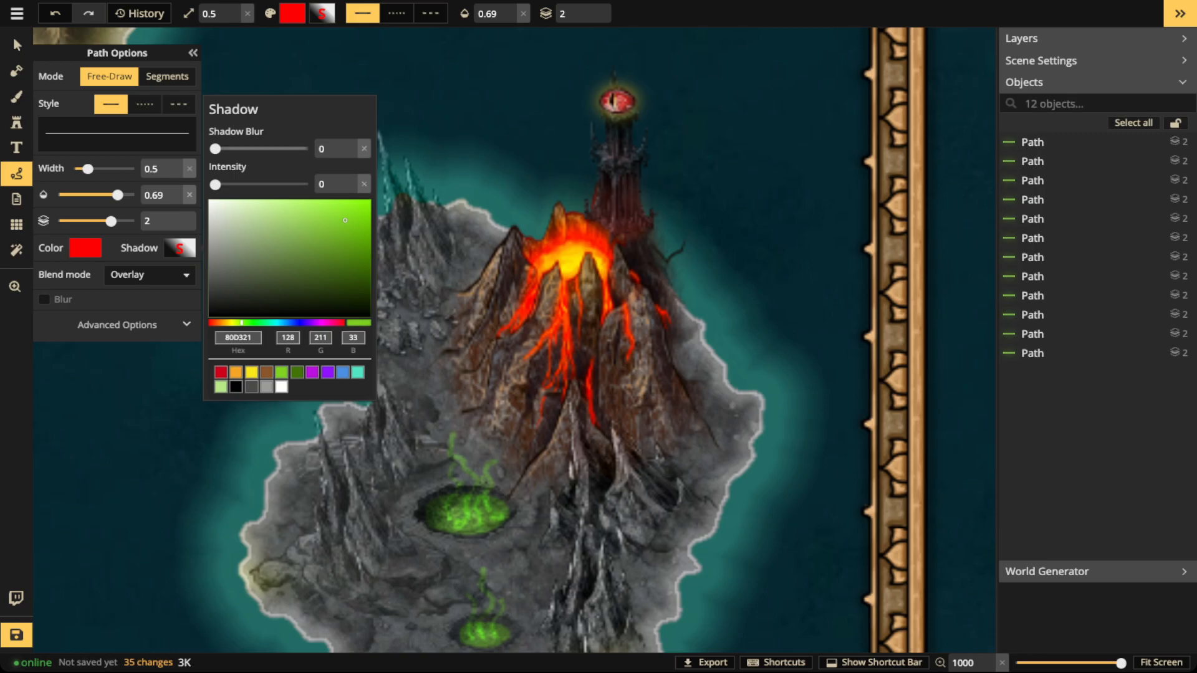
left_click_drag(215, 149, 228, 148)
key("Escape")
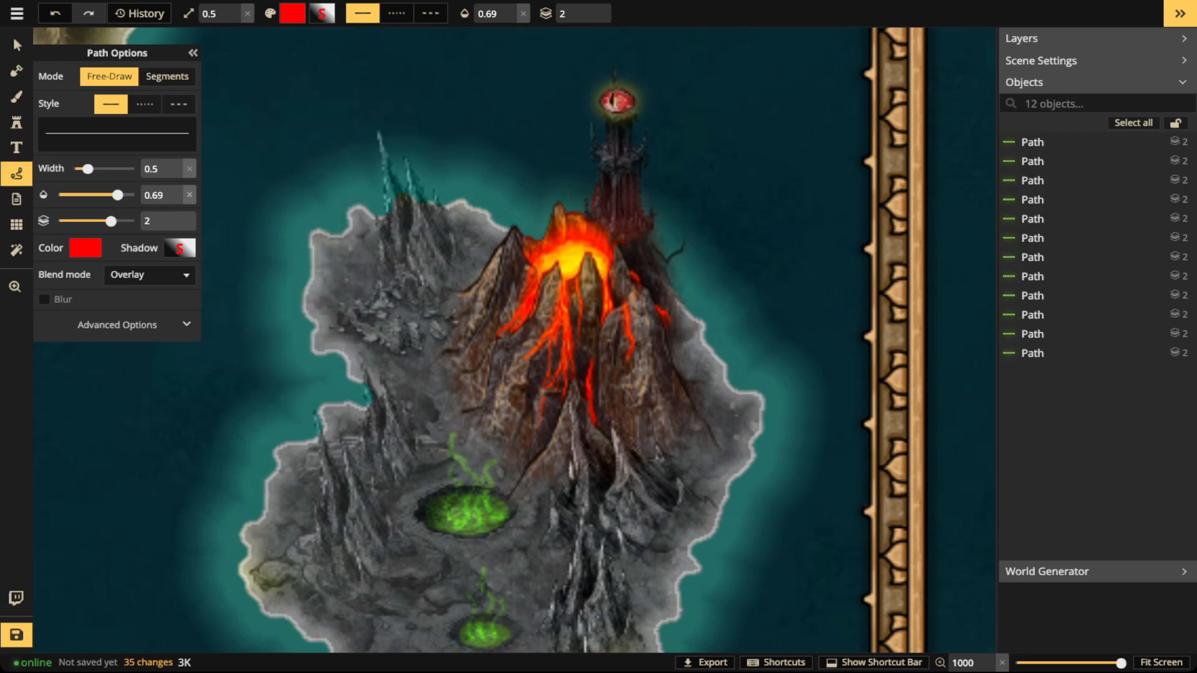
Step: Set the path layer to 3 and free-draw a red glow stroke down the west side of the tower
left_click(591, 9)
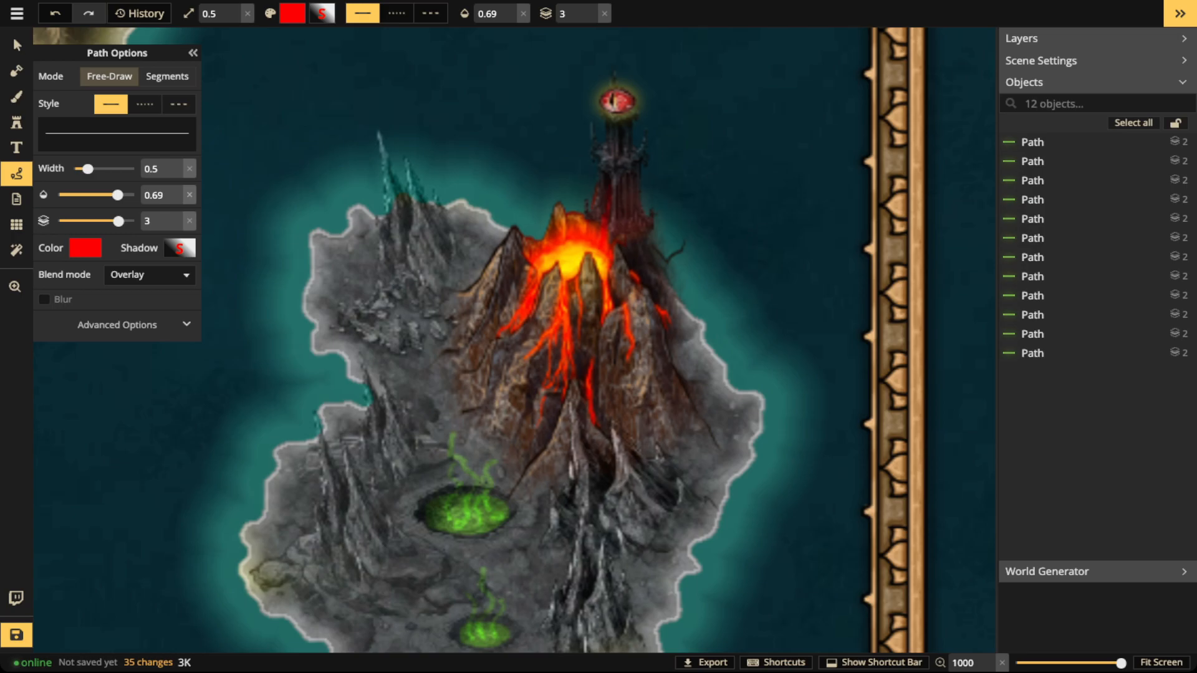
left_click_drag(609, 178, 600, 232)
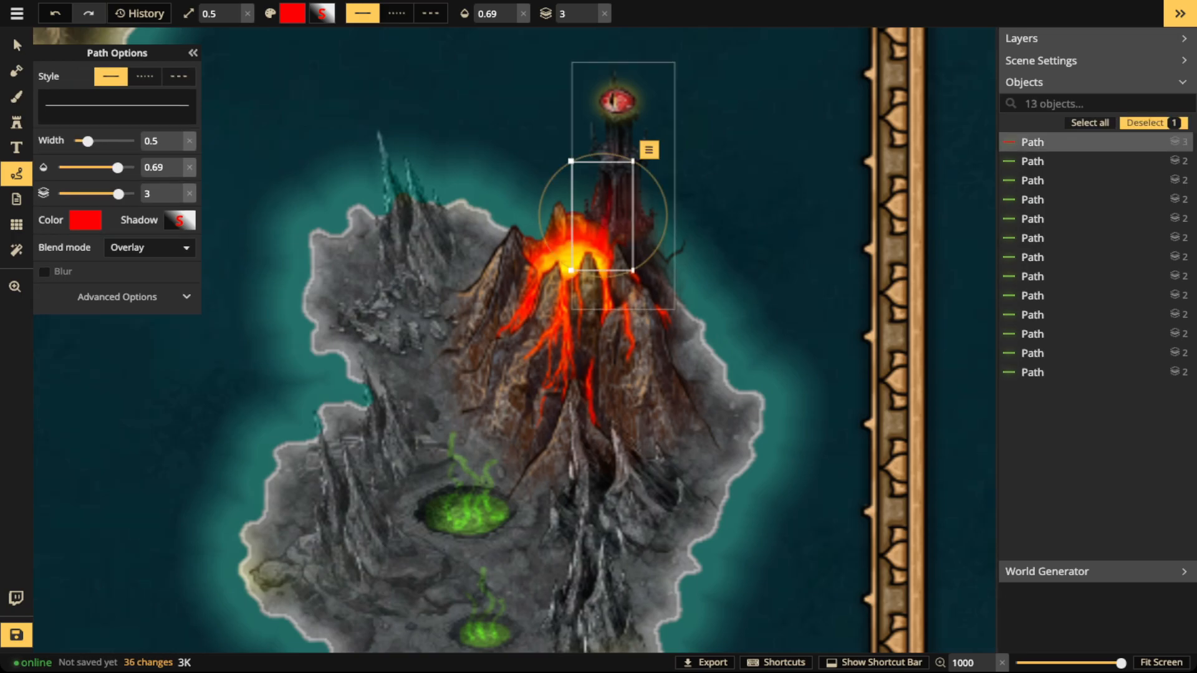
key("Escape")
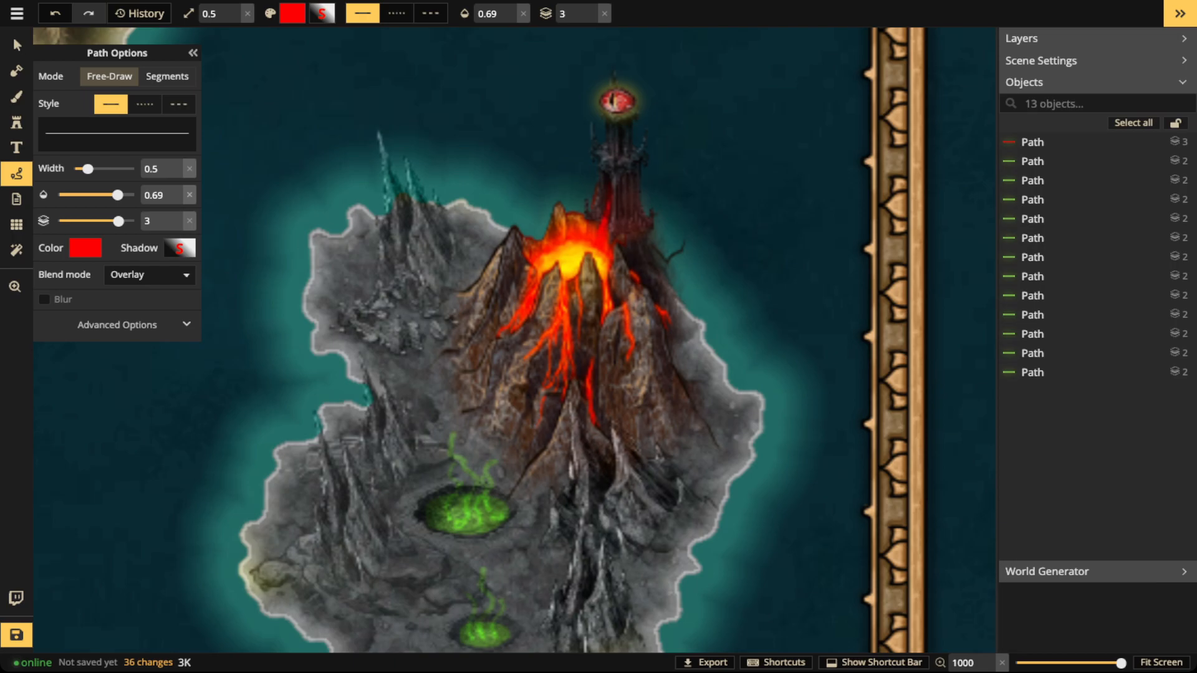
Step: Try a second red glow stroke down the east side of the tower and undo it
left_click_drag(627, 184, 635, 225)
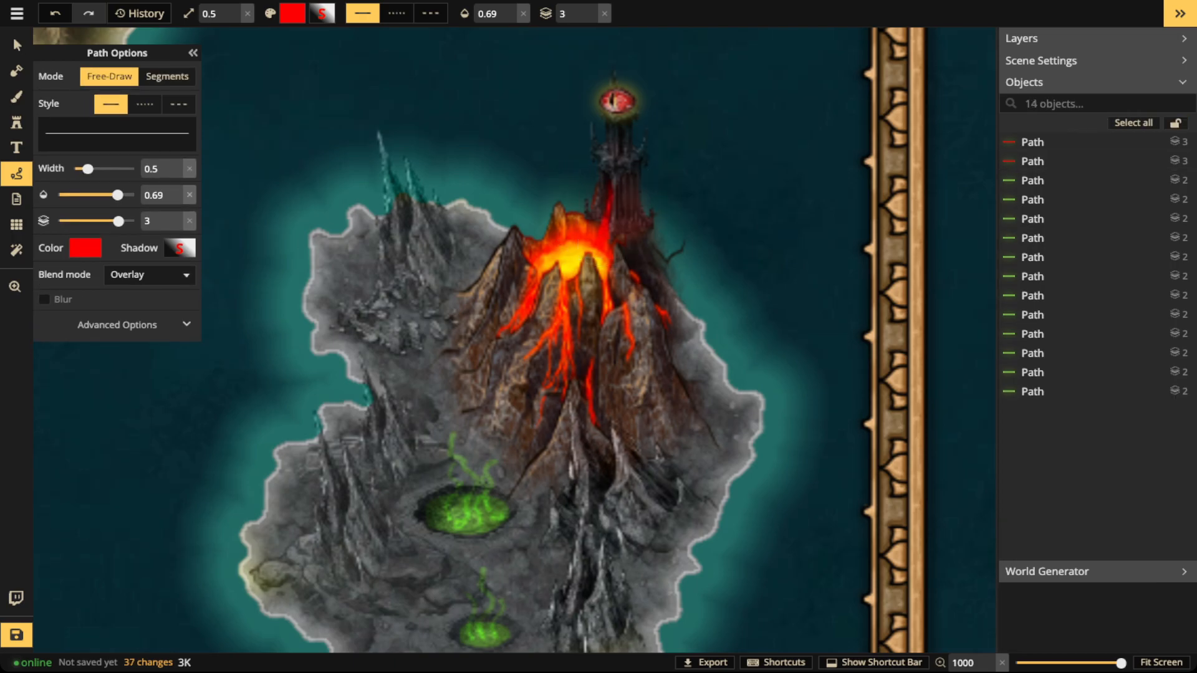
left_click(13, 36)
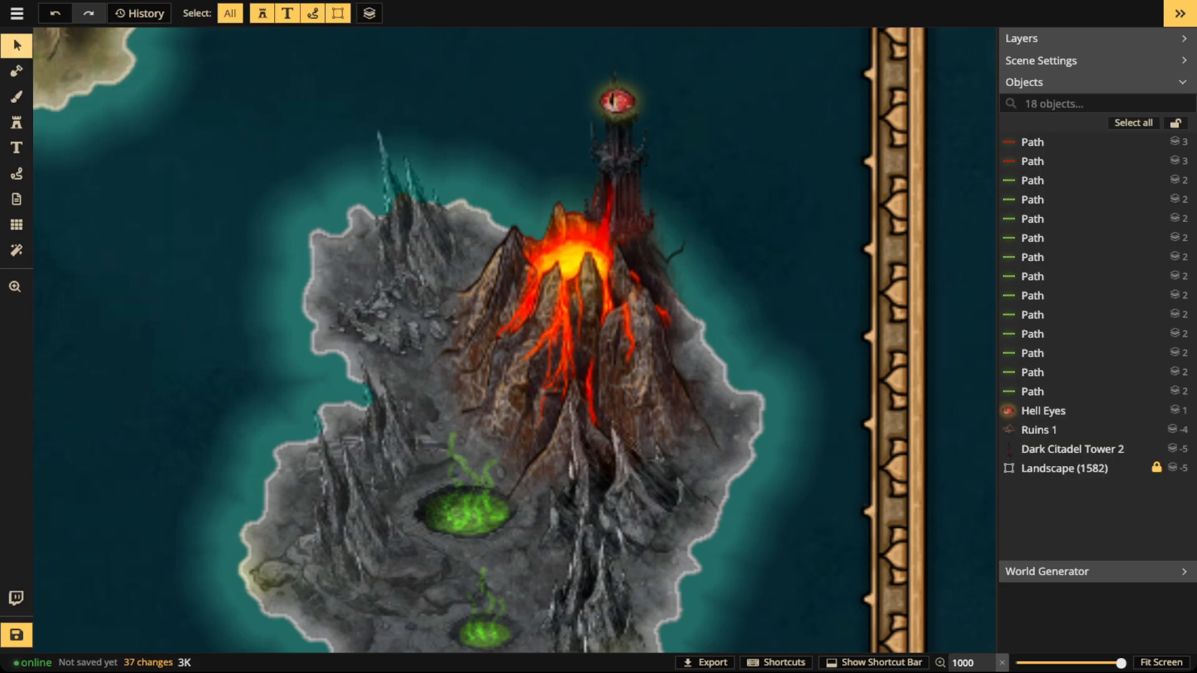
key("ctrl+z")
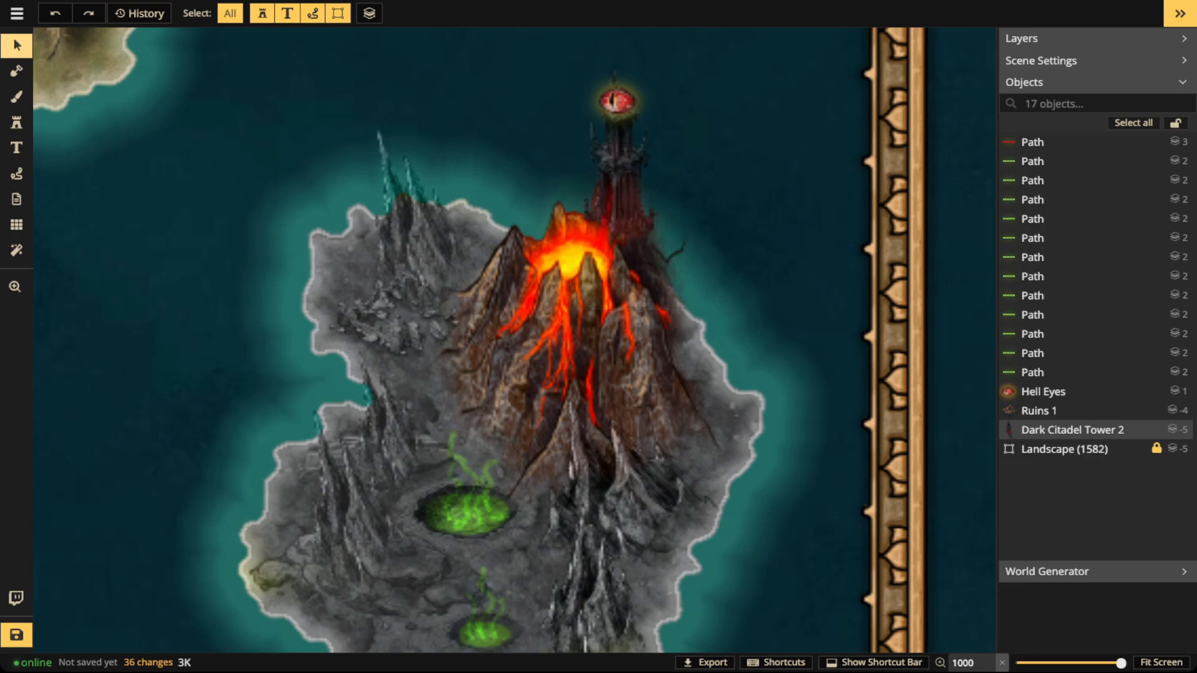
scroll(602, 286, "down", 2)
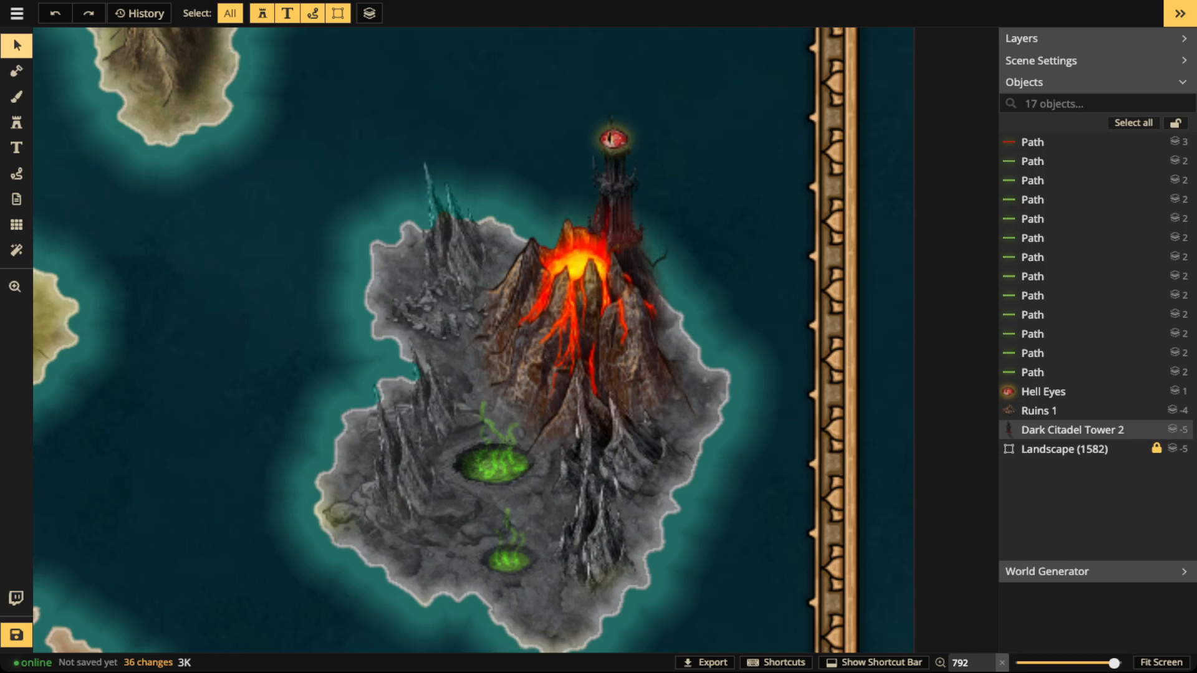
scroll(682, 271, "up", 2)
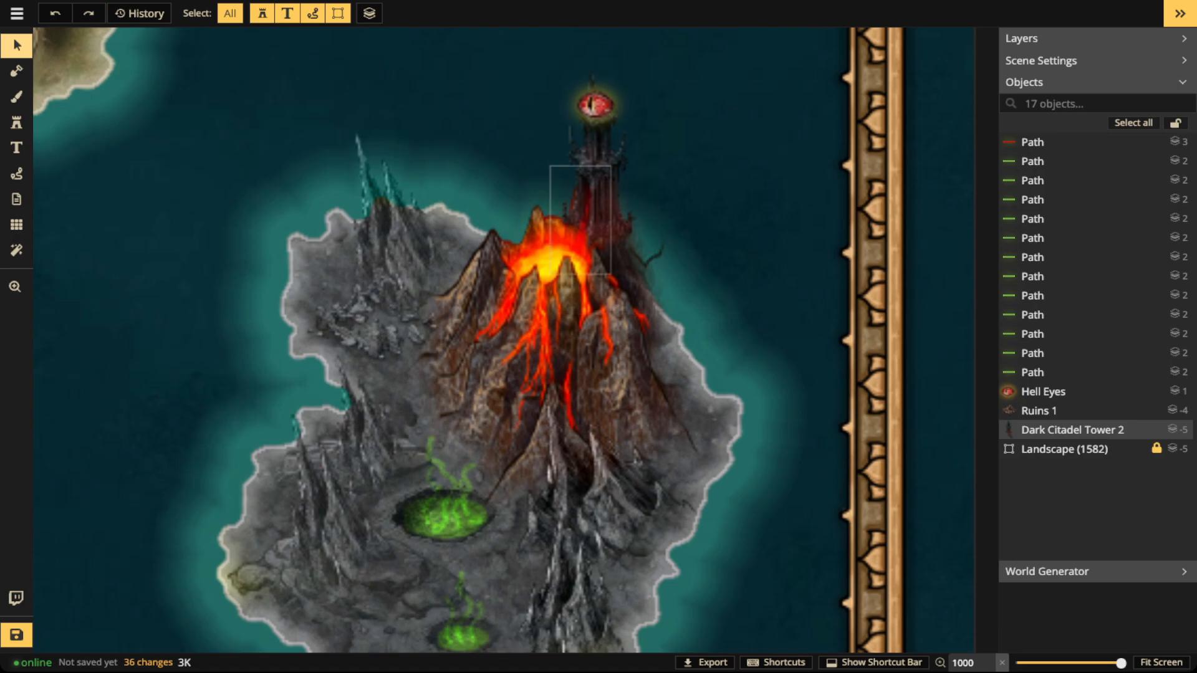
Step: Examine the volcano island with its eye tower, ruins and green pools from farther out and close up
scroll(356, 255, "down", 1)
scroll(524, 371, "down", 3)
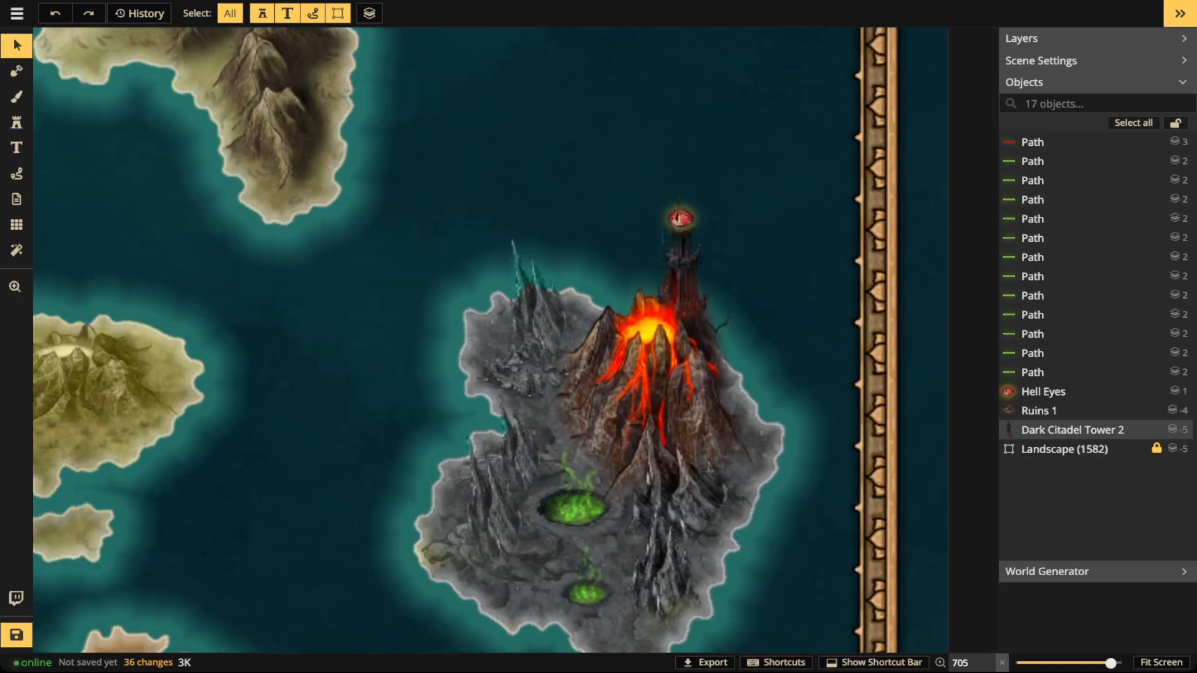
scroll(523, 371, "down", 1)
scroll(524, 381, "up", 3)
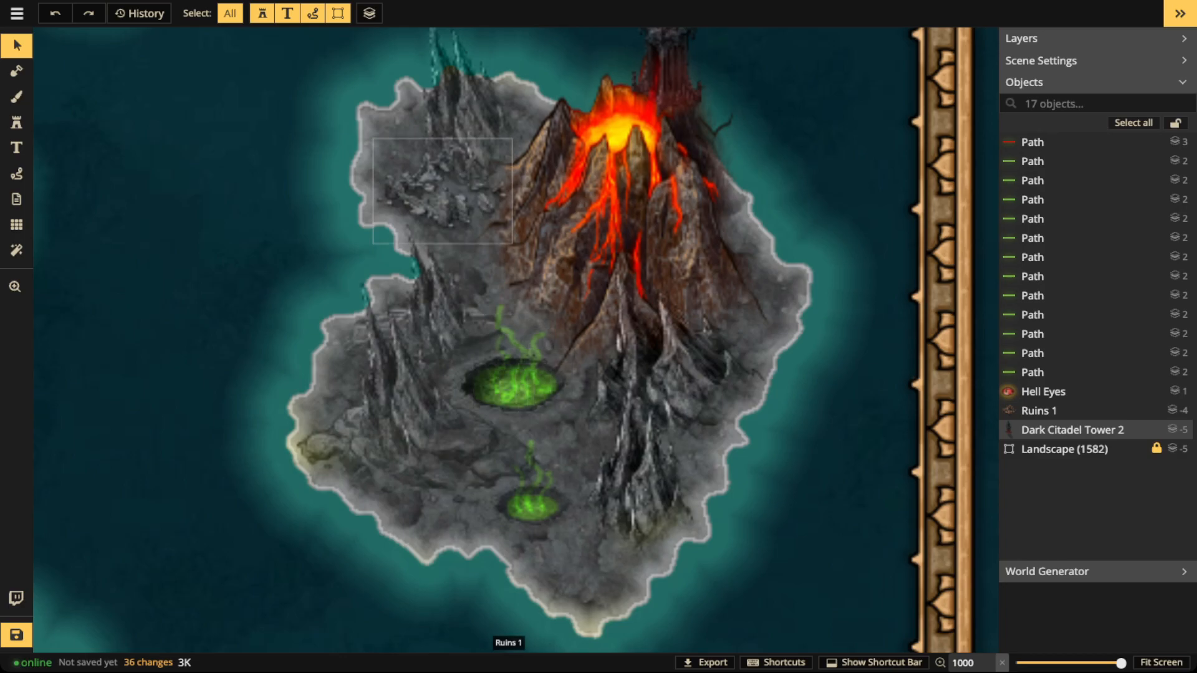
key("space")
left_click_drag(671, 112, 644, 229)
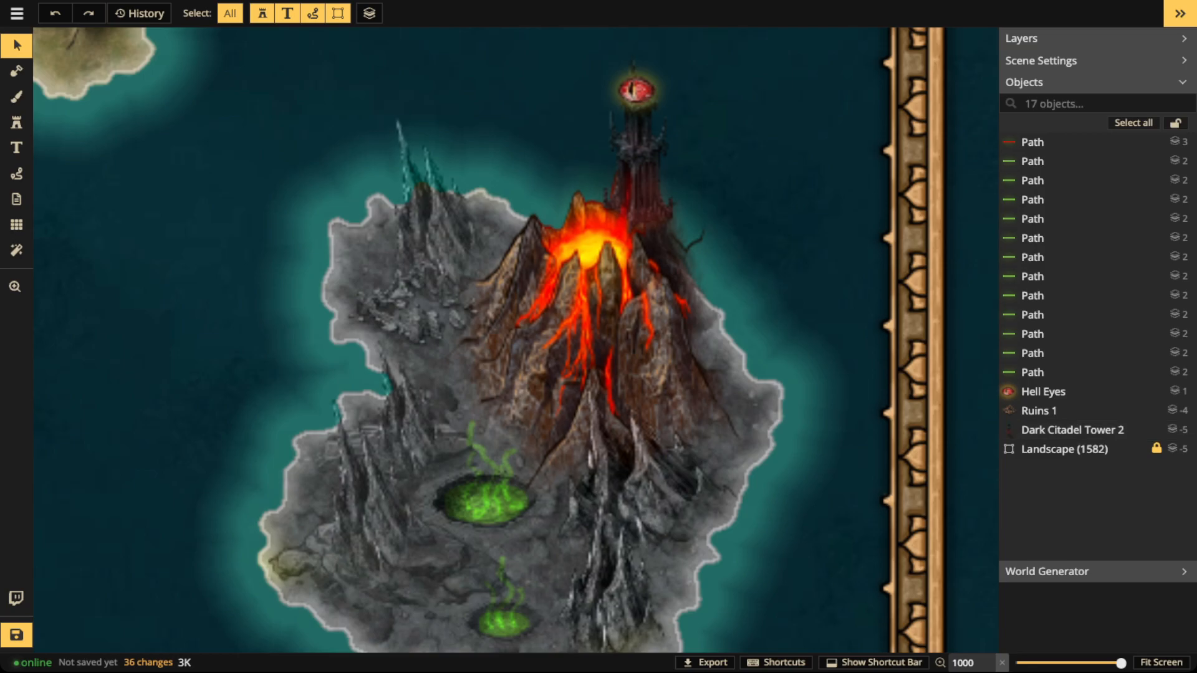
scroll(531, 220, "down", 2)
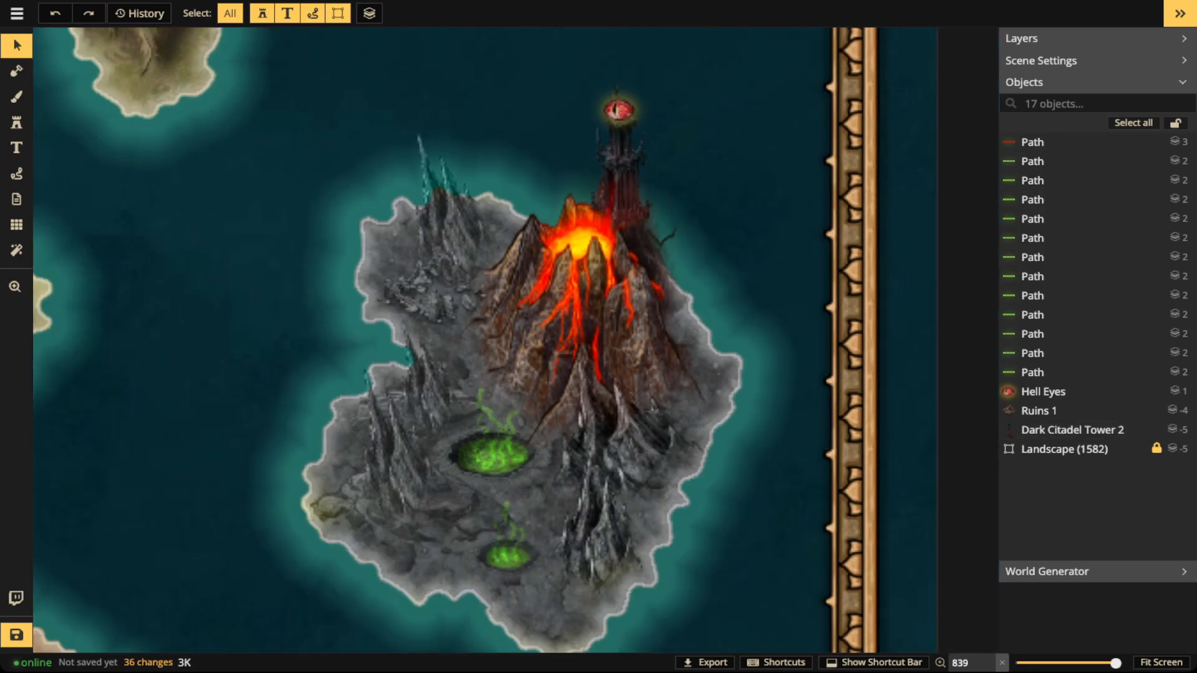
Step: Search the stamp catalog for "explo" and extend the search to all styles
left_click(17, 123)
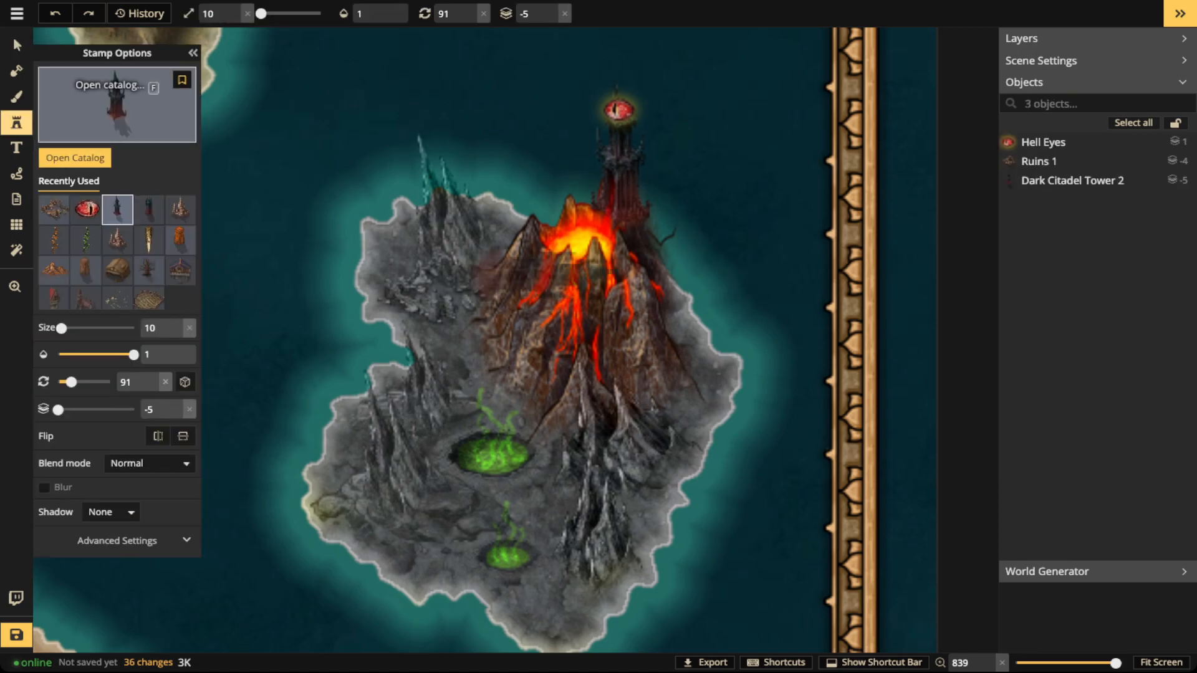
left_click(58, 154)
key("ctrl+a")
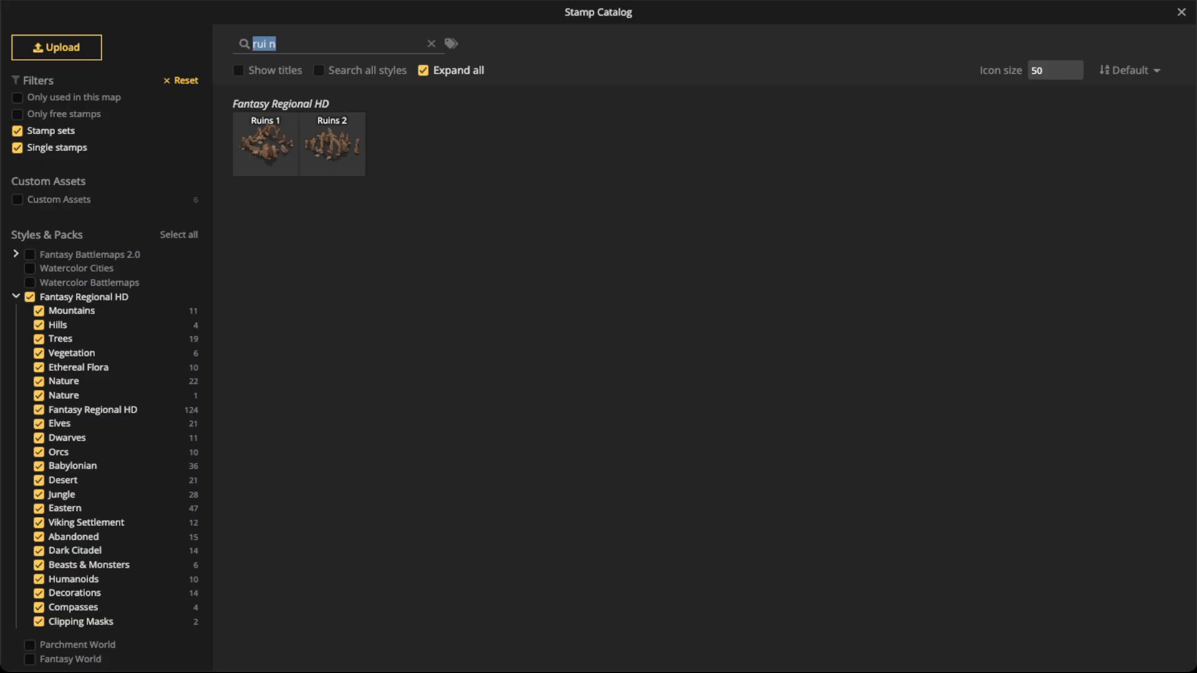
key("BackSpace")
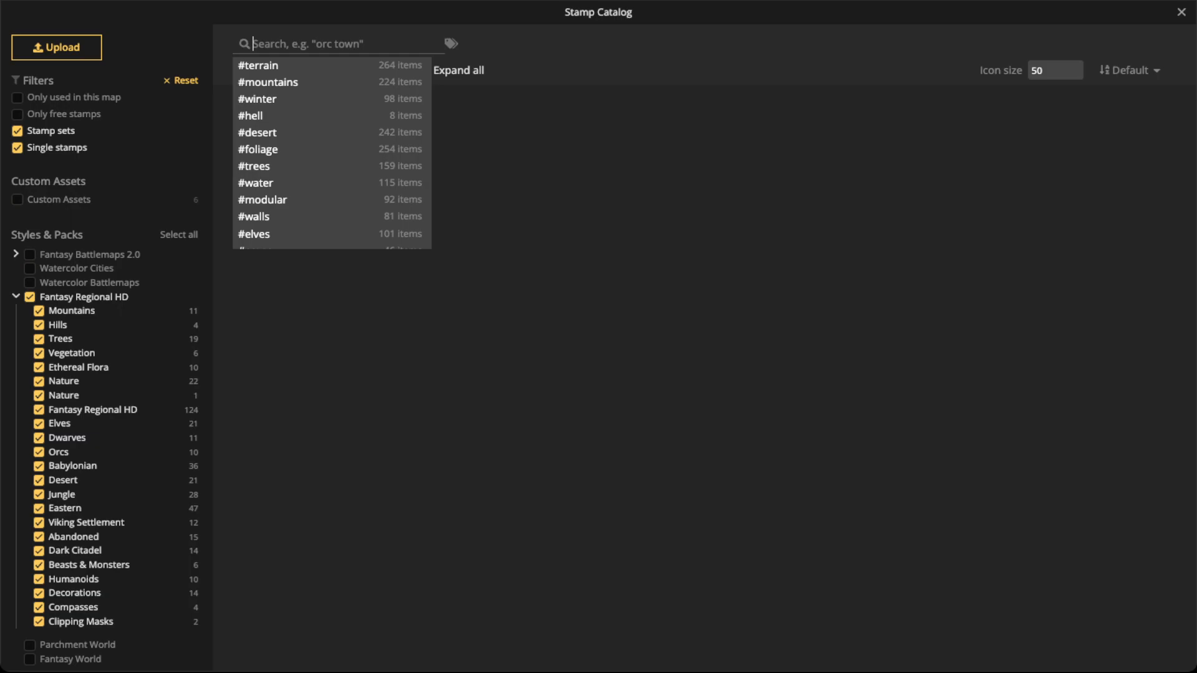
type("explo")
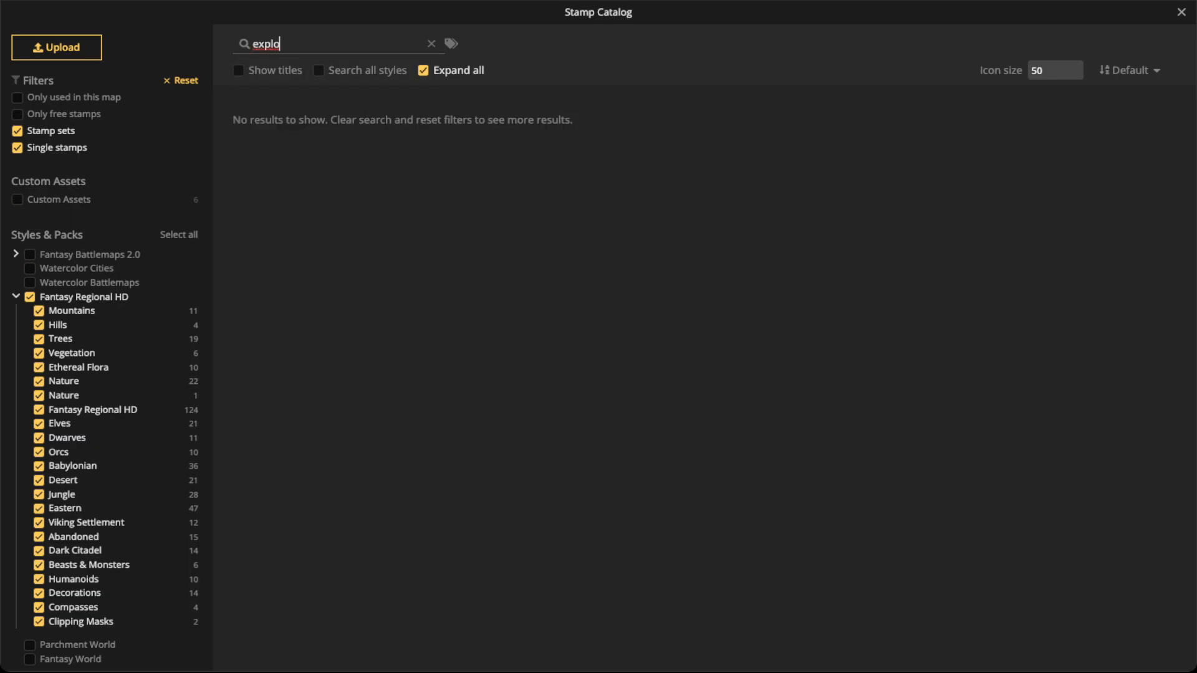
left_click(318, 70)
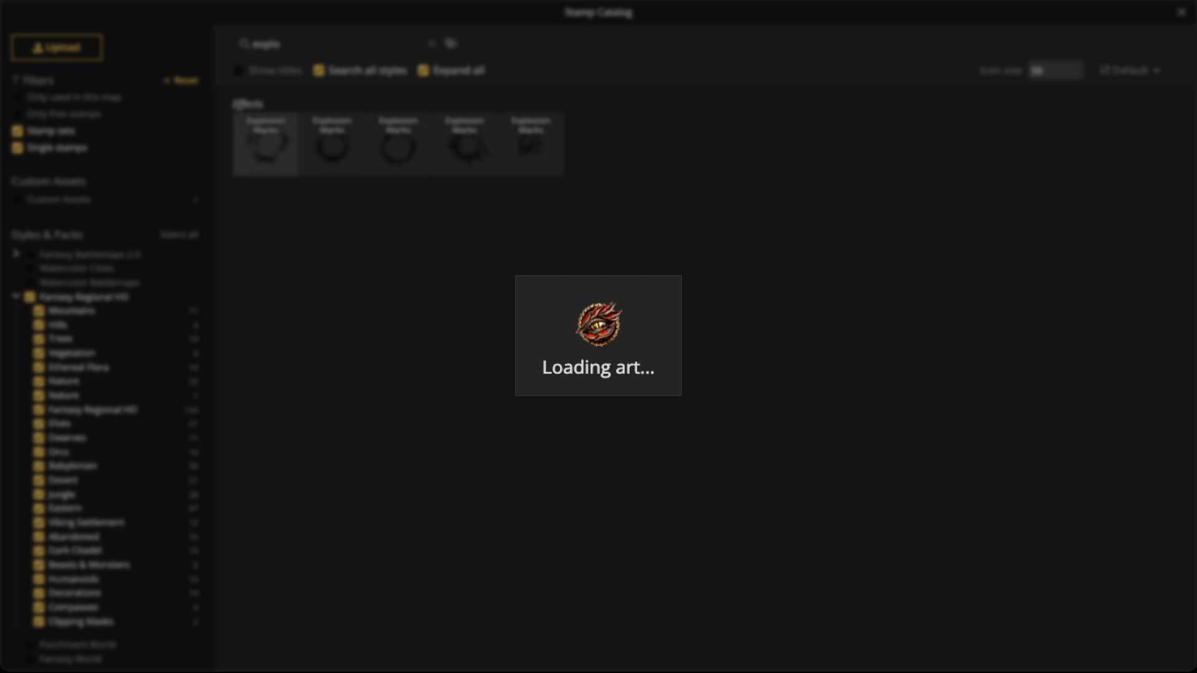
Step: Find the red ring effect by searching the stamps for "spell" and place it at size 30 around the tower's eye
key("ctrl+a")
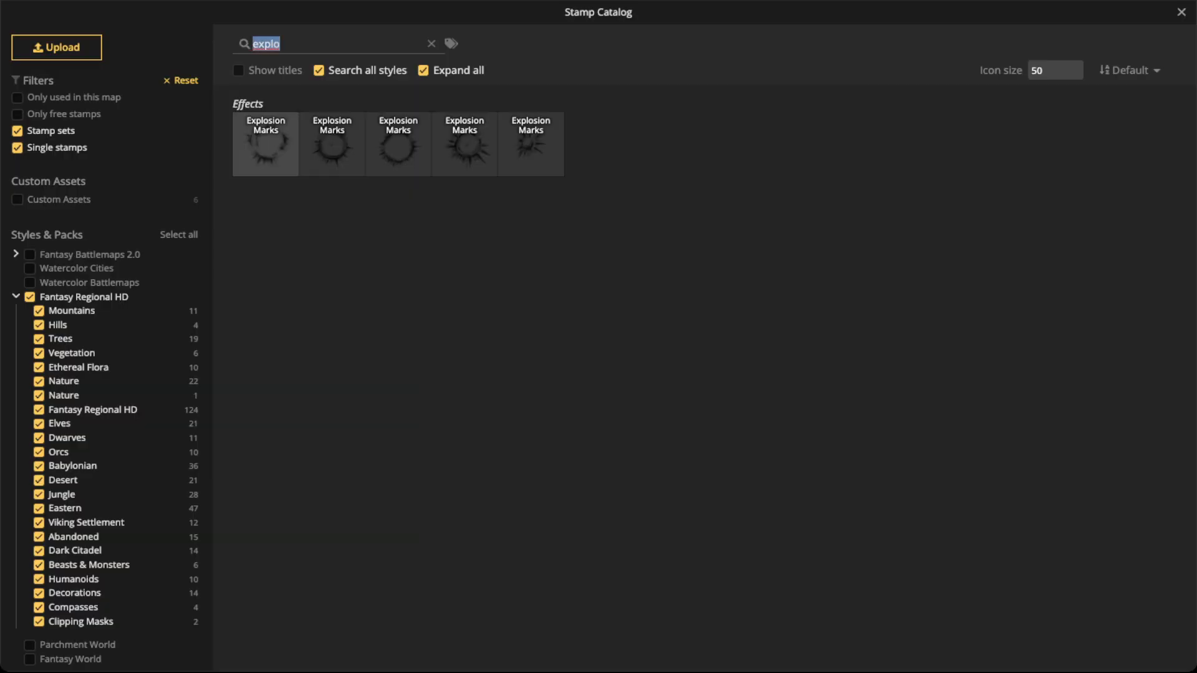
type("spell")
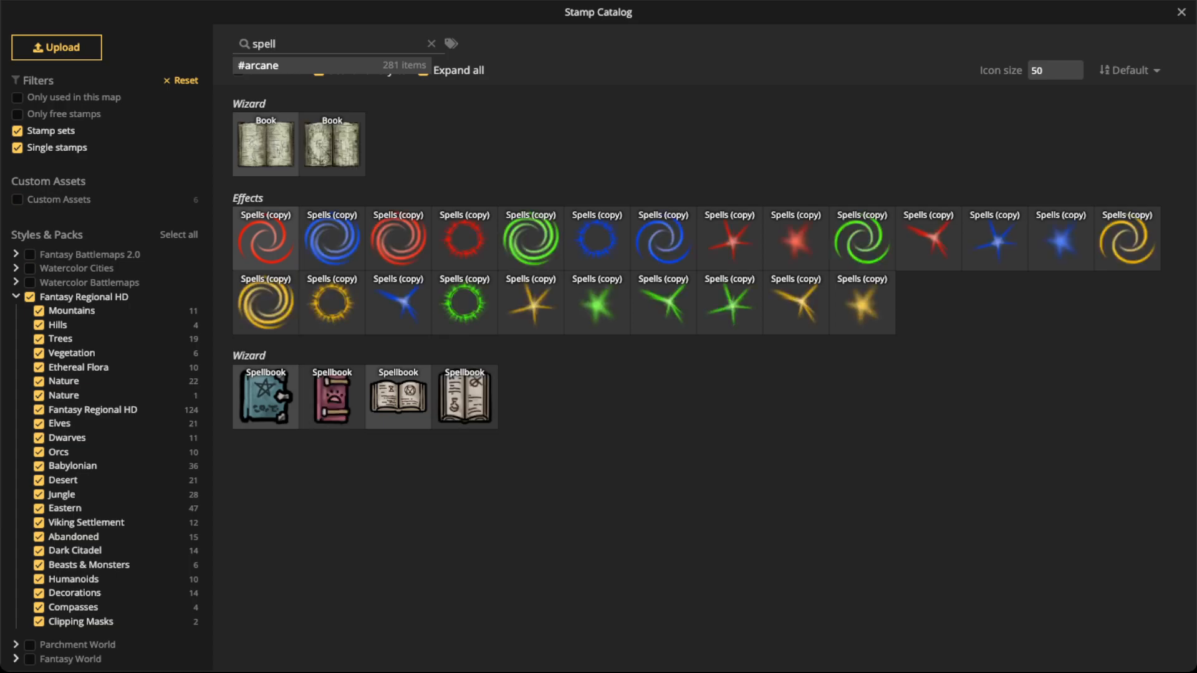
left_click(465, 239)
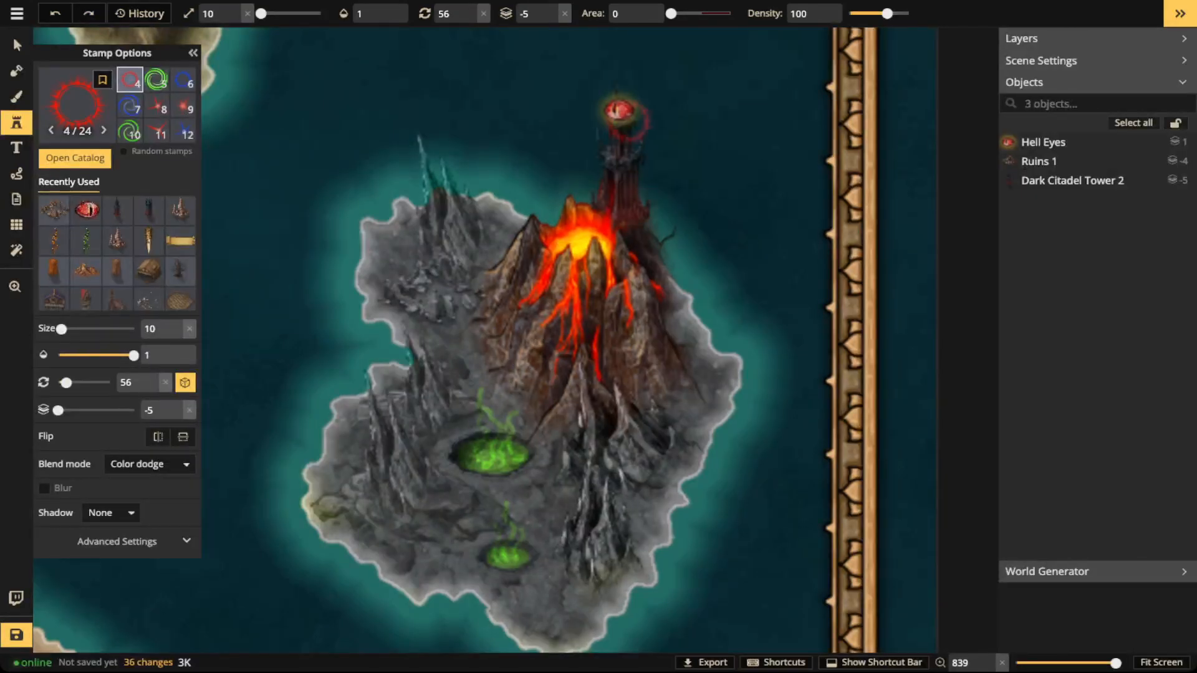
scroll(621, 109, "up", 4)
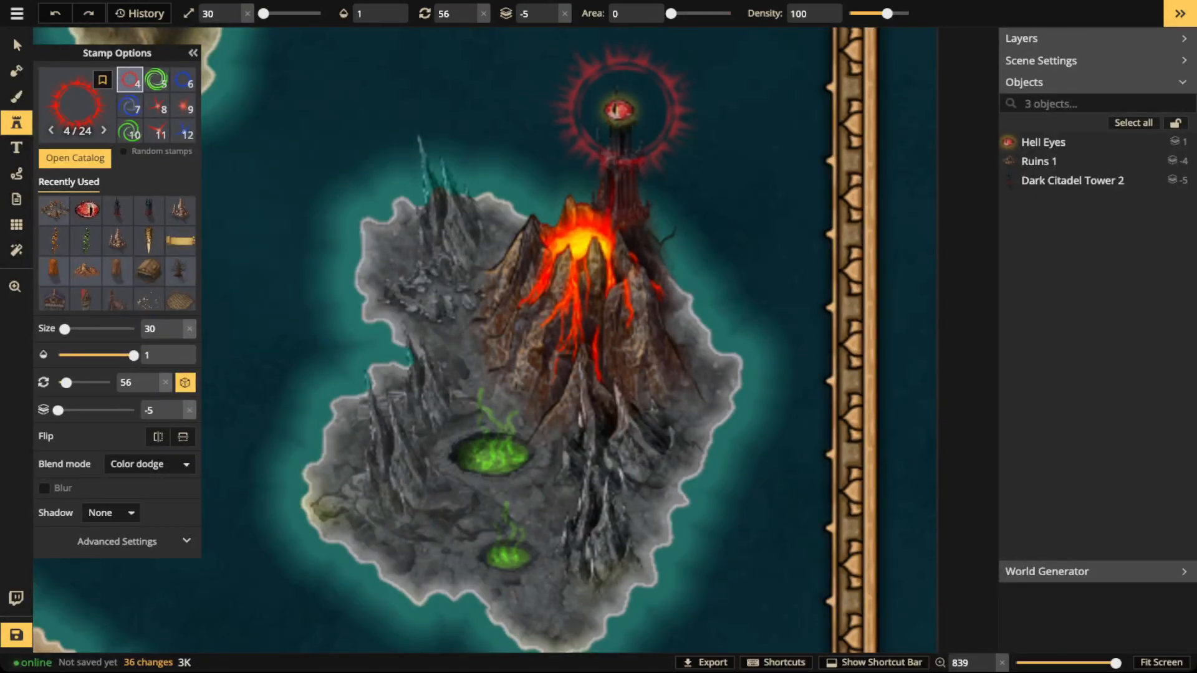
left_click(619, 109)
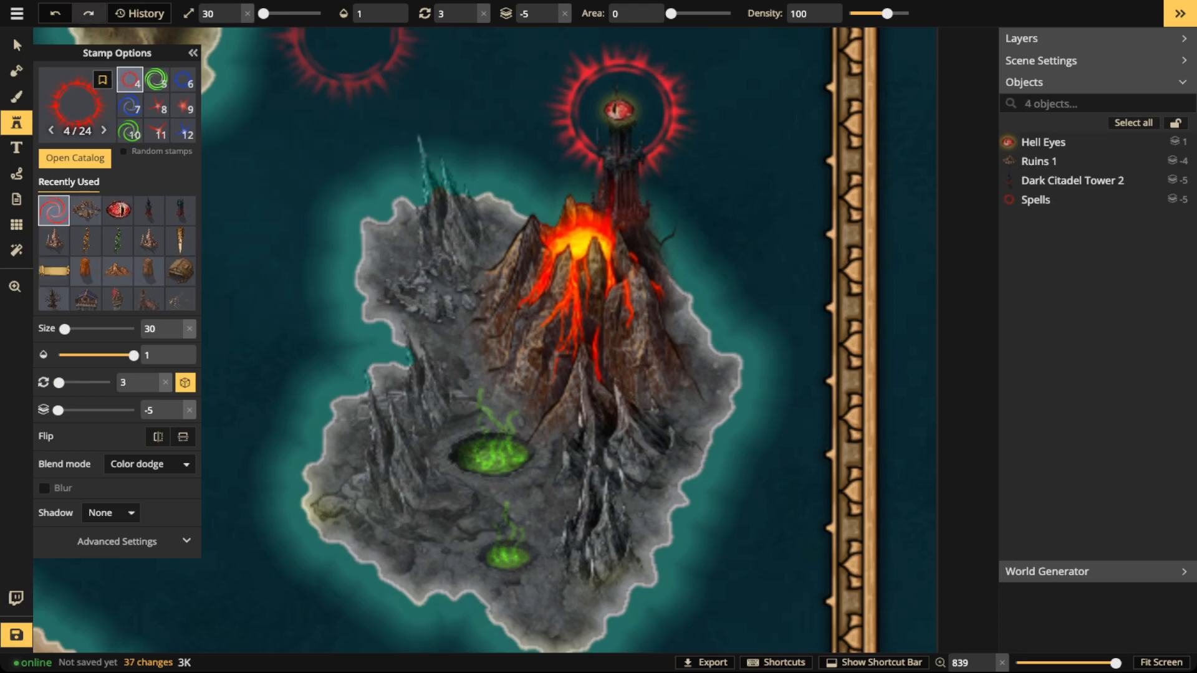
Step: Move the red spell ring to layer 0, lower its opacity to 0.56 and reduce its size to 20
left_click(17, 46)
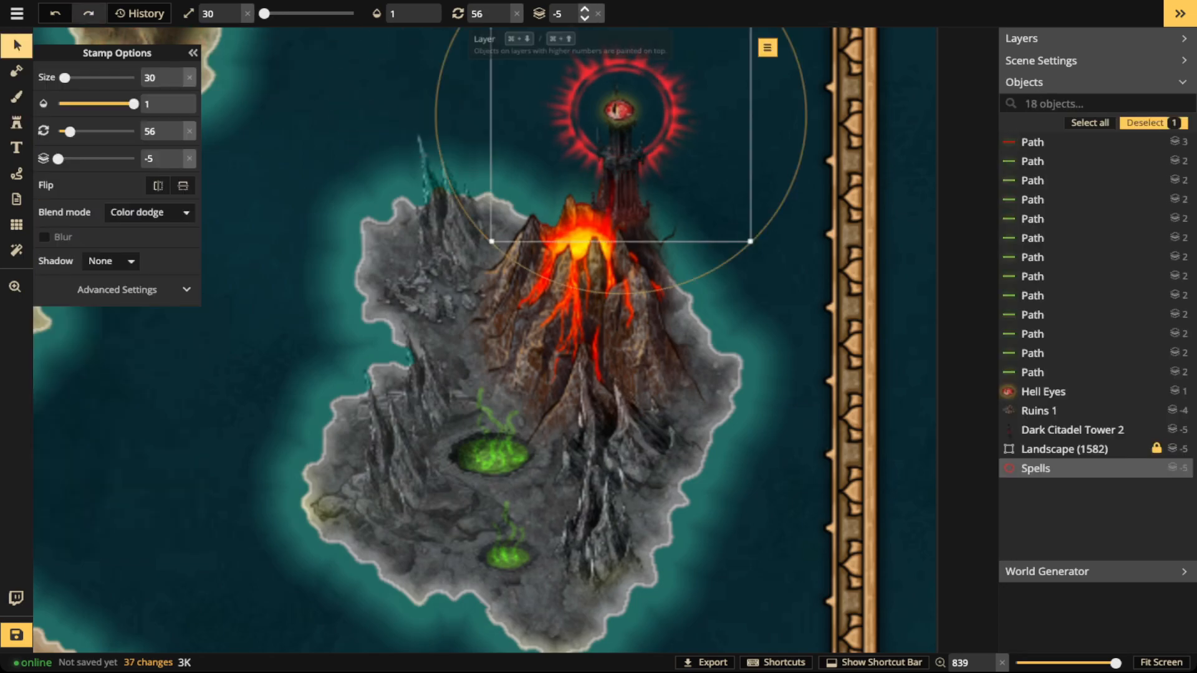
left_click(598, 13)
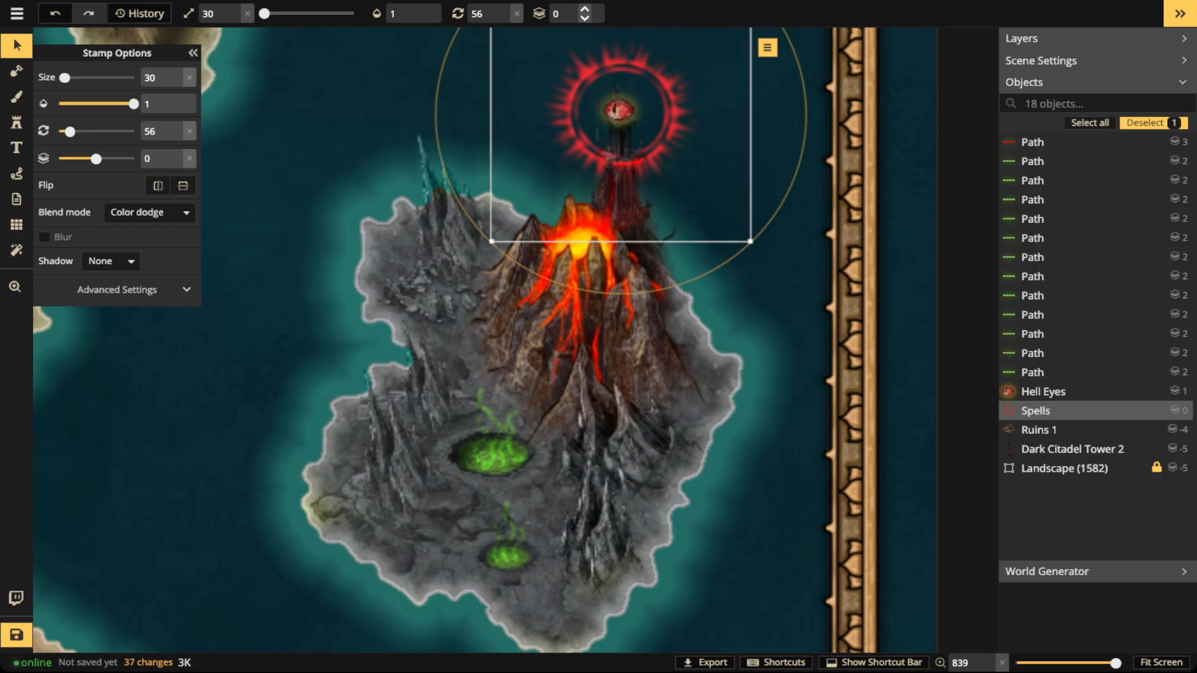
left_click_drag(133, 103, 62, 77)
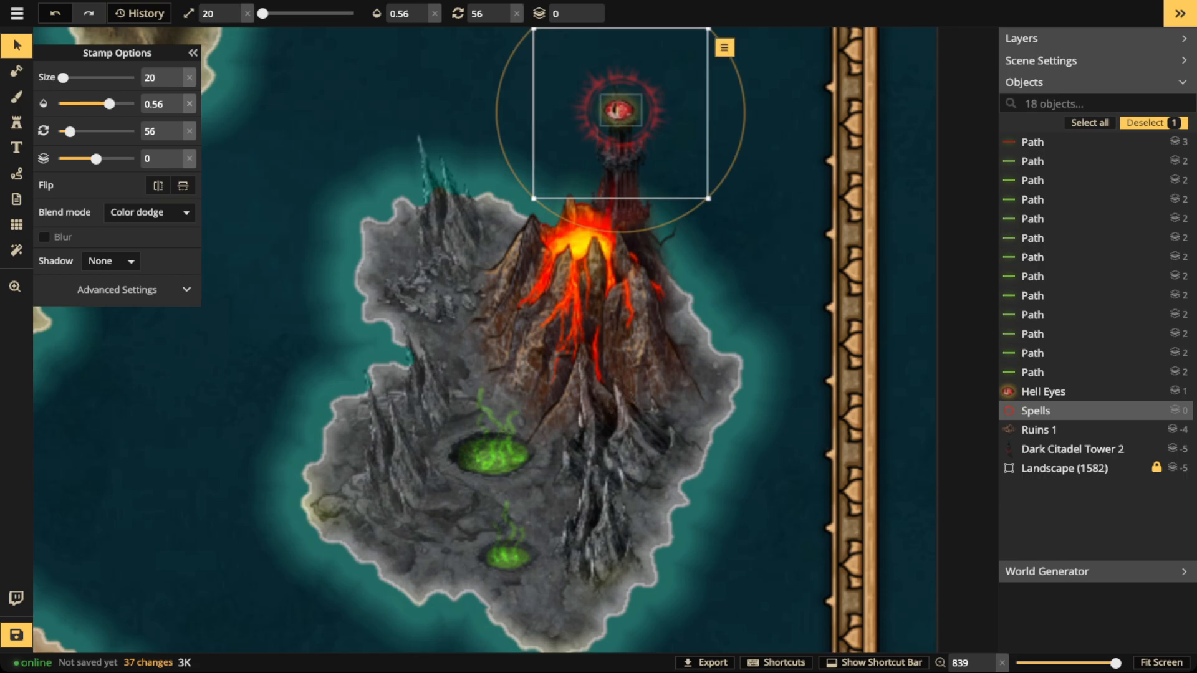
Step: Change the Hell Eyes stamp's shadow colour to a paler red and deselect the stamp
left_click(619, 111)
left_click(183, 261)
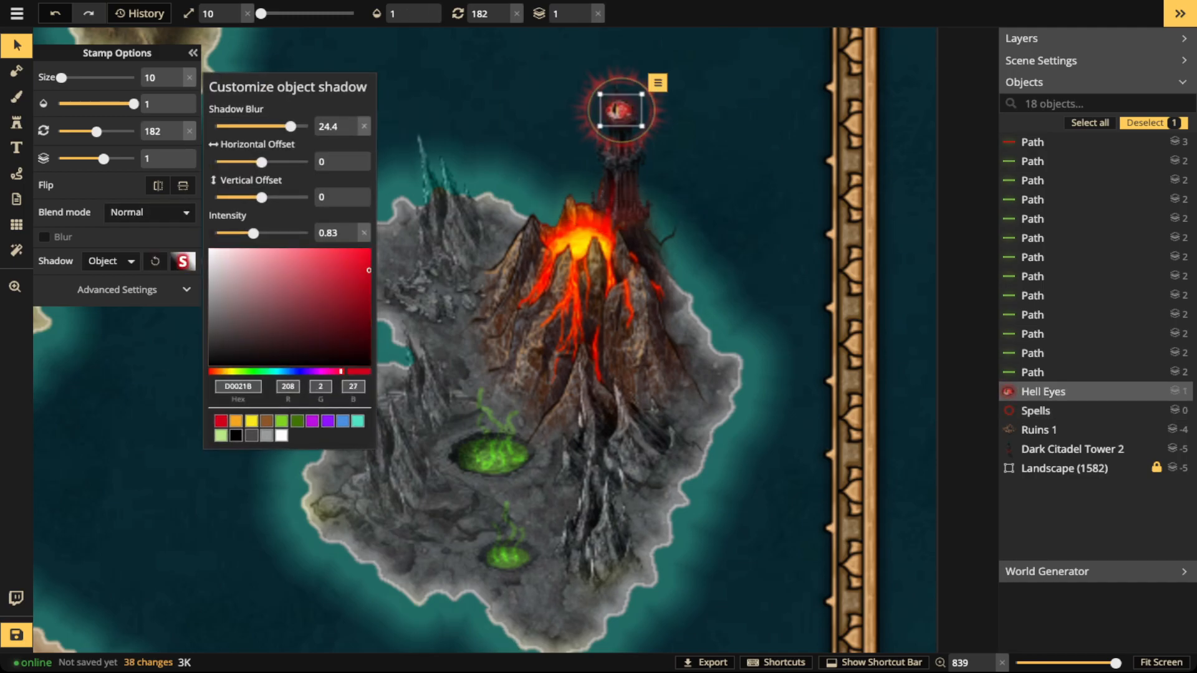
left_click(280, 272)
left_click(280, 257)
left_click(289, 257)
left_click(296, 252)
key("Escape")
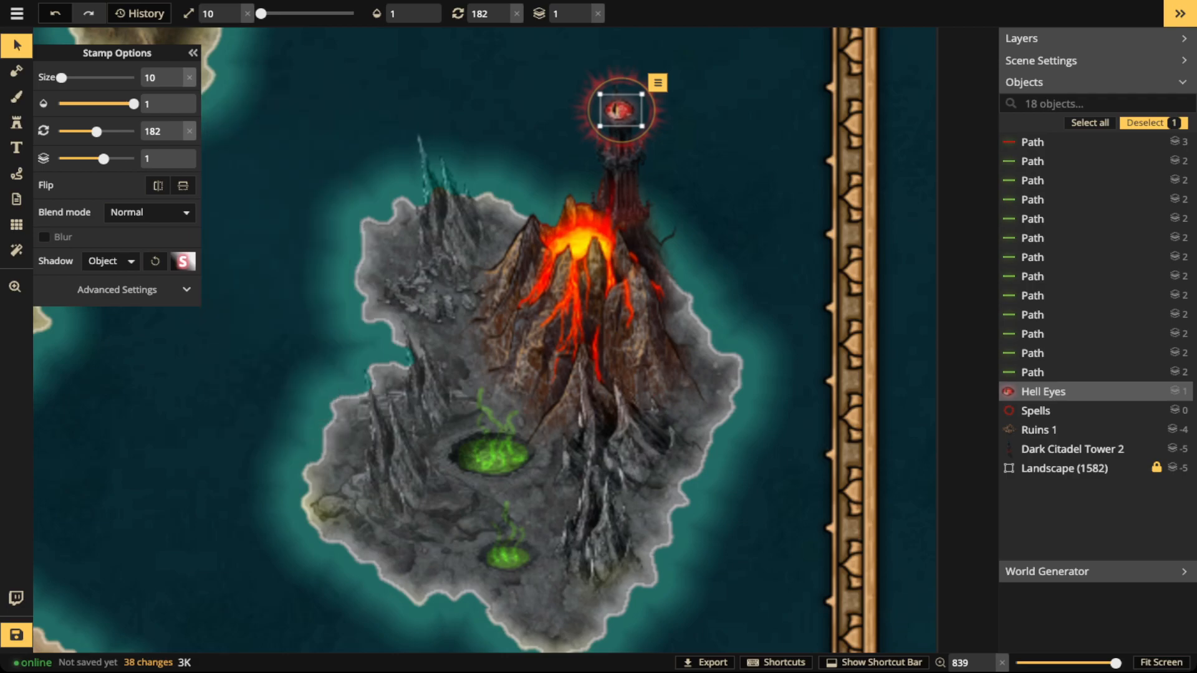
key("Escape")
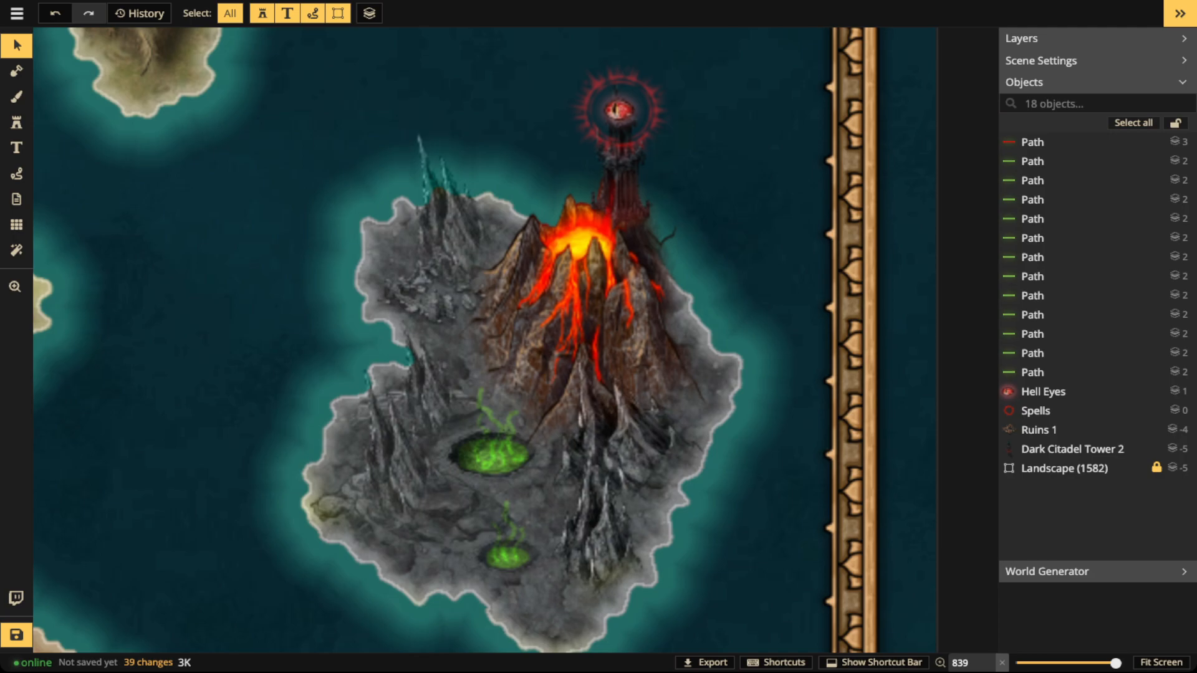
Step: Check the finished volcano island among its neighbouring lands and save the map
scroll(308, 365, "down", 5)
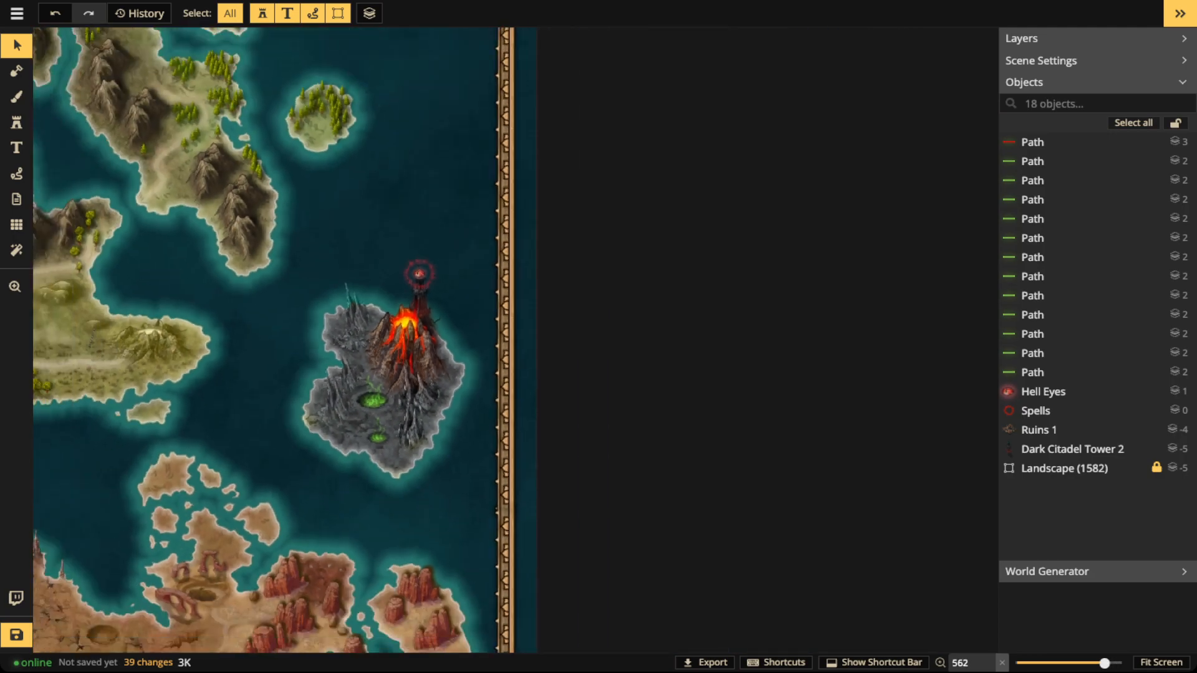
scroll(345, 340, "left", 5)
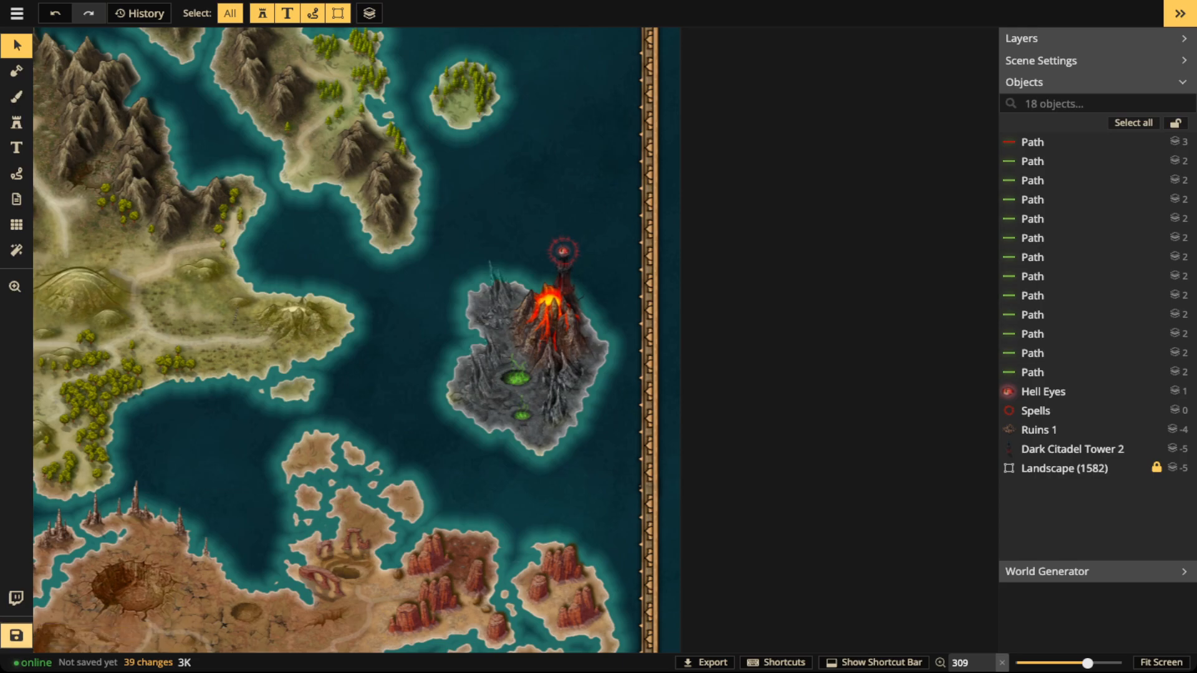
left_click(16, 635)
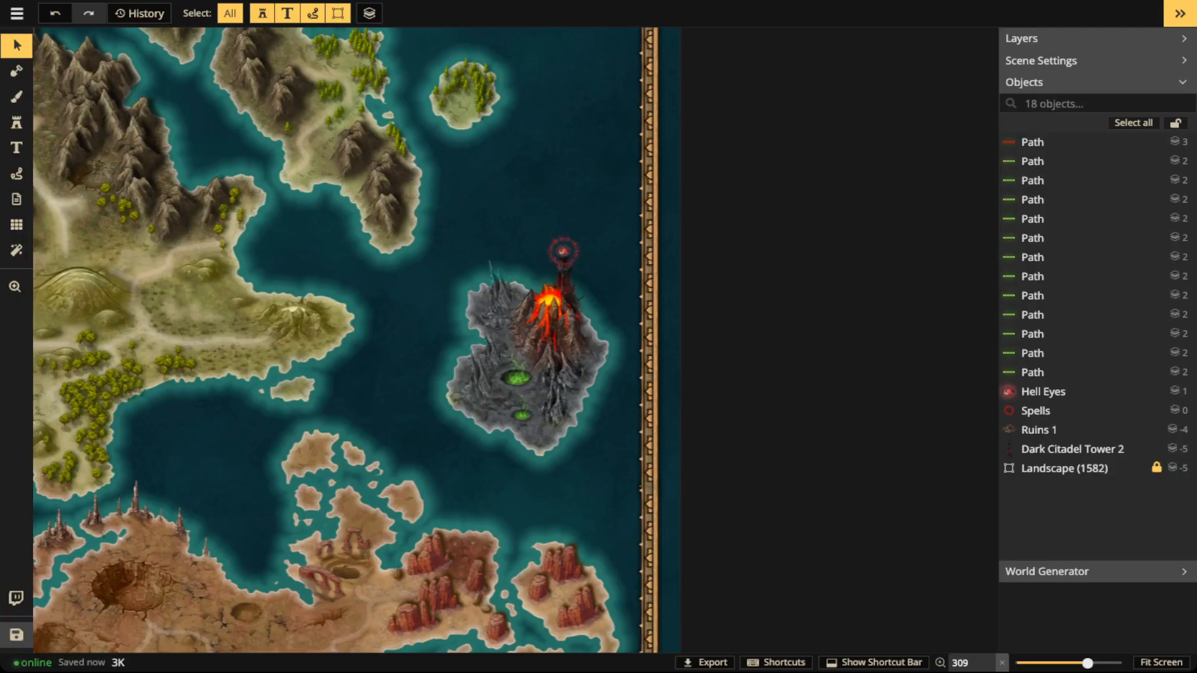
Step: Review the entire world map with the new volcano island in place, keeping the whole frame centred
scroll(324, 337, "down", 2)
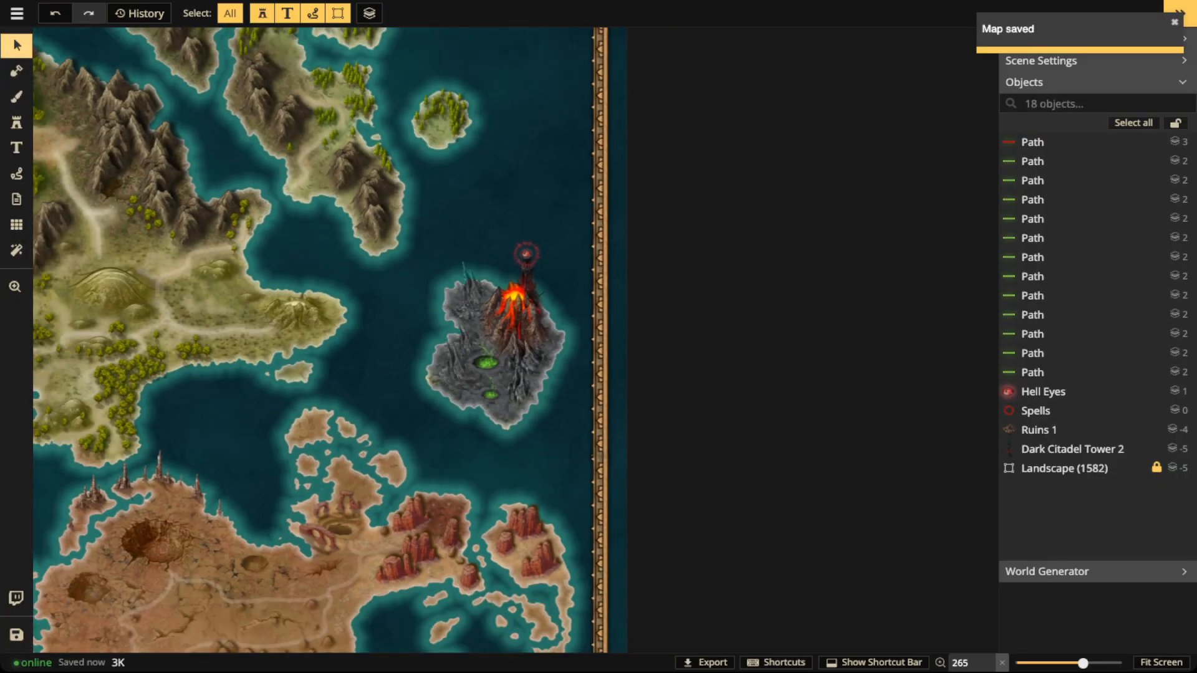
left_click(15, 286)
left_click_drag(312, 336, 583, 390)
scroll(436, 336, "down", 5)
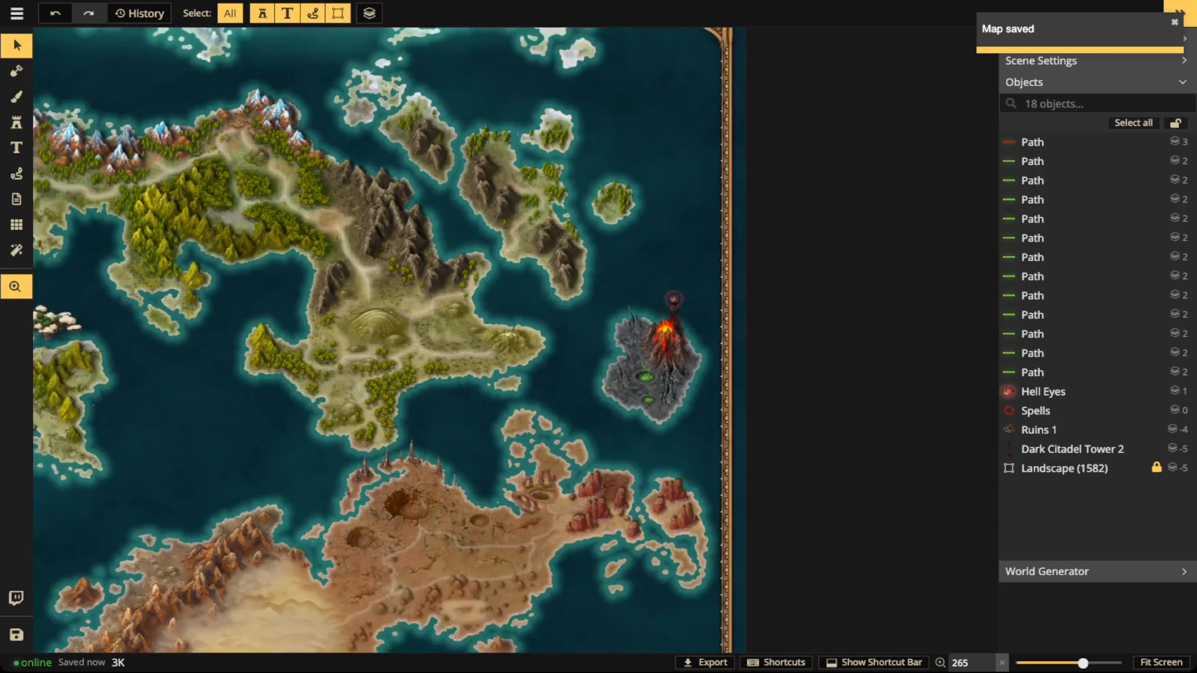
scroll(436, 337, "down", 2)
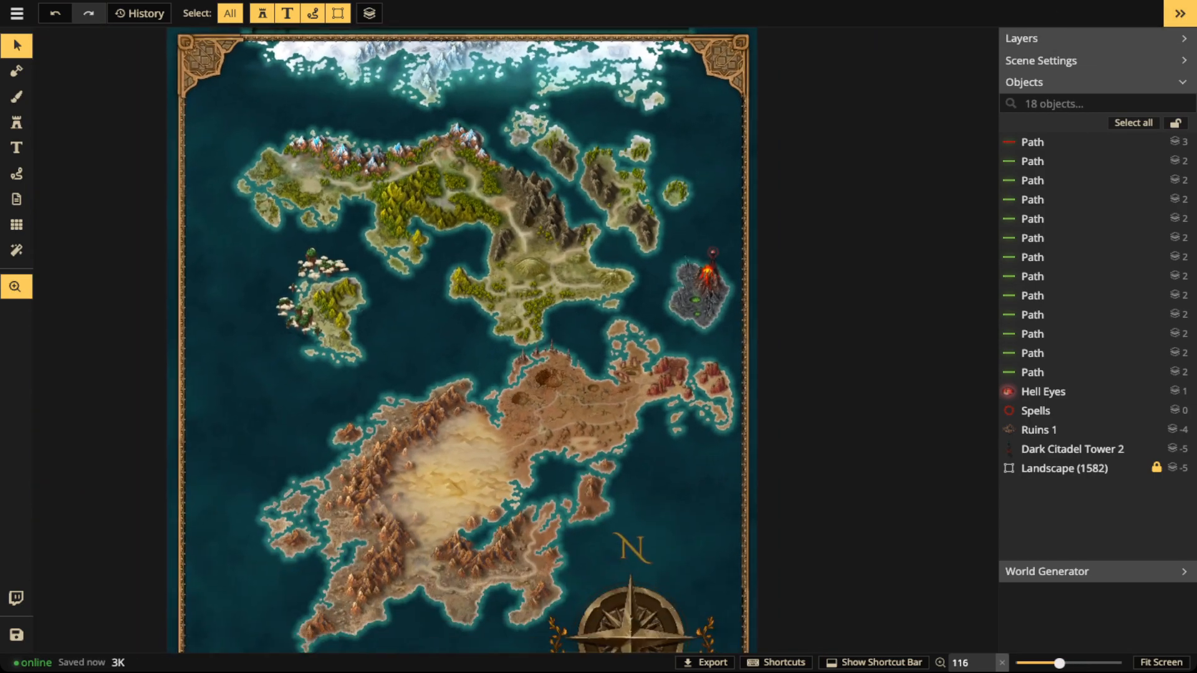
scroll(461, 349, "down", 1)
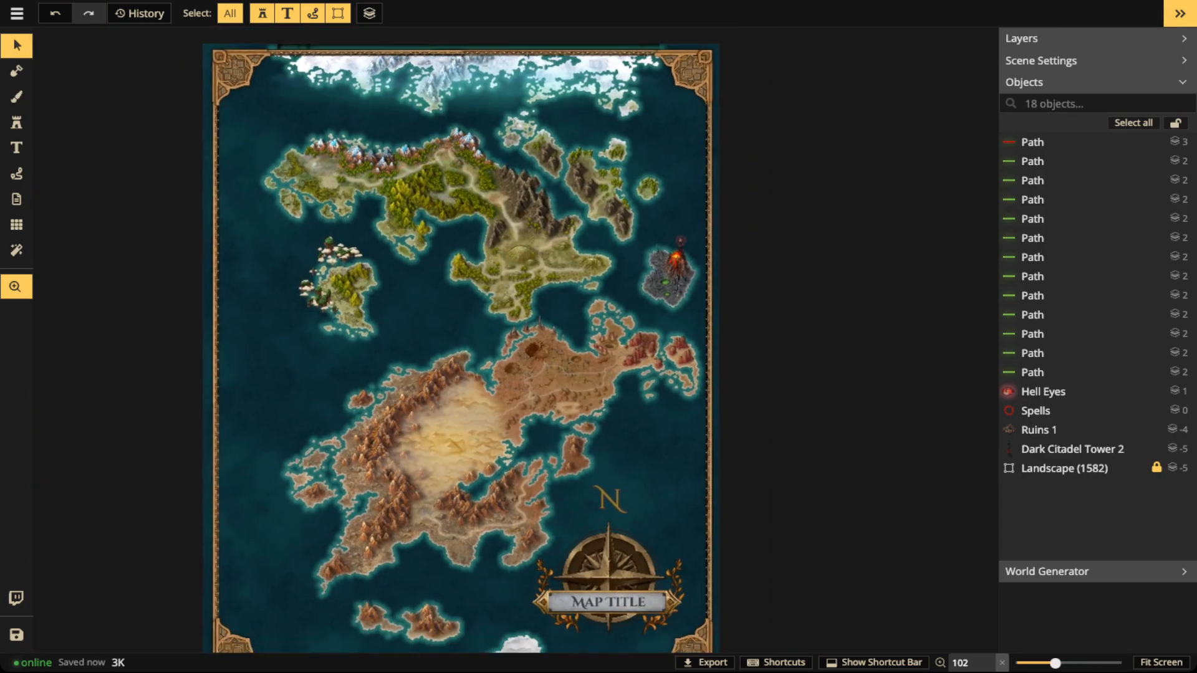
scroll(461, 339, "down", 1)
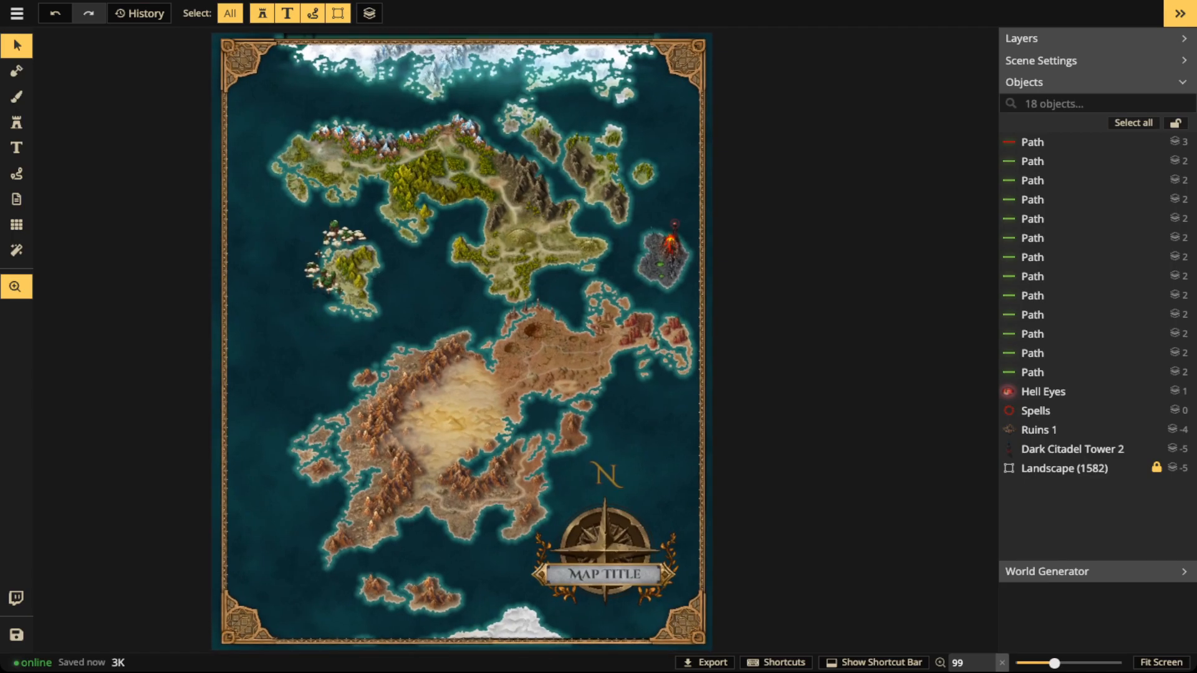
left_click_drag(461, 339, 561, 338)
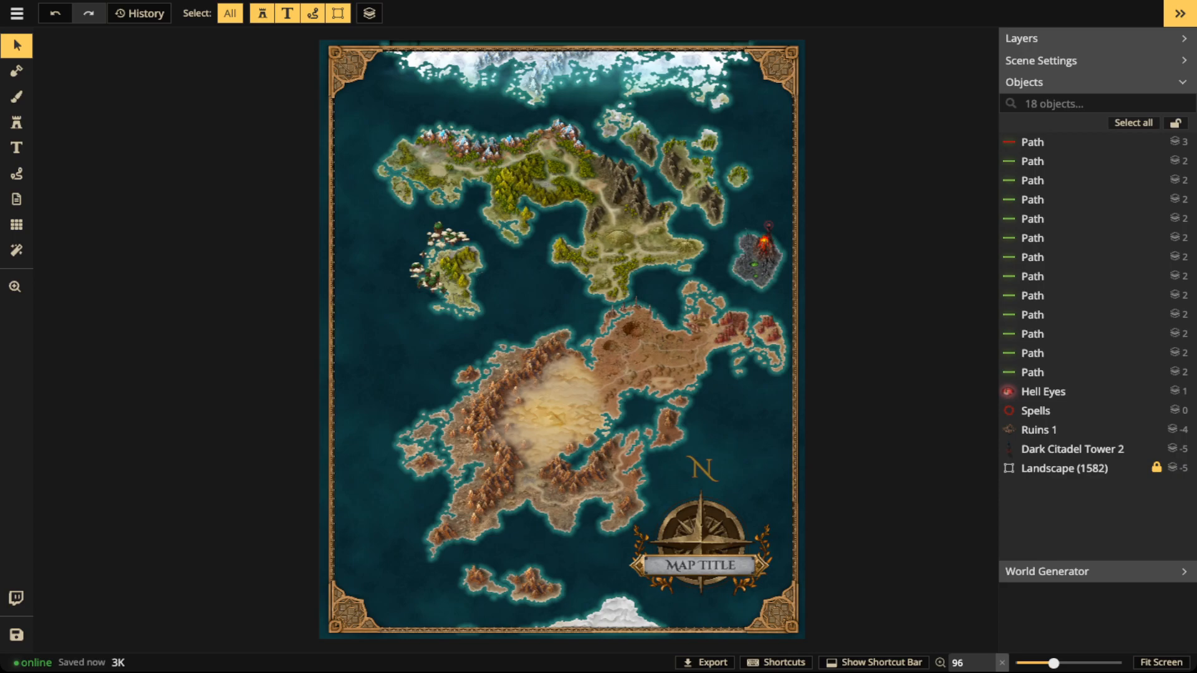
Step: Restrict the stamp catalog to the Babylonian and Desert packs of Fantasy Regional HD, ready for stamping the southern desert
scroll(542, 424, "up", 5)
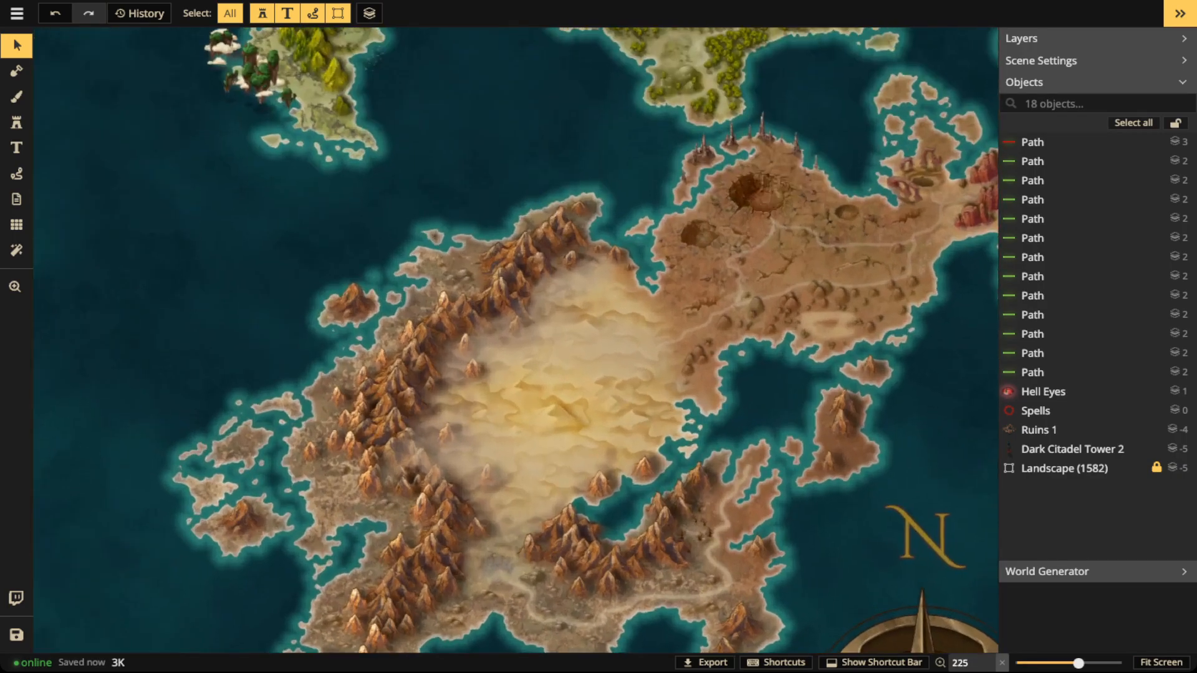
scroll(555, 417, "up", 8)
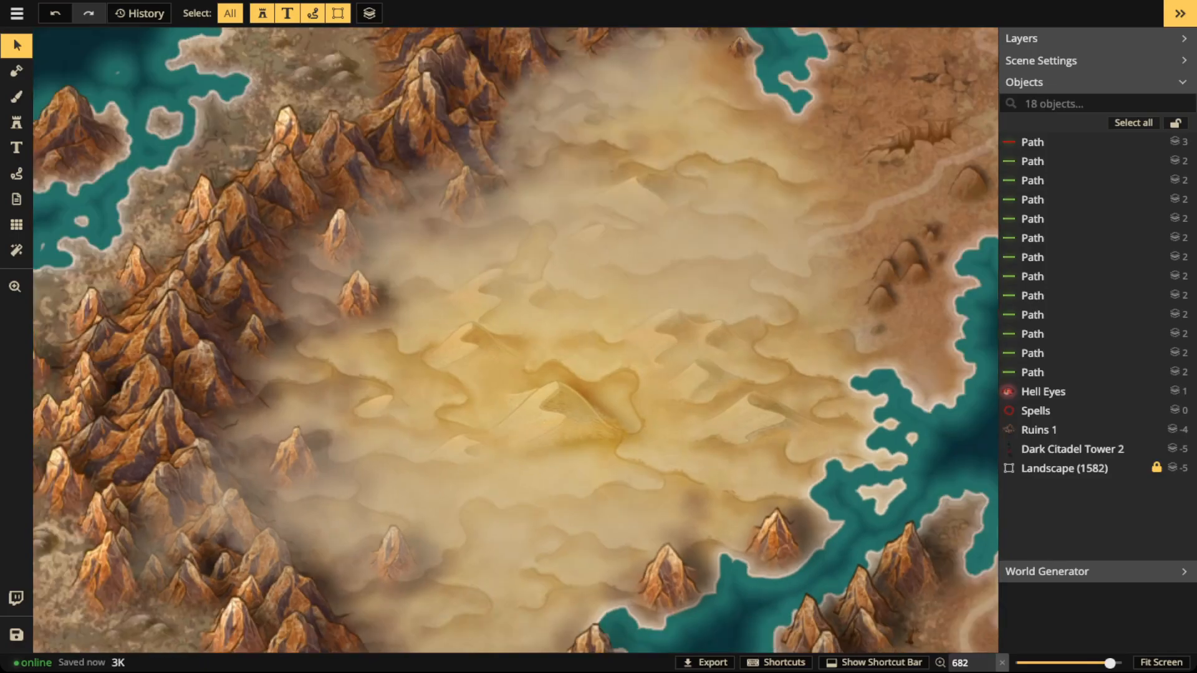
scroll(515, 340, "down", 3)
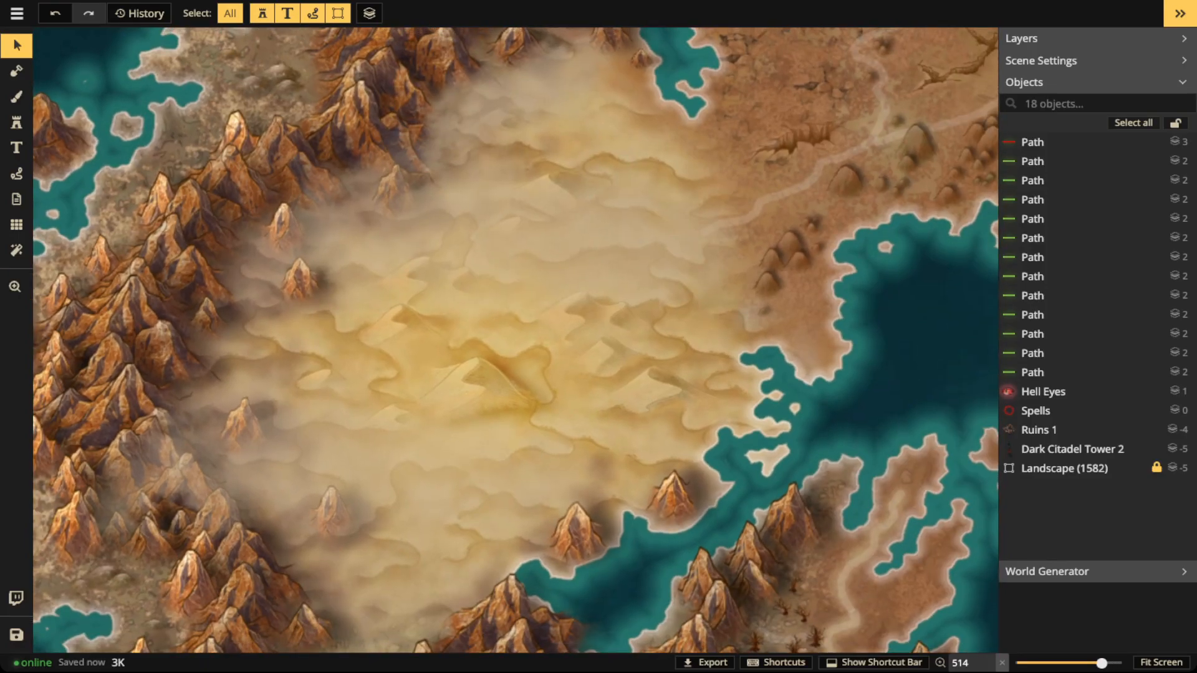
scroll(517, 386, "down", 2)
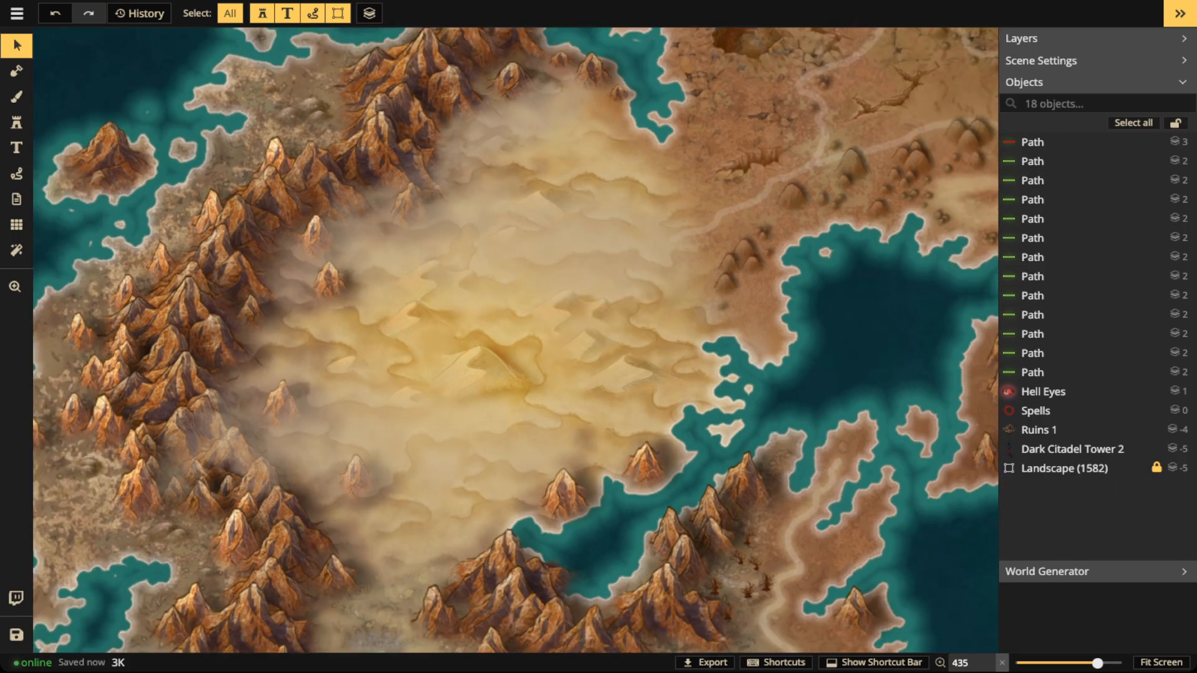
scroll(486, 361, "down", 1)
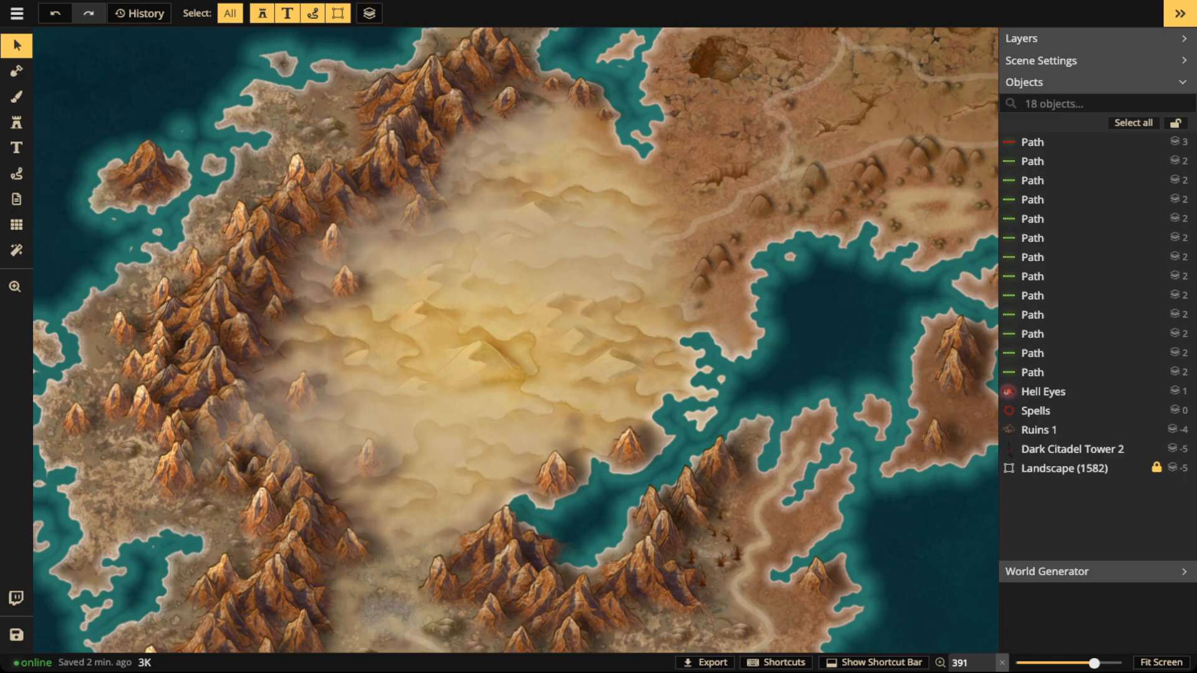
scroll(835, 230, "up", 5)
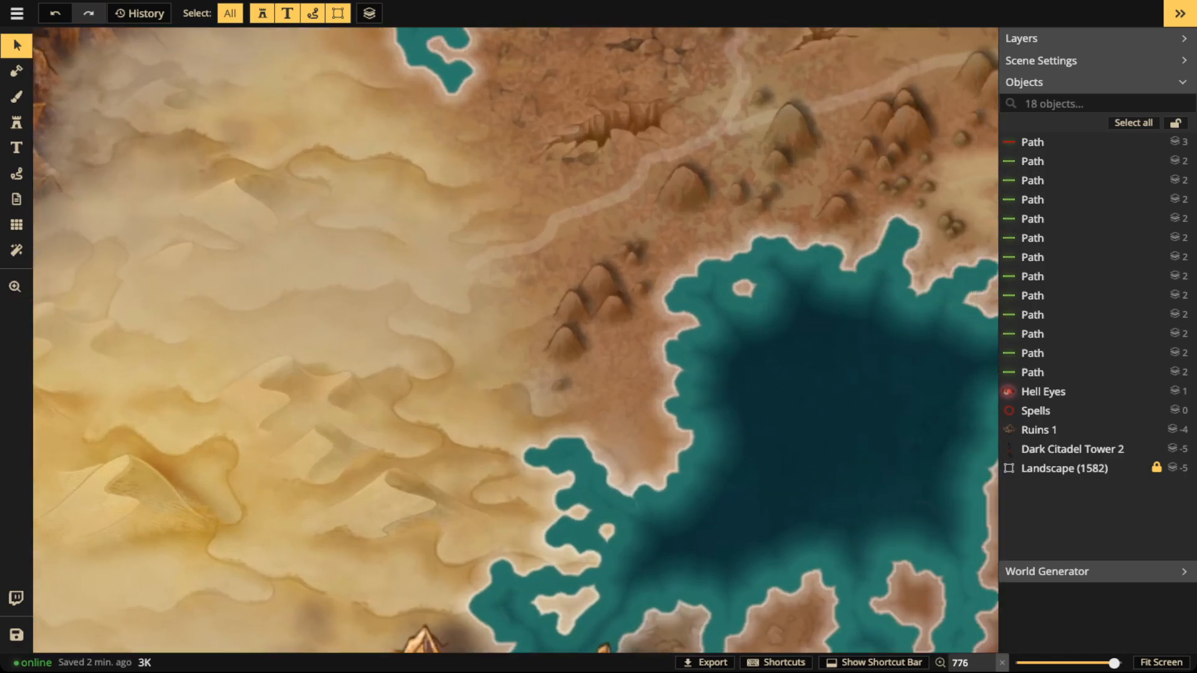
key("s")
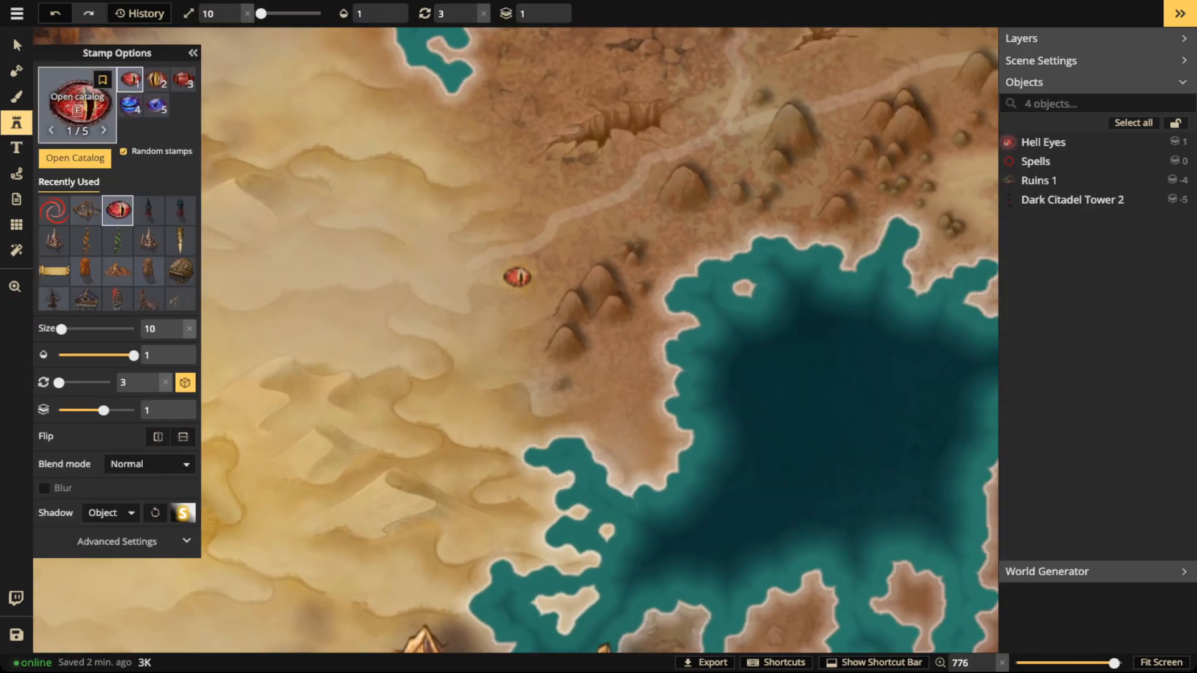
key("f")
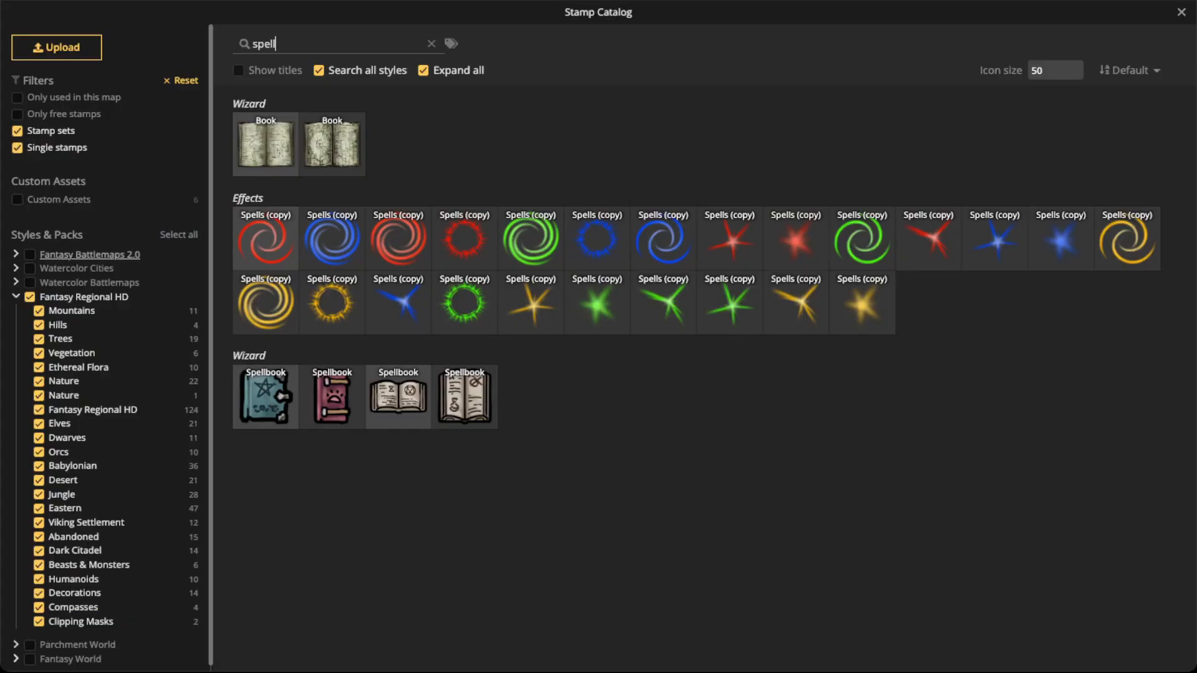
left_click(29, 296)
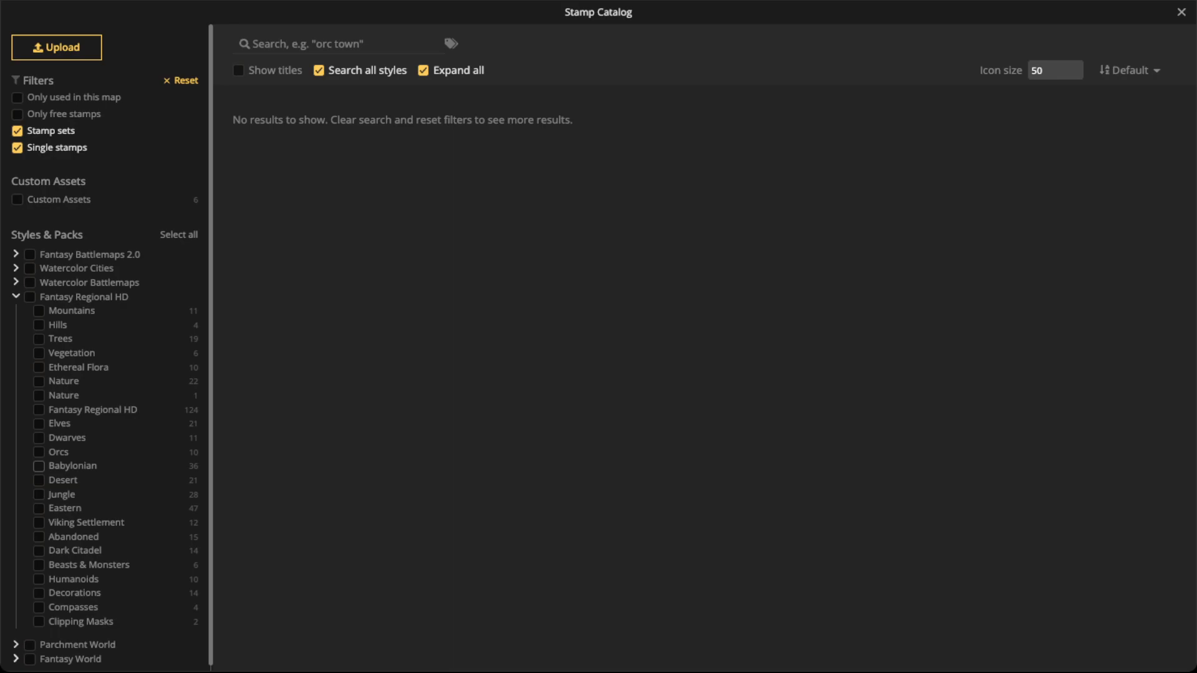
left_click(38, 466)
left_click(38, 480)
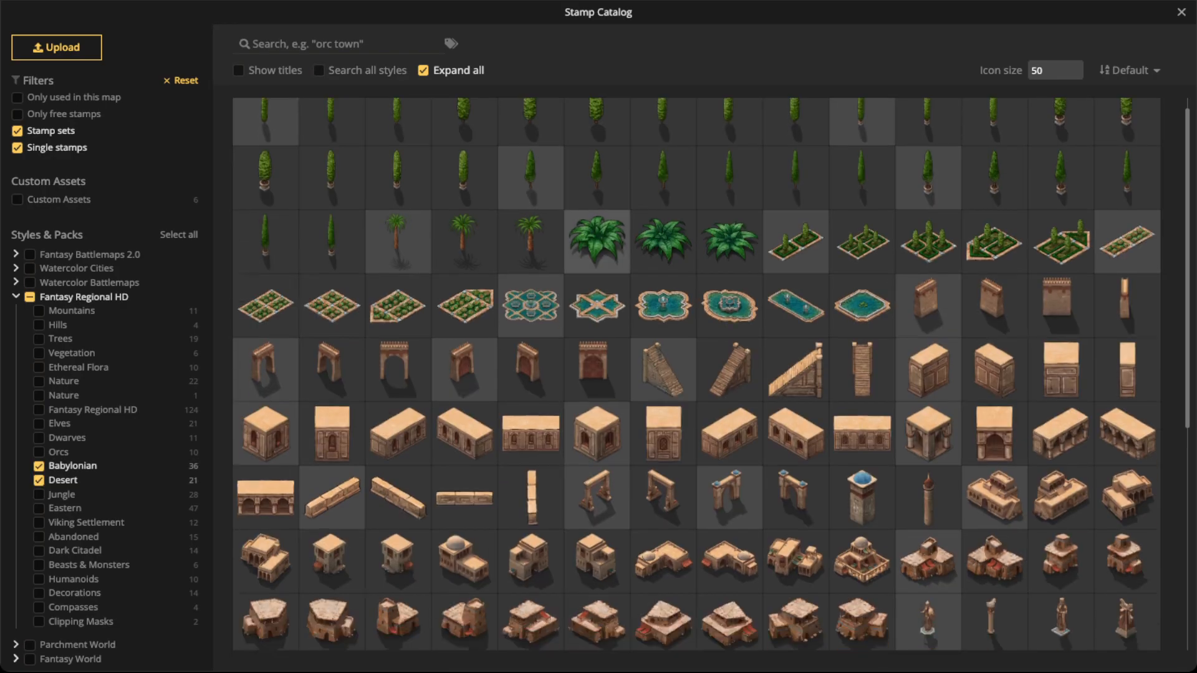
Step: Pick the Desert Building 3 stamp from the Desert pack and place it at size 20 on the desert's eastern edge, beside the path
scroll(696, 374, "down", 5)
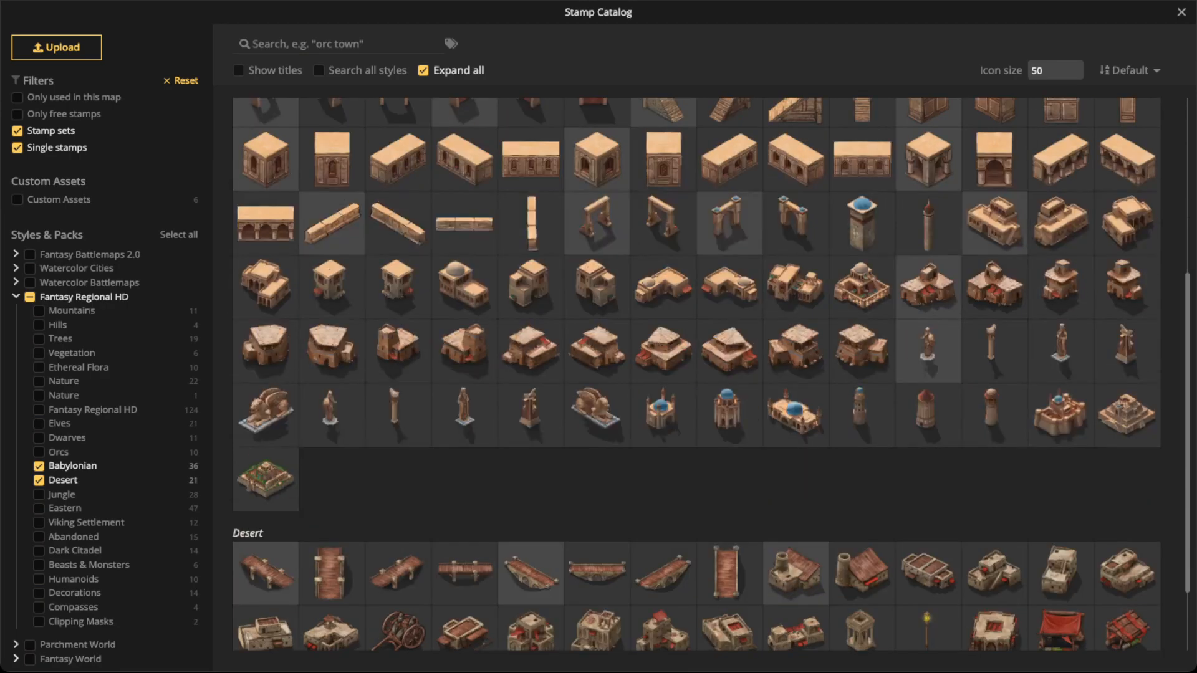
scroll(530, 209, "down", 2)
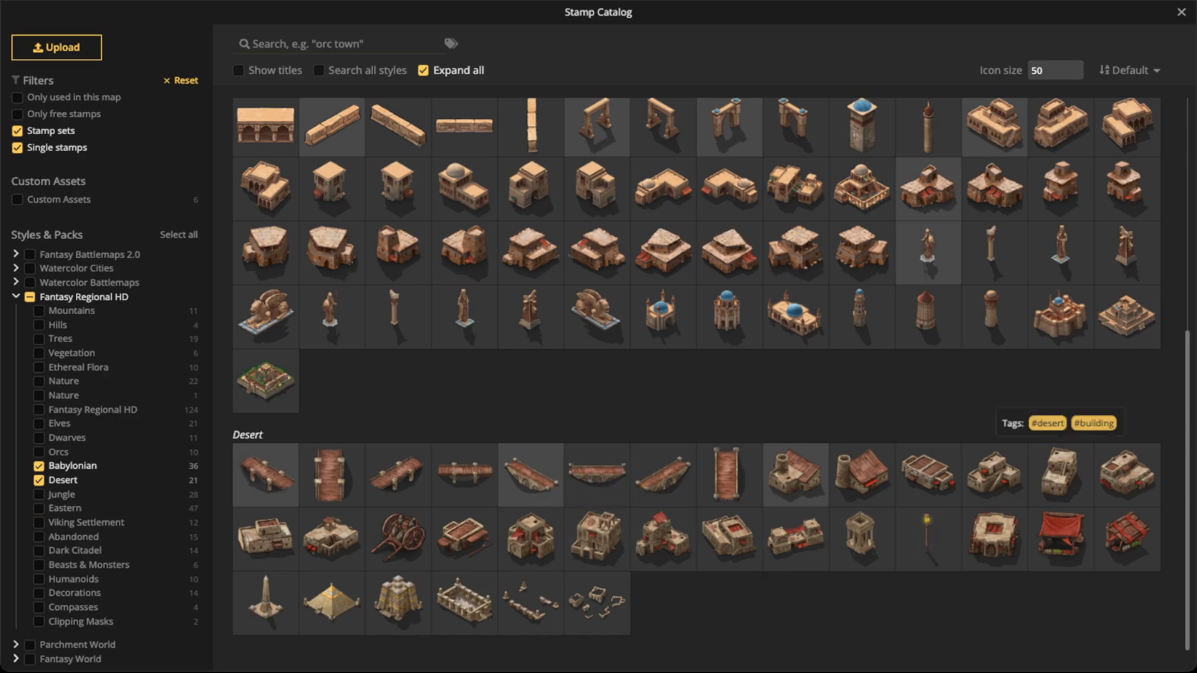
scroll(994, 318, "up", 1)
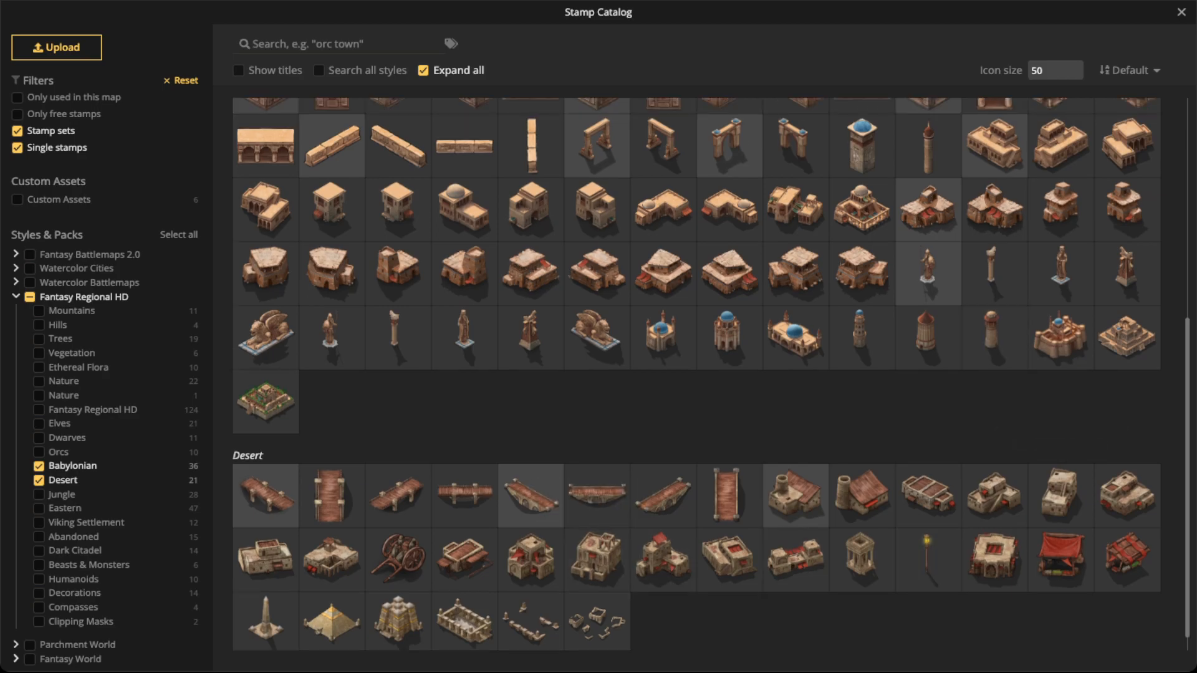
scroll(994, 205, "up", 1)
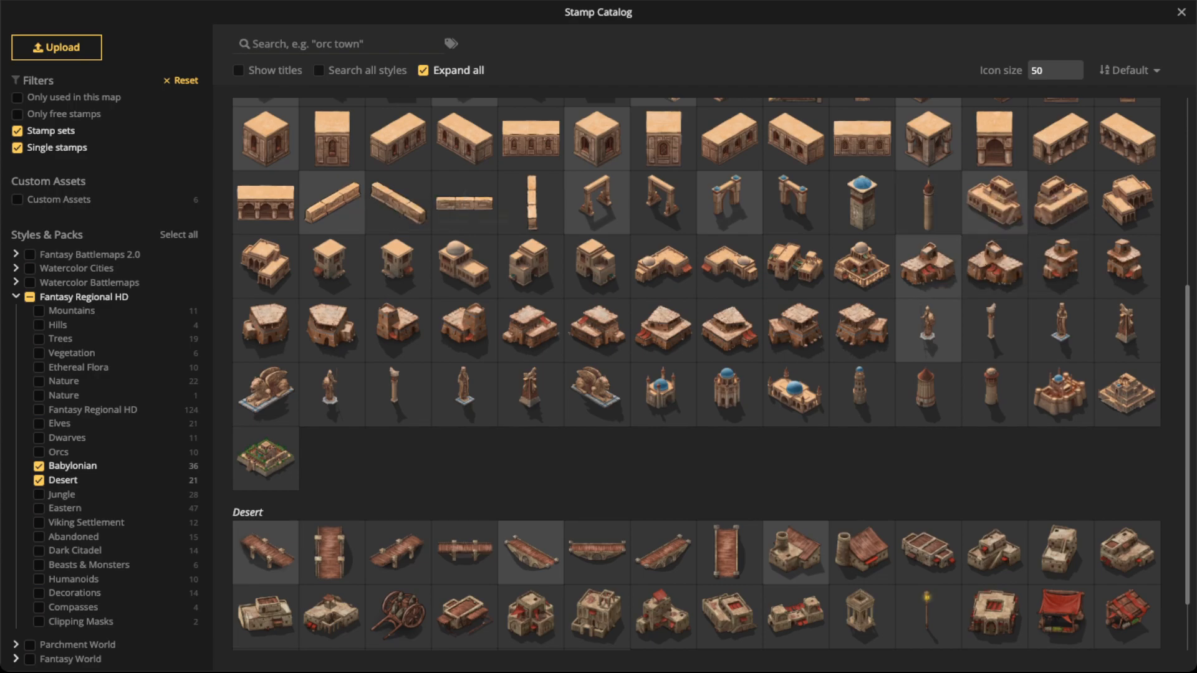
scroll(397, 386, "down", 2)
scroll(397, 368, "down", 1)
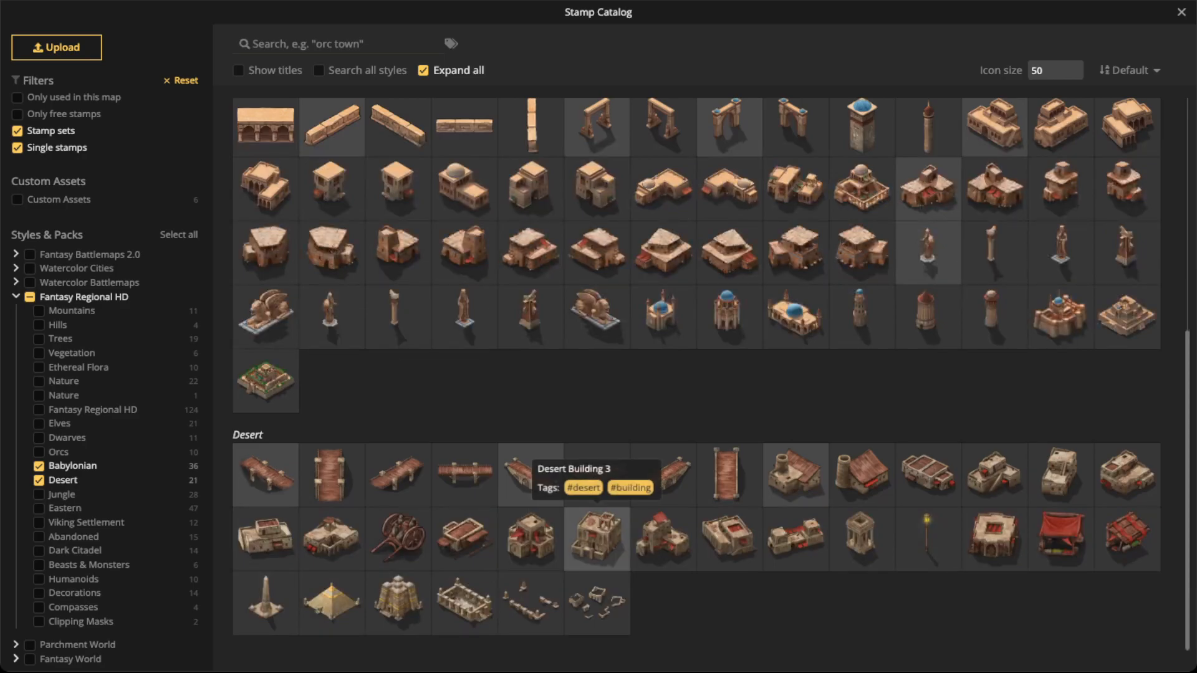
left_click(596, 539)
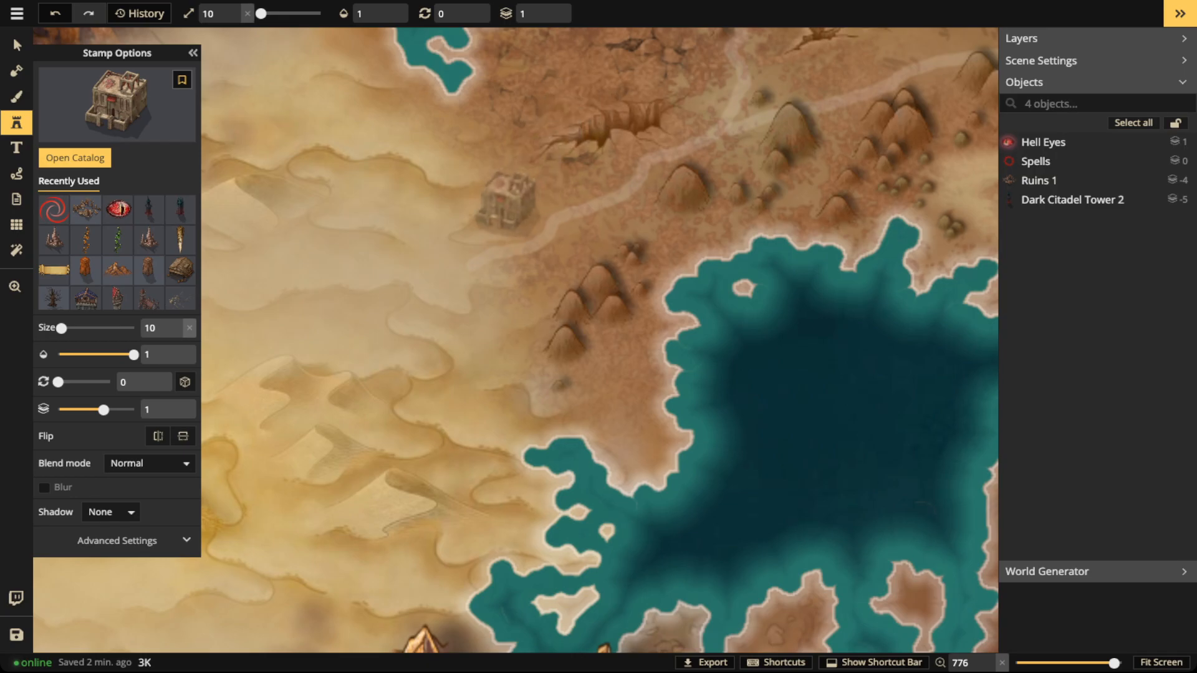
scroll(492, 199, "up", 1)
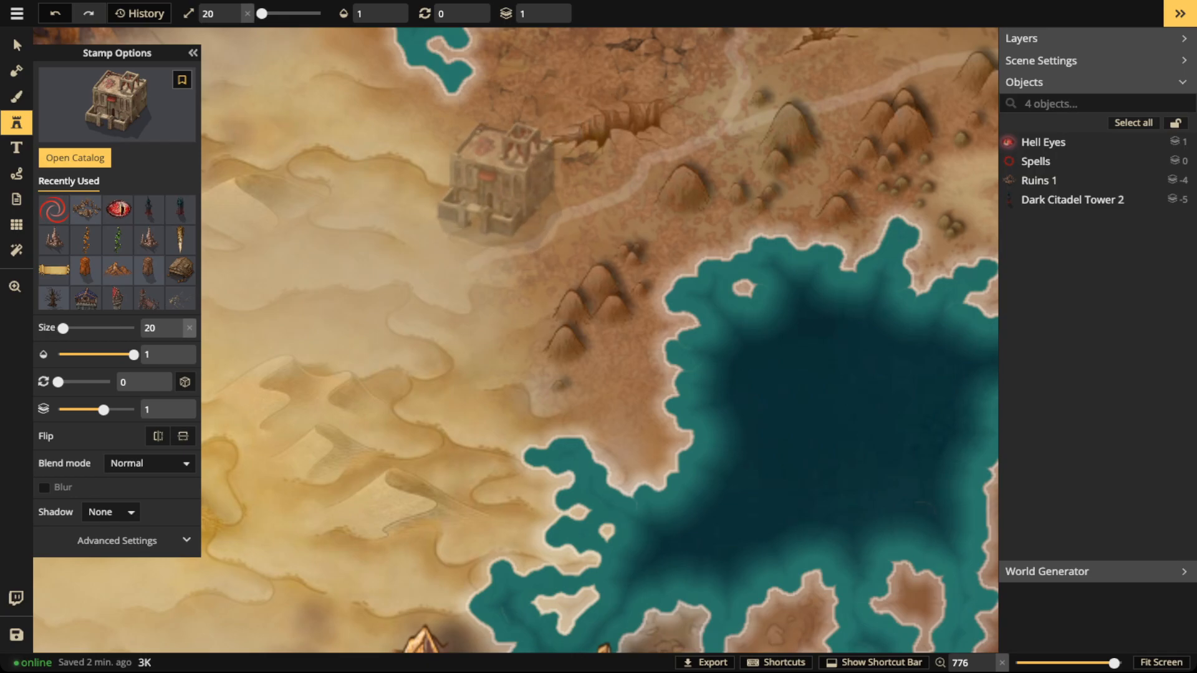
left_click(506, 182)
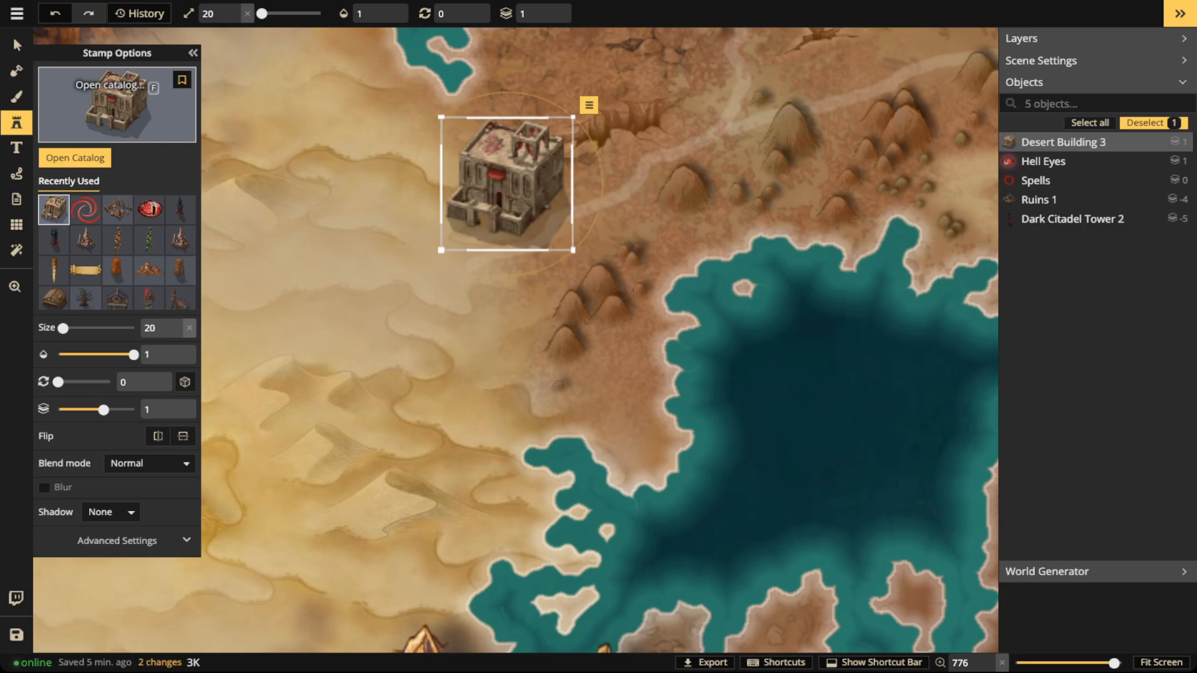
Step: Move the desert building beside the volcano island's dark tower to compare their scale
left_click(17, 46)
scroll(437, 181, "down", 5)
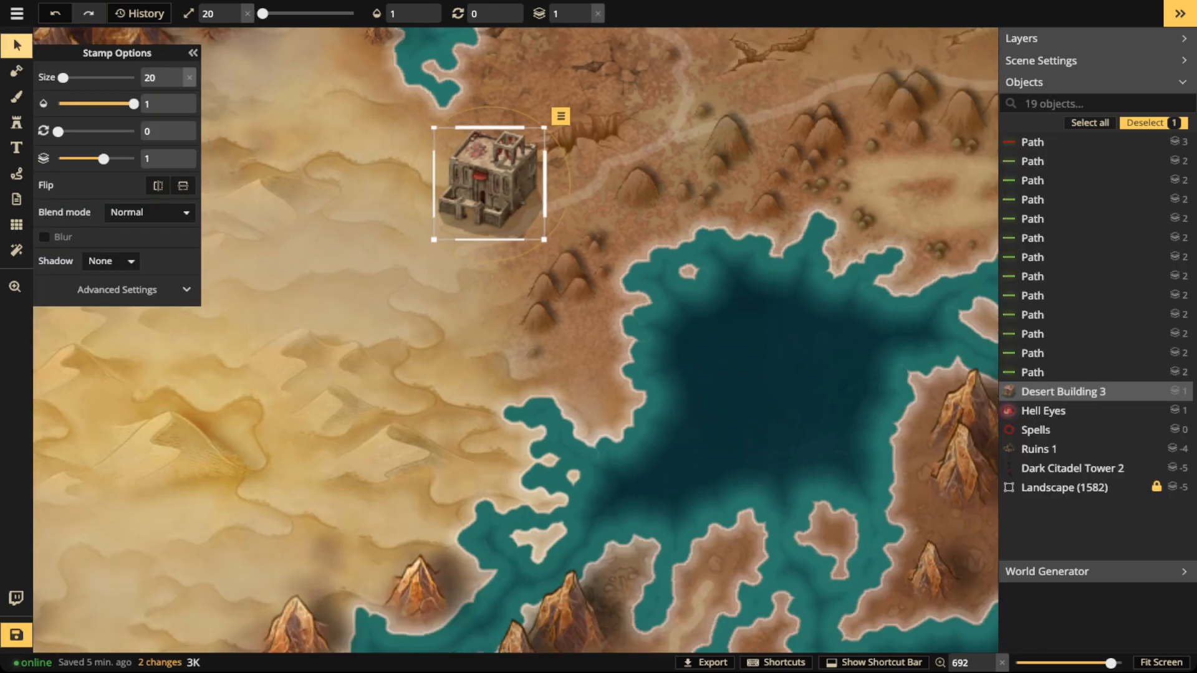
key("space")
left_click_drag(499, 184, 780, 247)
left_click_drag(498, 311, 212, 186)
left_click_drag(468, 131, 591, 399)
scroll(465, 341, "down", 2)
scroll(464, 340, "up", 8)
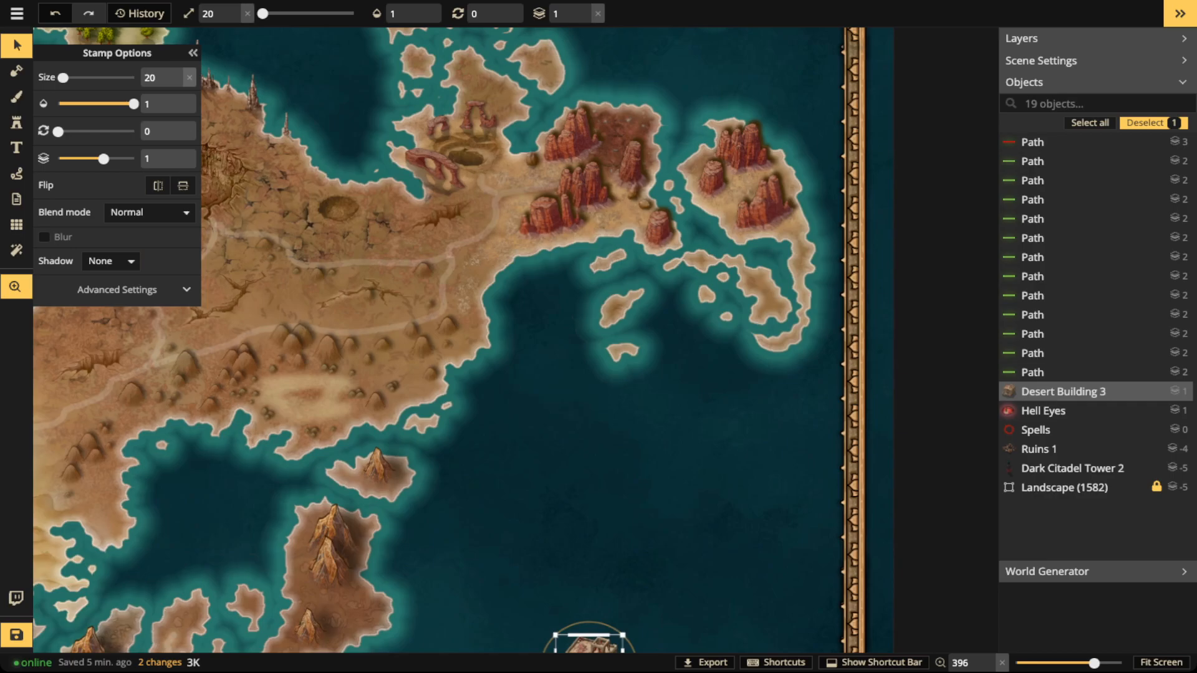
scroll(518, 472, "down", 5)
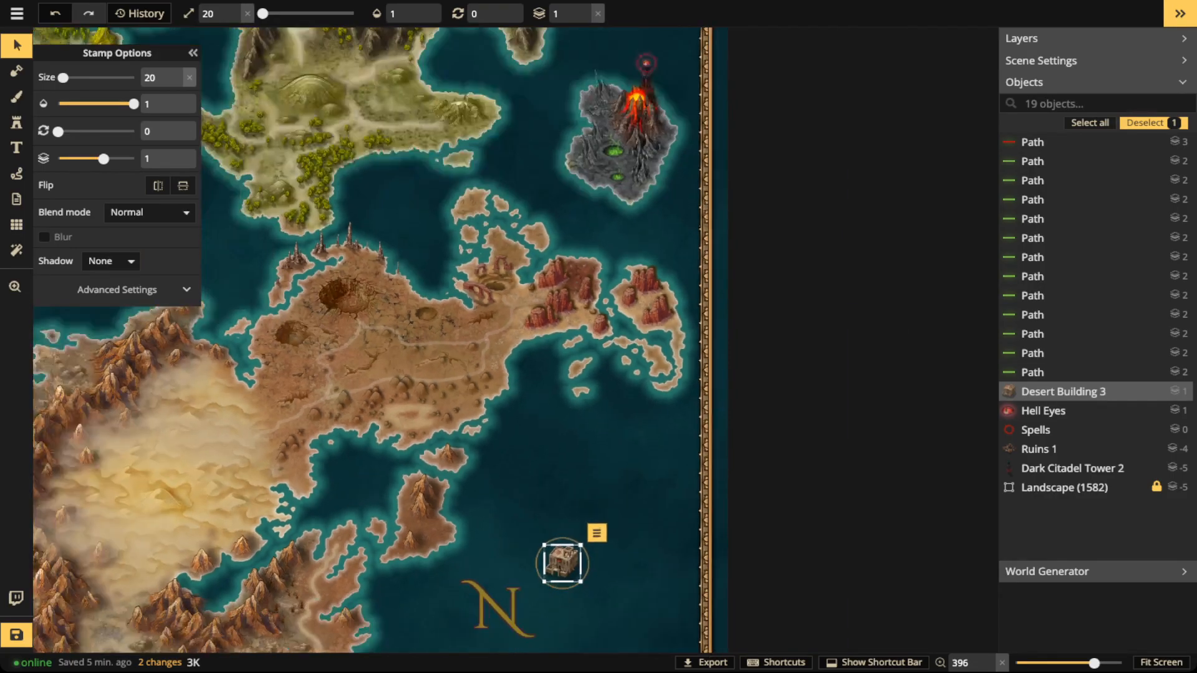
left_click_drag(561, 563, 674, 76)
scroll(633, 87, "up", 5)
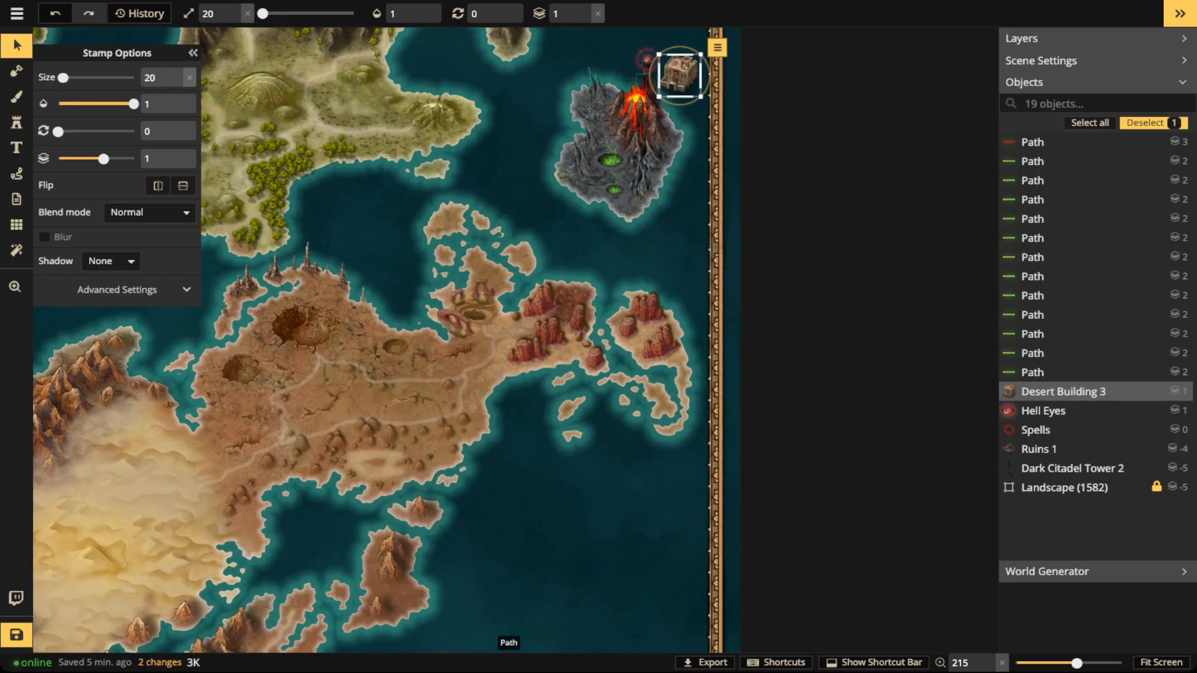
scroll(635, 129, "up", 8)
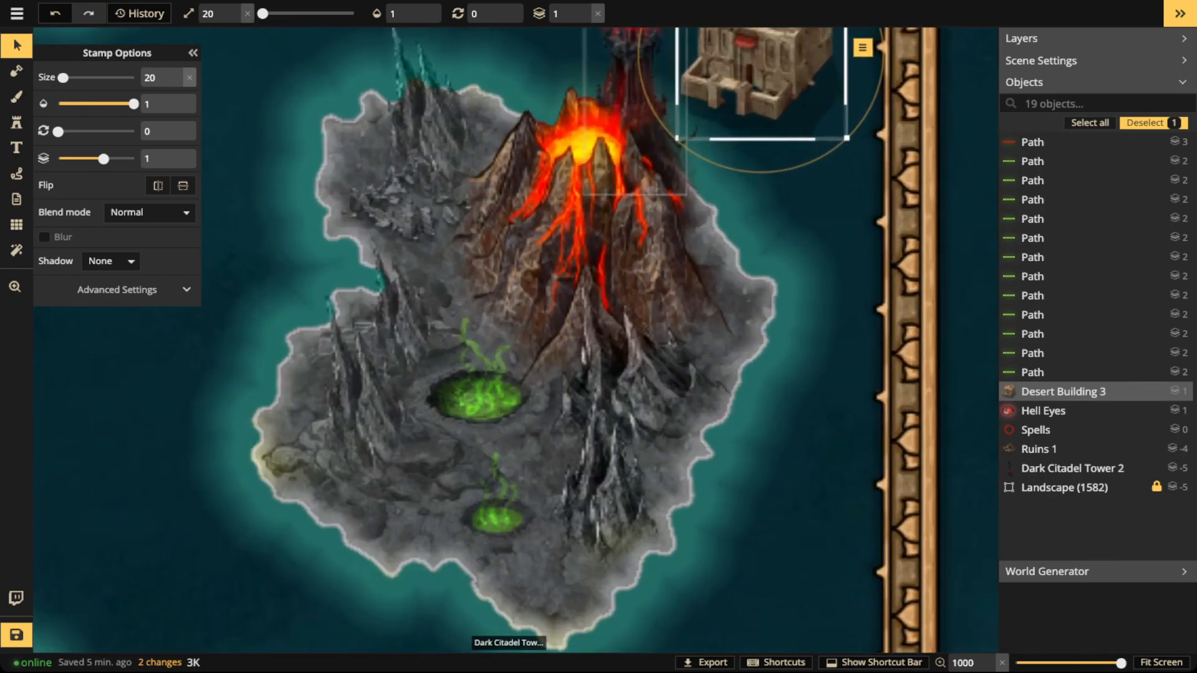
Step: Check the Dark Citadel Tower 2 stamp against the desert building and reduce the building's size to 15
left_click(635, 129)
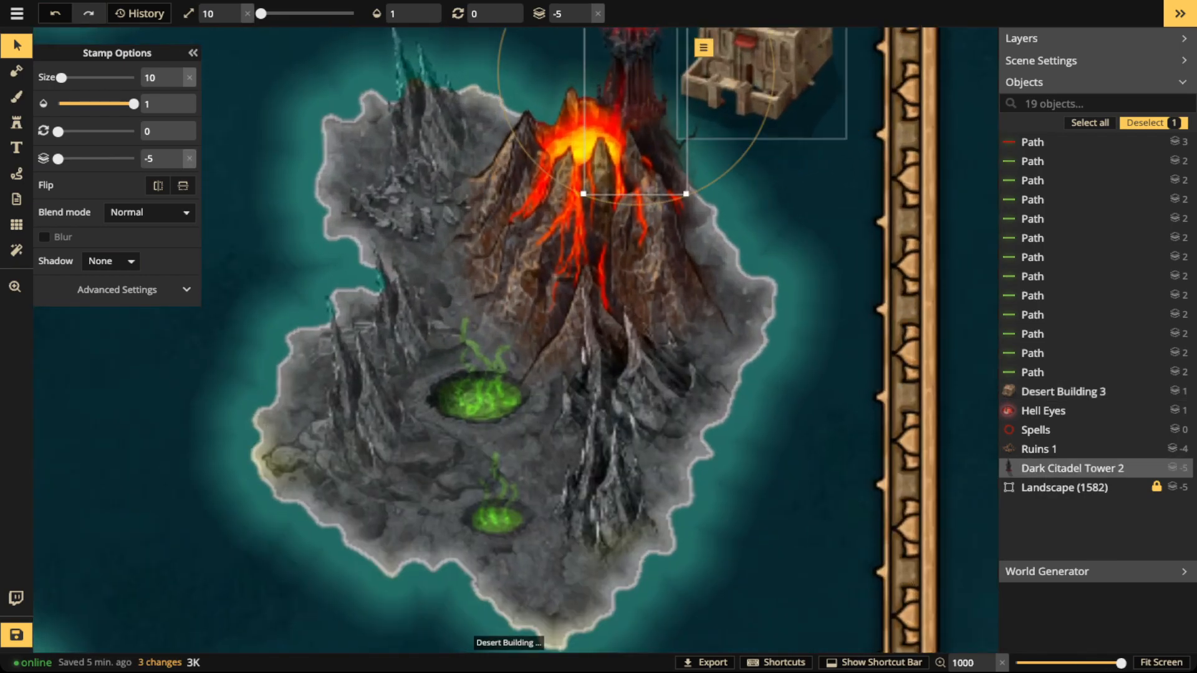
left_click(758, 75)
left_click(235, 18)
left_click(235, 18)
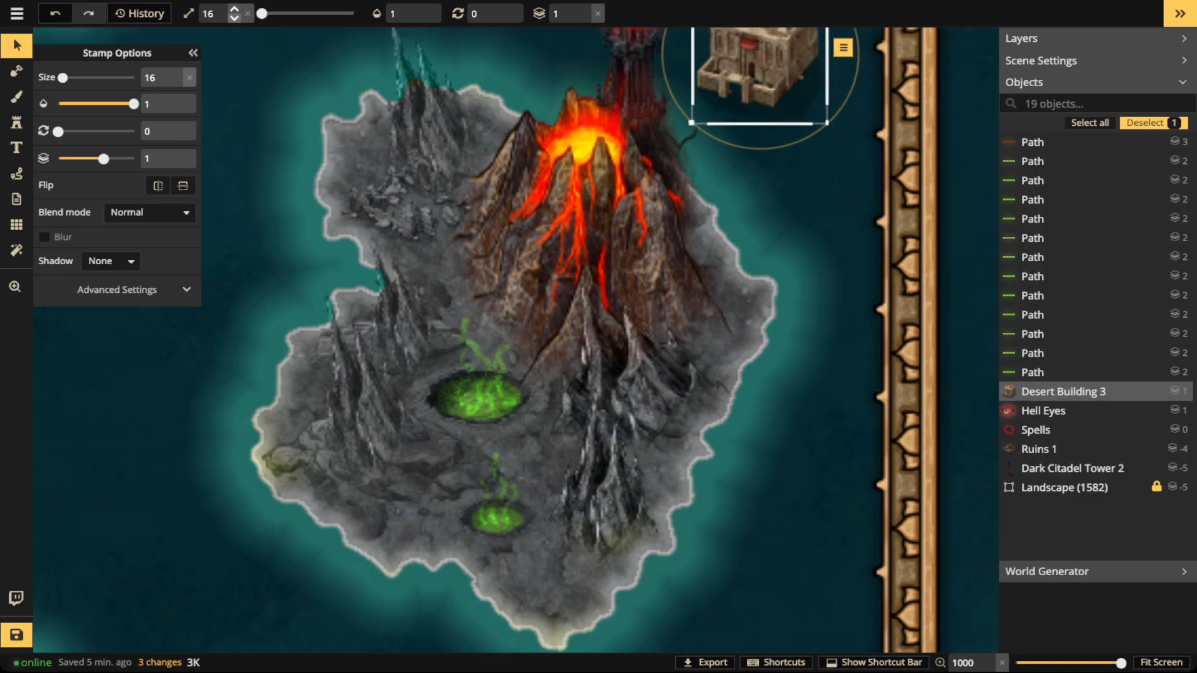
left_click(235, 18)
scroll(570, 629, "down", 1)
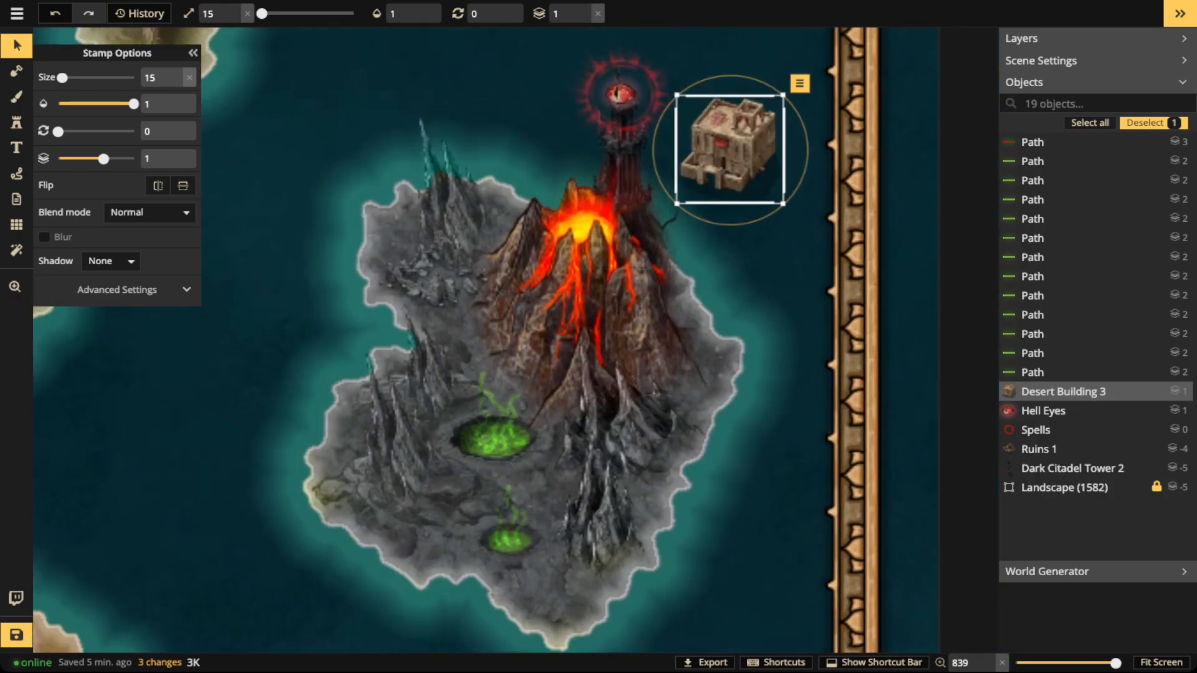
Step: Move the desert building back to the desert's eastern edge, where the sand meets the end of the path
left_click_drag(729, 149, 147, 493)
scroll(149, 429, "down", 3)
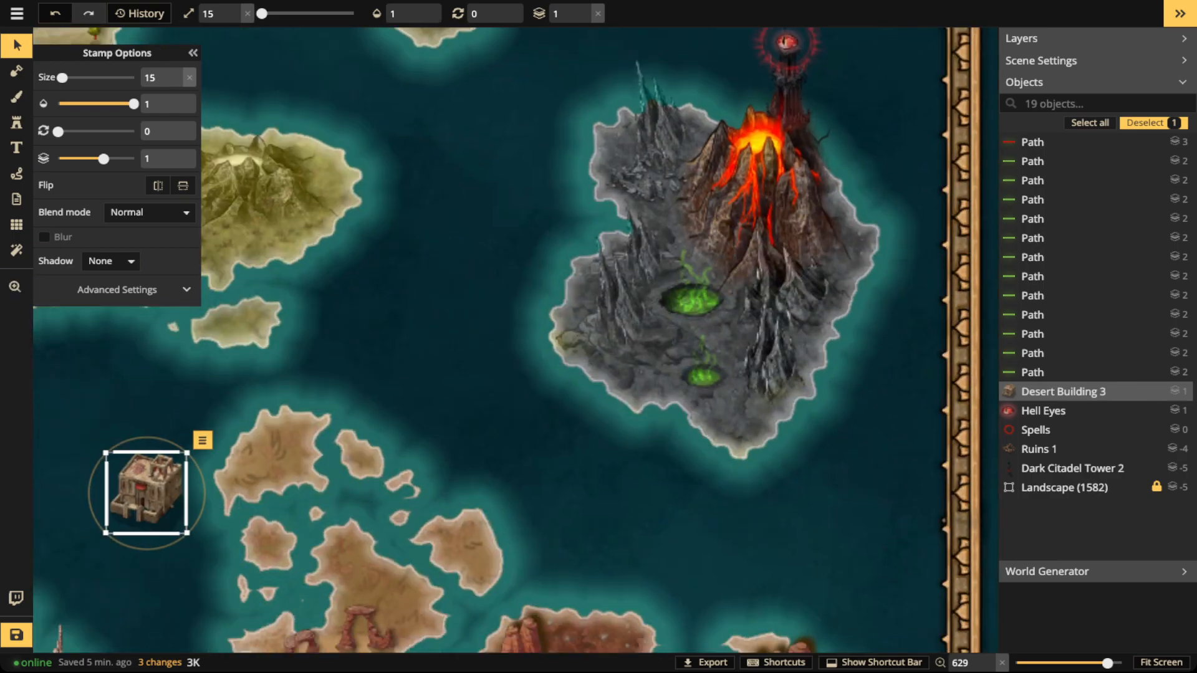
scroll(327, 328, "down", 1)
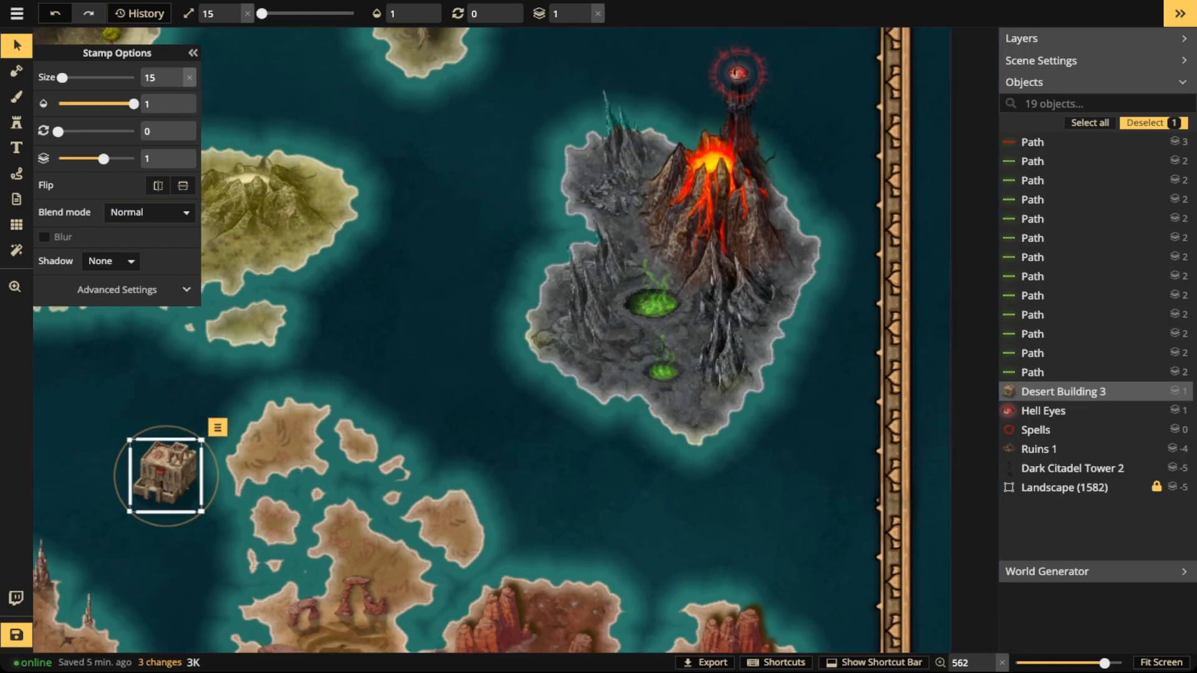
key("space")
left_click_drag(327, 329, 849, 168)
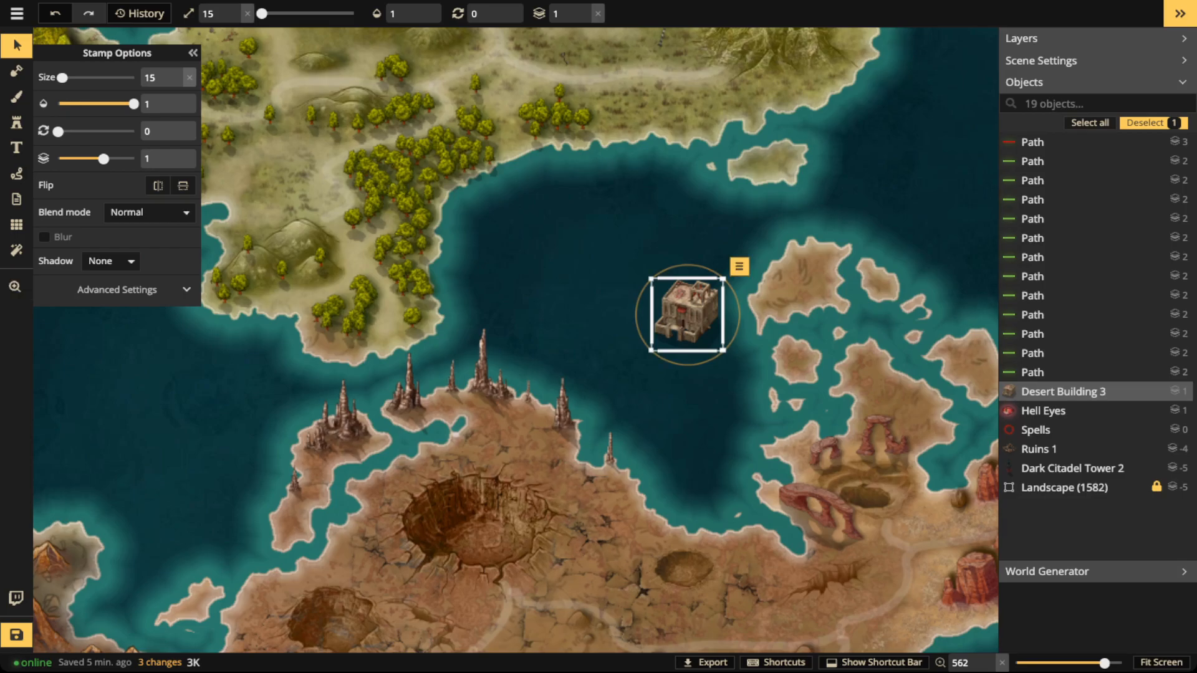
key("space")
left_click_drag(561, 374, 497, 115)
left_click_drag(622, 56, 616, 335)
scroll(692, 243, "up", 3)
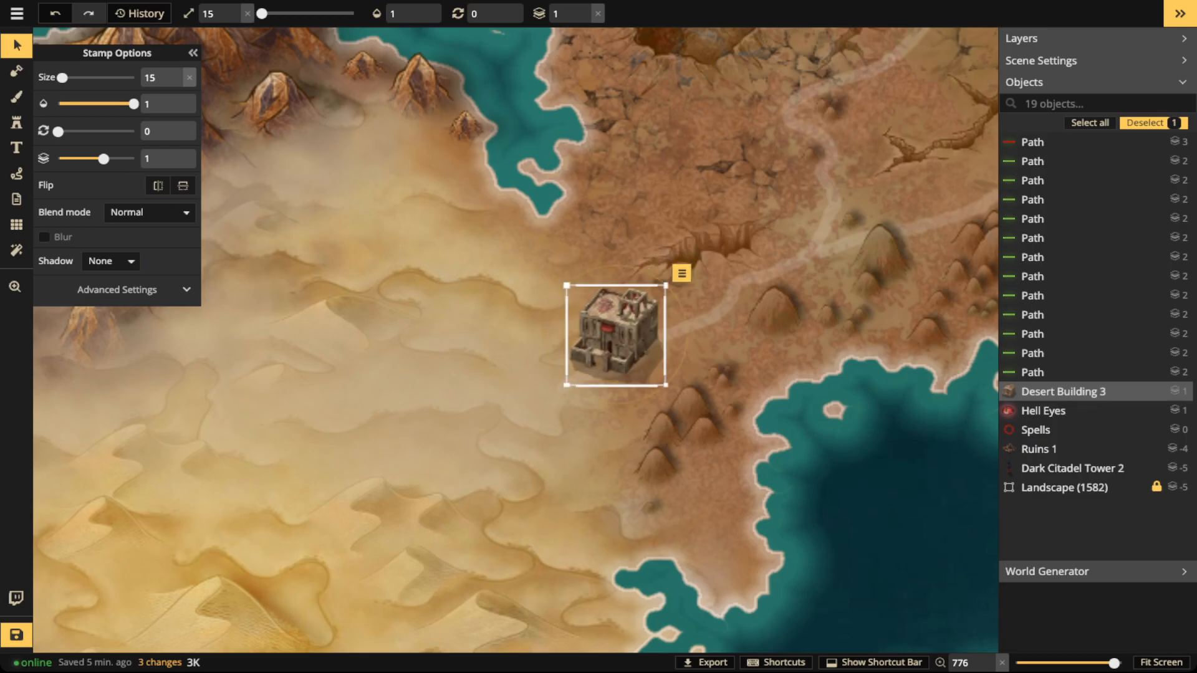
mouse_move(616, 335)
left_mouse_down()
mouse_move(605, 355)
mouse_move(592, 337)
left_mouse_up()
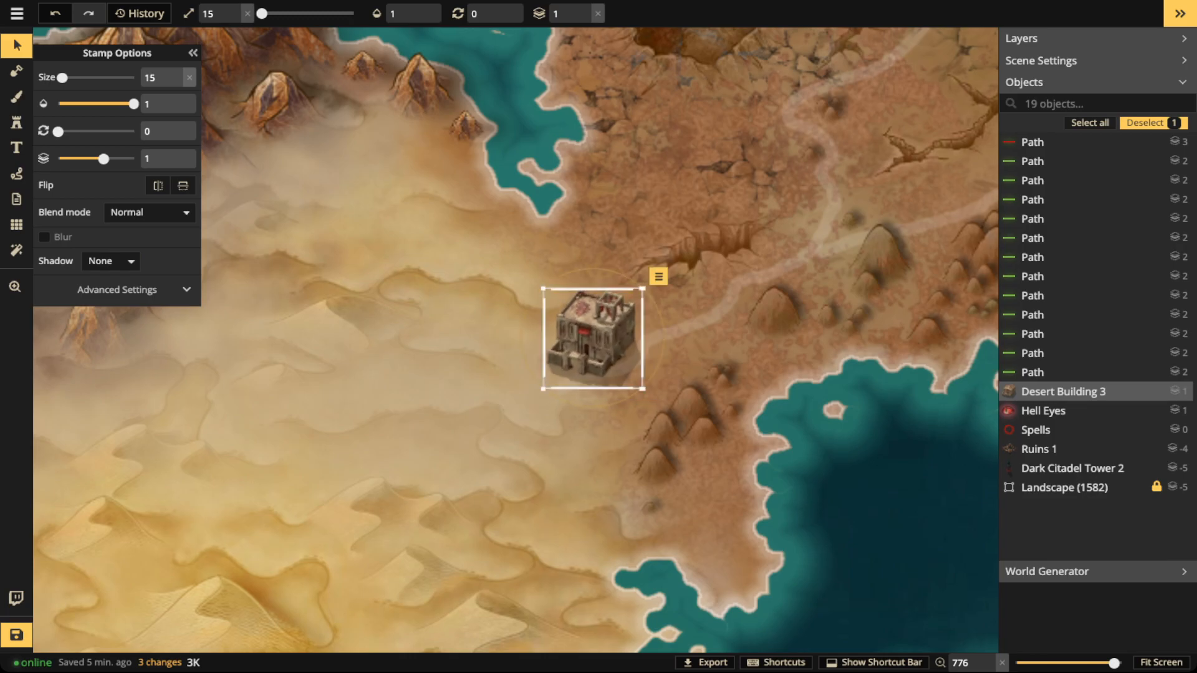
Step: Reduce the desert building's size to 13 and deselect it
left_click(234, 18)
left_click(235, 17)
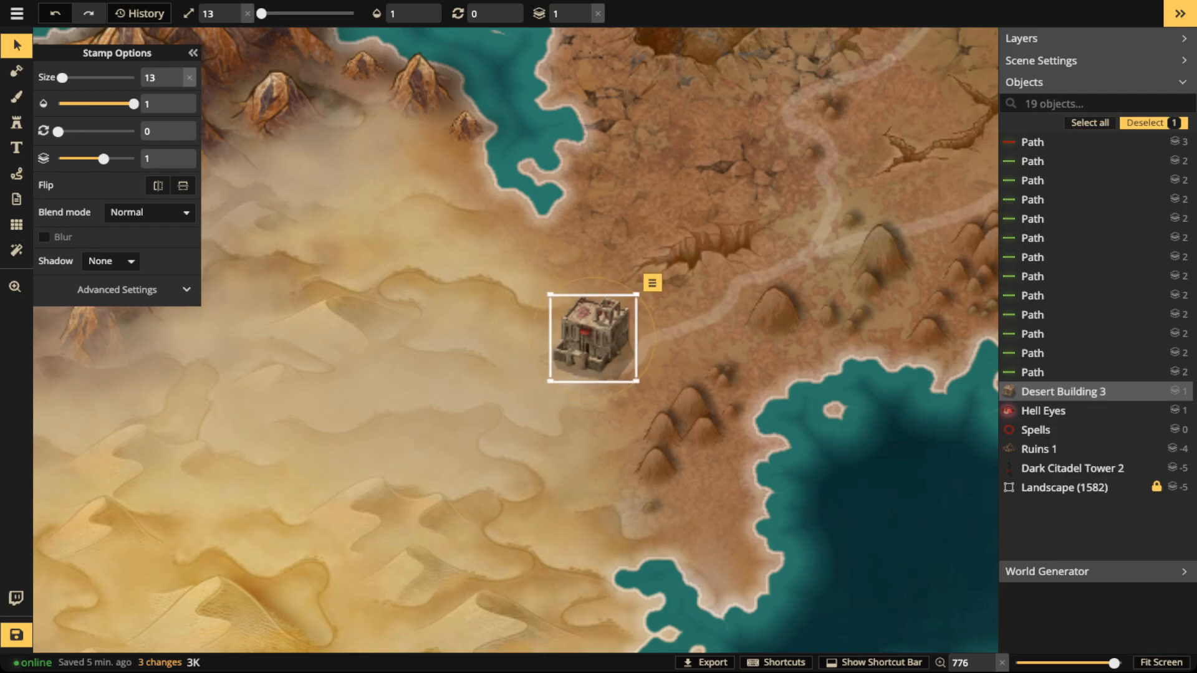
key("Escape")
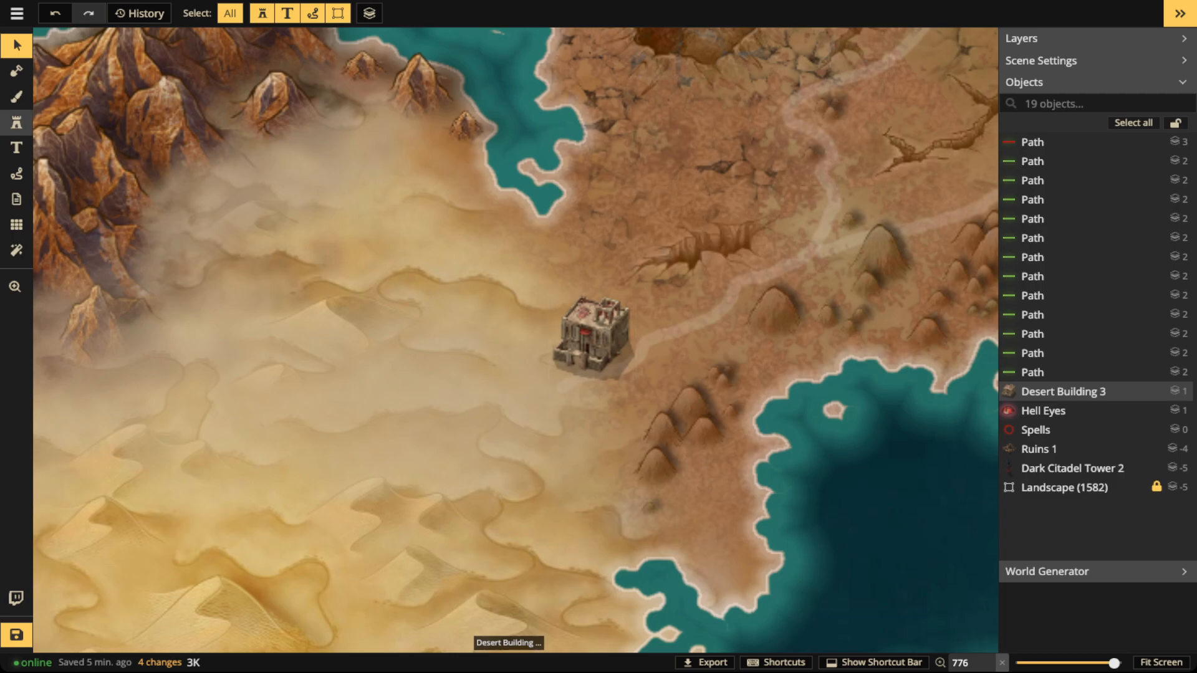
Step: Place a size 13 Desert Building 1 stamp just below the existing desert building and deselect it
left_click(17, 123)
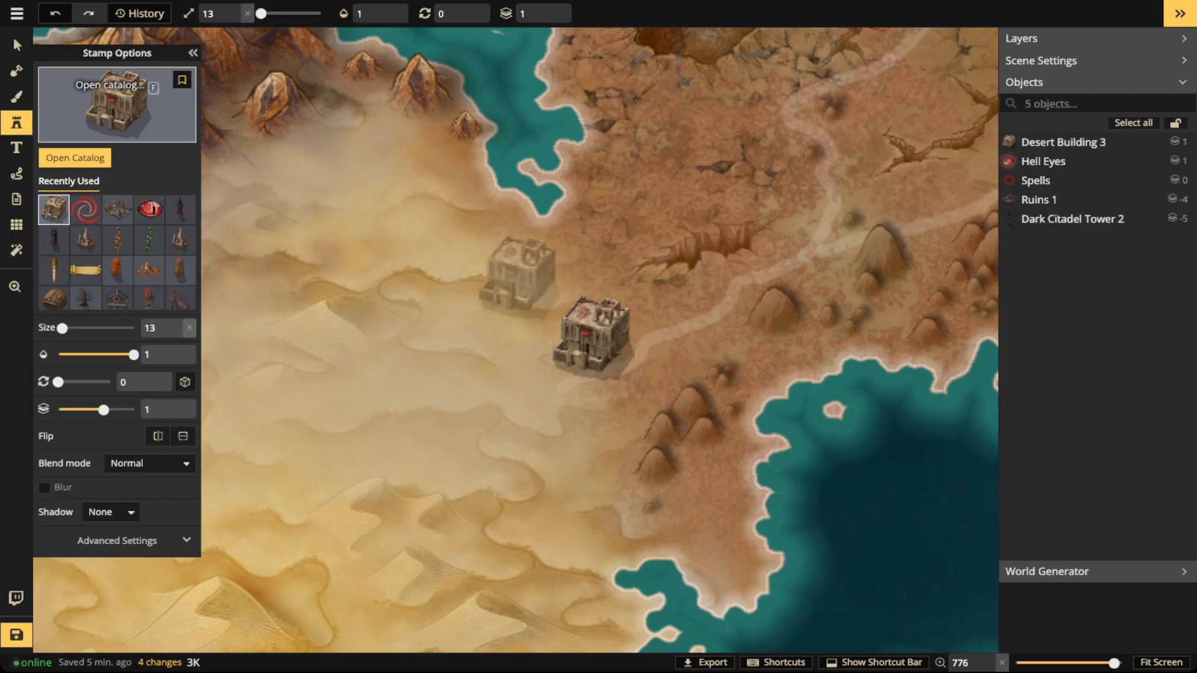
key("f")
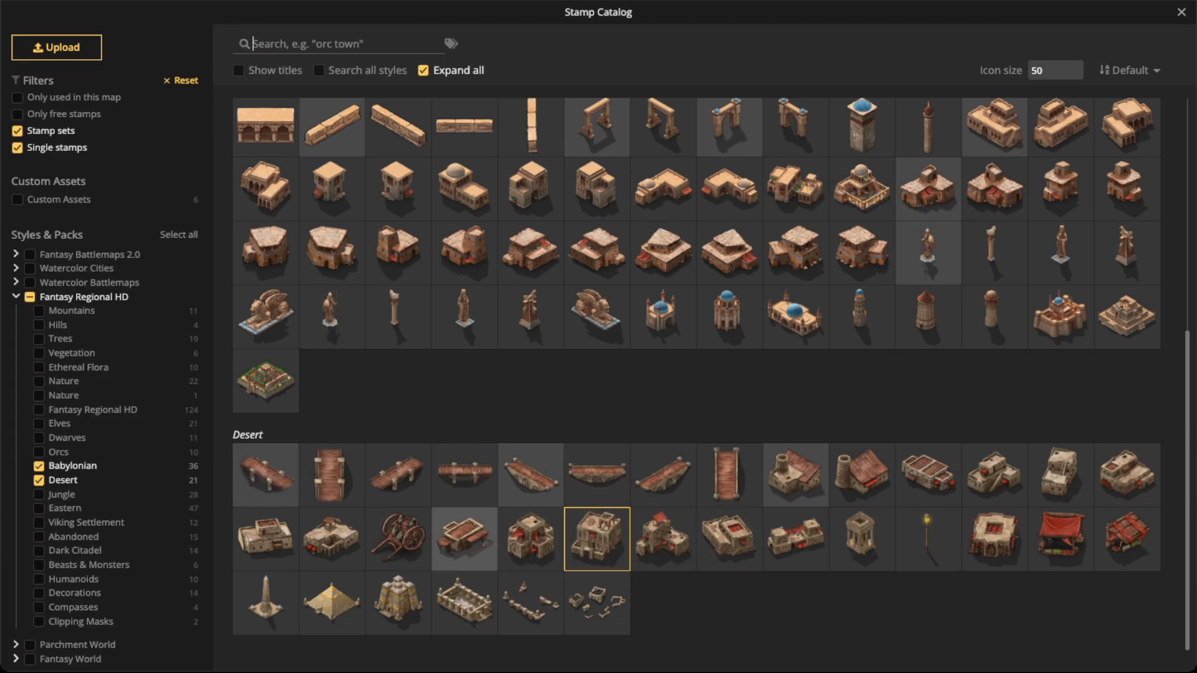
left_click(464, 538)
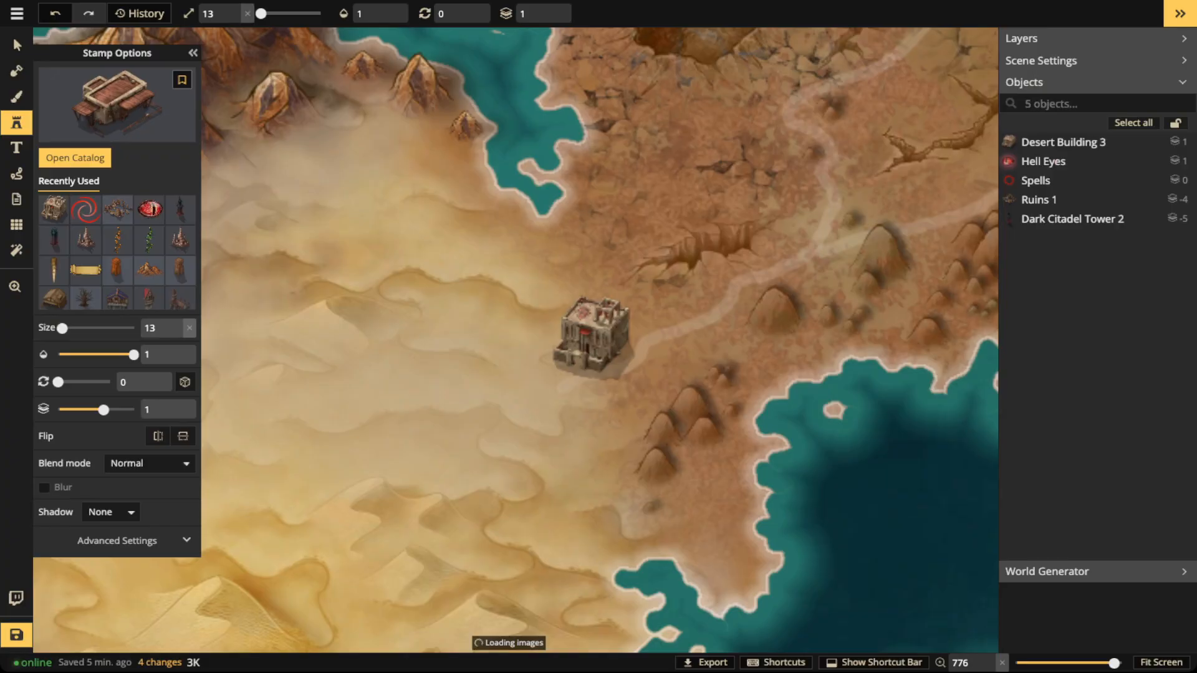
scroll(598, 374, "up", 1)
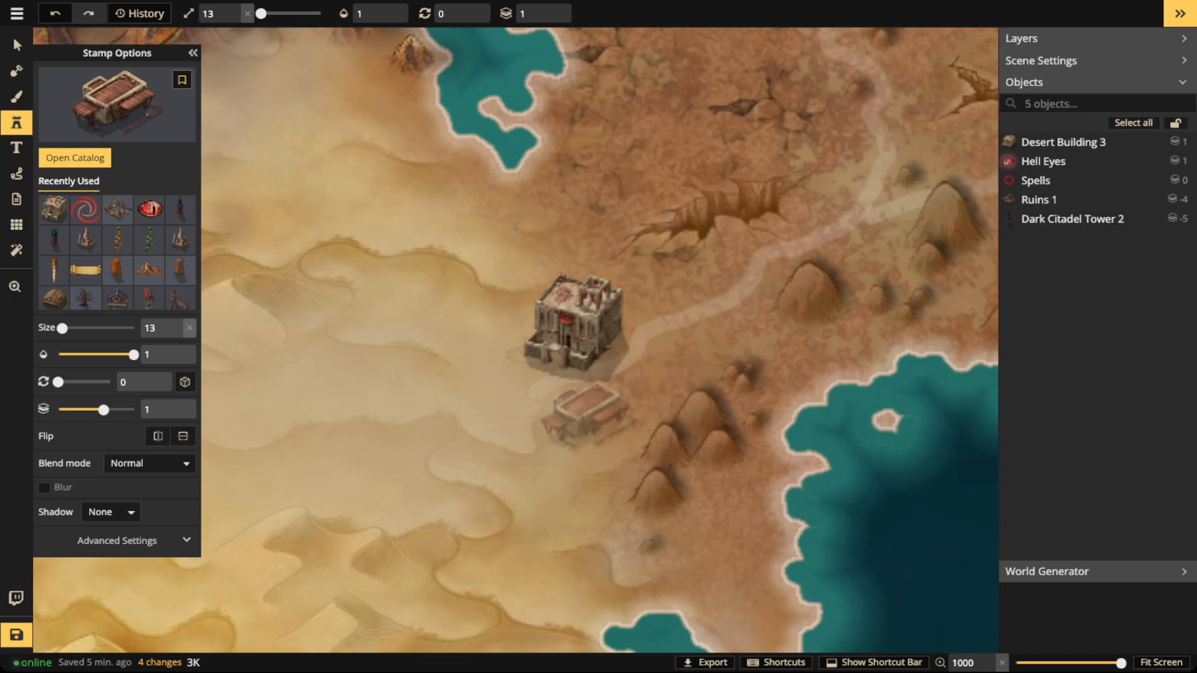
left_click(587, 414)
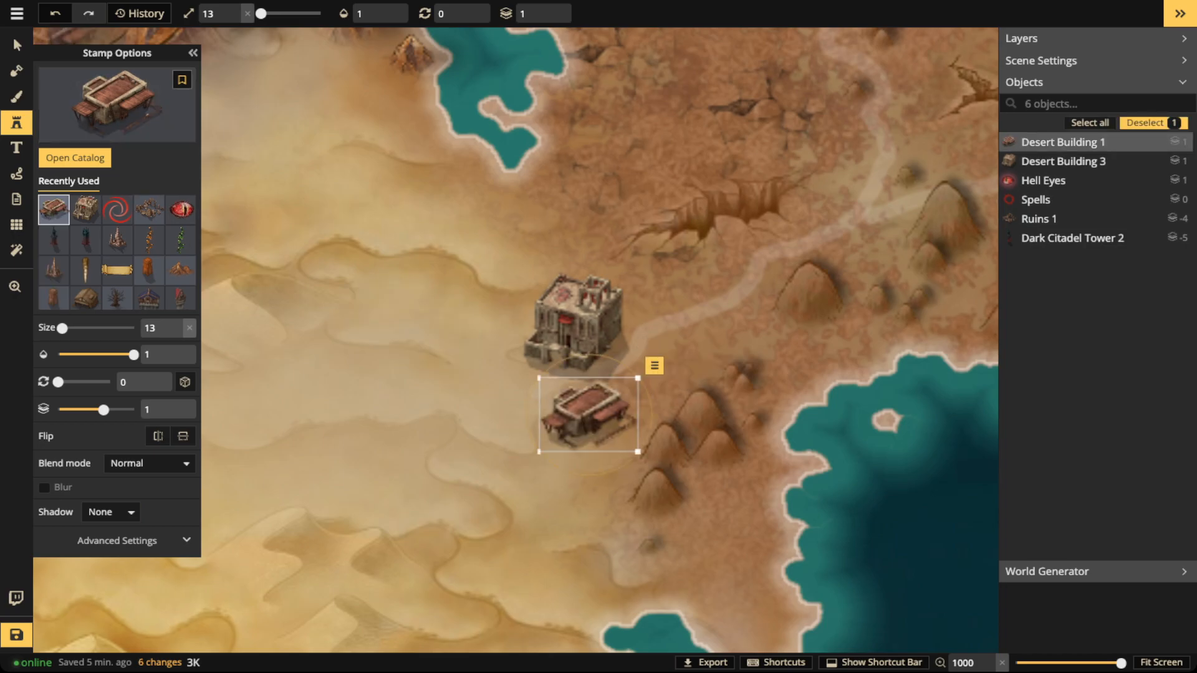
left_click(17, 46)
scroll(527, 311, "down", 1)
scroll(567, 321, "down", 1)
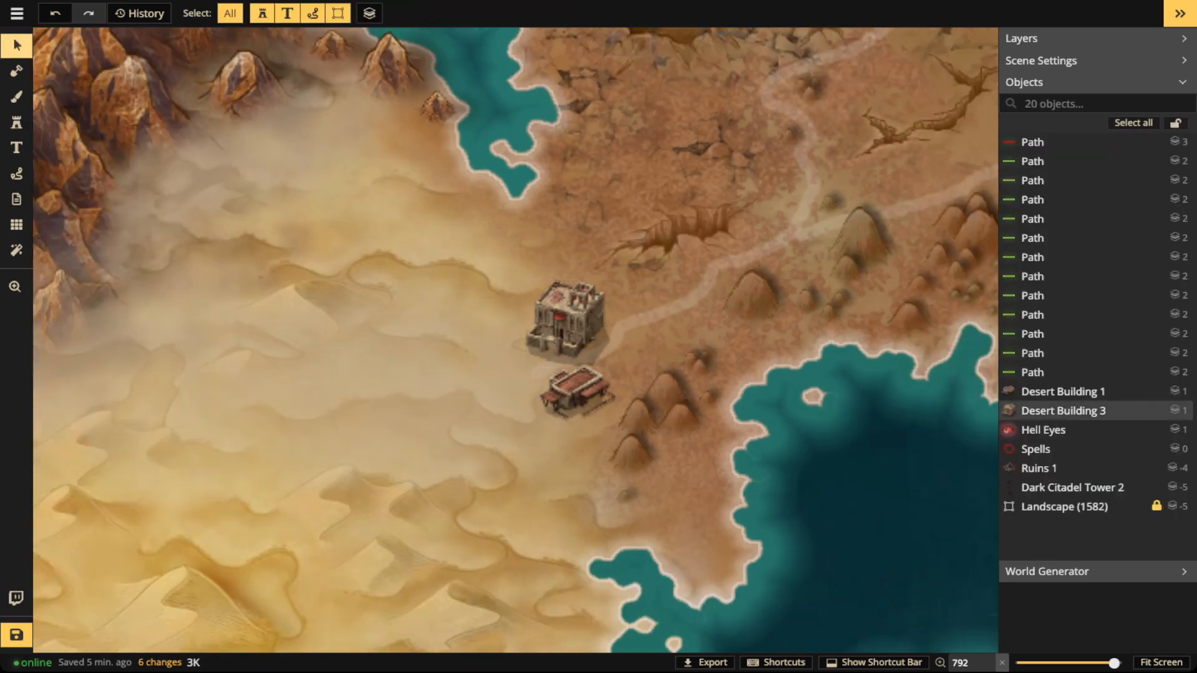
Step: Find the Palmtree stamps by searching the catalog for "palm" and place the first variant at size 13 between the two desert buildings
key("s")
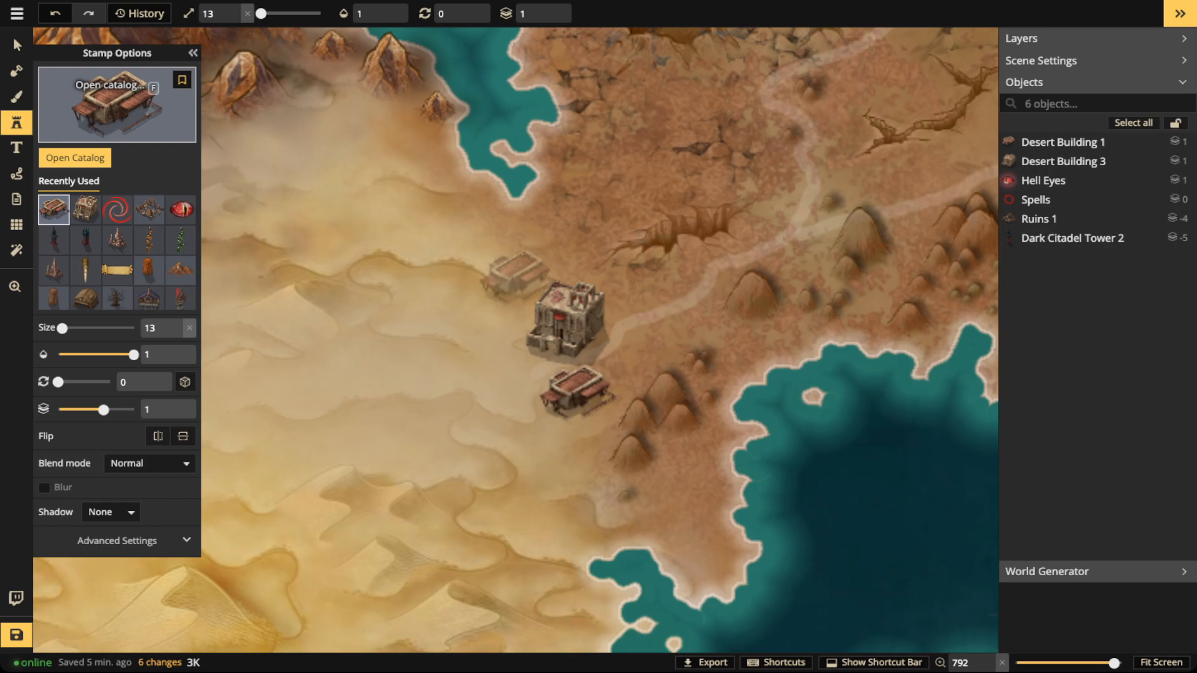
key("f")
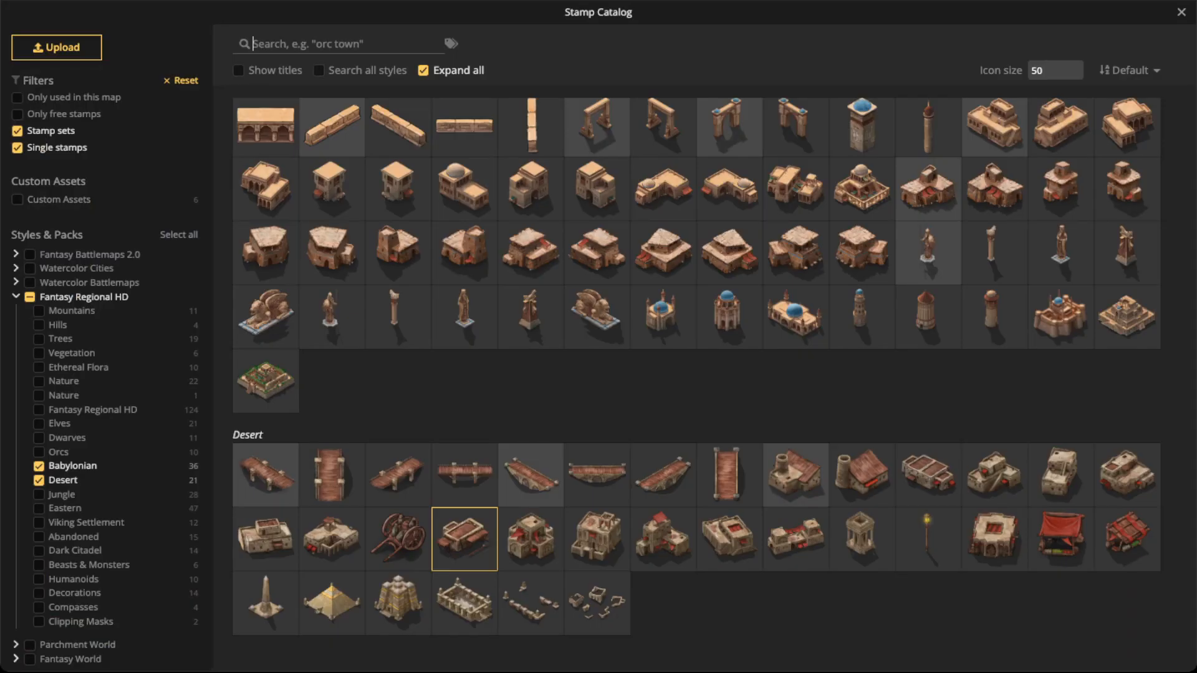
type("palm")
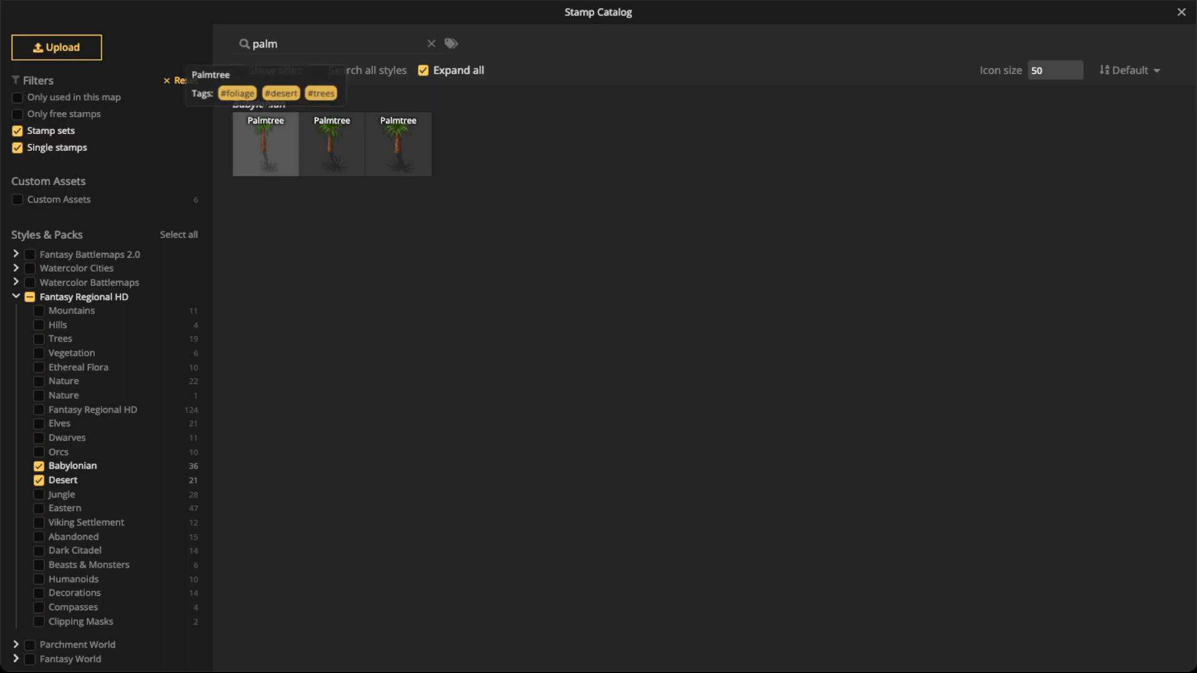
left_click(265, 137)
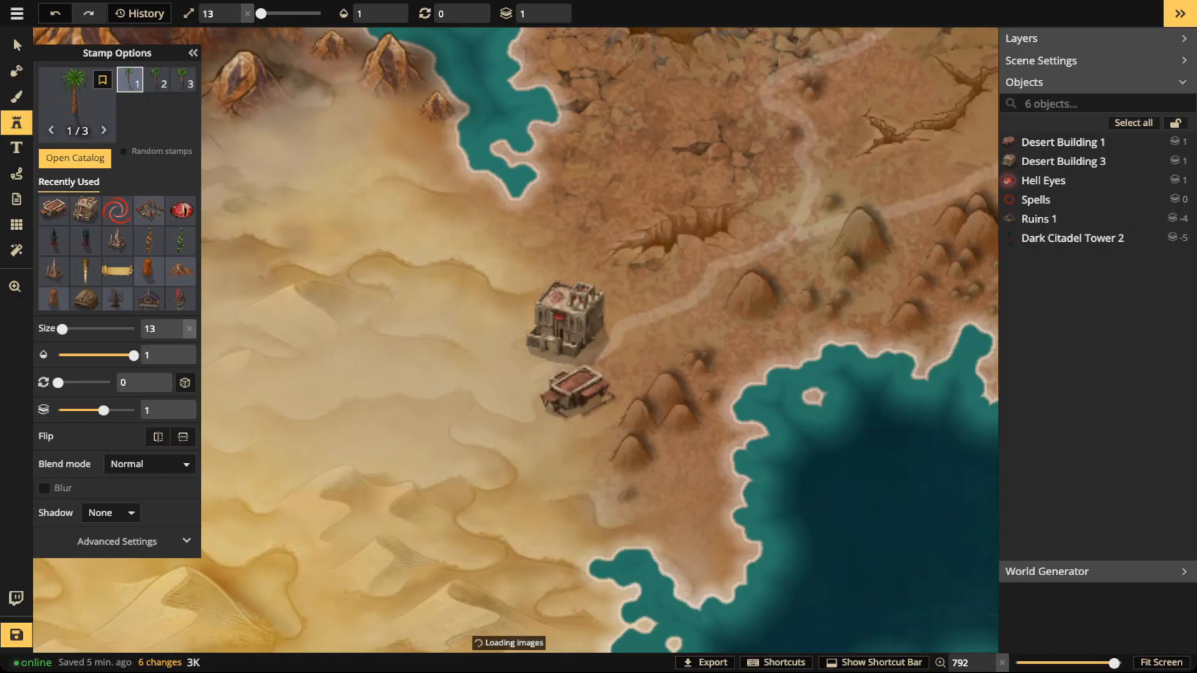
scroll(628, 333, "up", 2)
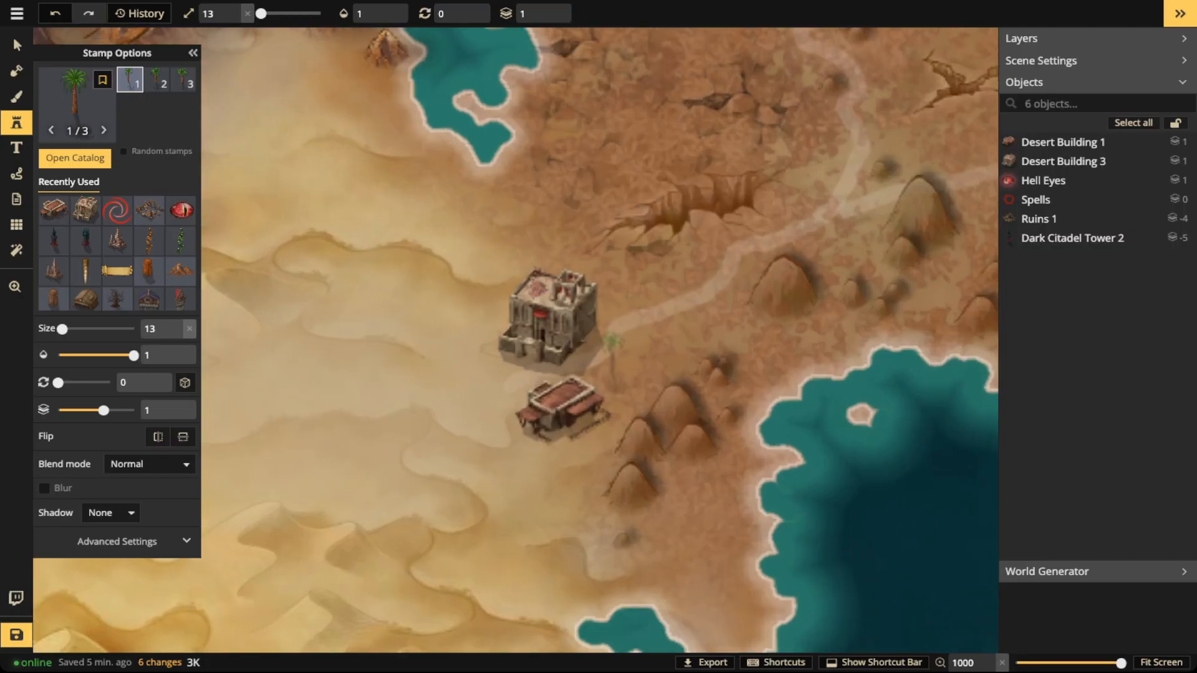
left_click(599, 372)
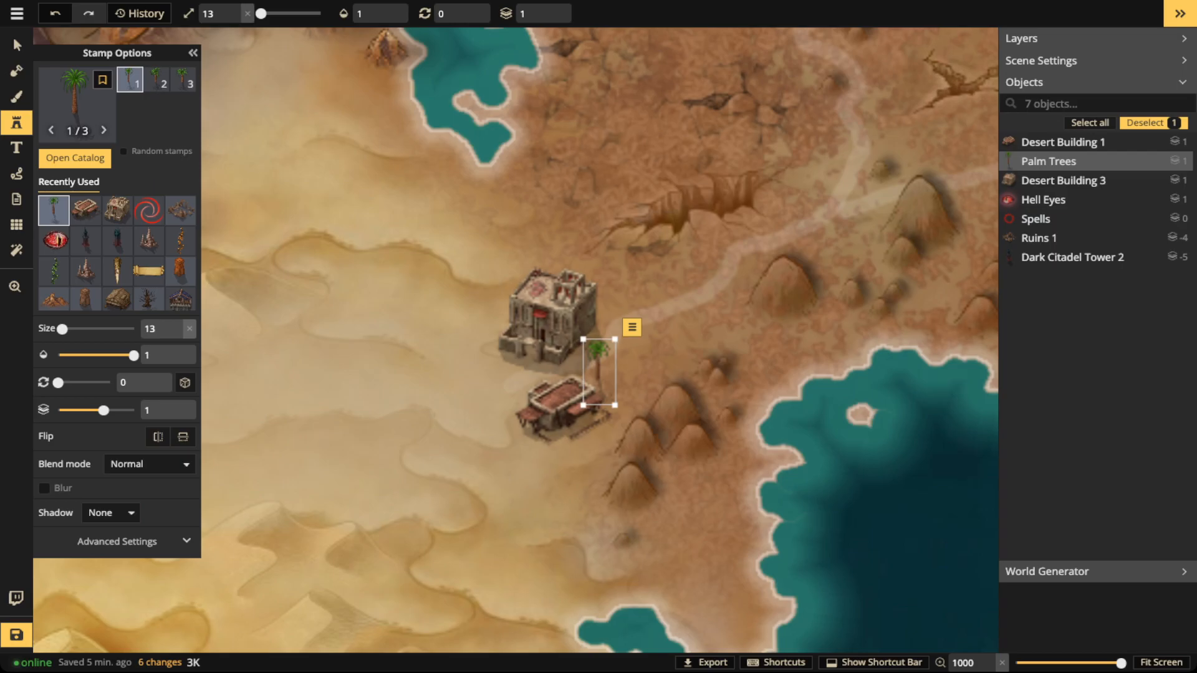
key("Escape")
Step: Add two more palms using the other variants, one at the end of the path and one between it and the first palm
left_click(156, 80)
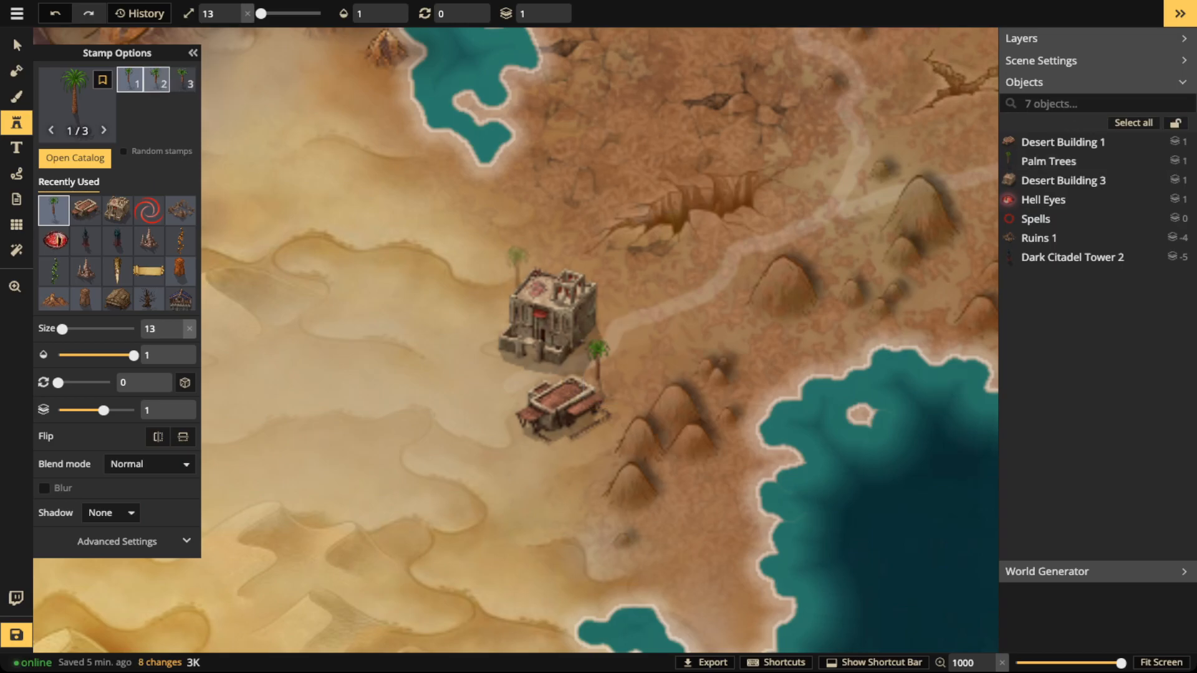
left_click(631, 326)
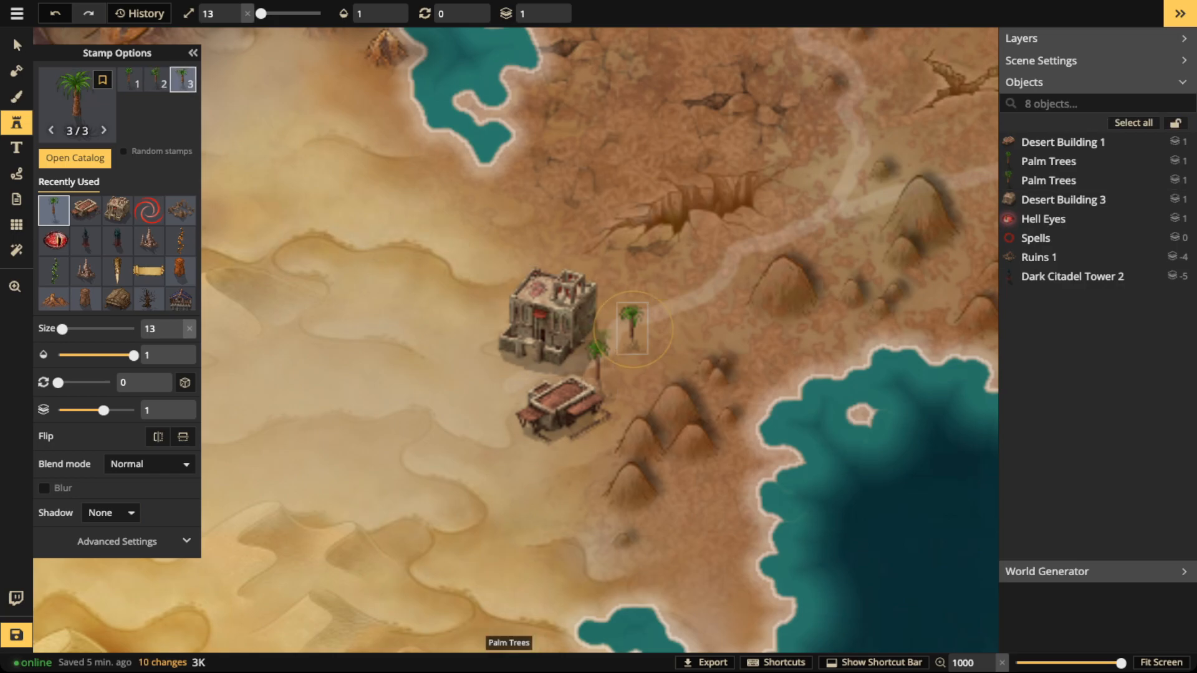
left_click(617, 353)
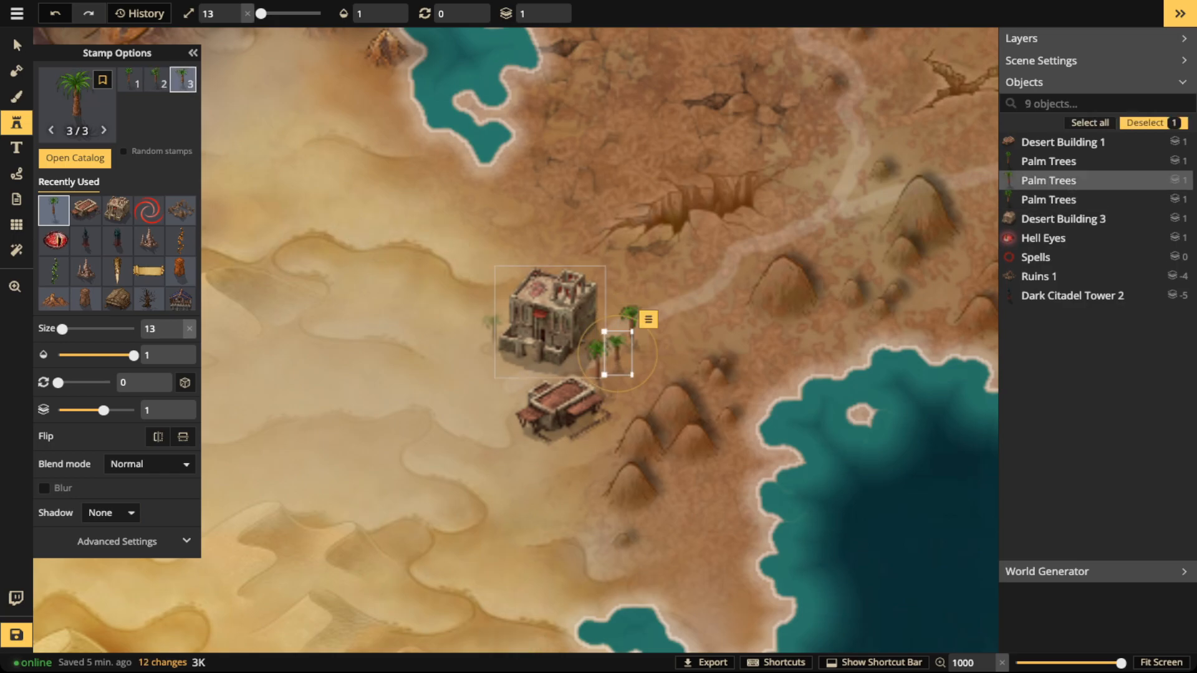
left_click_drag(617, 354, 618, 349)
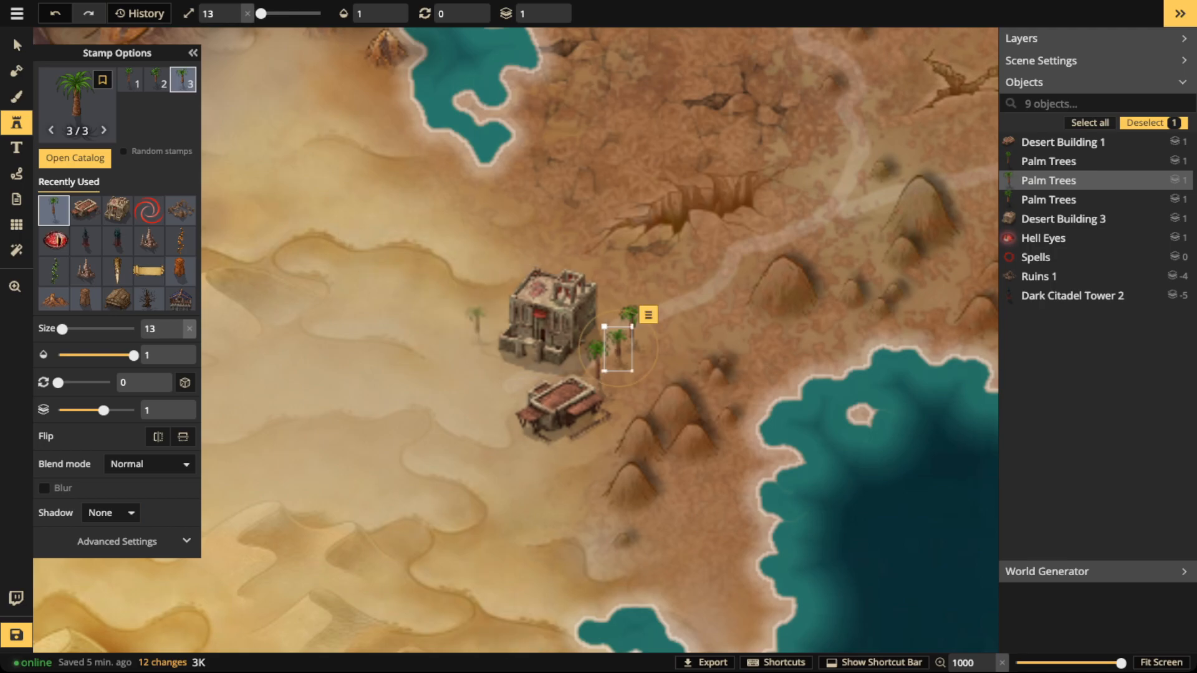
Step: Shrink the larger desert building and reduce Desert Building 1's size to 10 so both fit the palms' scale, leaving nothing selected
scroll(523, 268, "down", 5)
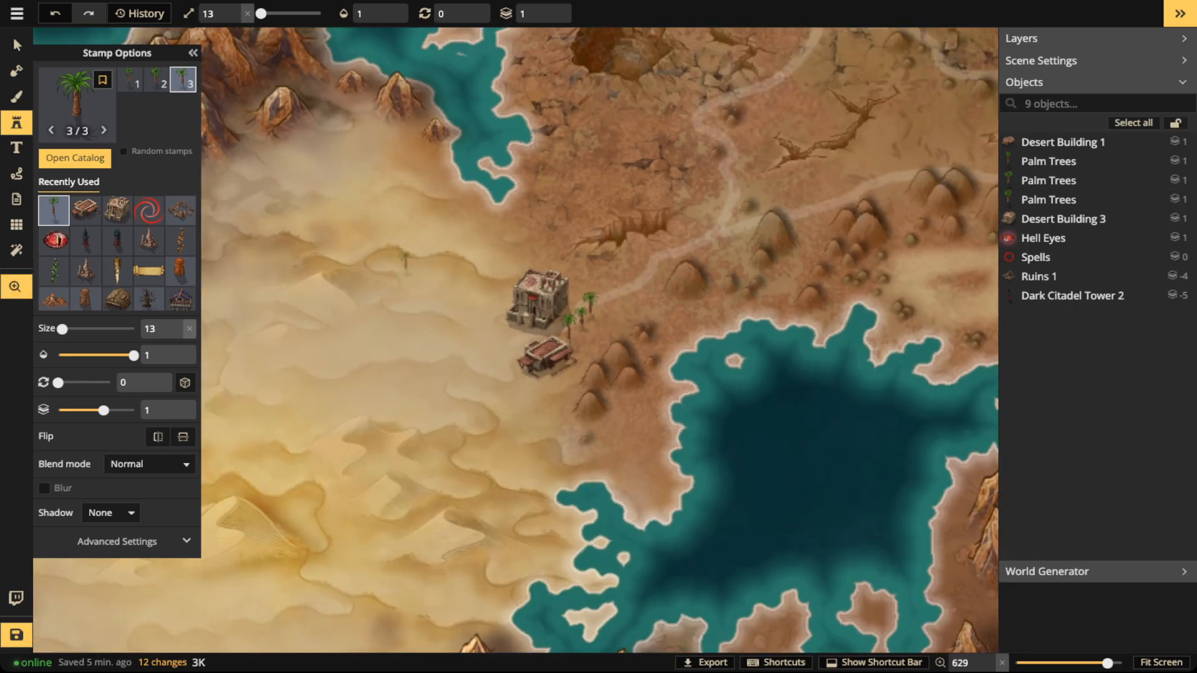
left_click_drag(405, 264, 568, 257)
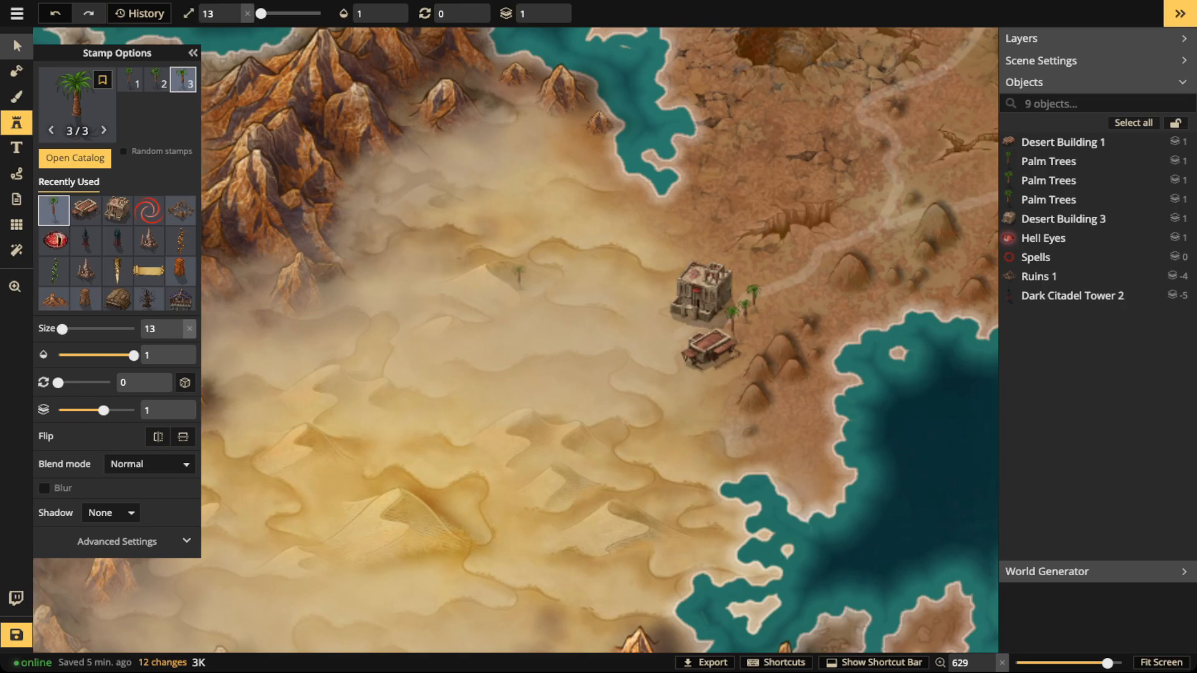
key("v")
left_click(701, 293)
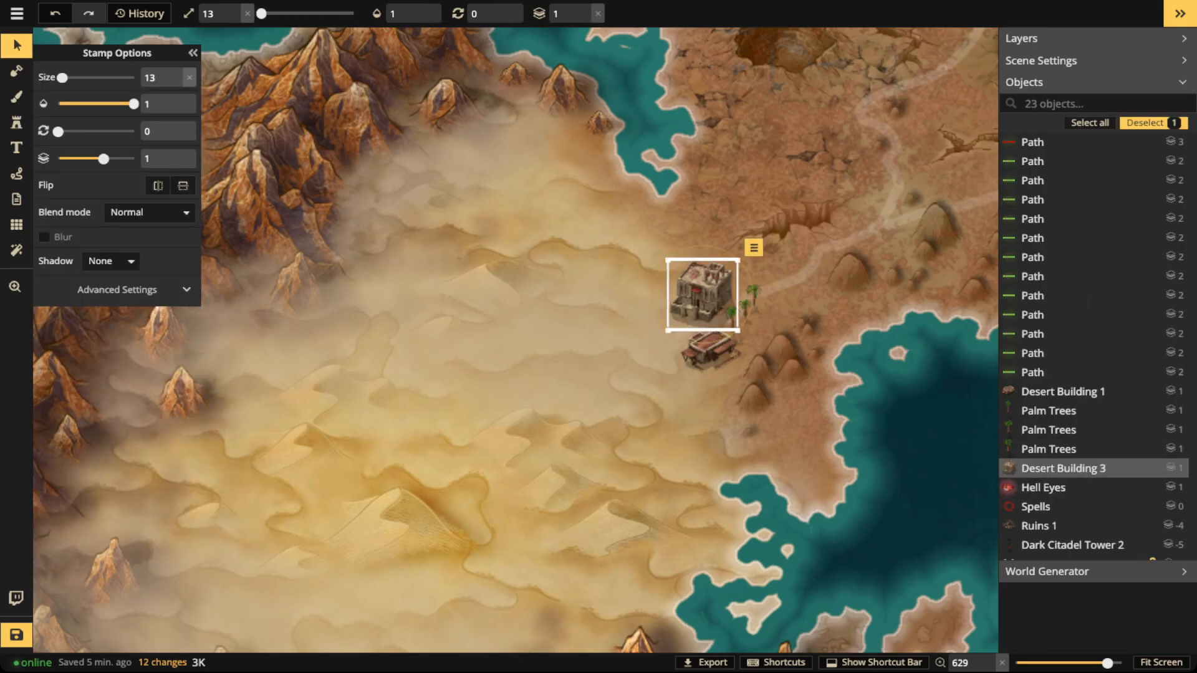
scroll(704, 284, "up", 3)
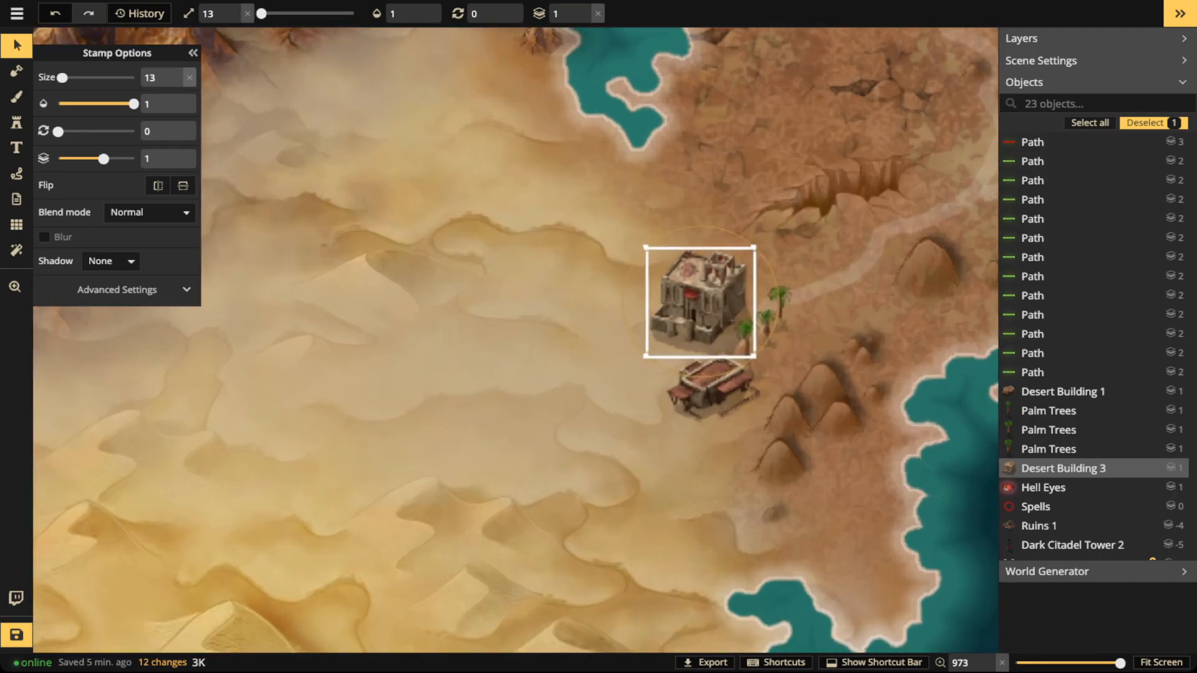
left_click(713, 387)
left_click_drag(665, 423, 684, 411)
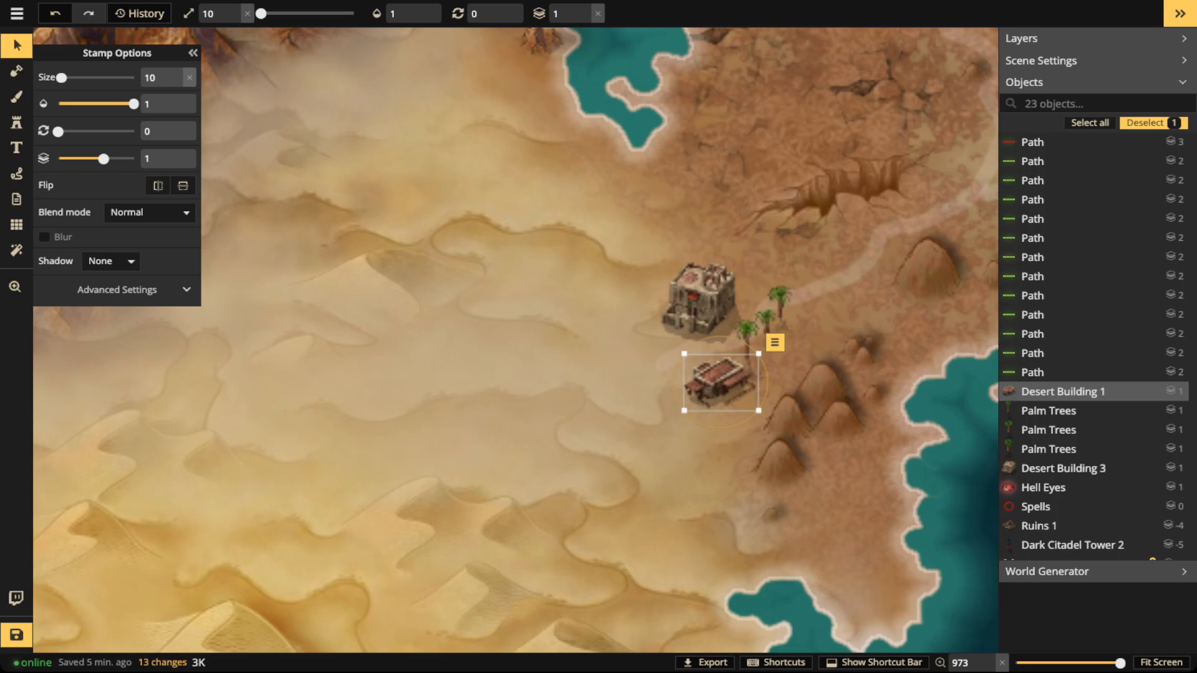
key("Escape")
scroll(580, 306, "down", 1)
scroll(580, 306, "down", 1)
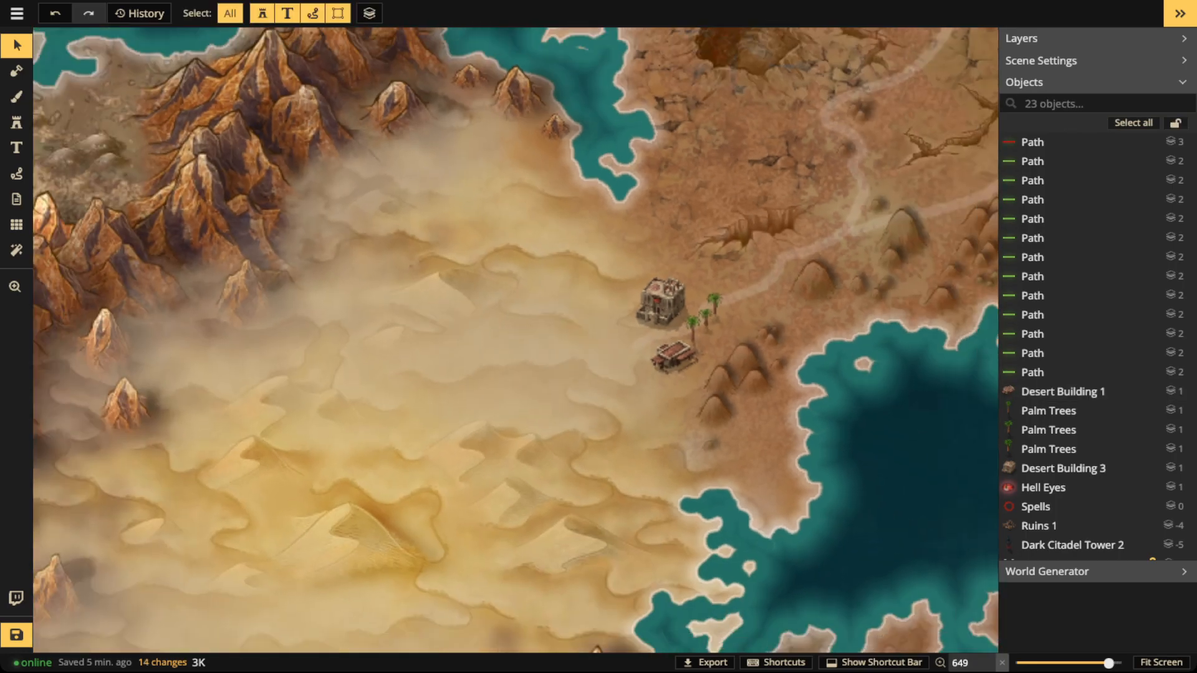
left_click(702, 321)
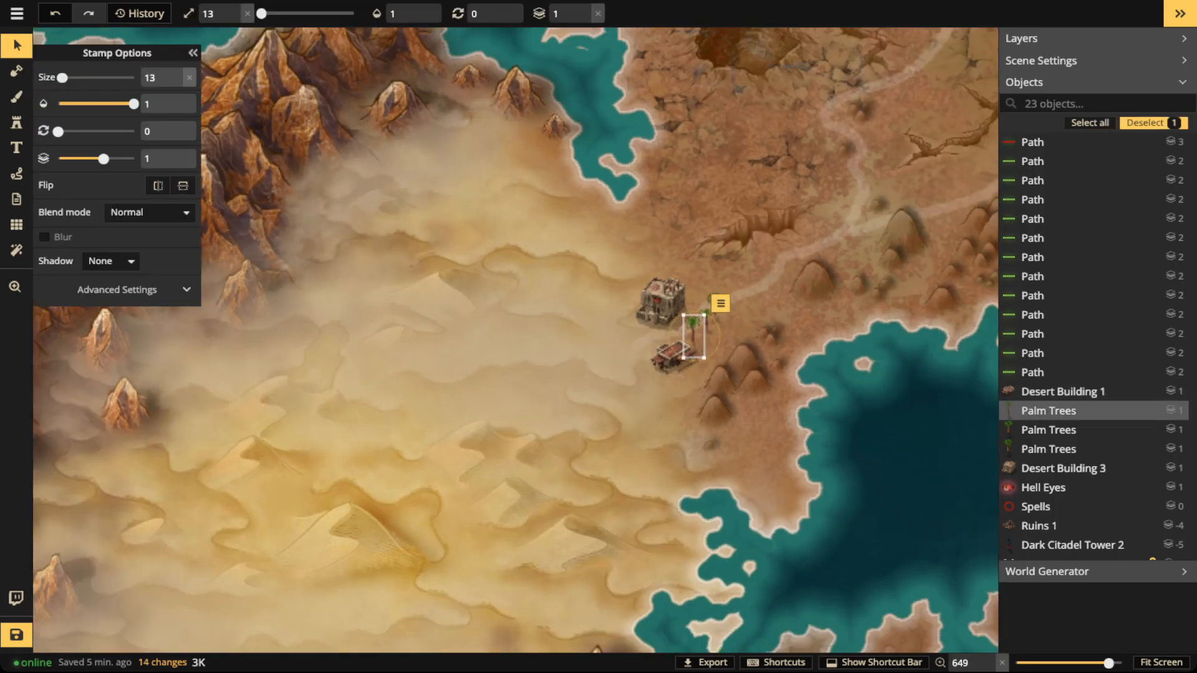
key("Escape")
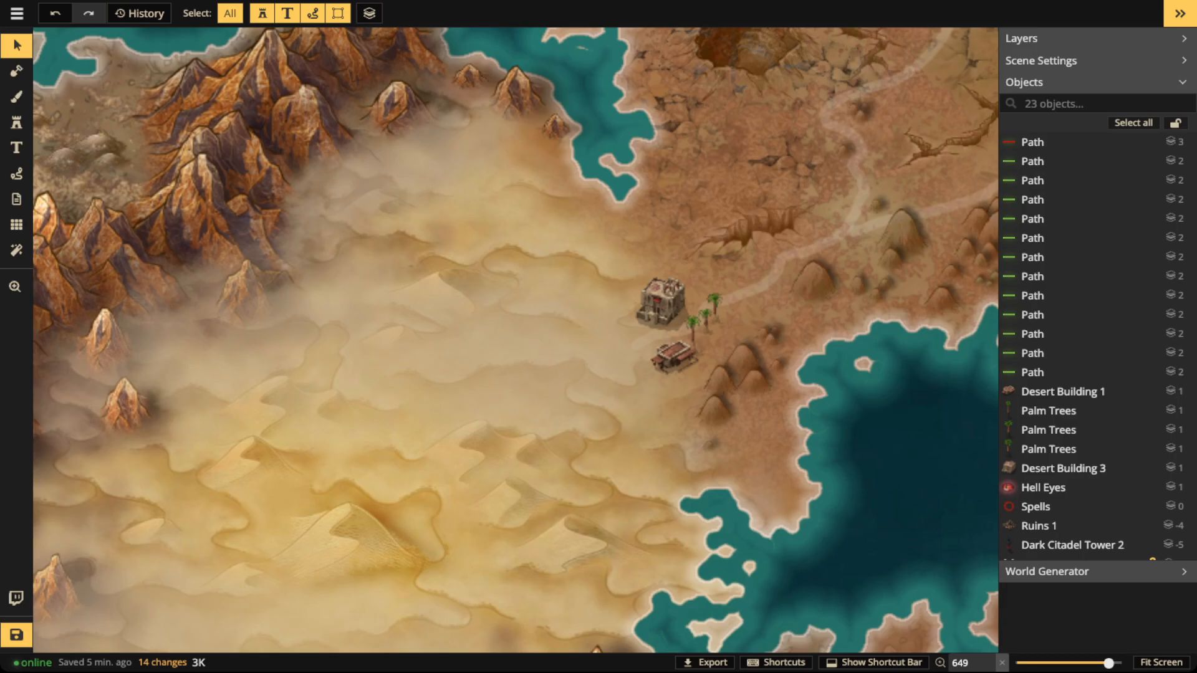
Step: Survey the southern coast and the open desert for a spot to place the next landmark
scroll(515, 340, "down", 5)
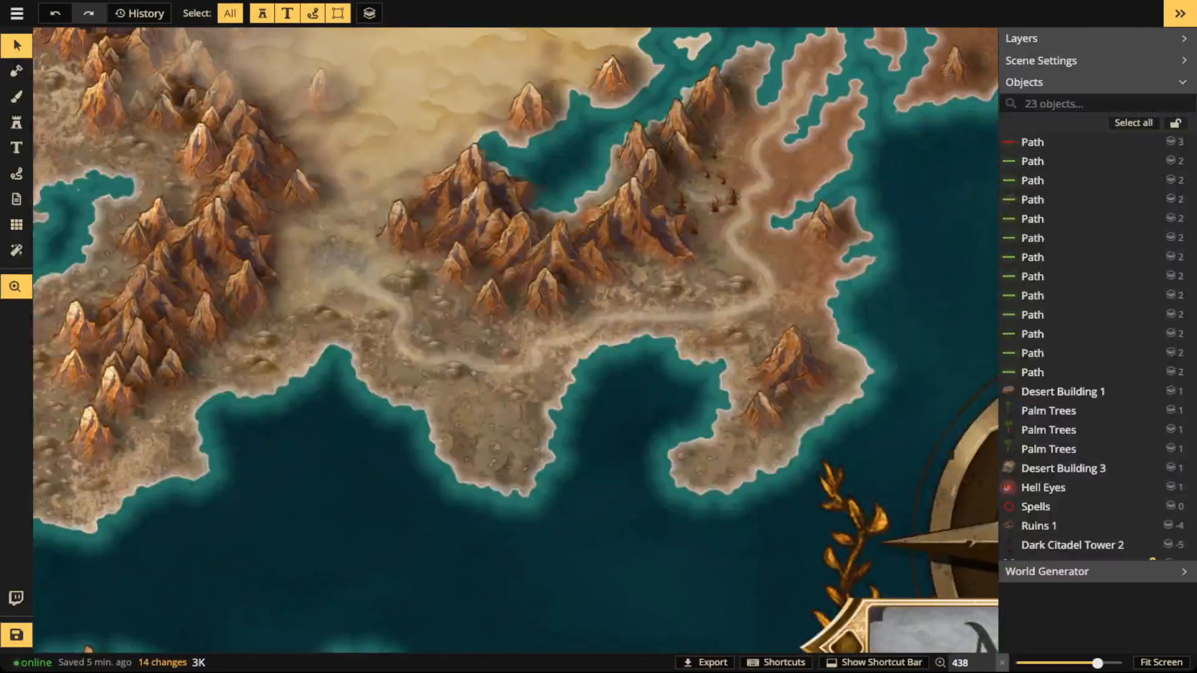
scroll(515, 340, "down", 3)
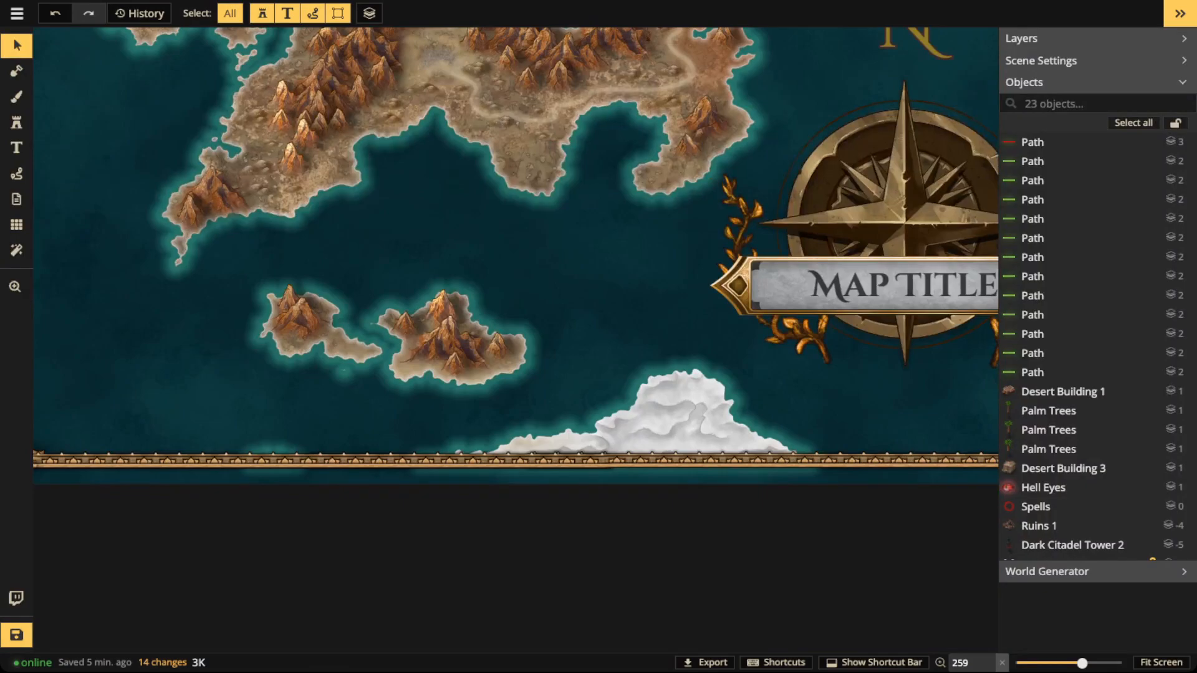
scroll(514, 340, "up", 10)
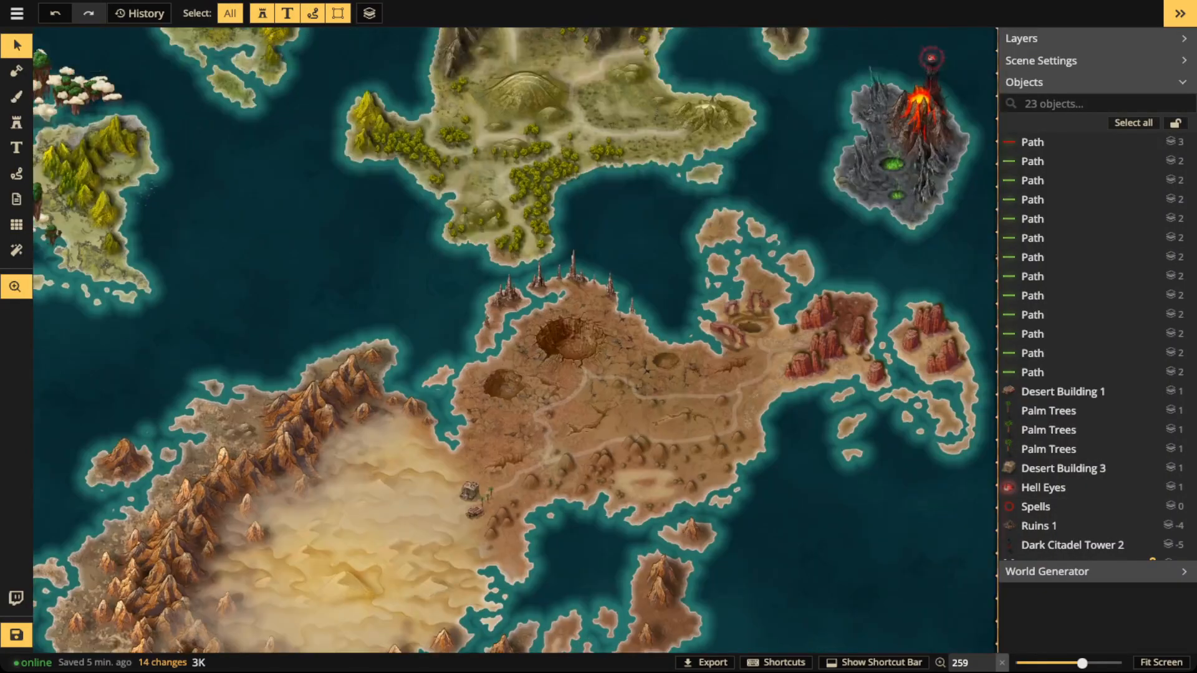
scroll(515, 340, "up", 5)
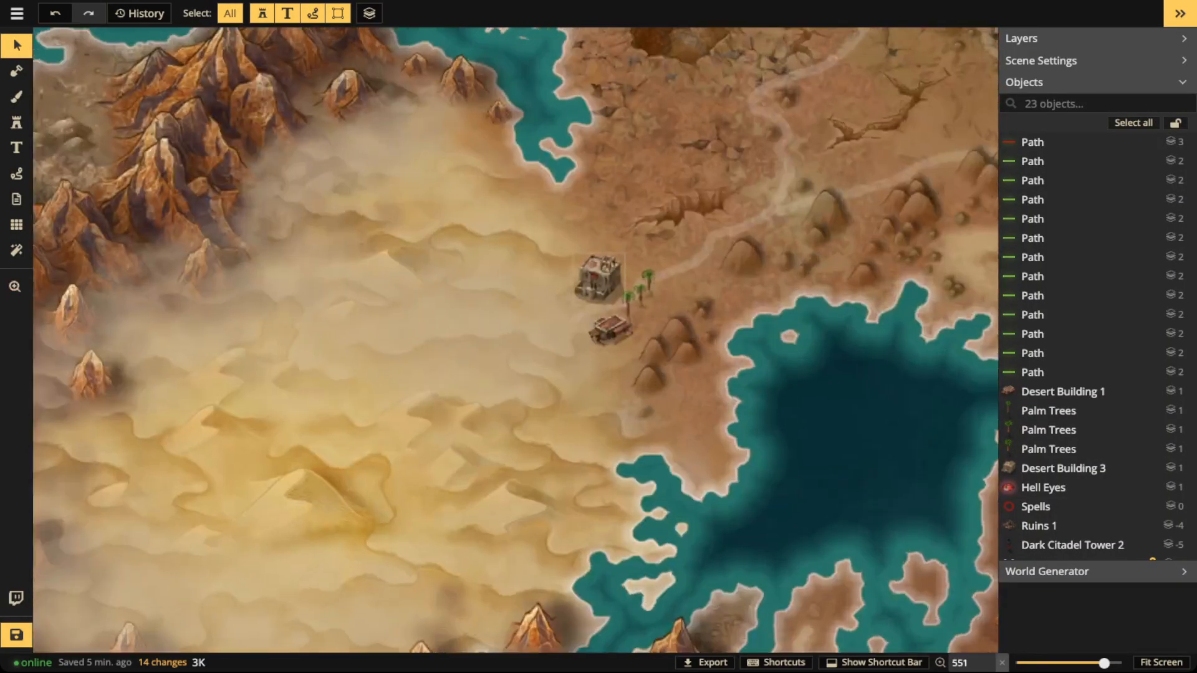
scroll(515, 340, "up", 3)
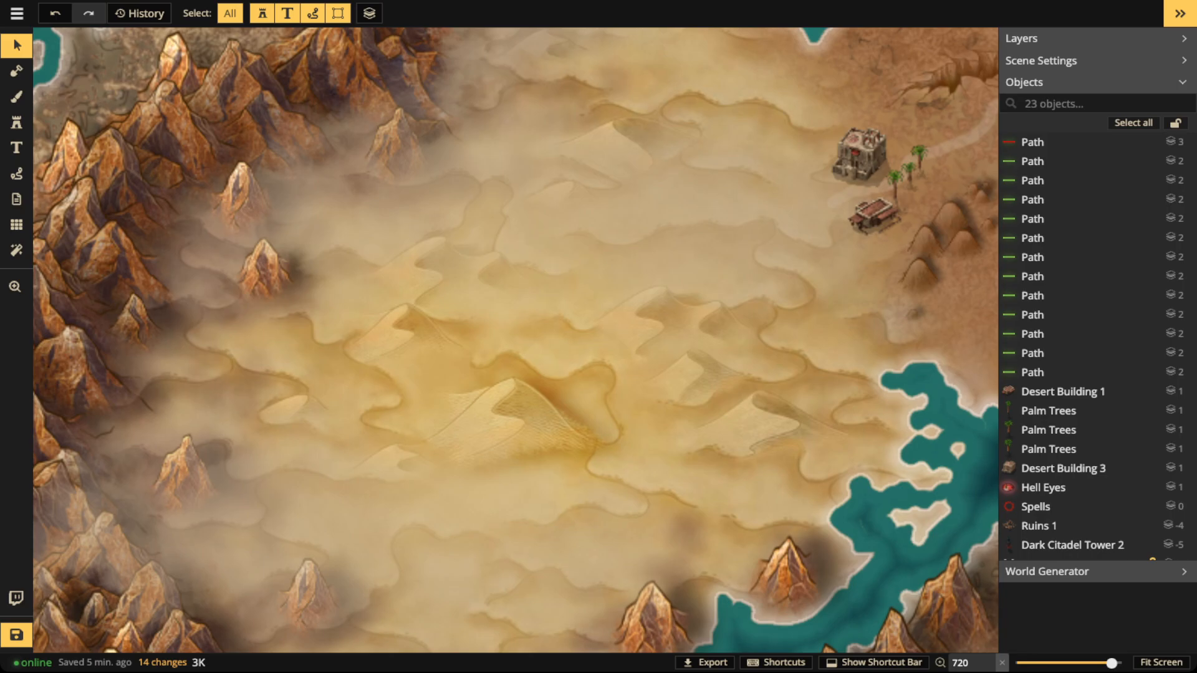
scroll(515, 340, "up", 3)
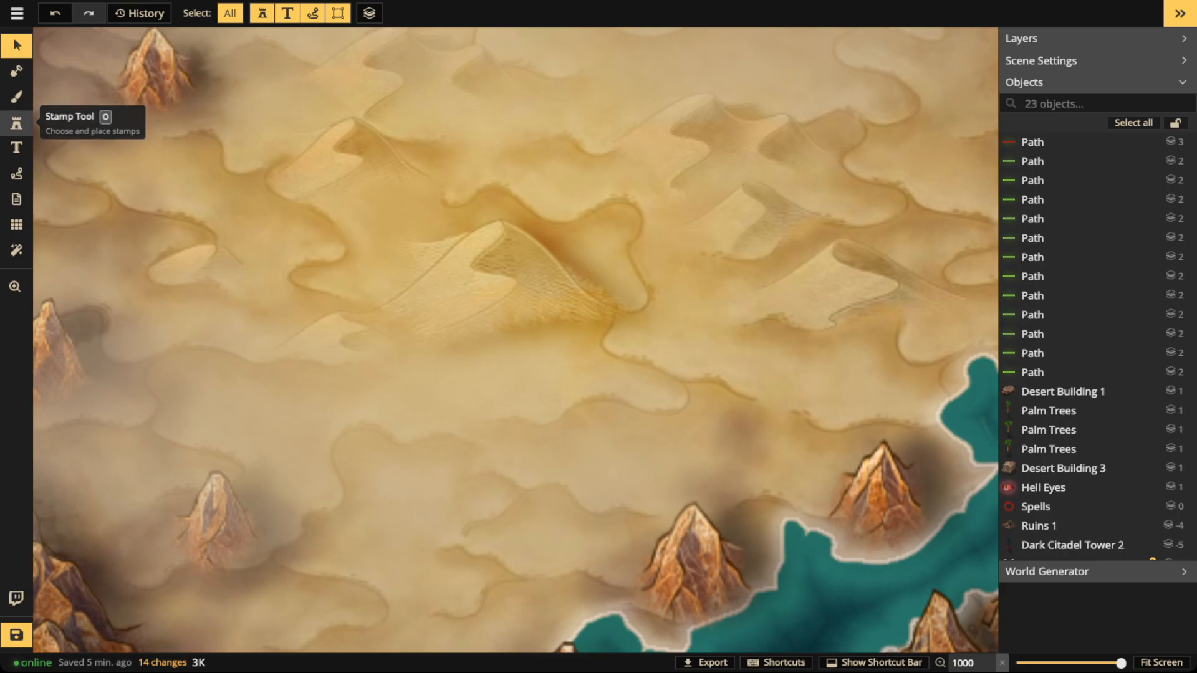
Step: Clear the stamp catalog's search and examine the landmark candidates in the Babylonian and Desert packs
left_click(17, 123)
key("f")
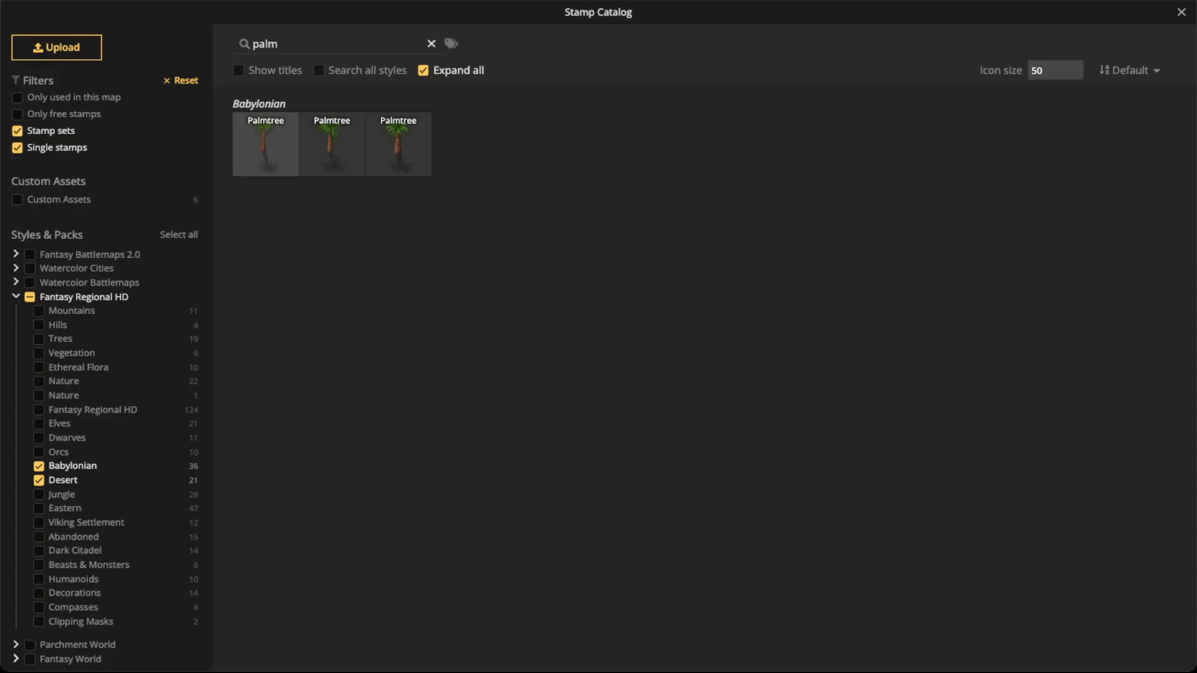
left_click(430, 43)
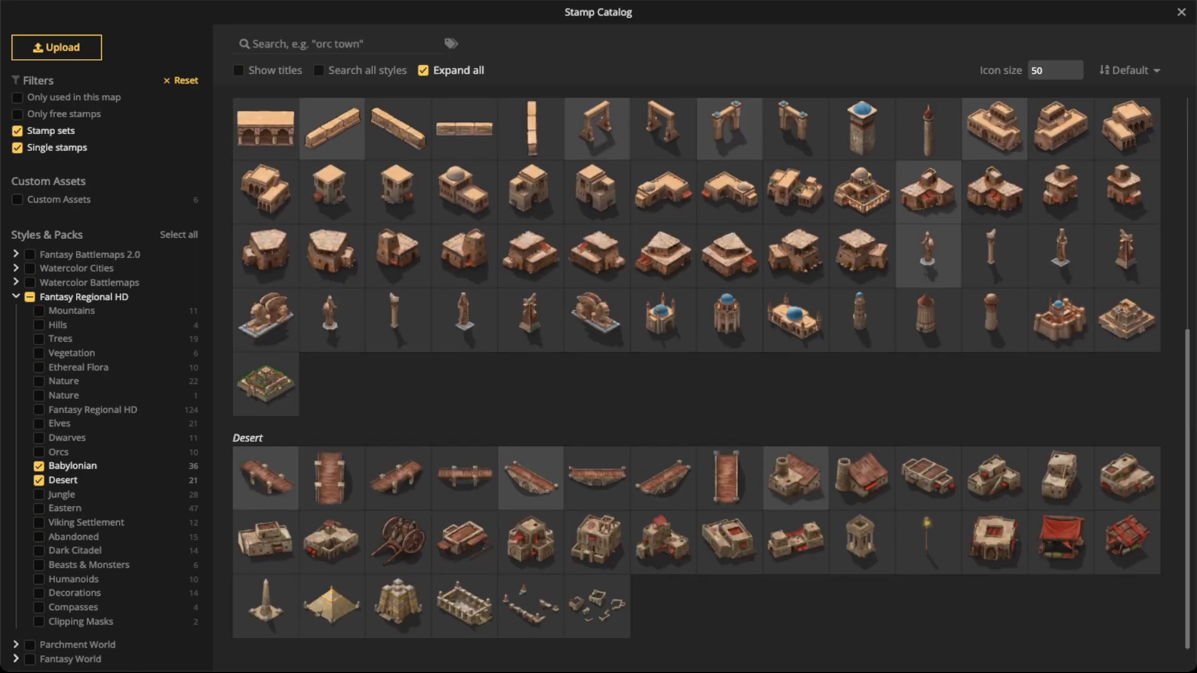
mouse_move(332, 601)
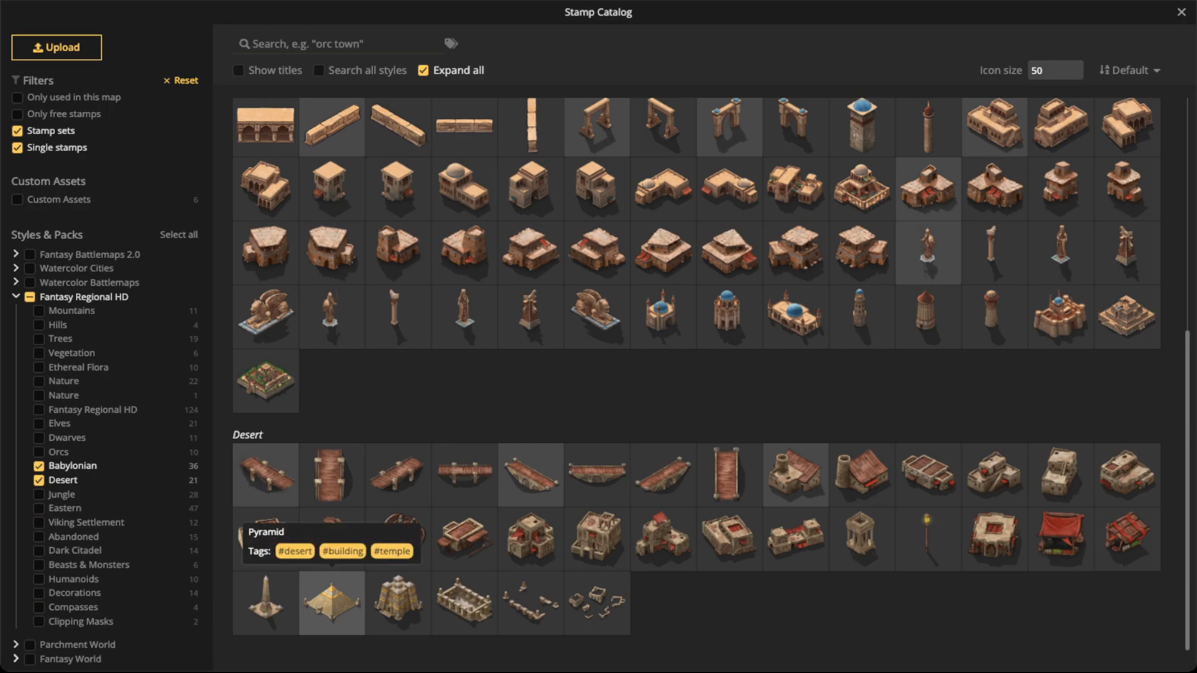
mouse_move(398, 601)
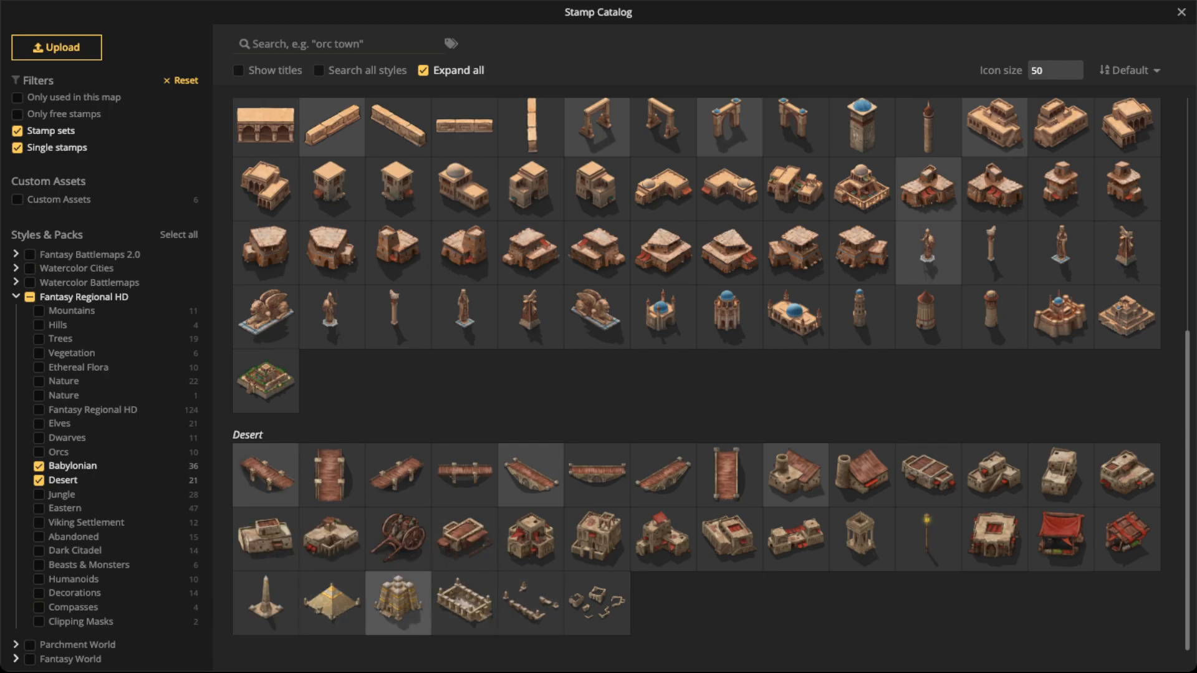
mouse_move(531, 601)
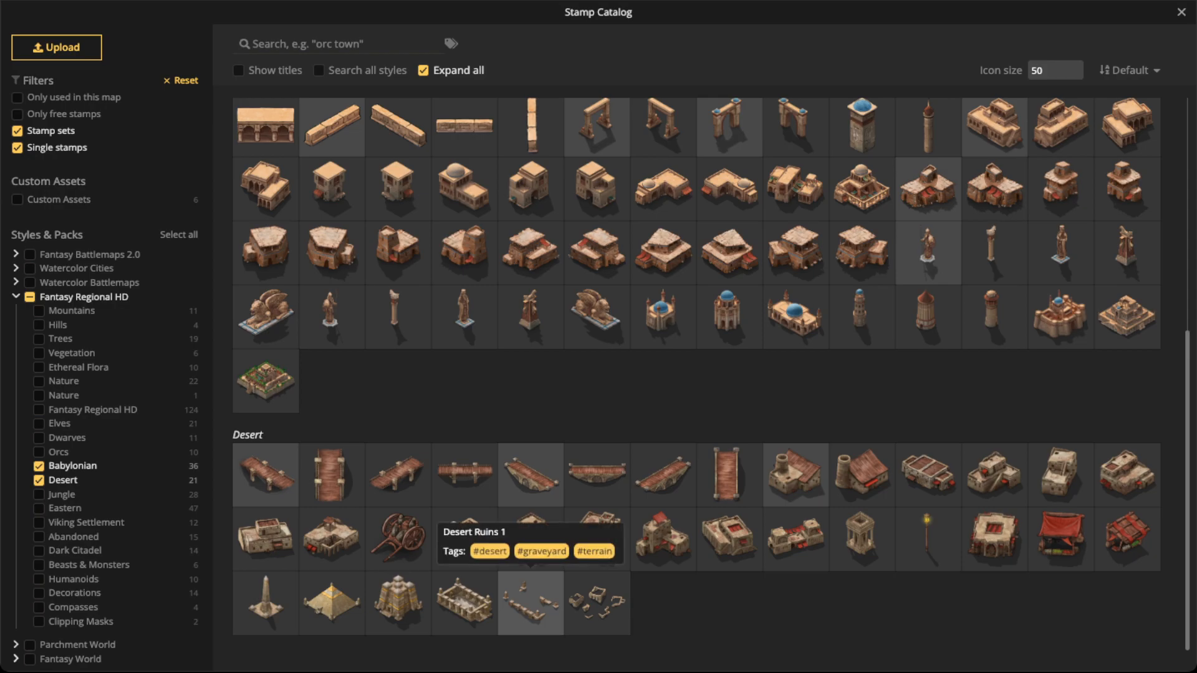
mouse_move(596, 602)
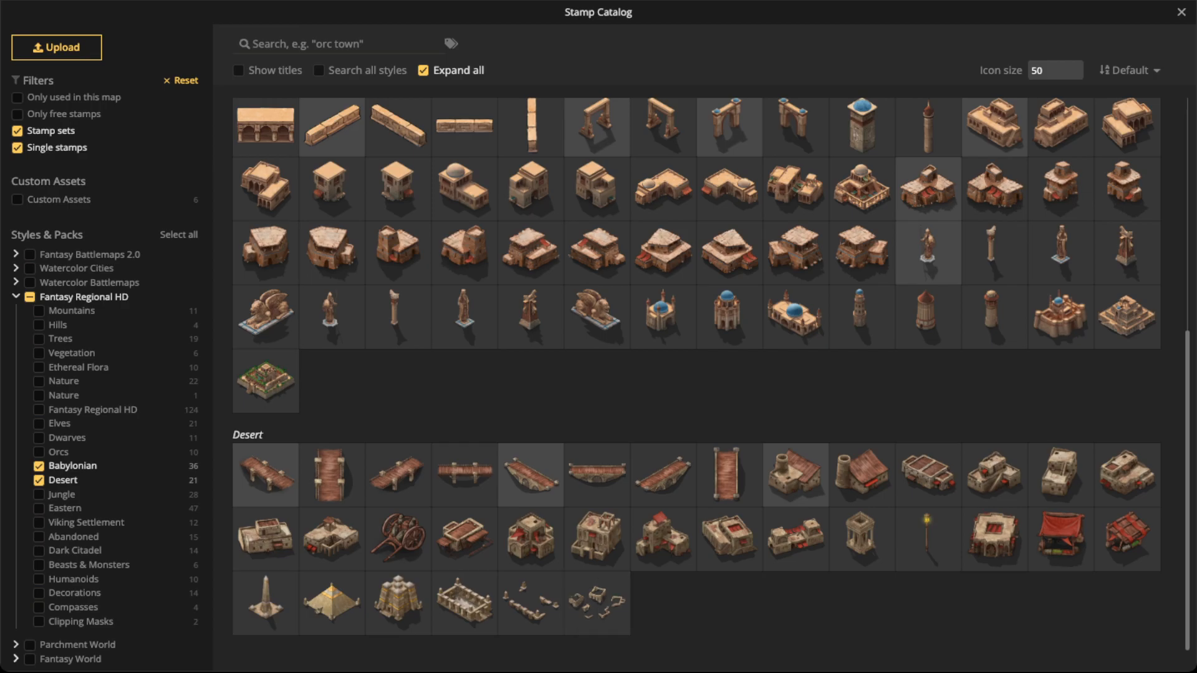
mouse_move(531, 250)
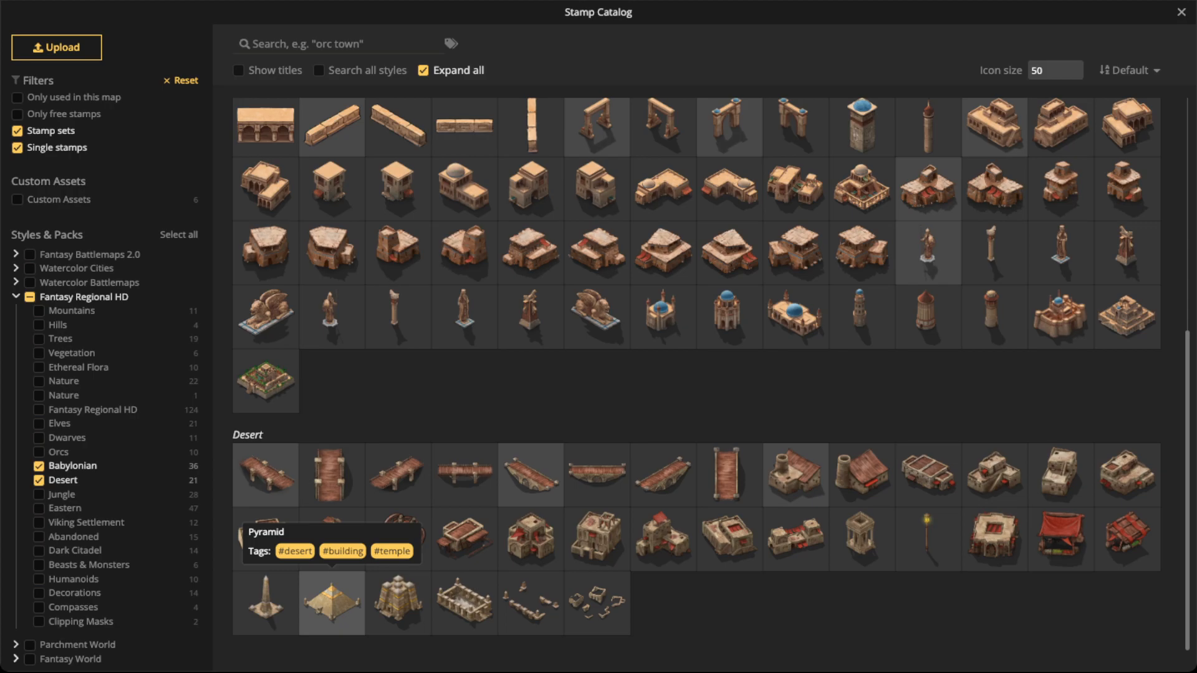
Step: Try the Pyramid stamp, swap it for the blue-domed Babylonian Tower and place that at size 20 on the large dune
left_click(331, 601)
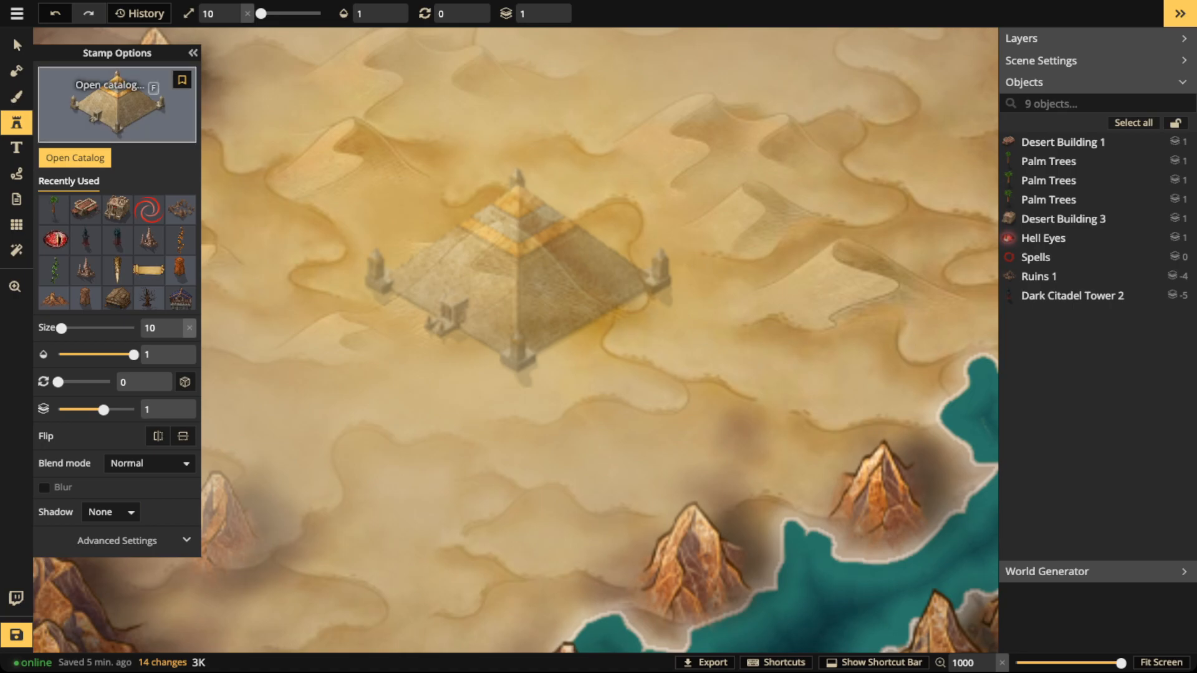
key("f")
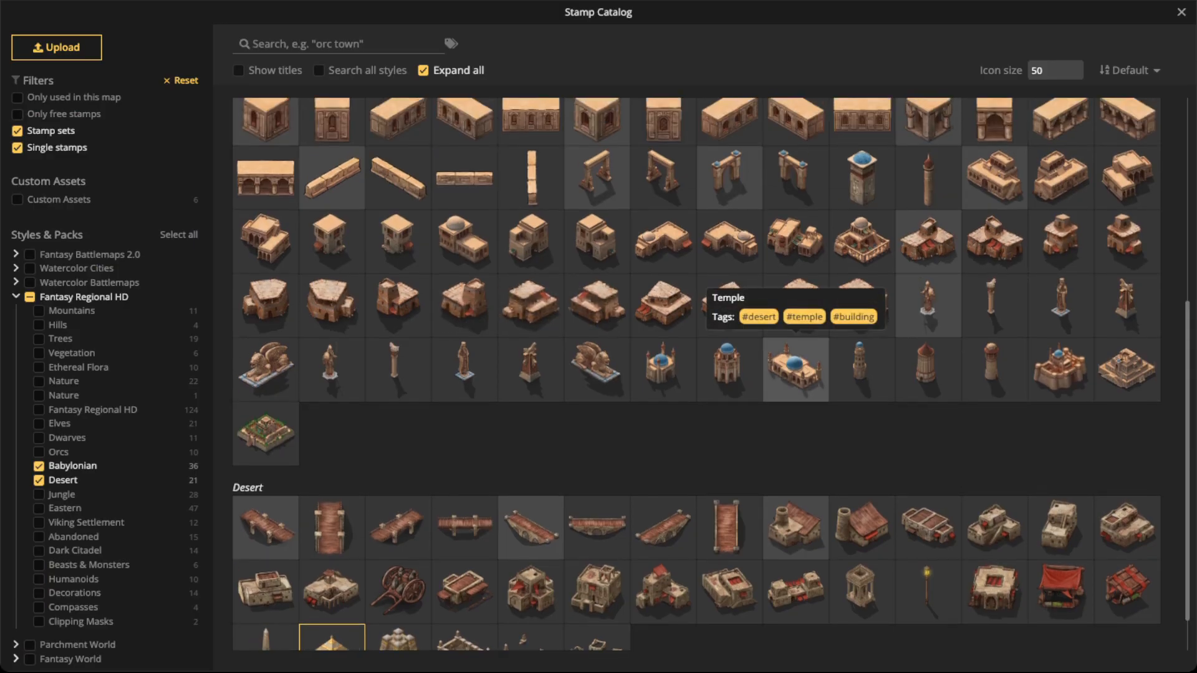
scroll(795, 368, "up", 1)
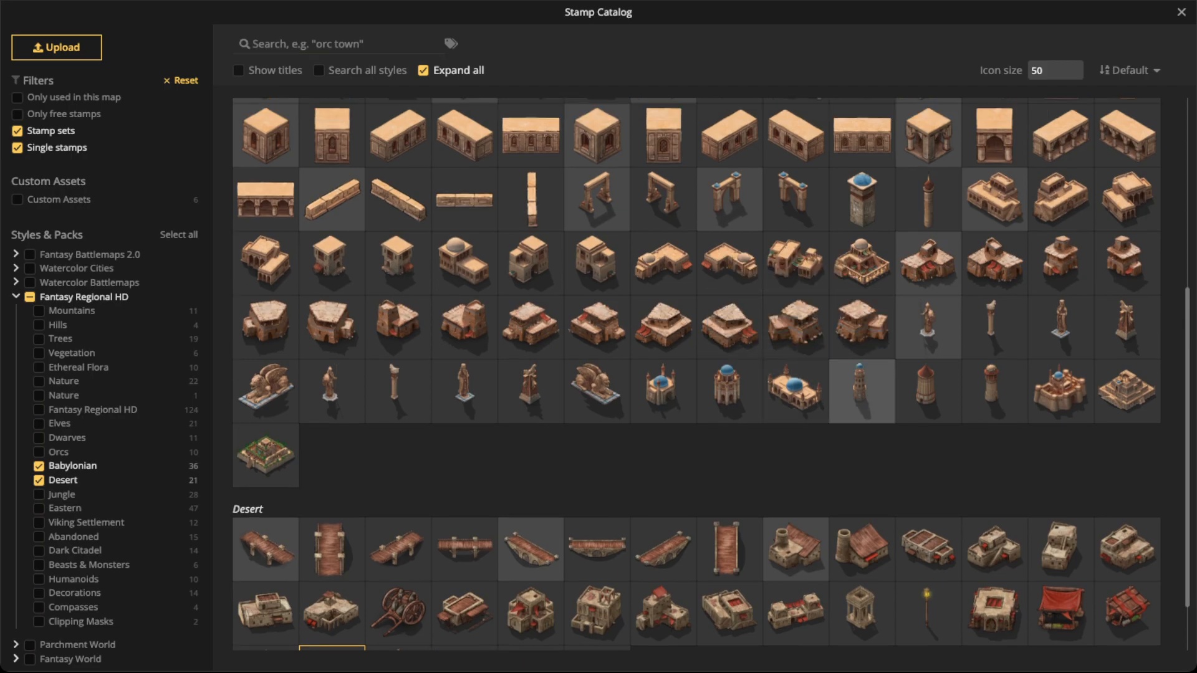
left_click(859, 389)
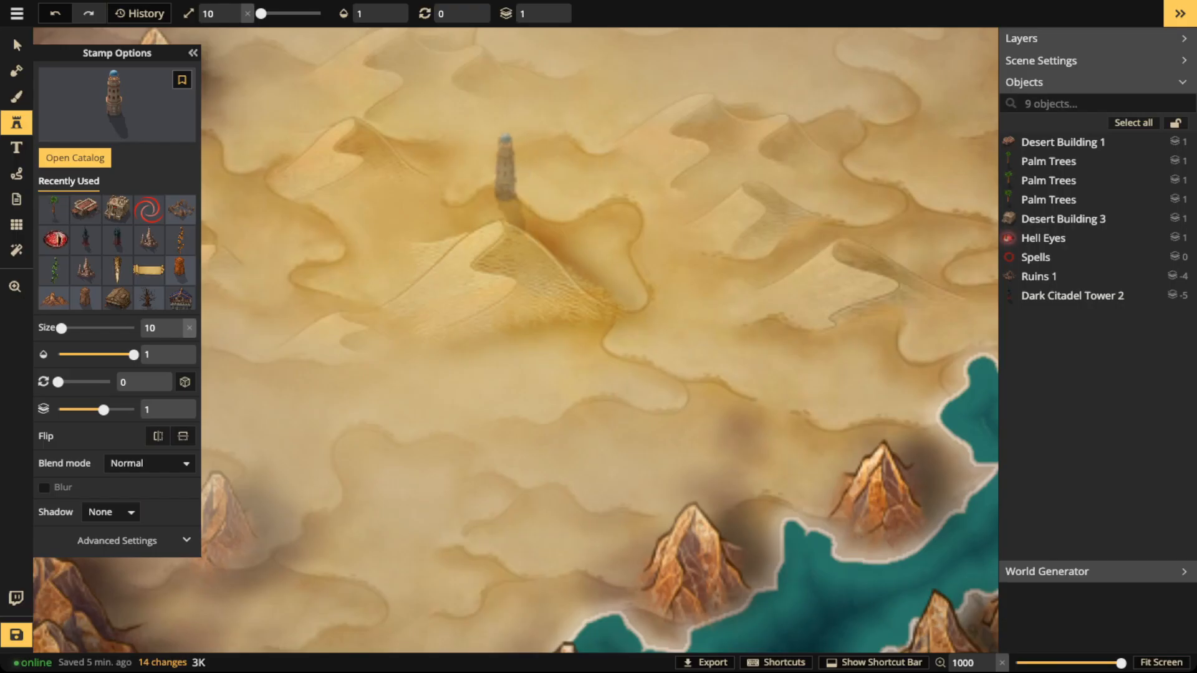
scroll(499, 187, "up", 2)
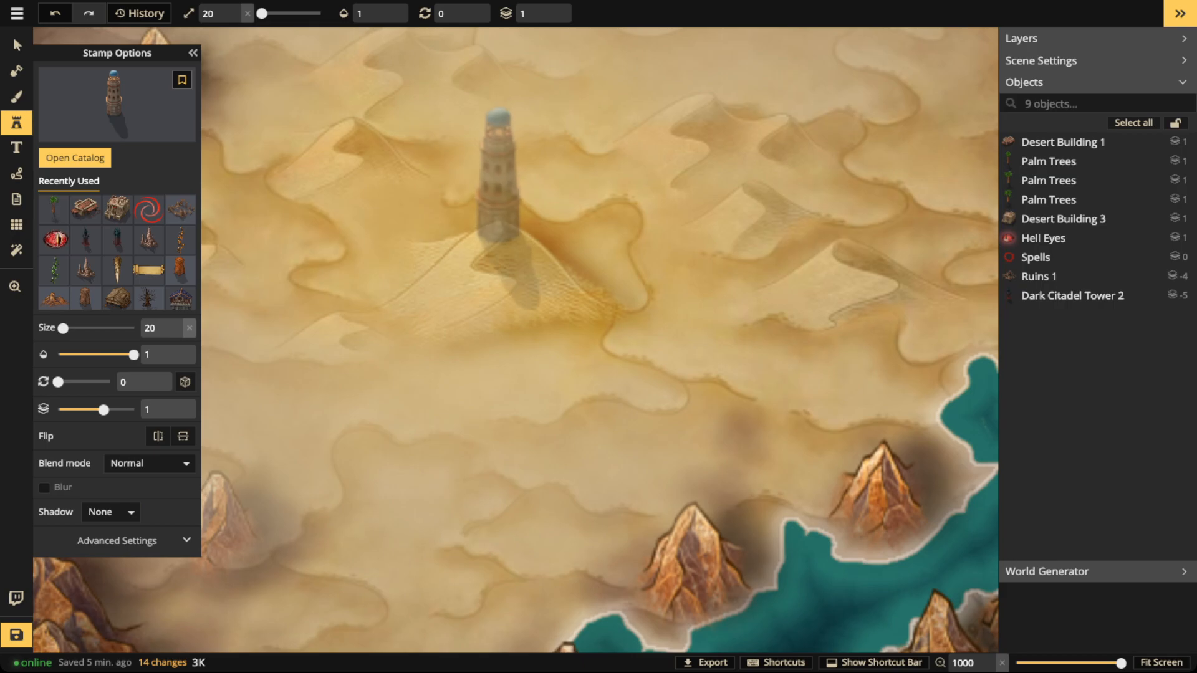
left_click(508, 209)
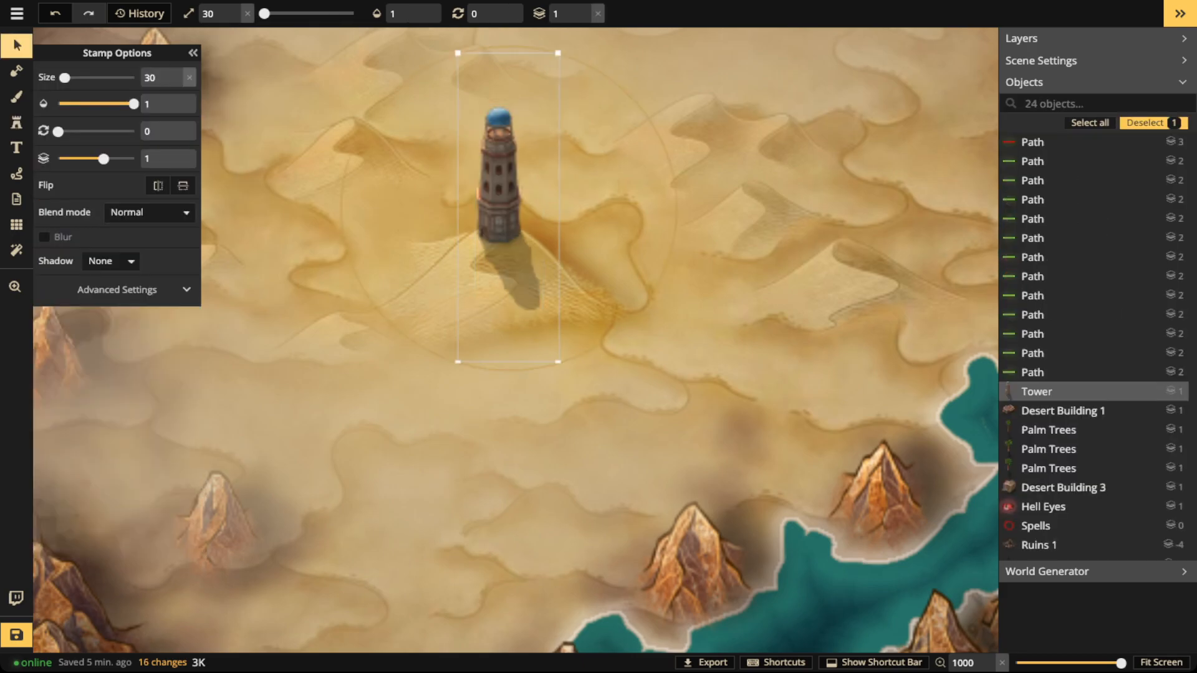
Step: Settle the Tower at size 20 after trying larger sizes, and rotate it to 8 so it leans
left_click_drag(508, 209, 510, 231)
key("bracketright")
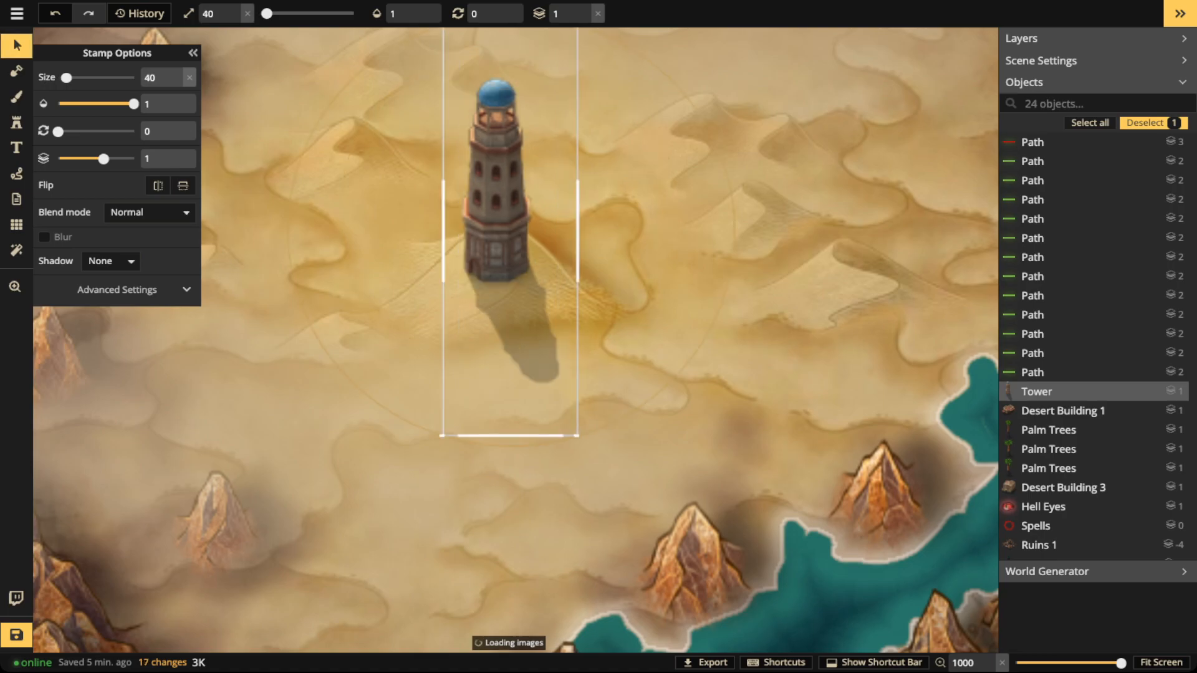
key("bracketright")
key("bracketleft")
key("bracketleft")
key("bracketleft")
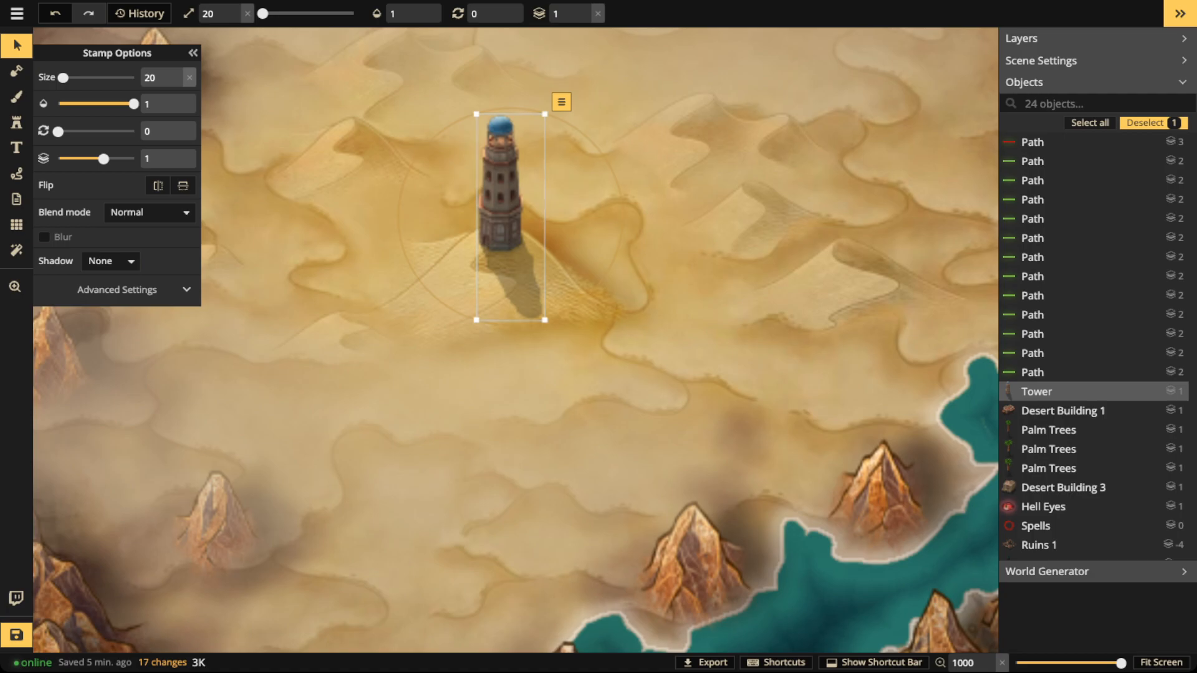
left_click_drag(590, 138, 599, 149)
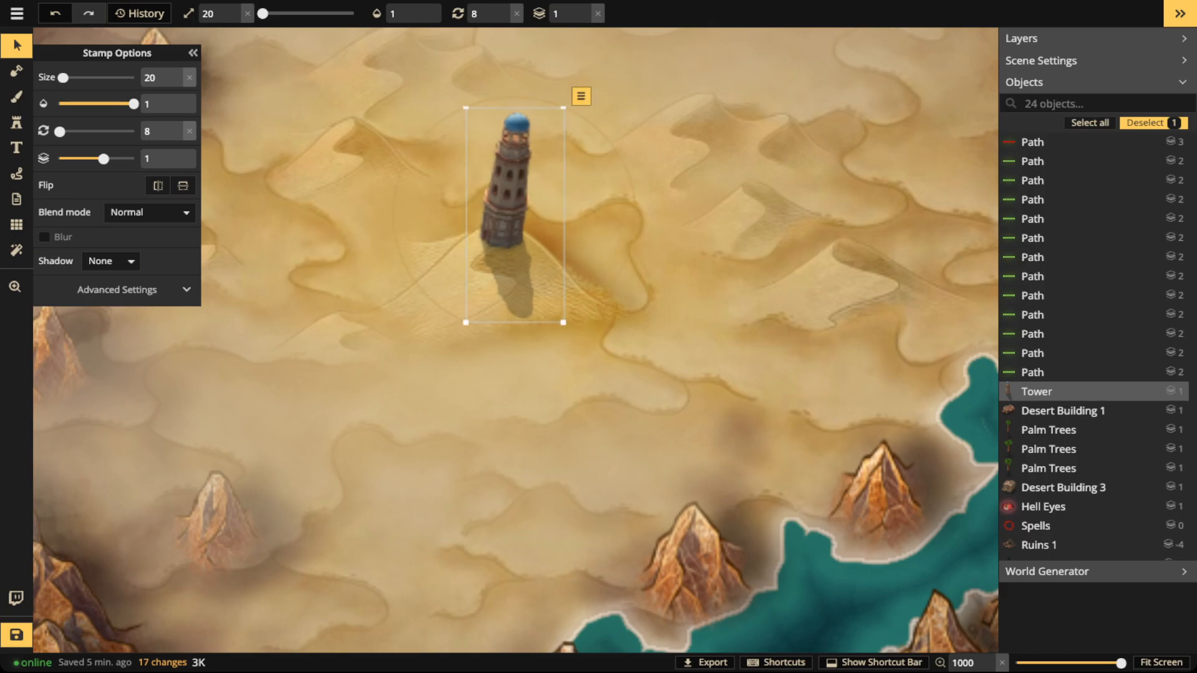
Step: Place a Desert Ruins 2 stamp at size 10 around the foot of the leaning tower and deselect it
key("s")
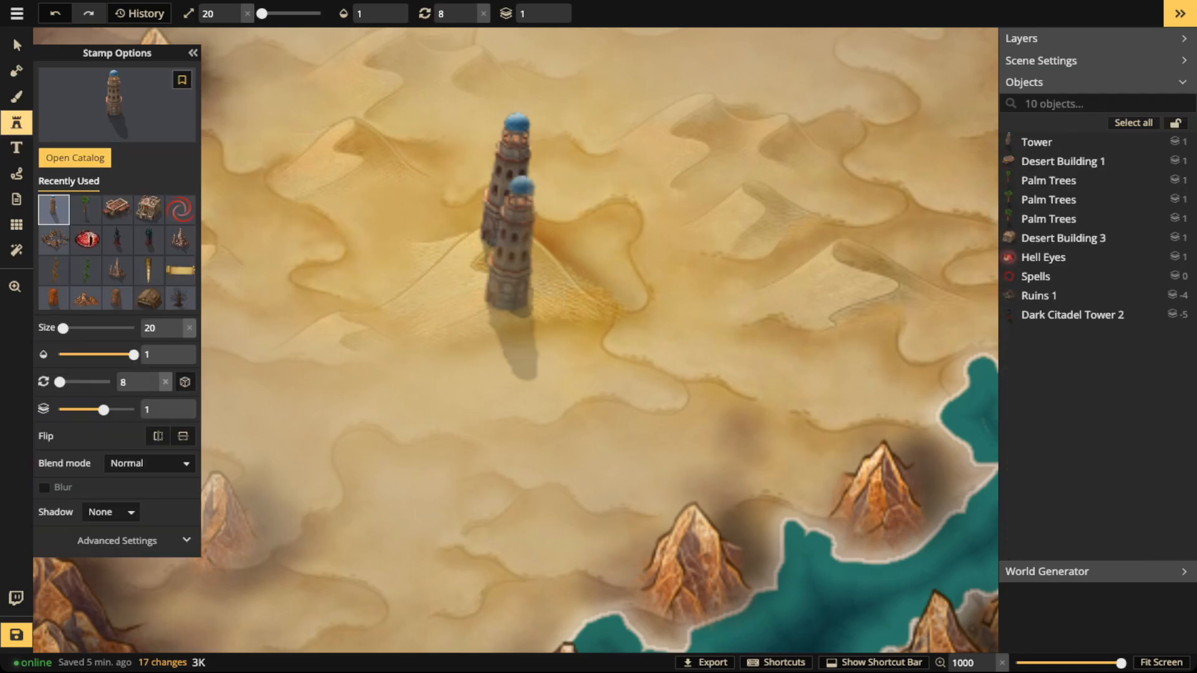
left_click(74, 158)
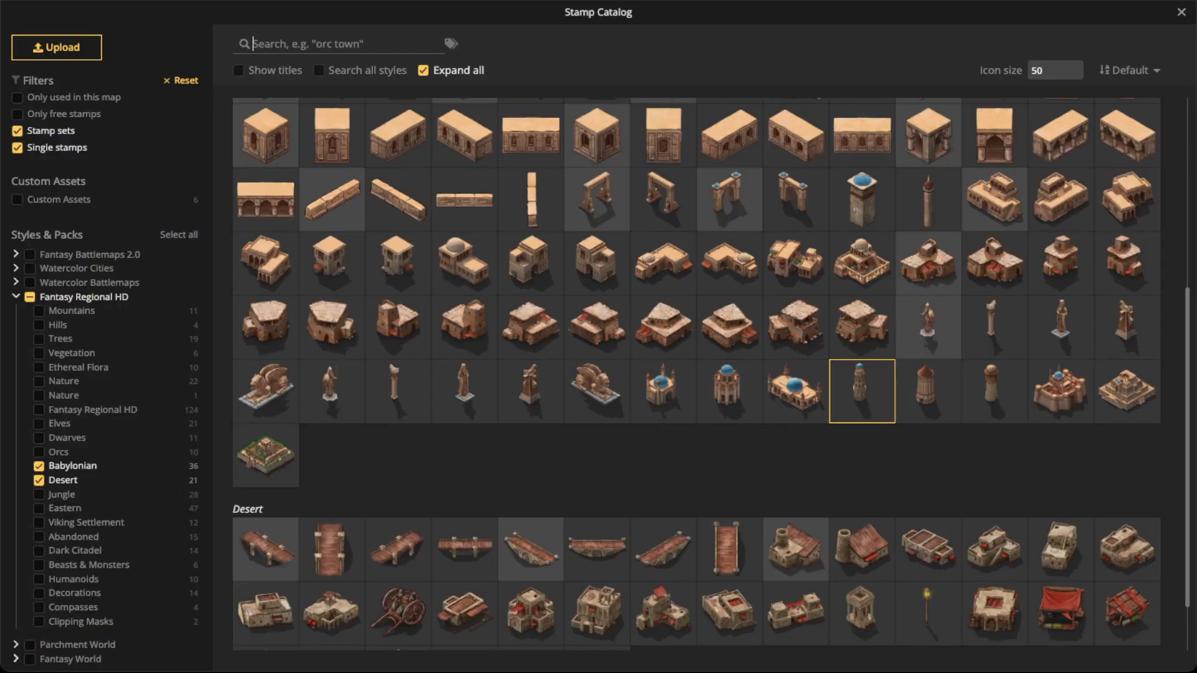
scroll(696, 374, "down", 1)
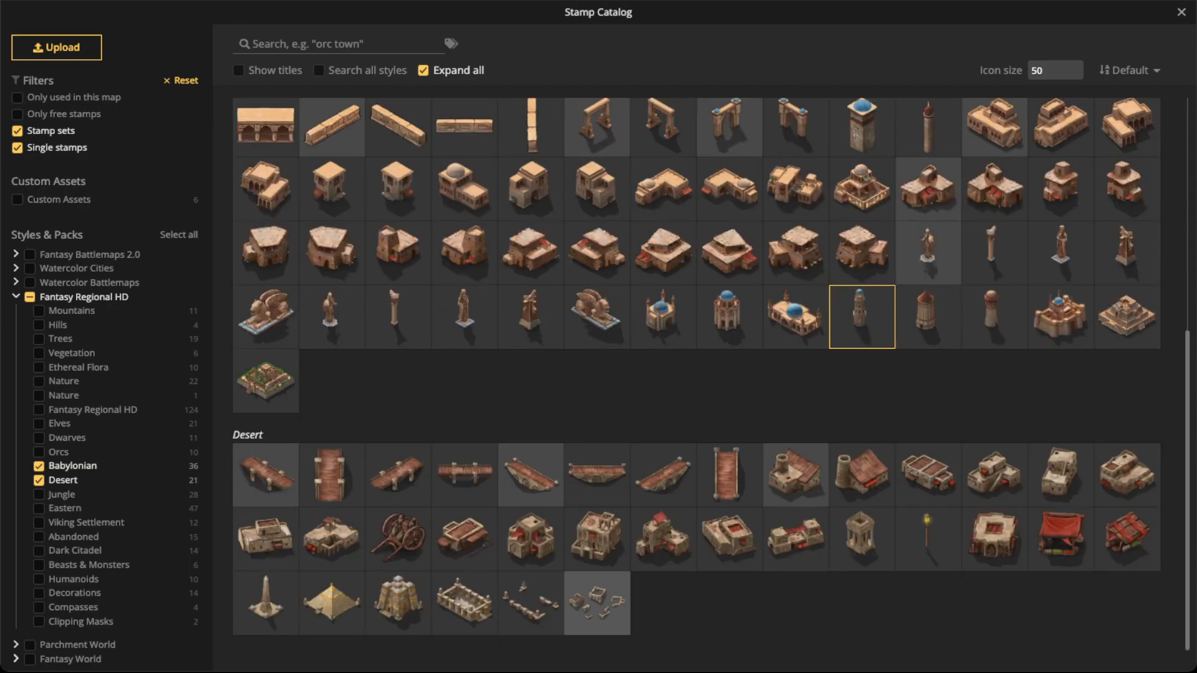
left_click(596, 602)
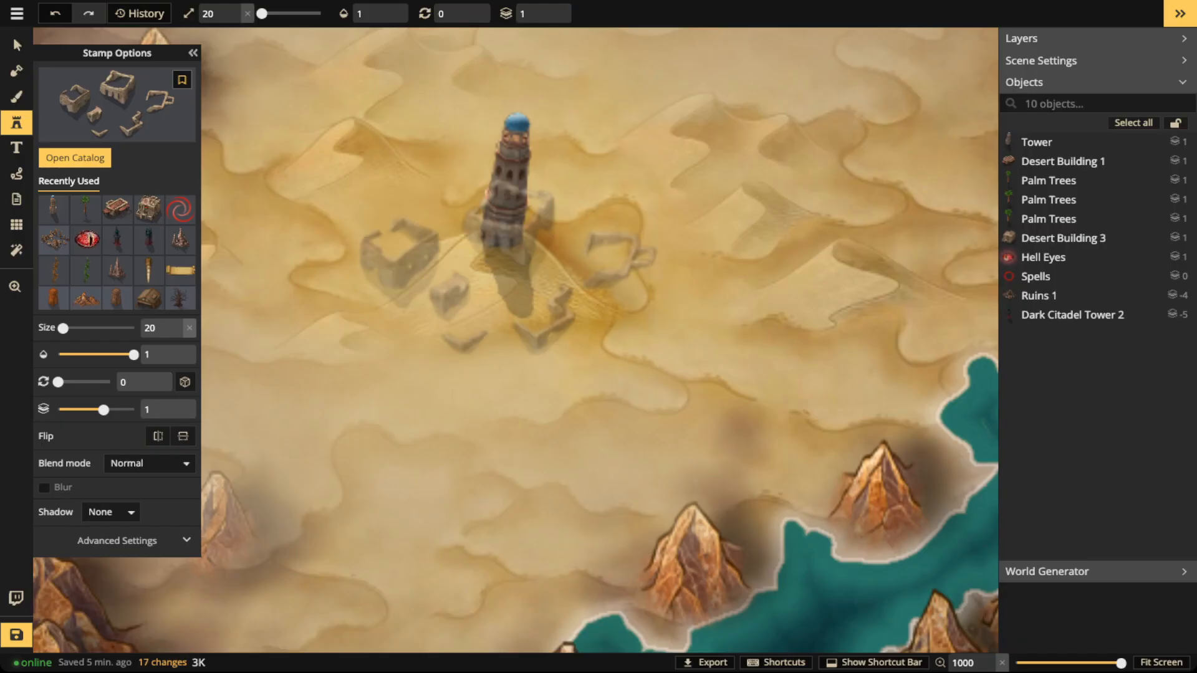
scroll(474, 268, "down", 2)
left_click(492, 269)
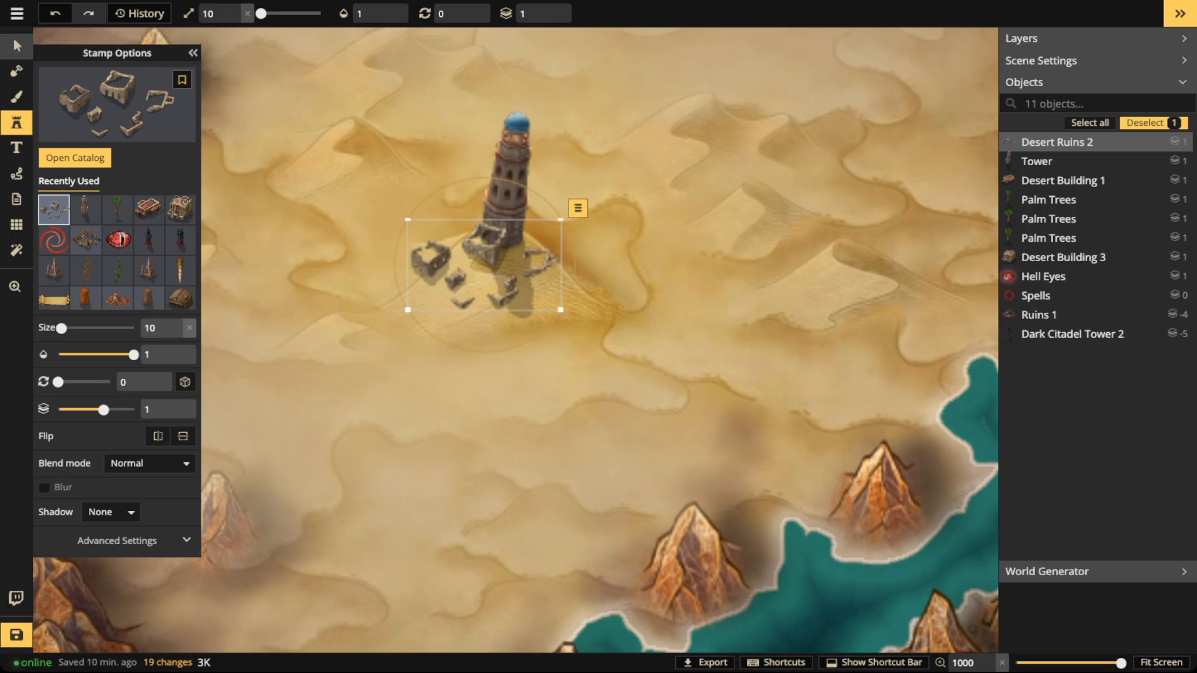
left_click(17, 45)
left_click(436, 274)
Step: Search all Fantasy Regional HD packs for "dune" and place a size 10 Dunes Short stamp just below the tower ruins
scroll(436, 274, "down", 1)
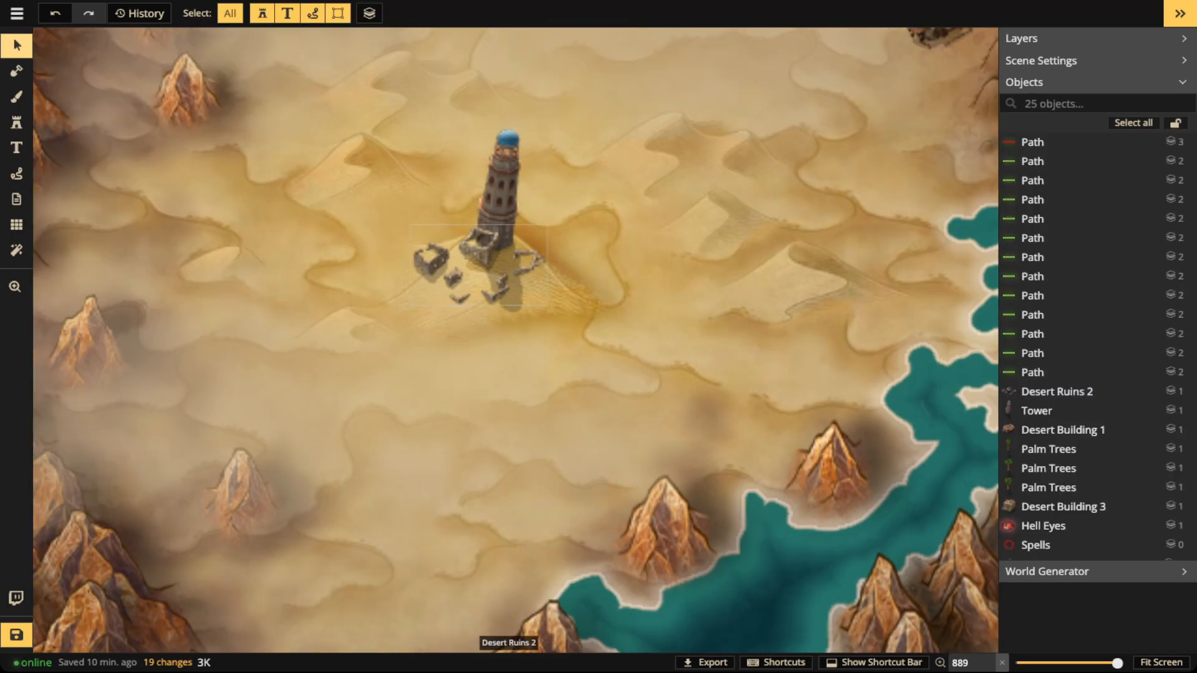
scroll(473, 248, "up", 1)
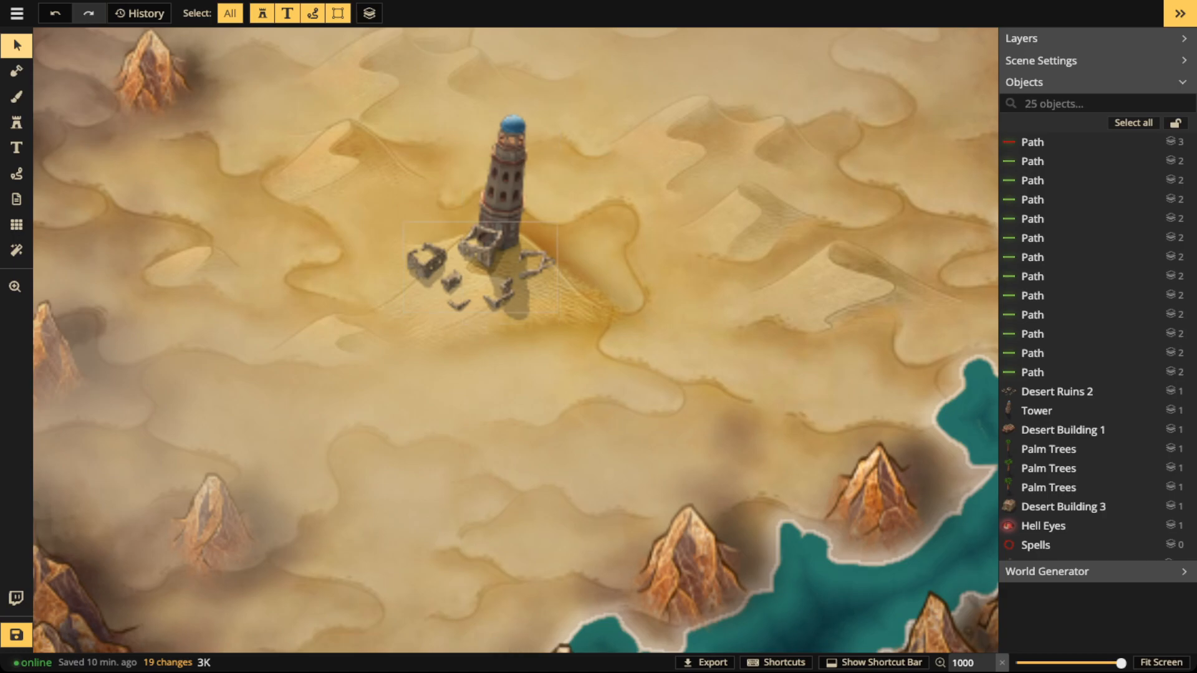
scroll(411, 249, "down", 1)
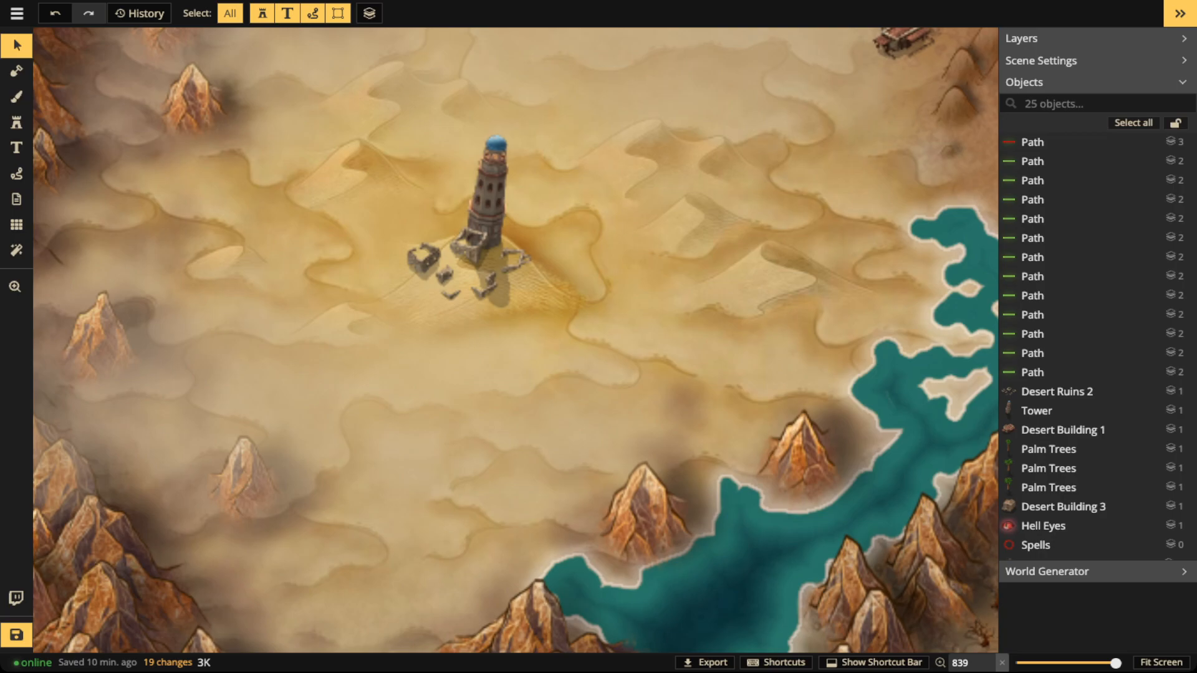
left_click(16, 123)
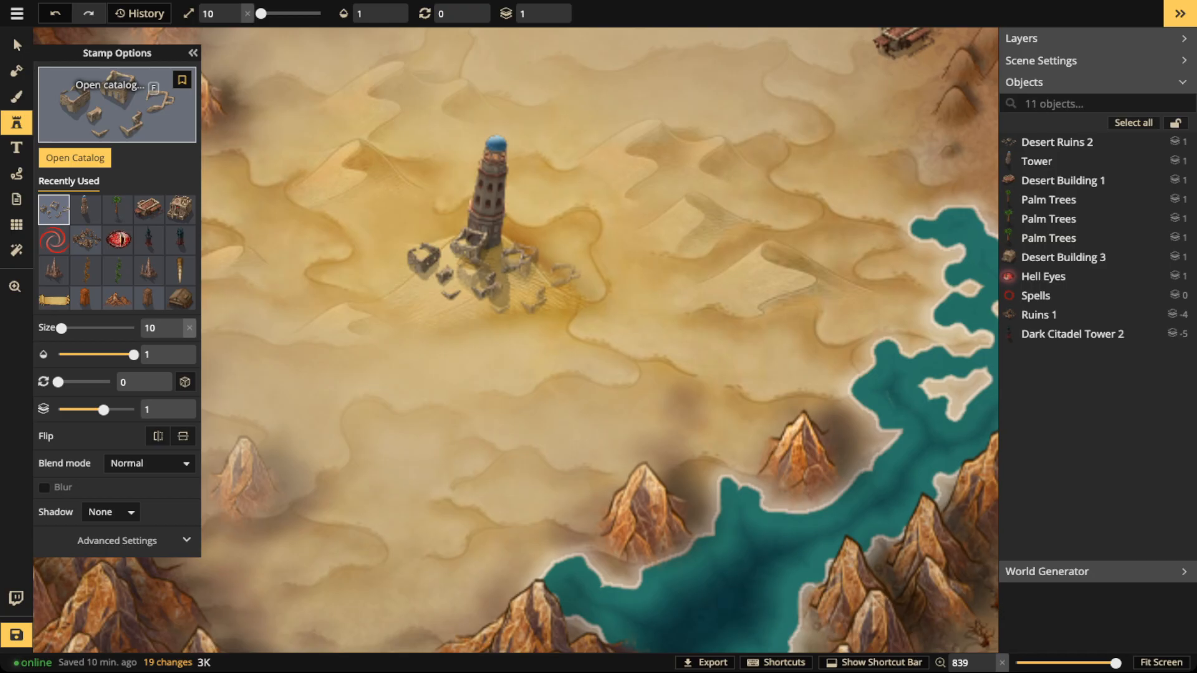
key("f")
type("dune")
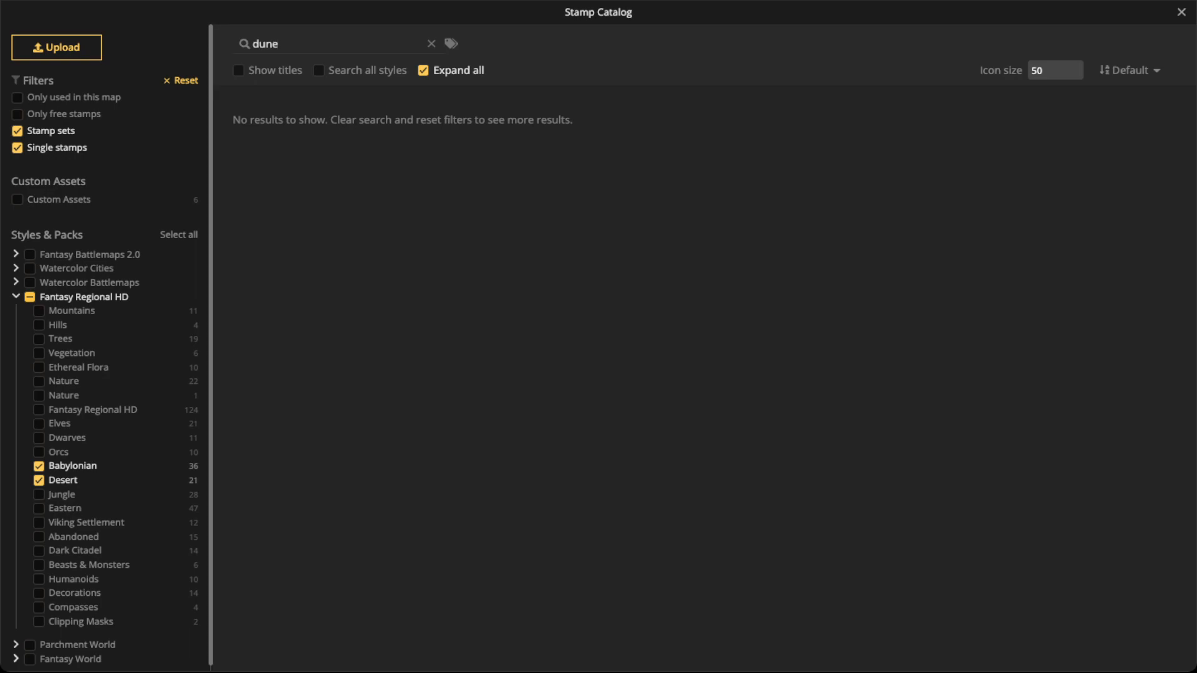
left_click(29, 296)
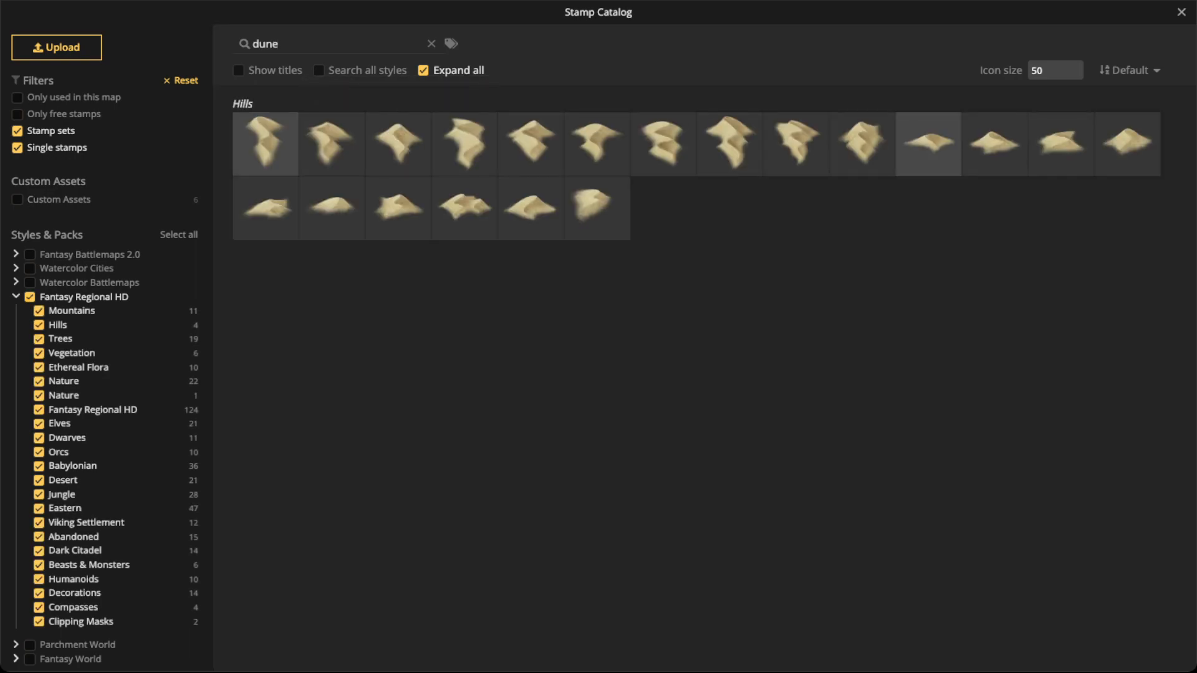
left_click(530, 207)
scroll(476, 292, "up", 2)
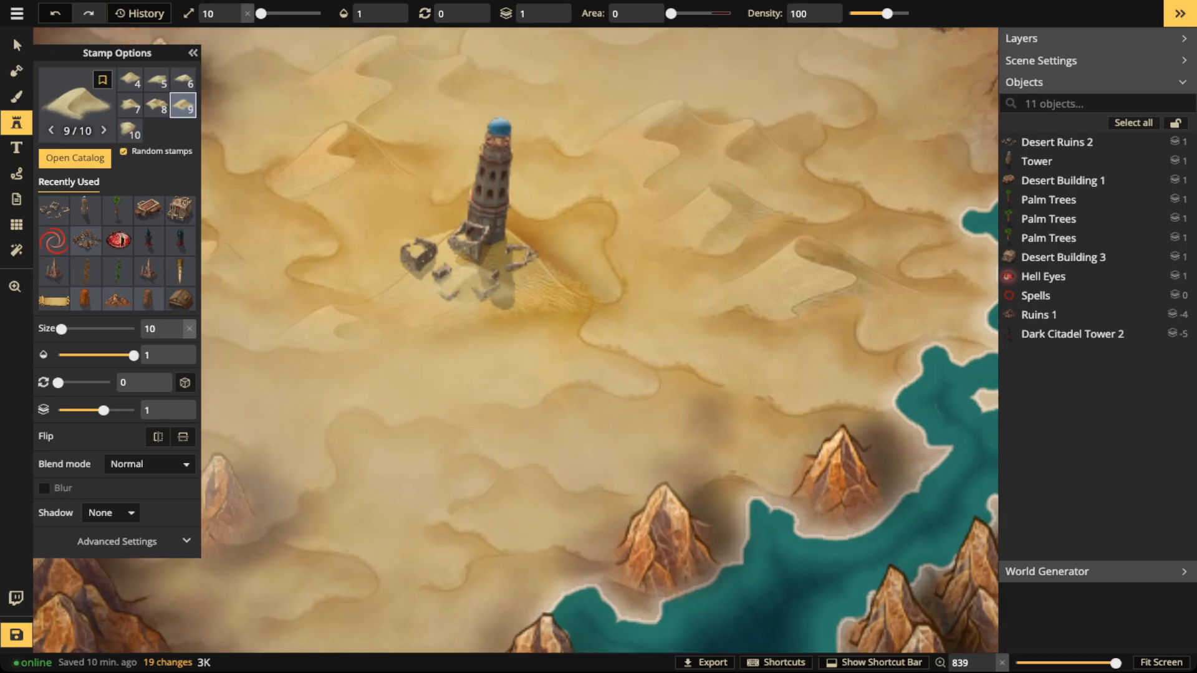
left_click(466, 310)
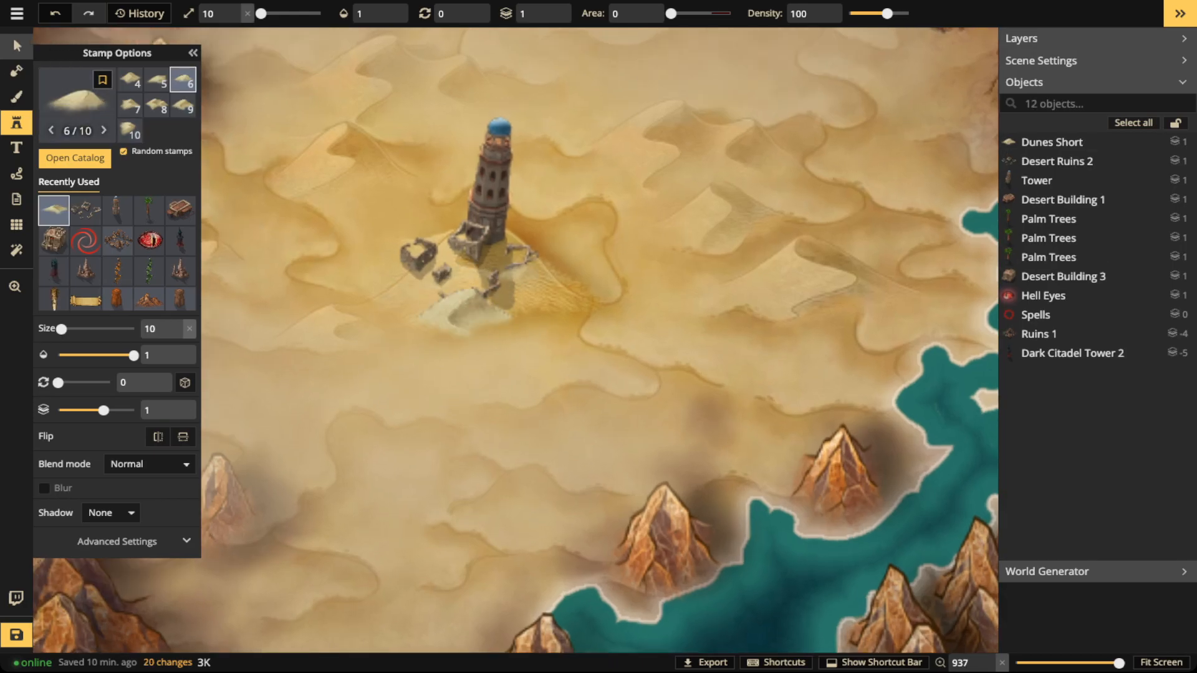
Step: Set the blend mode of the small dune stamp below the tower ruins to Luminosity
key("Escape")
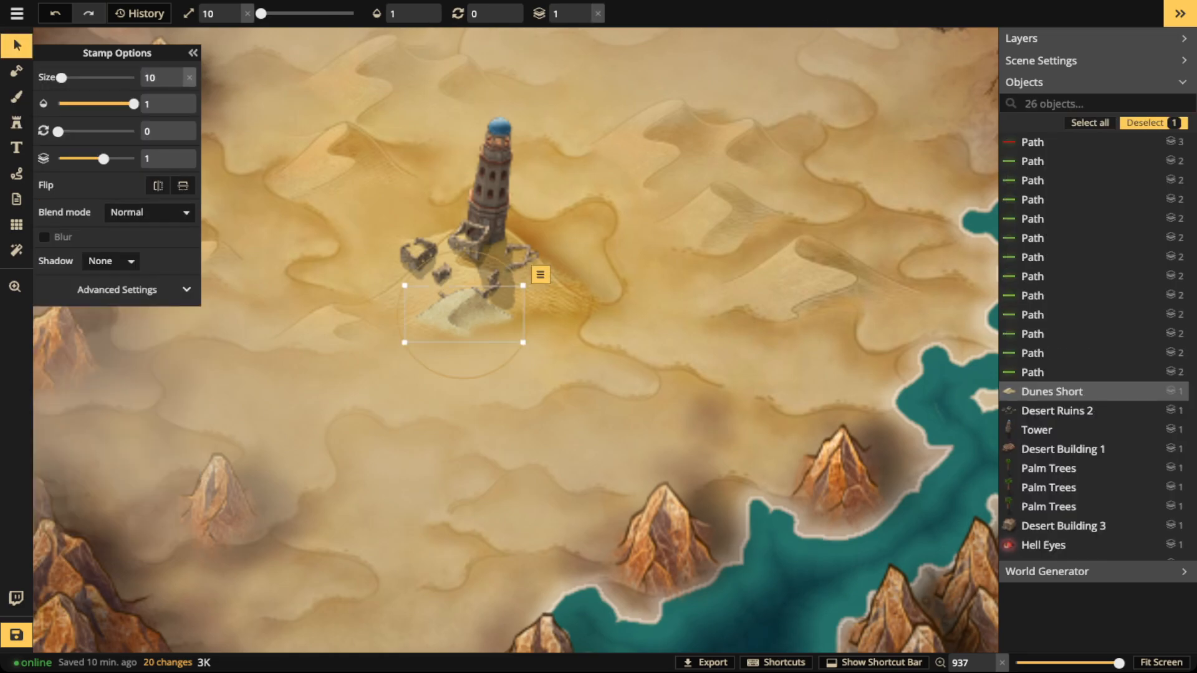
left_click(117, 289)
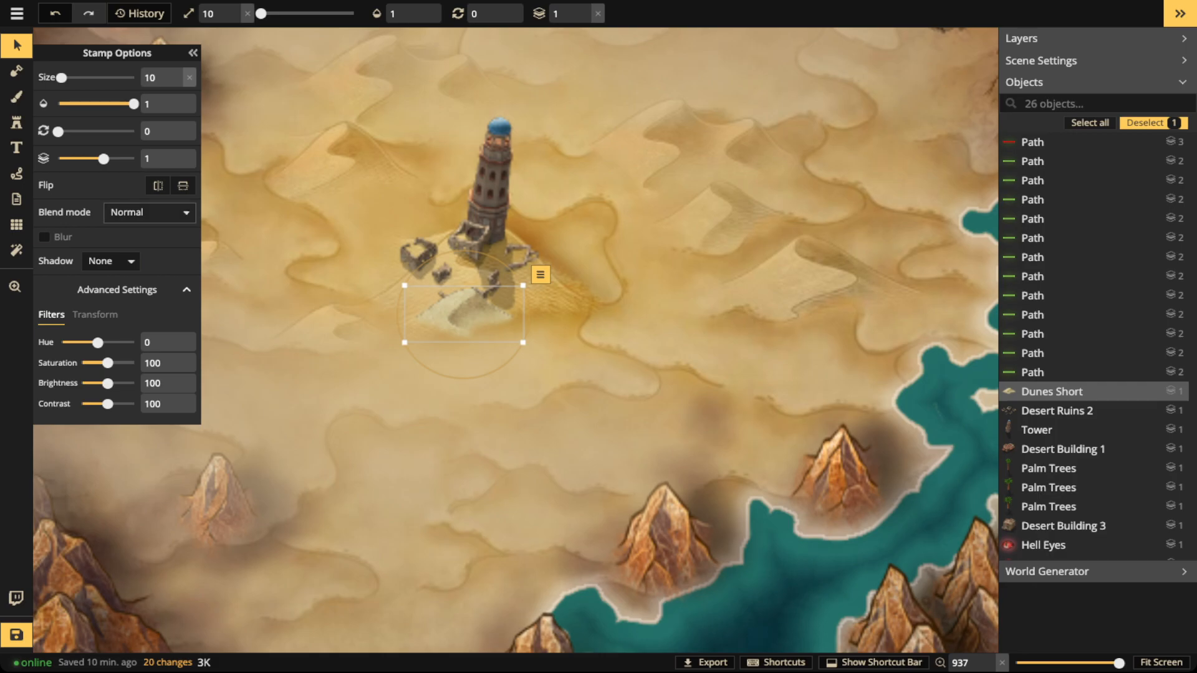
left_click(149, 212)
scroll(112, 349, "down", 3)
left_click(68, 438)
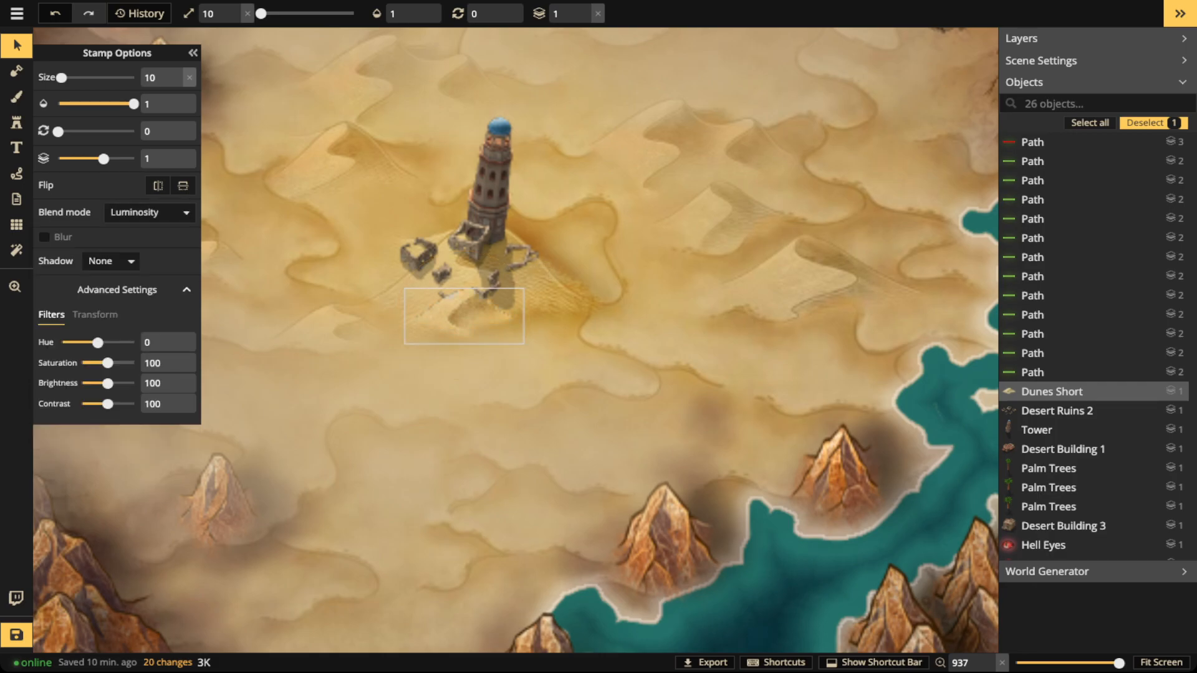
Step: Place another Dunes Short stamp at size 20 on the sand southeast of the tower ruins
left_click(17, 122)
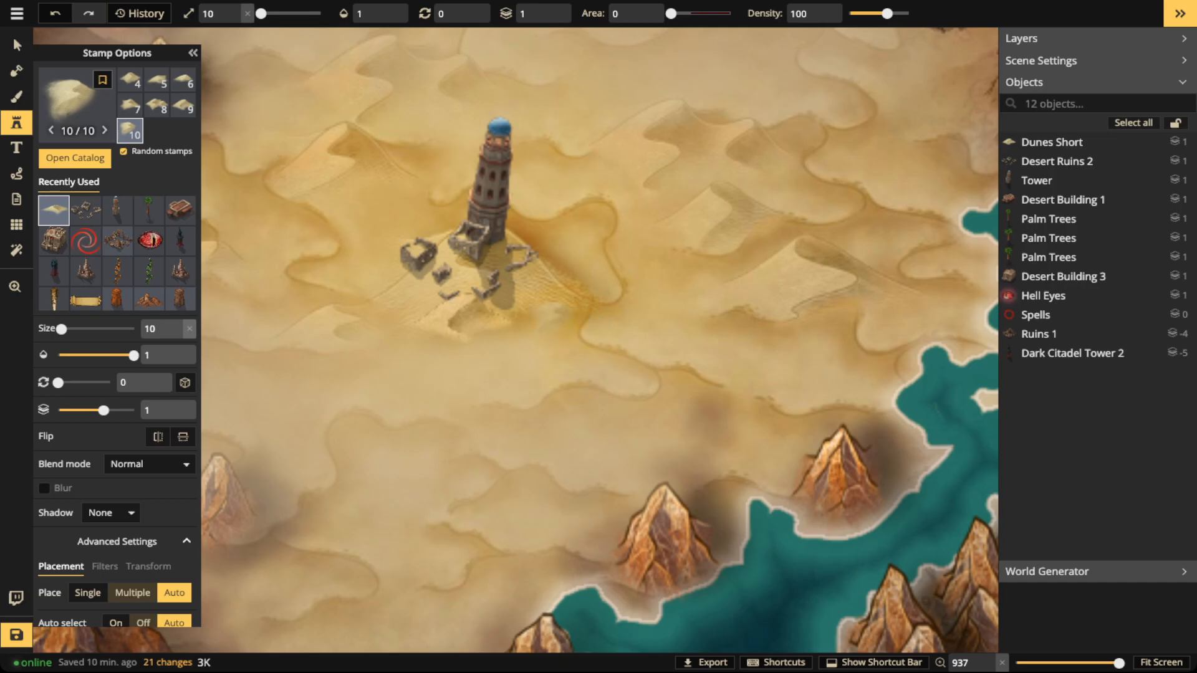
key("bracketright")
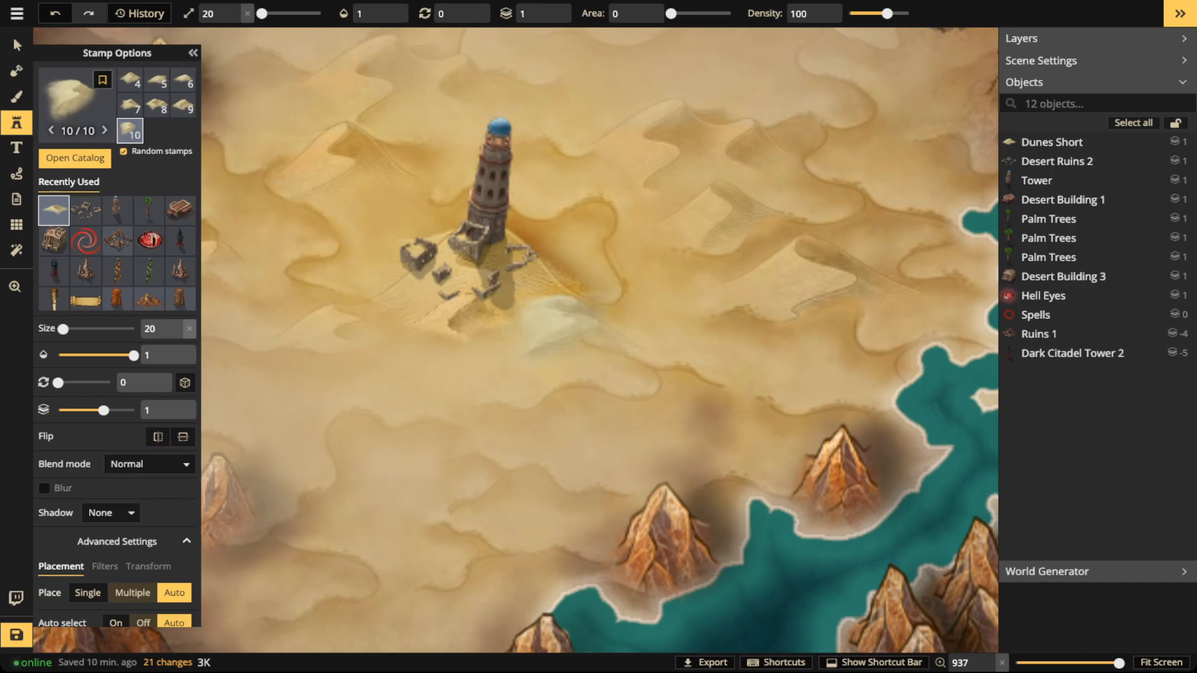
left_click(545, 305)
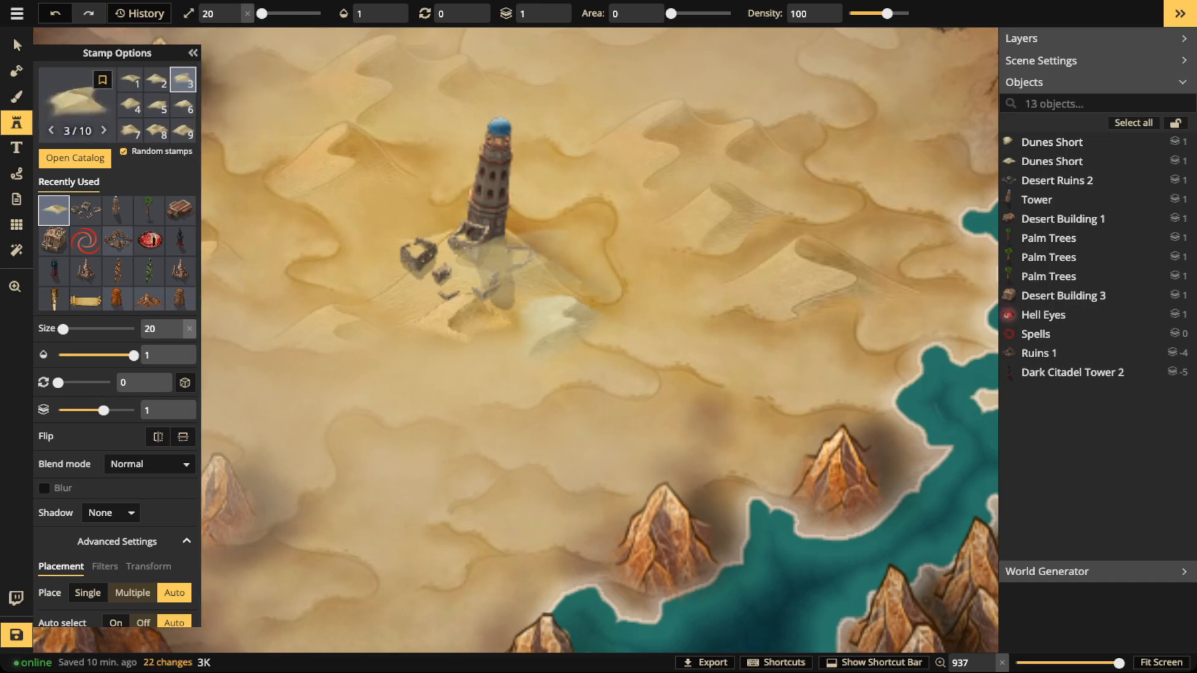
Step: Set the new dune's blend mode to Luminosity and move it slightly southwest, below the ruins
left_click(17, 45)
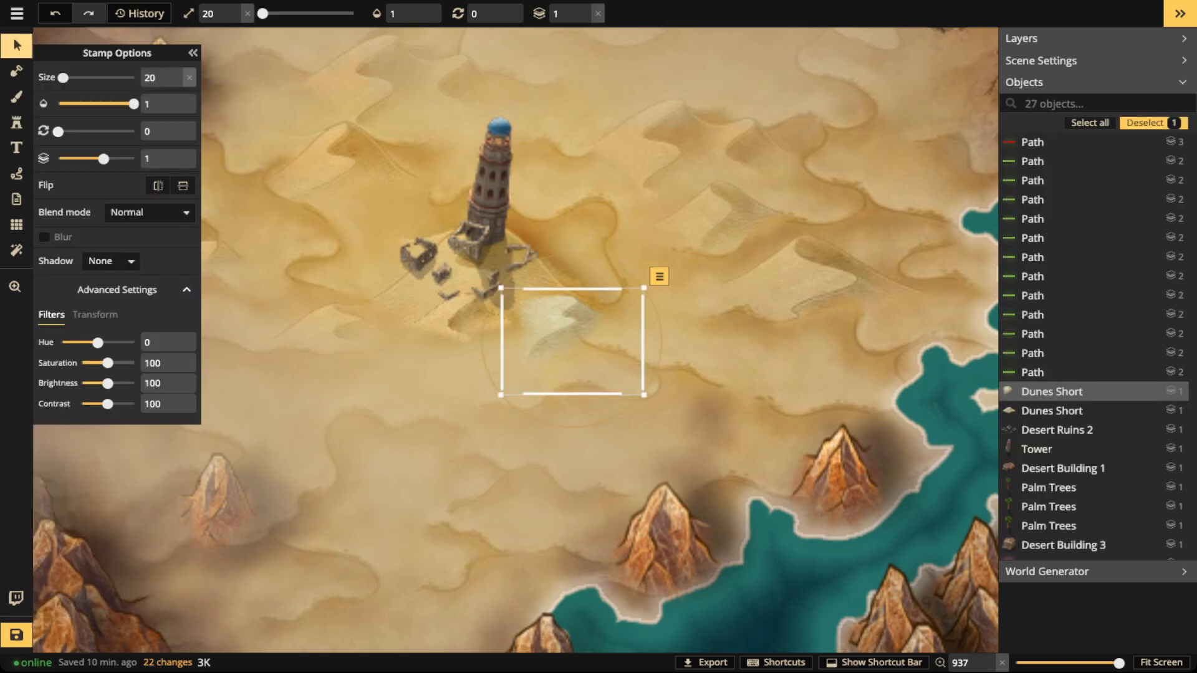
left_click(149, 212)
scroll(112, 343, "down", 5)
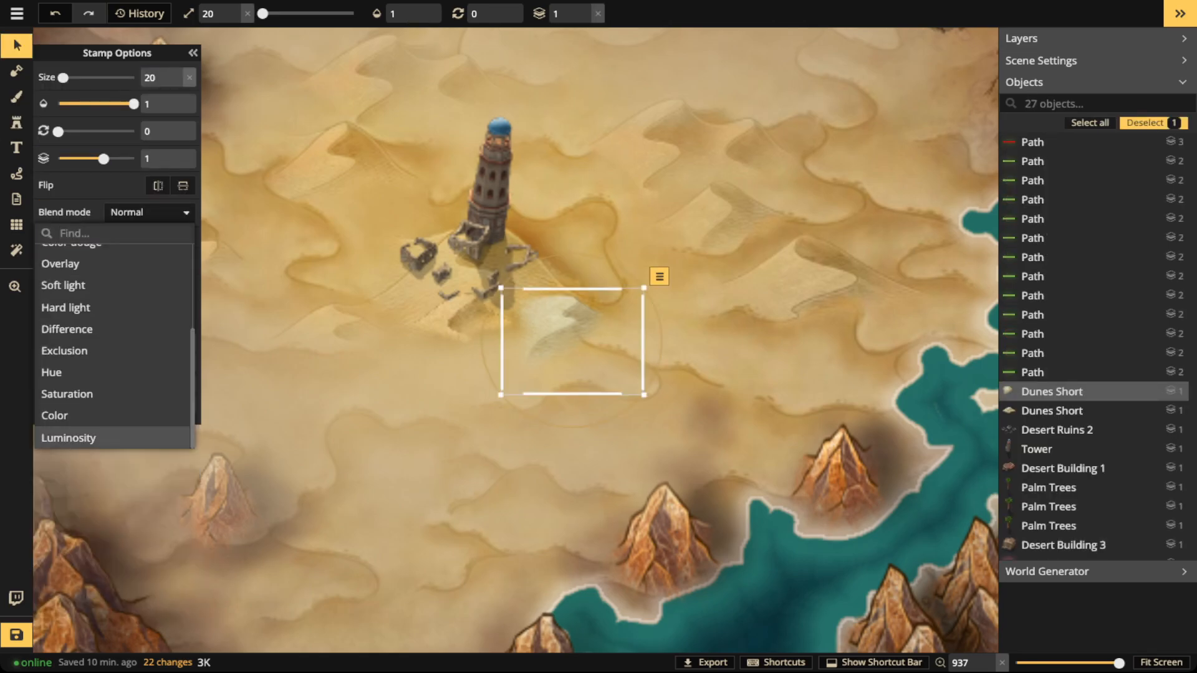
key("Return")
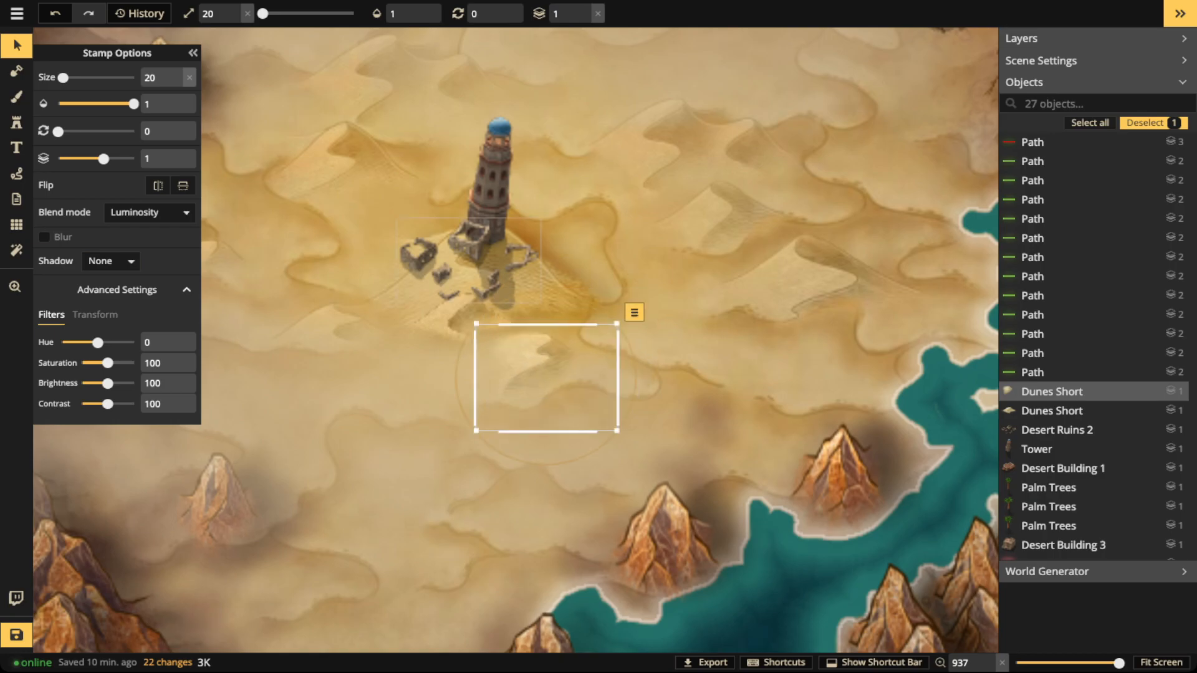
key("Escape")
Step: Lower the opacity of the size 20 dune below the ruins to 0.77
scroll(436, 301, "down", 4)
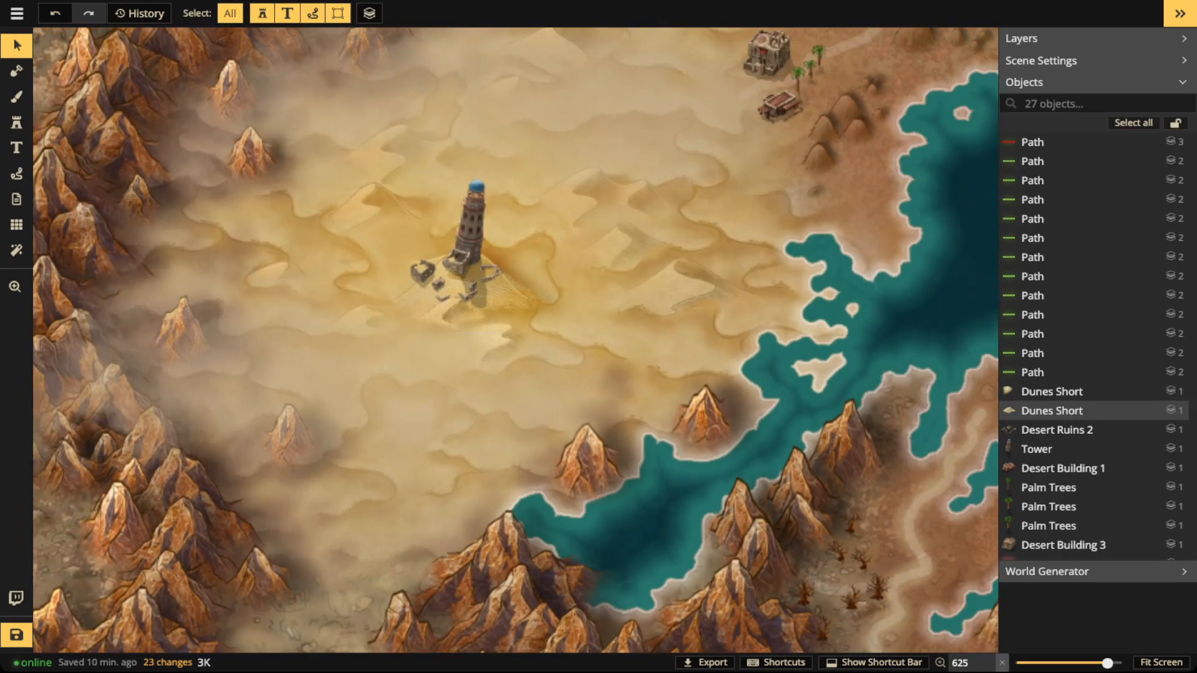
left_click(508, 353)
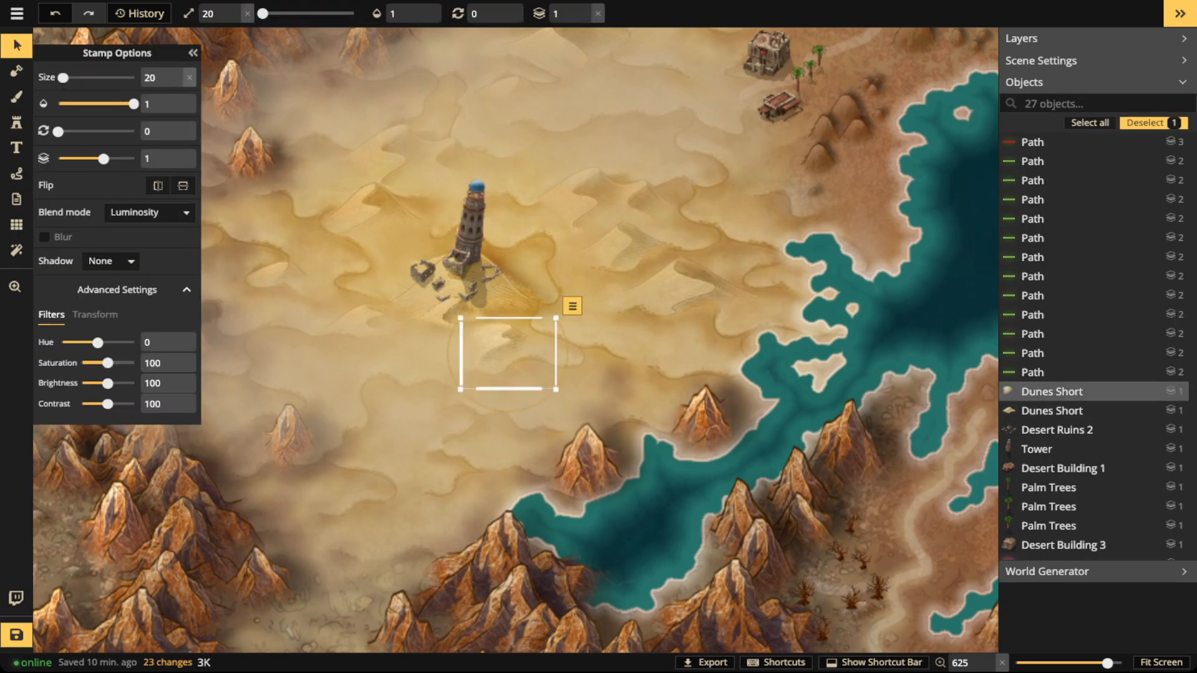
left_click_drag(133, 103, 122, 103)
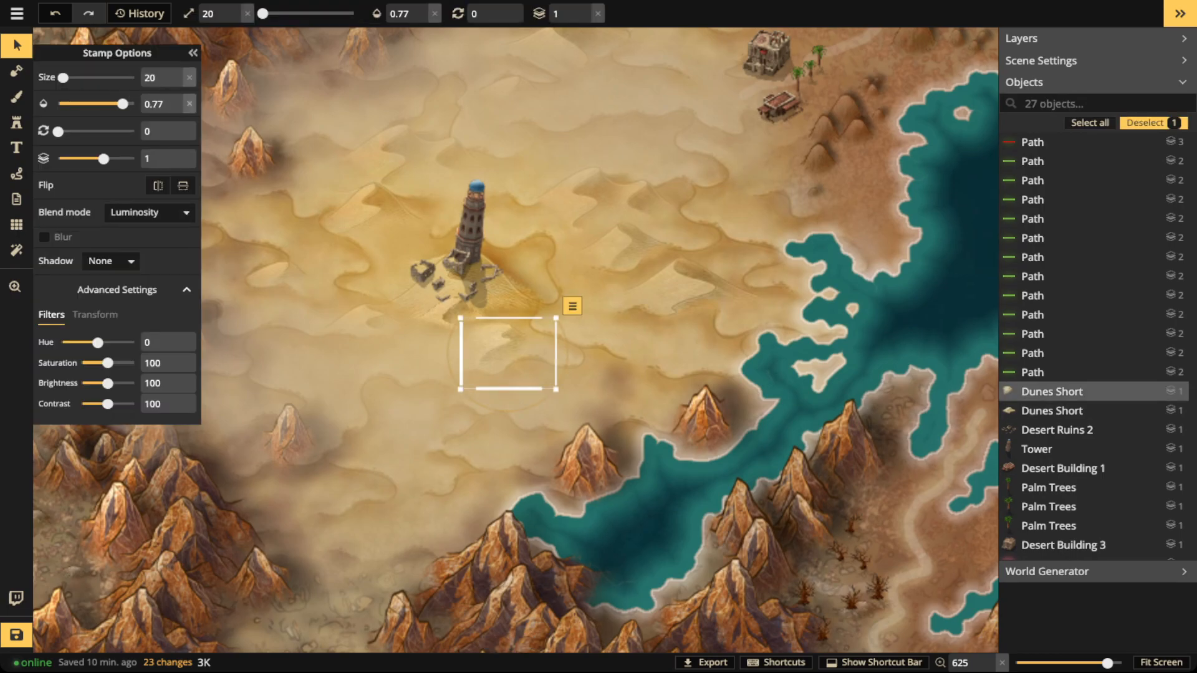
key("Escape")
scroll(806, 279, "down", 3)
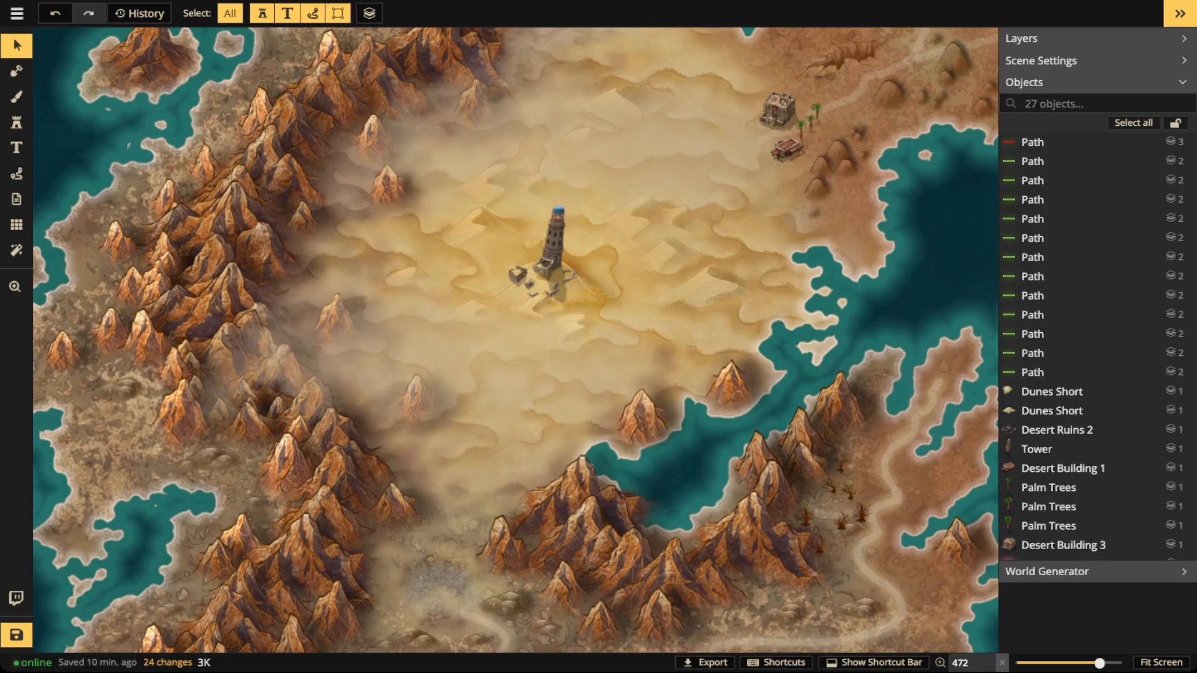
scroll(161, 648, "down", 2)
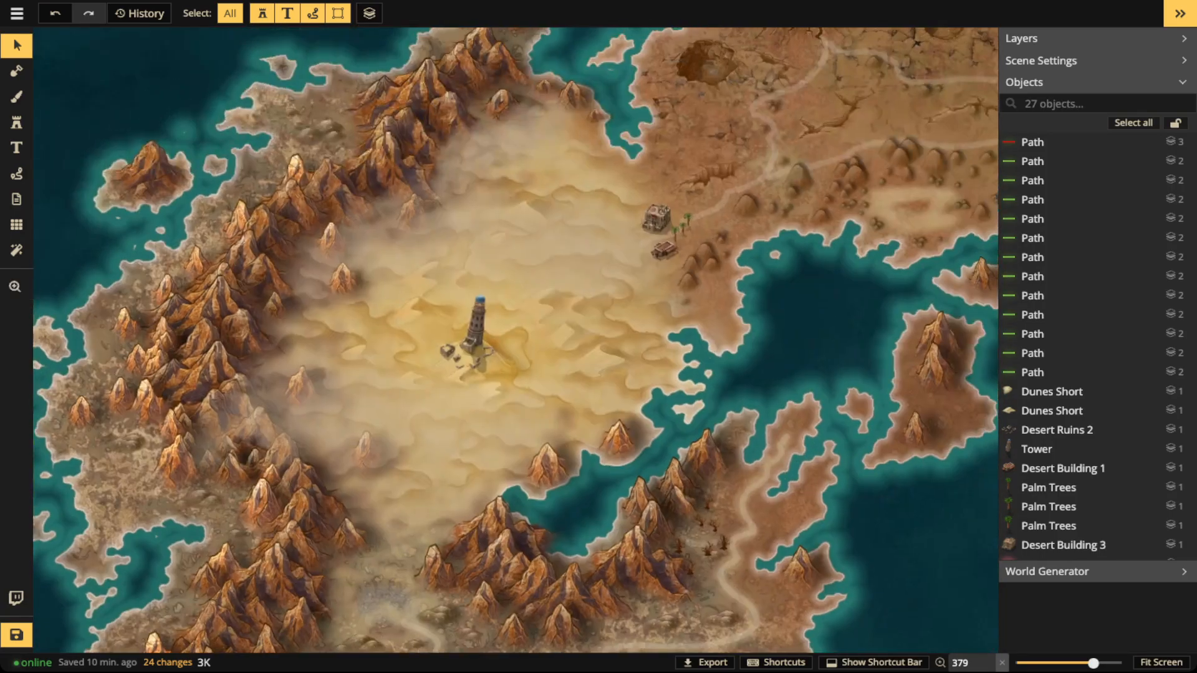
Step: Set the blend mode of both the Tower and the Desert Ruins 2 stamps to Luminosity
scroll(472, 343, "up", 6)
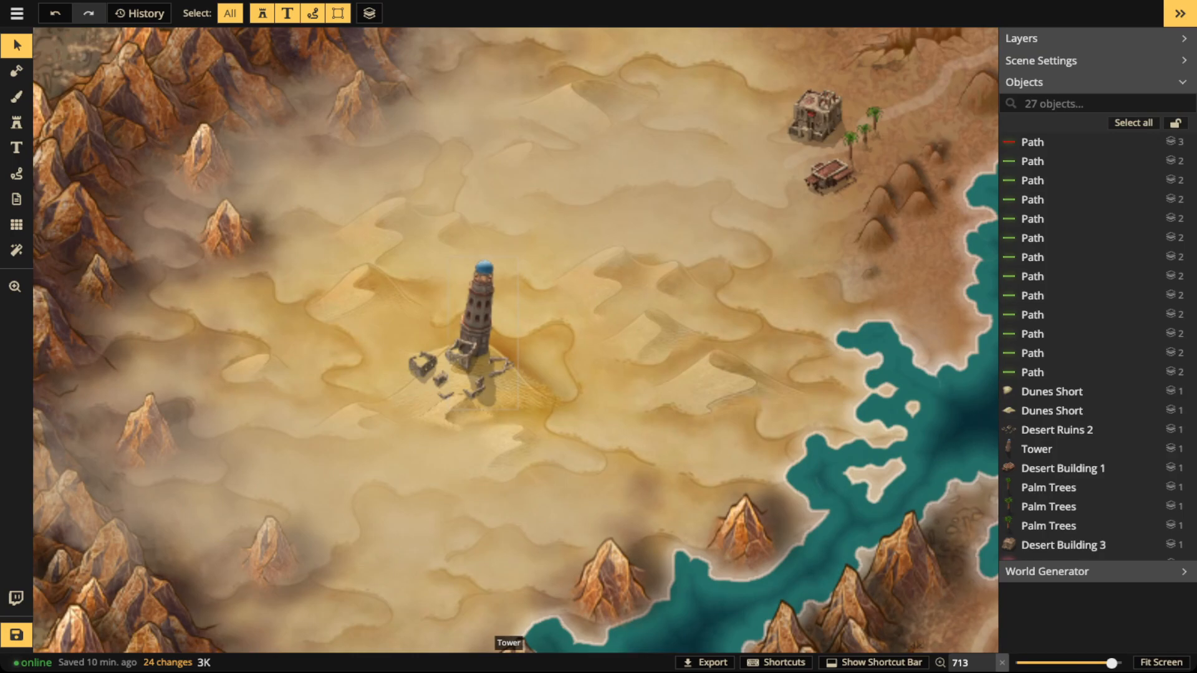
left_click(474, 315)
scroll(474, 315, "up", 3)
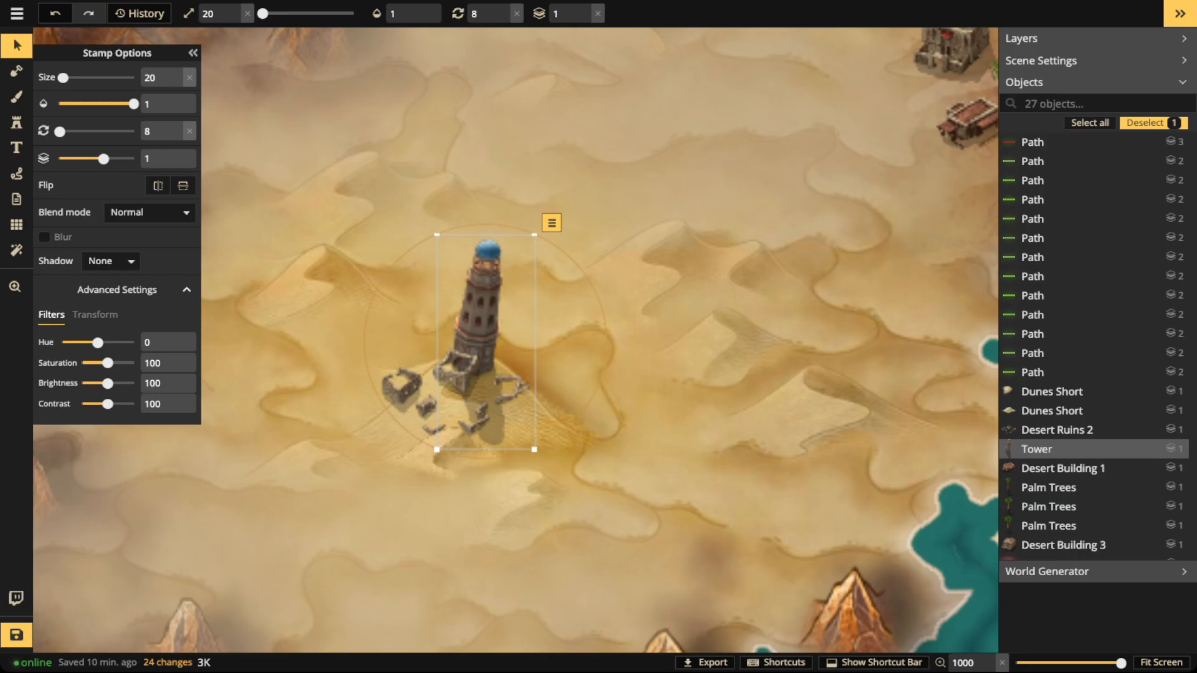
left_click(404, 390, "shift")
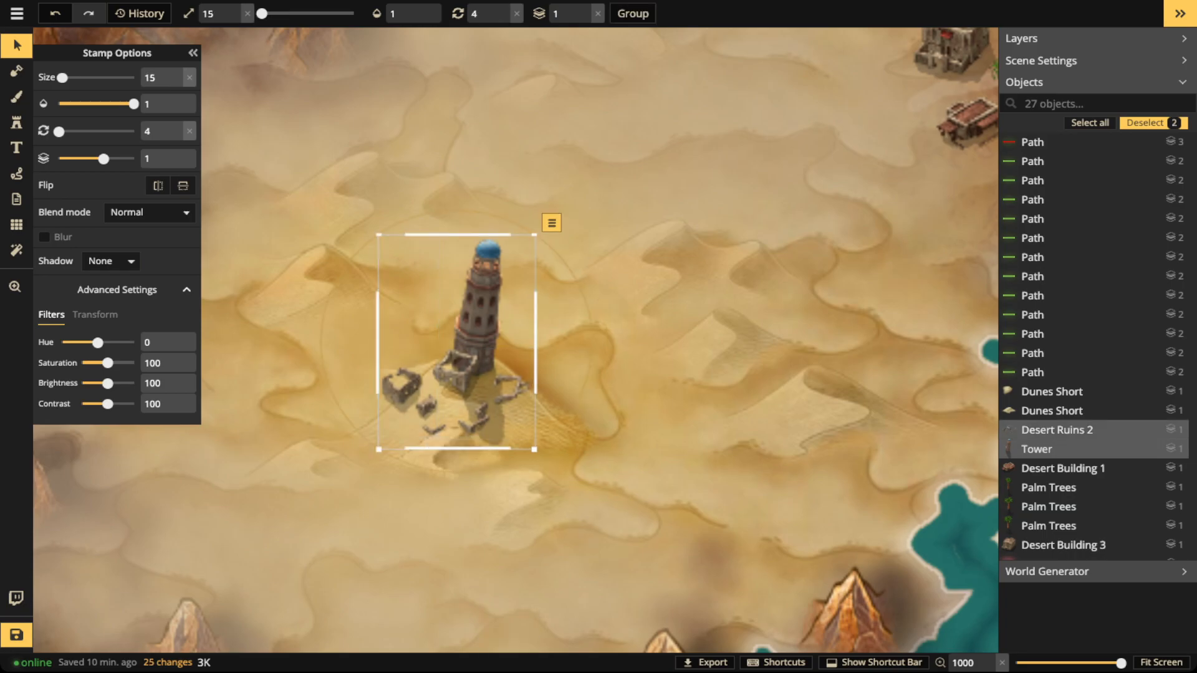
left_click(150, 212)
scroll(113, 343, "down", 3)
left_click(112, 437)
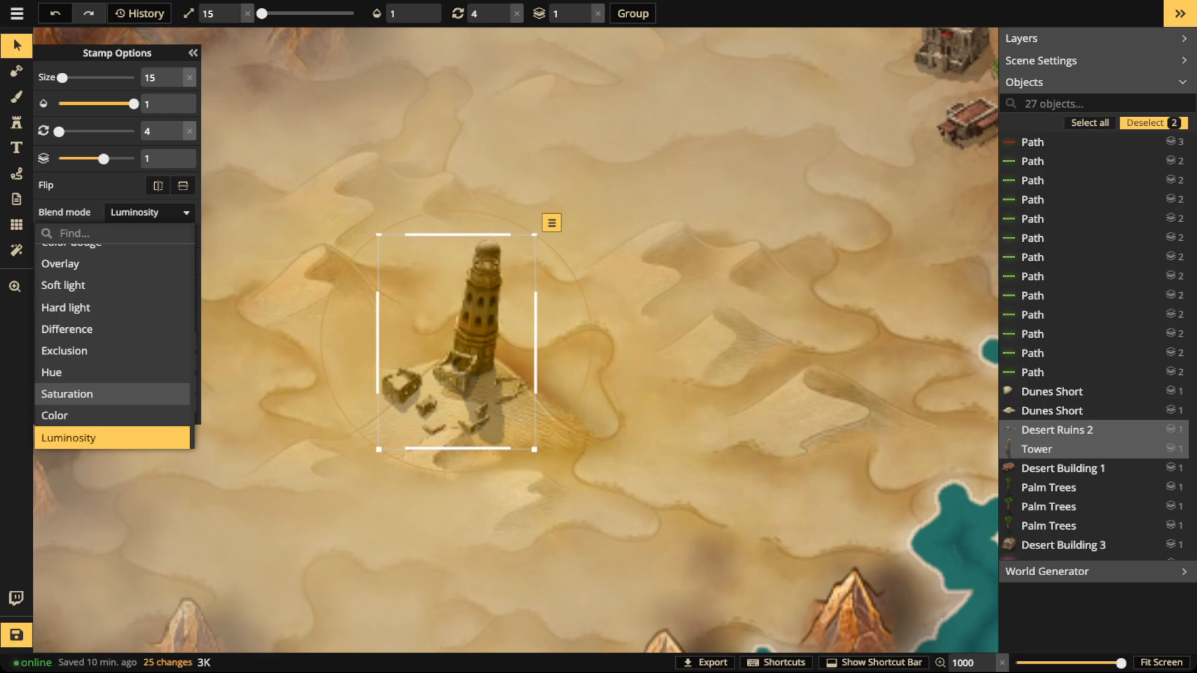
key("Escape")
left_click(1036, 448)
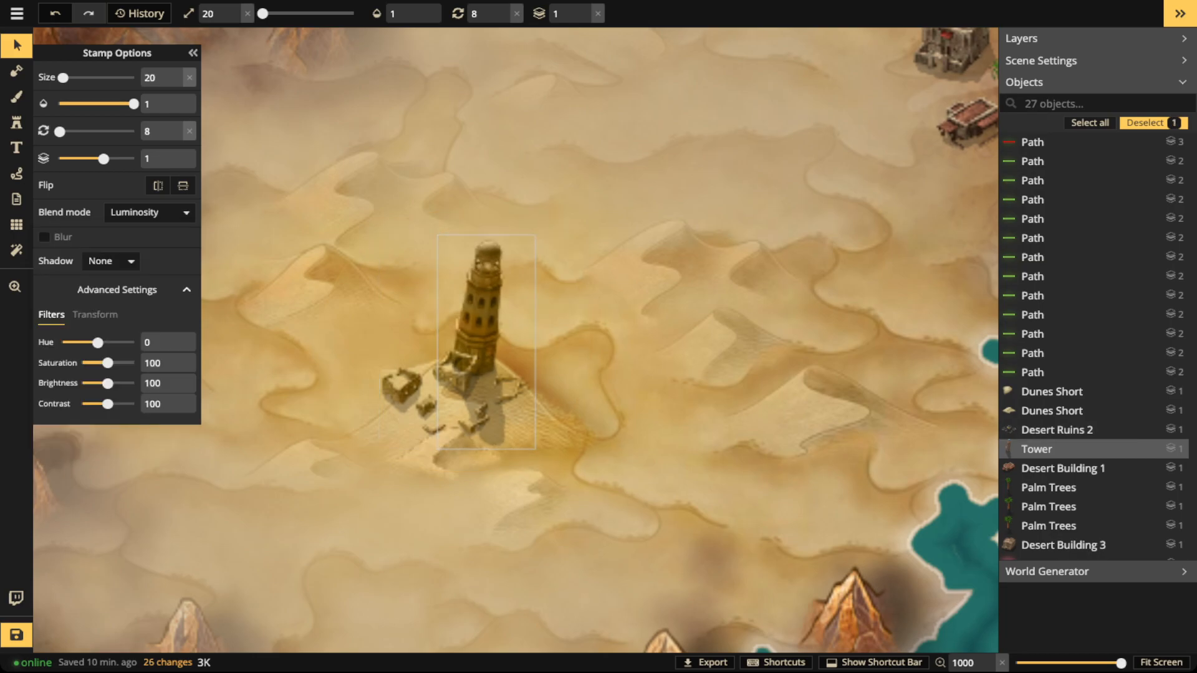
key("Escape")
scroll(352, 293, "down", 4)
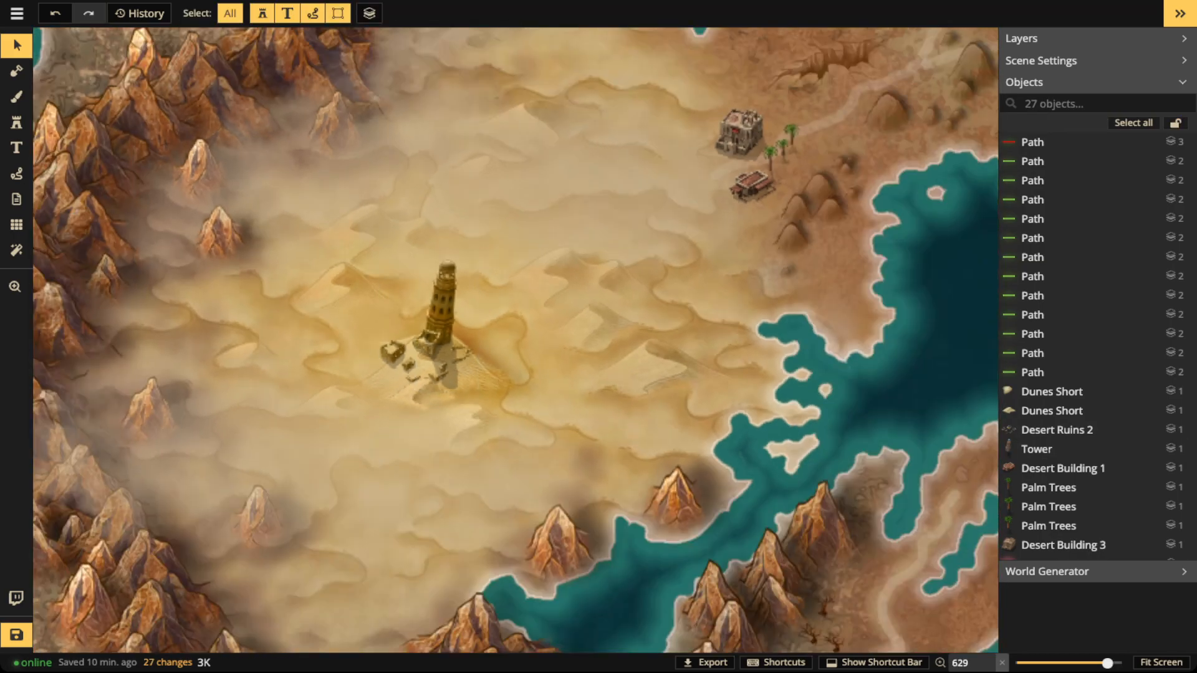
Step: Examine the desert around the tower, the western mountains and the pass where the southern road ends
scroll(368, 362, "down", 4)
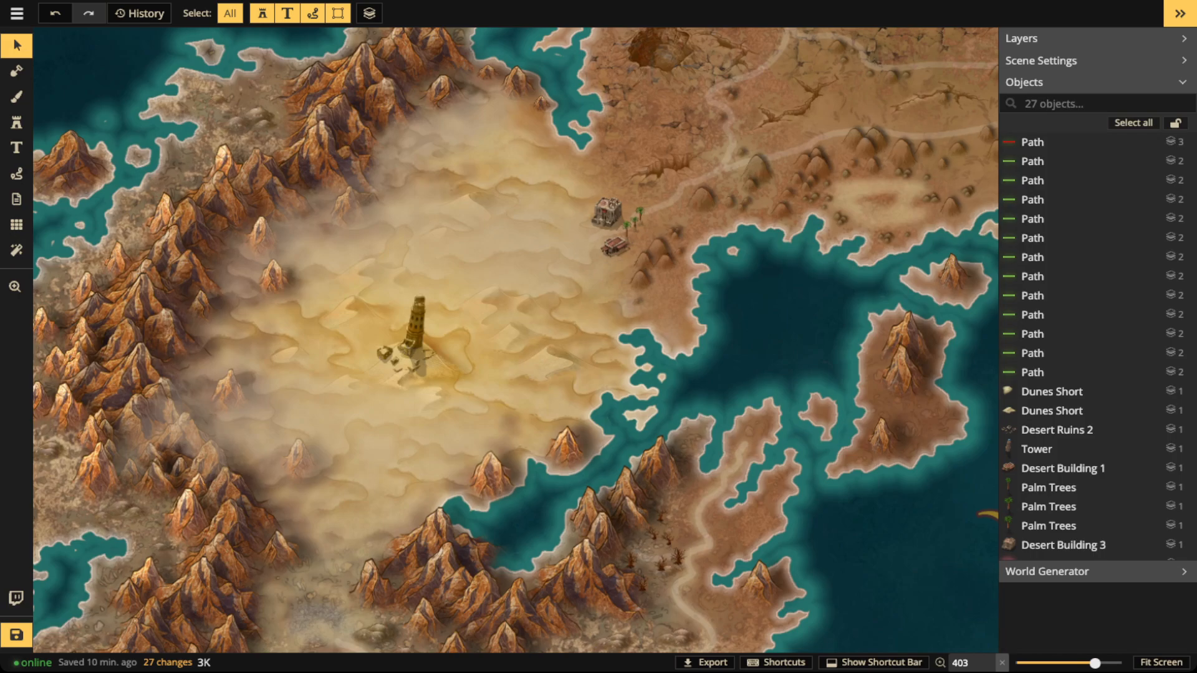
scroll(412, 361, "up", 5)
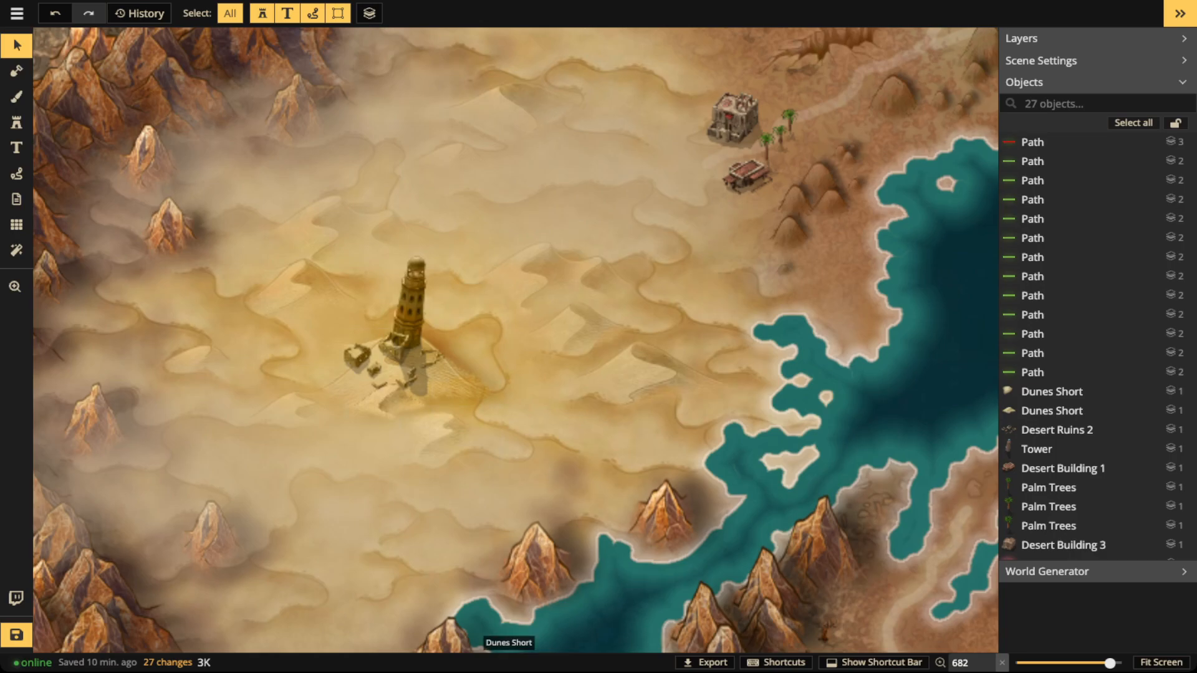
scroll(274, 250, "down", 3)
left_click_drag(274, 249, 521, 264)
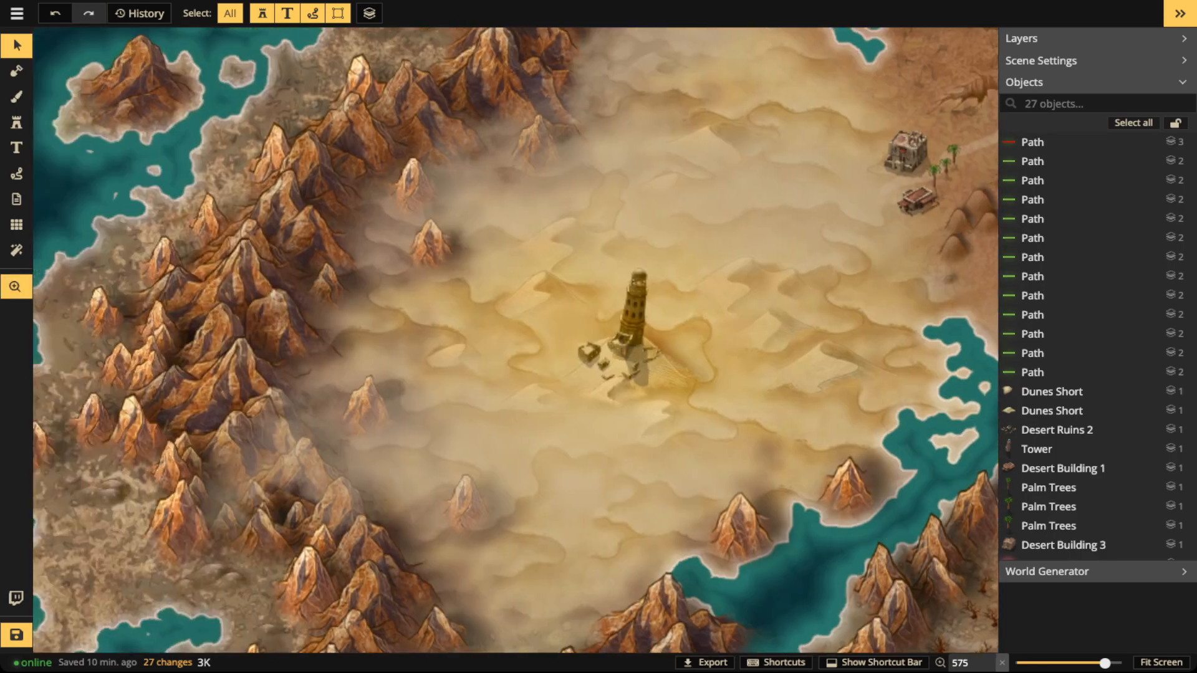
left_click_drag(505, 450, 487, 307)
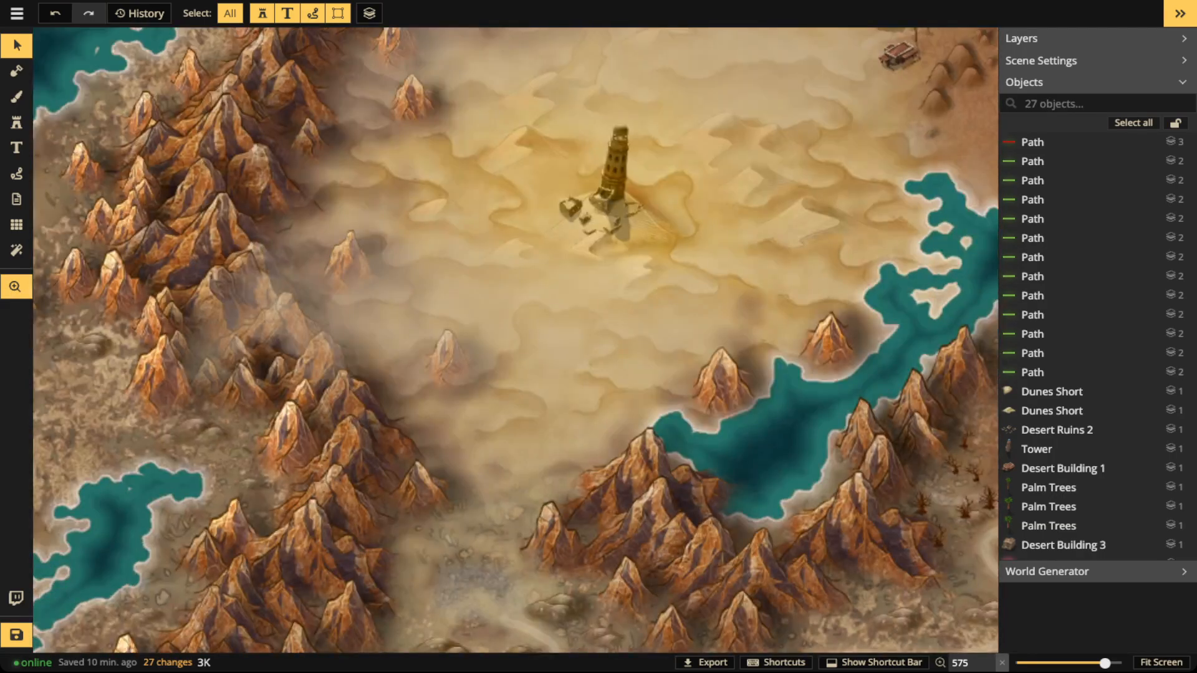
scroll(487, 307, "down", 3)
scroll(487, 307, "down", 2)
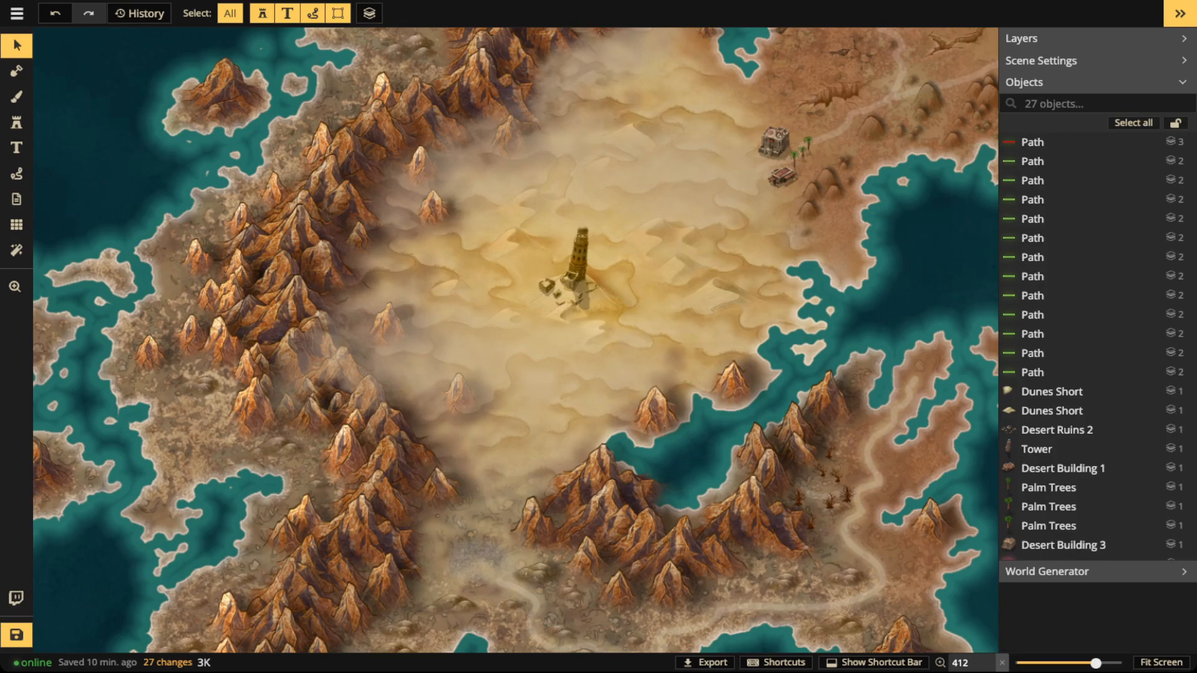
scroll(474, 623, "up", 10)
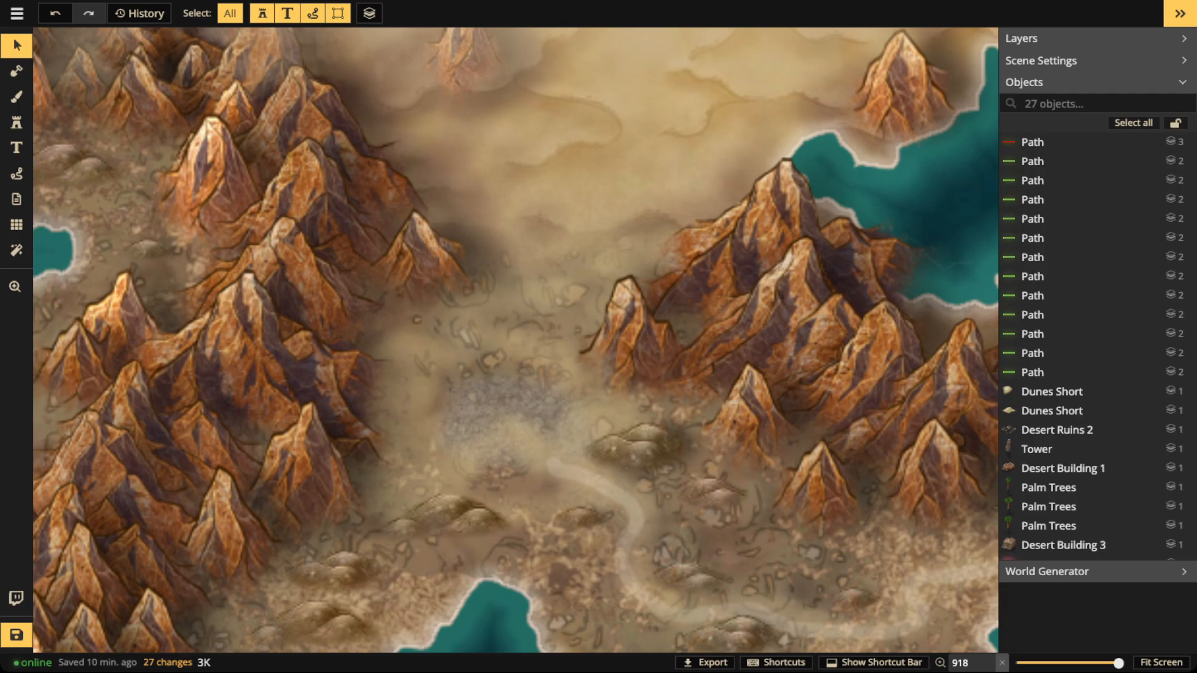
scroll(515, 340, "down", 10)
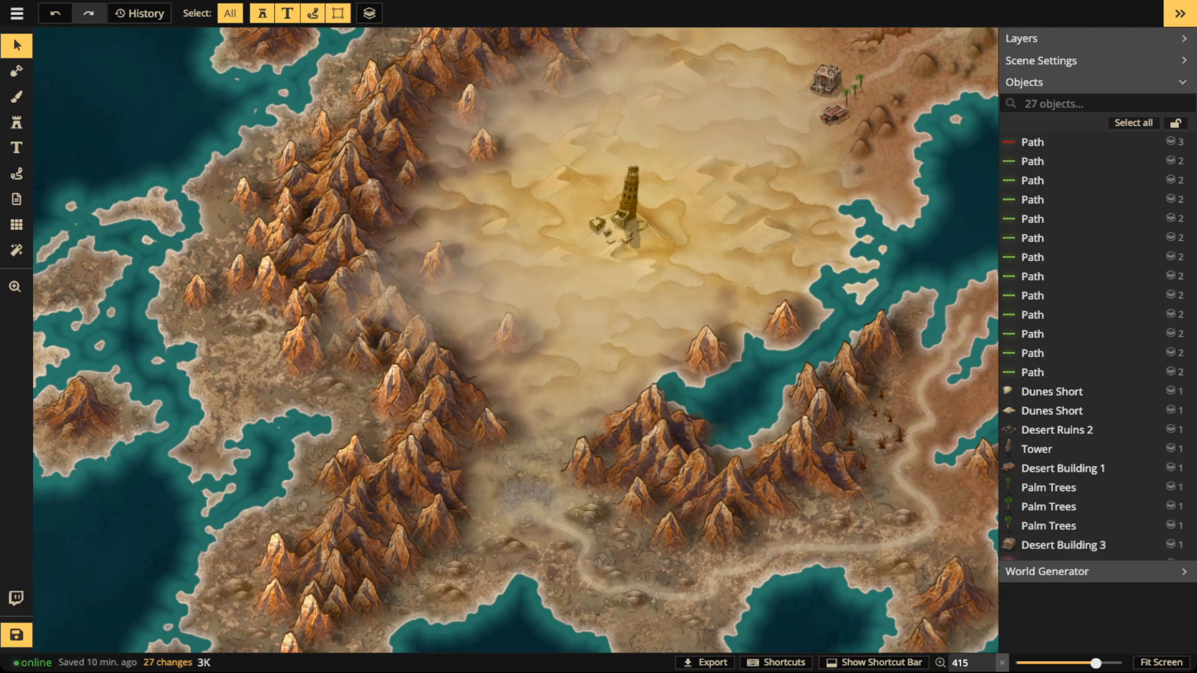
Step: Filter the stamp catalog to only the Babylonian and Desert packs of Fantasy Regional HD and clear the "dune" search
scroll(589, 427, "up", 5)
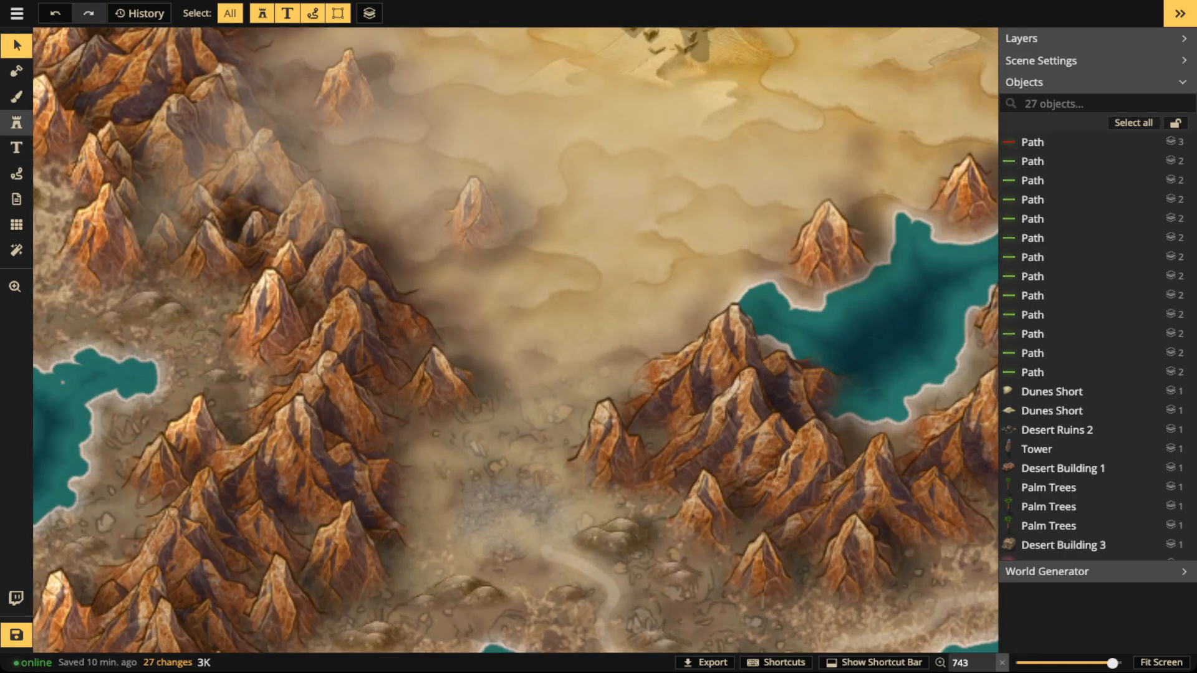
left_click(16, 123)
left_click(56, 155)
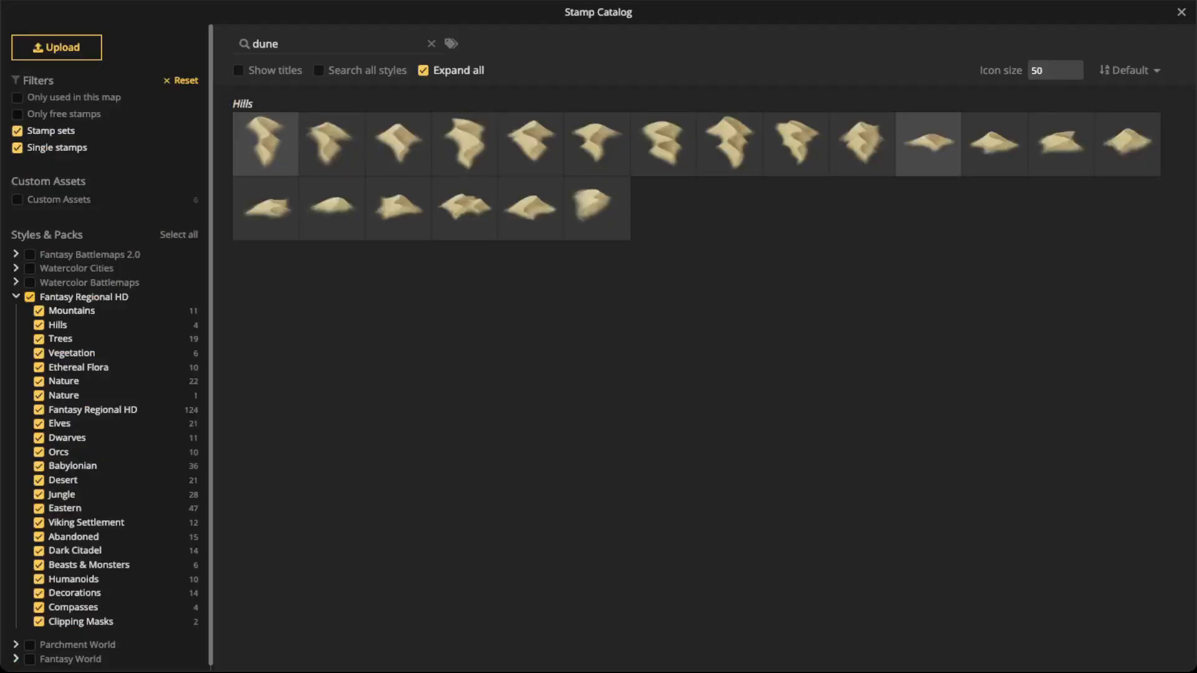
left_click(30, 297)
scroll(39, 352, "down", 1)
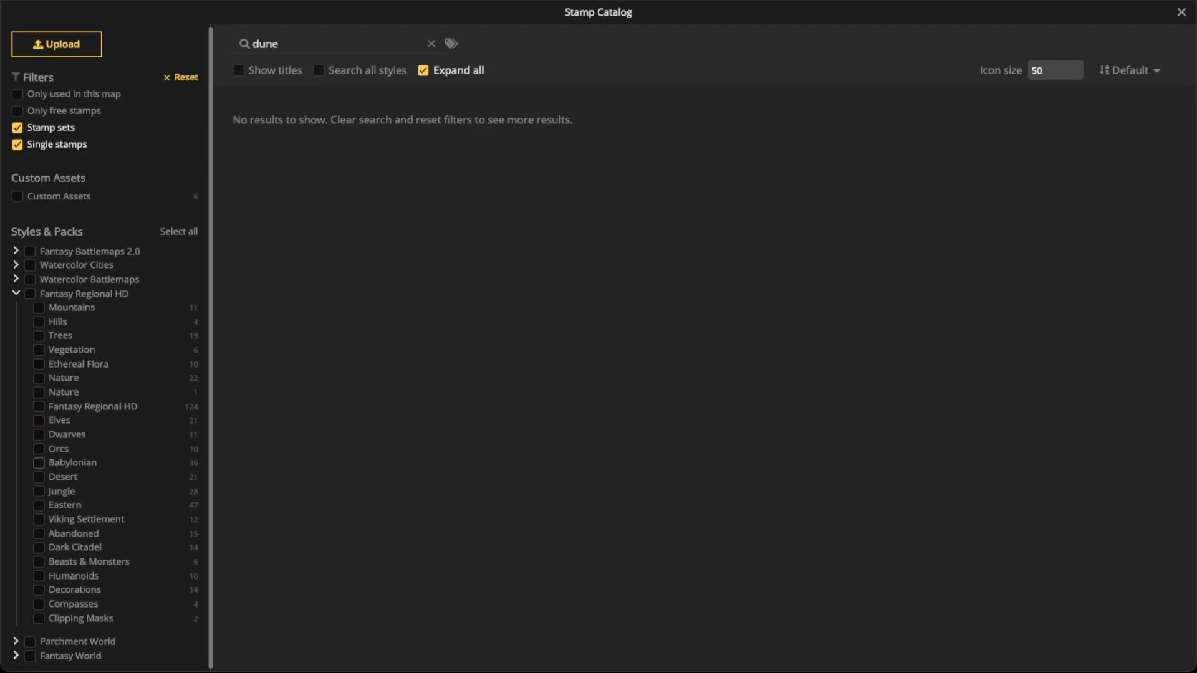
left_click(39, 463)
left_click(39, 477)
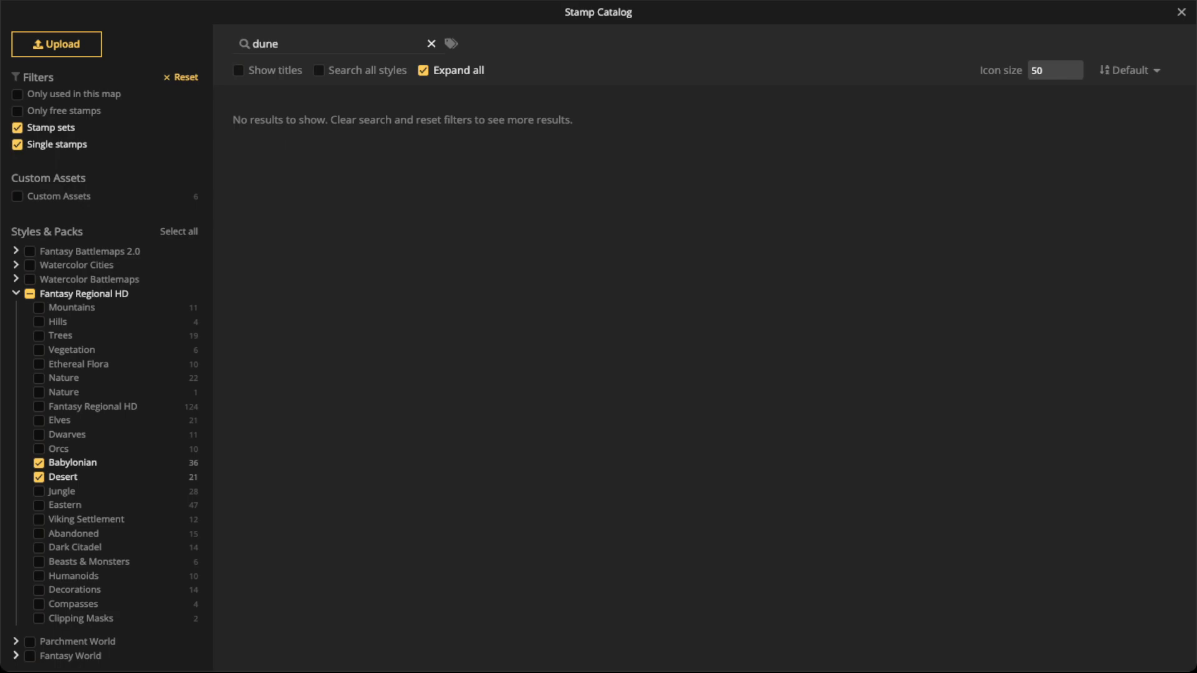
left_click(431, 43)
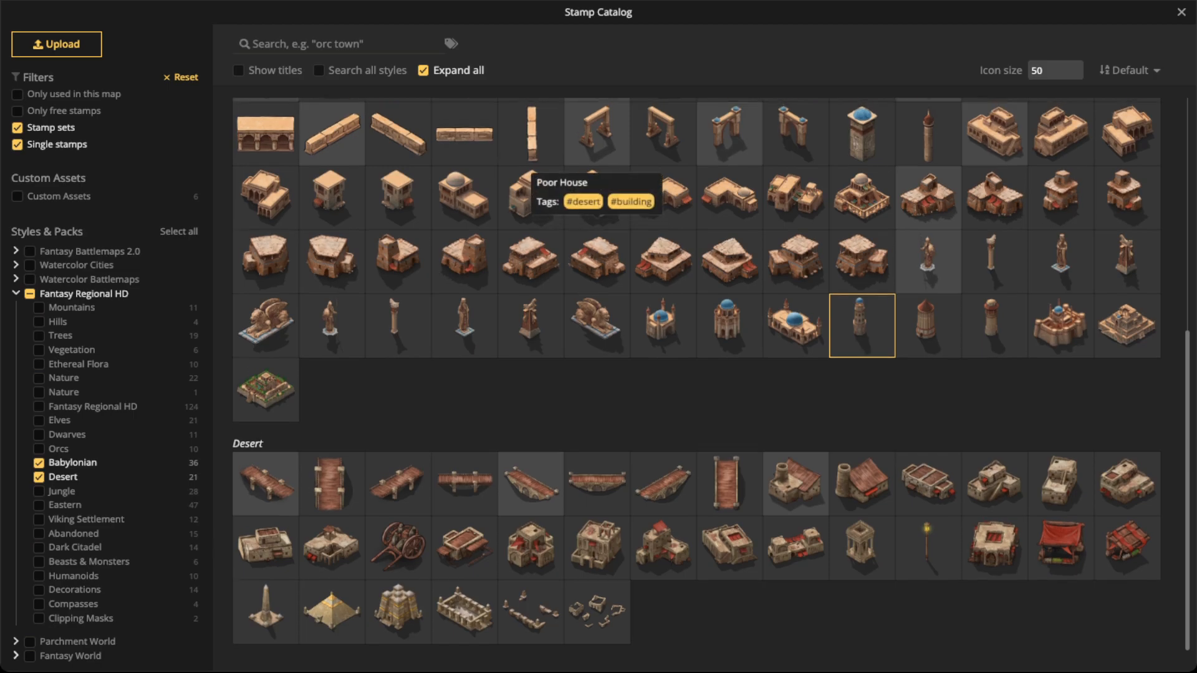
Step: Browse the filtered stamps and choose the multi-part House building from the Babylonian pack
scroll(529, 175, "up", 3)
scroll(530, 181, "up", 7)
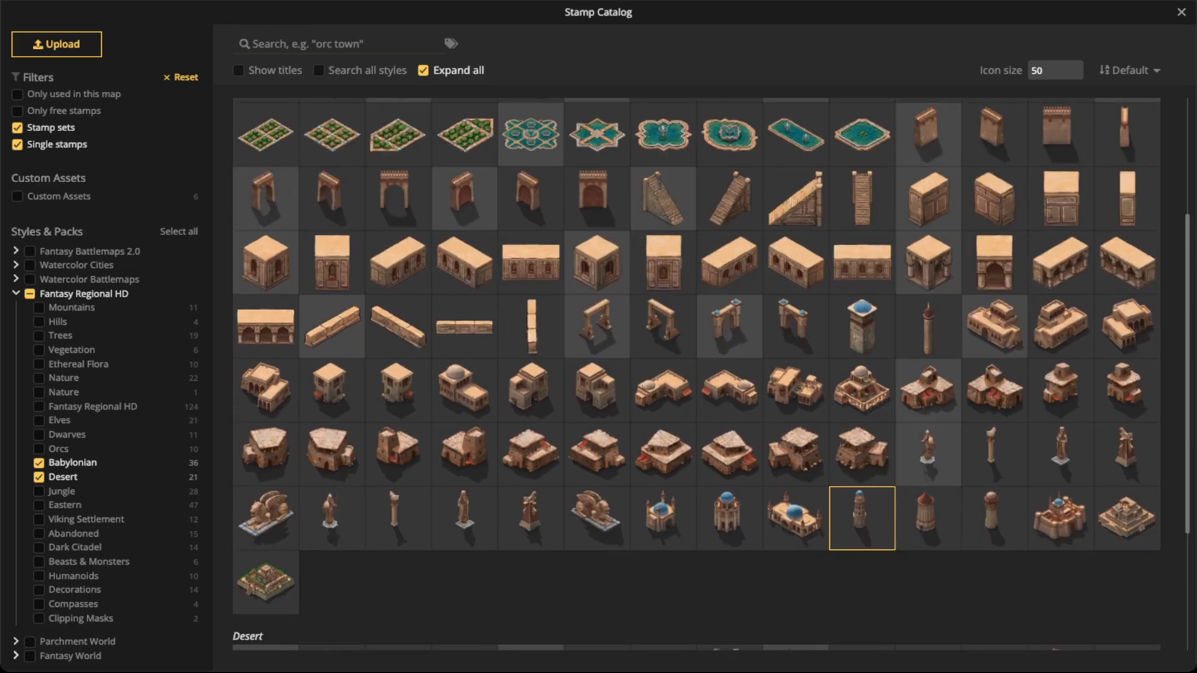
scroll(862, 442, "down", 7)
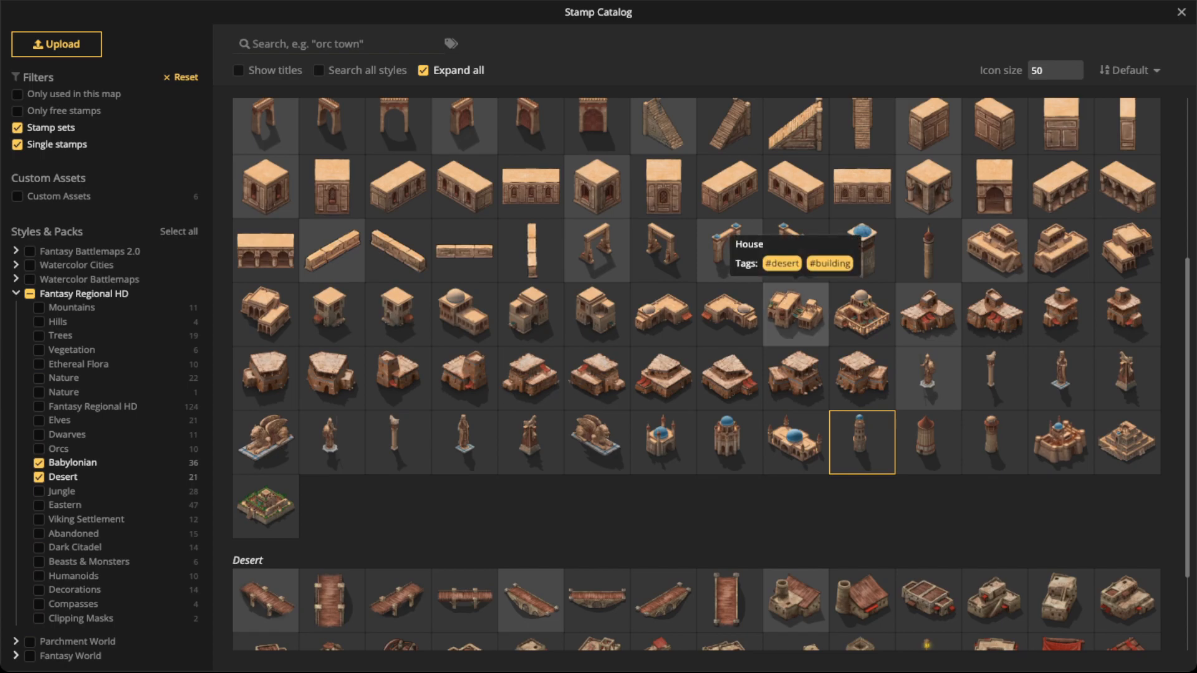
left_click(795, 312)
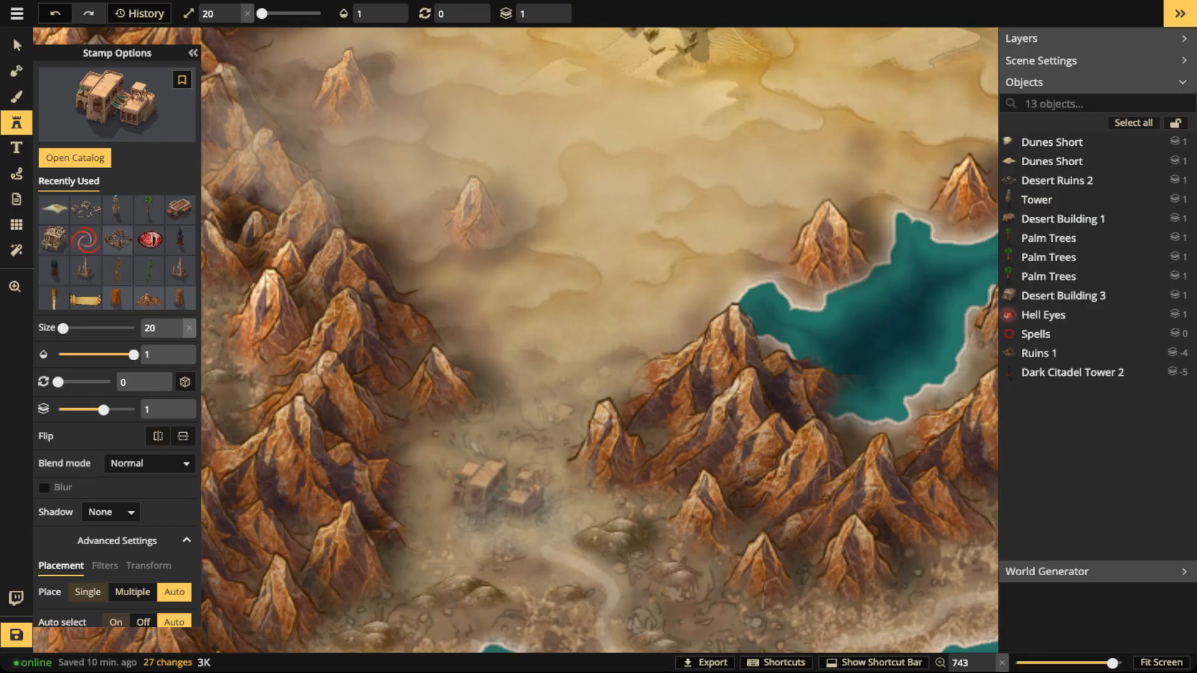
Step: Place the House at size 20 where the southern road ends and add two size 13 palm trees behind it
left_click(499, 489)
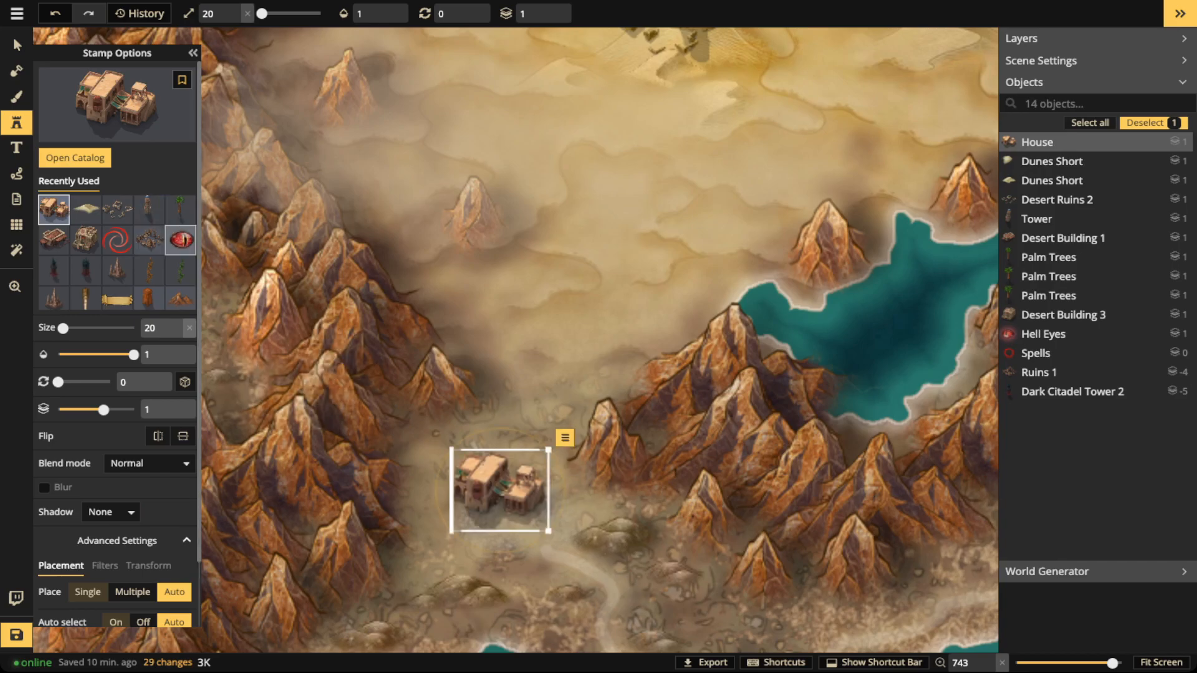
left_click(180, 210)
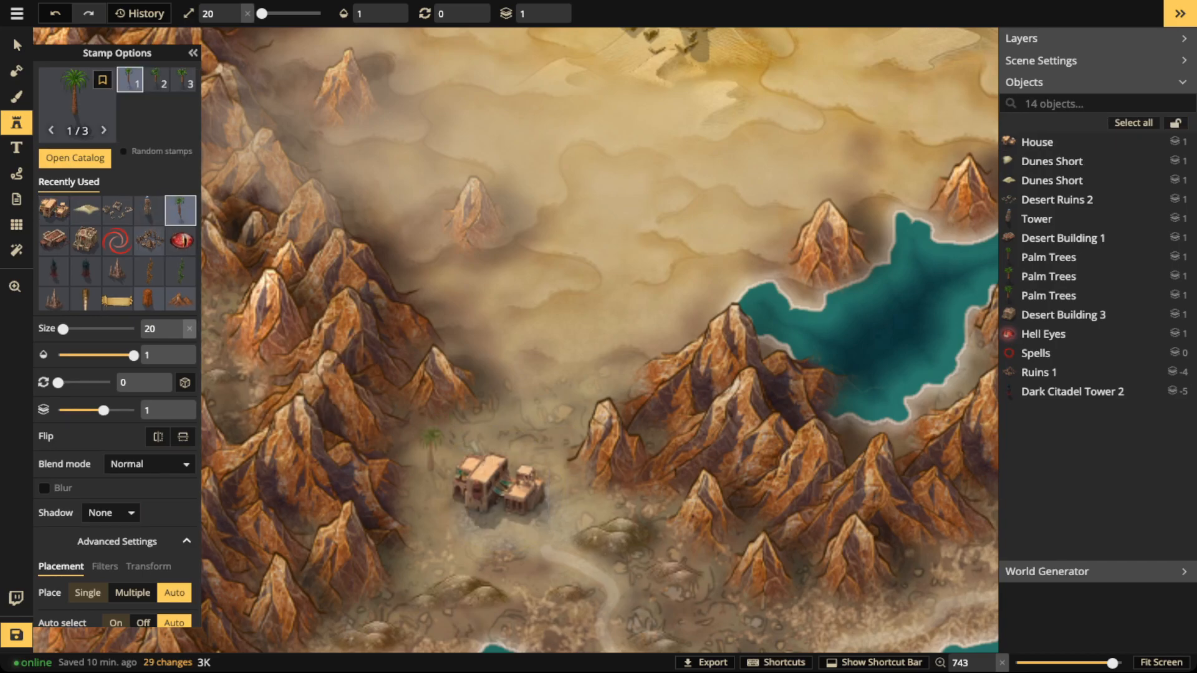
scroll(234, 13, "up", 3)
key("space")
left_click_drag(716, 113, 385, 372)
left_click_drag(496, 228, 368, 416)
key("space")
left_click_drag(350, 507, 599, 238)
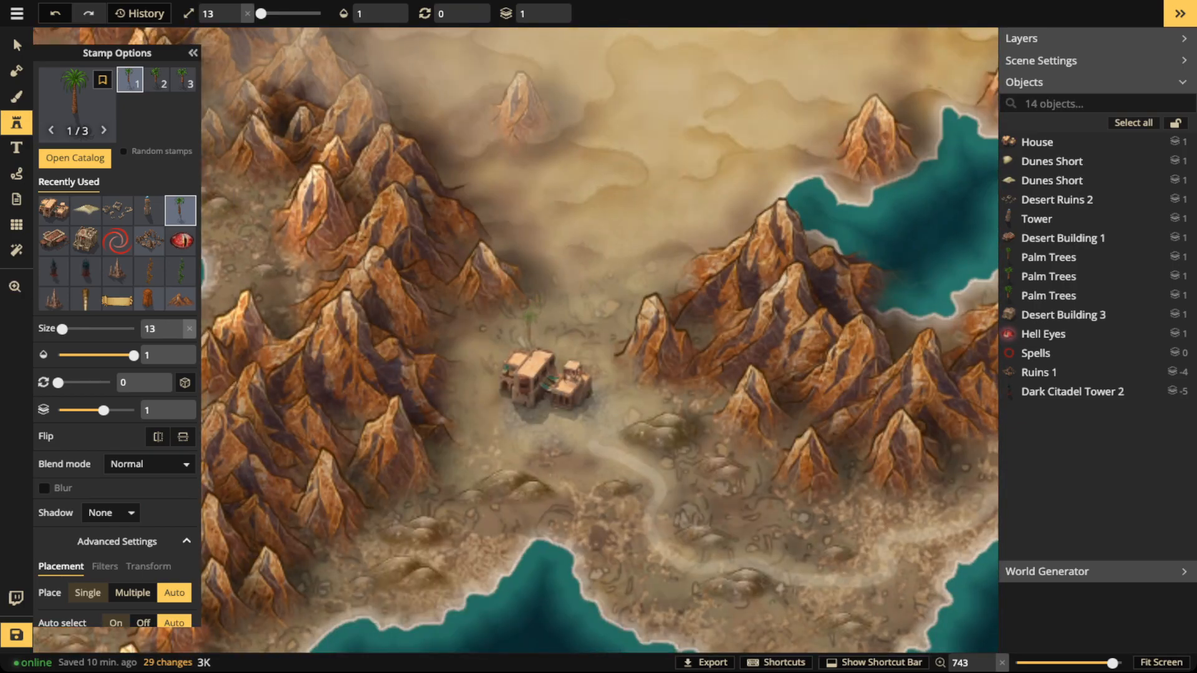
left_click(533, 321)
left_click(493, 333)
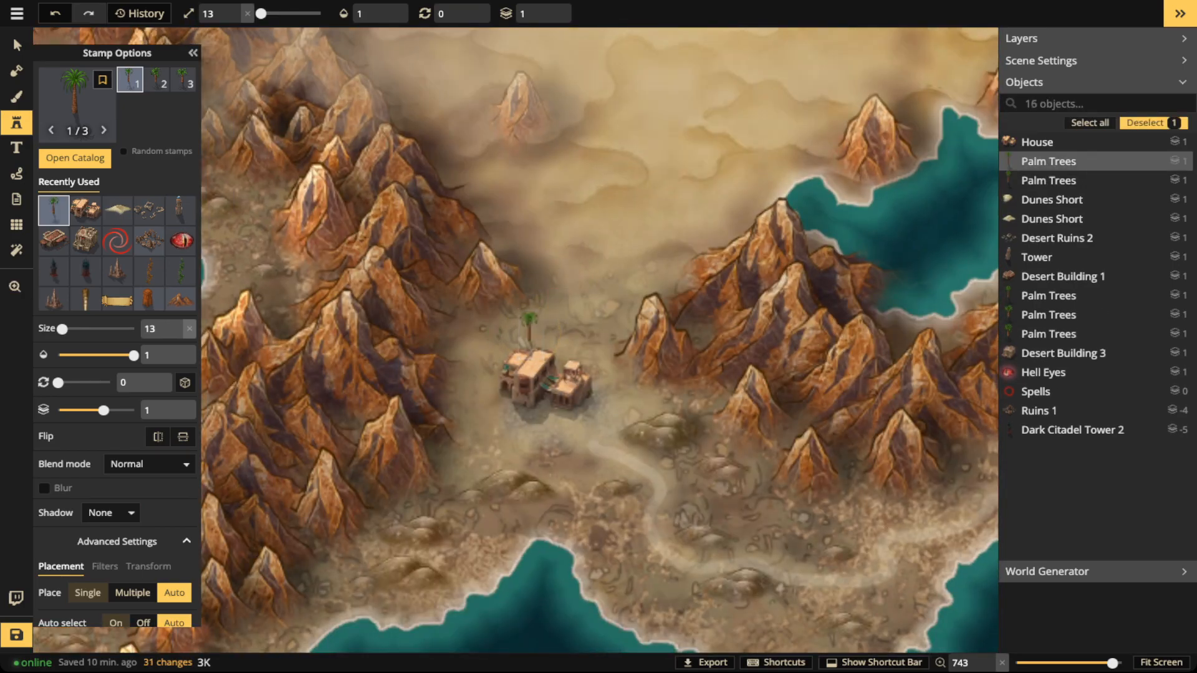
Step: Enable random stamps for the palm trees and place six more palms around the House on all sides
left_click(124, 151)
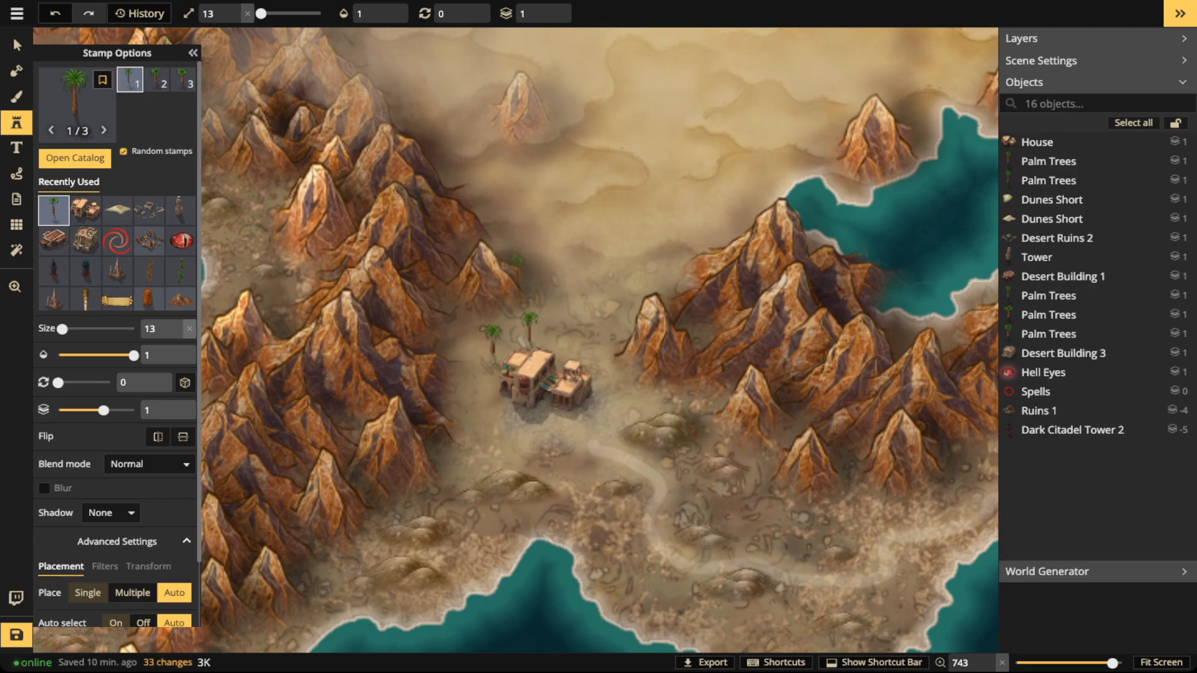
left_click(486, 382)
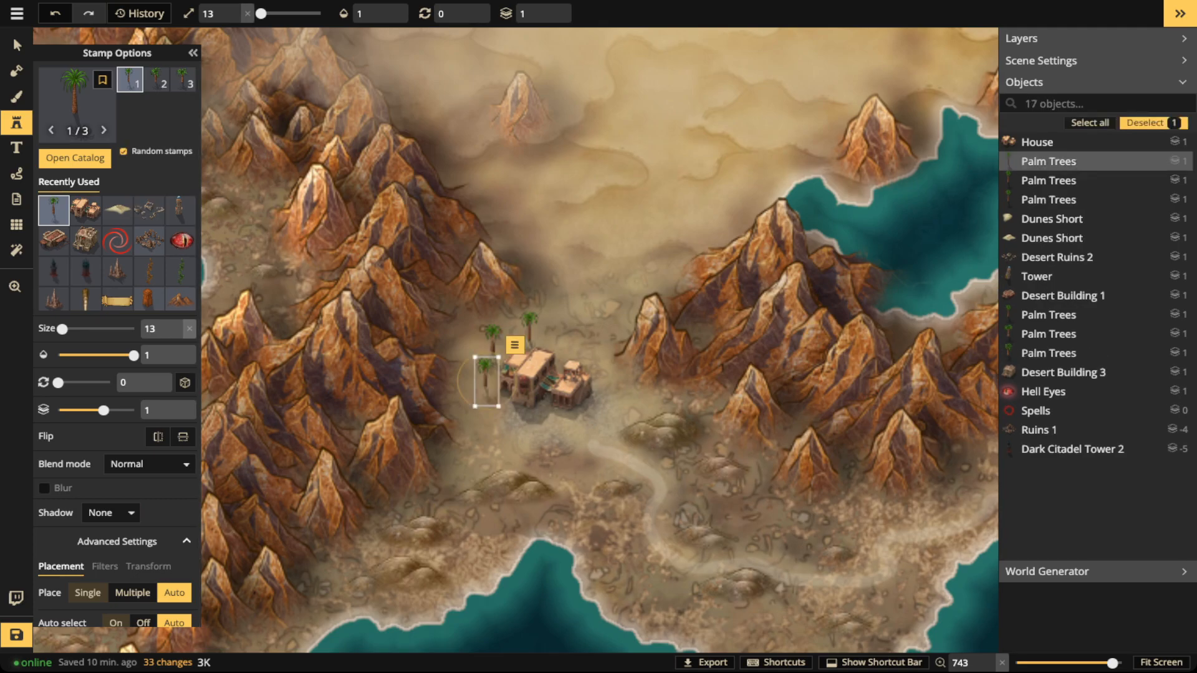
left_click(498, 415)
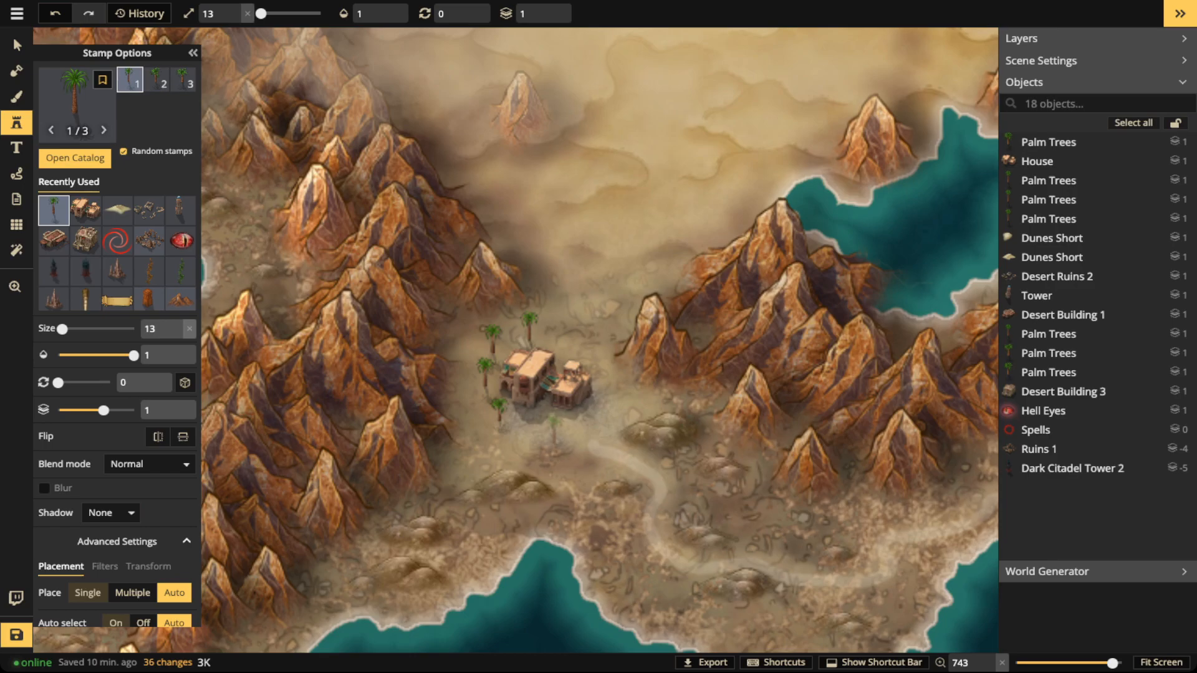
left_click(554, 430)
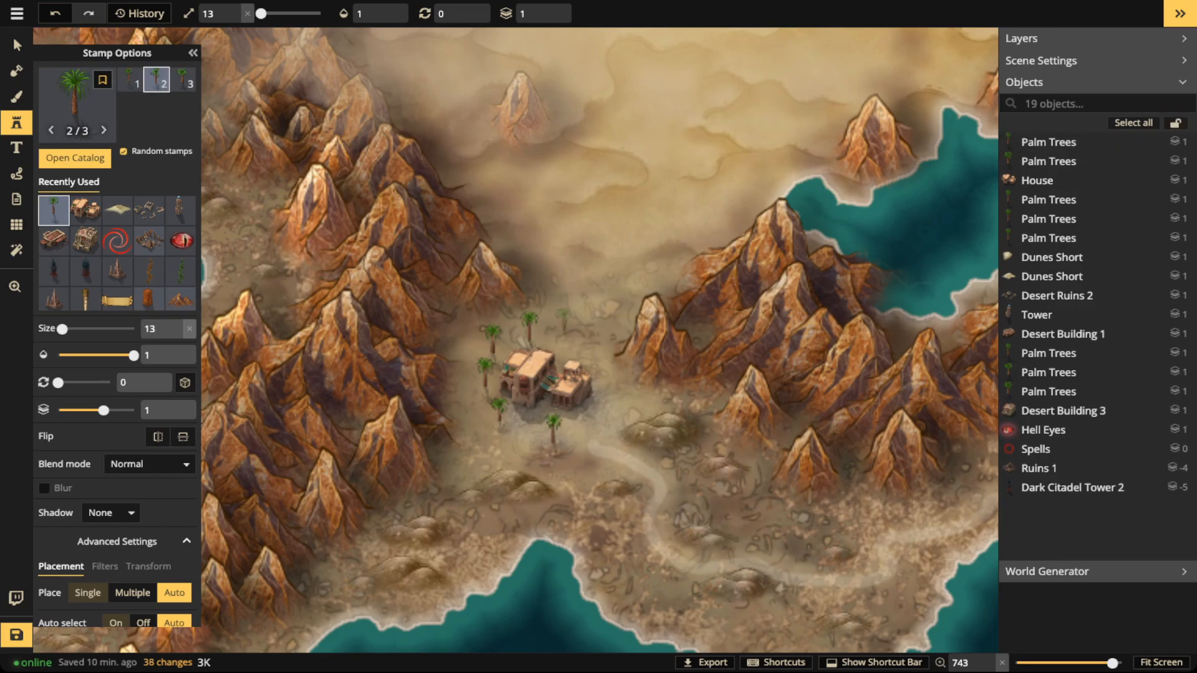
left_click(566, 325)
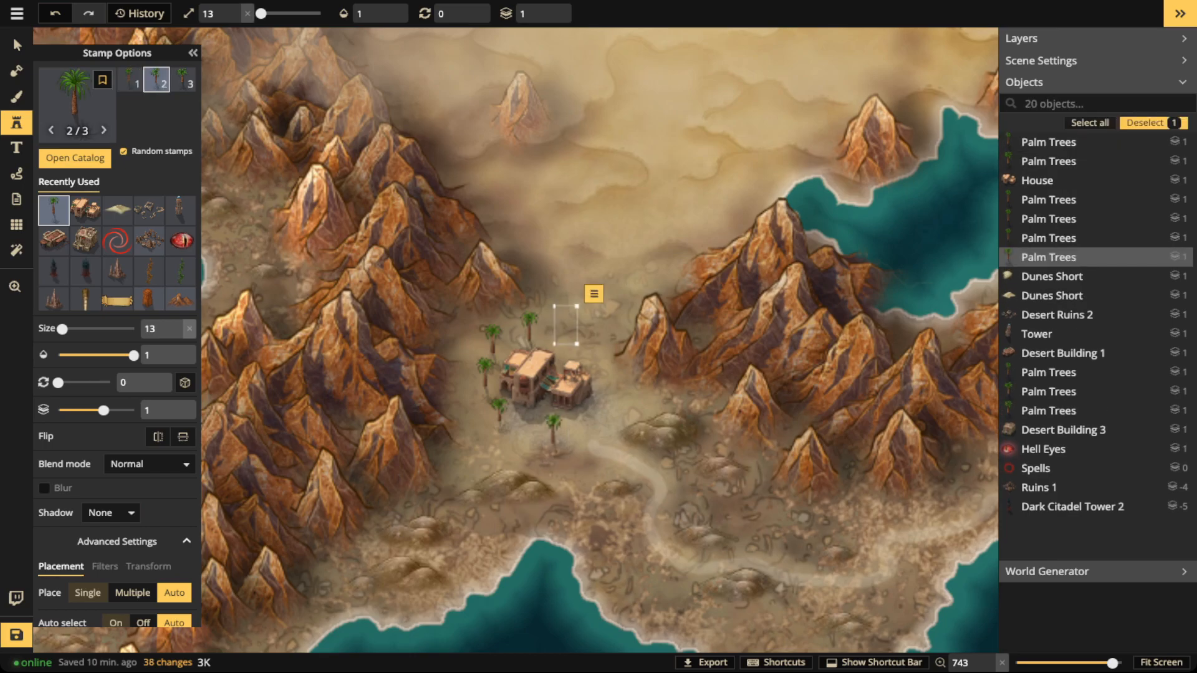
left_click(617, 363)
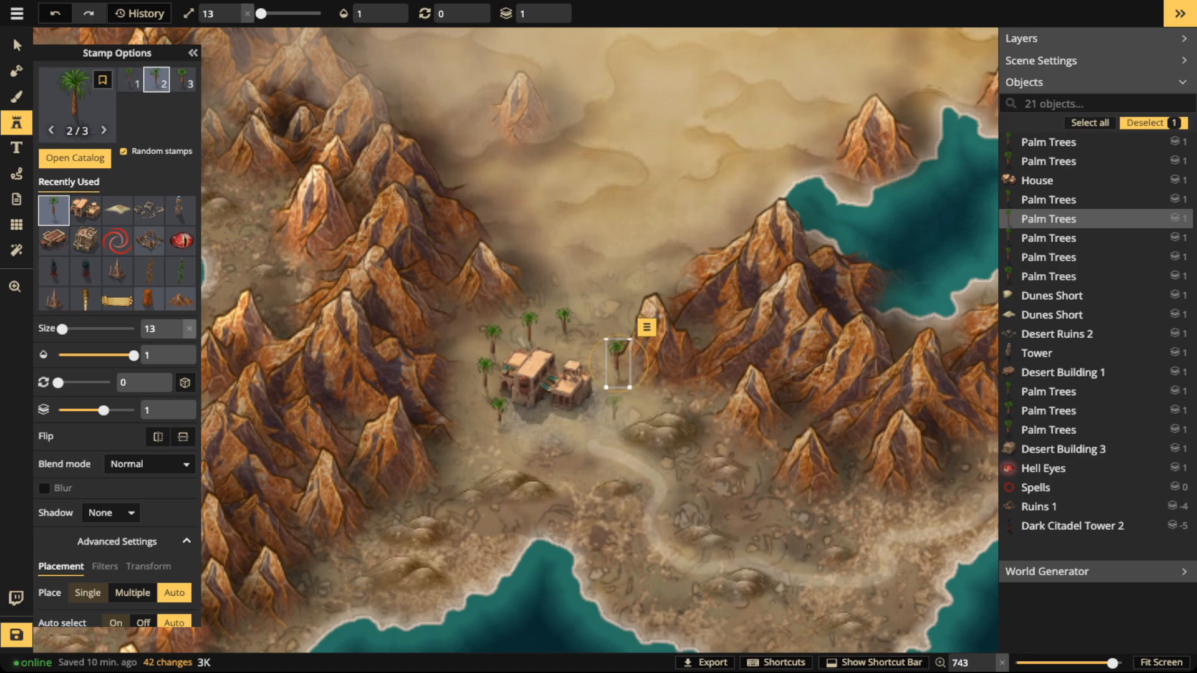
left_click(615, 412)
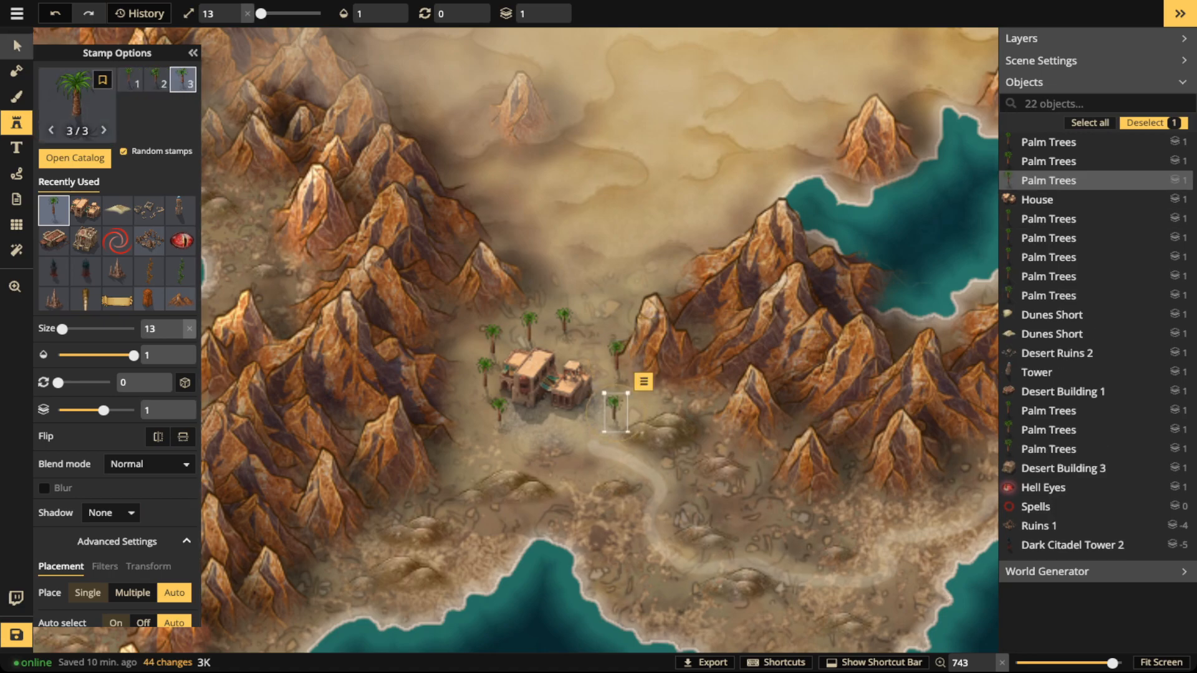
Step: Reposition individual palms around the House, moving the southwestern one in front of the building and nudging the northern and eastern ones
key("v")
left_click(548, 385)
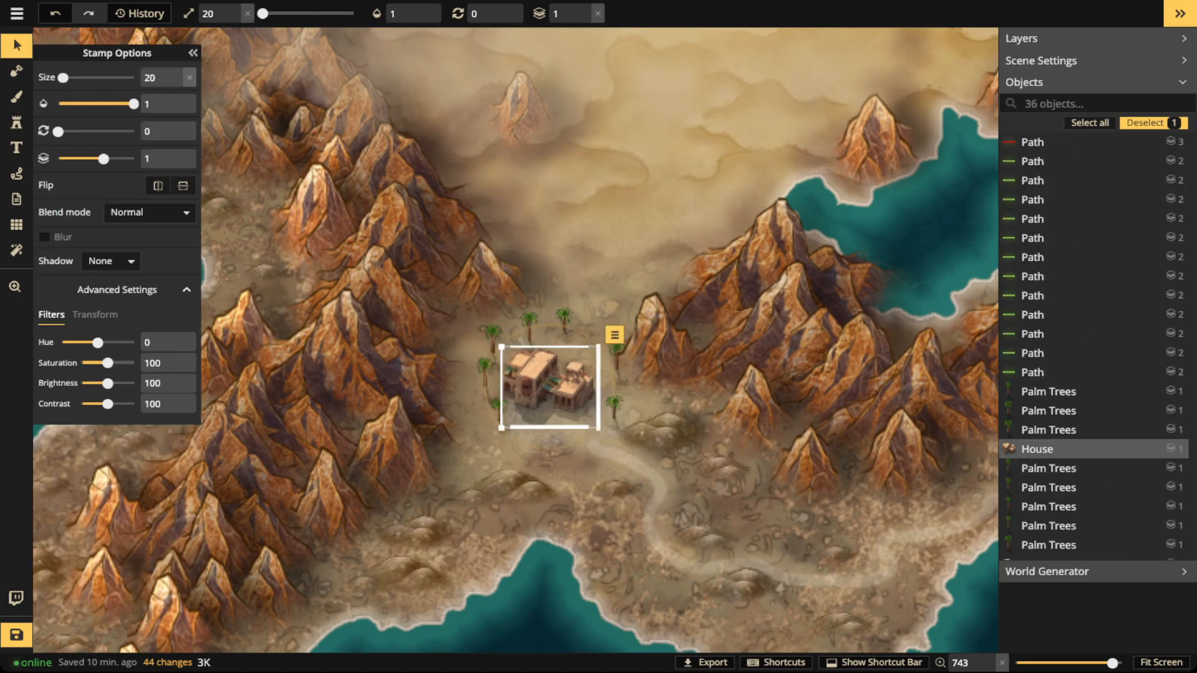
left_click(498, 408)
left_click_drag(497, 408, 522, 413)
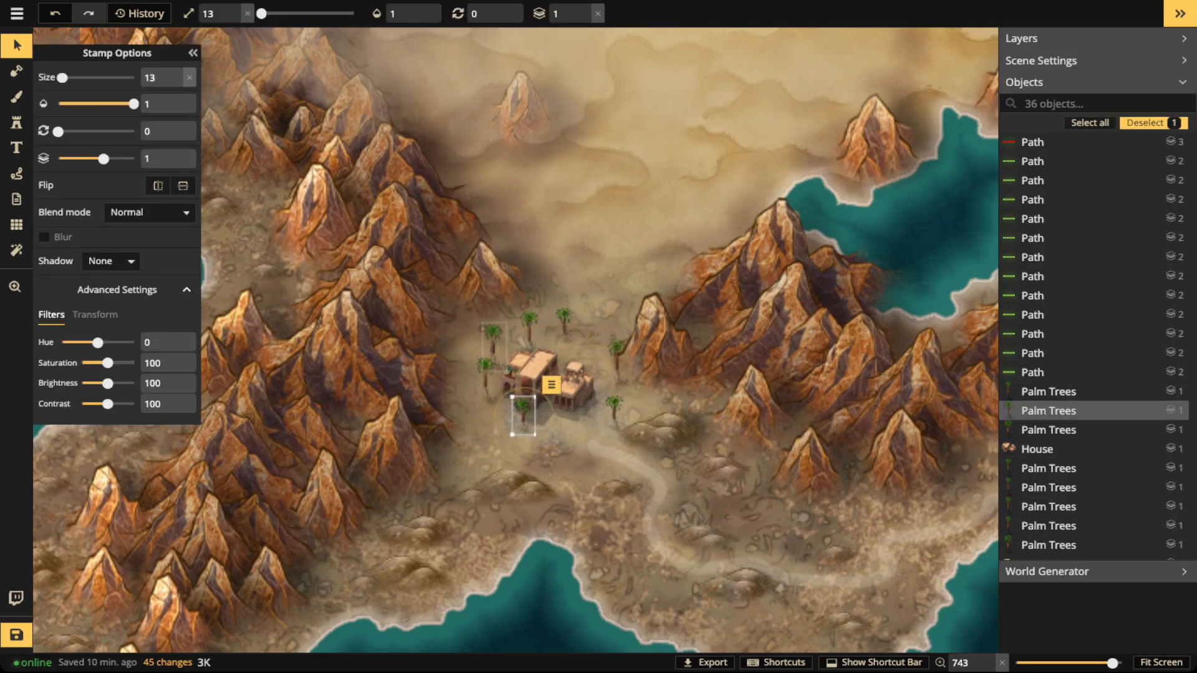
left_click(494, 346)
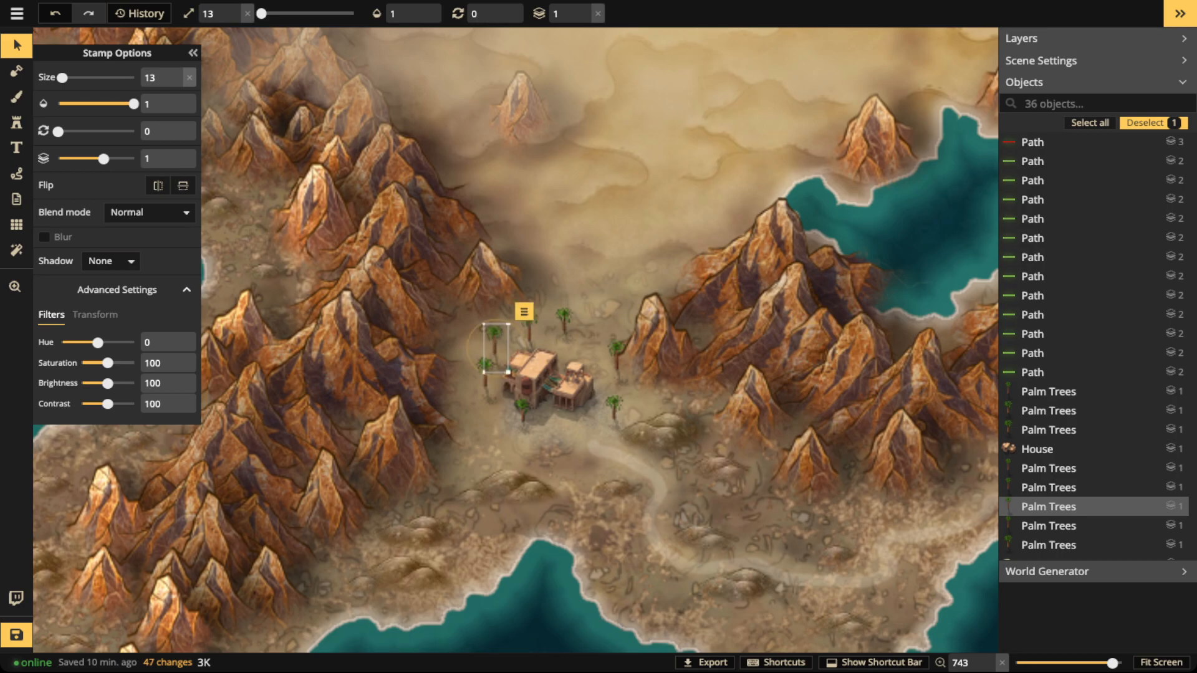
left_click_drag(564, 319, 559, 329)
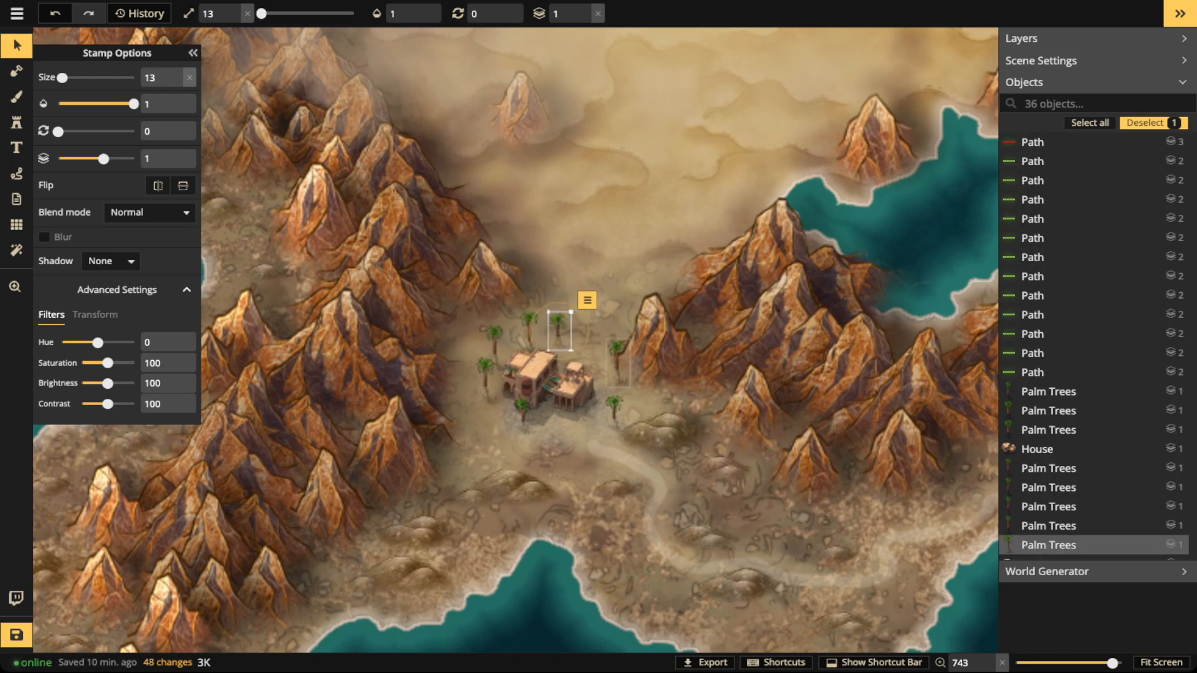
left_click(618, 367)
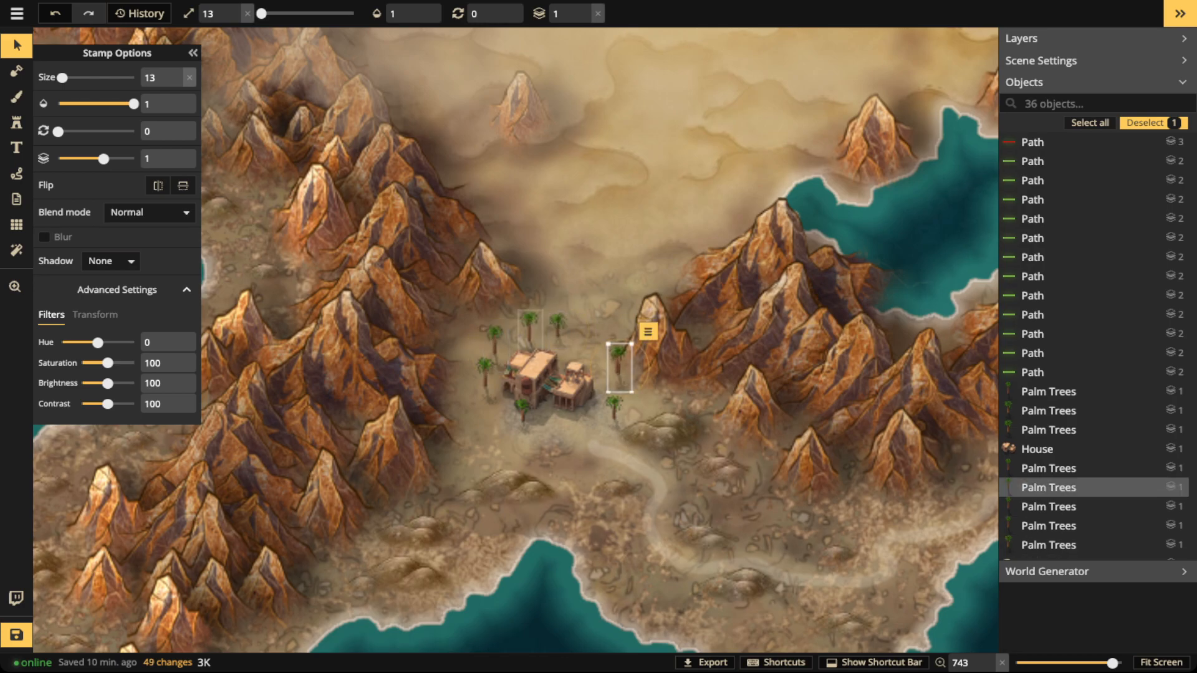
left_click(529, 325)
Step: Rotate the northeastern palm to 7°, the northwestern one to 353° and the western one to 352°, and tilt the eastern palm slightly
scroll(528, 325, "up", 3)
left_click_drag(566, 326, 564, 320)
left_click(563, 290)
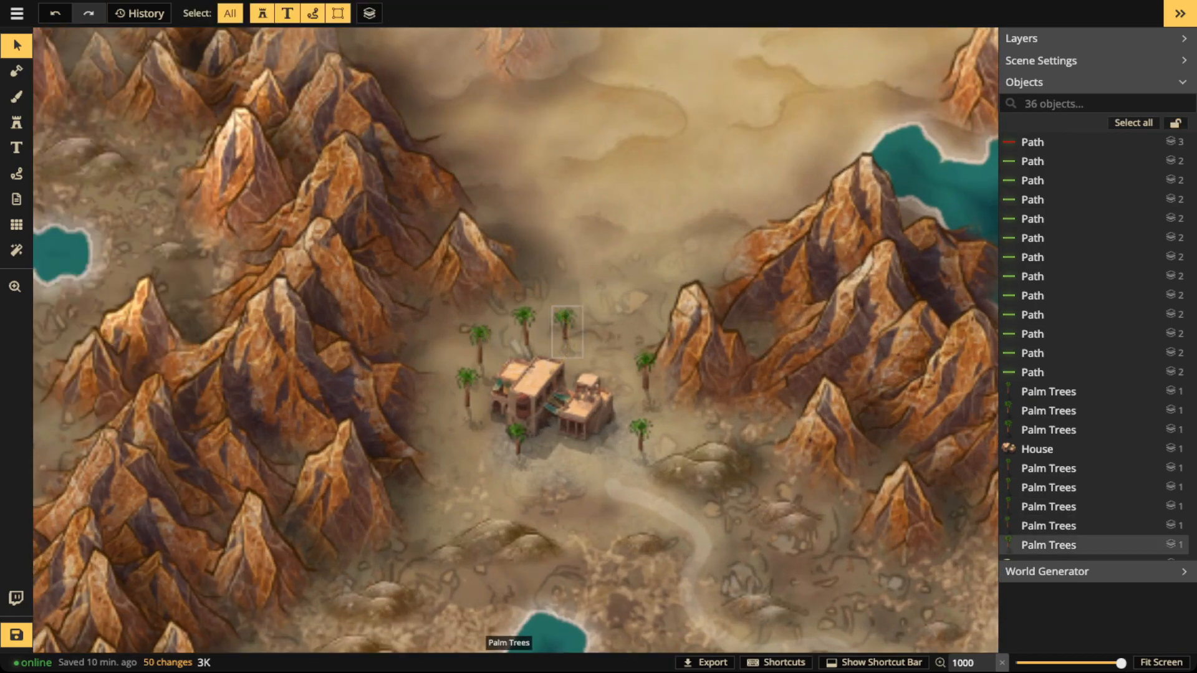
left_click(566, 330)
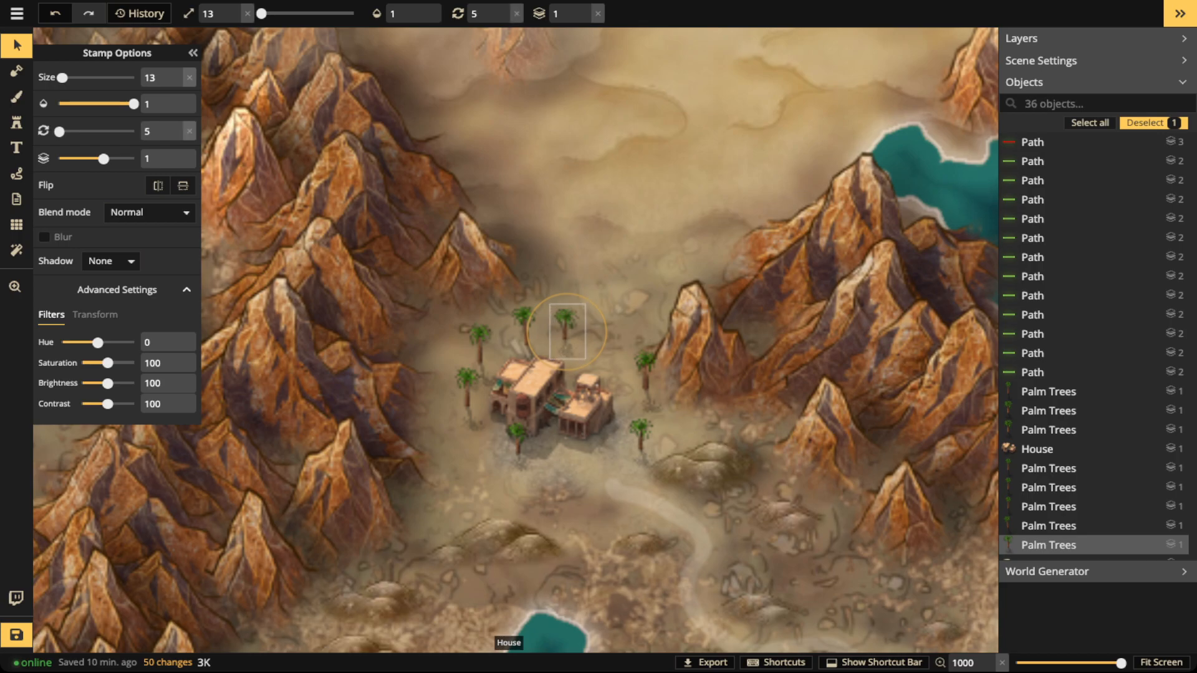
left_click_drag(497, 369, 494, 365)
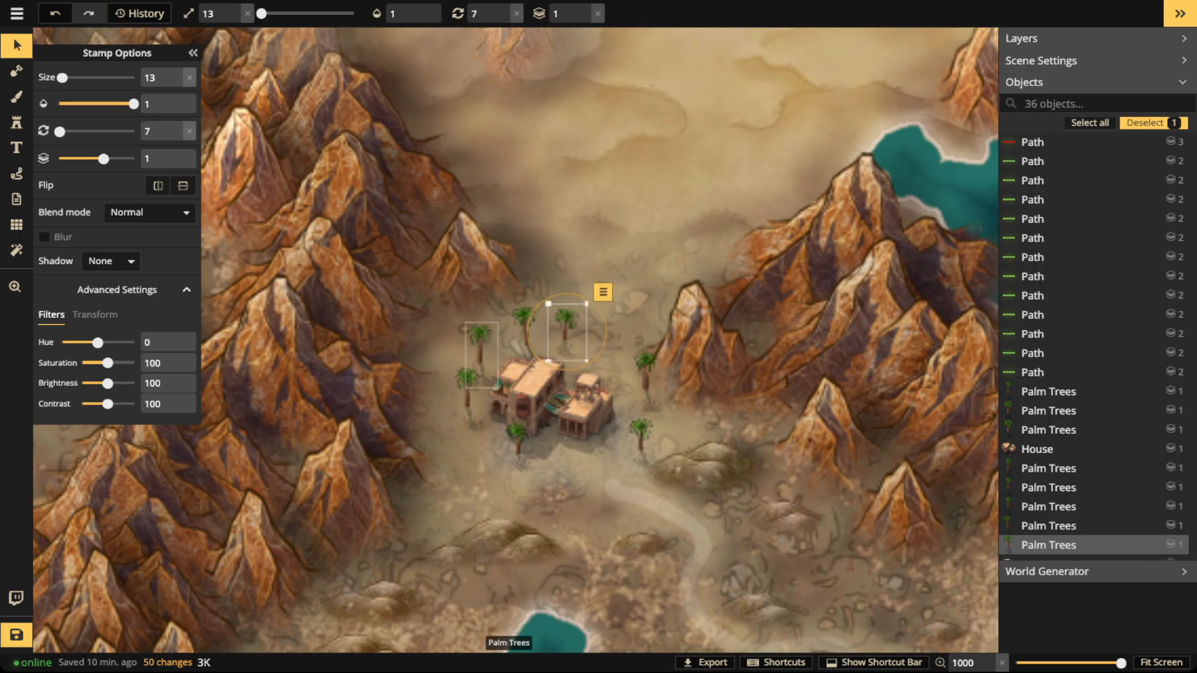
left_click(494, 365)
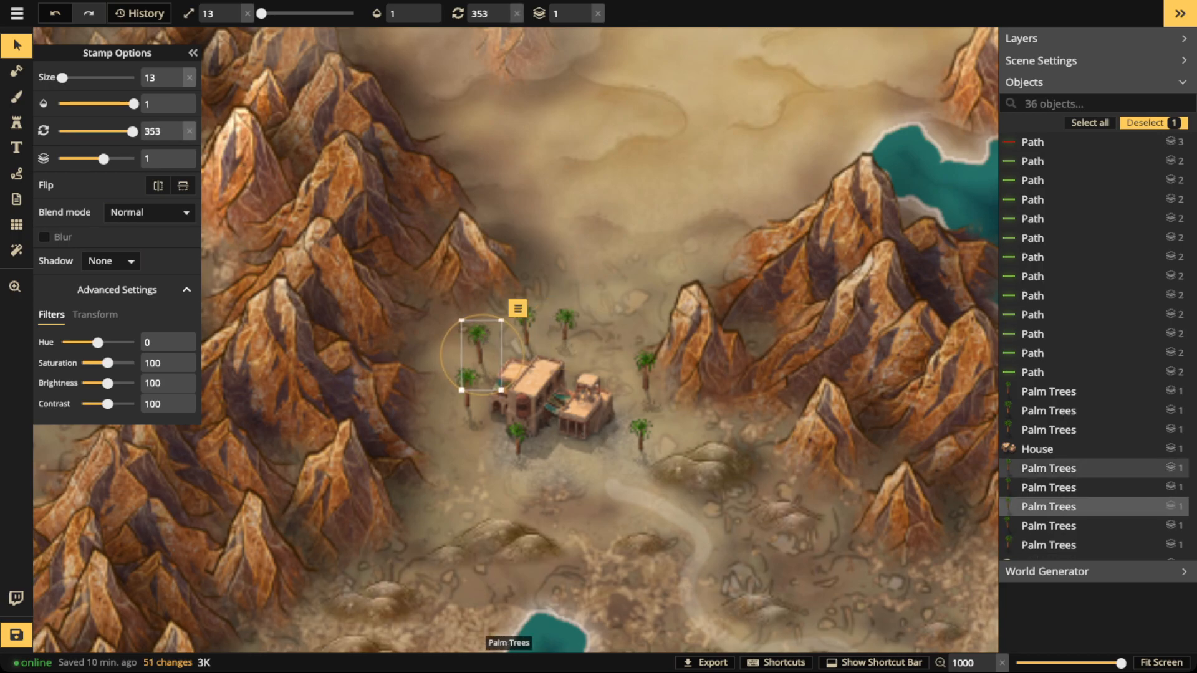
left_click(470, 386)
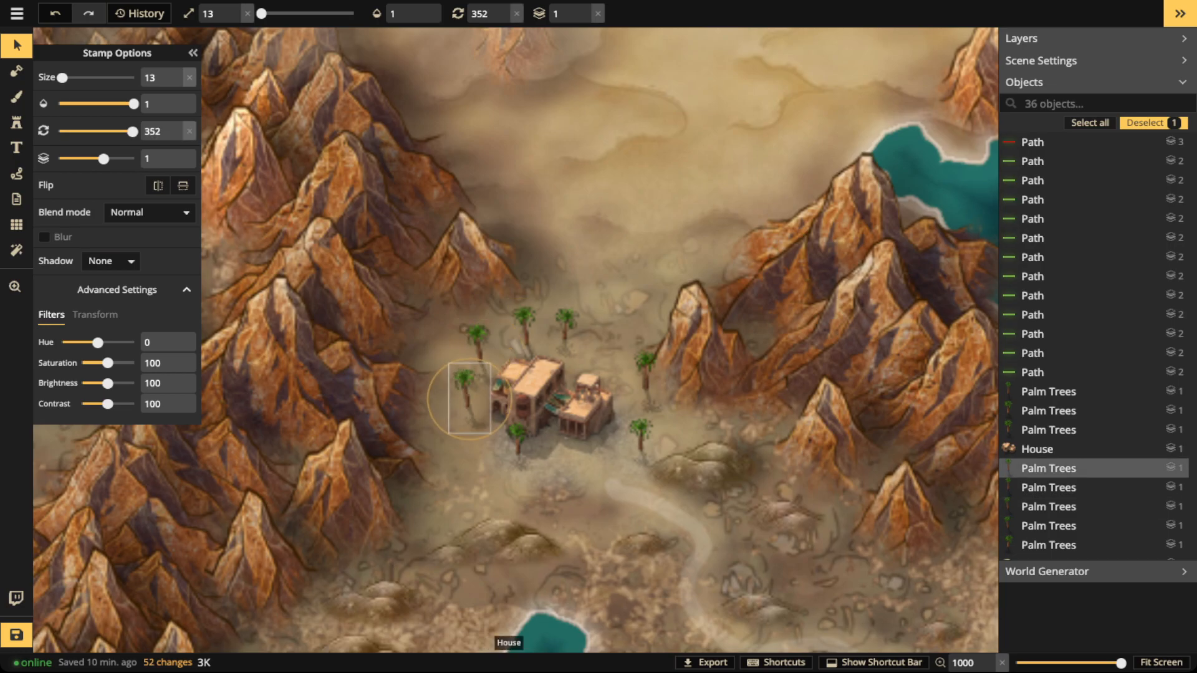
left_click(648, 381)
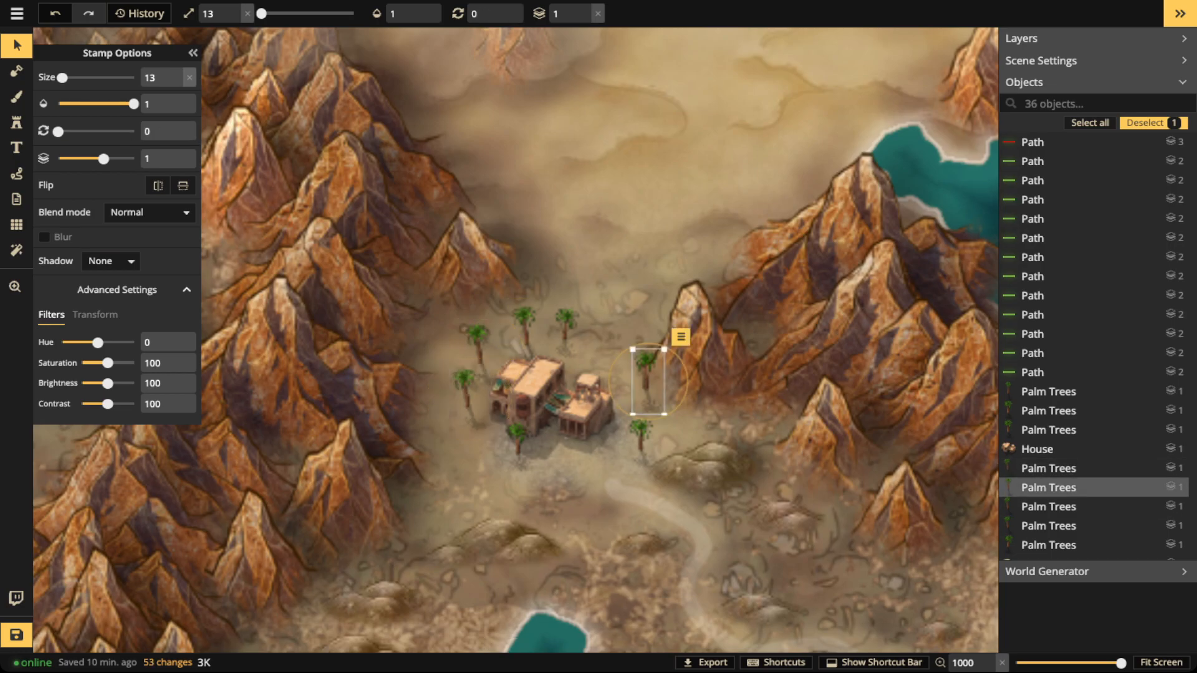
Step: Rotate the palm directly behind the House to 1° and the southeastern palm to 353°, moving the latter closer to the building
left_click(526, 330)
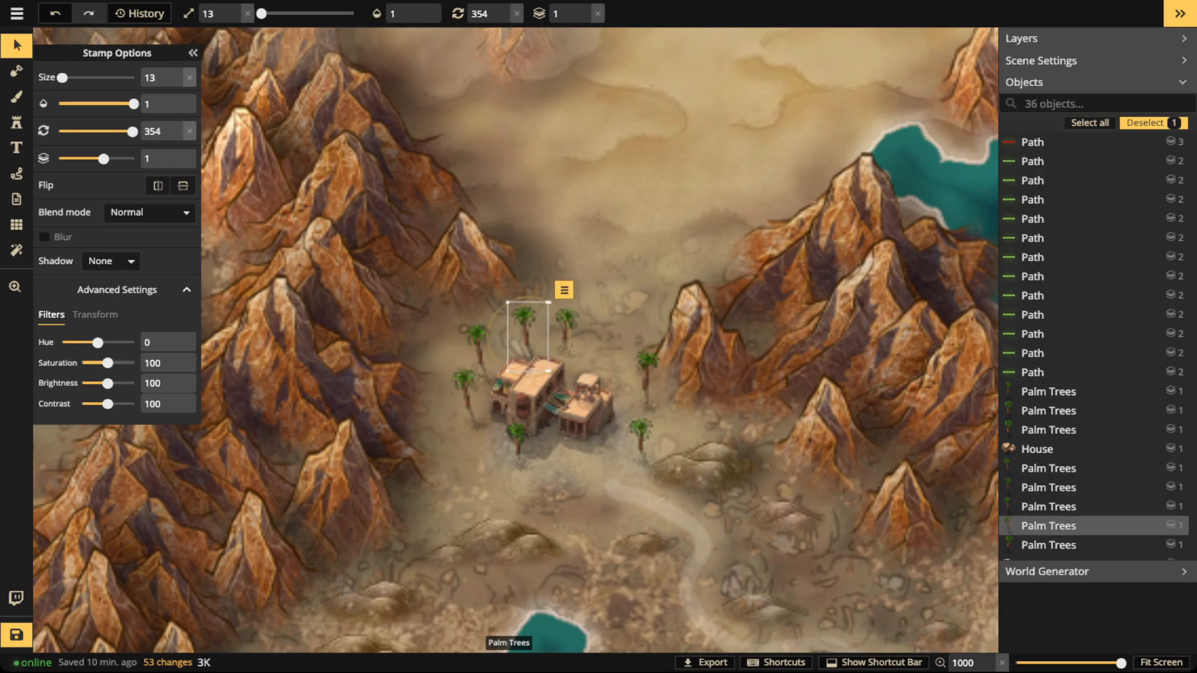
scroll(527, 334, "up", 3)
scroll(529, 333, "up", 2)
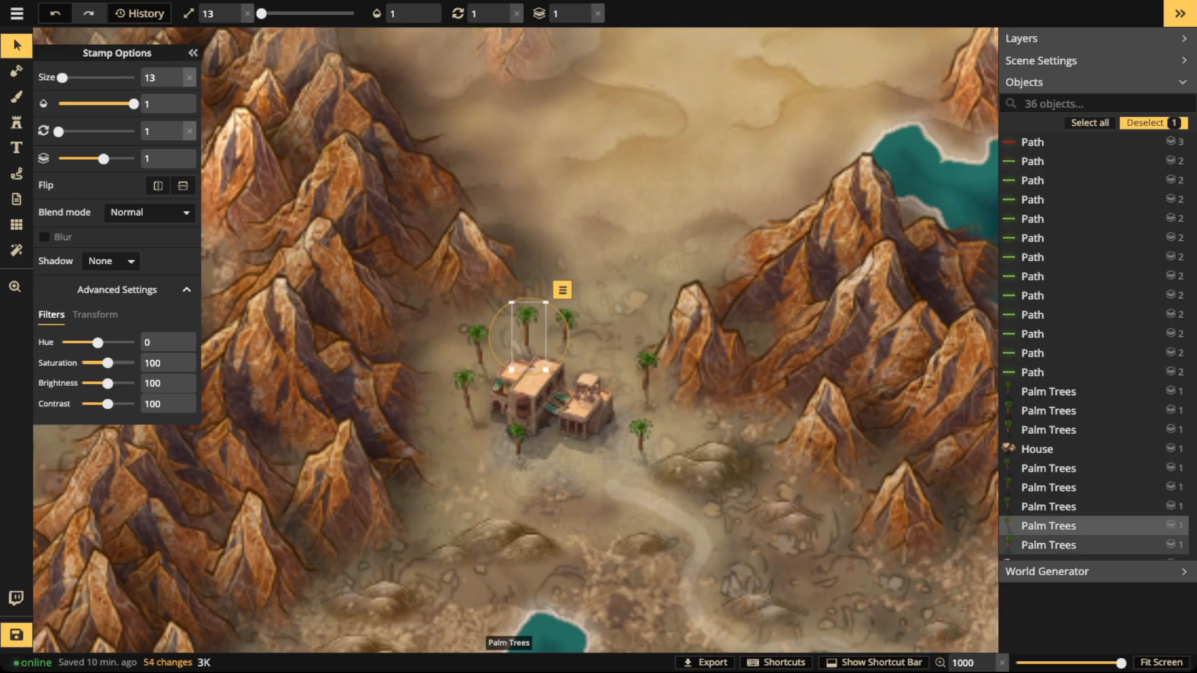
left_click(641, 440)
scroll(641, 439, "down", 4)
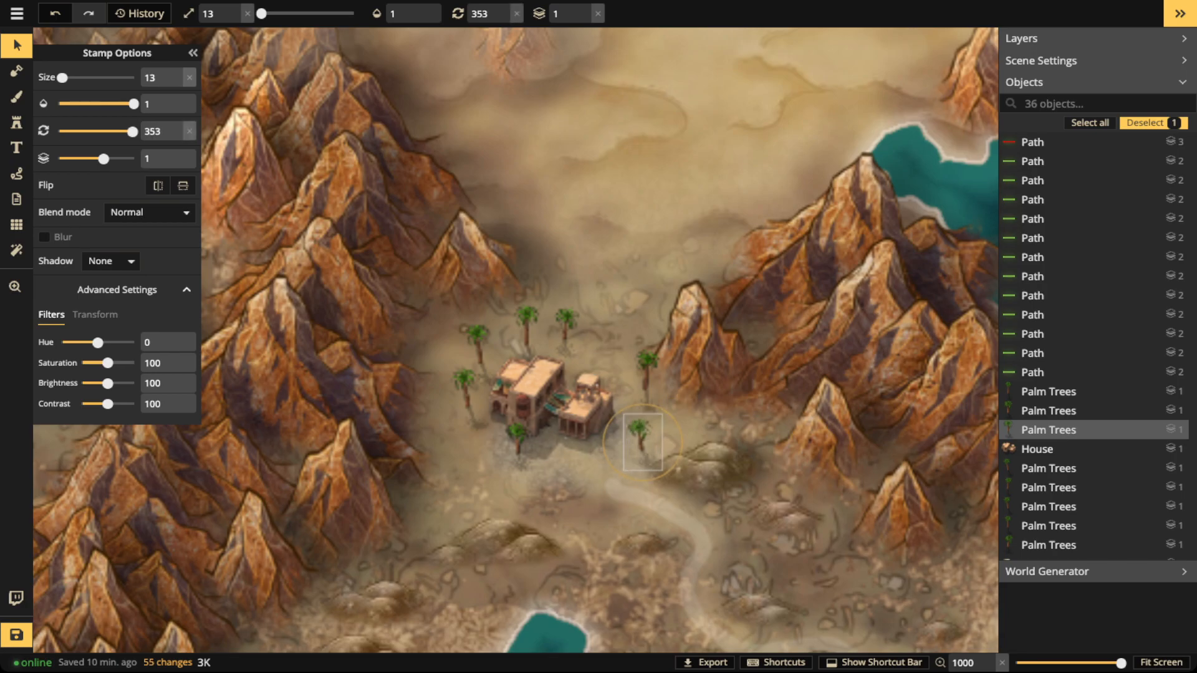
left_click_drag(642, 441, 632, 442)
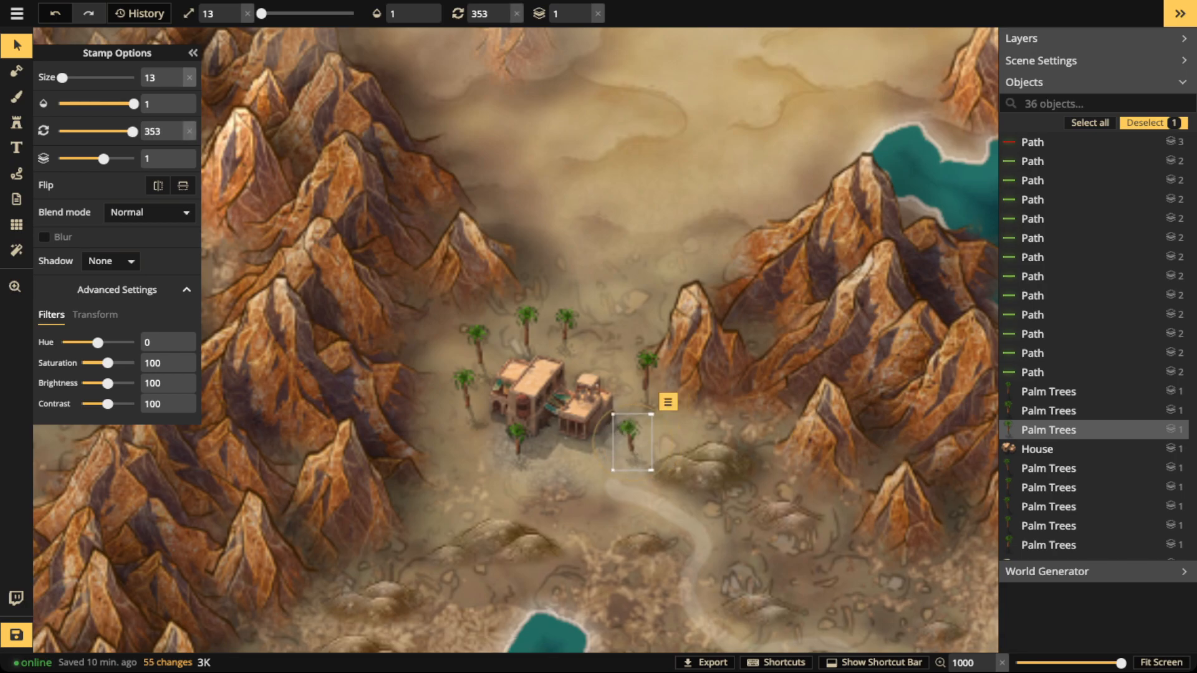
key("Escape")
Step: Search all Fantasy Regional HD stamp packs for "karst" and choose the narrow red-roofed Karst Dwelling
scroll(399, 314, "down", 10)
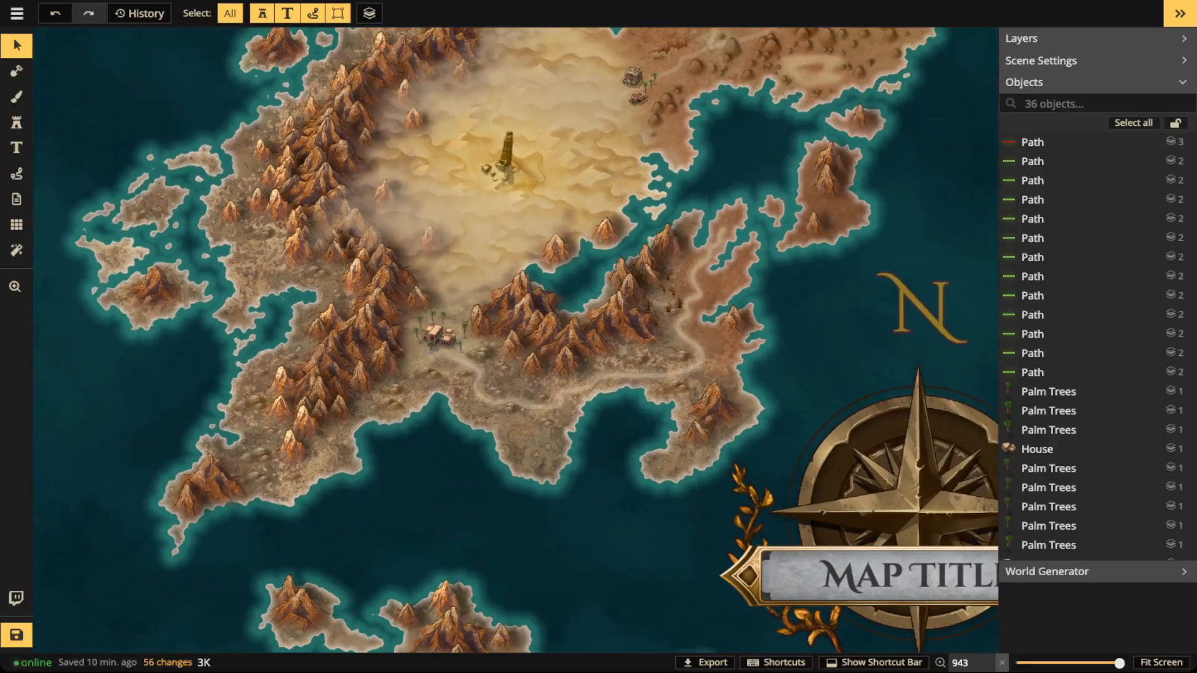
scroll(499, 337, "up", 3)
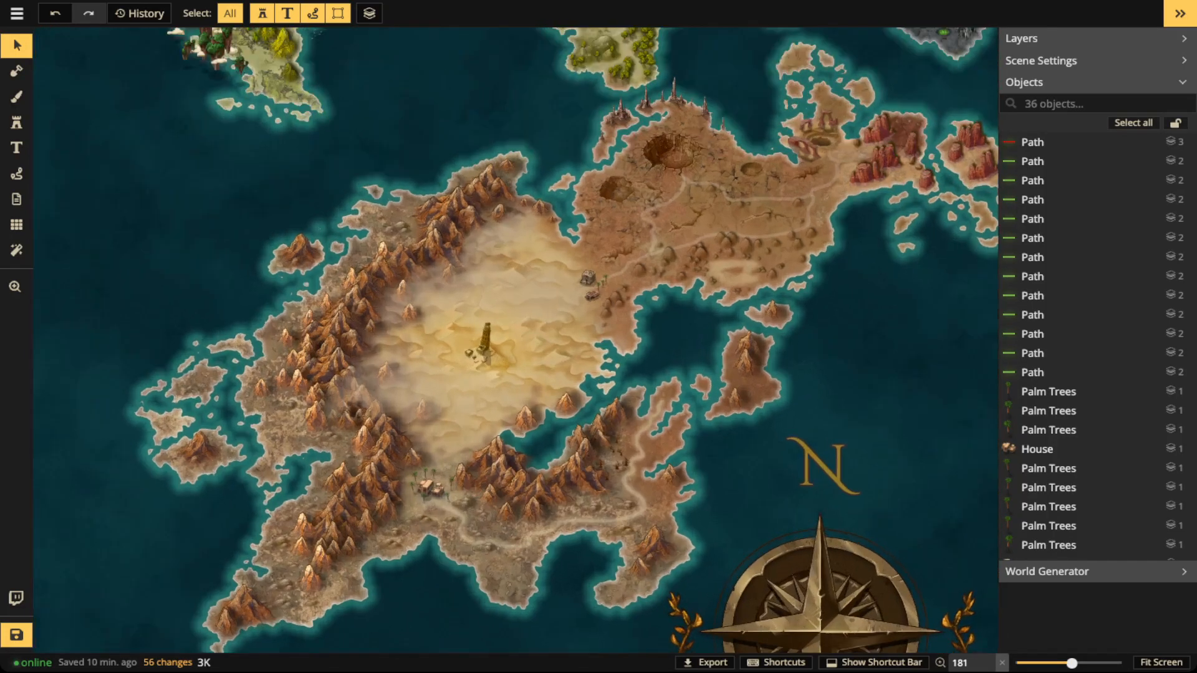
scroll(474, 343, "up", 4)
left_click_drag(517, 330, 599, 281)
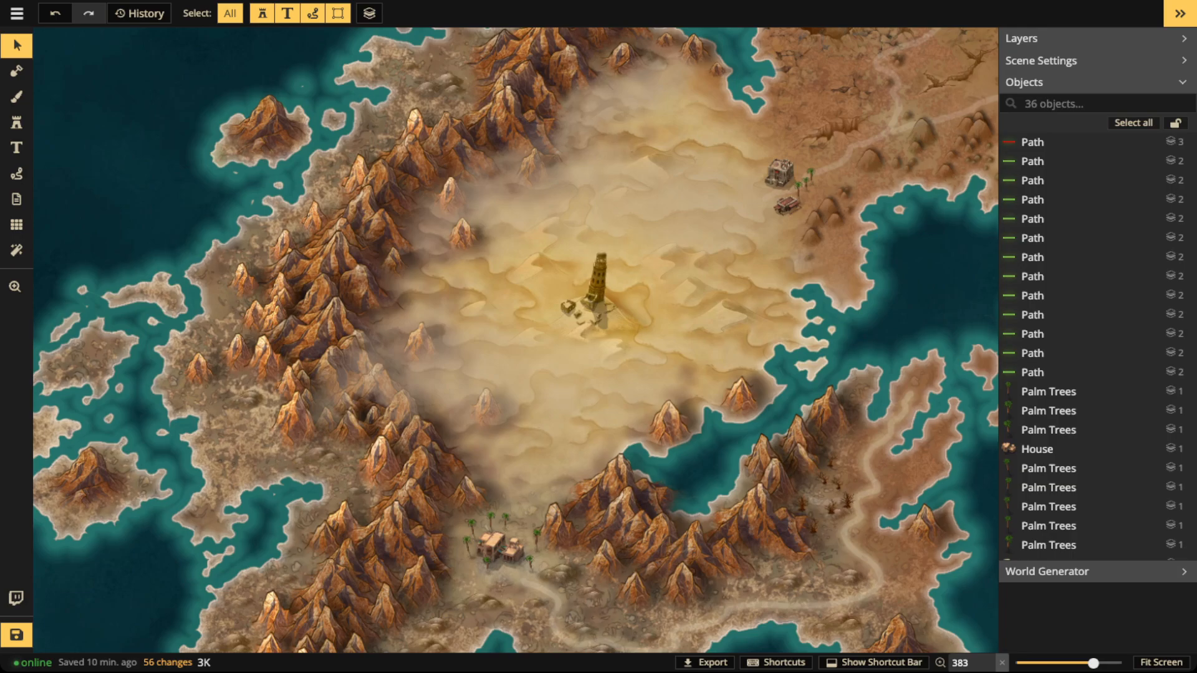
scroll(327, 144, "up", 5)
scroll(327, 145, "up", 2)
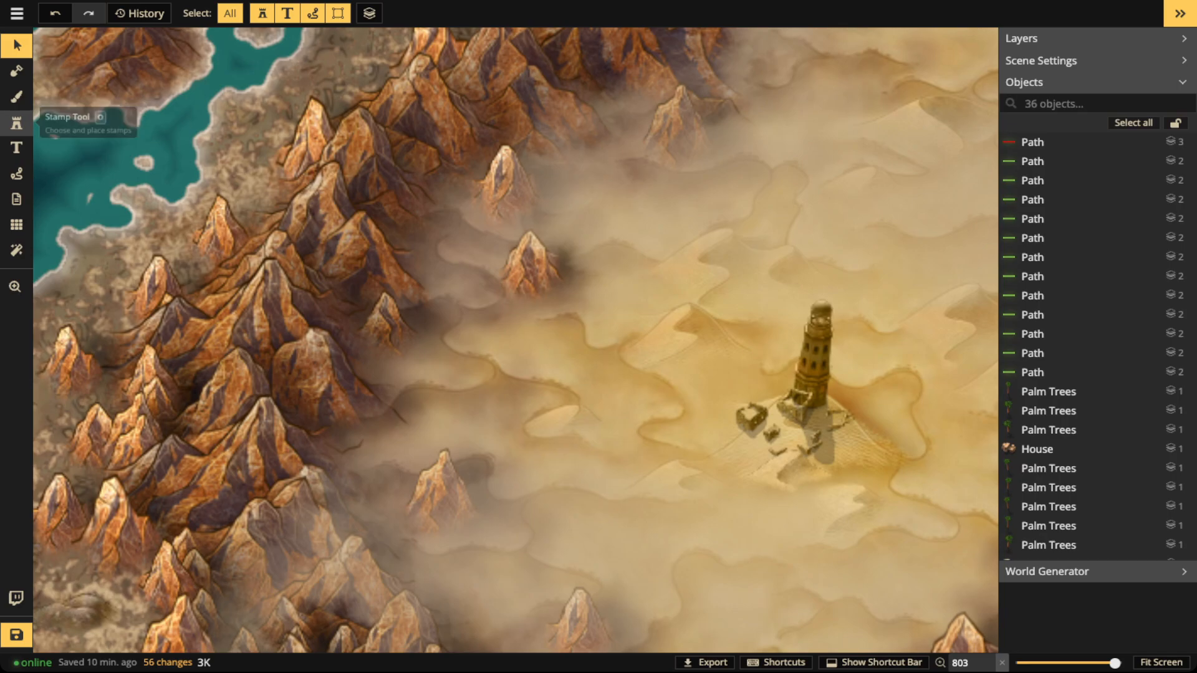
left_click(16, 122)
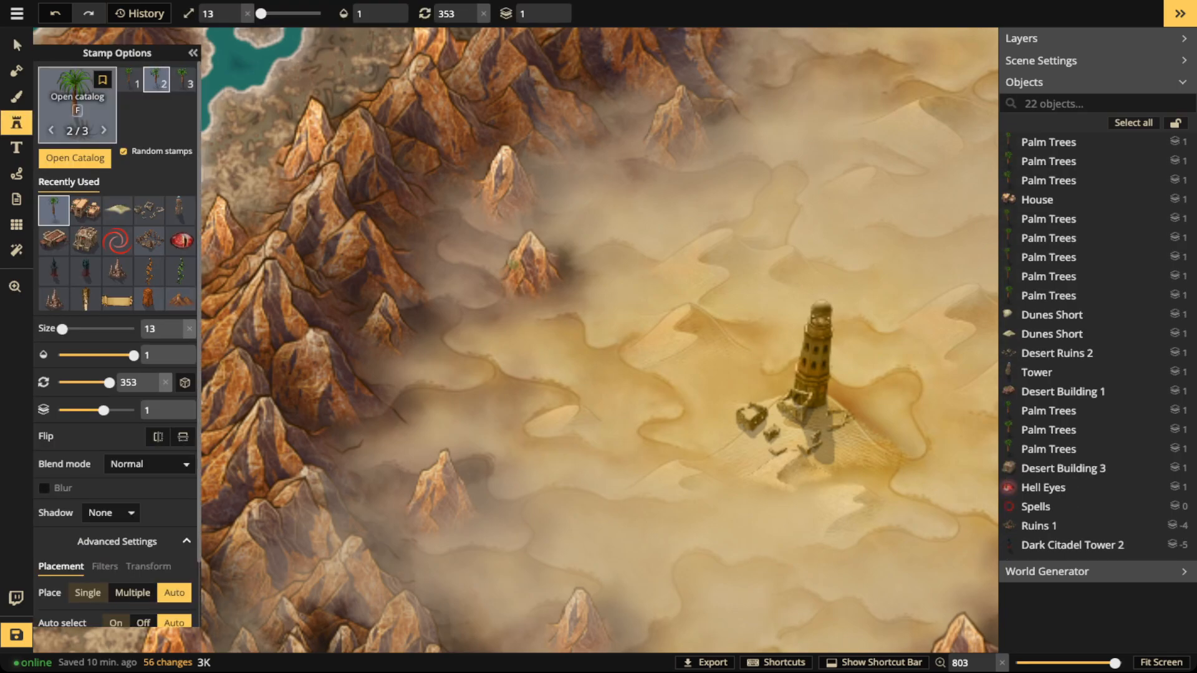
key("f")
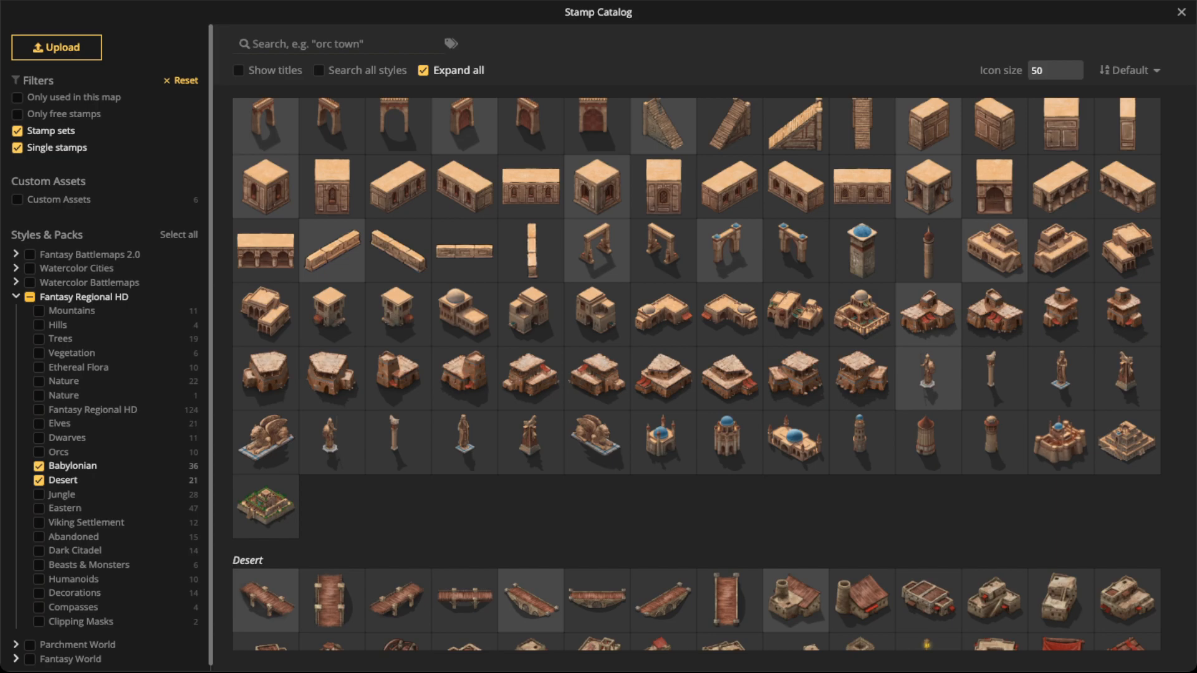
left_click(29, 297)
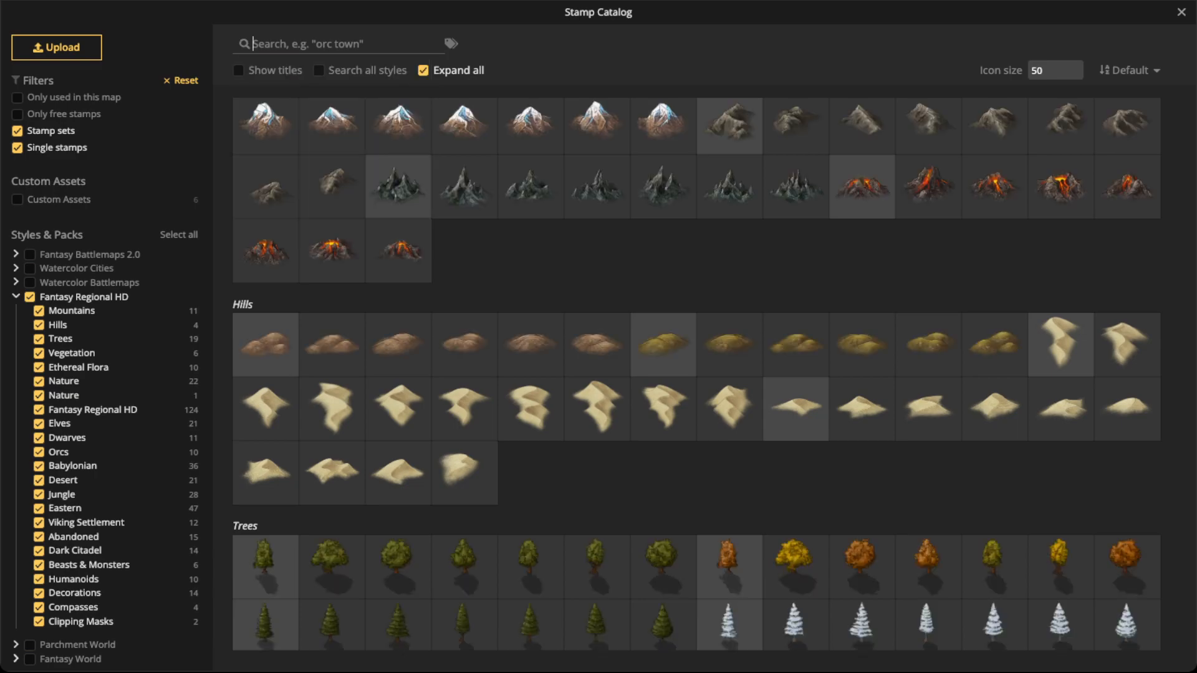
type("karst")
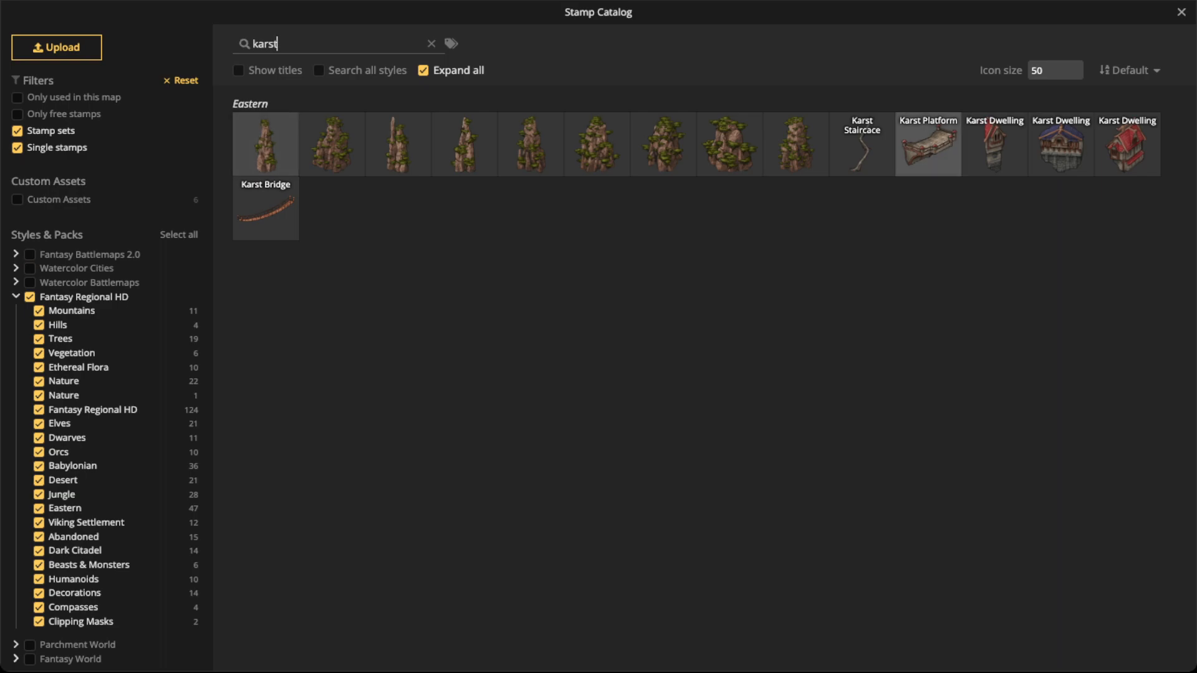
left_click(994, 147)
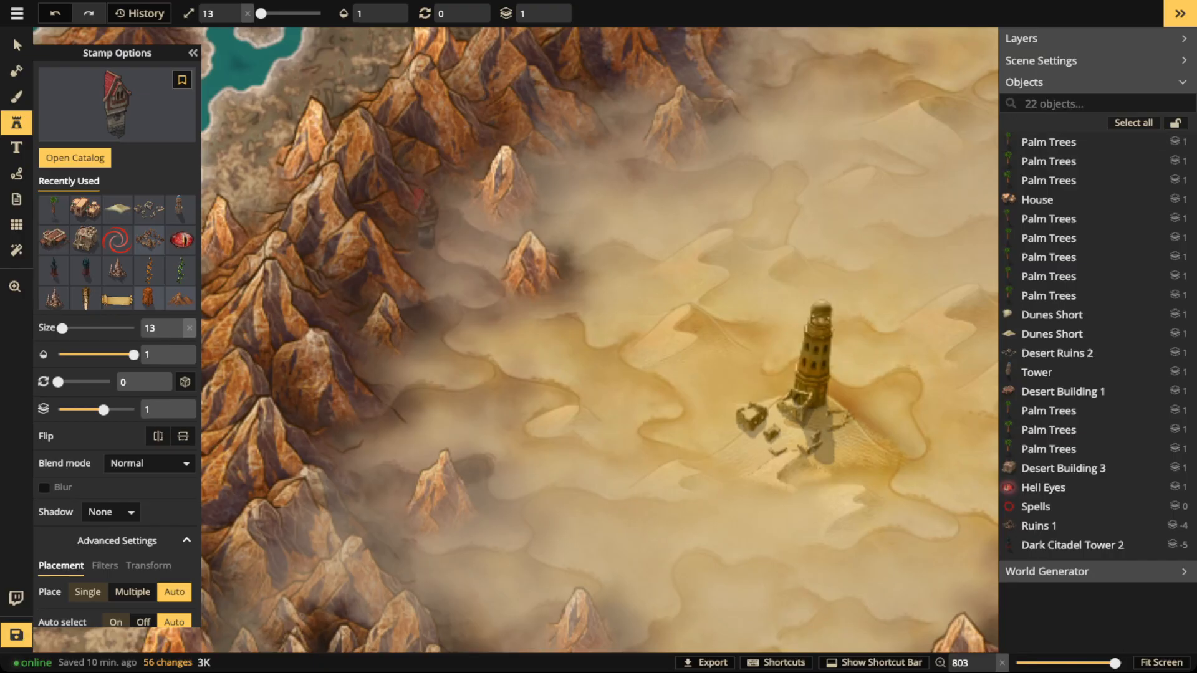
Step: Place the Karst Dwelling stamp on the slope of the western mountain range and resize it to 17
scroll(405, 181, "up", 5)
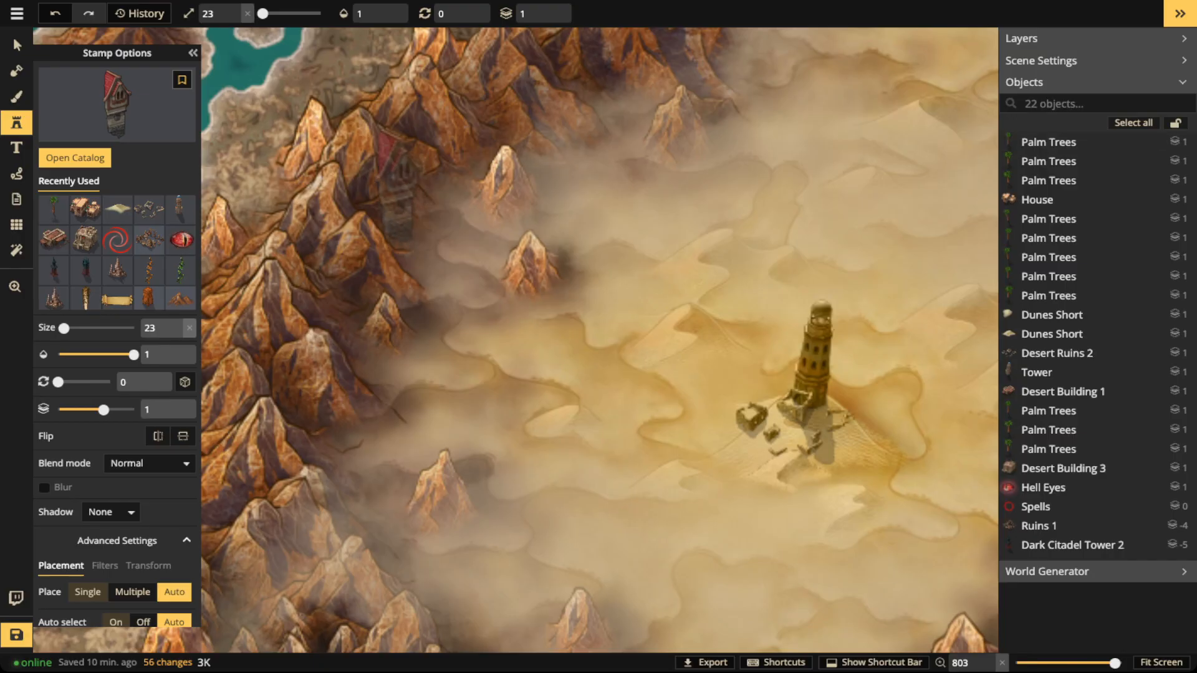
left_click(399, 181)
scroll(399, 180, "up", 3)
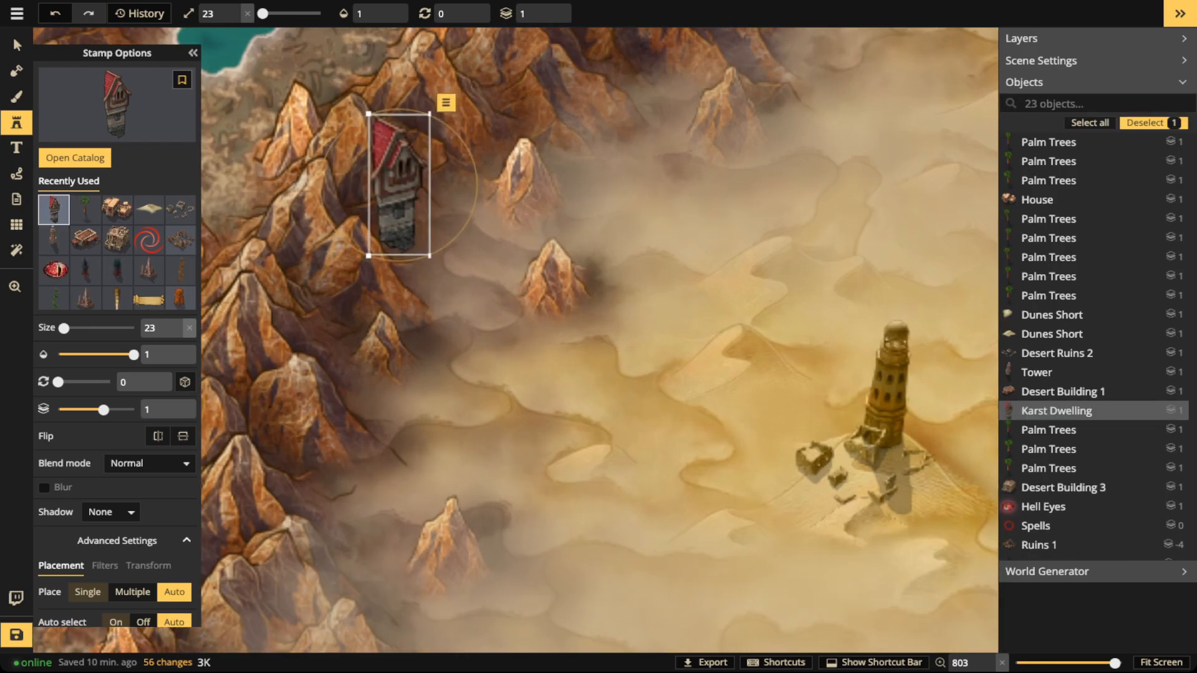
scroll(395, 181, "down", 3)
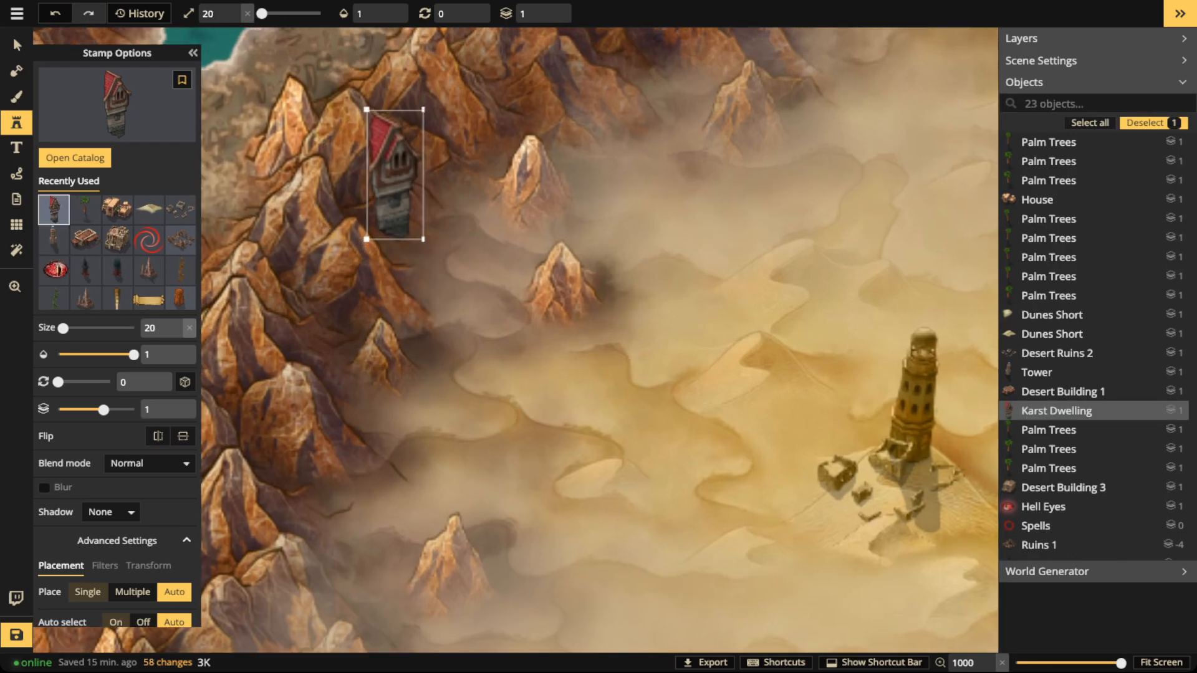
scroll(392, 175, "down", 3)
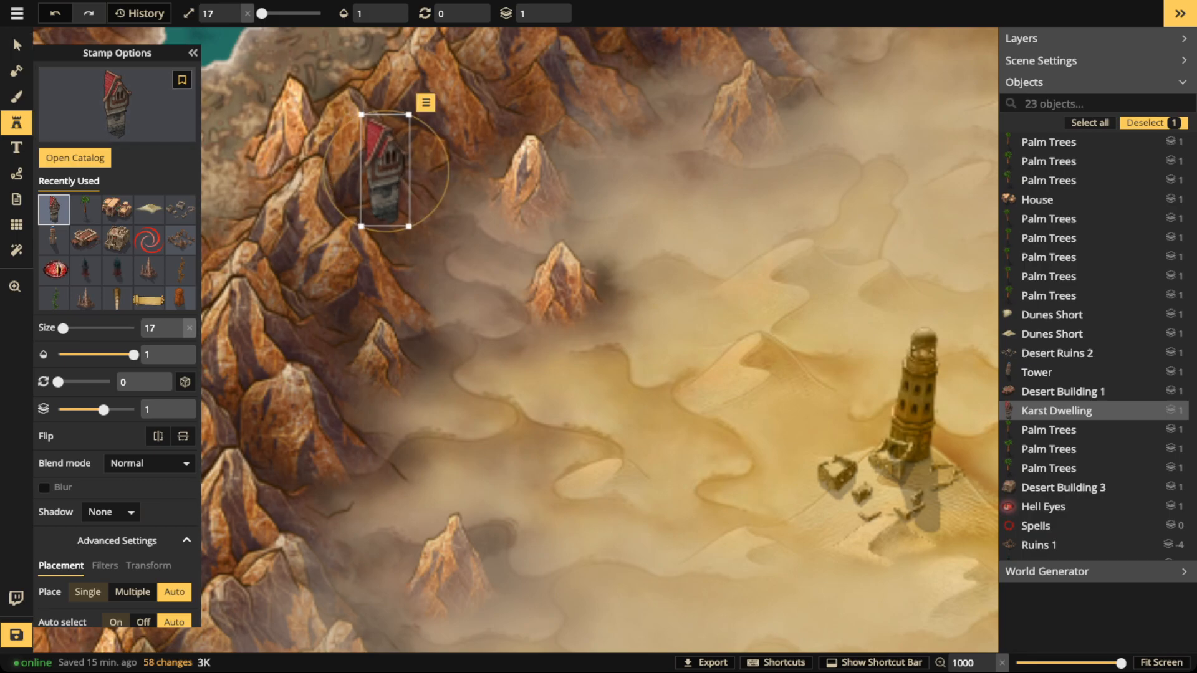
Step: Set the Karst Dwelling's blend mode to Luminosity and enlarge it to size 18
left_click(16, 46)
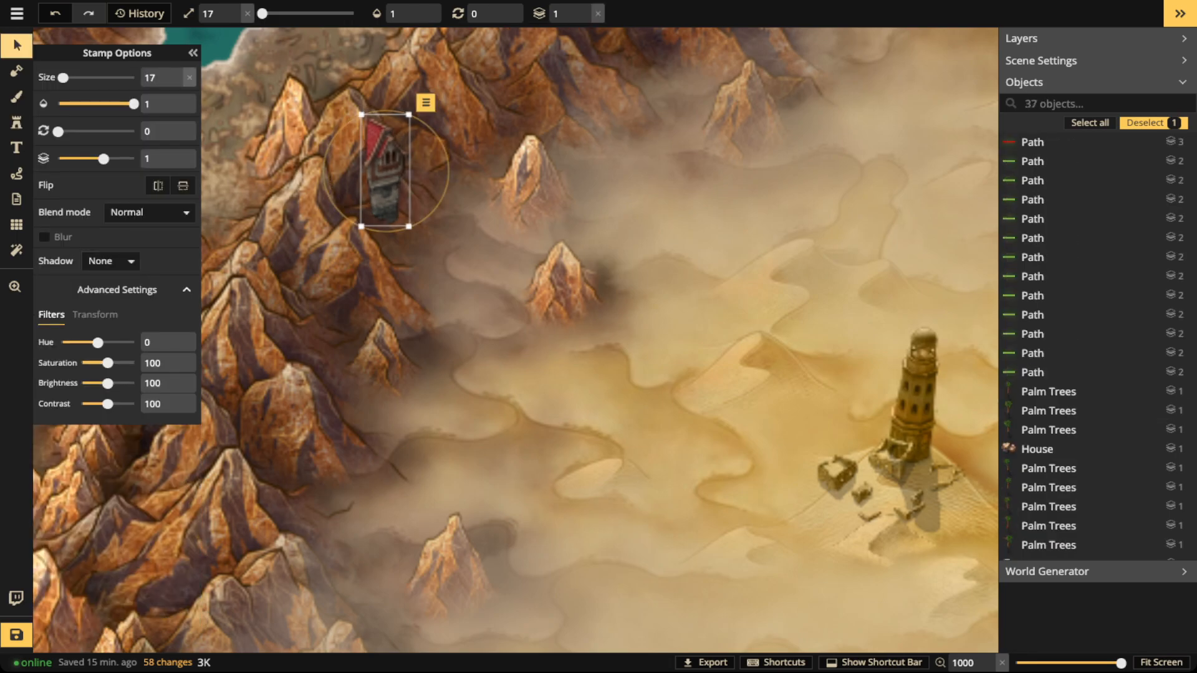
left_click(150, 212)
scroll(113, 343, "down", 2)
left_click(68, 437)
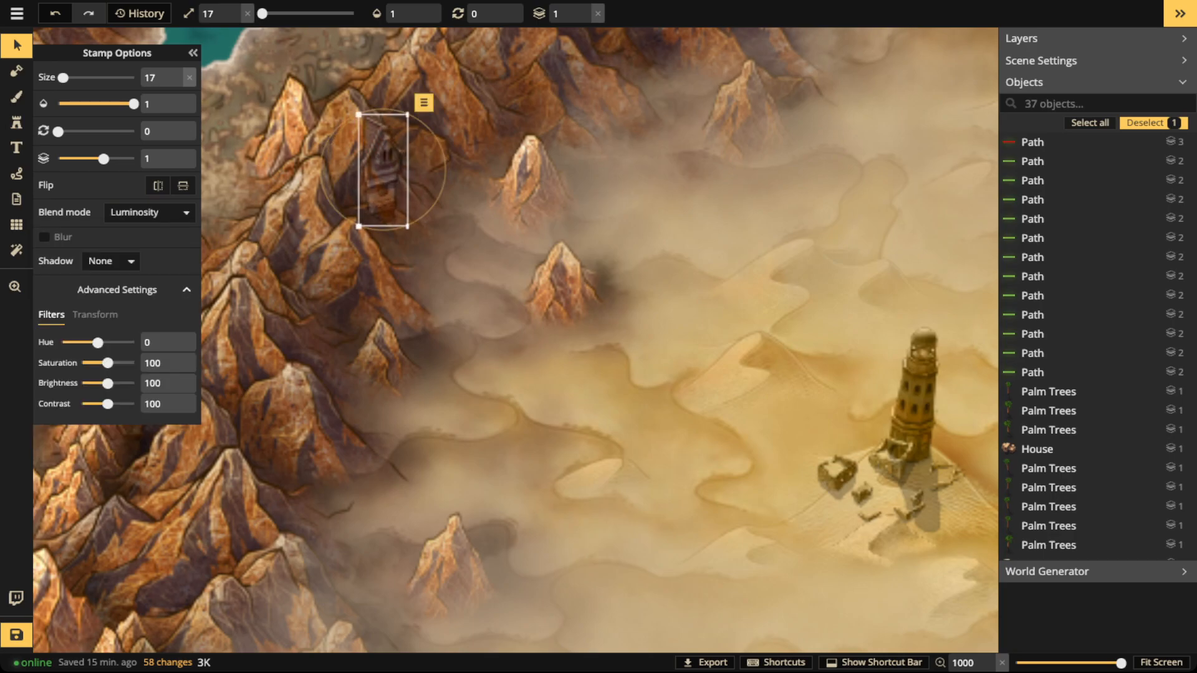
left_click_drag(407, 114, 411, 106)
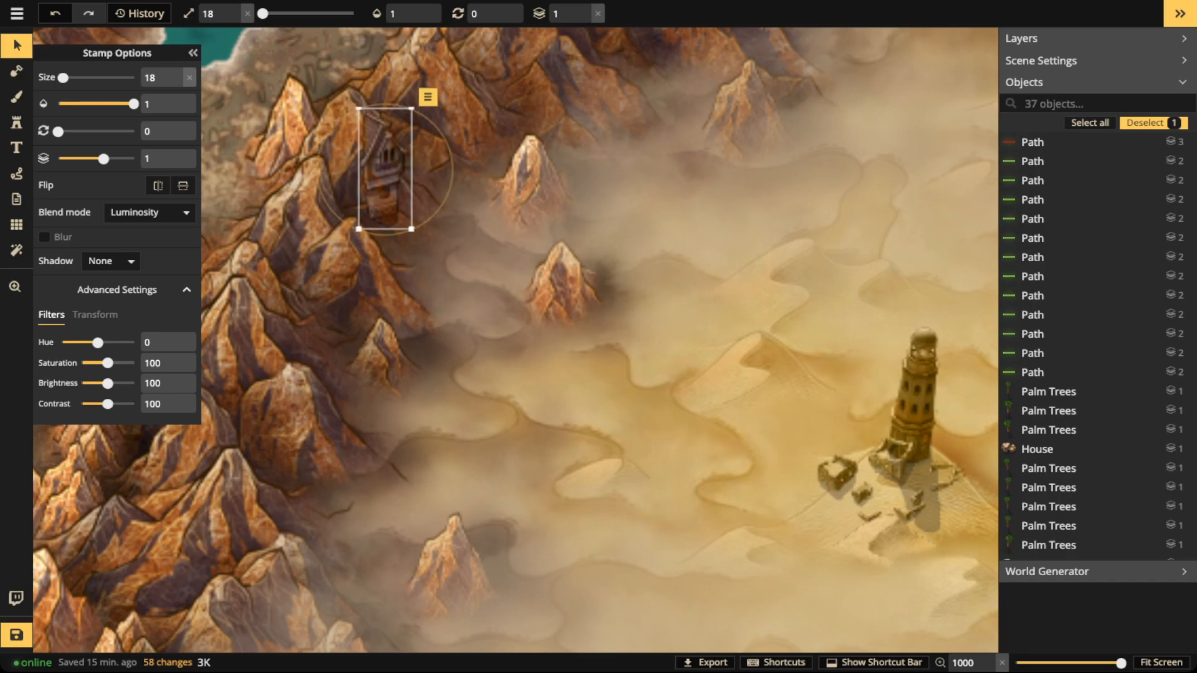
key("Escape")
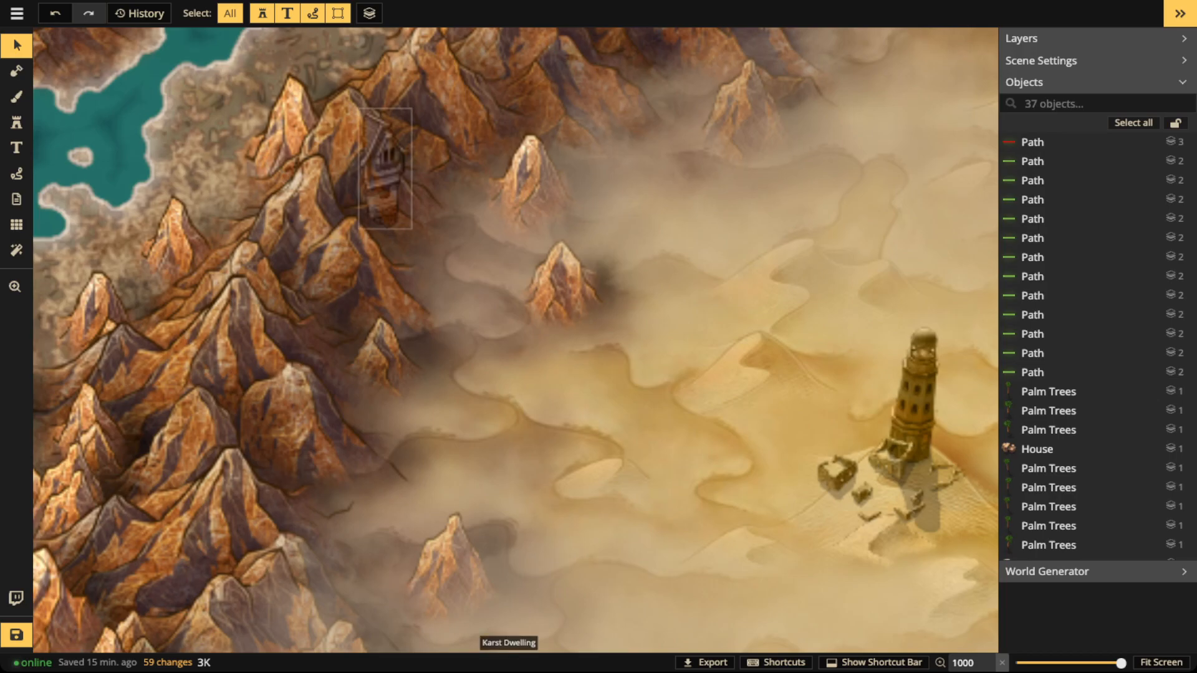
Step: Search the stamps for "stair" and place the first Babylonian Modular Structure stairs at size 38 just below the Karst Dwelling
left_click(16, 122)
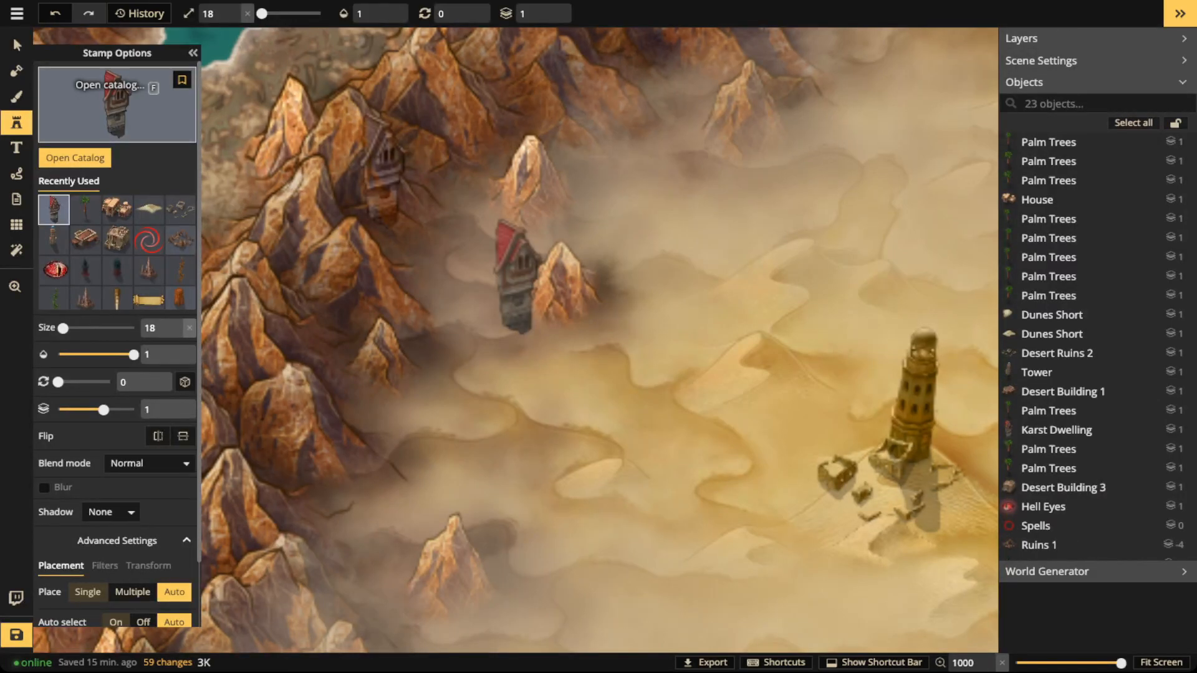
key("f")
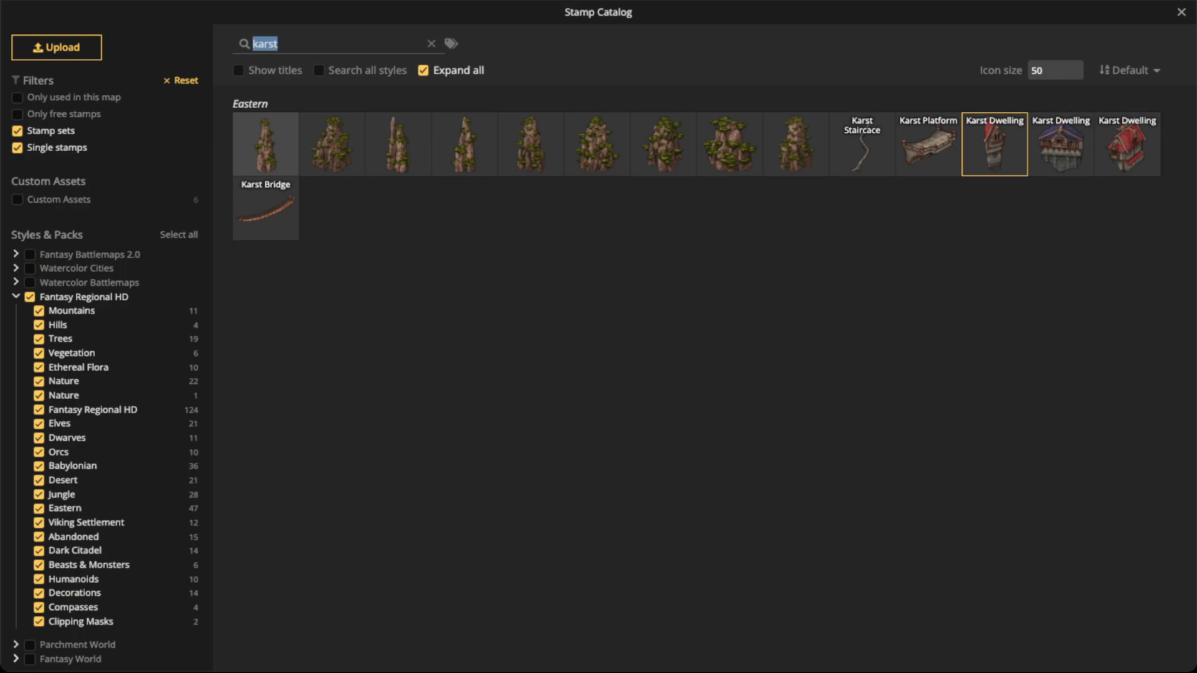
type("stair")
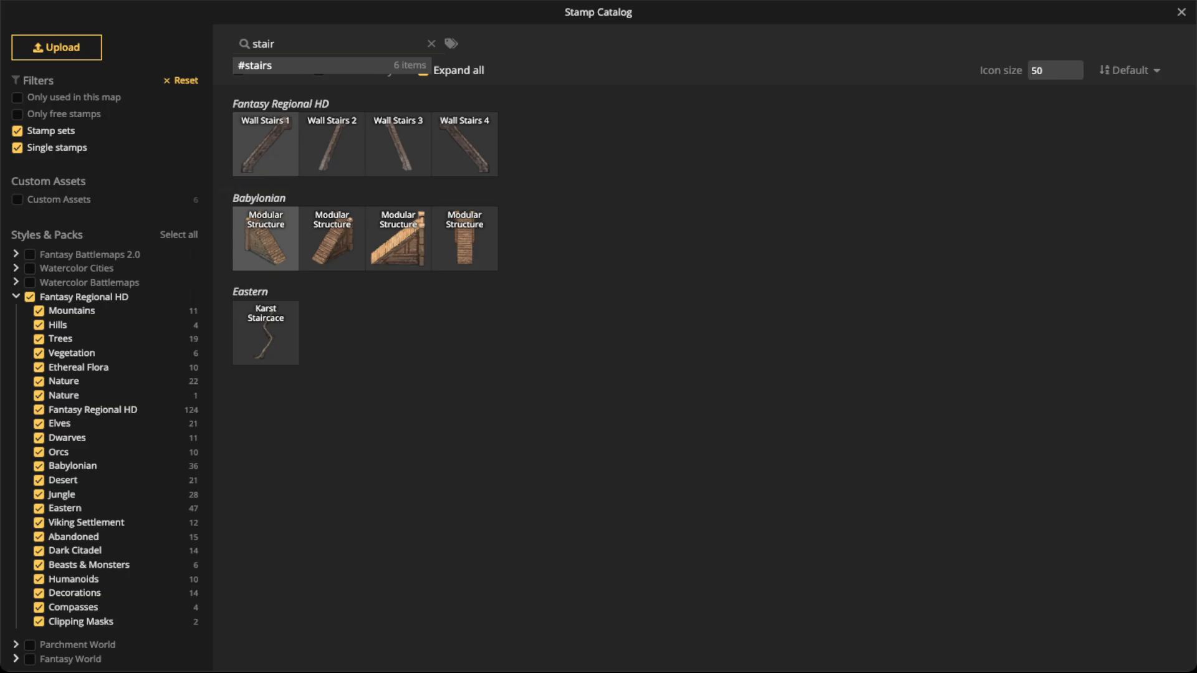
left_click(266, 239)
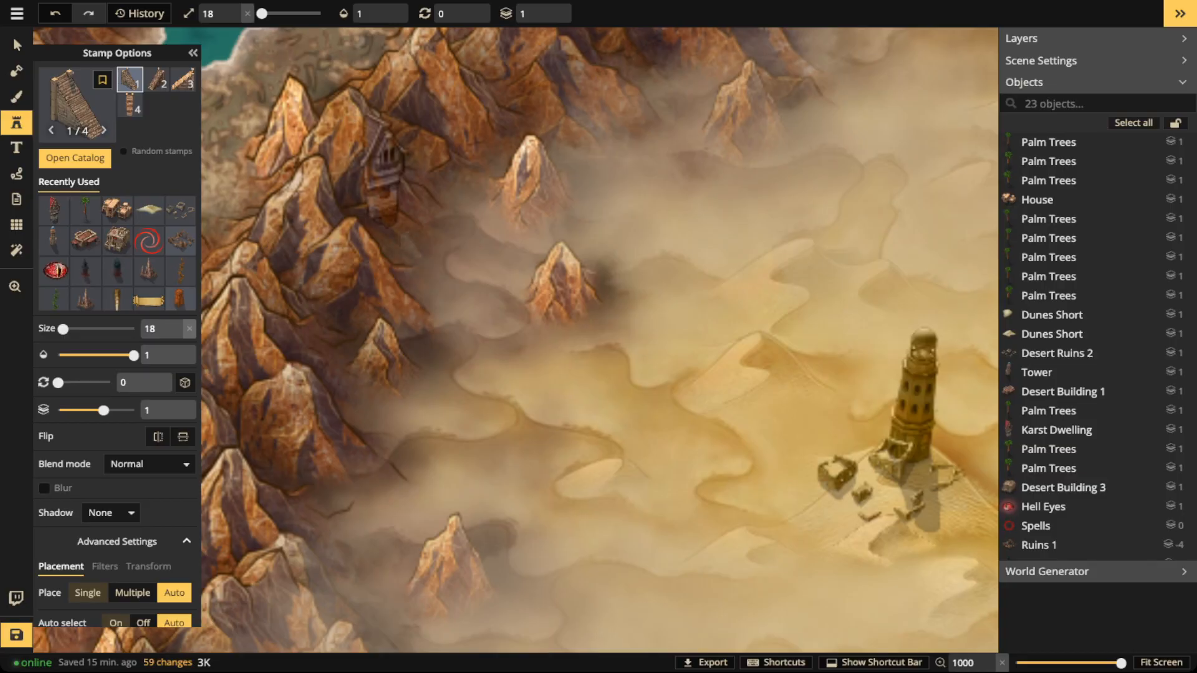
scroll(394, 232, "up", 2)
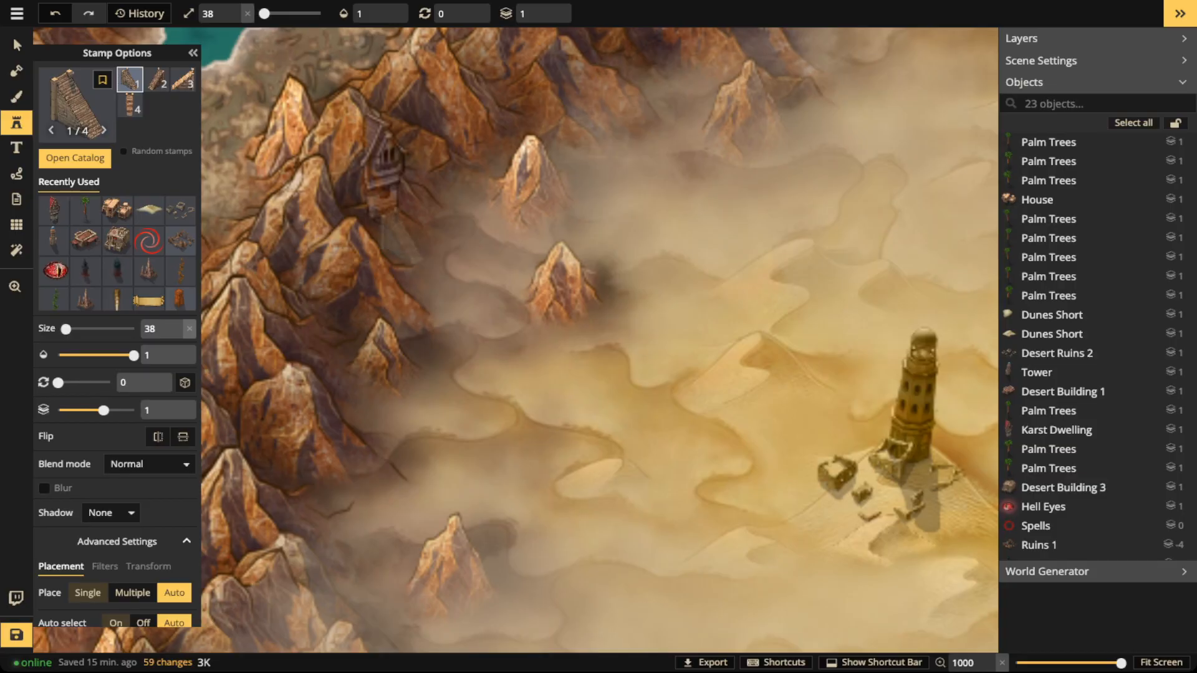
left_click(406, 235)
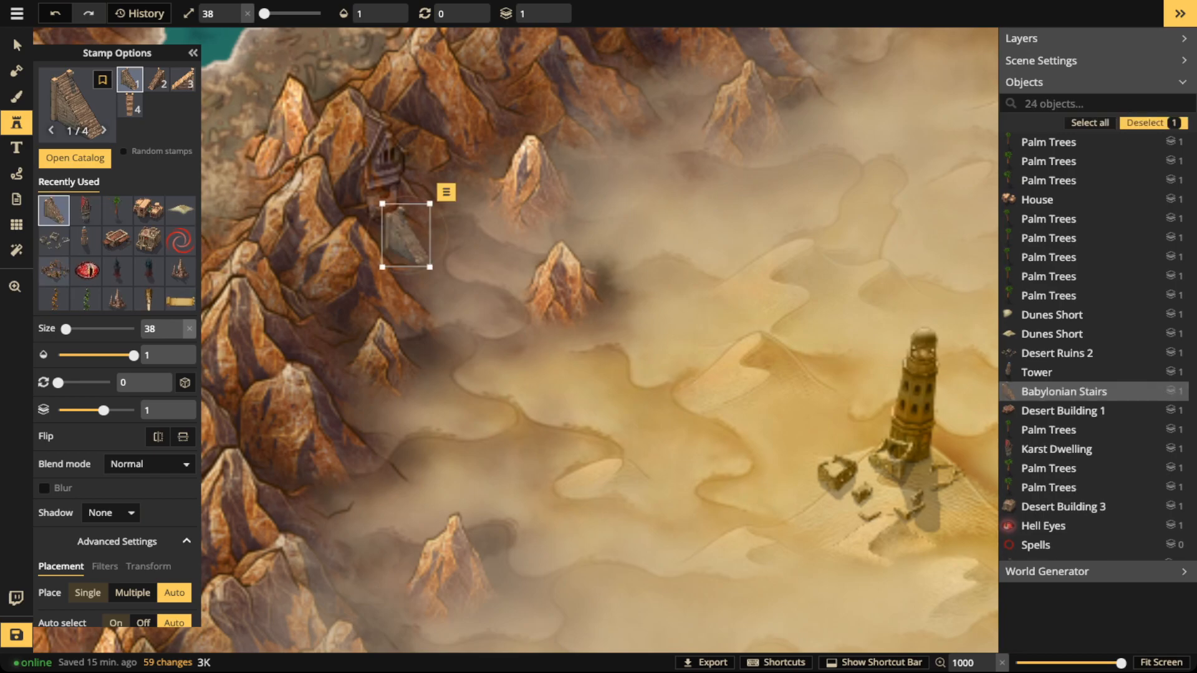
Step: Set the stairs' blend mode to Luminosity and lower their brightness to 85
left_click(17, 45)
left_click(150, 212)
scroll(112, 351, "down", 3)
left_click(67, 437)
scroll(473, 224, "down", 3)
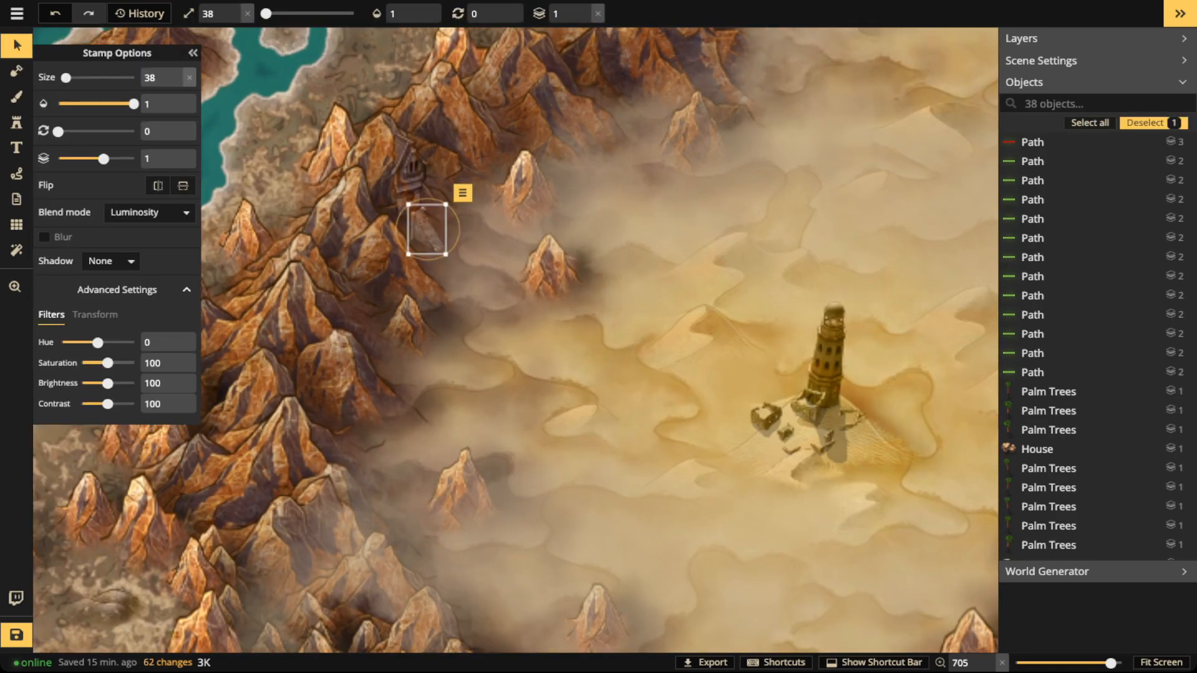
scroll(419, 220, "up", 3)
left_click_drag(108, 384, 104, 384)
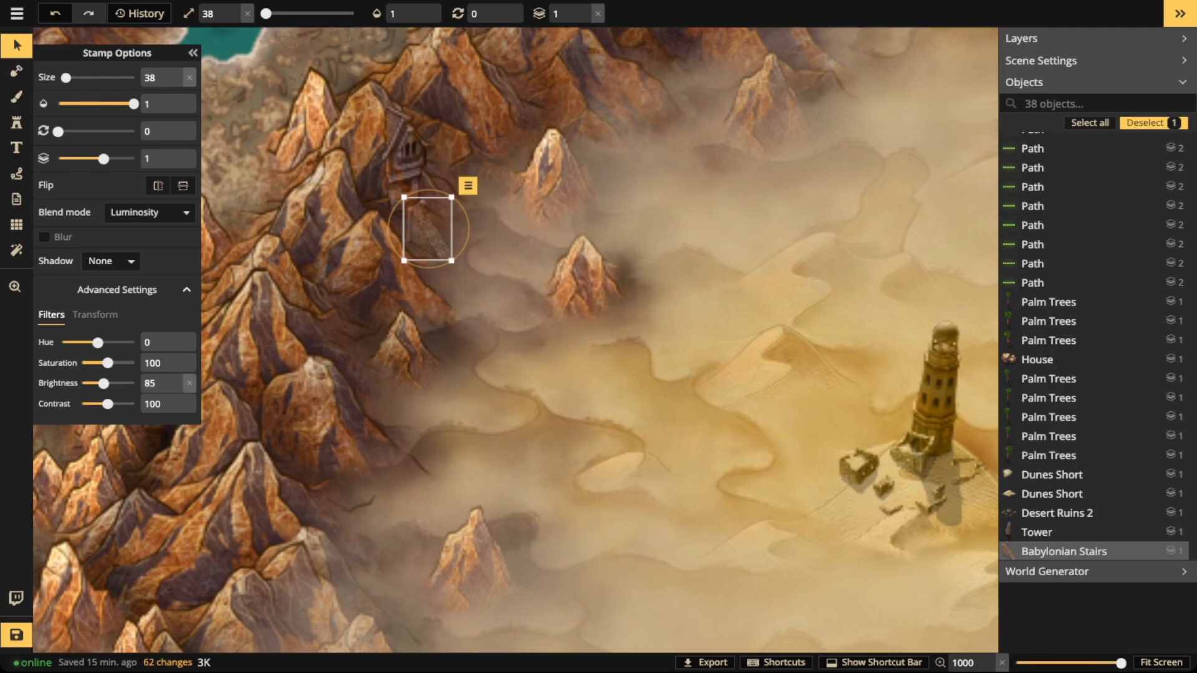
left_click(629, 355)
Step: Nudge the Babylonian Stairs slightly upward toward the base of the Karst Dwelling
scroll(900, 462, "down", 1)
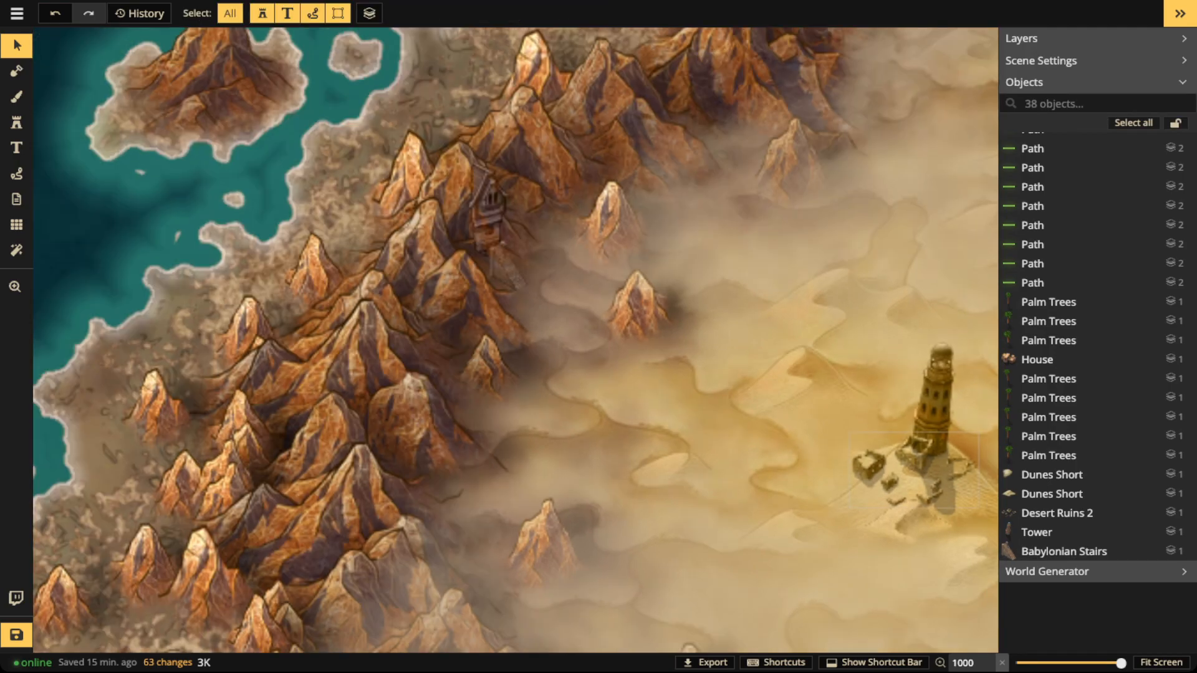
left_click_drag(900, 463, 696, 419)
scroll(696, 420, "up", 1)
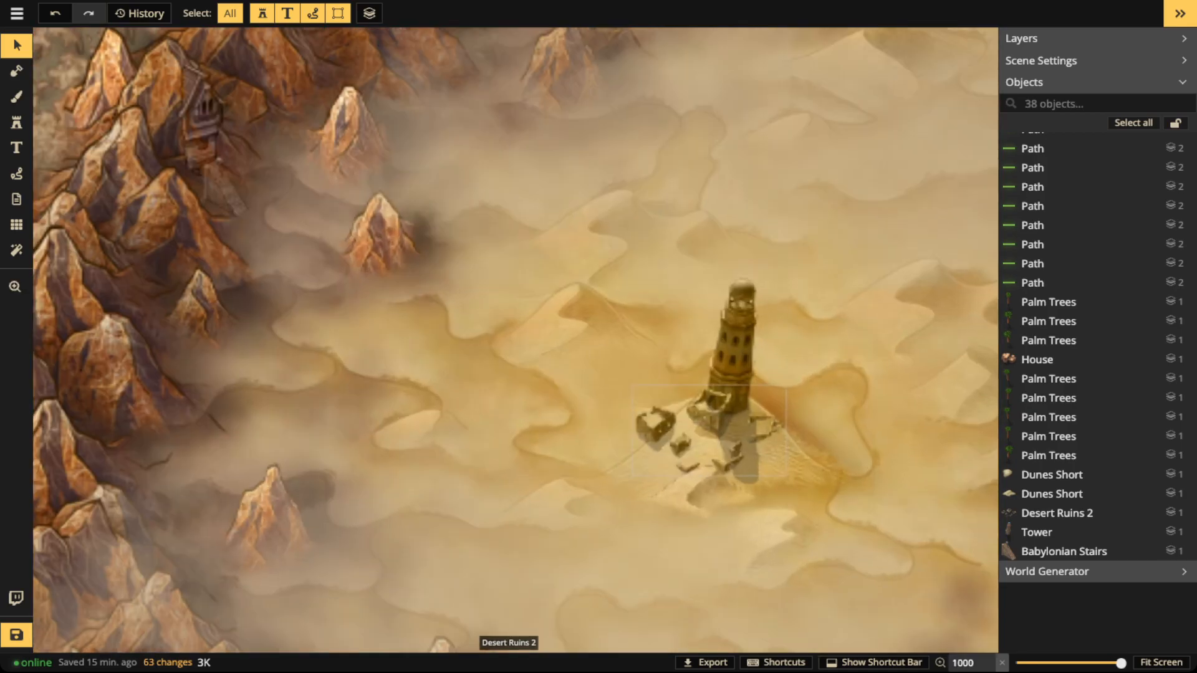
left_click_drag(723, 349, 899, 547)
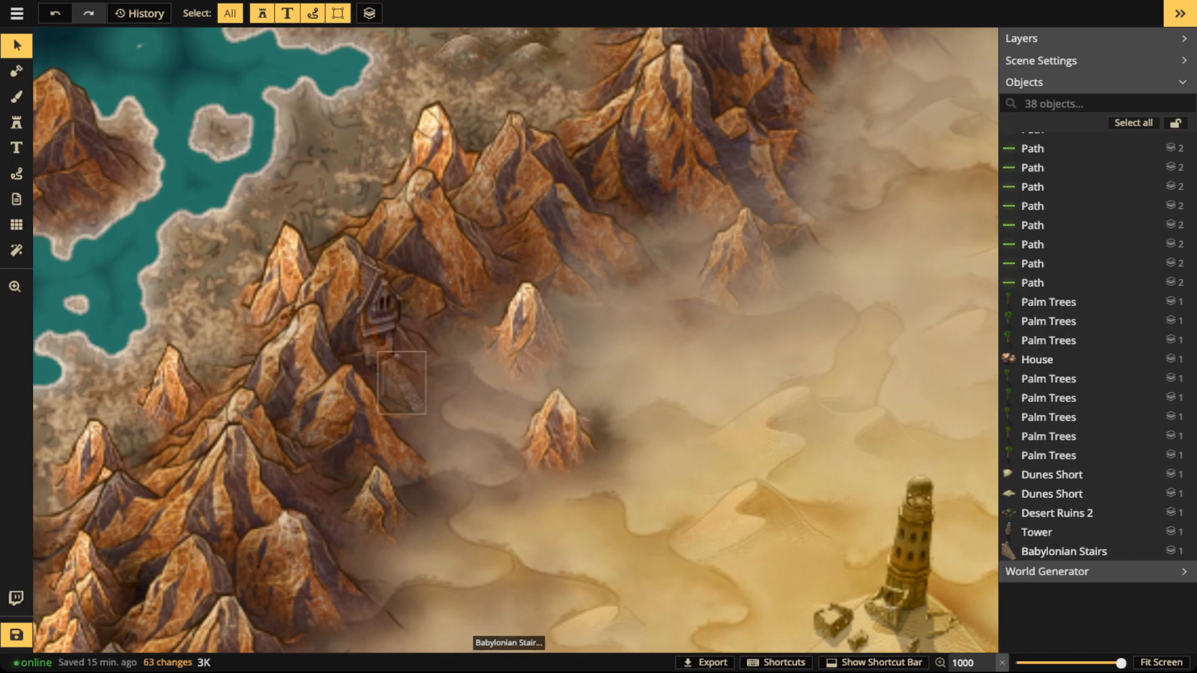
left_click(401, 382)
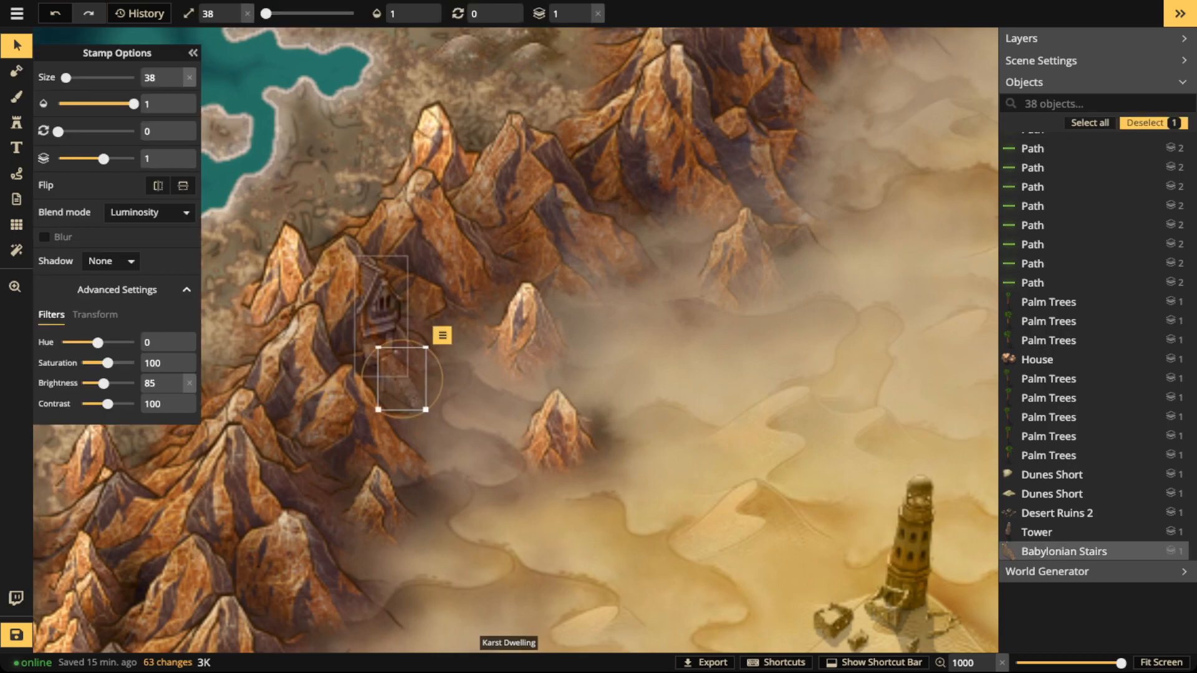
key("Escape")
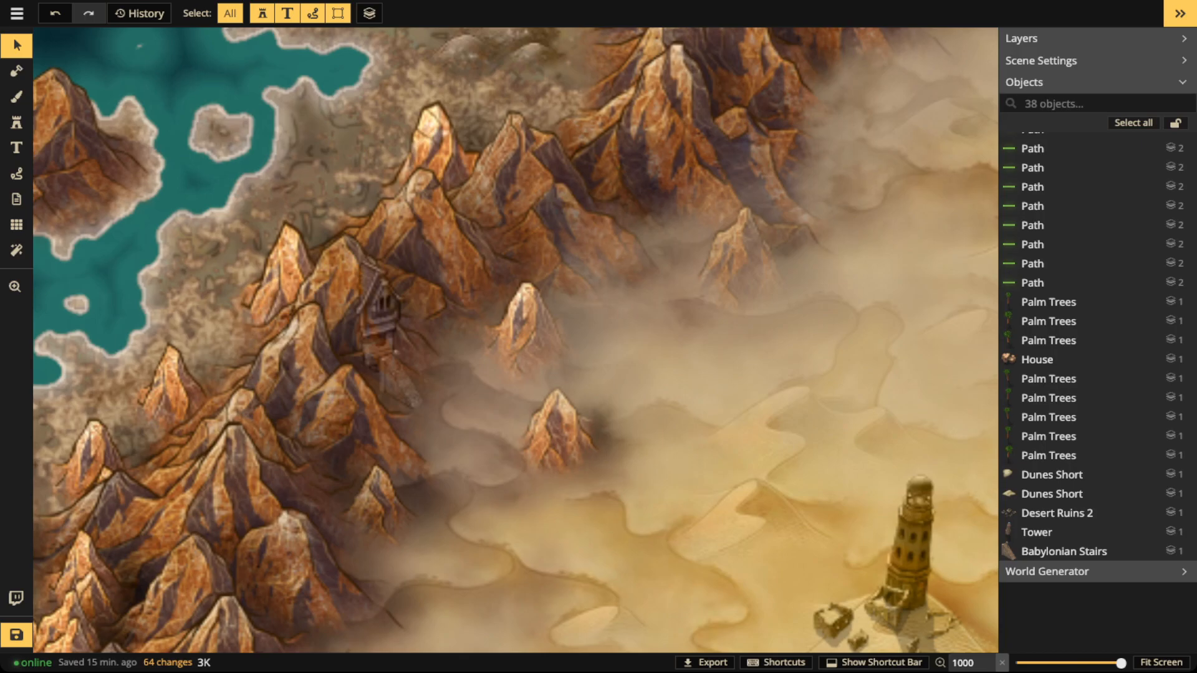
Step: Save the map with the finished desert region
scroll(288, 274, "down", 10)
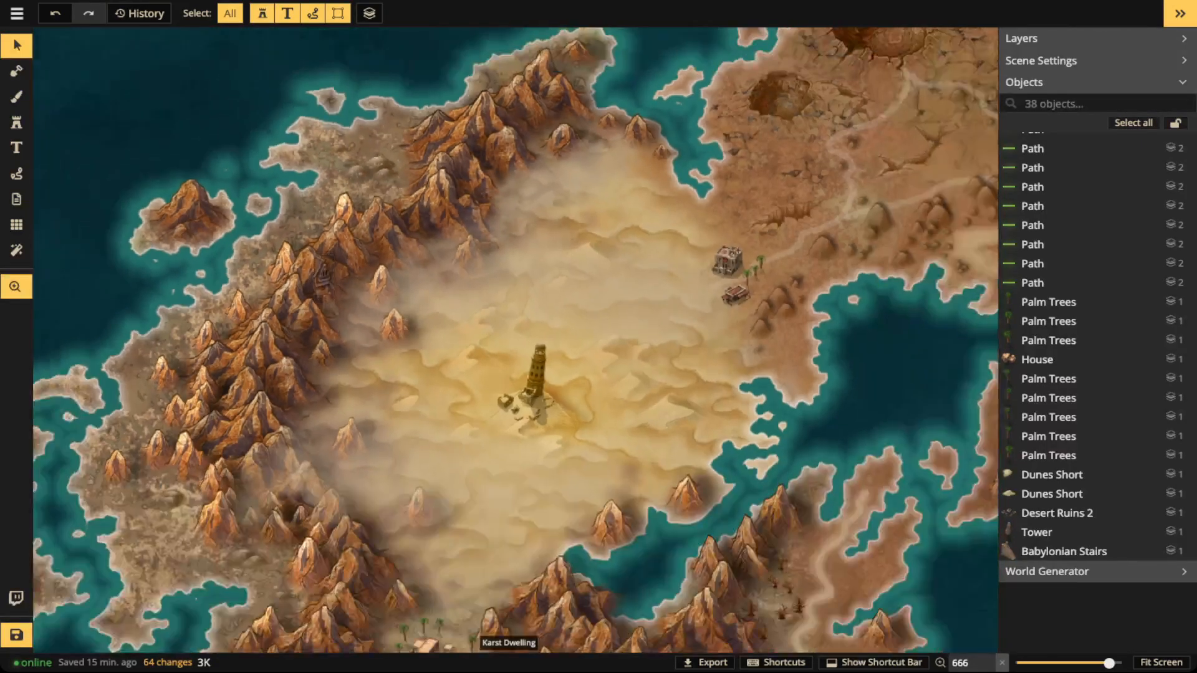
left_click_drag(290, 271, 299, 211)
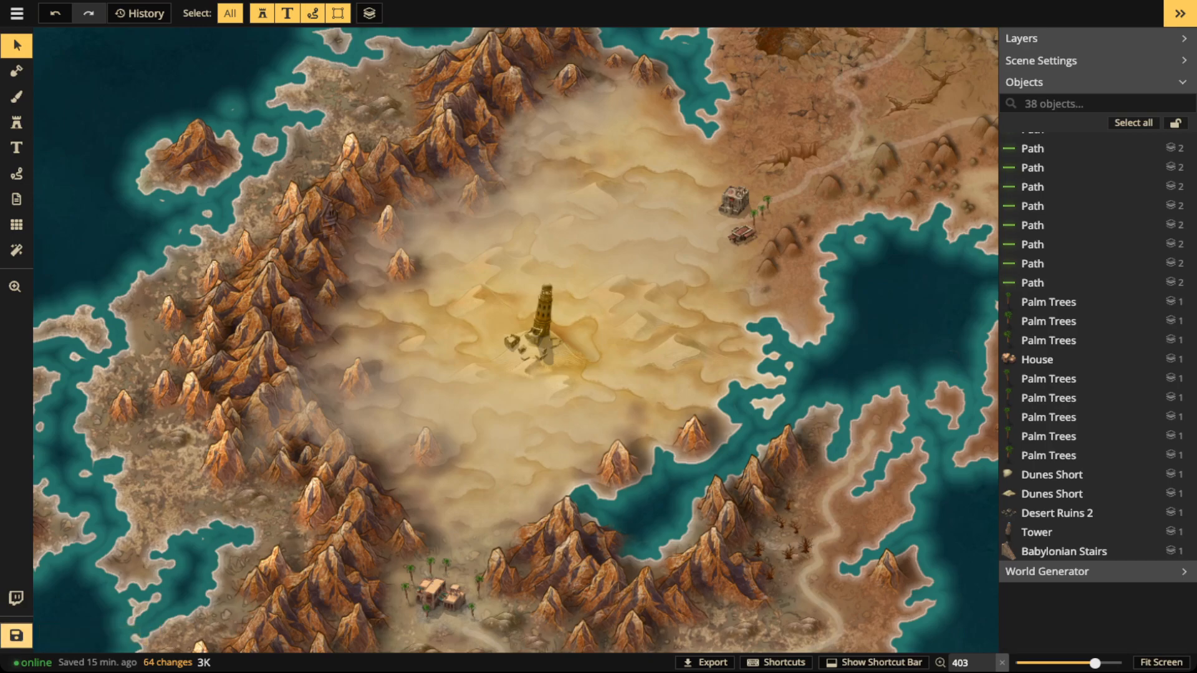
key("ctrl+s")
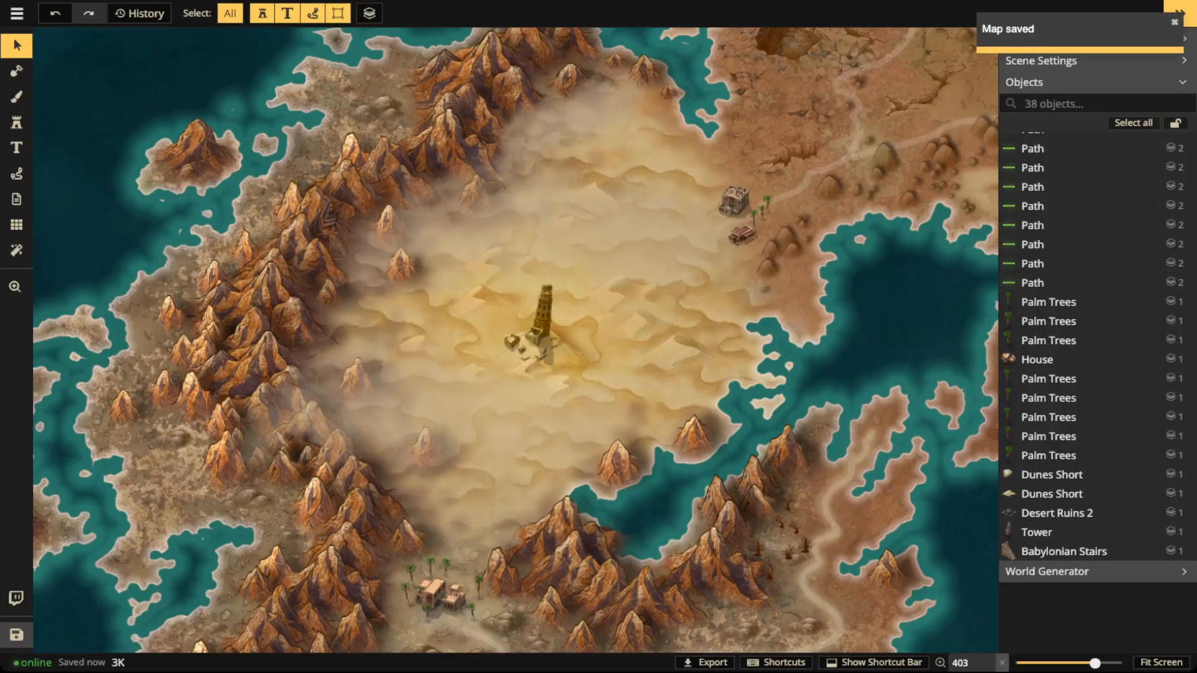
Step: Set the free-draw path colour to white, outline the northern clearing near the road bend, and delete that outline
key("z")
scroll(598, 336, "up", 2)
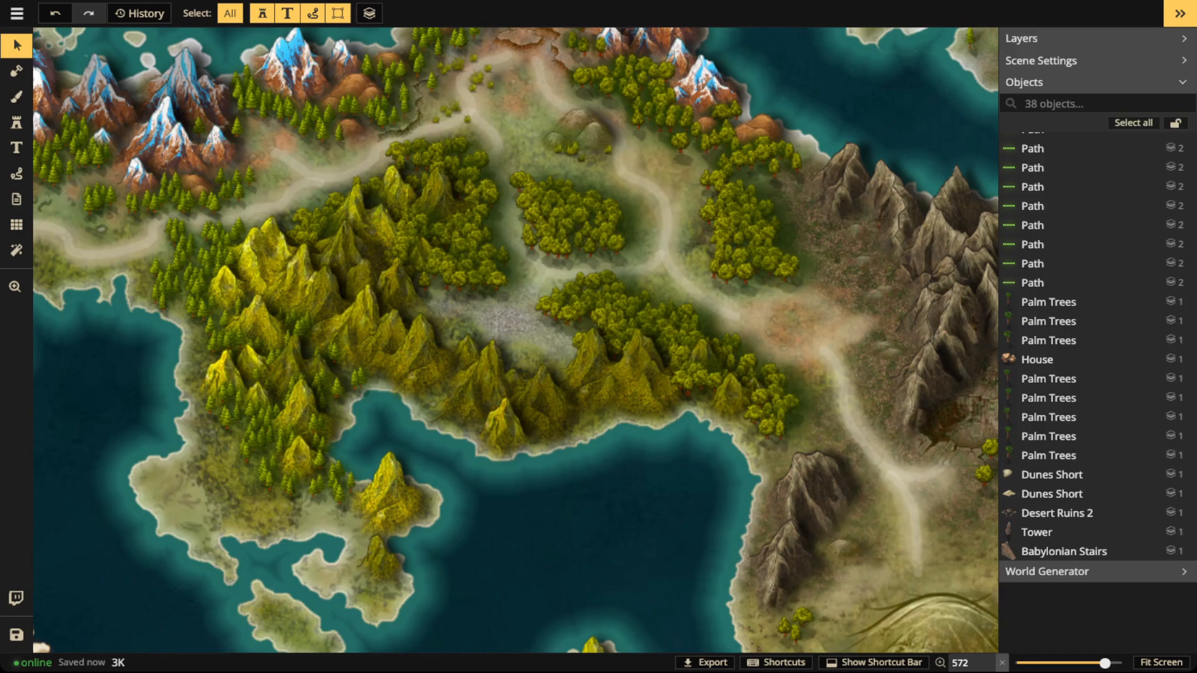
left_click(16, 174)
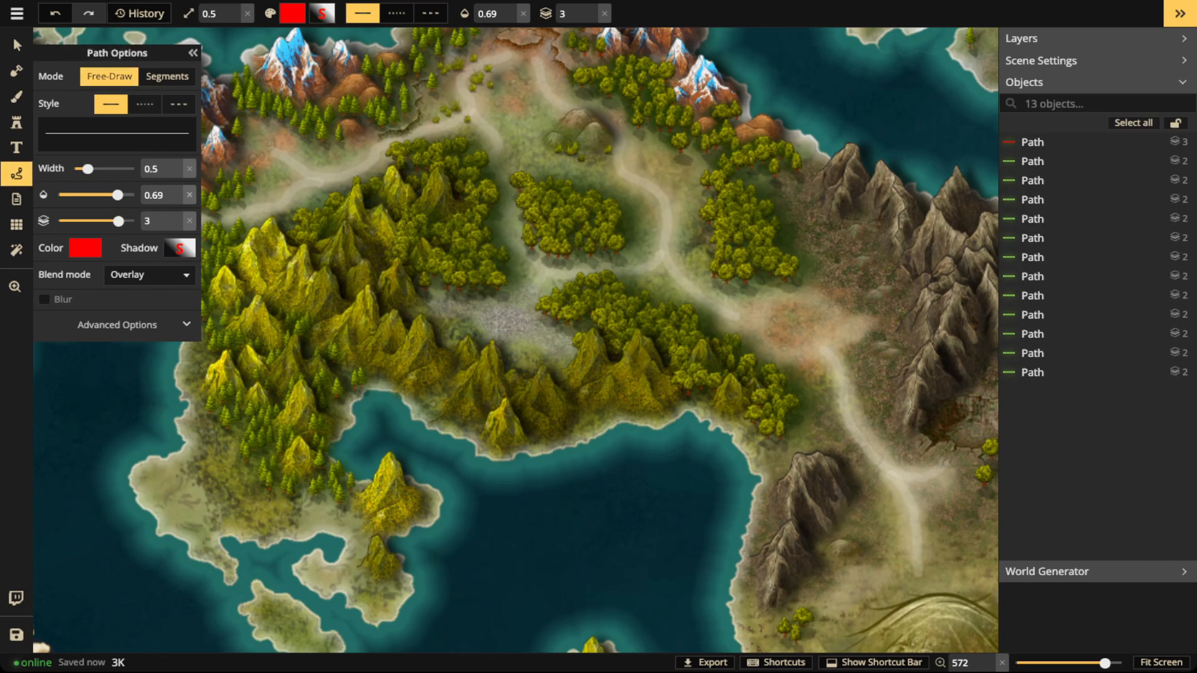
left_click(86, 247)
left_click(204, 342)
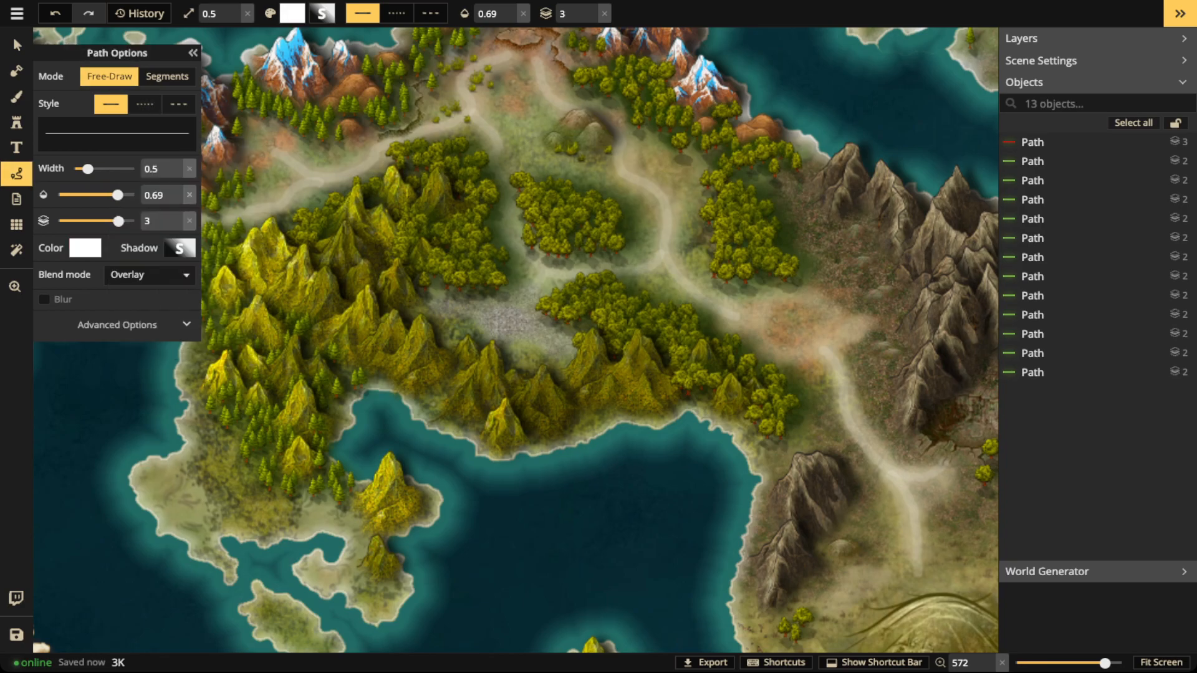
mouse_move(530, 58)
left_mouse_down()
mouse_move(481, 88)
mouse_move(481, 142)
mouse_move(541, 160)
mouse_move(569, 105)
mouse_move(543, 59)
left_mouse_up()
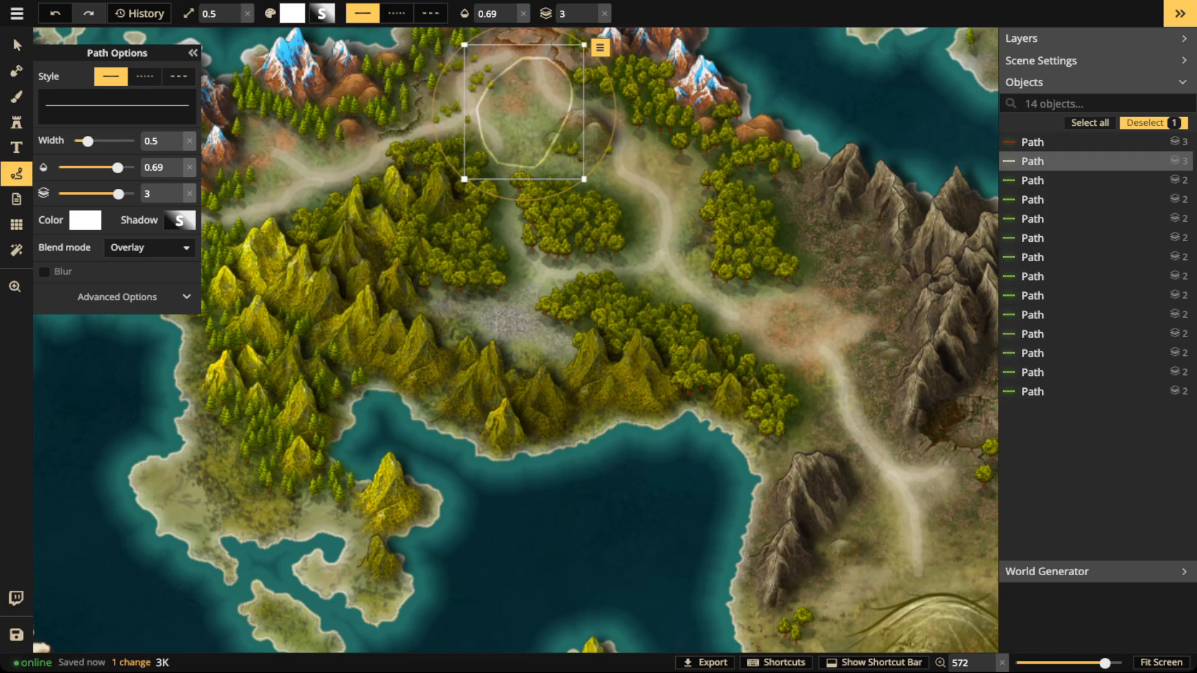
key("Delete")
Step: Outline the reddish eastern clearing and the grey ground behind the yellow mountains with white paths, and delete both outlines
mouse_move(813, 284)
left_mouse_down()
mouse_move(748, 288)
mouse_move(785, 361)
mouse_move(872, 342)
mouse_move(880, 318)
left_mouse_up()
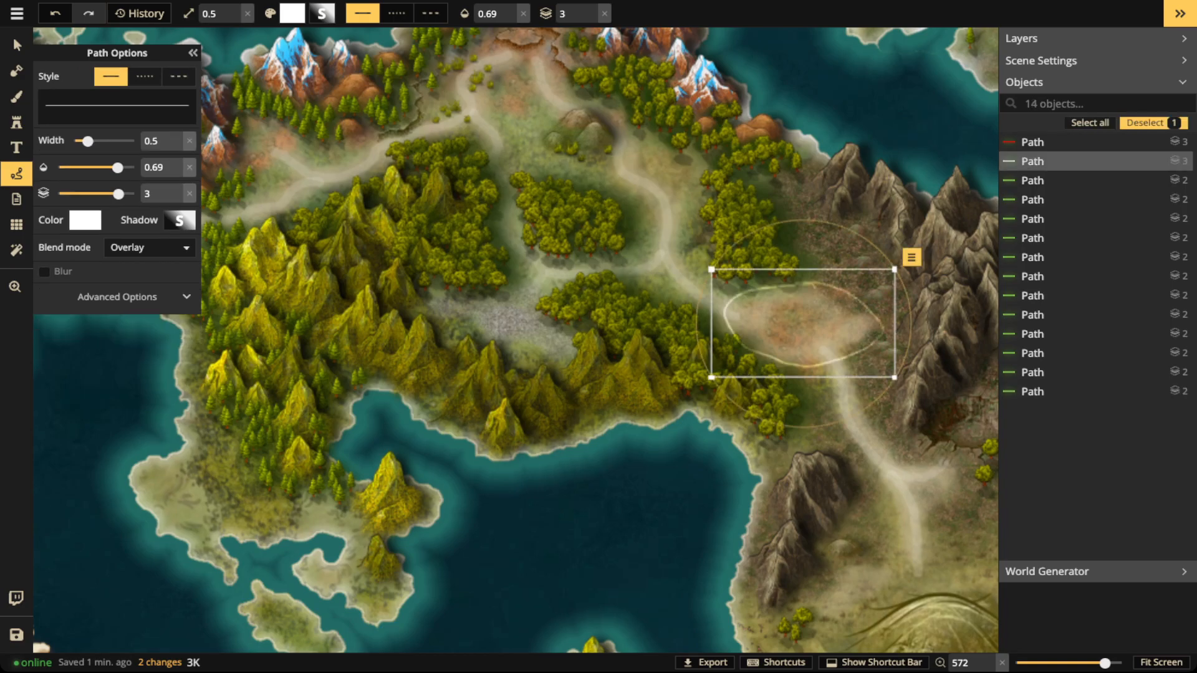
mouse_move(452, 330)
left_mouse_down()
mouse_move(567, 366)
mouse_move(569, 324)
mouse_move(501, 295)
mouse_move(449, 327)
left_mouse_up()
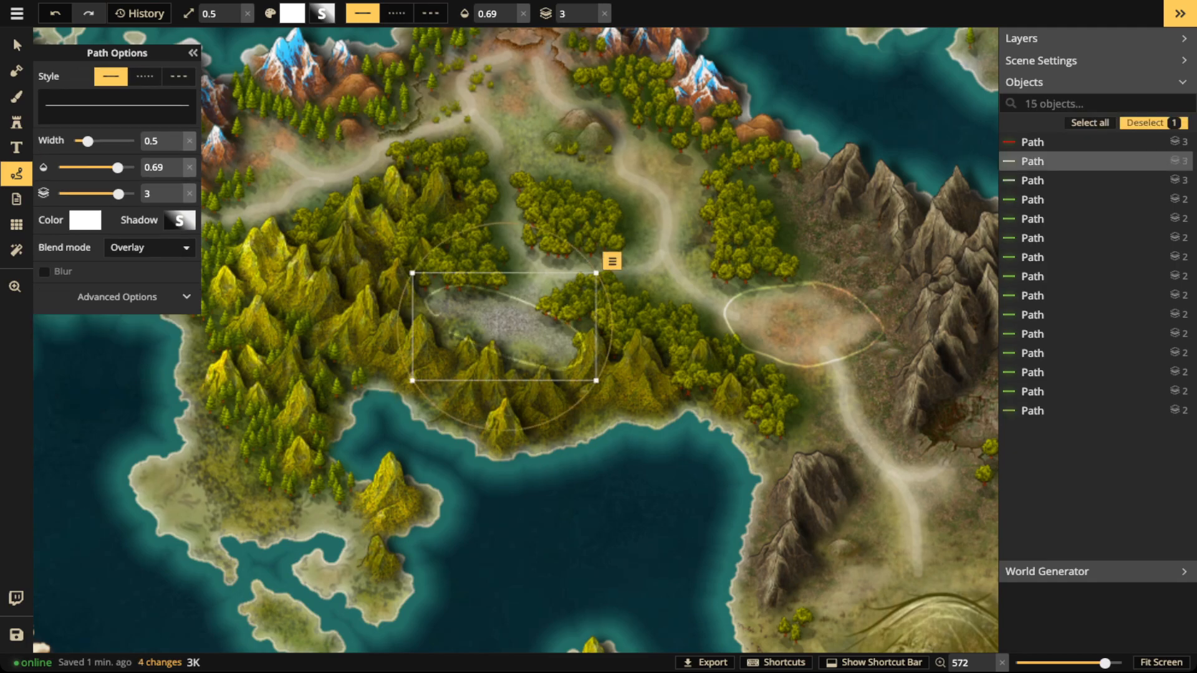
key("Delete")
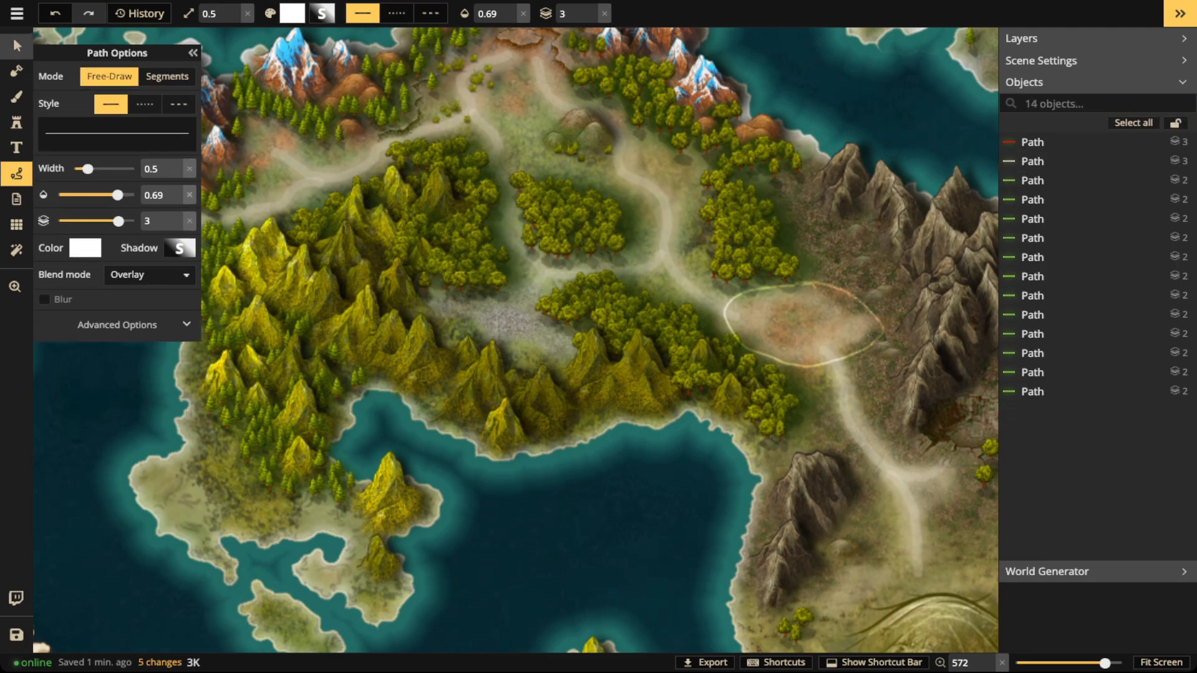
left_click(17, 44)
key("Delete")
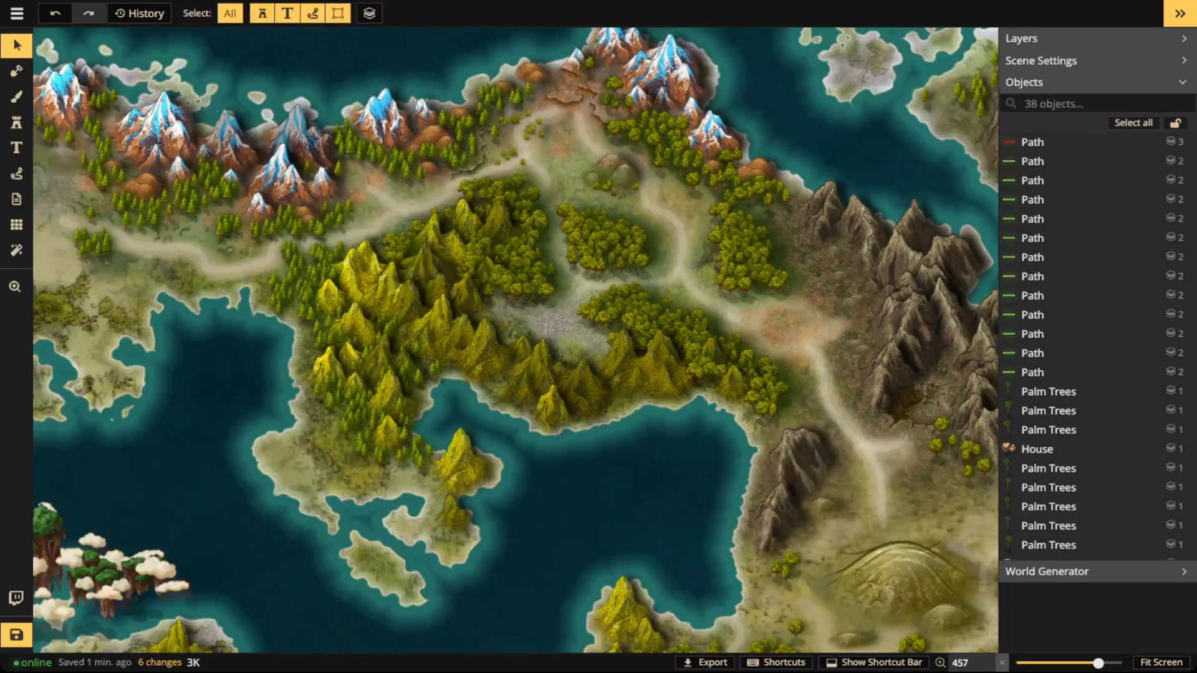
left_click_drag(31, 550, 63, 453)
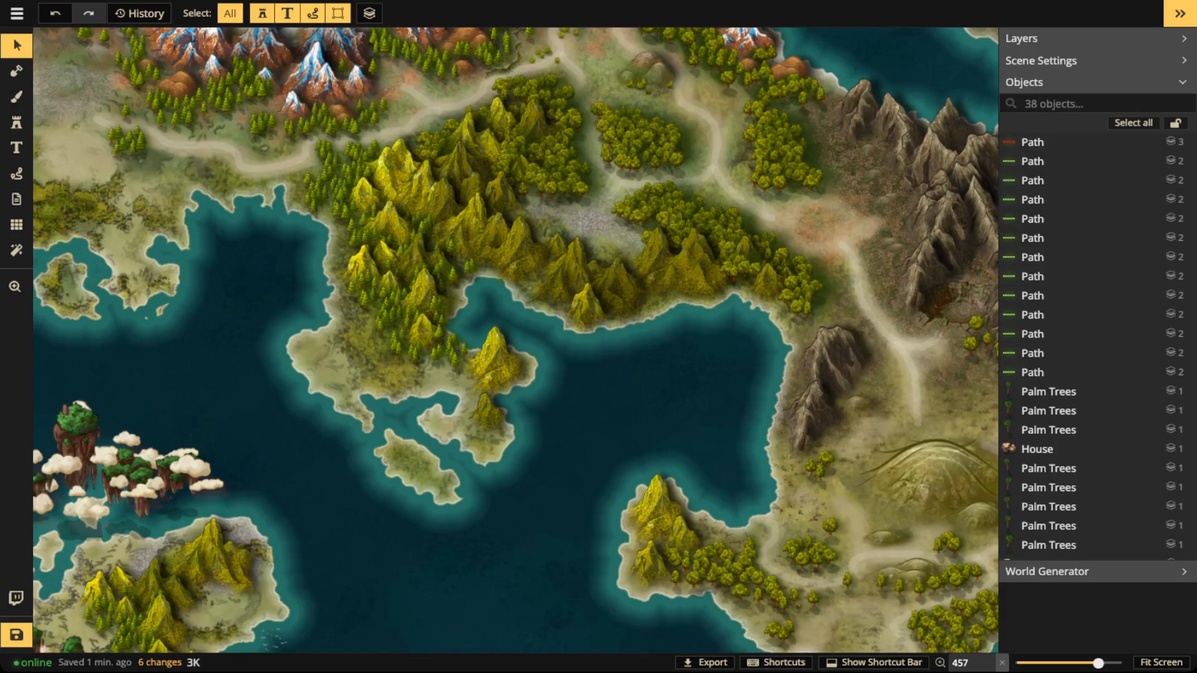
scroll(515, 340, "down", 3)
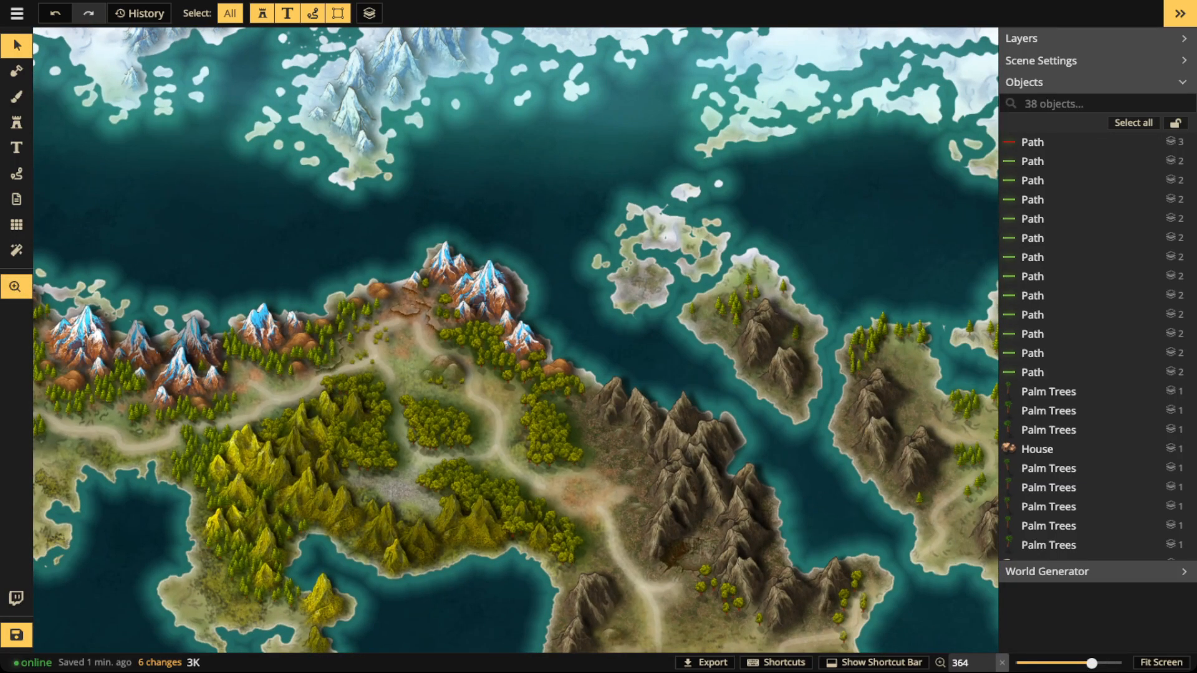
left_click_drag(515, 312, 594, 478)
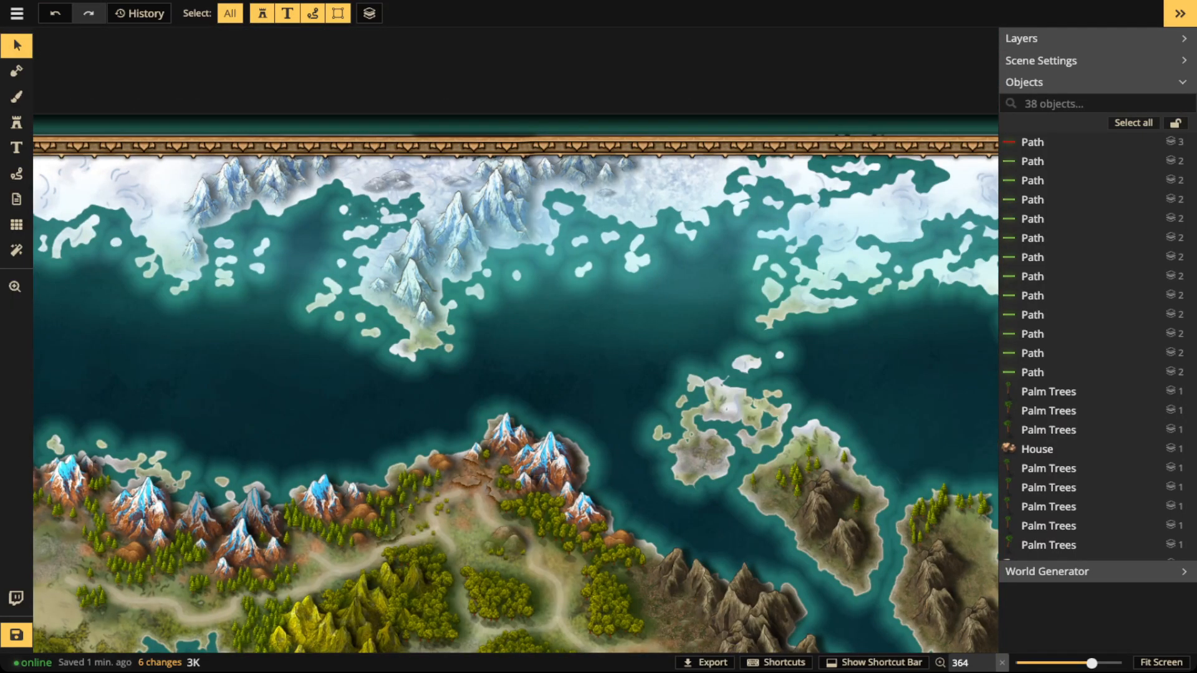
Step: Search the stamp catalog for "cave" and place the third ice cave variant at size 10 on the northern snowfield east of the icy mountains
scroll(521, 106, "up", 5)
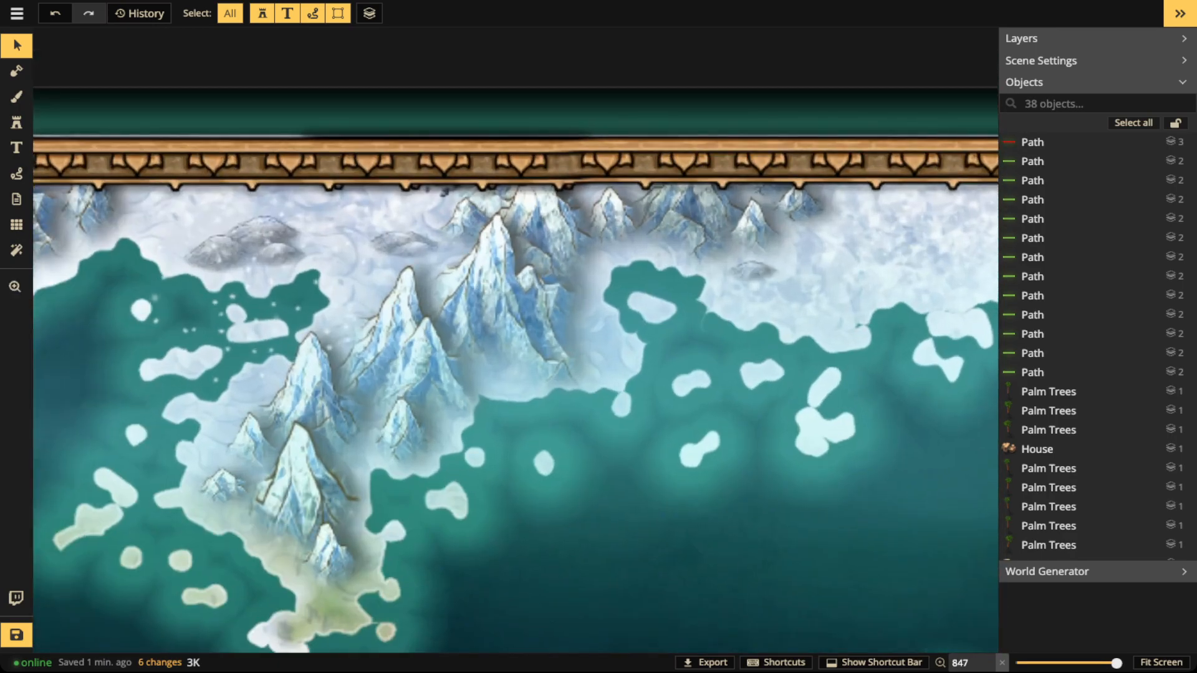
left_click_drag(521, 106, 528, 130)
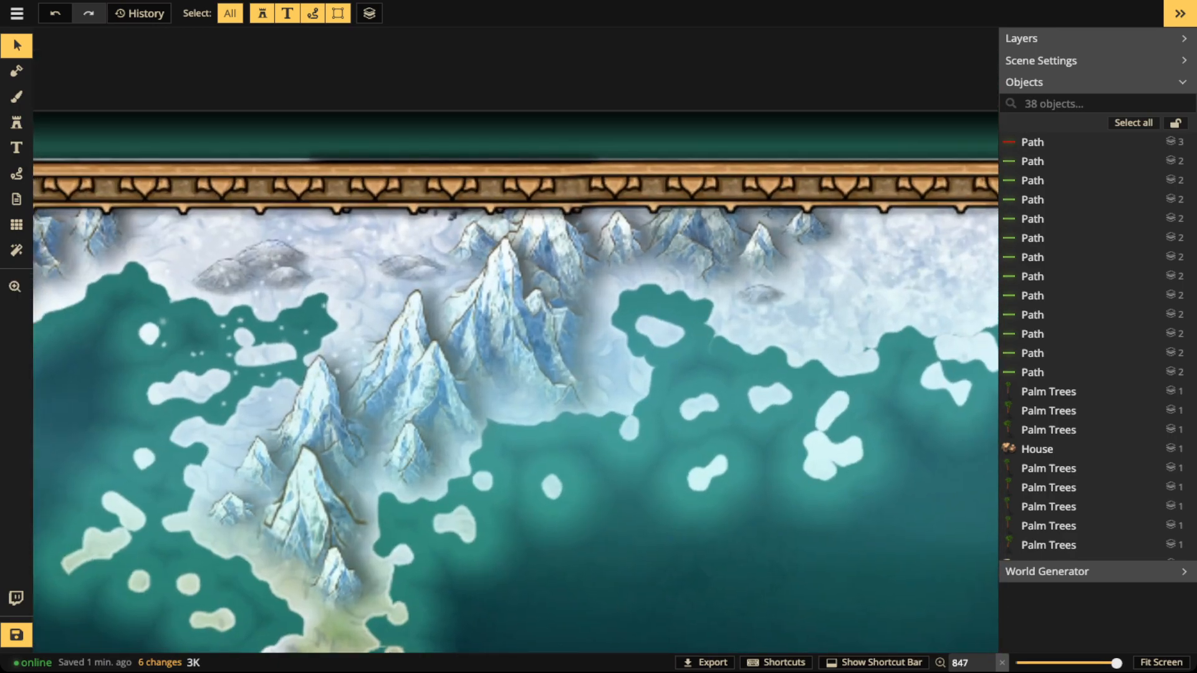
left_click_drag(598, 249, 424, 250)
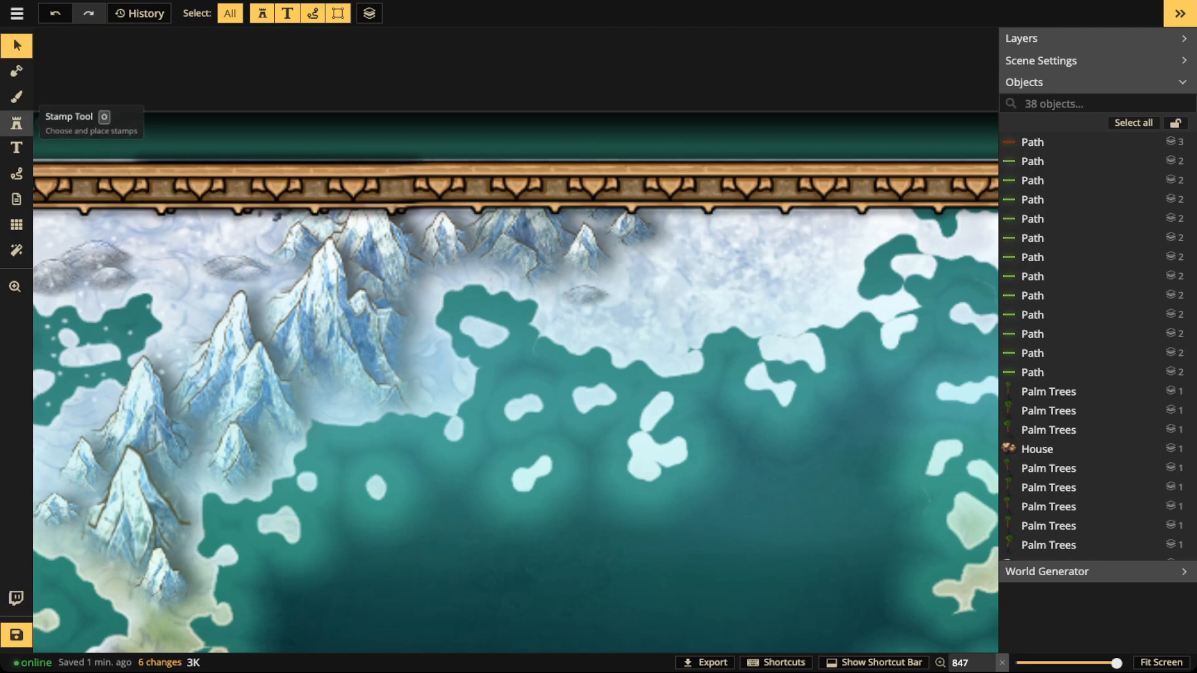
left_click(16, 123)
left_click(78, 104)
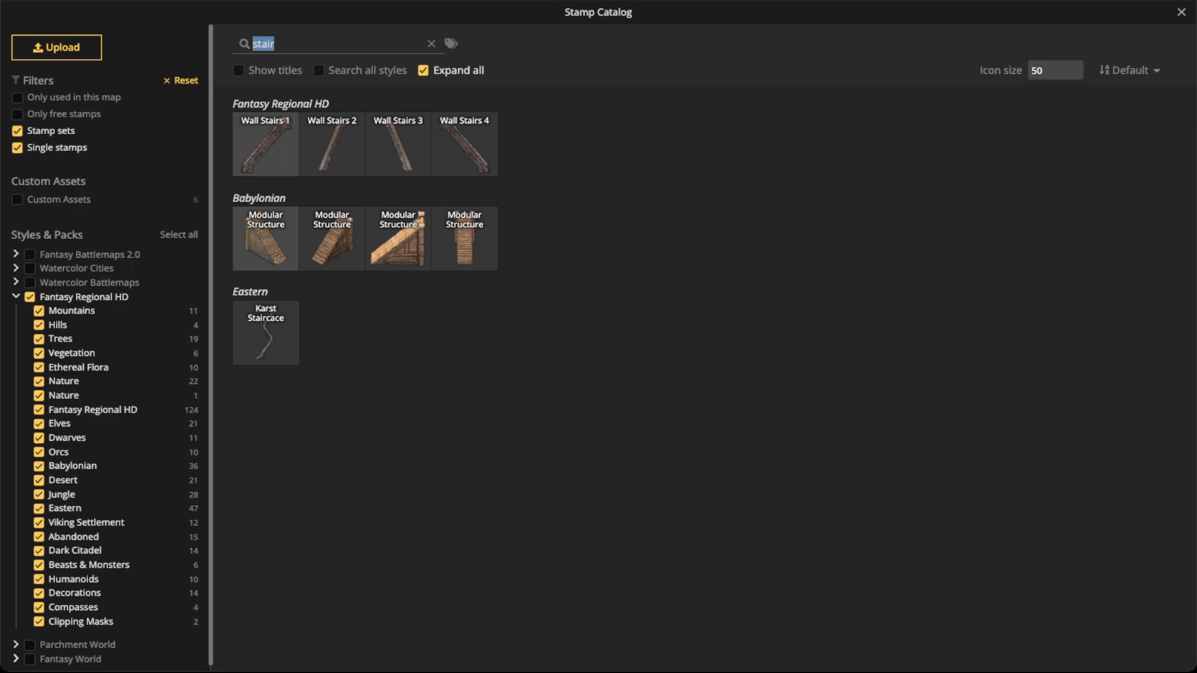
type("cave")
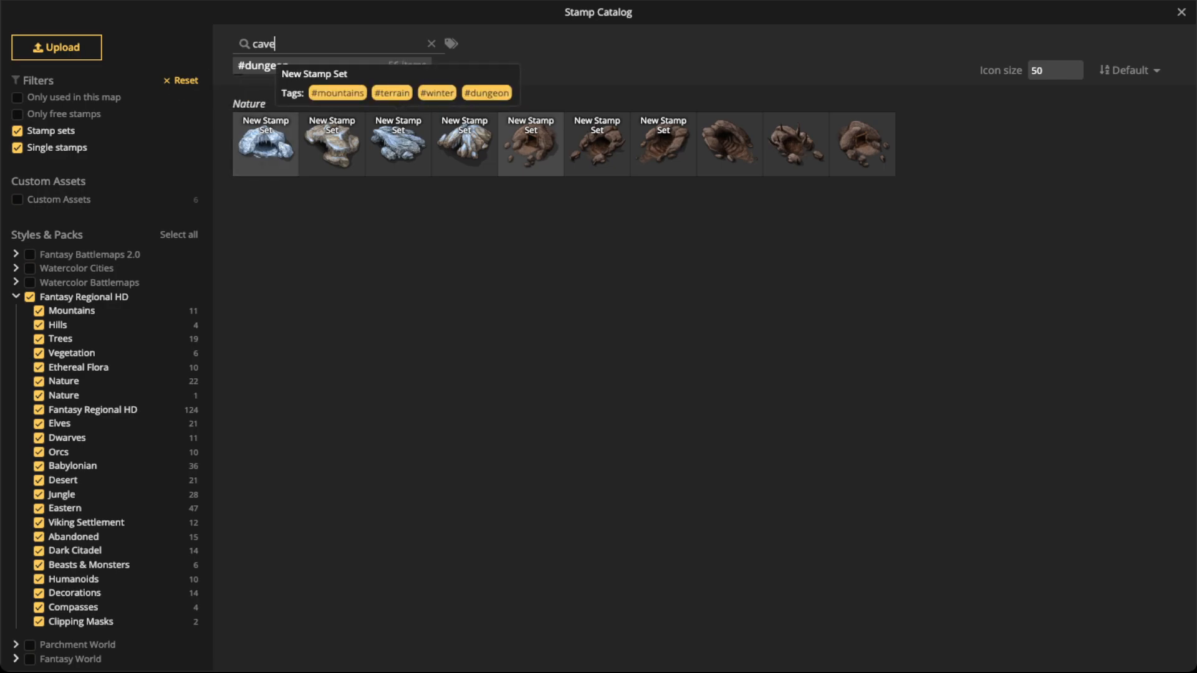
left_click(399, 145)
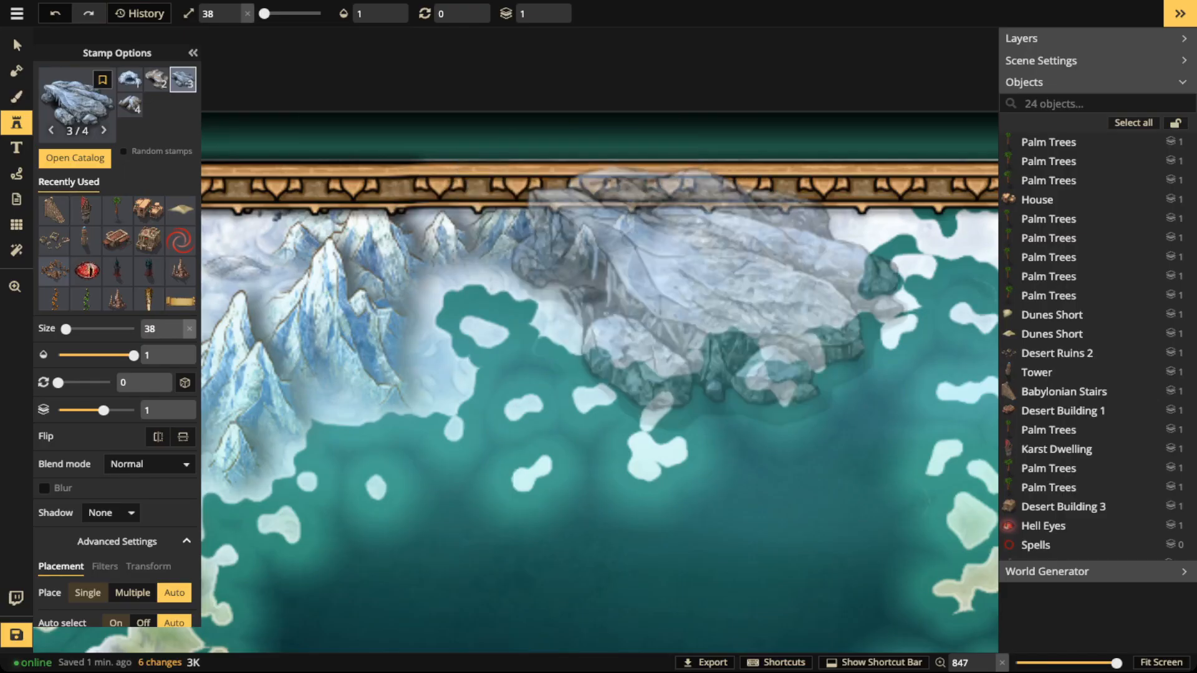
scroll(683, 284, "down", 5)
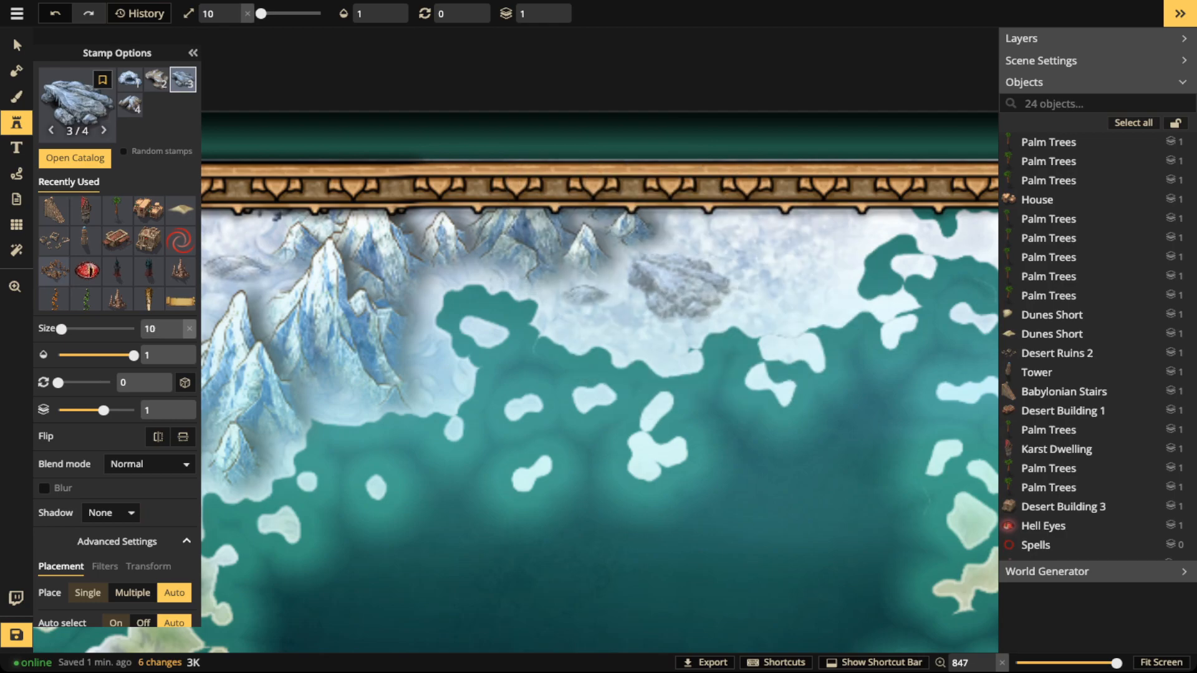
left_click(681, 286)
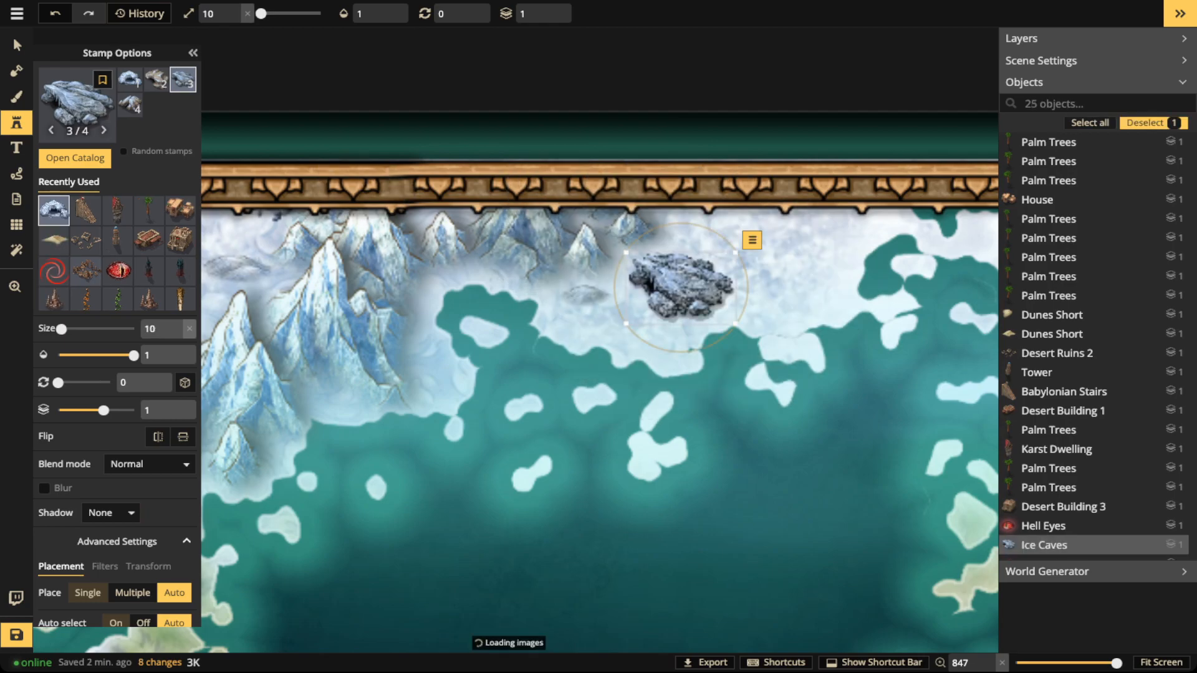
Step: Nudge the ice cave slightly southwest and set its brightness to 134
key("v")
mouse_move(683, 285)
left_mouse_down()
mouse_move(741, 271)
mouse_move(673, 291)
left_mouse_up()
left_click_drag(107, 383, 117, 384)
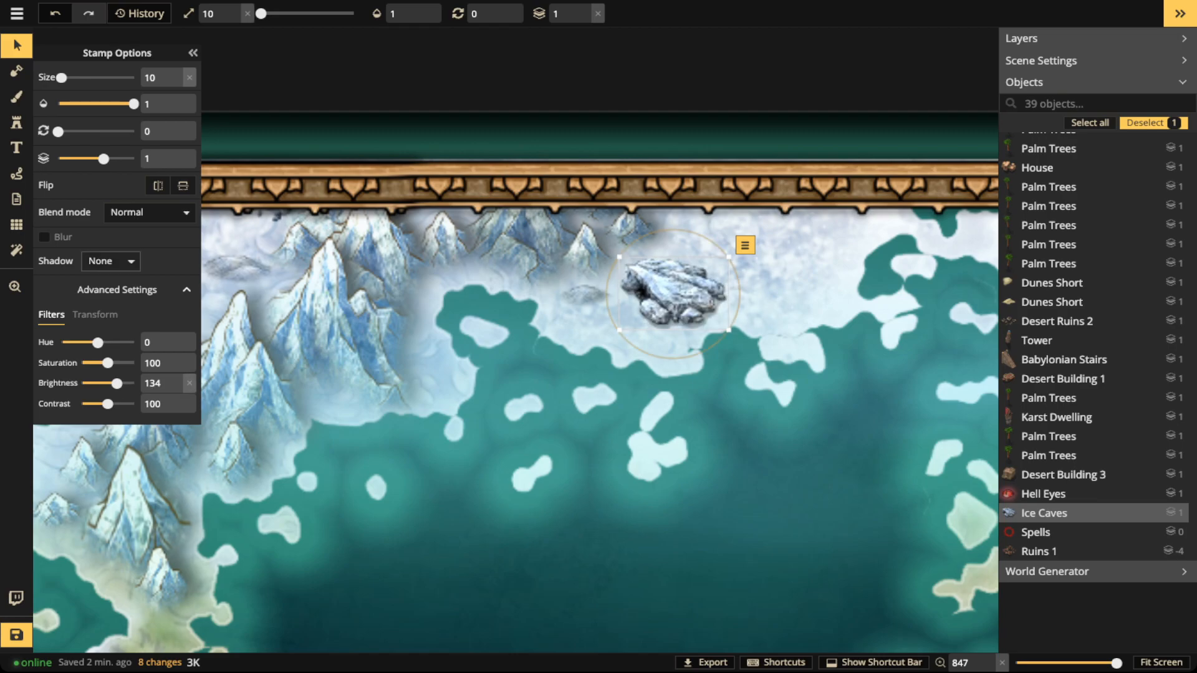
Step: Set the ice cave's blend mode to Luminosity and its brightness to 120
left_click(150, 211)
scroll(93, 342, "down", 2)
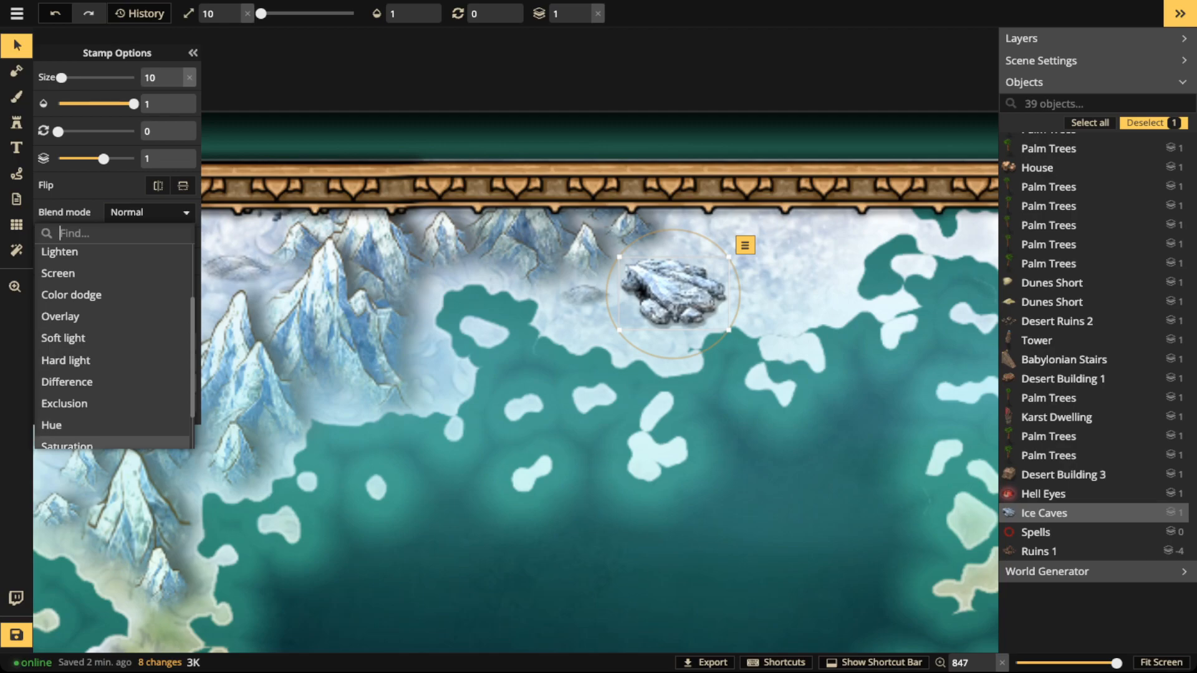
scroll(94, 424, "down", 2)
left_click(93, 438)
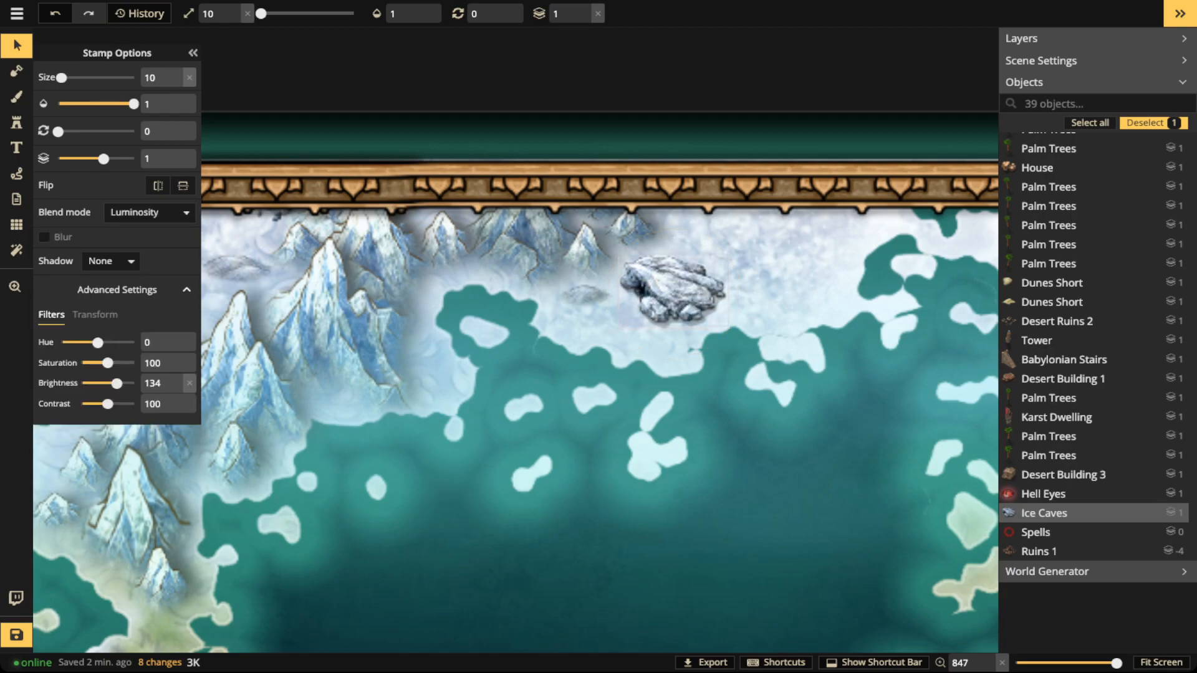
left_click(189, 383)
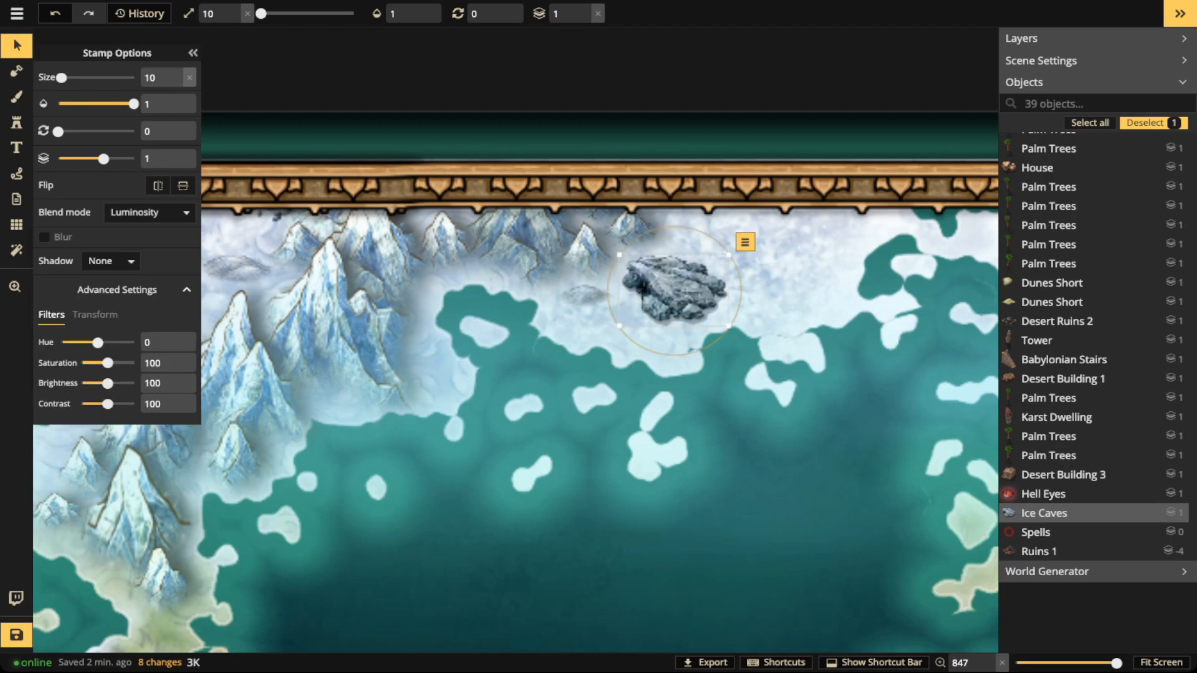
left_click(113, 383)
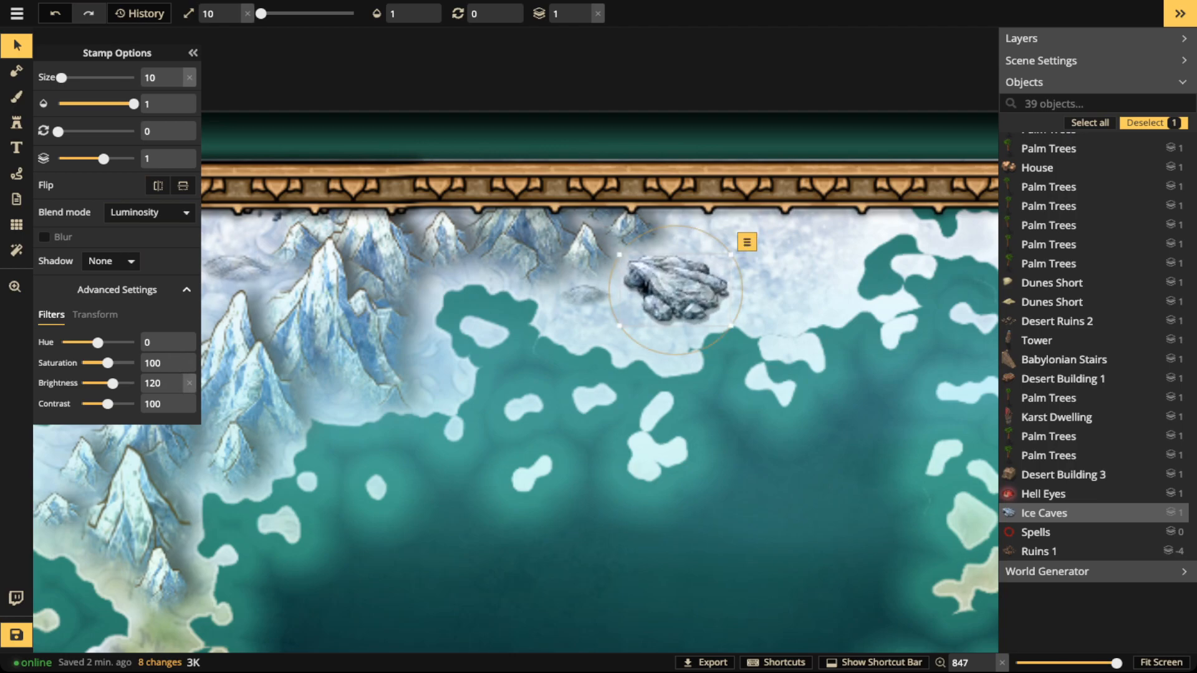
Step: Move the ice cave east and slightly north on the snowfield, closer to the map border, and deselect it
scroll(498, 249, "down", 1)
scroll(597, 299, "down", 1)
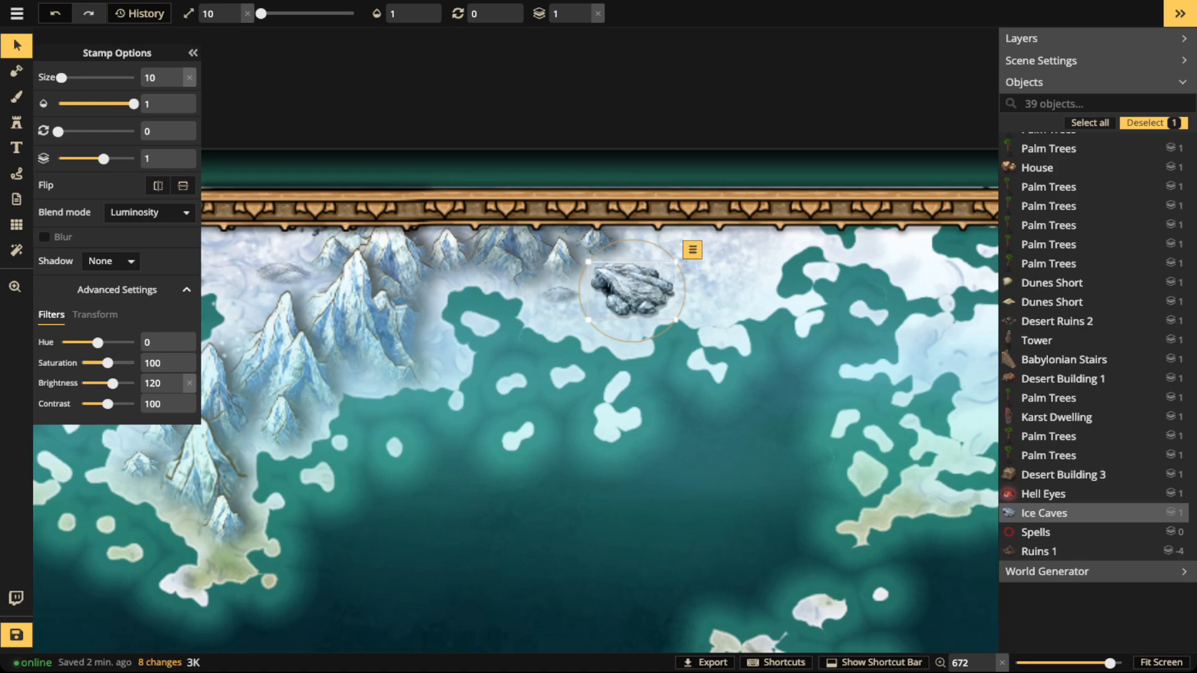
left_click_drag(631, 290, 694, 274)
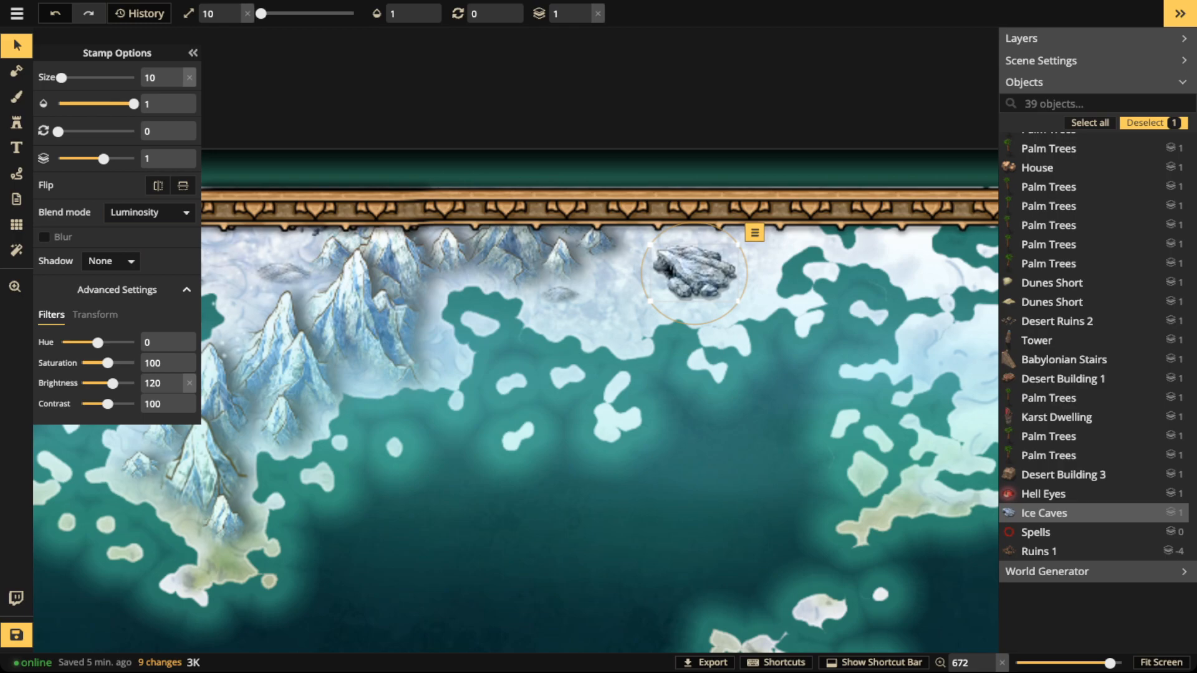
key("Escape")
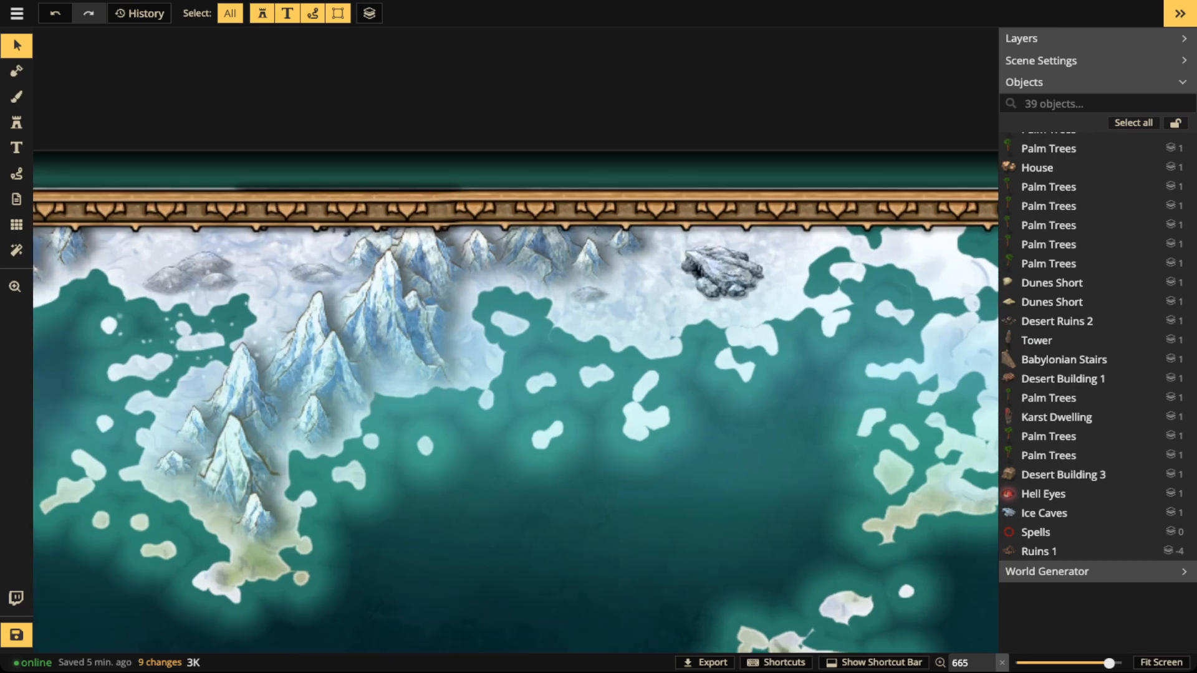
Step: Examine from near and far how the ice cave blends into the surrounding snow and mountains
left_click(1044, 513)
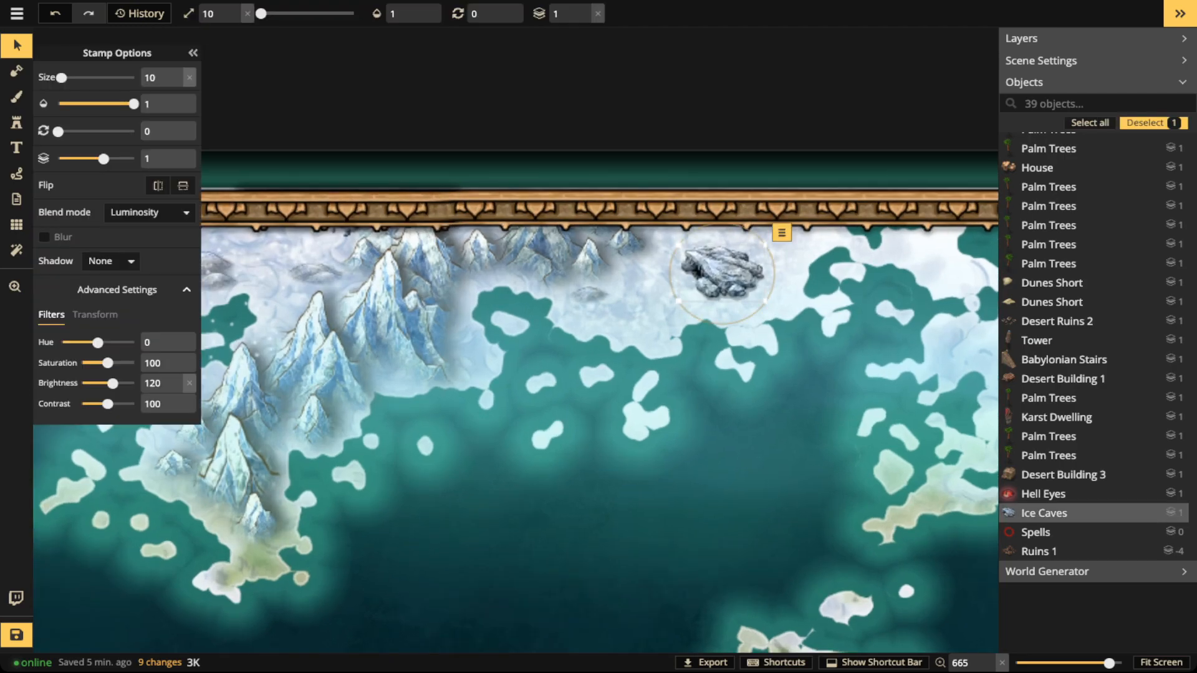
scroll(515, 408, "down", 2)
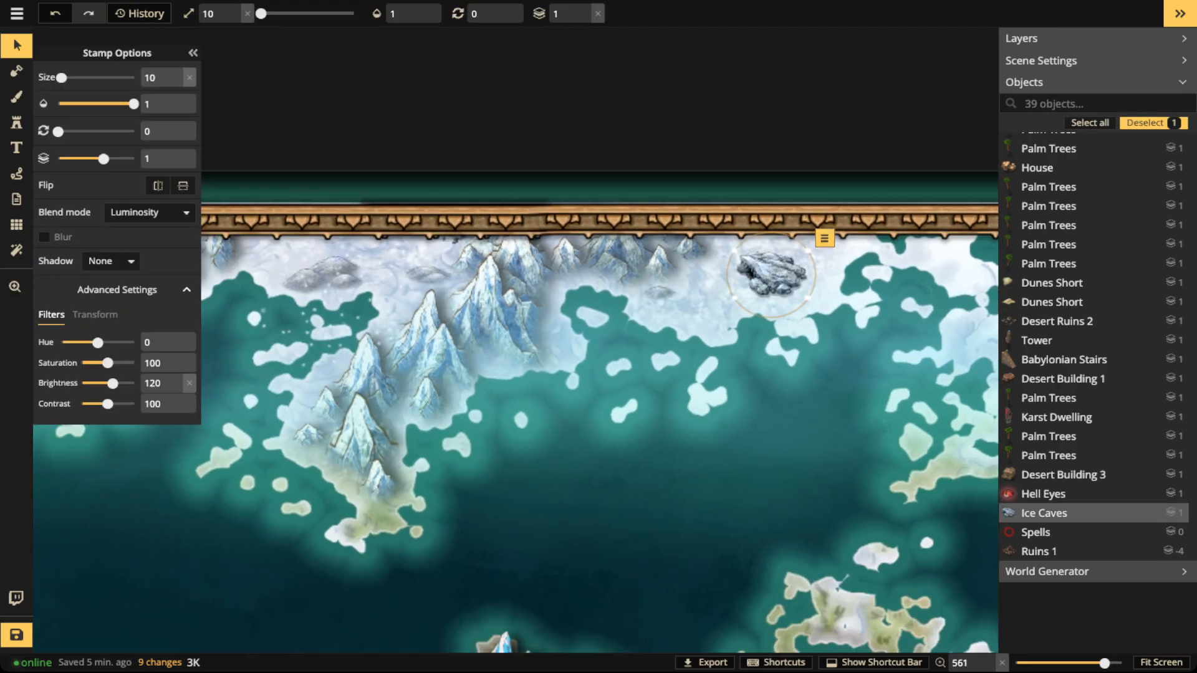
key("Escape")
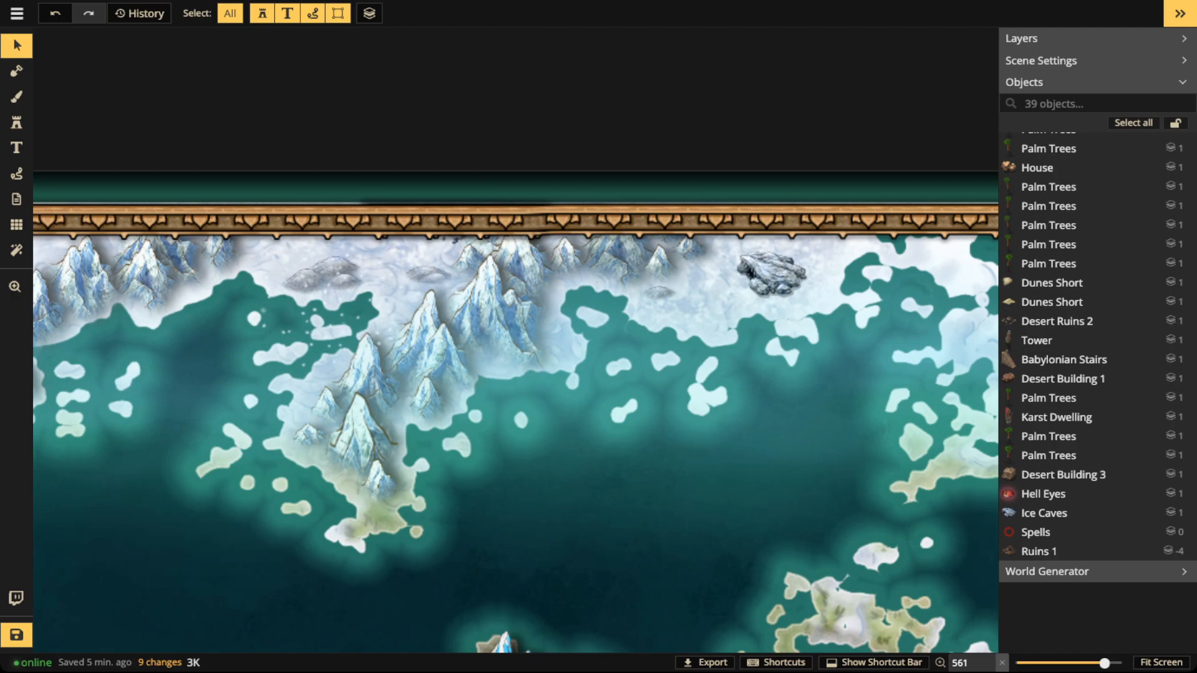
scroll(771, 272, "up", 4)
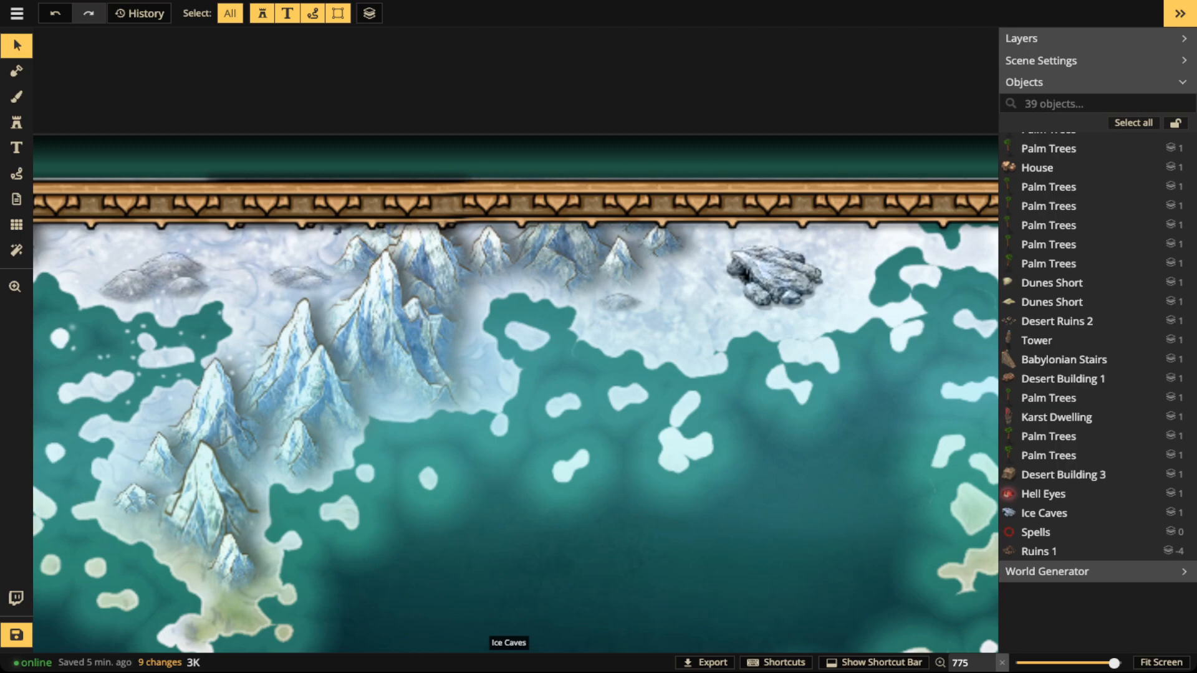
scroll(729, 349, "down", 4)
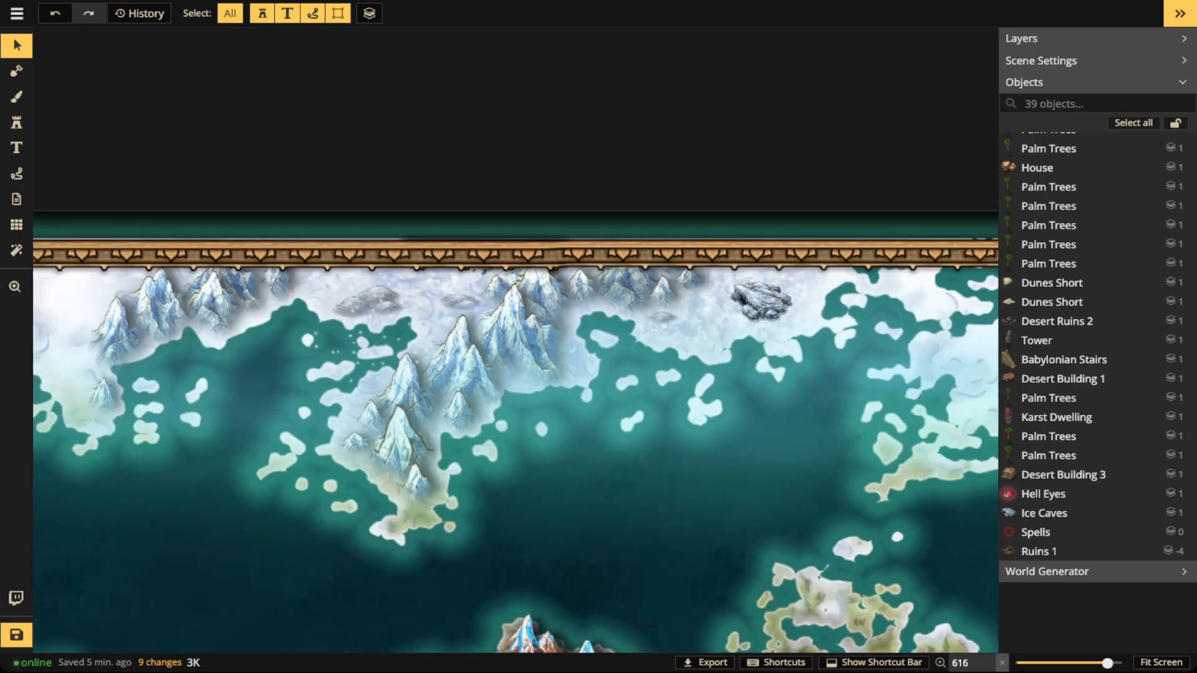
key("space")
left_click_drag(692, 352, 575, 301)
scroll(573, 324, "up", 4)
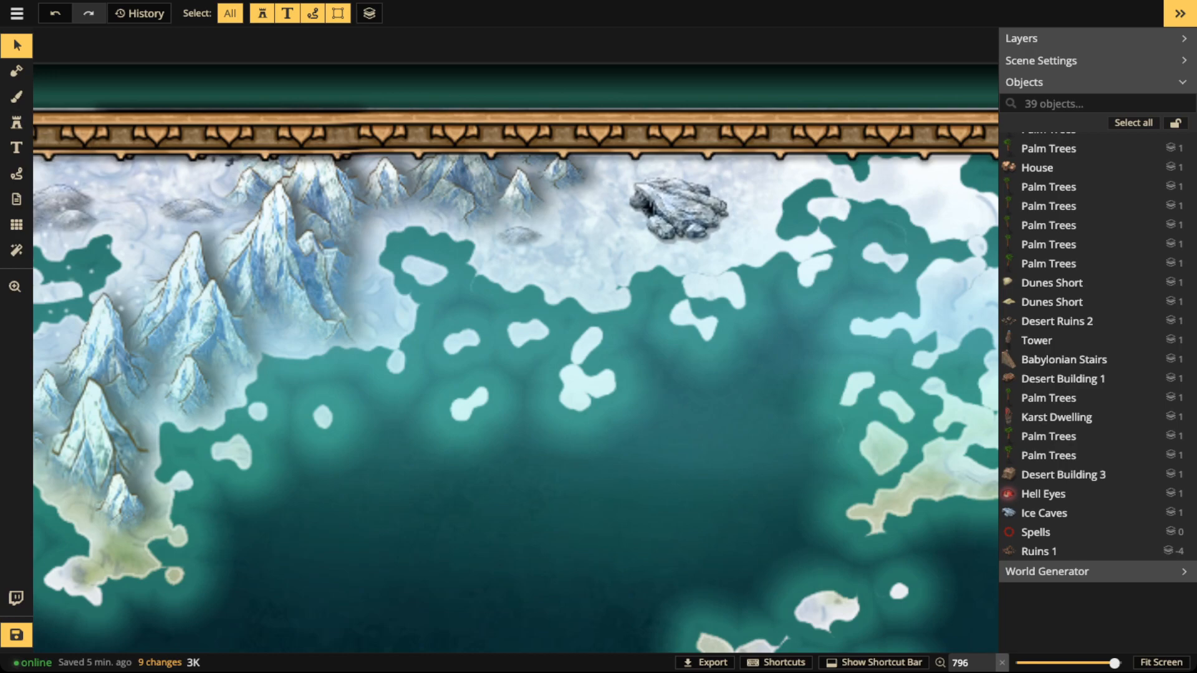
Step: Choose the recently used Stalagmites stamp for placement
left_click(17, 123)
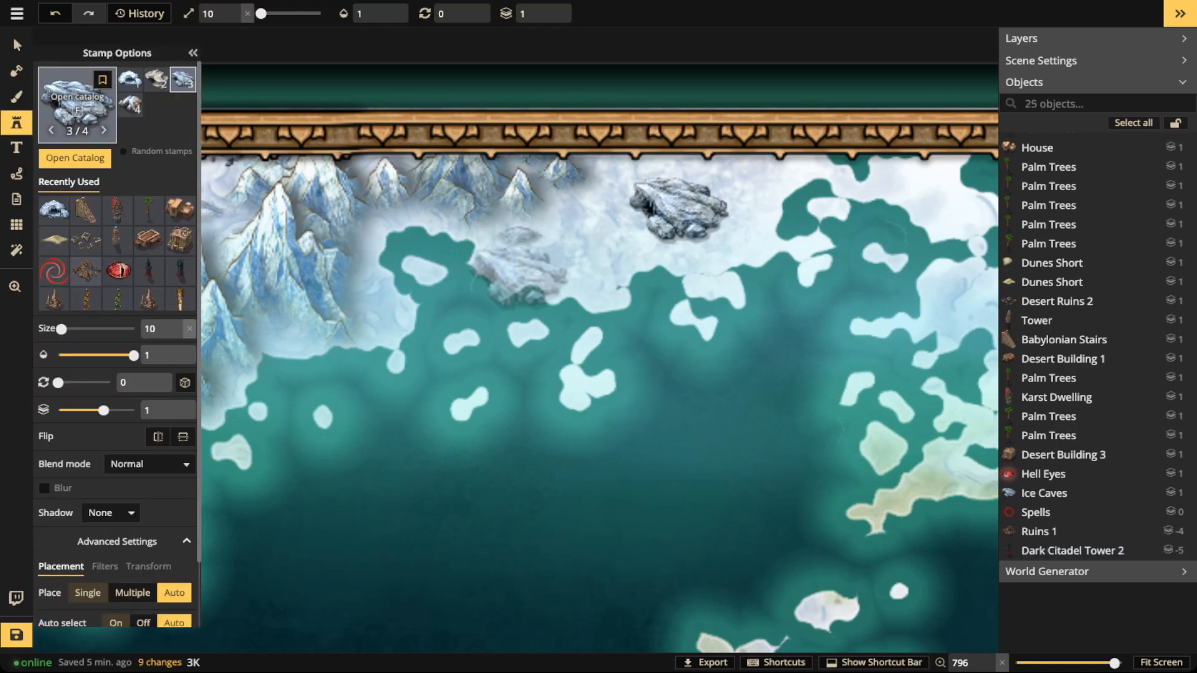
key("f")
key("Escape")
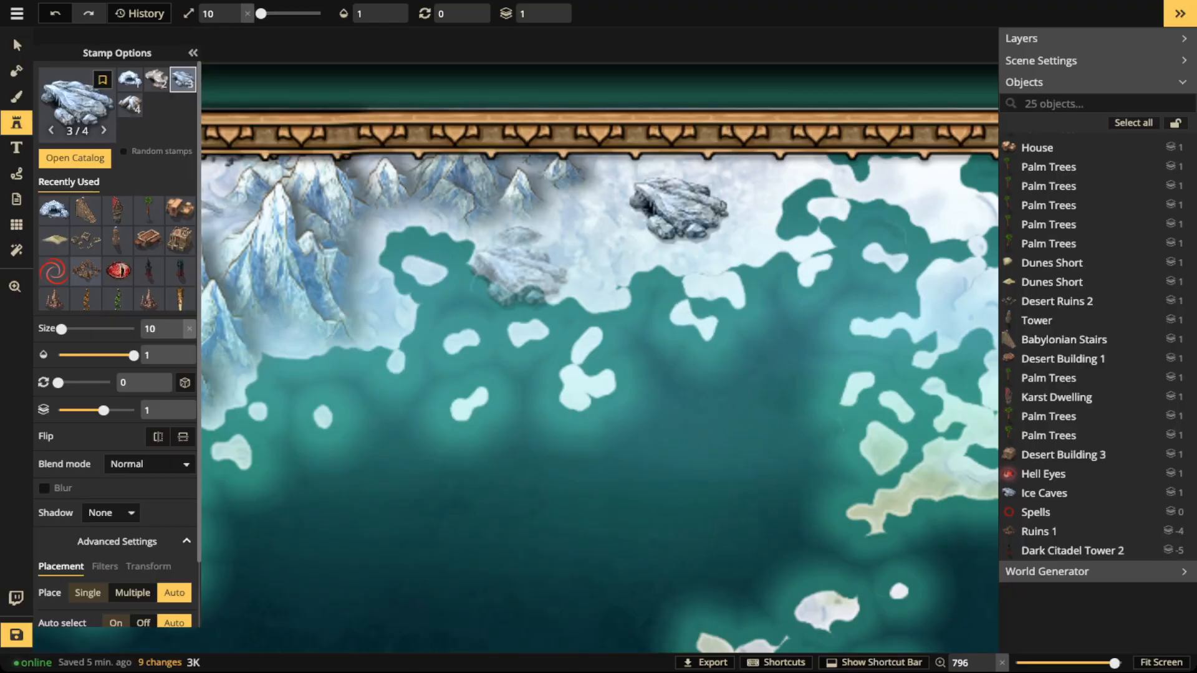
left_click(149, 299)
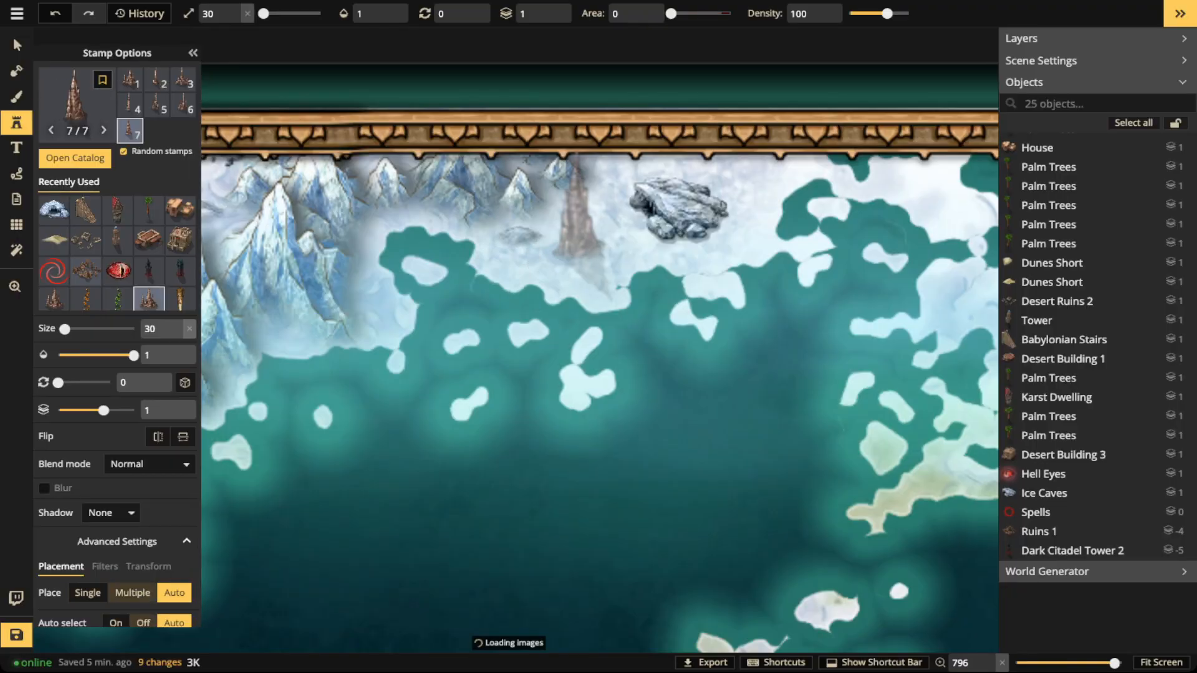
Step: Place a single Stalagmites spire at size 40 in the northern sea south of the ice cave, and delete it
left_click(591, 374)
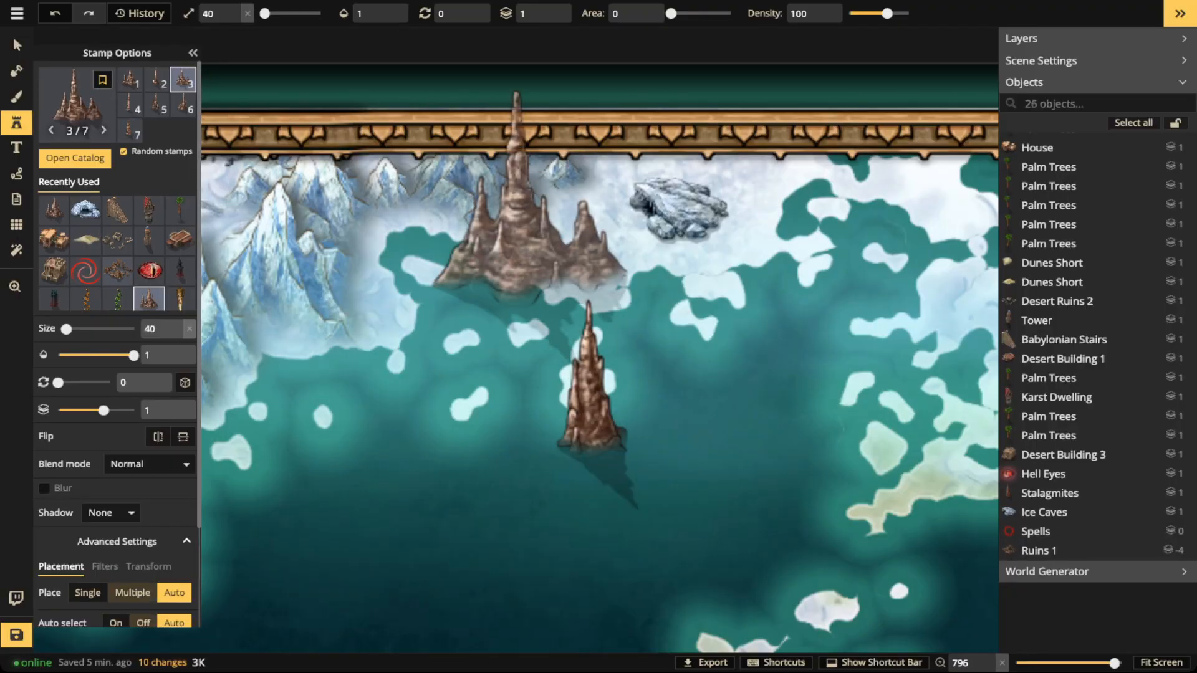
left_click(17, 46)
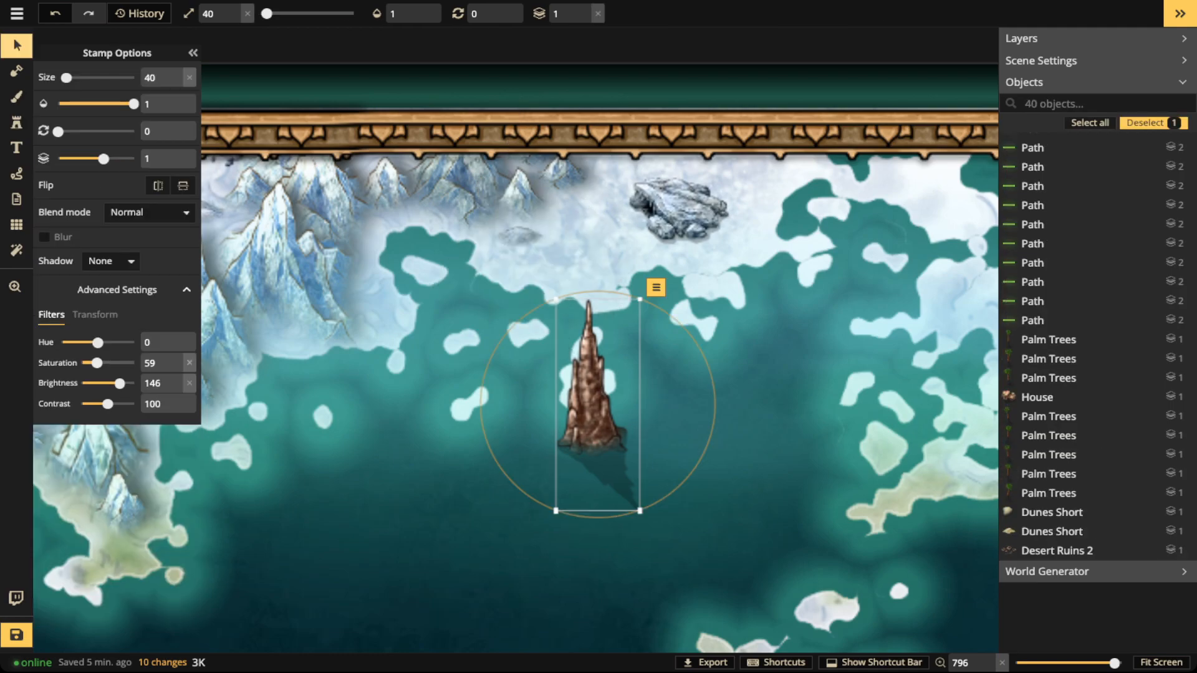
key("Delete")
scroll(1096, 349, "down", 4)
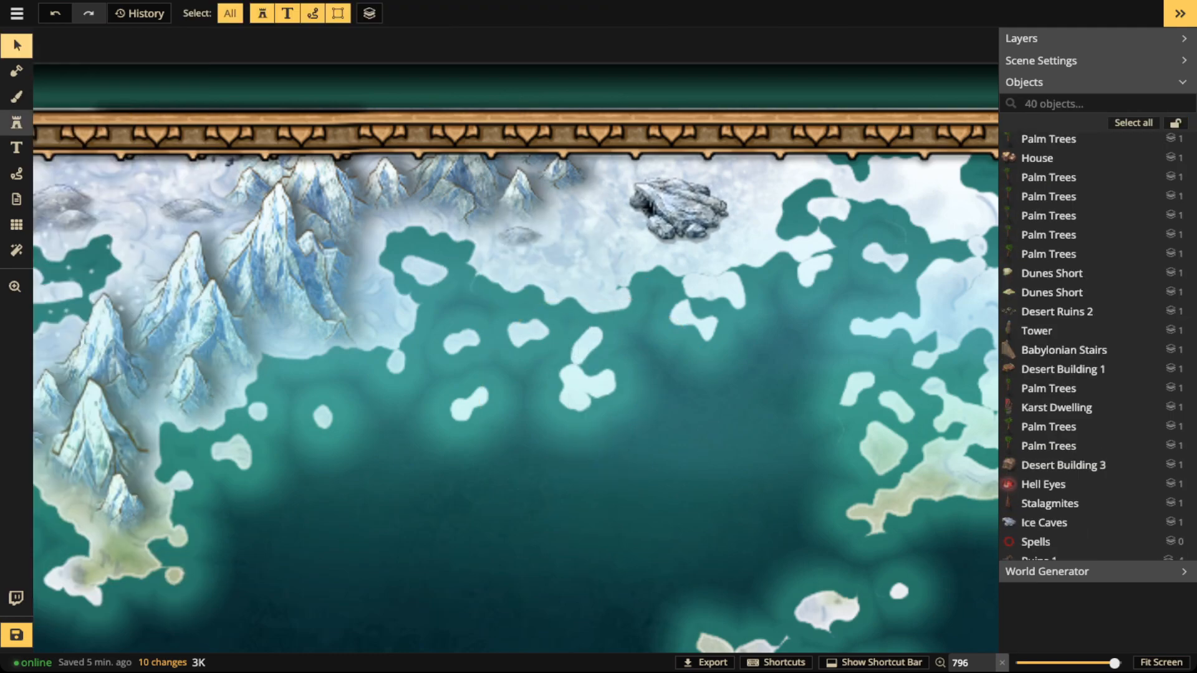
Step: Set the Stalagmites stamp's blend mode to Luminosity and its size to 20
key("ctrl+z")
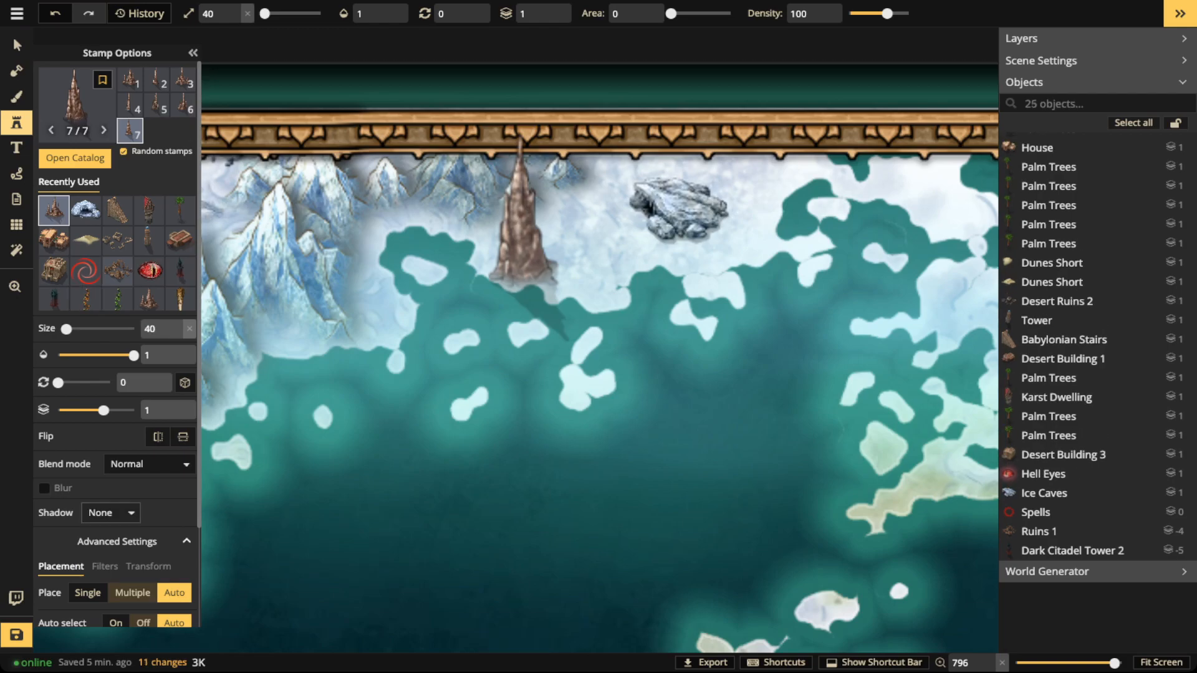
scroll(116, 349, "down", 1)
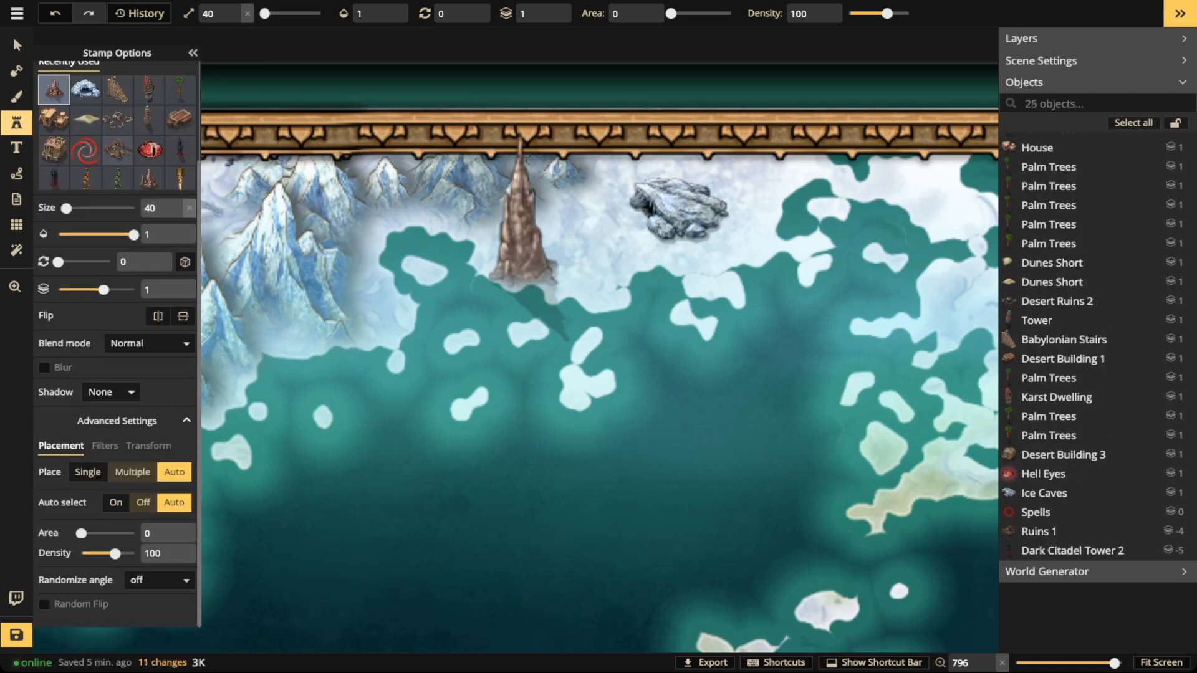
left_click(149, 343)
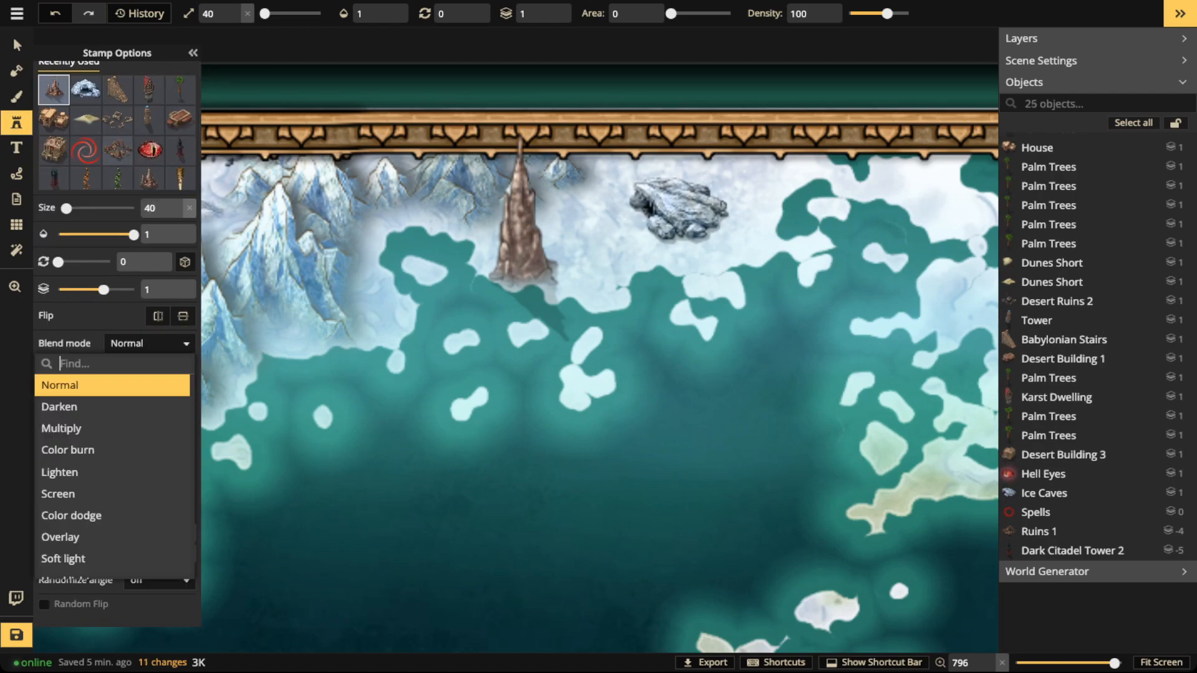
scroll(113, 486, "down", 3)
left_click(69, 567)
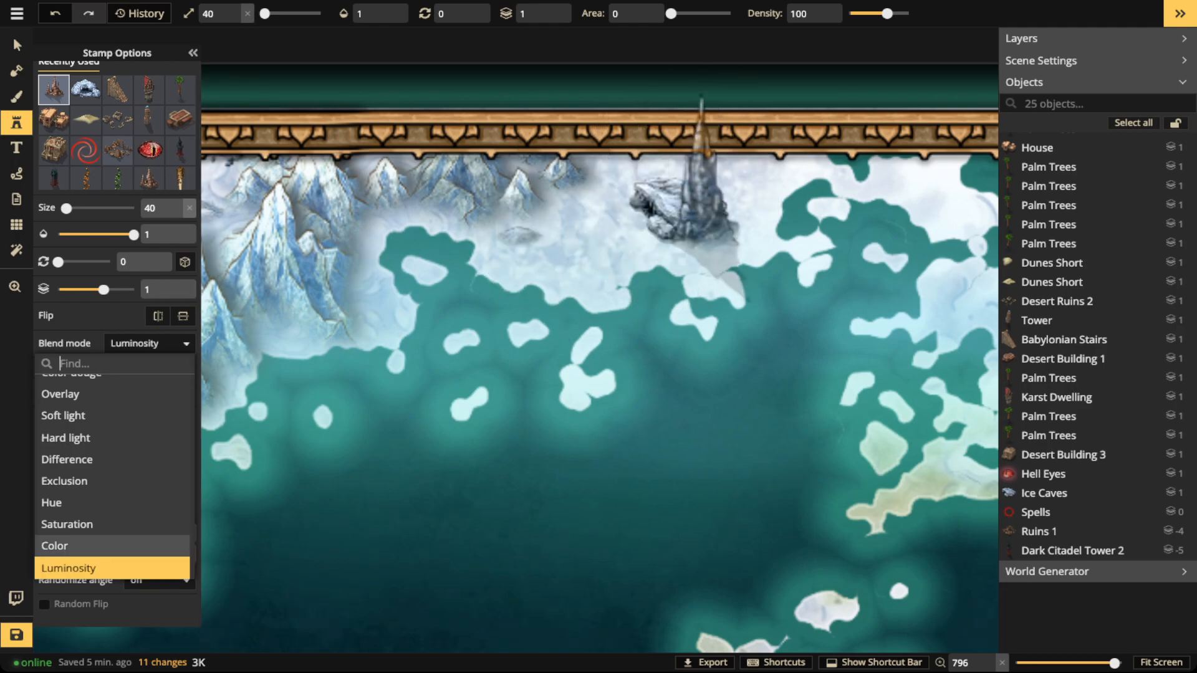
key("Escape")
key("[")
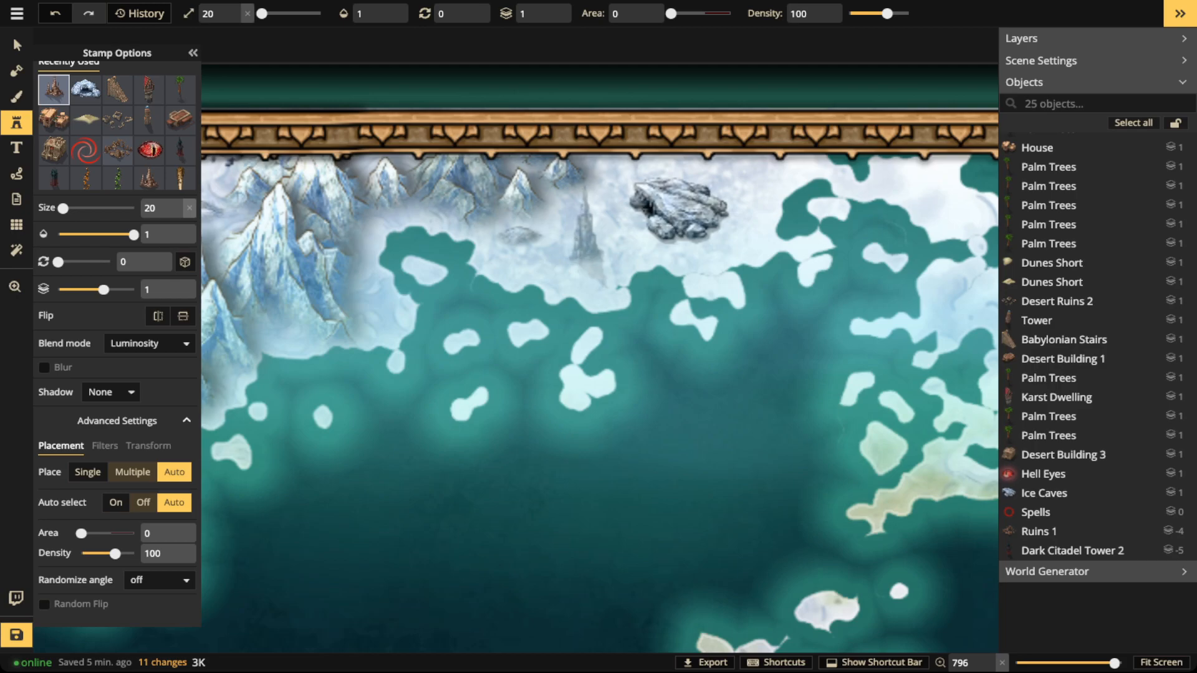
scroll(594, 230, "up", 2)
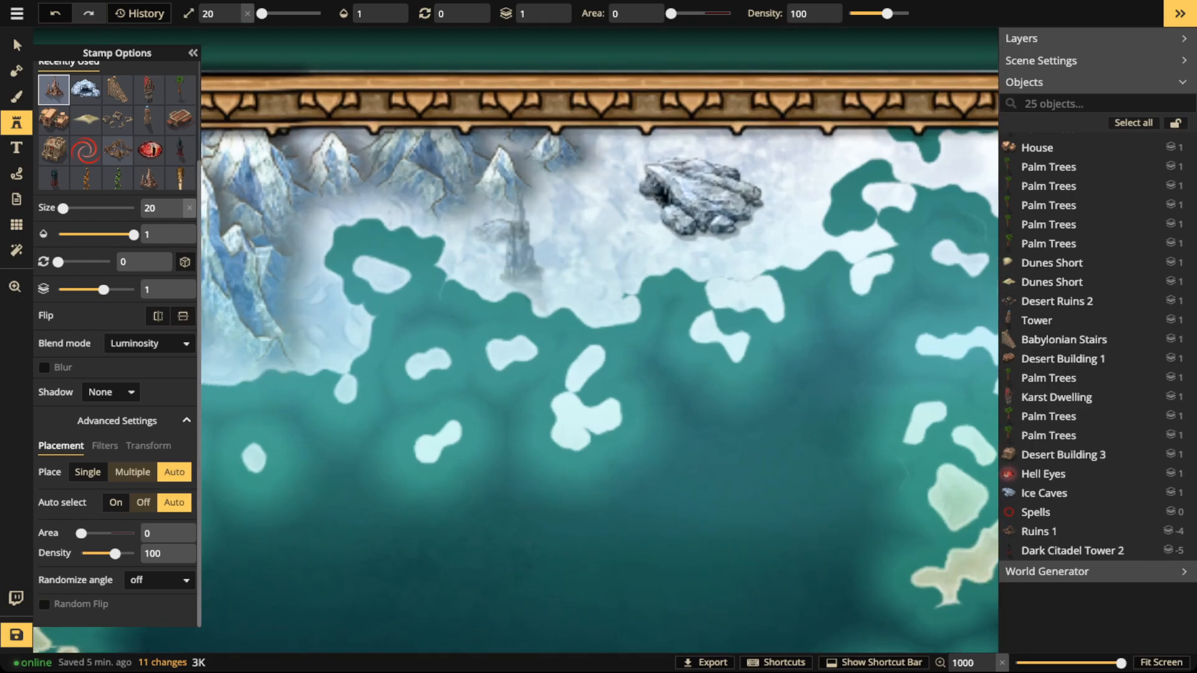
Step: Set the Stalagmites stamp's brightness to 166 and place it on the northeastern part of the ice cave at size 20, rotated 15°
left_click(104, 445)
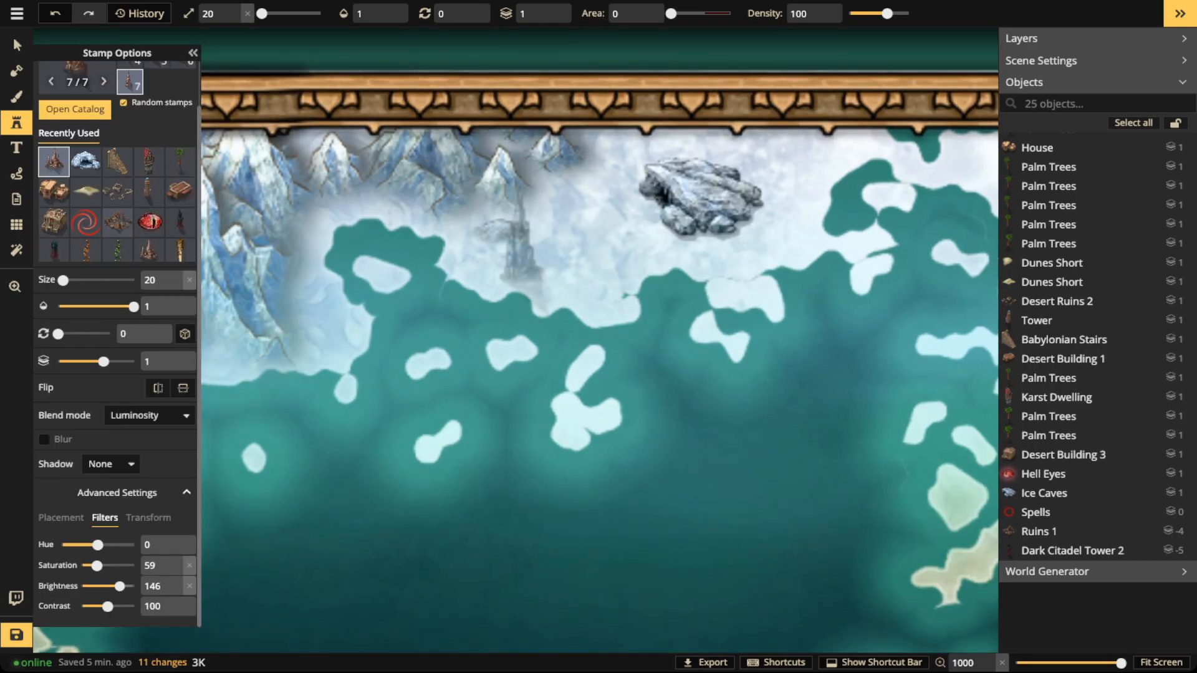
left_click_drag(119, 586, 126, 586)
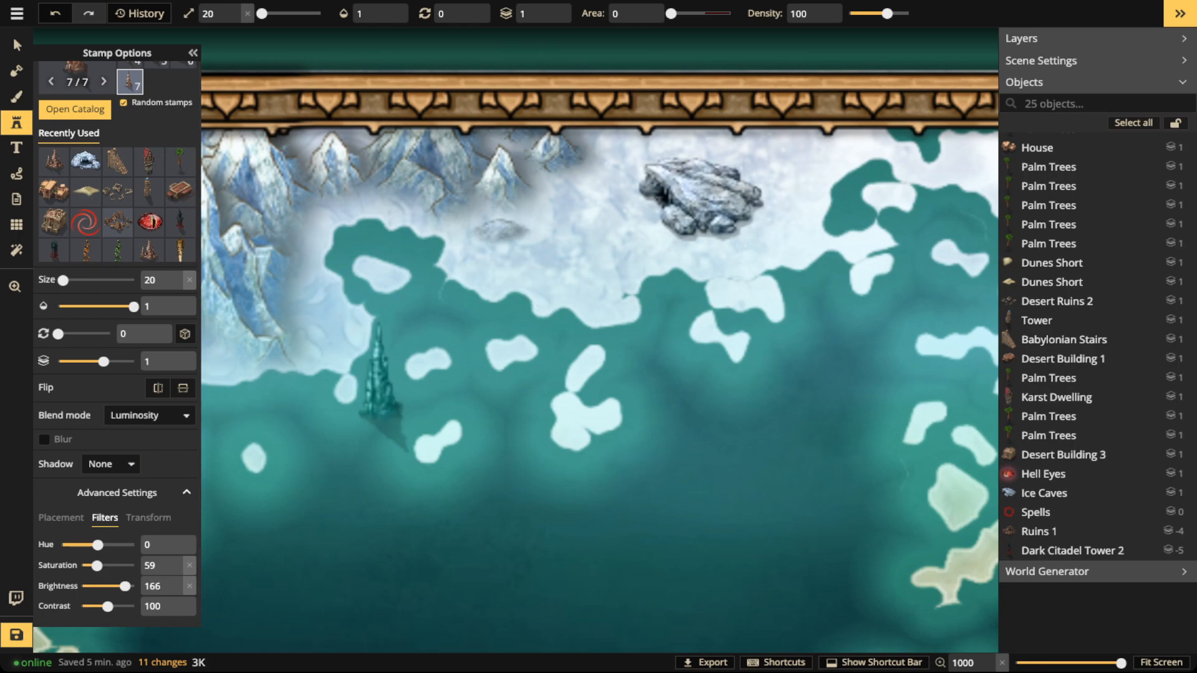
scroll(561, 212, "down", 2)
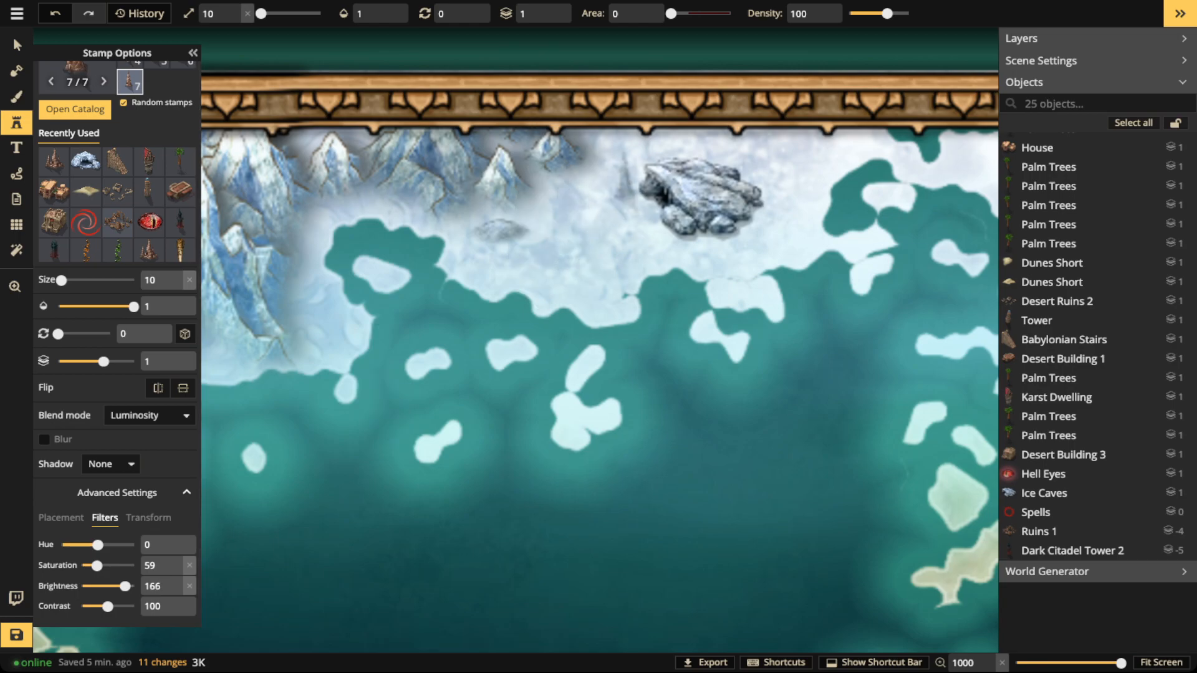
left_click(589, 256)
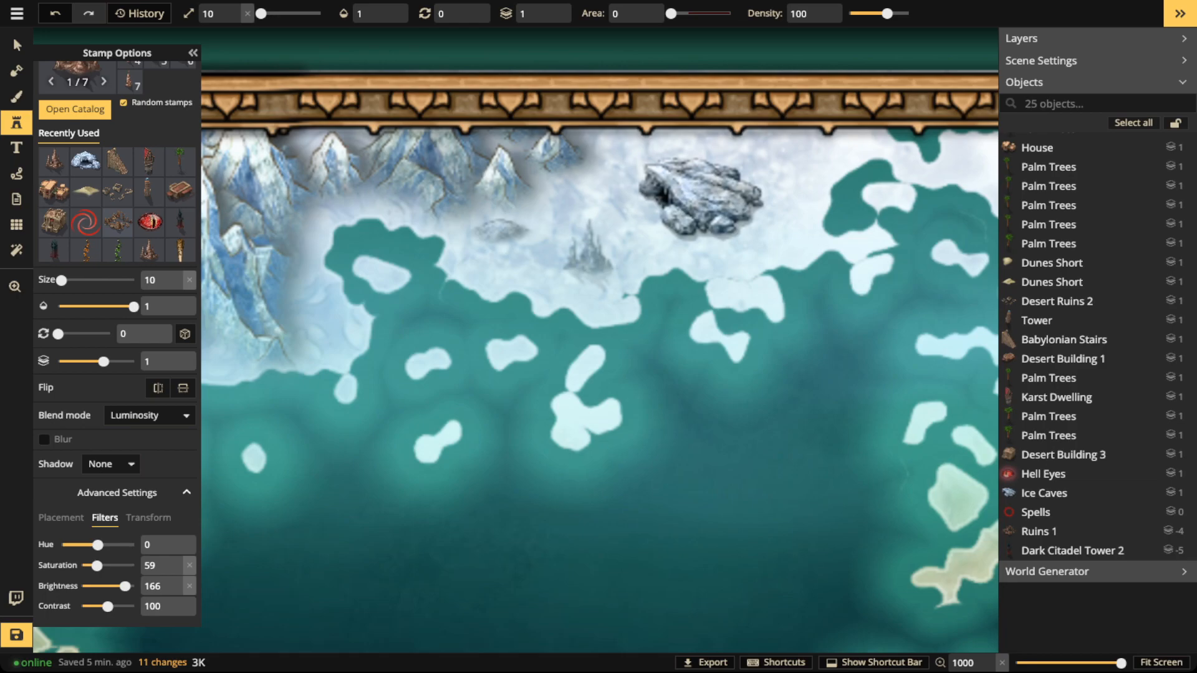
scroll(716, 177, "up", 1, "shift")
scroll(714, 175, "up", 2)
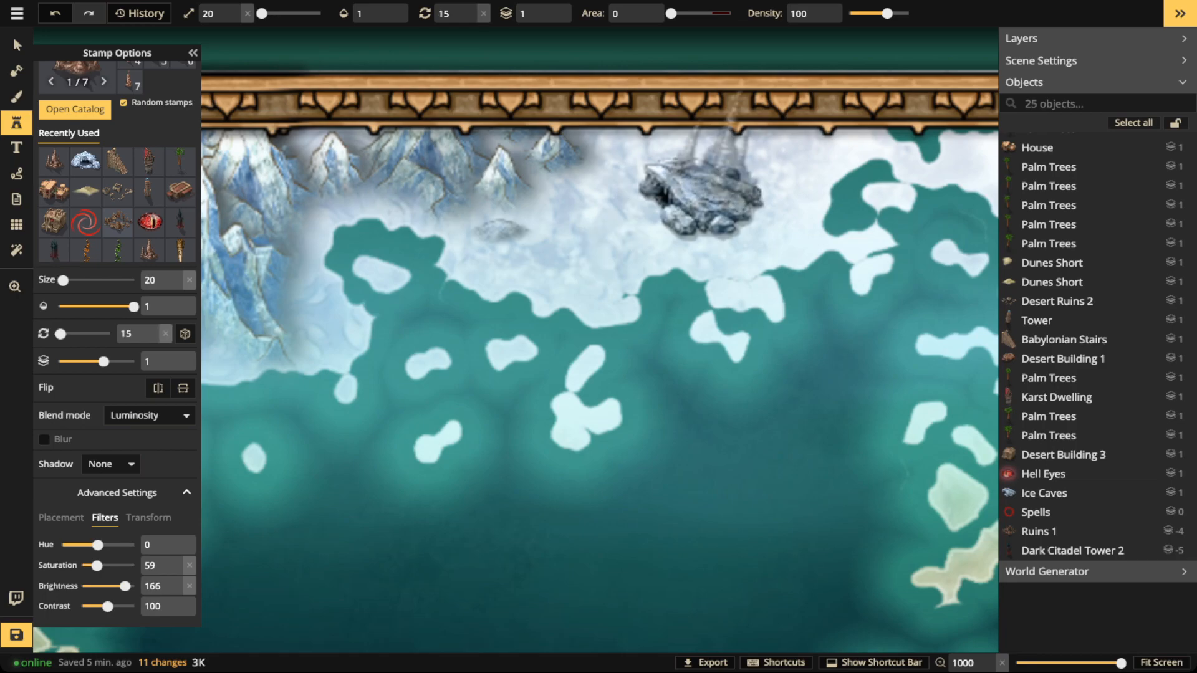
left_click(716, 176)
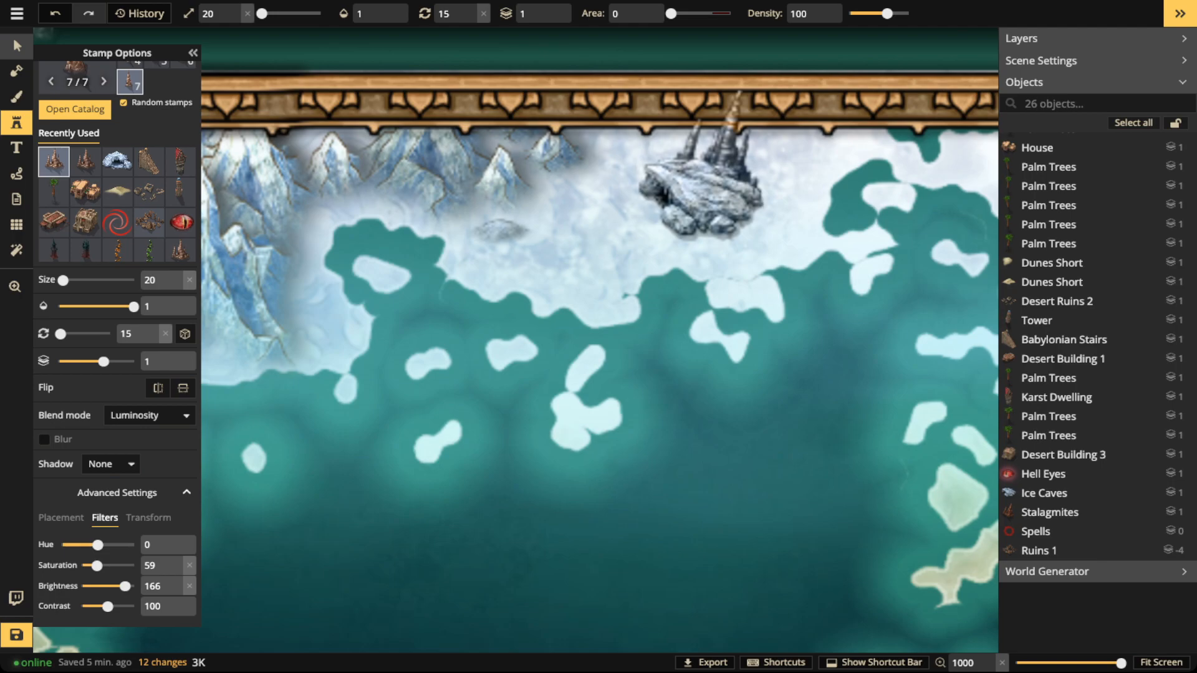
Step: Select the stalagmites just placed on the ice cave, raise them to layer 2 and shrink them to size 11
key("v")
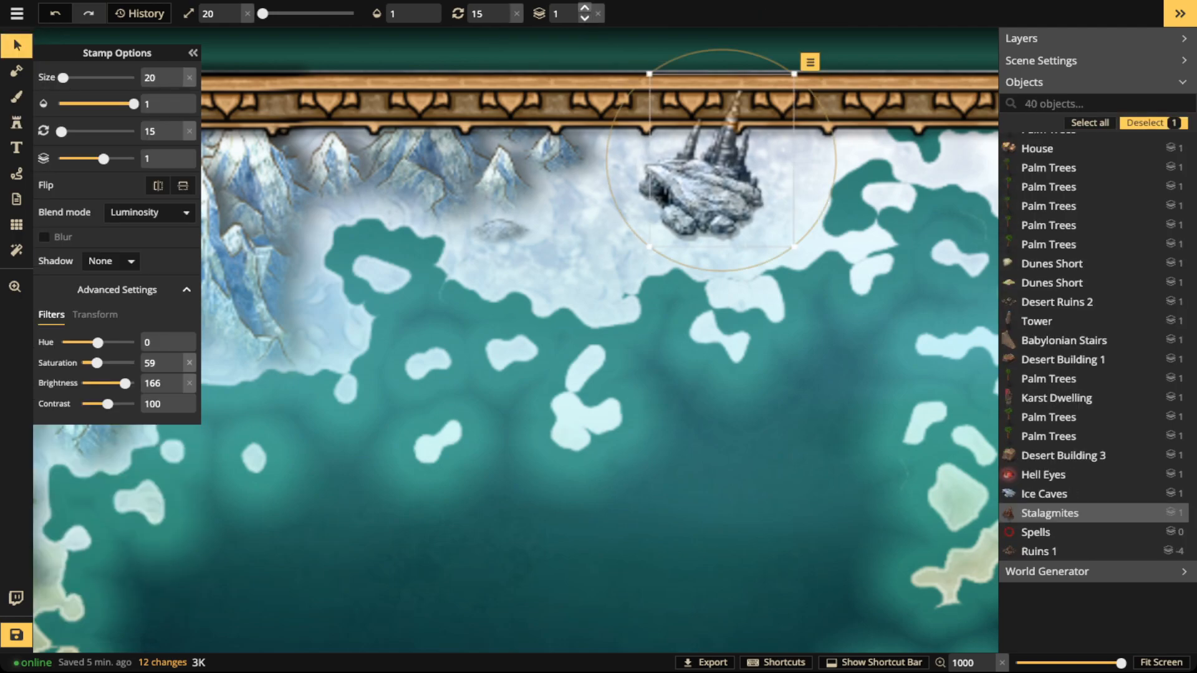
scroll(564, 13, "up", 1)
scroll(218, 13, "down", 2)
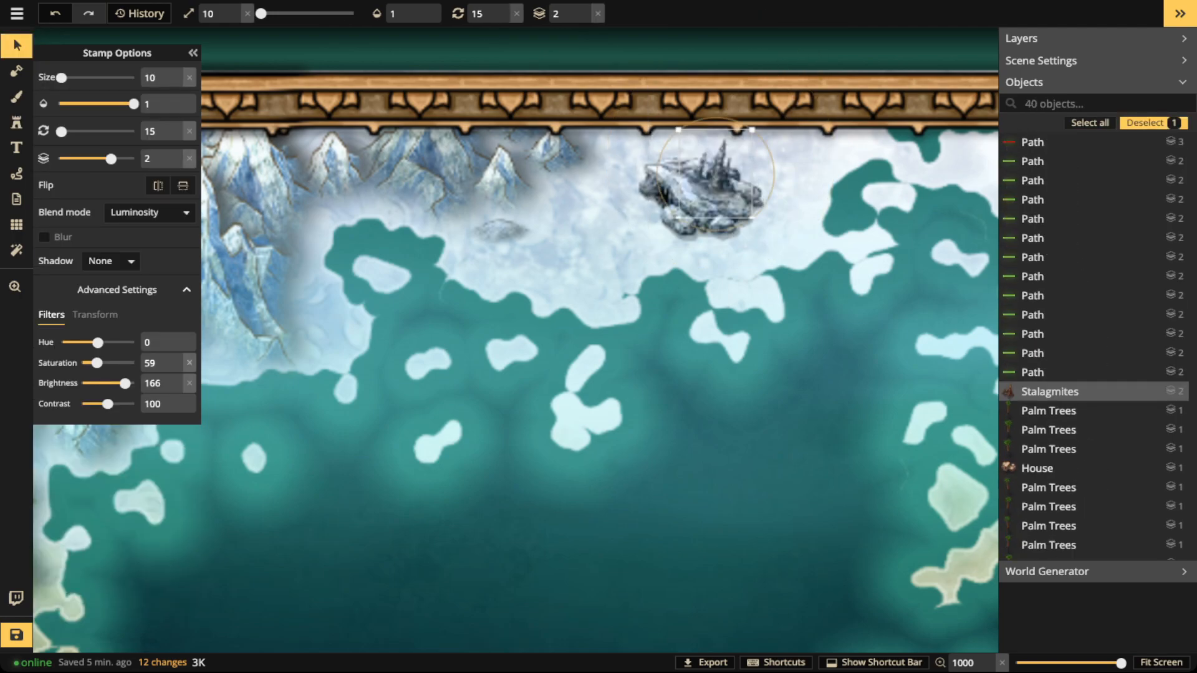
scroll(218, 13, "up", 1)
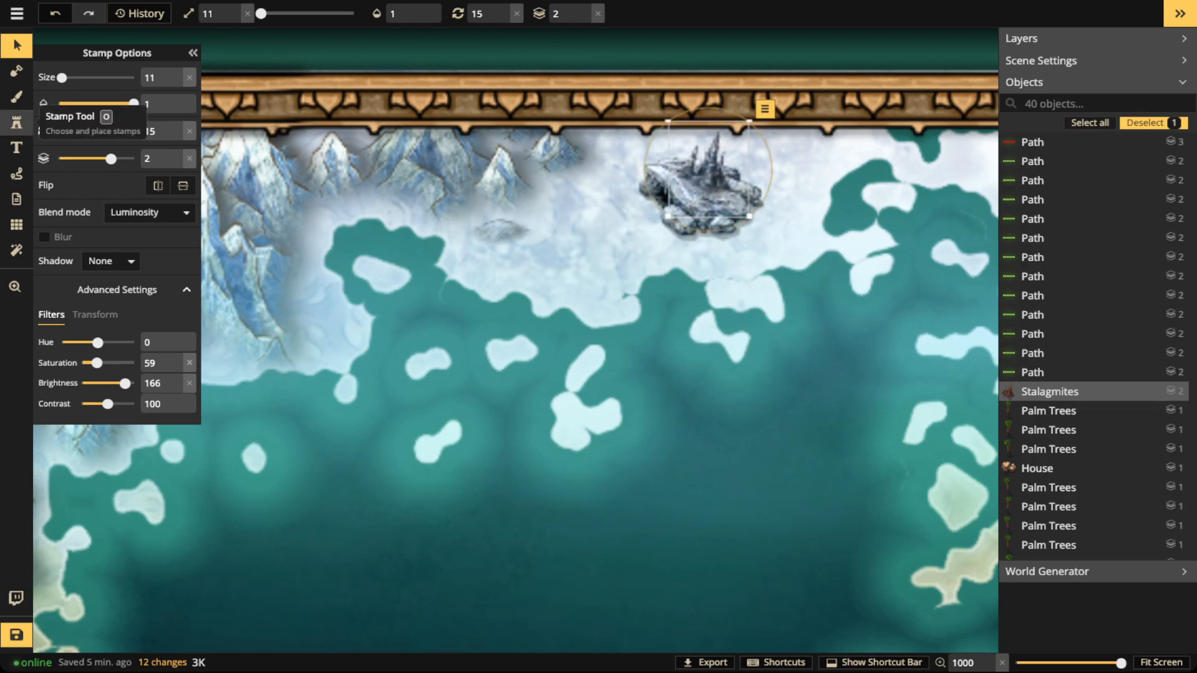
Step: Place two more Stalagmites stamps on layer 2 over the ice cave, including one at its southern edge
left_click(16, 122)
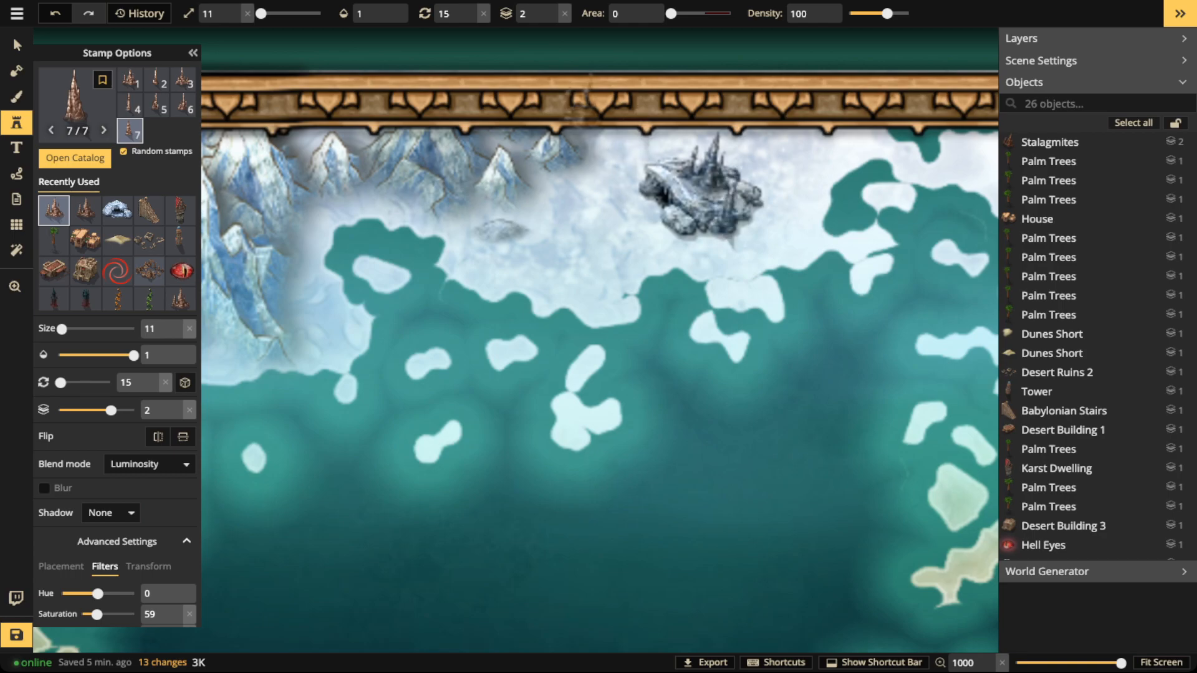
left_click(617, 163)
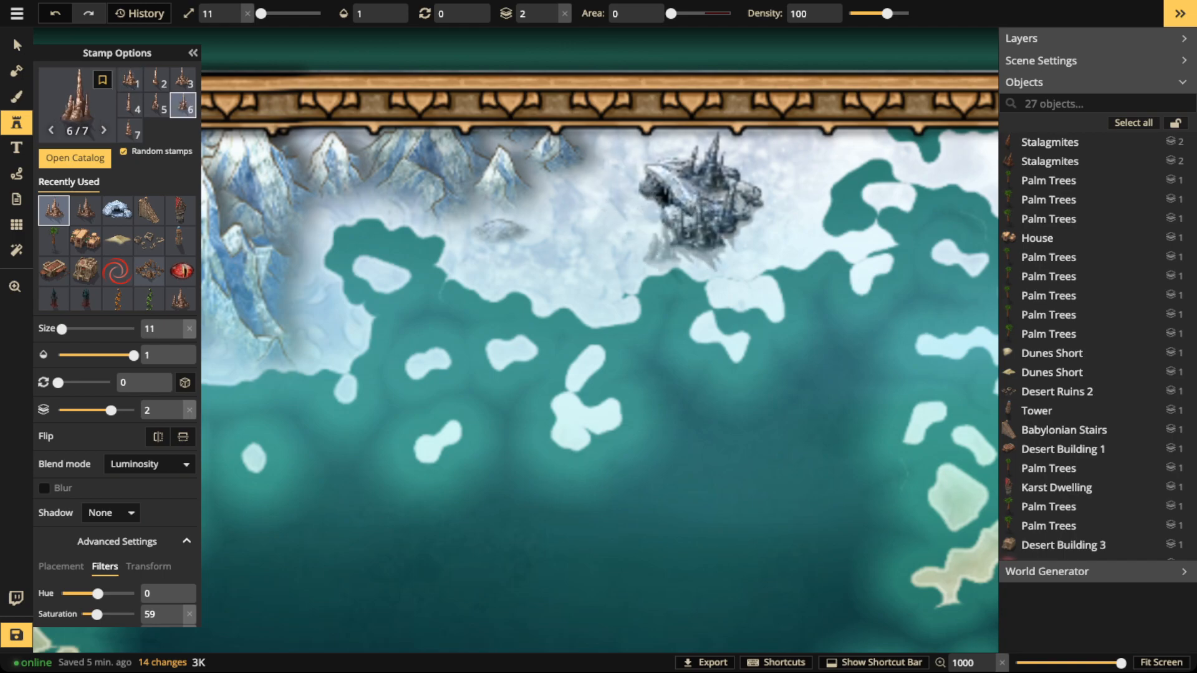
left_click(648, 240)
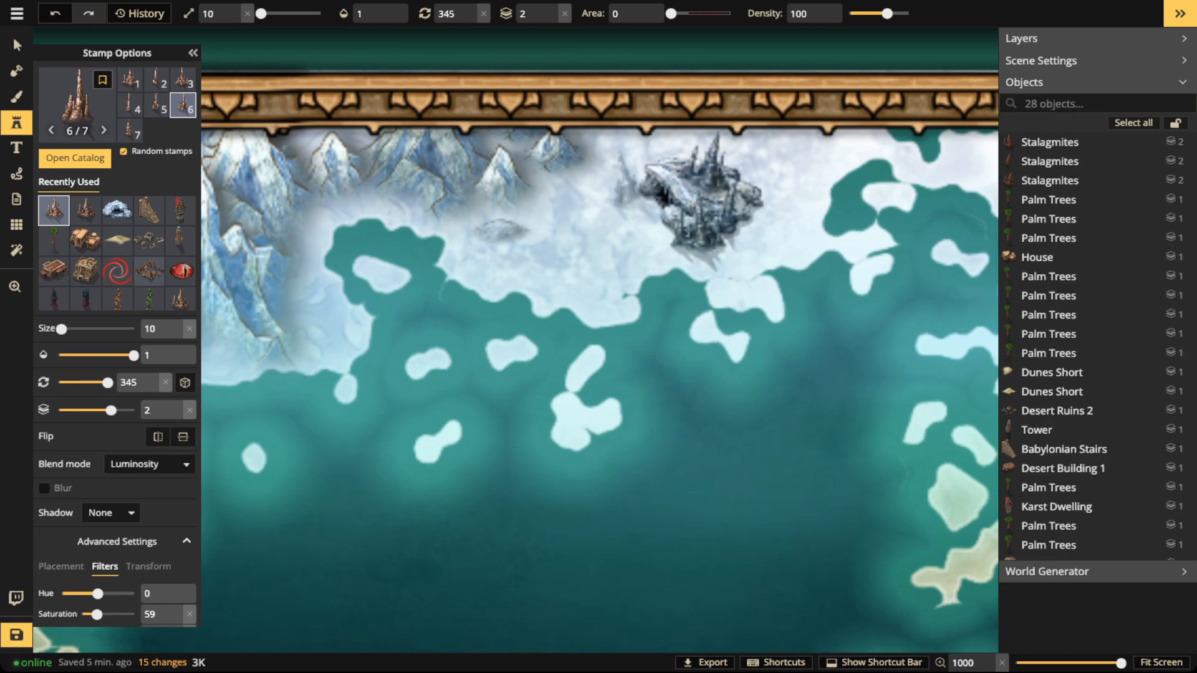
Step: Place a small Stalagmites variant, number 5 of the set, just southeast of the ice cave at size 10, rotated 15°
scroll(735, 249, "up", 2)
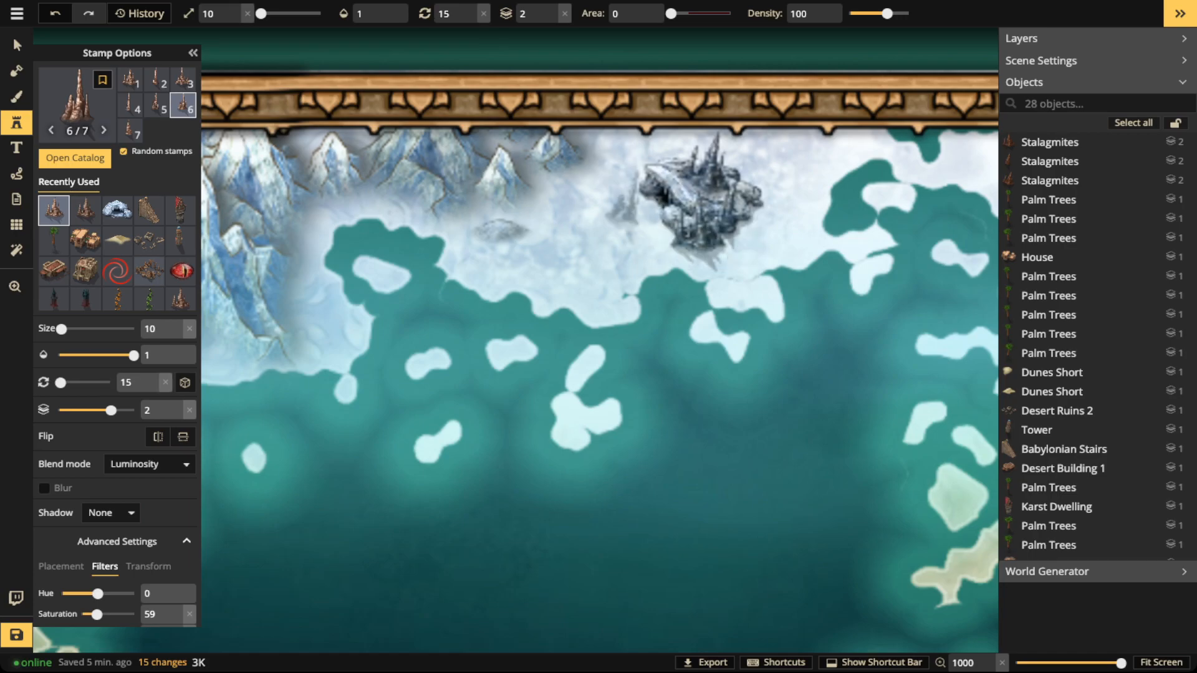
scroll(623, 199, "down", 2)
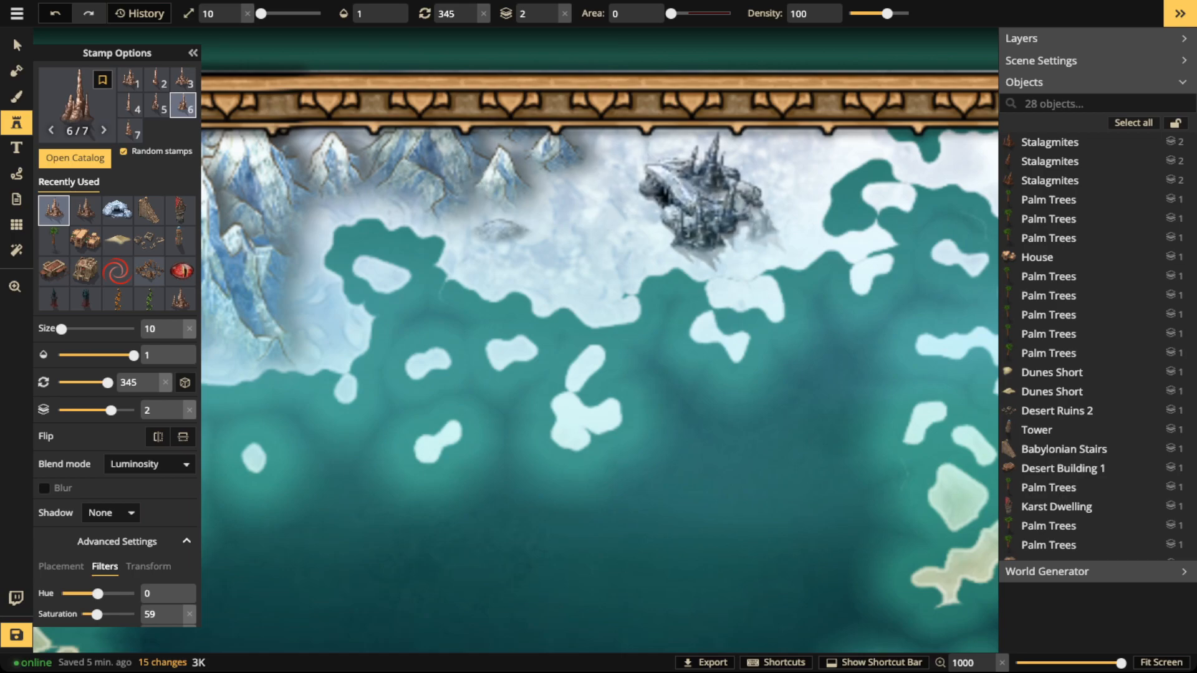
key("Left")
key("period")
key("period")
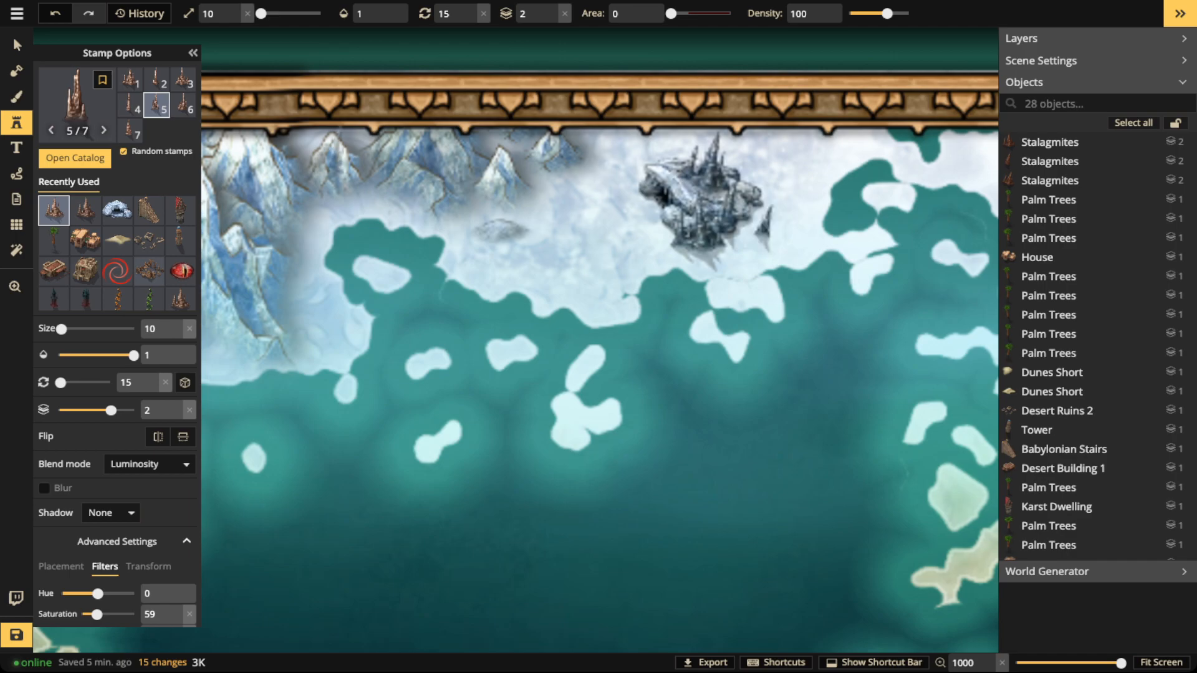
left_click(523, 259)
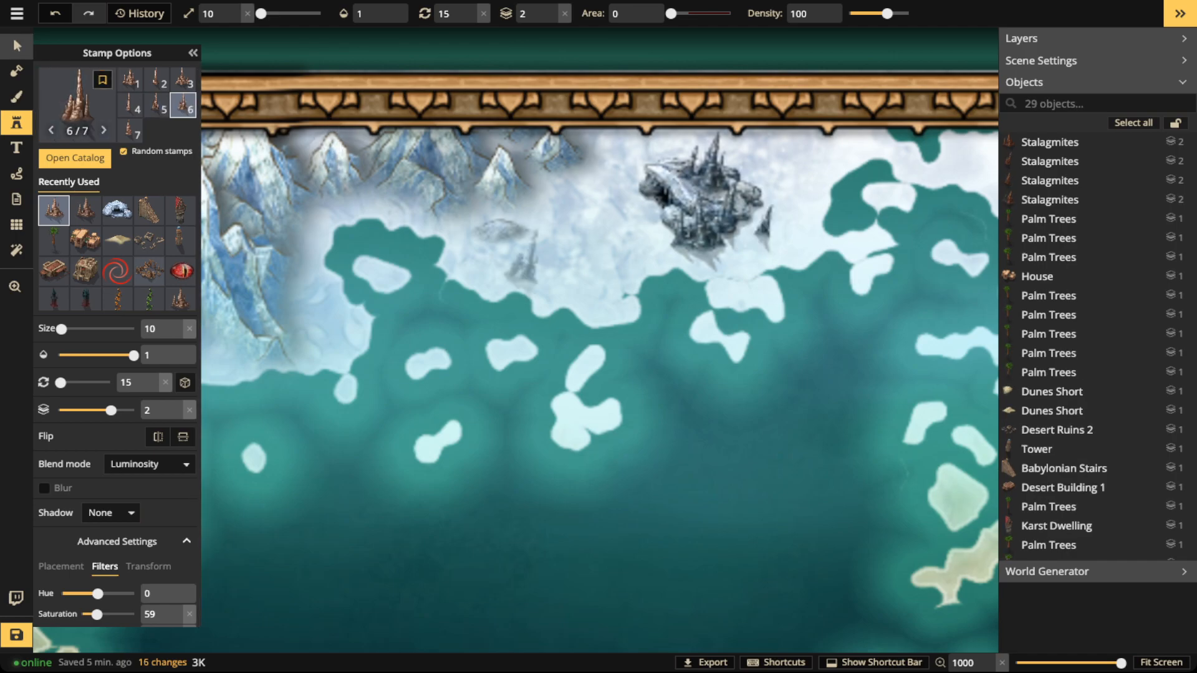
Step: Set the small southeastern stalagmite's saturation to 0, brightness to 191 and contrast to 77, and deselect it
left_click(17, 46)
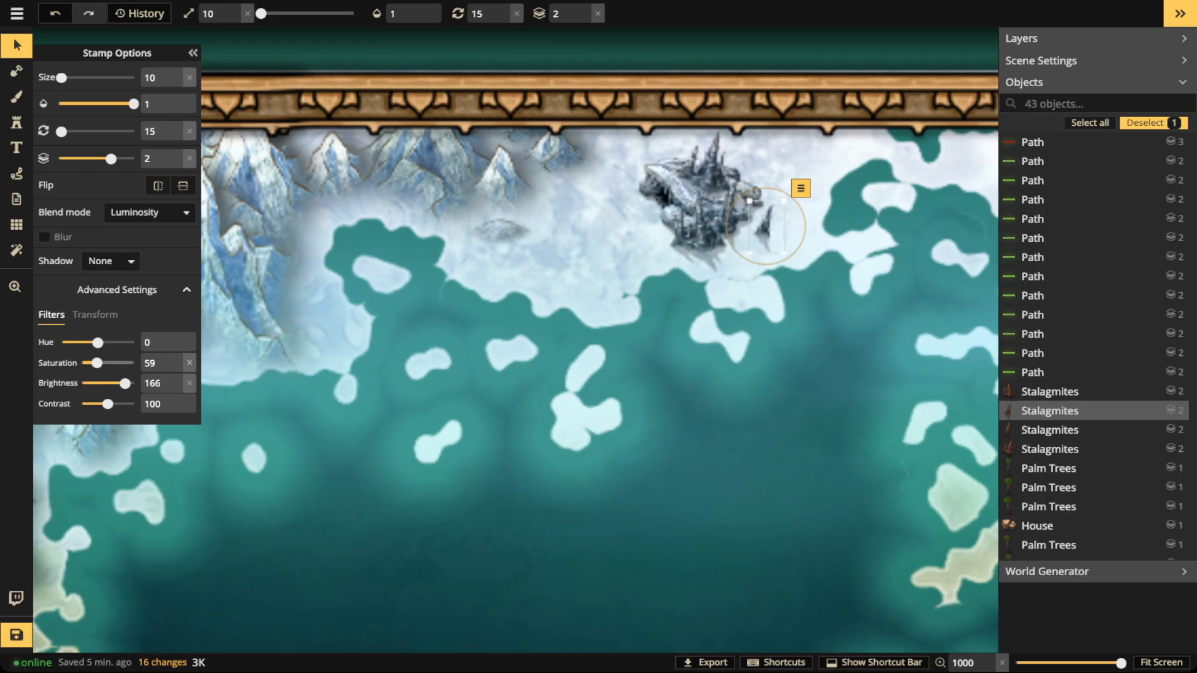
left_click_drag(125, 382, 81, 363)
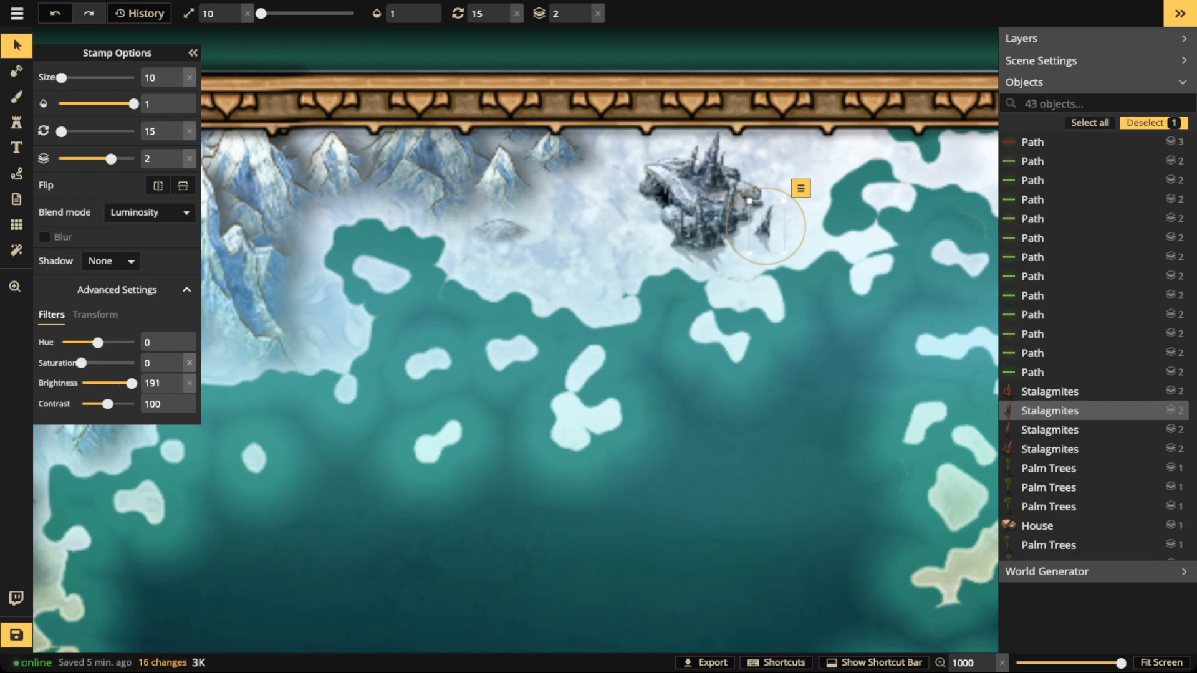
left_click_drag(108, 403, 102, 404)
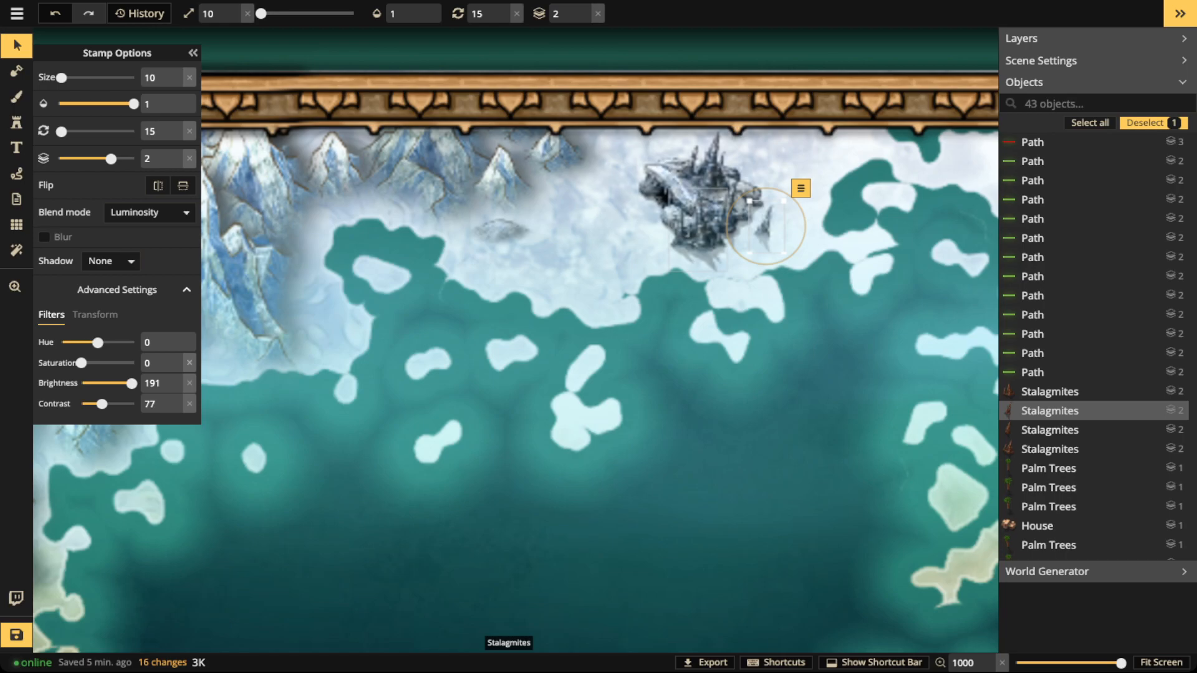
left_click(699, 228)
key("Escape")
Step: Select the first and last Stalagmites objects together, set saturation 0, brightness 200 and contrast 85, and deselect them
scroll(514, 355, "down", 4)
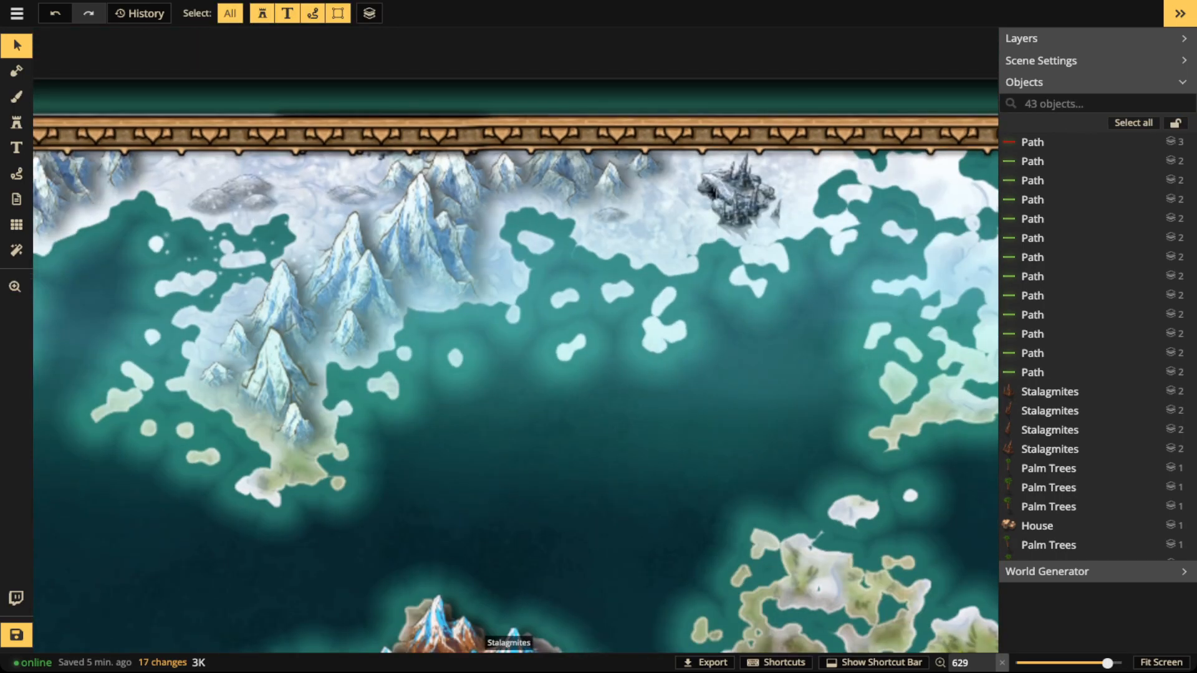
left_click(1049, 392)
left_click(1050, 449, "ctrl")
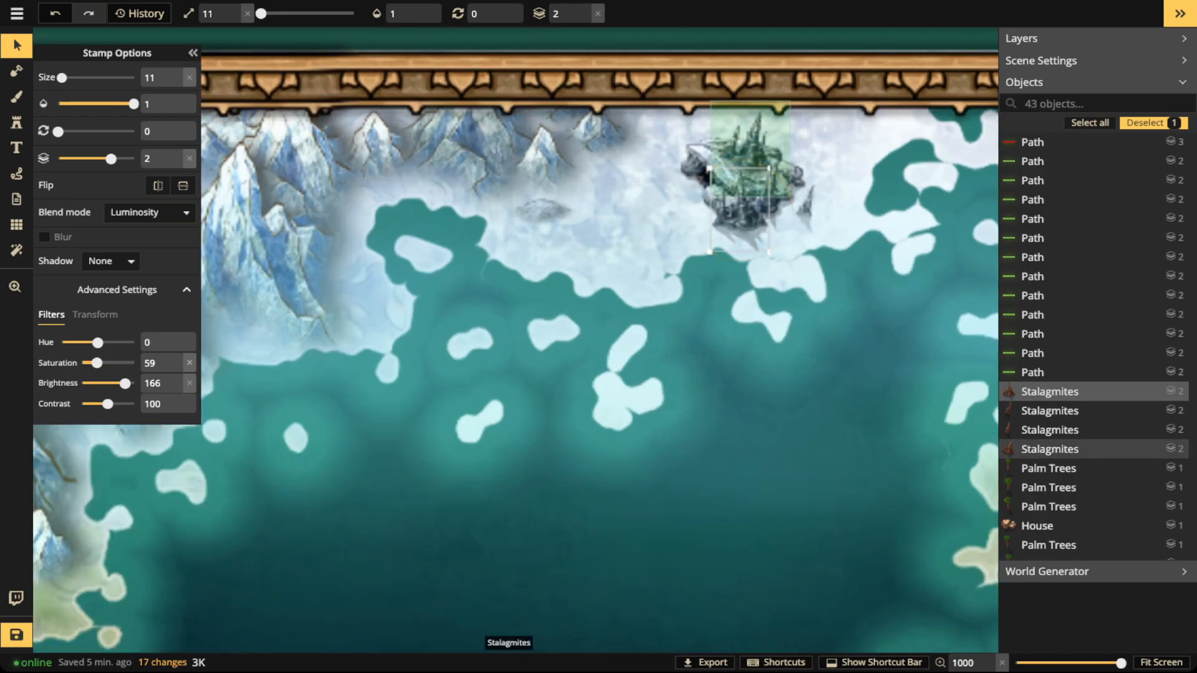
left_click_drag(97, 362, 104, 403)
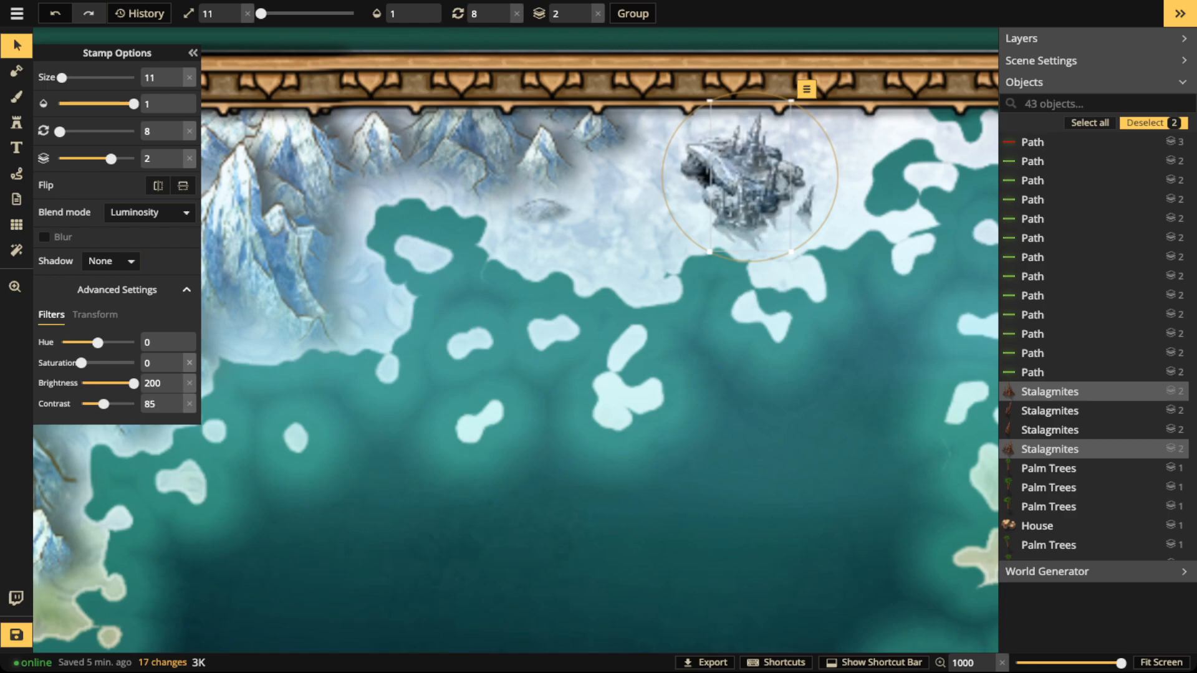
key("Escape")
Step: Examine the stalagmite-covered ice cave in its snowy surroundings and survey the northern coast and mountains to the west
scroll(515, 341, "down", 3)
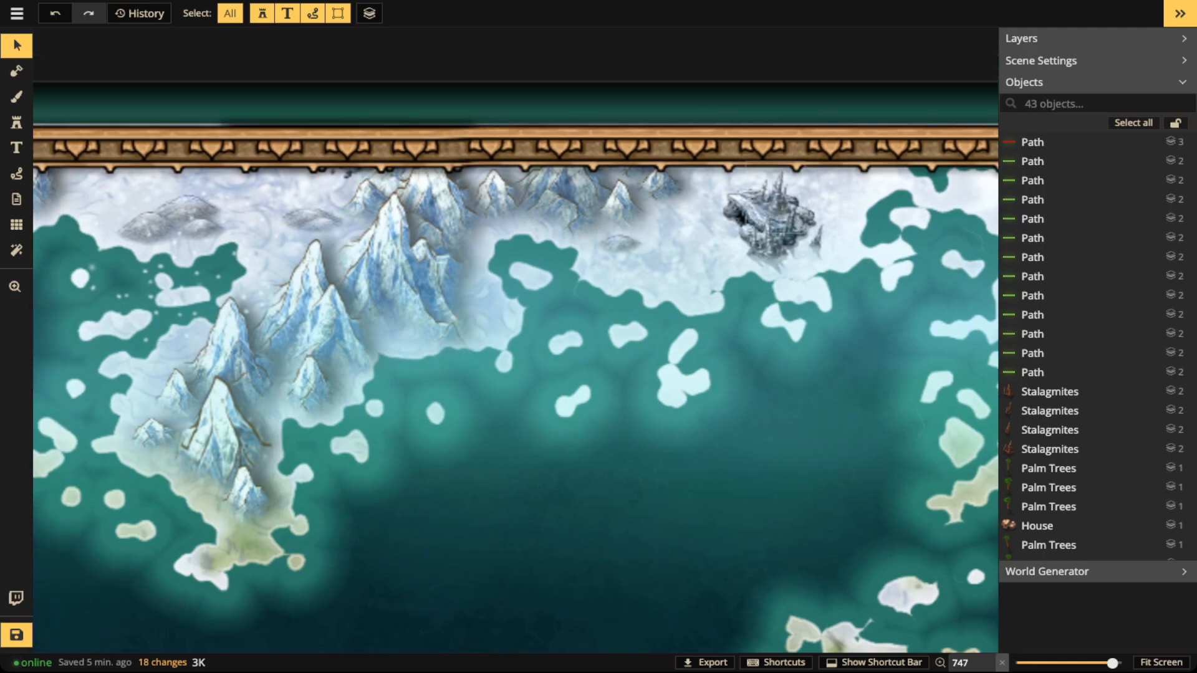
scroll(773, 268, "down", 2)
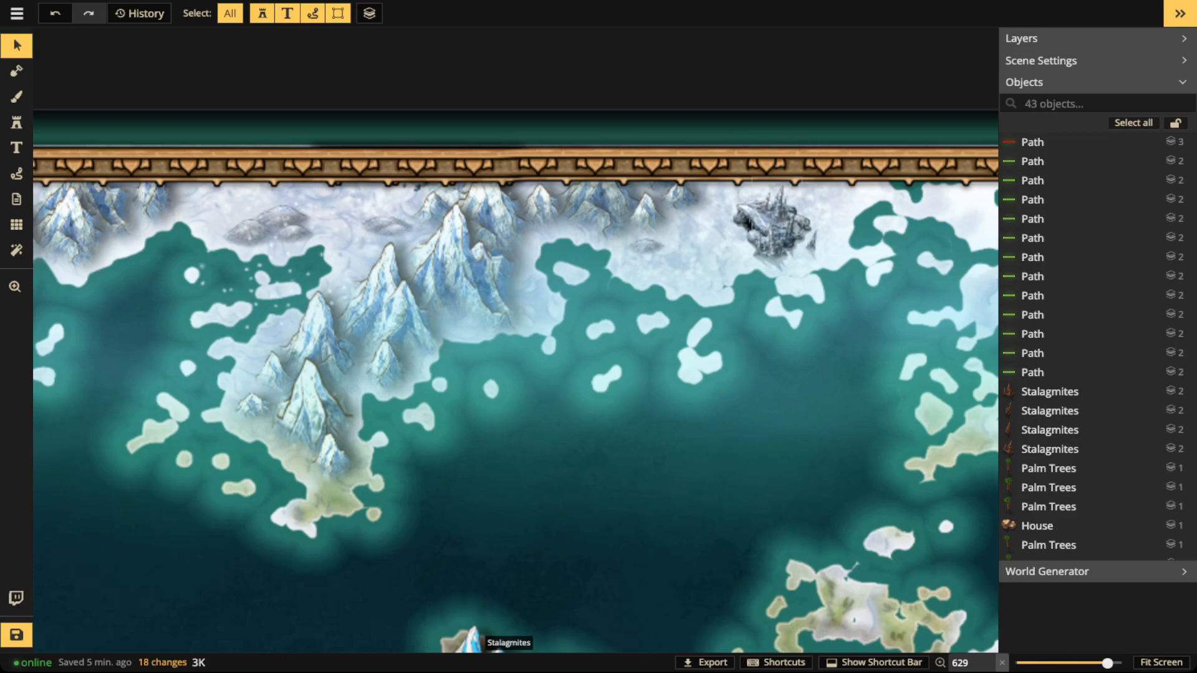
scroll(337, 268, "up", 2)
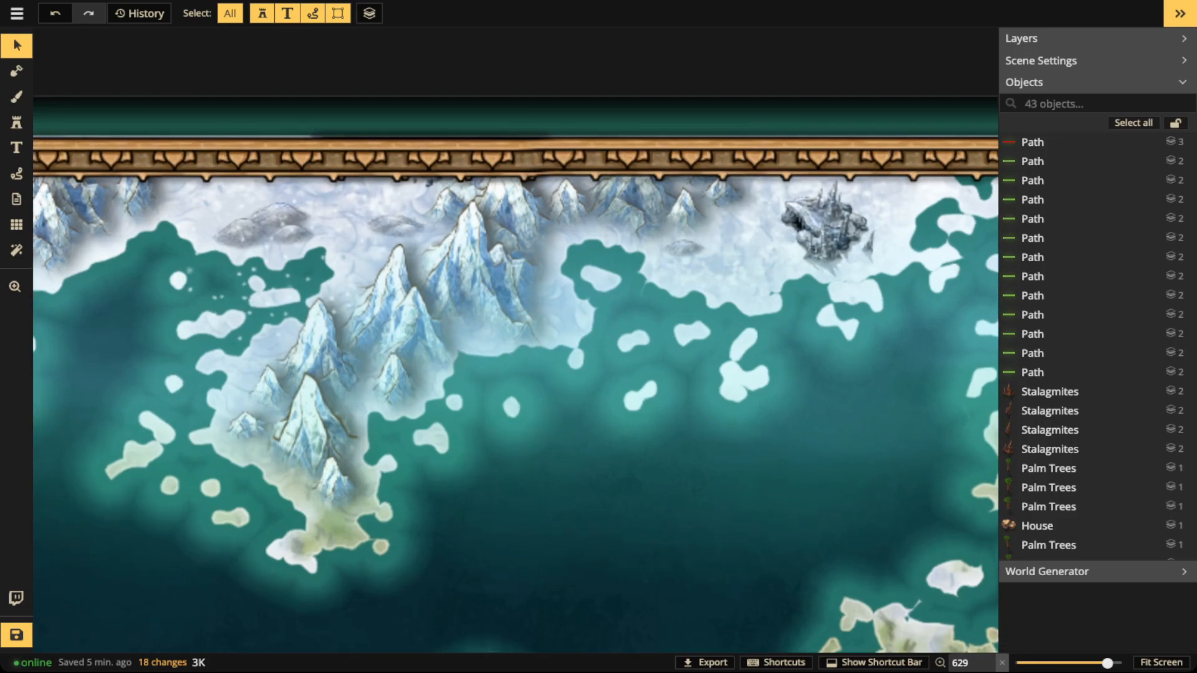
scroll(515, 389, "left", 5)
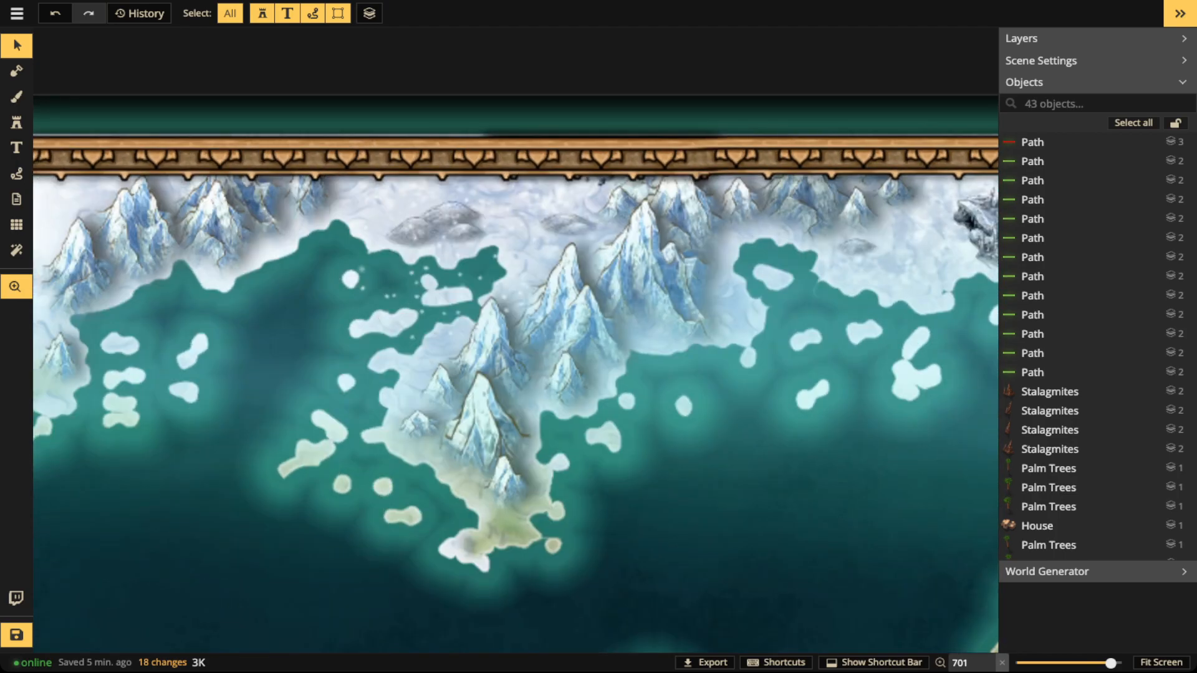
scroll(514, 374, "left", 5)
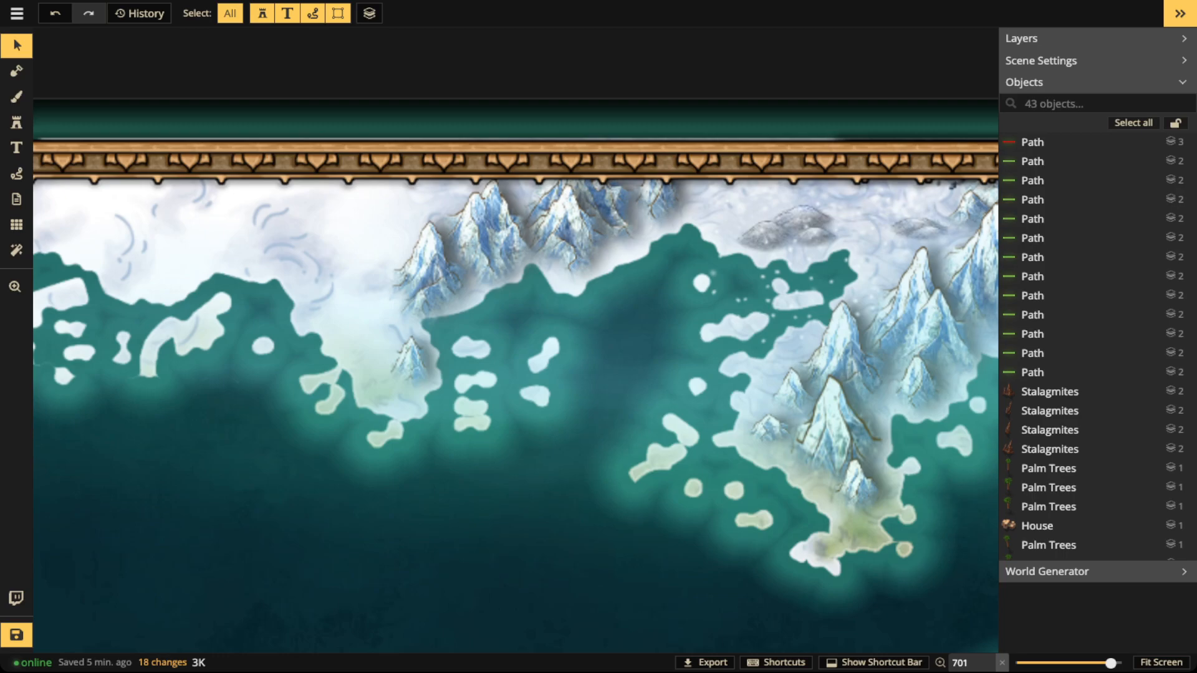
scroll(515, 374, "down", 1)
scroll(515, 374, "up", 5)
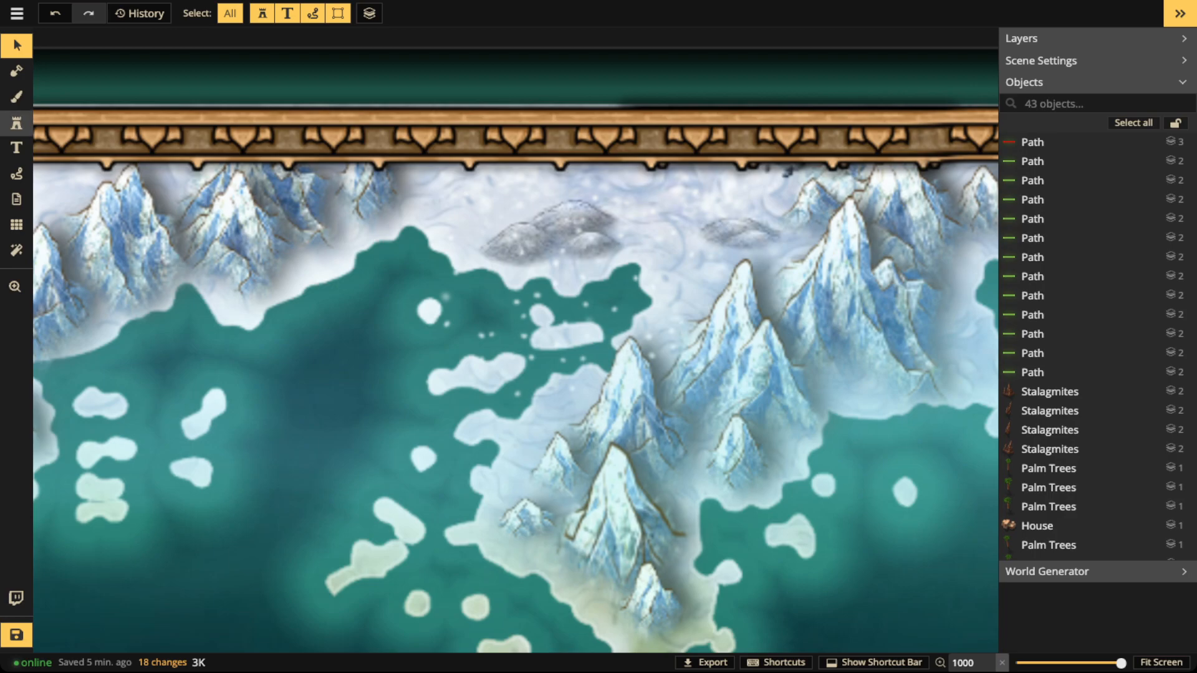
Step: Clear the stamp search, show only the Viking Settlement pack, and place the first Snowy Viking Huts variant at size 11 between the two grey hills
left_click(16, 123)
left_click(16, 123)
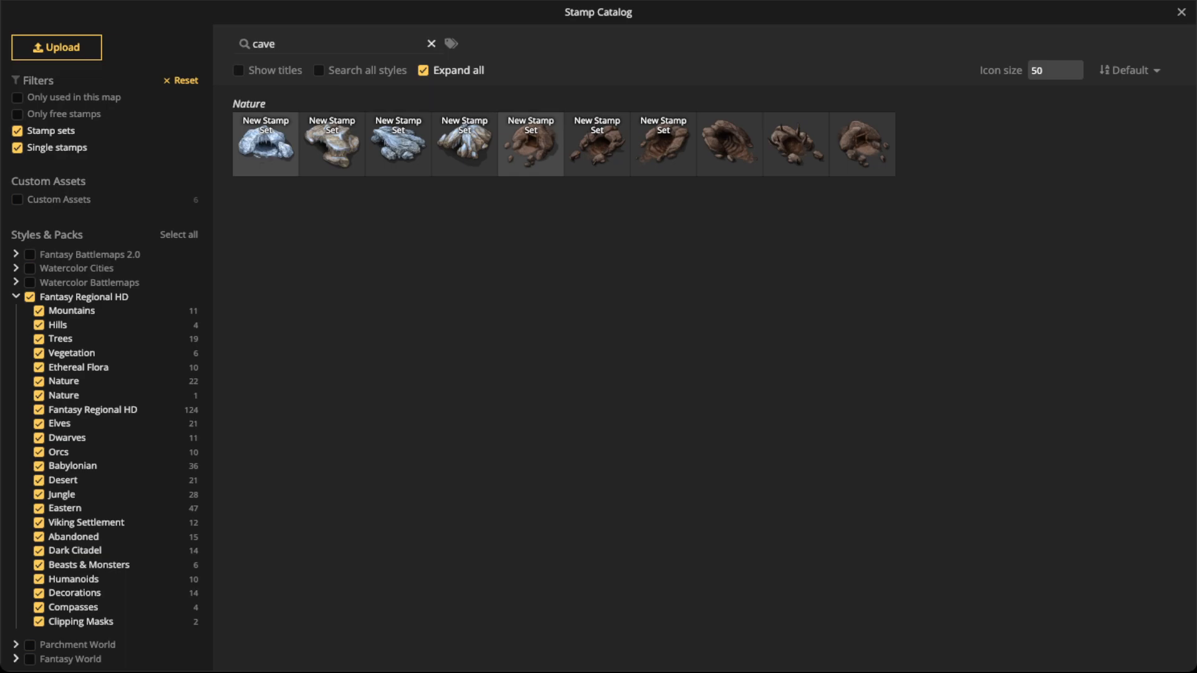
key("BackSpace")
key("BackSpace")
key("BackSpace")
key("BackSpace")
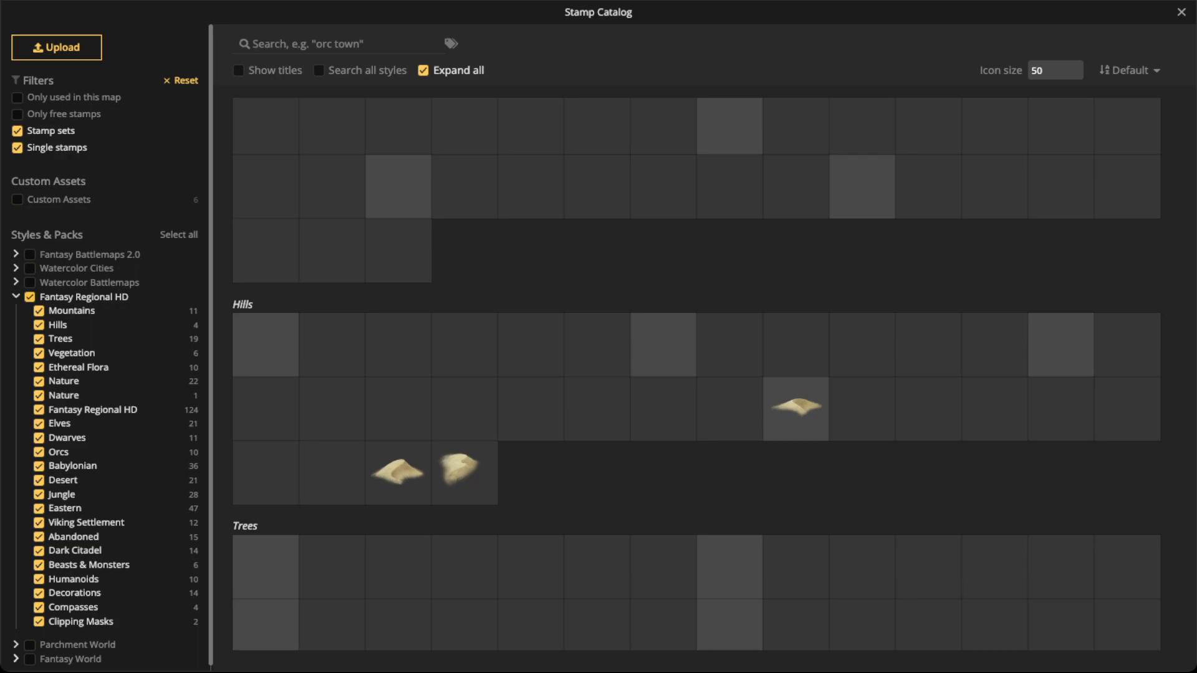
left_click(39, 522)
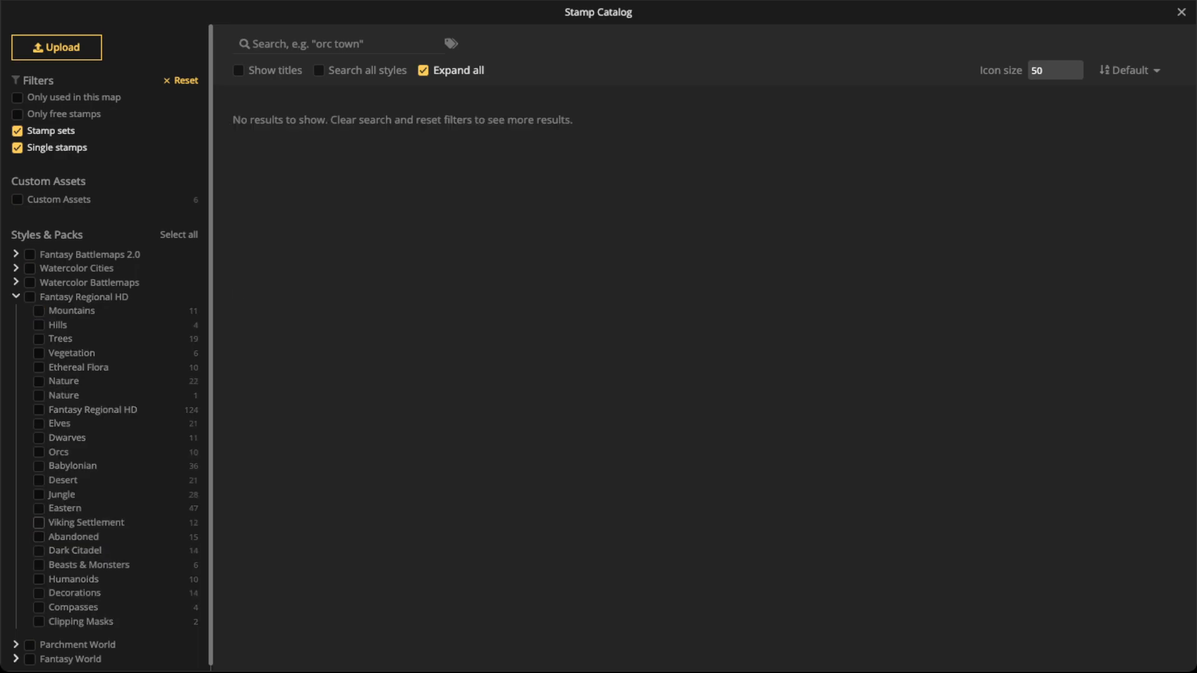
left_click(39, 522)
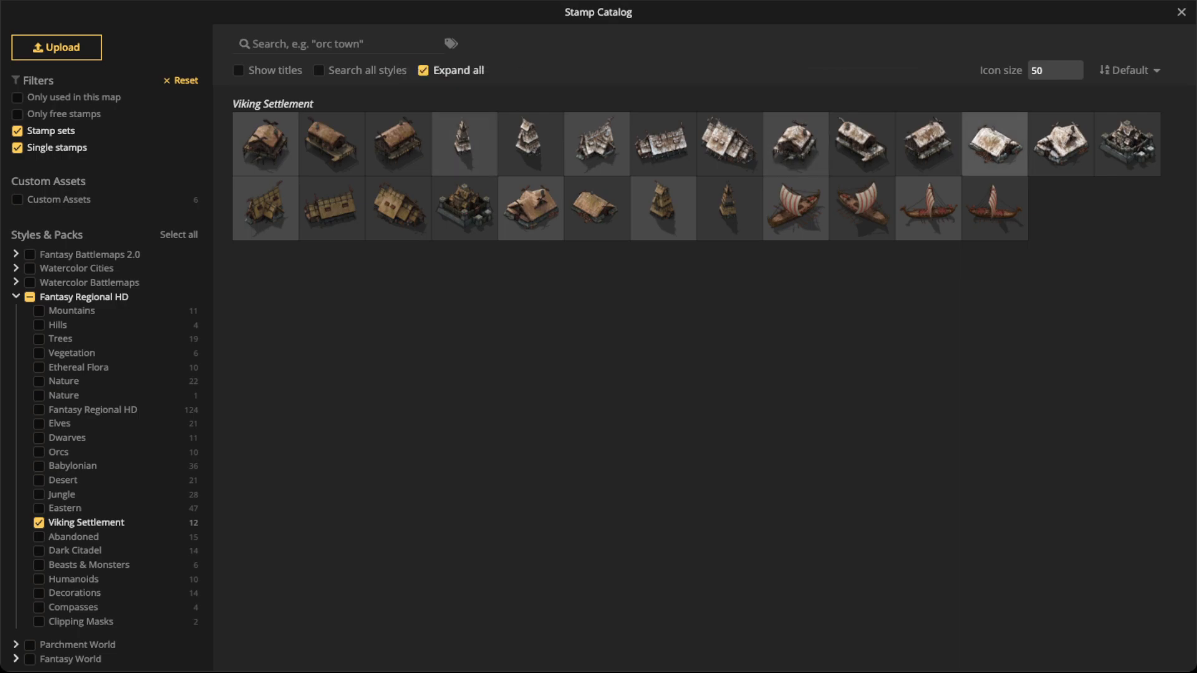
left_click(994, 143)
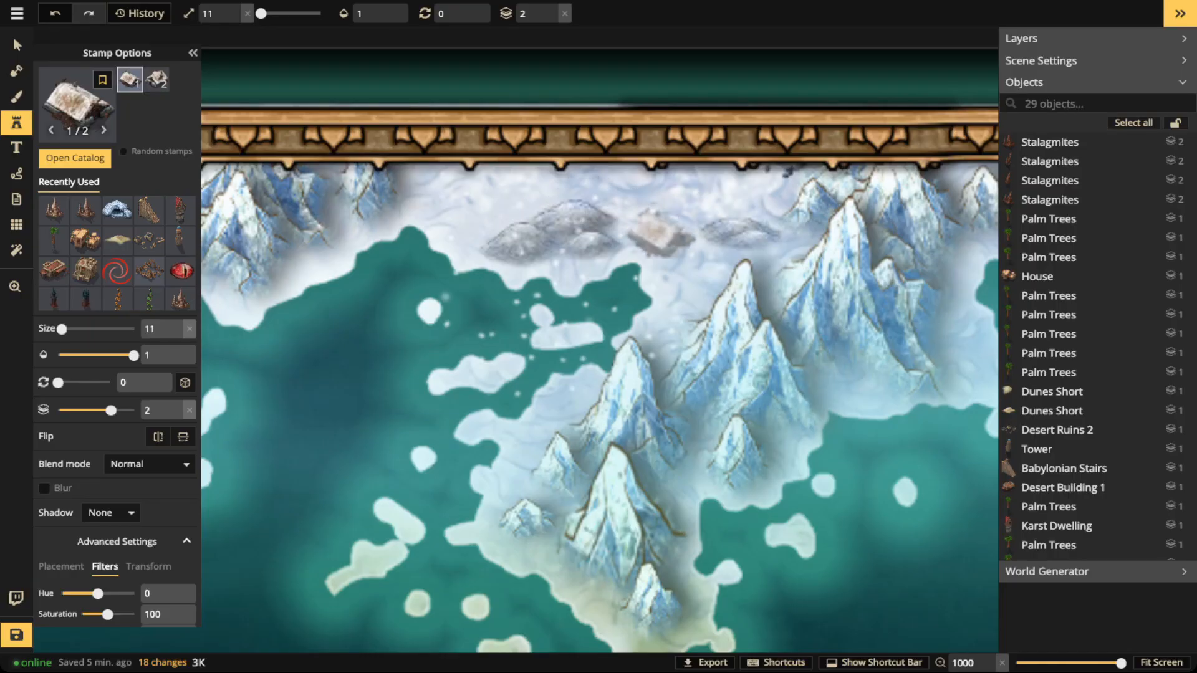
left_click(661, 236)
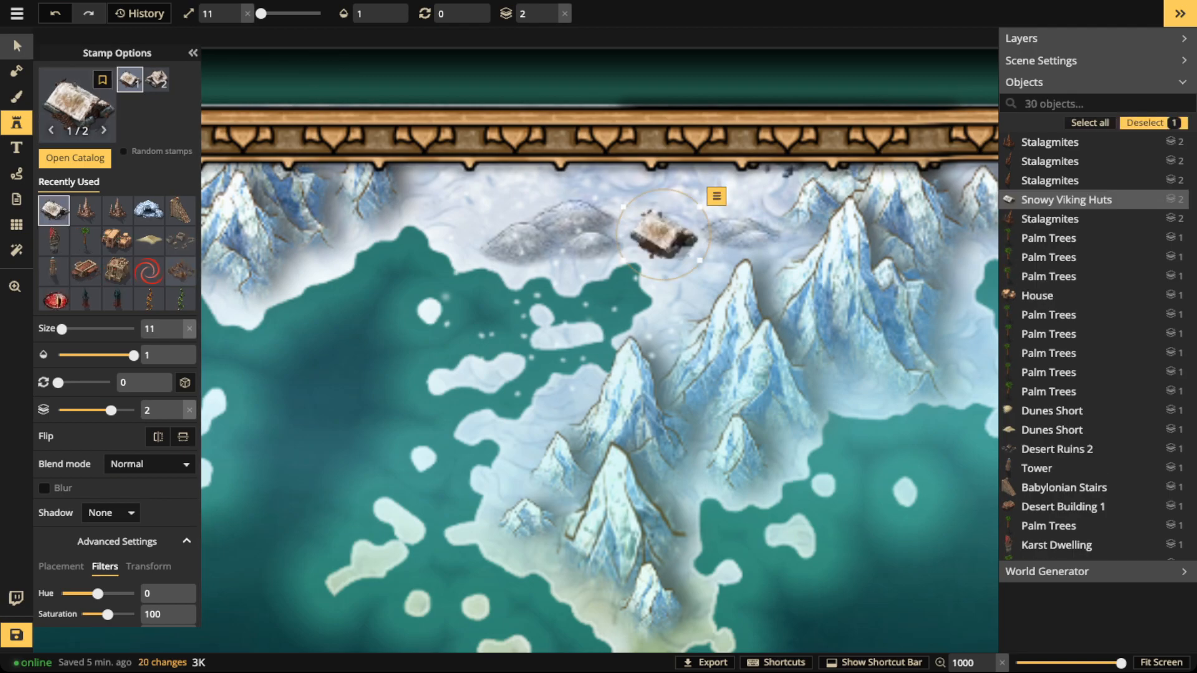
Step: Set the snowy Viking hut's blend mode to Luminosity, brightness to 118 and contrast to 82
left_click(17, 45)
left_click(95, 314)
left_click(52, 314)
left_click(150, 212)
scroll(112, 405, "down", 3)
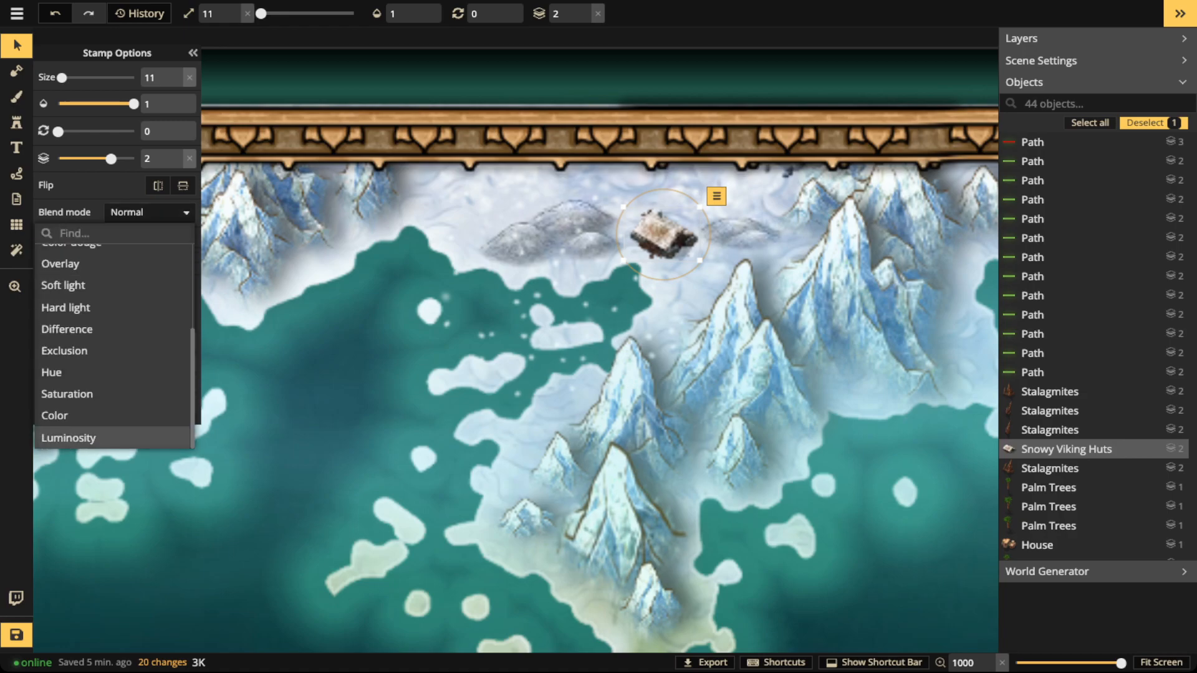
left_click(68, 437)
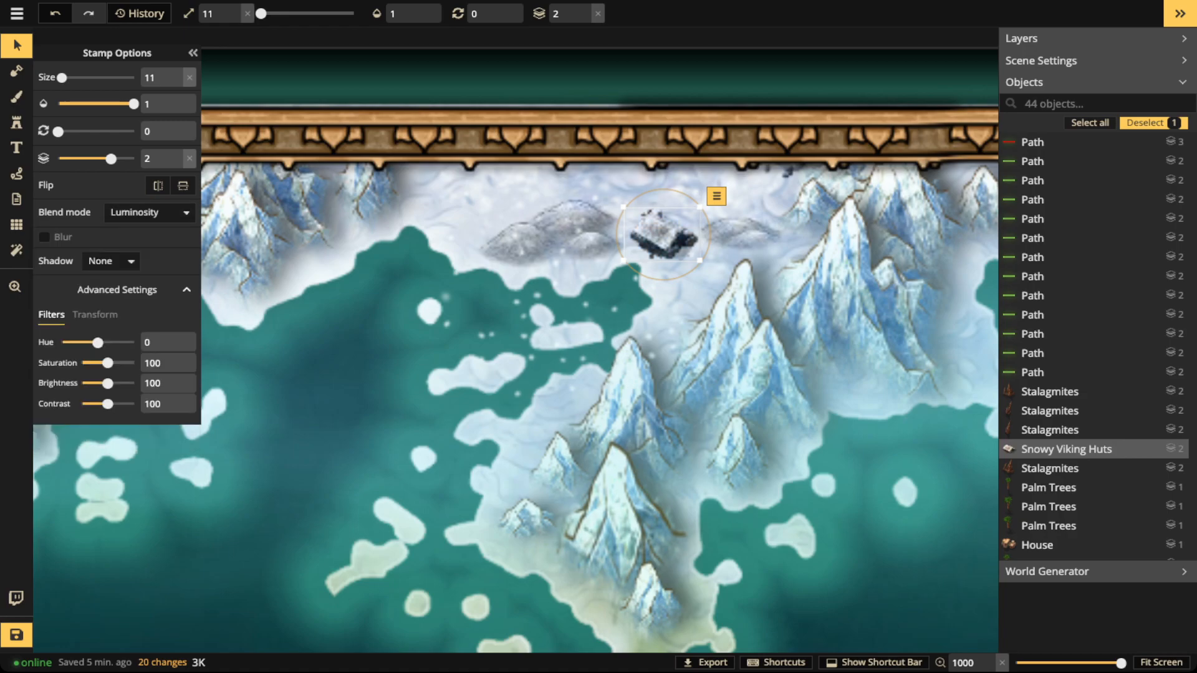
left_click_drag(107, 382, 103, 404)
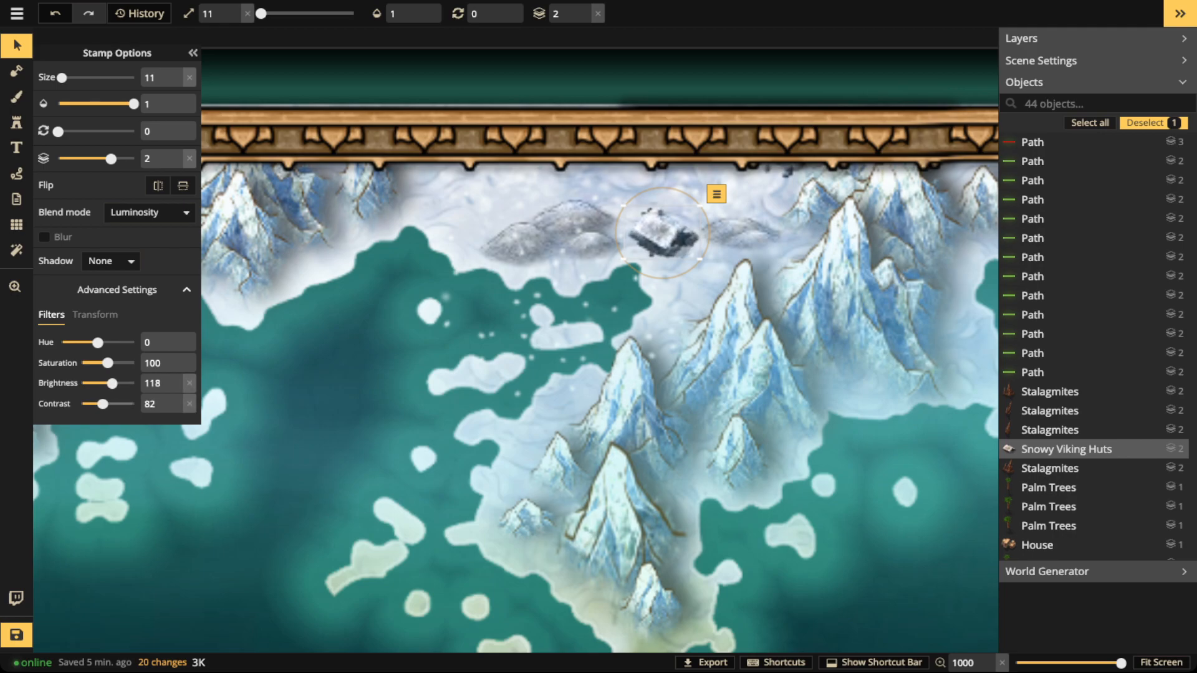
Step: Nudge the Viking hut slightly up and to the west, and deselect it
key("Left")
key("Up")
key("Left")
key("Up")
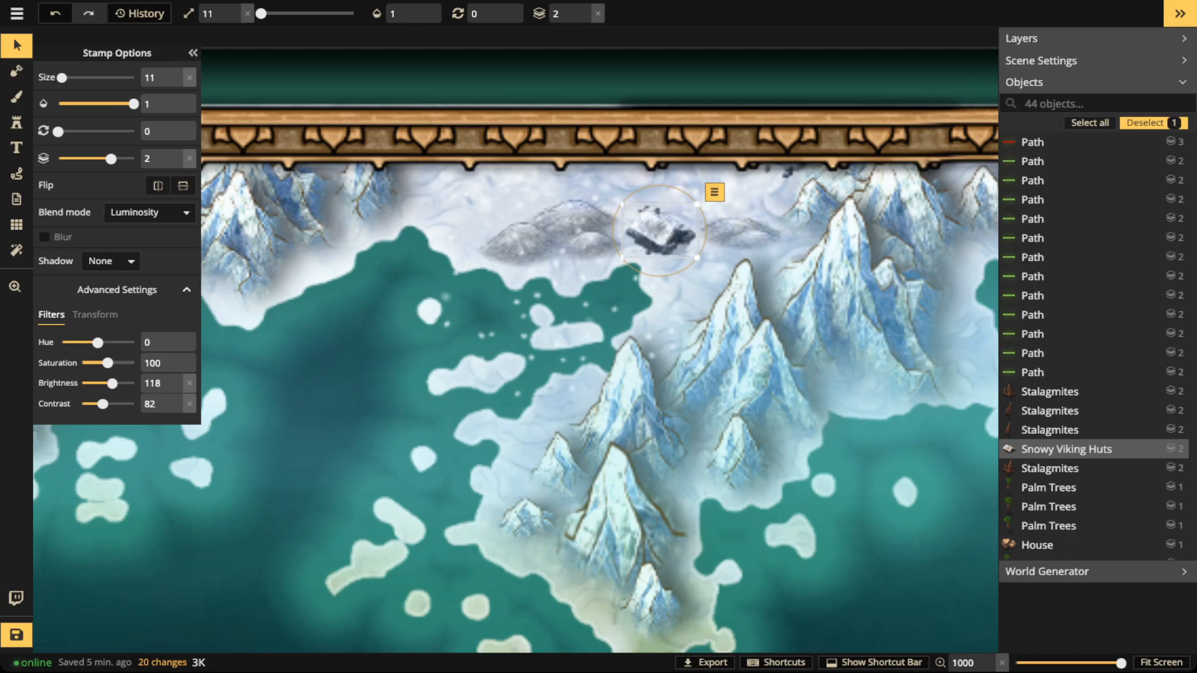
key("Escape")
scroll(515, 371, "down", 5)
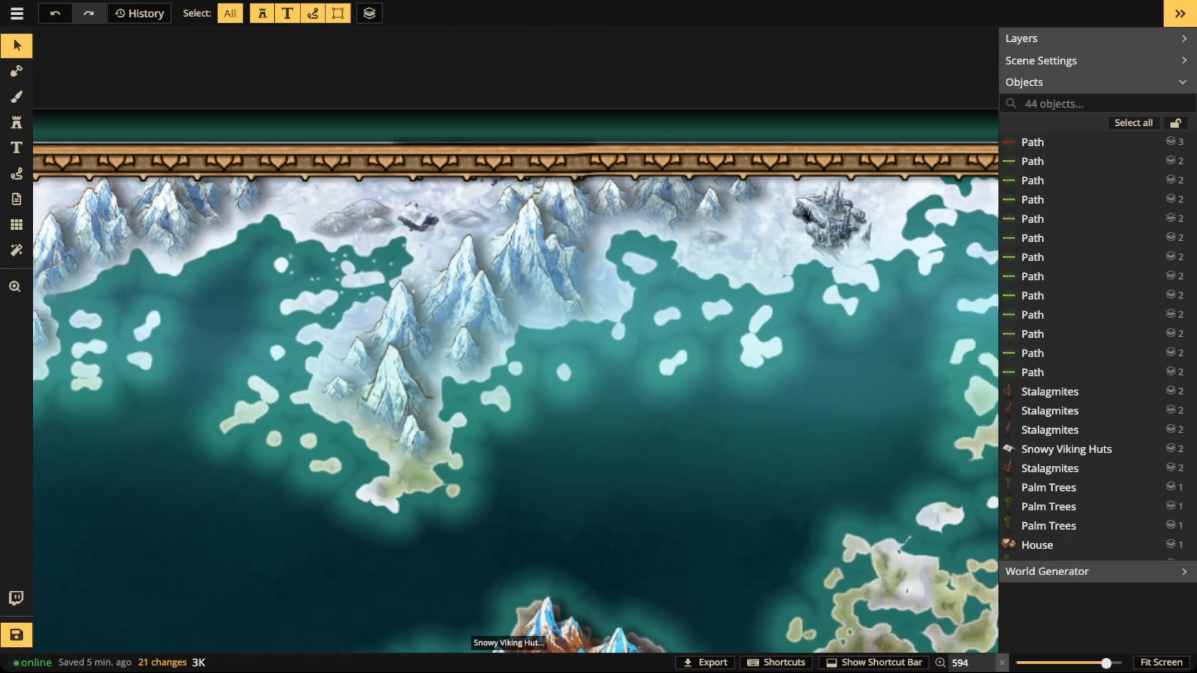
Step: Reduce the Viking hut to size 10, move it west onto the upper edge of the stalagmite-like grey hills, and deselect it
left_click(417, 215)
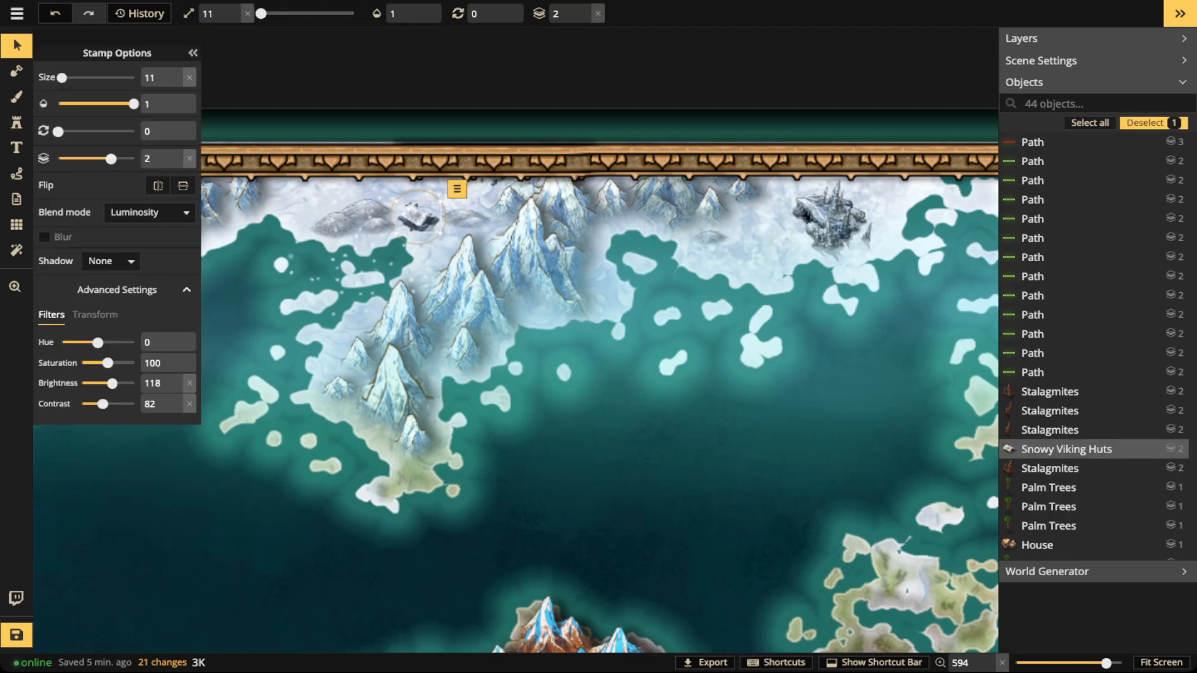
scroll(418, 215, "up", 4)
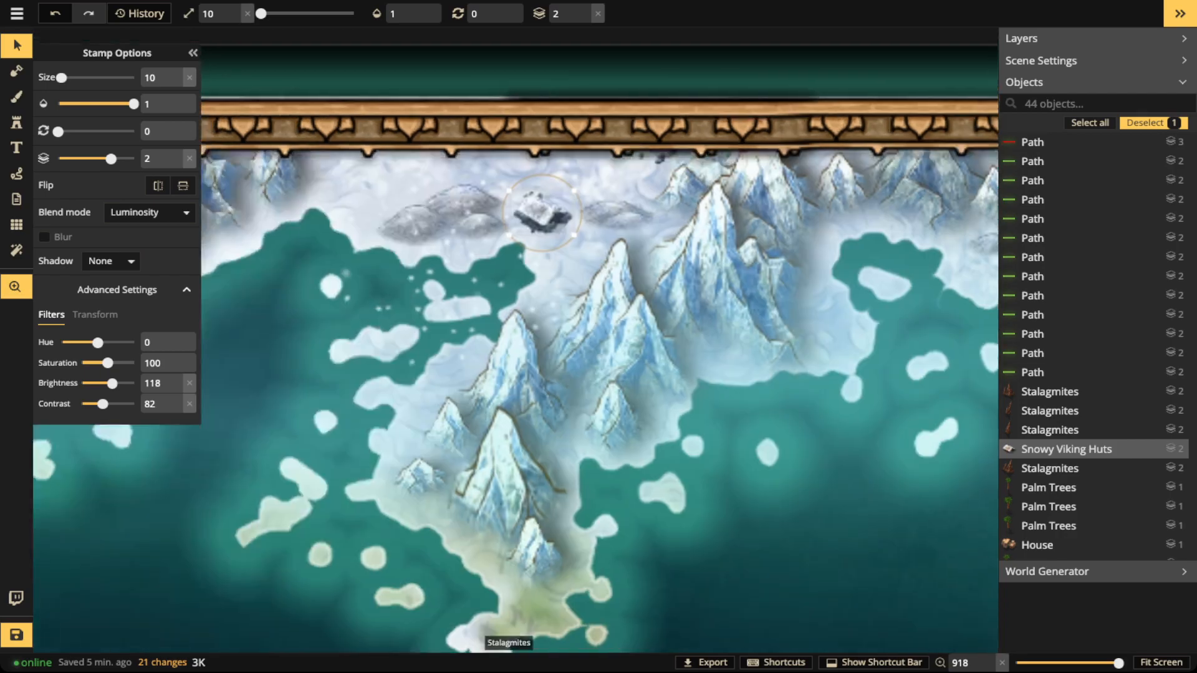
left_click_drag(542, 212, 461, 190)
key("Escape")
scroll(514, 349, "down", 2)
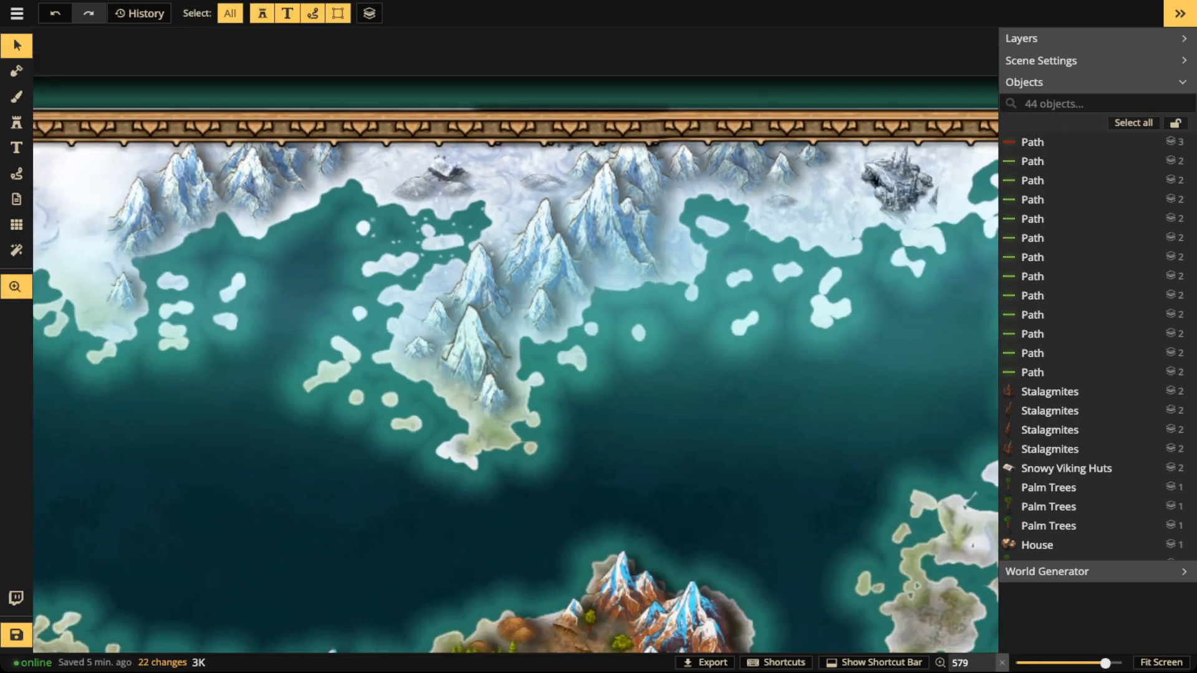
Step: Place the second Snowy Viking Huts variant at size 10 just above the smaller eastern grey hill
scroll(535, 112, "up", 3)
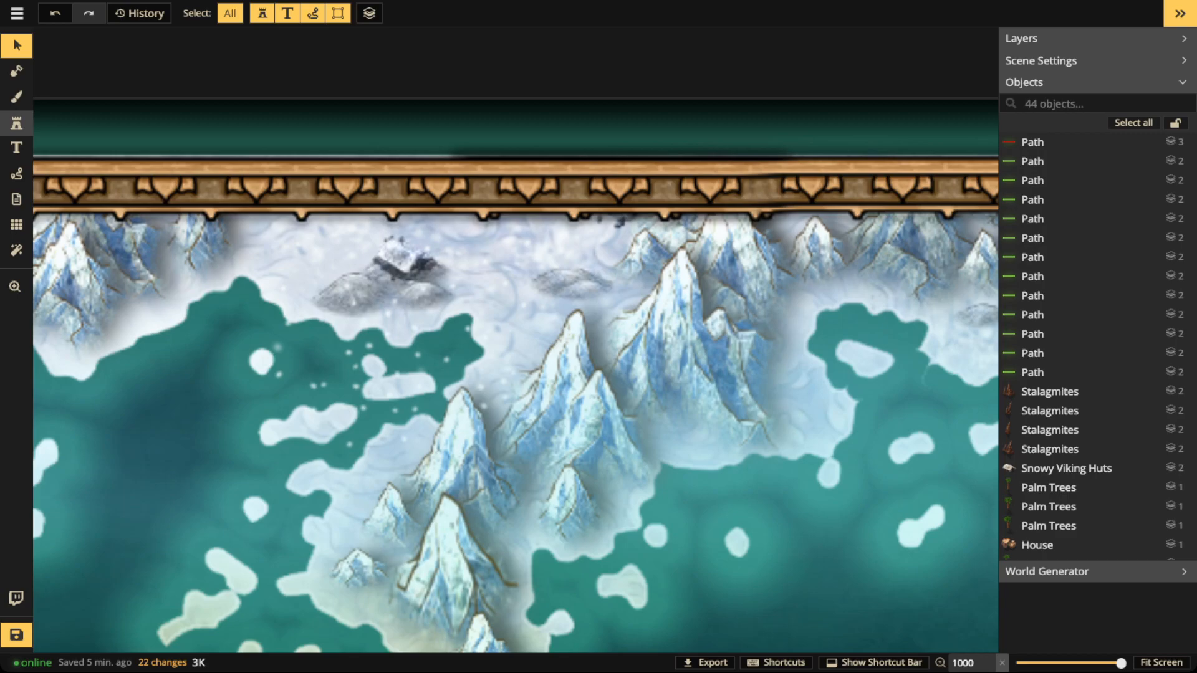
left_click(16, 122)
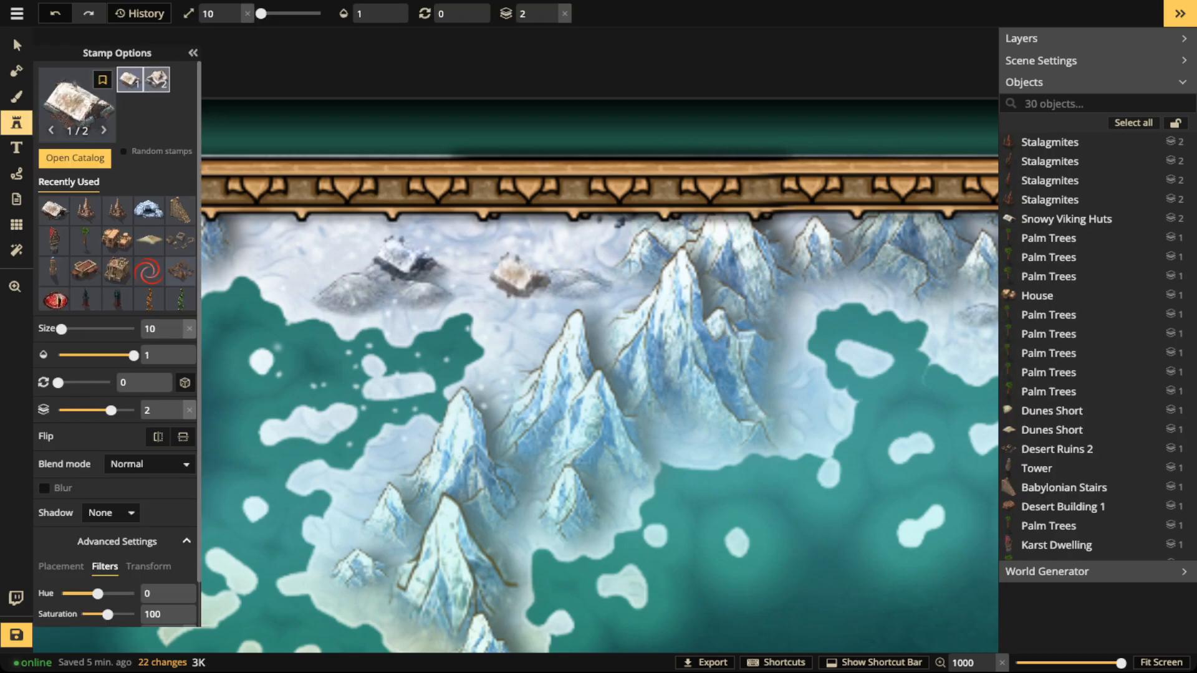
left_click(156, 79)
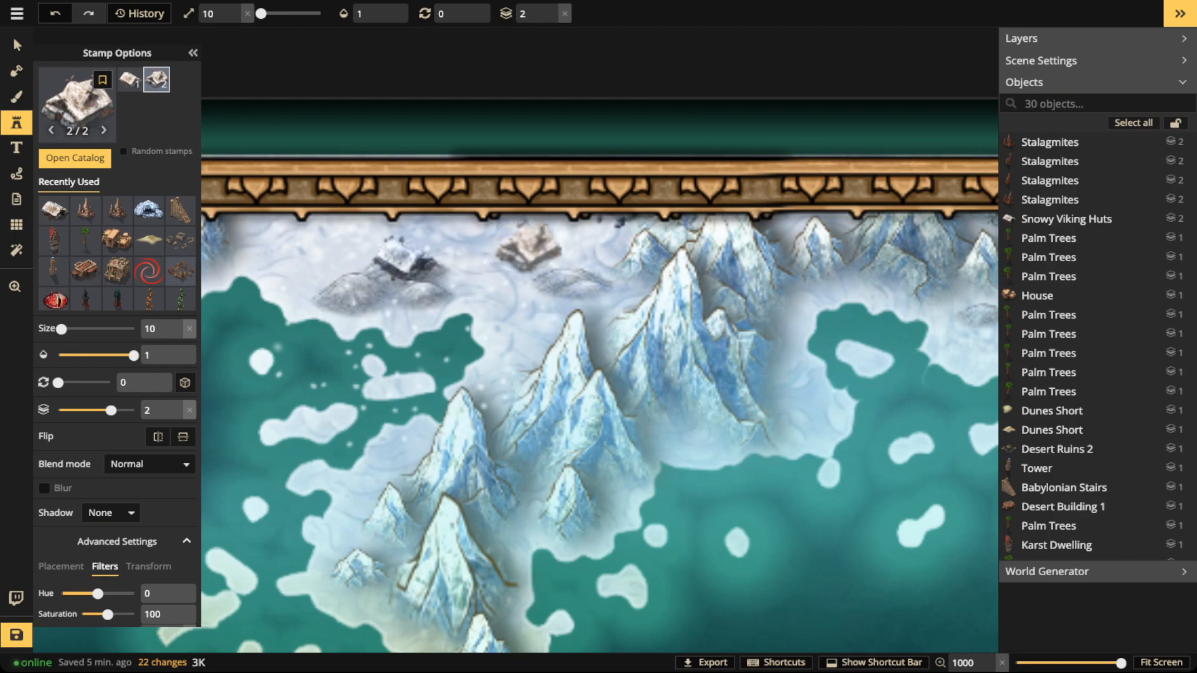
left_click(528, 248)
Step: Set the second Viking hut's blend mode to Luminosity and contrast to 79, and deselect it
left_click(15, 43)
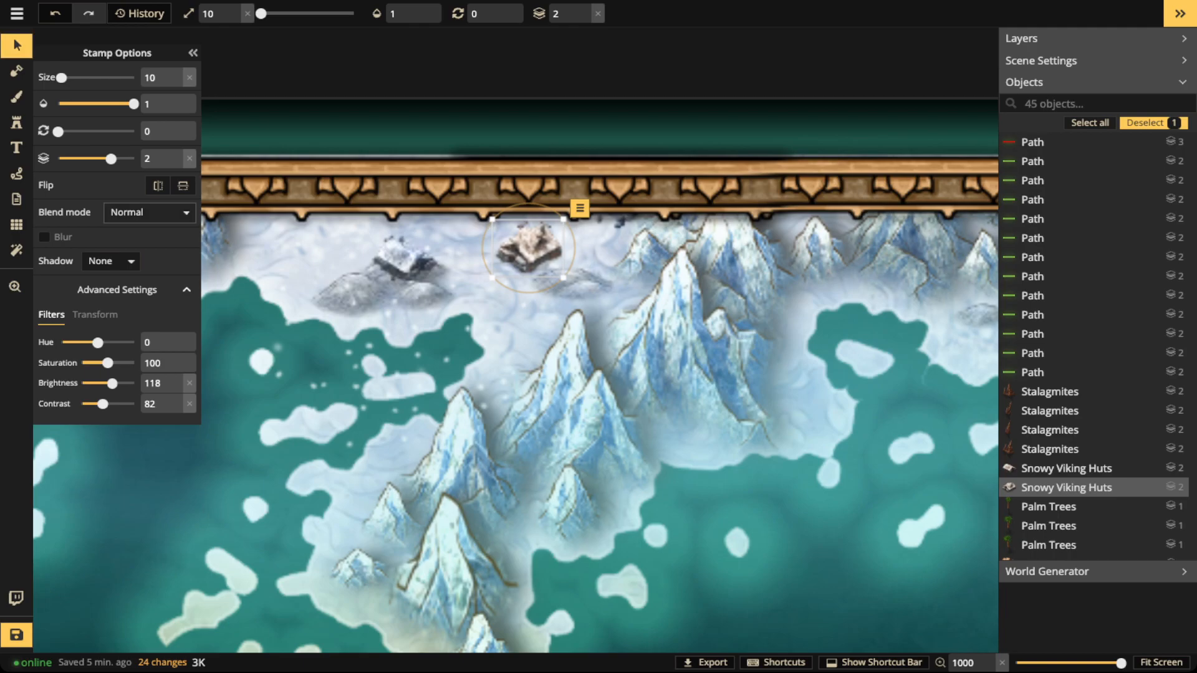
left_click(150, 212)
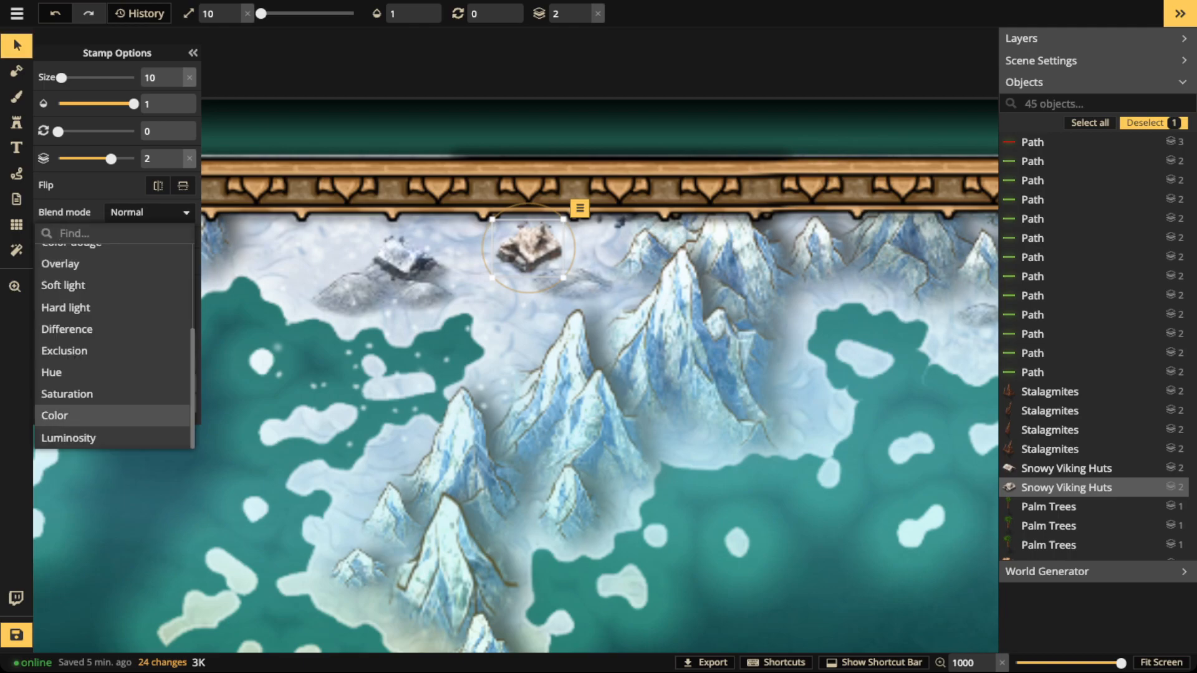
left_click(68, 437)
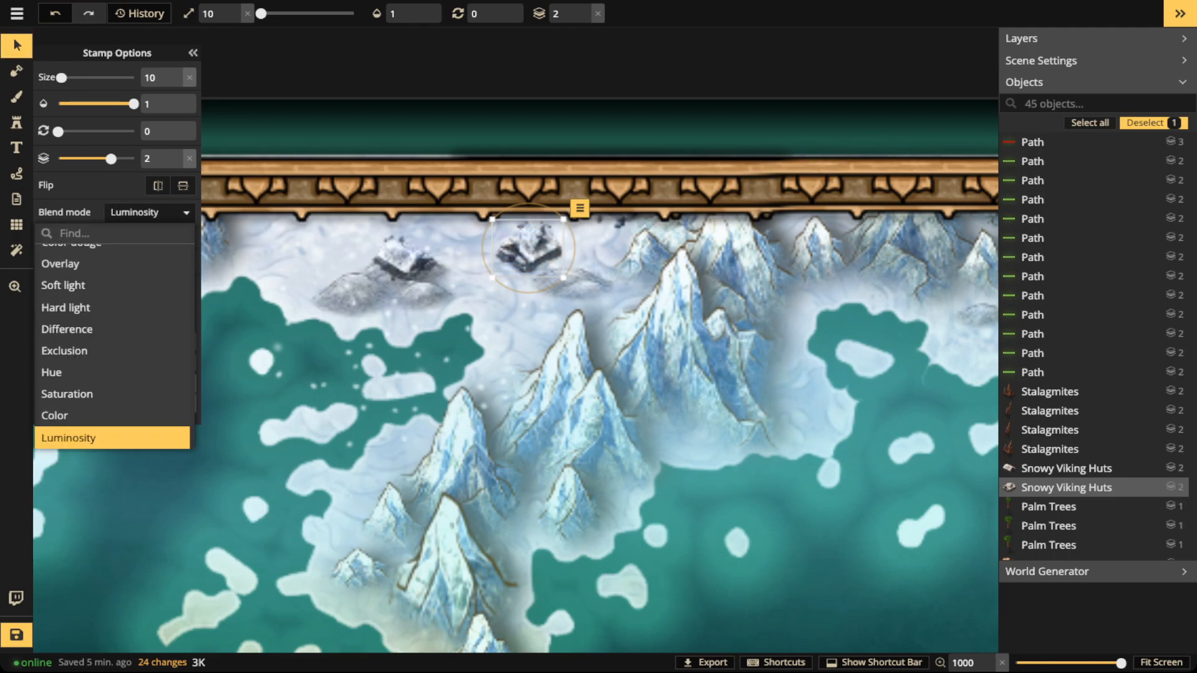
scroll(374, 280, "down", 2)
scroll(496, 253, "down", 3)
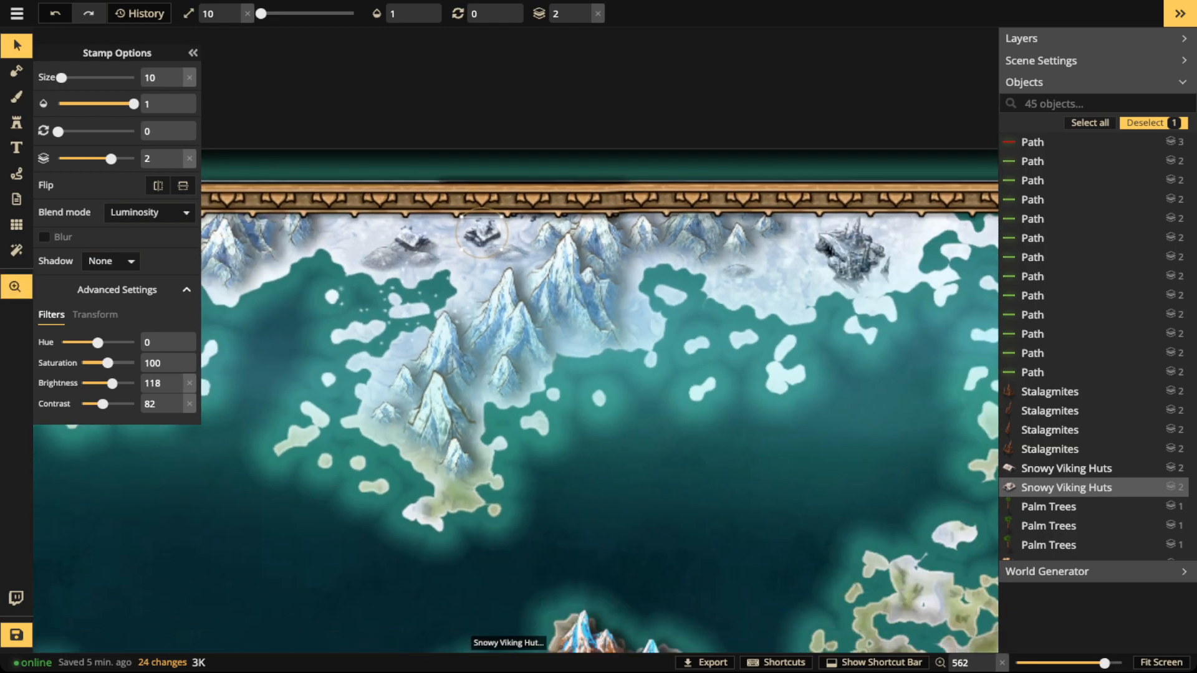
left_click_drag(103, 404, 101, 403)
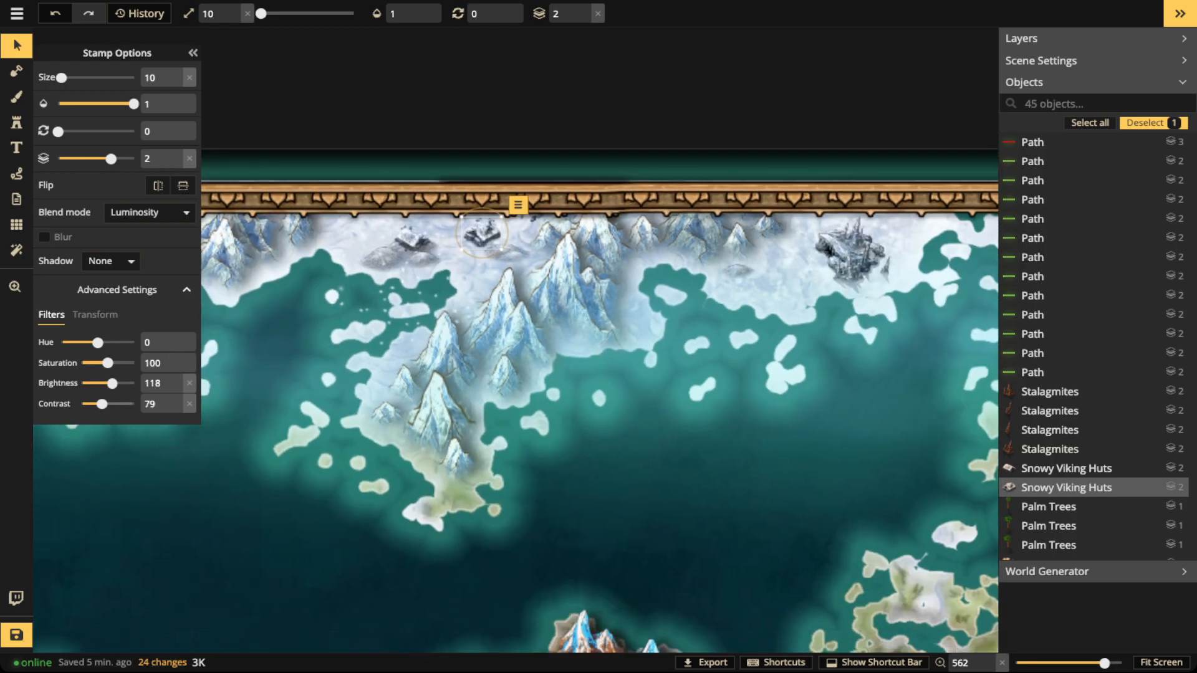
key("Escape")
scroll(482, 234, "down", 4)
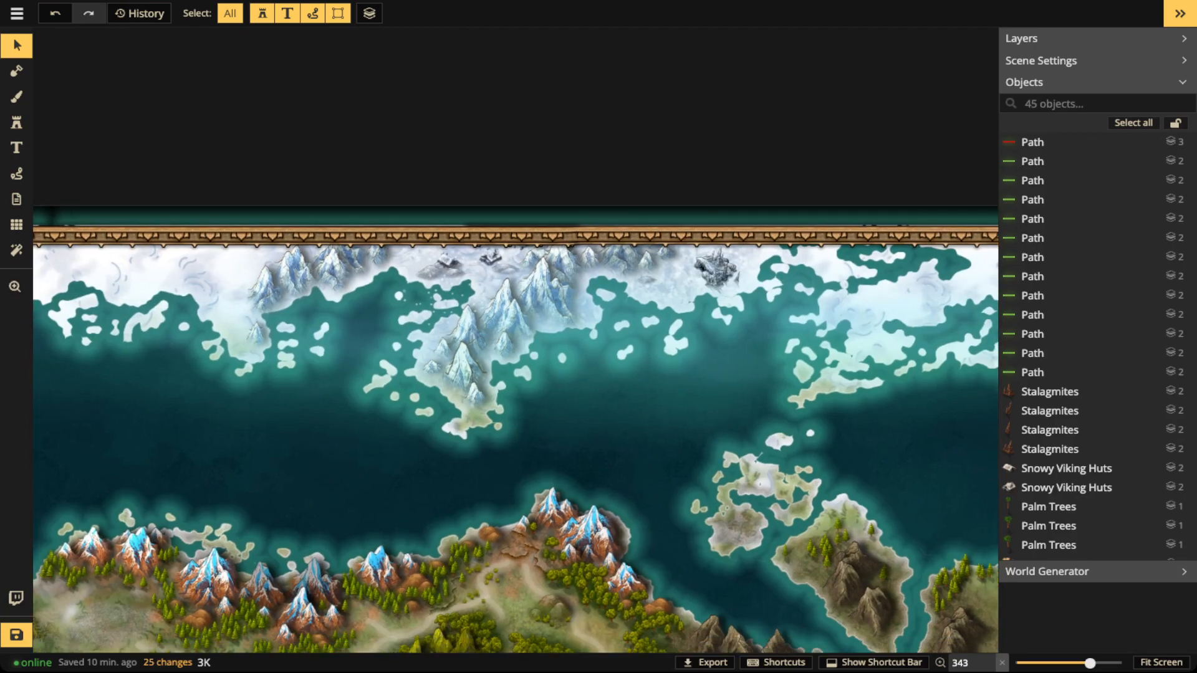
Step: Search all Fantasy Regional HD stamps for "tree" and place the fourth Maple Trees variant at size 10 between the two Viking huts
scroll(480, 271, "up", 8)
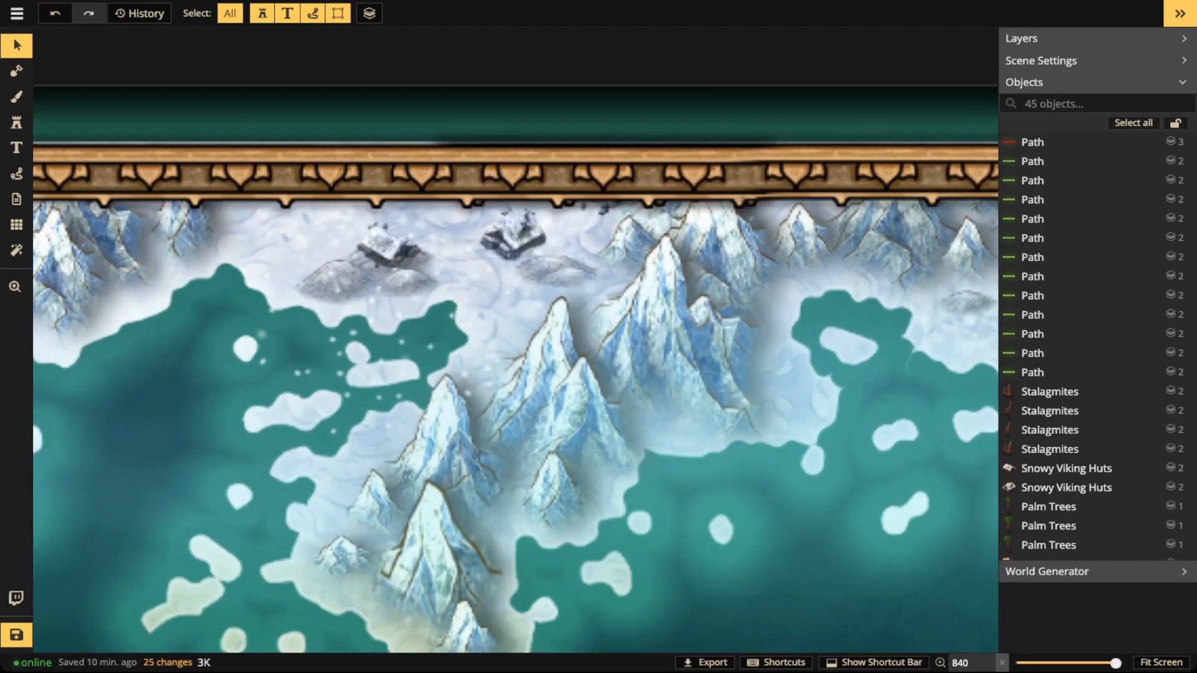
scroll(480, 271, "up", 2)
left_click(16, 122)
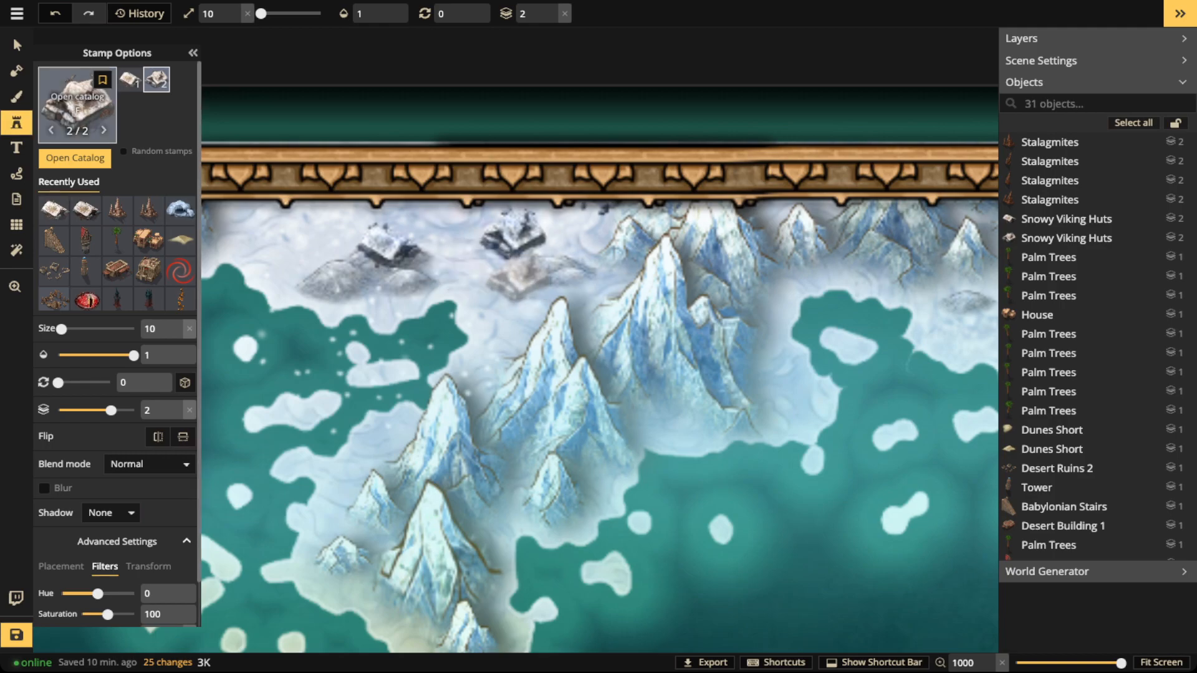
key("f")
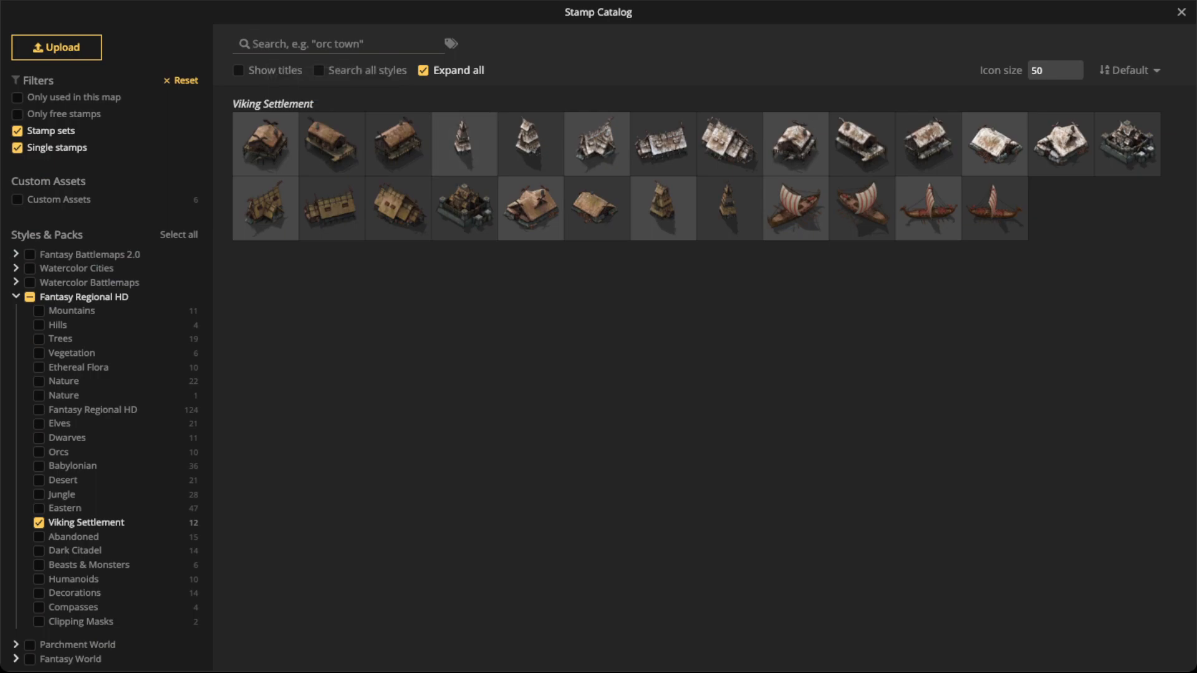
type("tree")
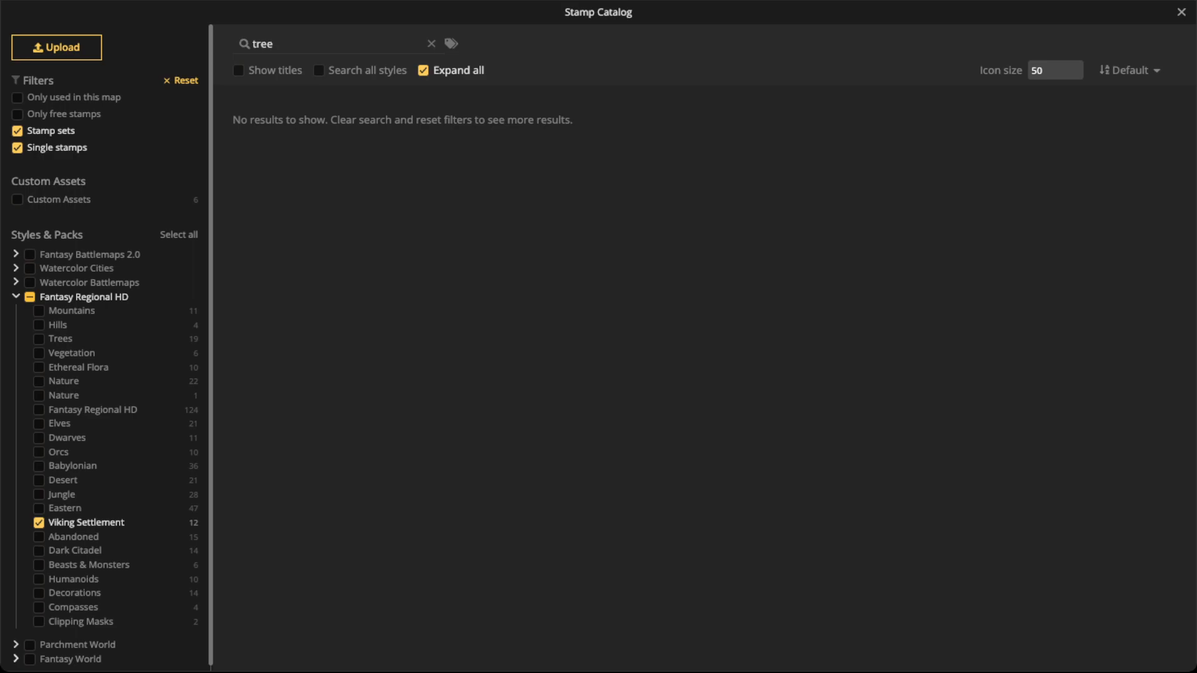
left_click(29, 296)
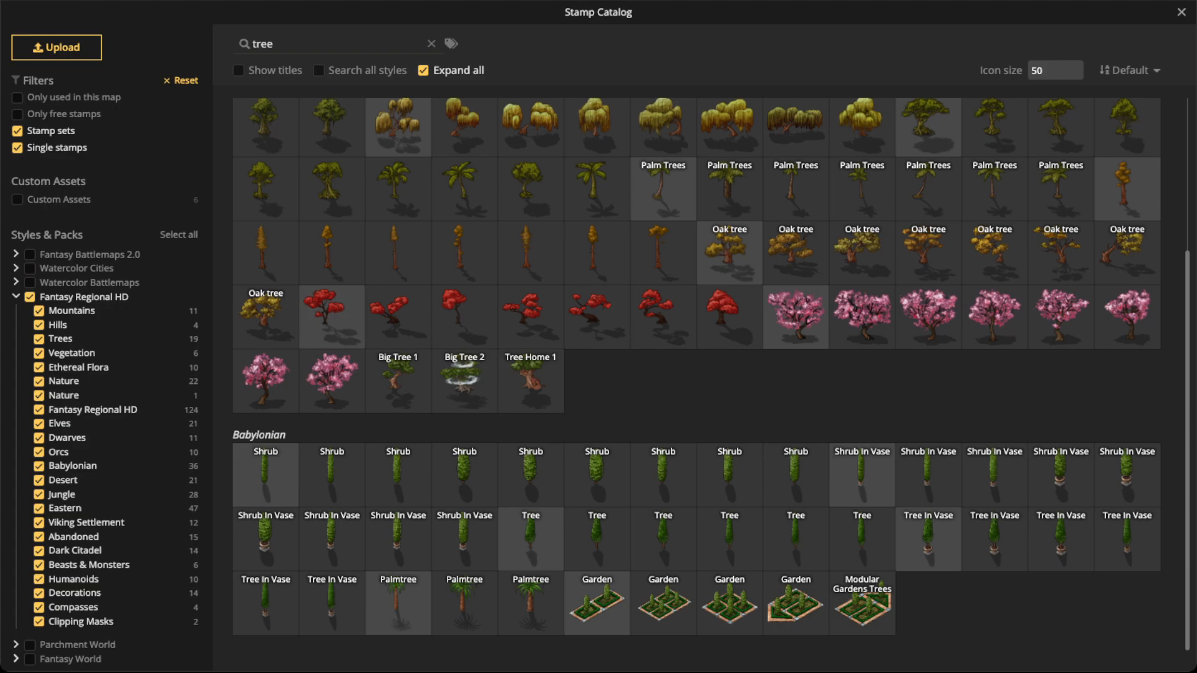
left_click(530, 317)
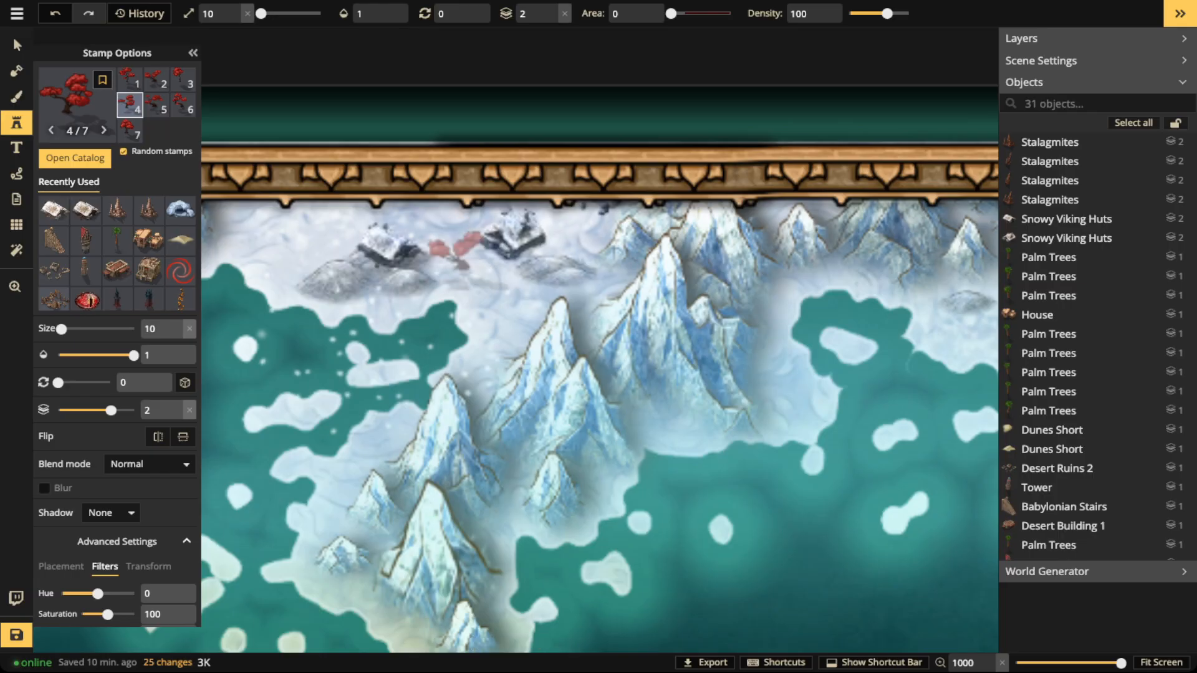
left_click(461, 249)
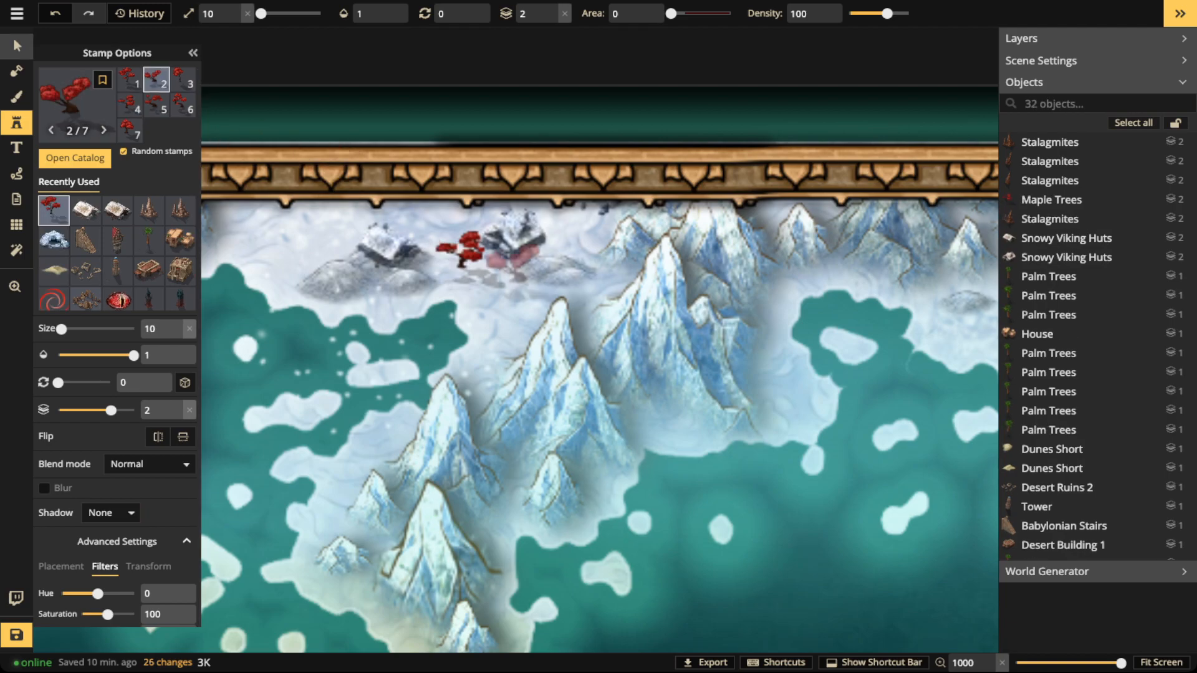
Step: Set the maple tree's saturation to 0, brightness to 200, contrast to 75 and size to 14, and recentre it between the two huts
key("v")
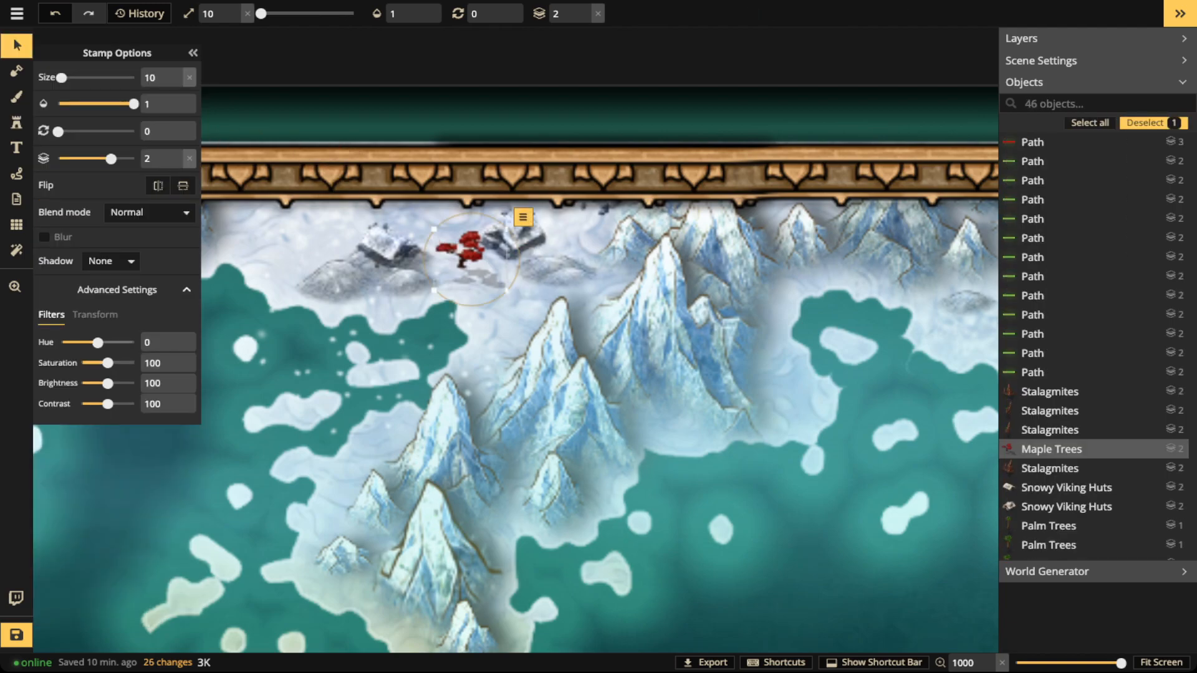
left_click_drag(108, 362, 101, 404)
left_click_drag(61, 78, 63, 78)
left_click_drag(408, 193, 450, 229)
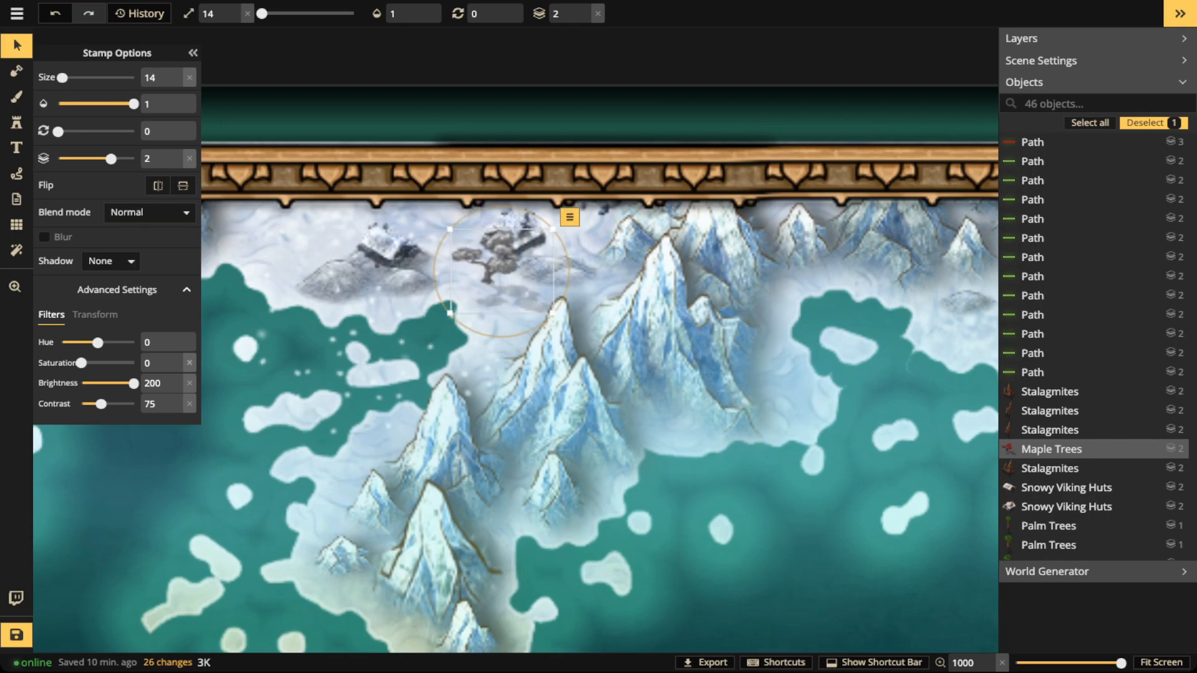
left_click_drag(501, 272, 477, 251)
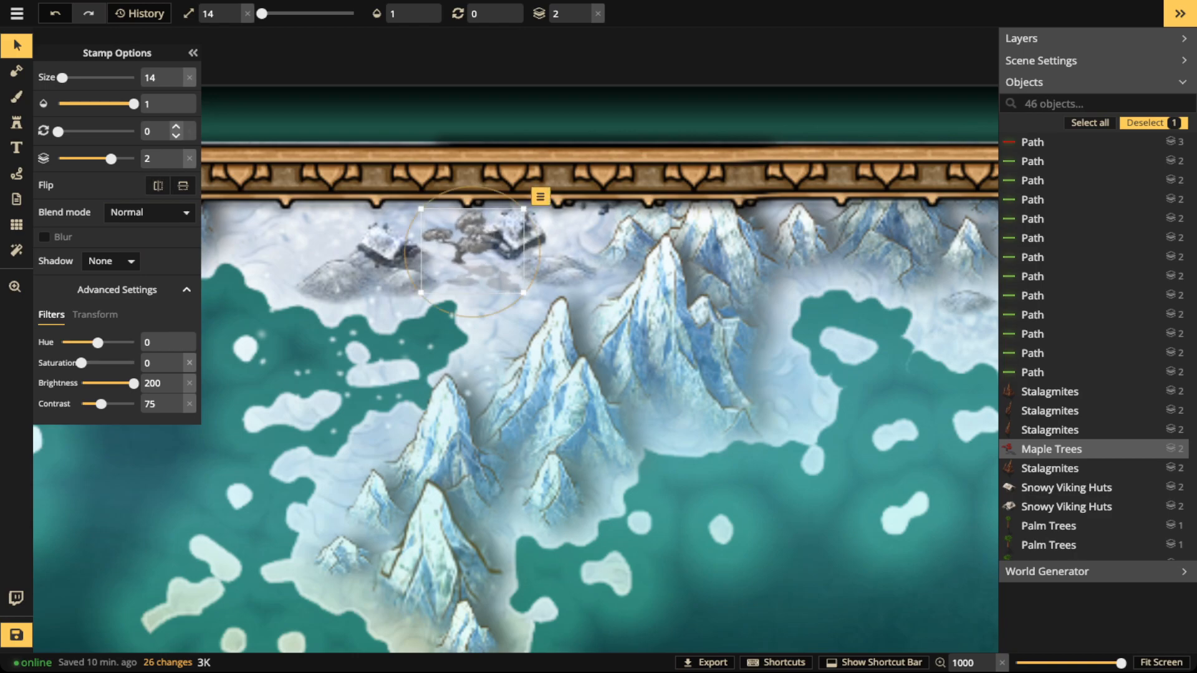
Step: Set the maple tree's blend mode to Luminosity and deselect it
left_click(150, 212)
scroll(113, 340, "down", 5)
left_click(68, 437)
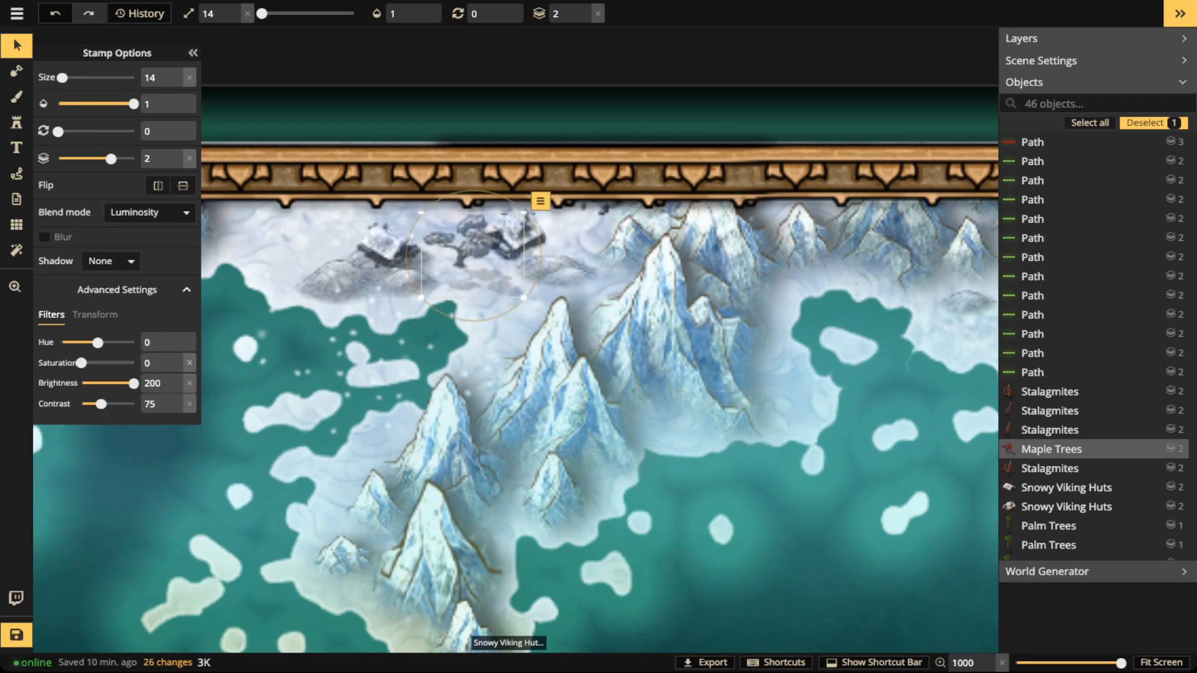
key("Escape")
scroll(436, 243, "down", 1)
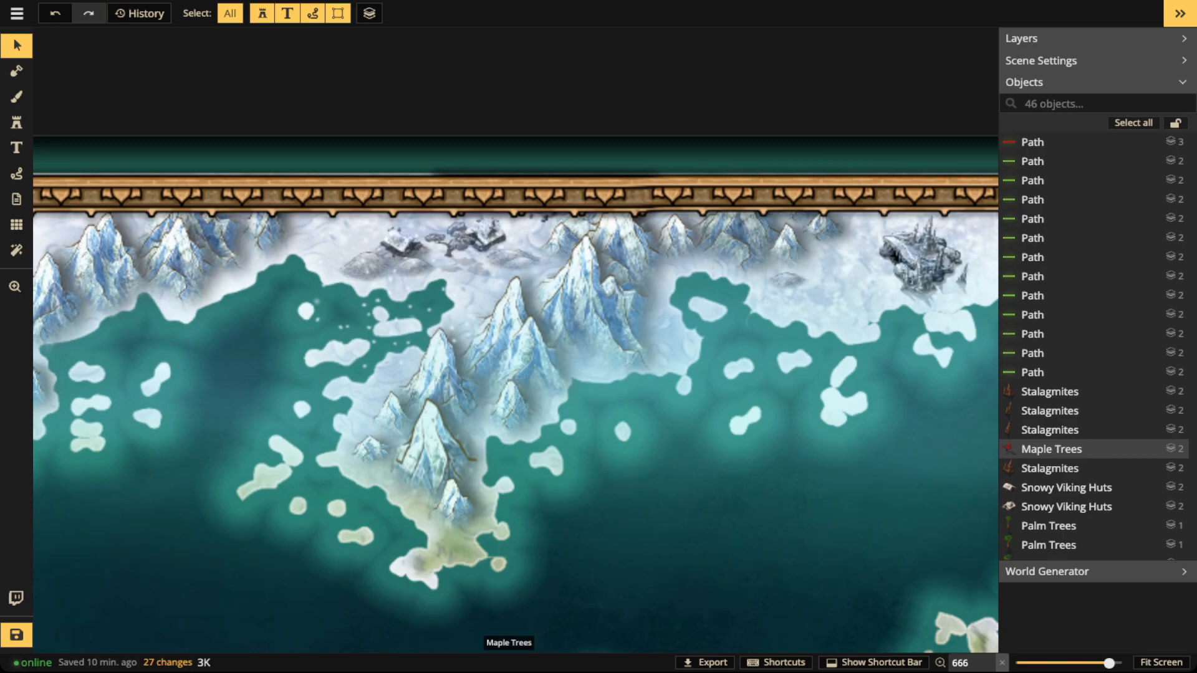
Step: Choose the snow-covered Pine Trees stamp set from the catalog's tree results and set its size to 10
left_click(1050, 448)
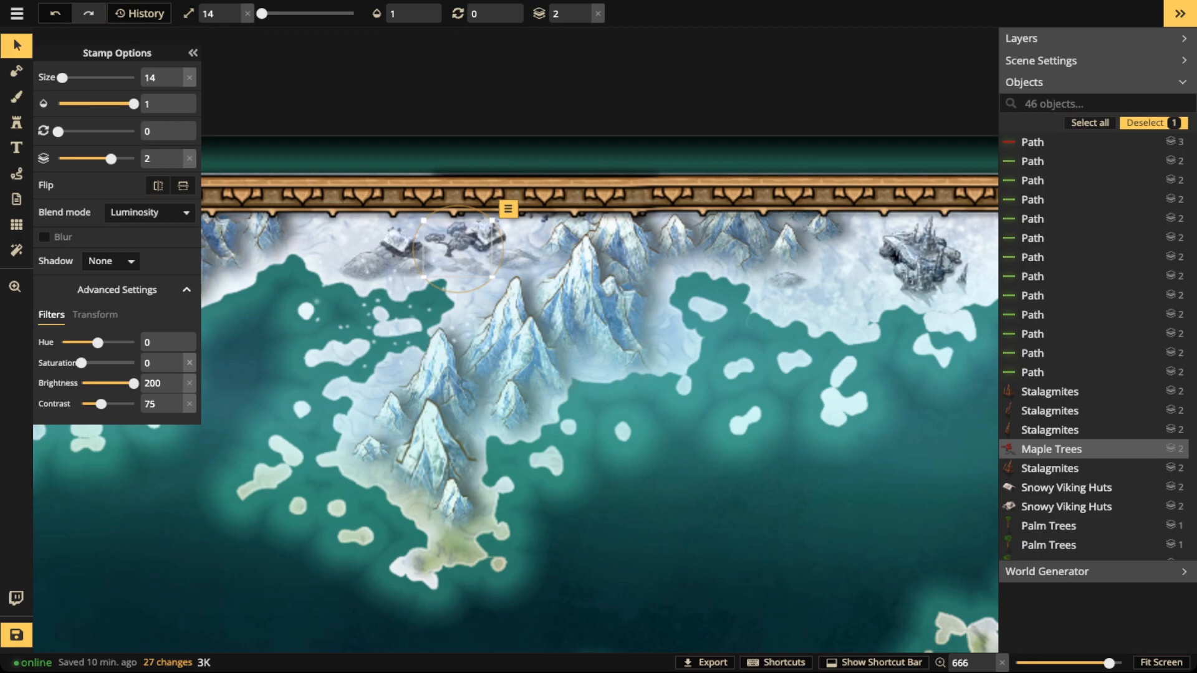
scroll(455, 235, "up", 3)
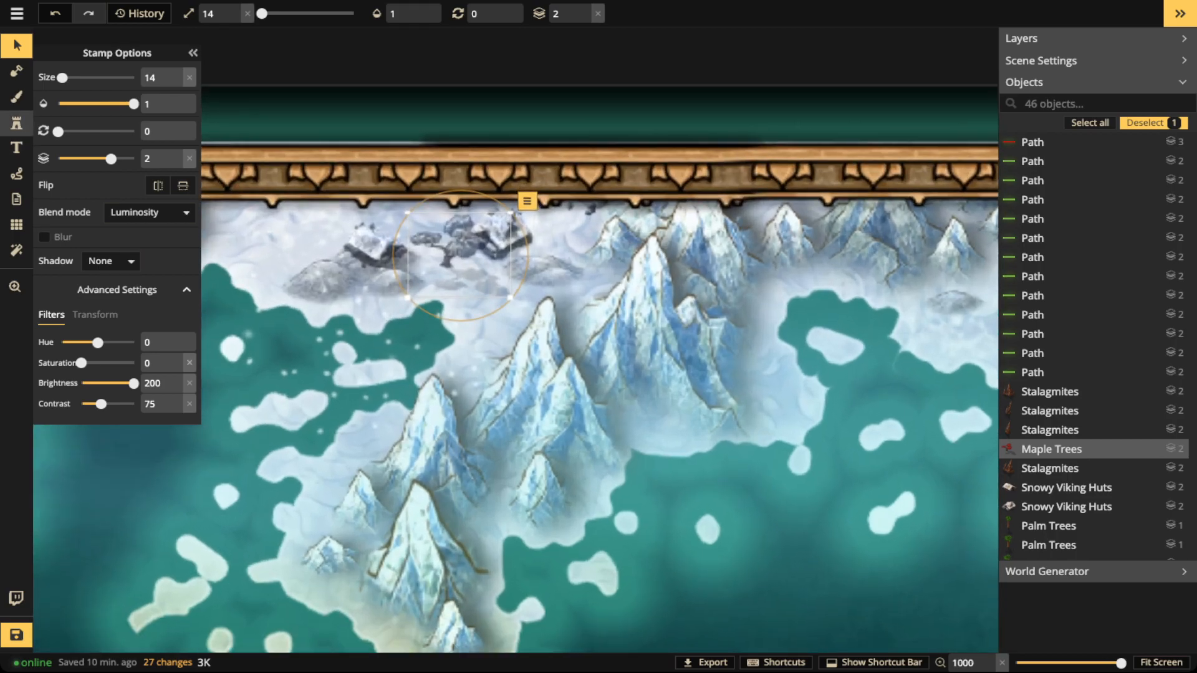
left_click(17, 122)
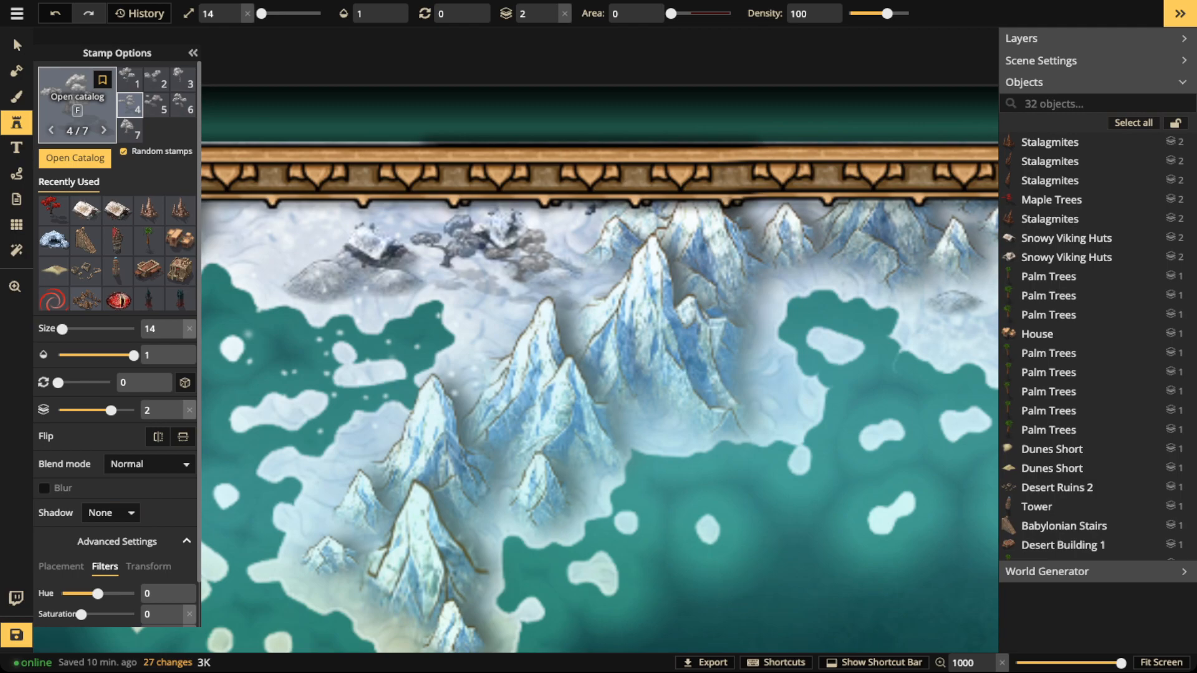
left_click(76, 100)
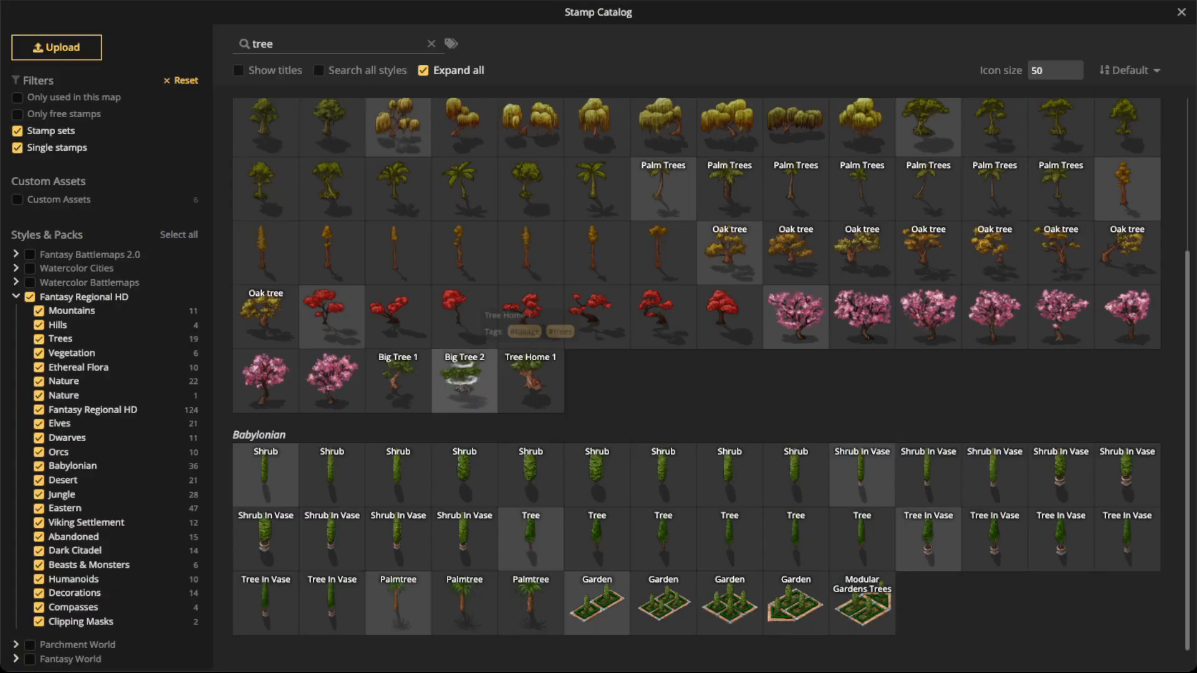
scroll(464, 380, "up", 3)
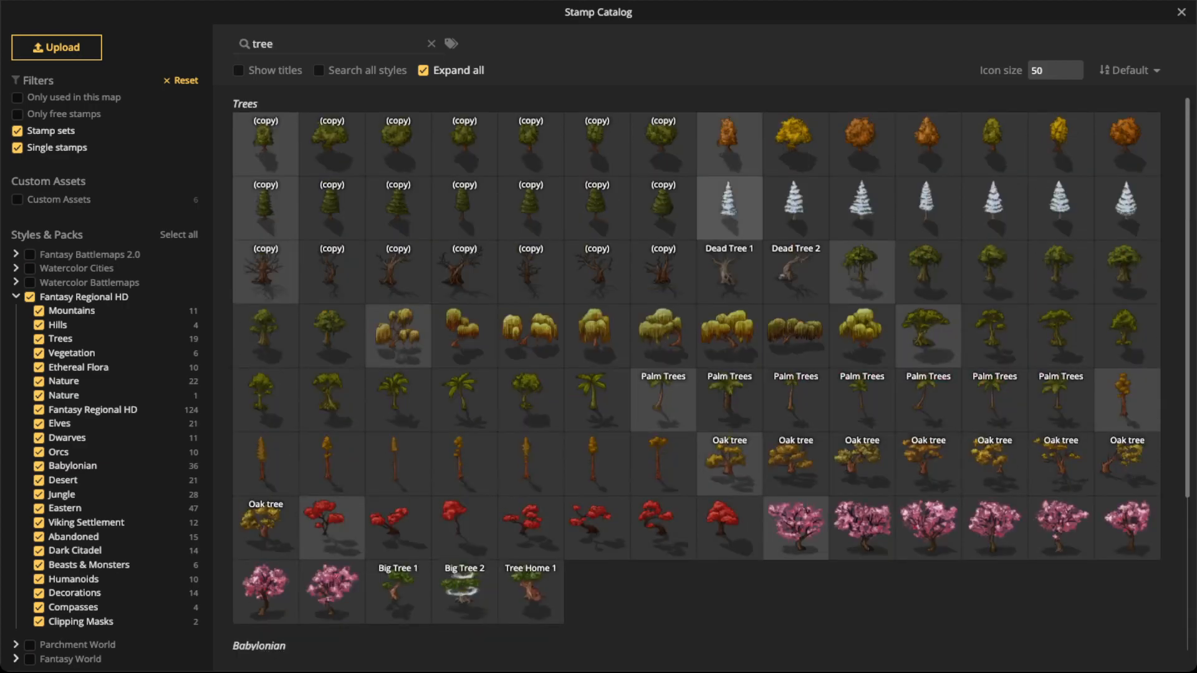
left_click(729, 208)
key("bracketleft")
key("bracketleft")
key("bracketleft")
key("bracketleft")
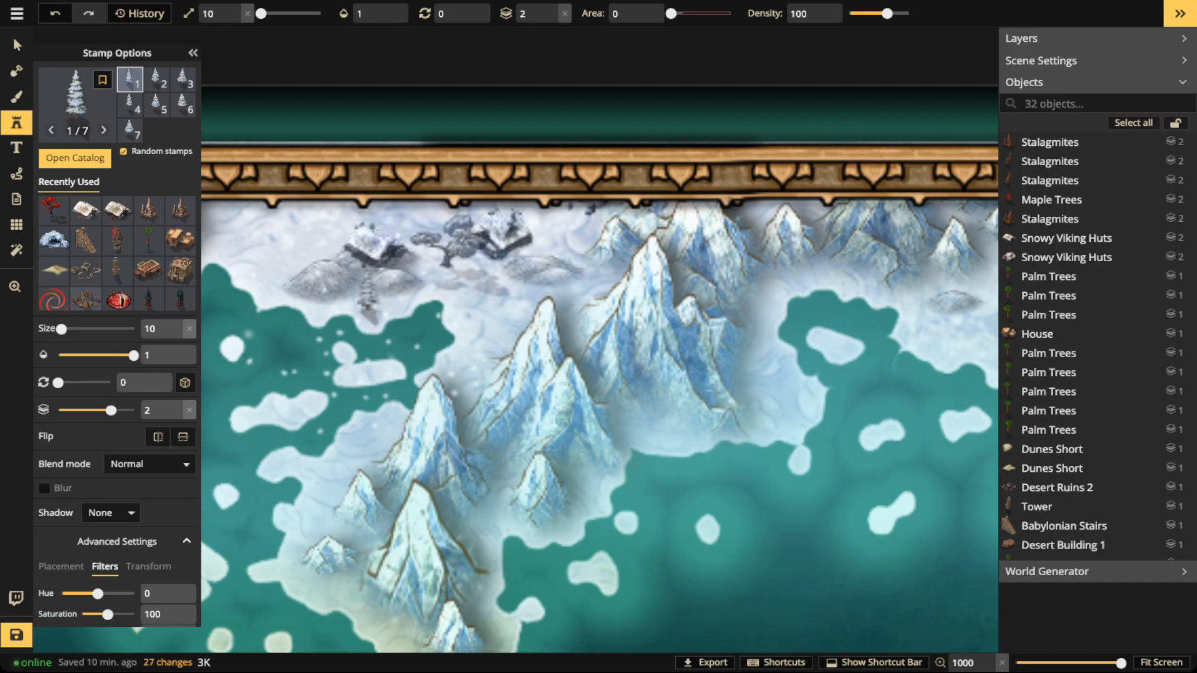
Step: Place six snowy pine trees around the Viking huts, including one overlapping the map's northern border
left_click(367, 304)
left_click(534, 243)
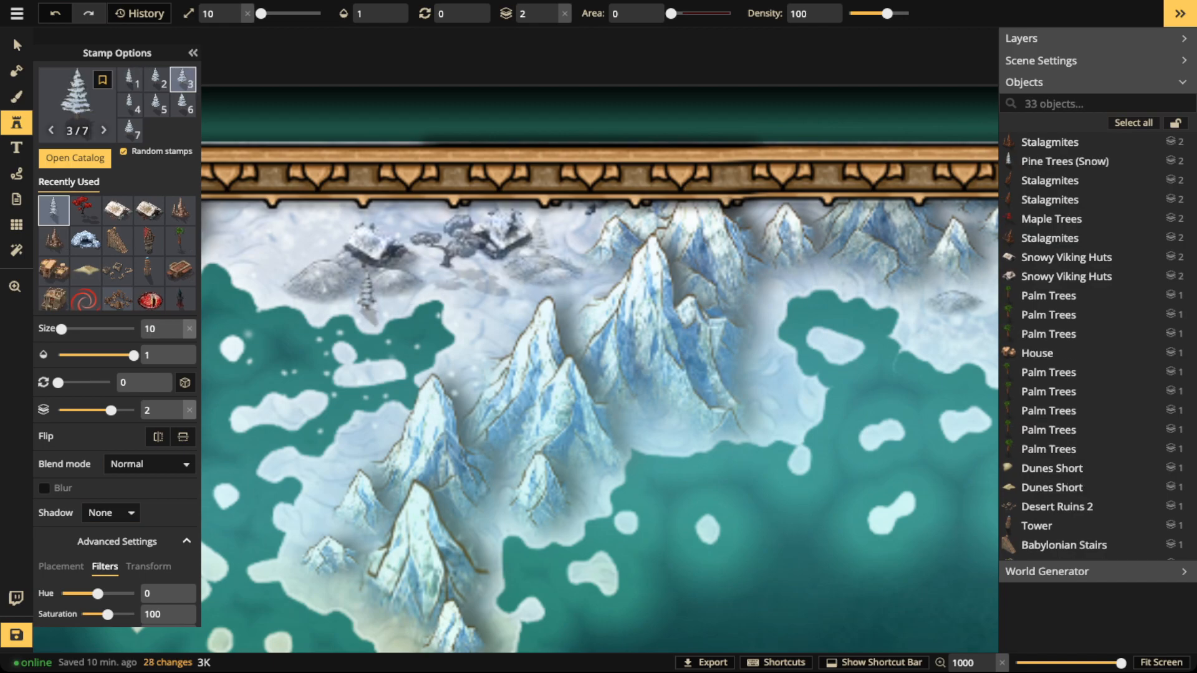
left_click(566, 290)
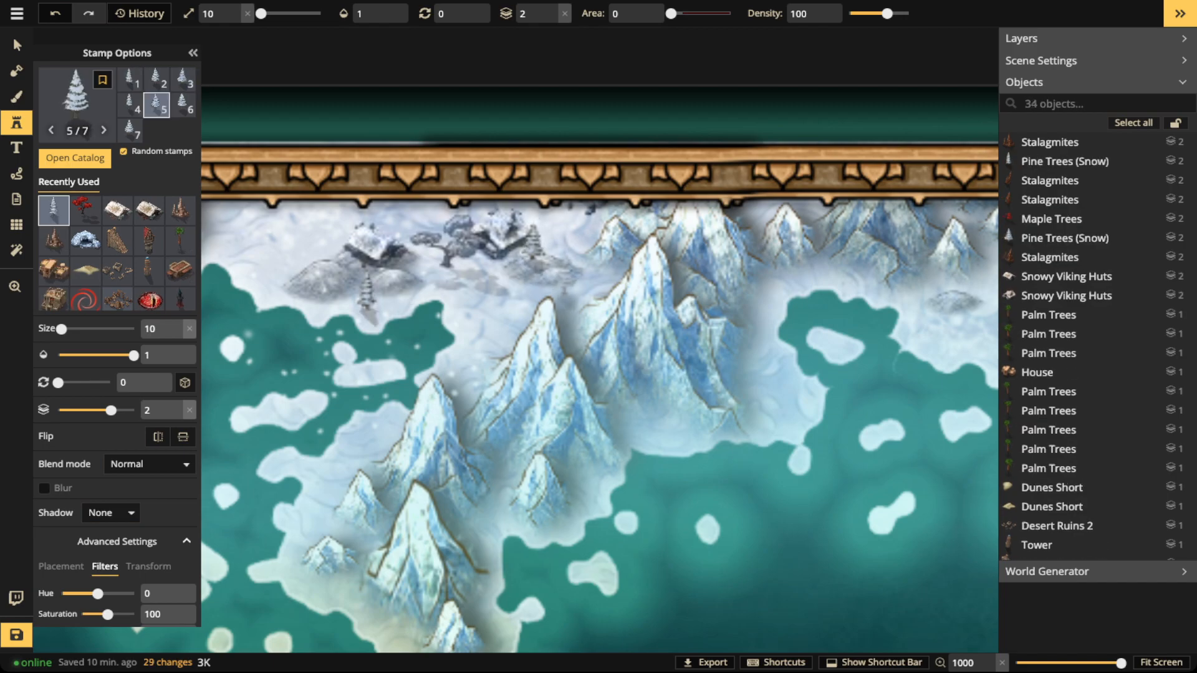
left_click(317, 233)
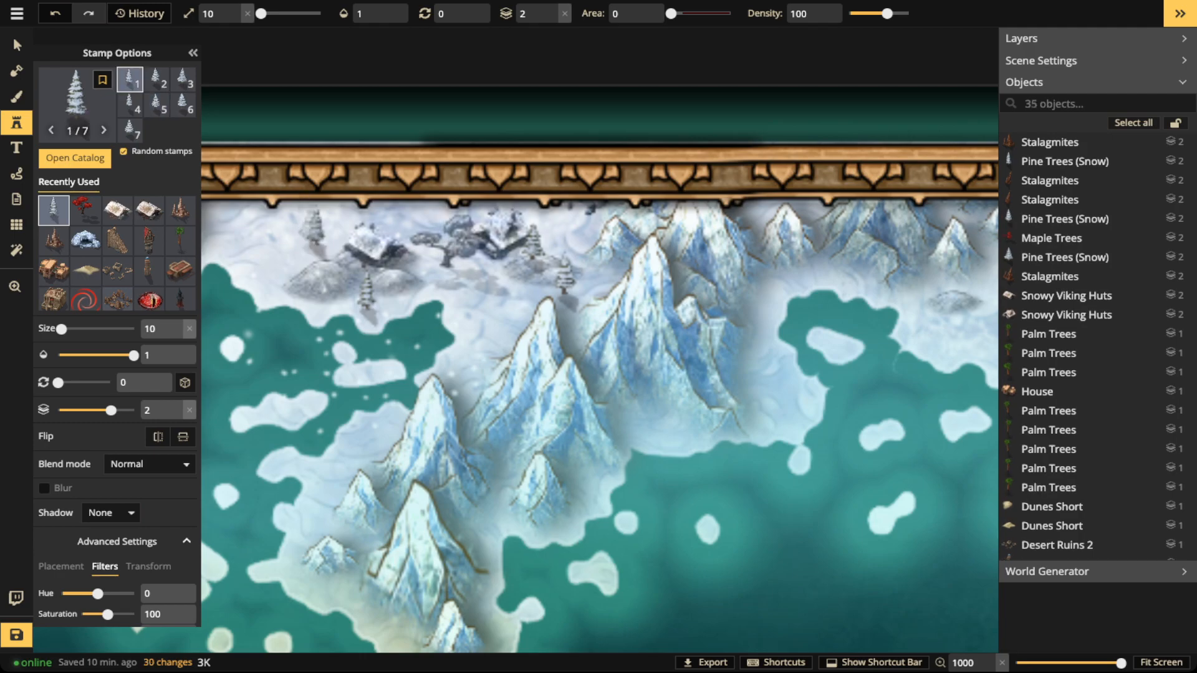
left_click(255, 246)
left_click(567, 205)
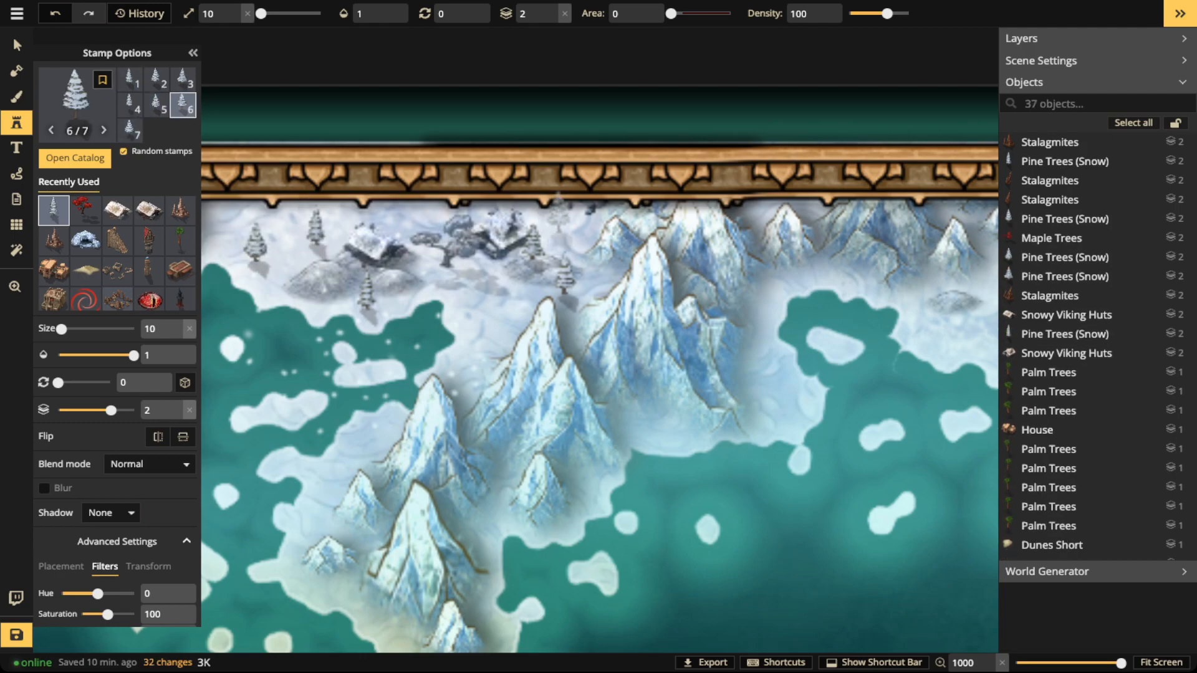
left_click(246, 165)
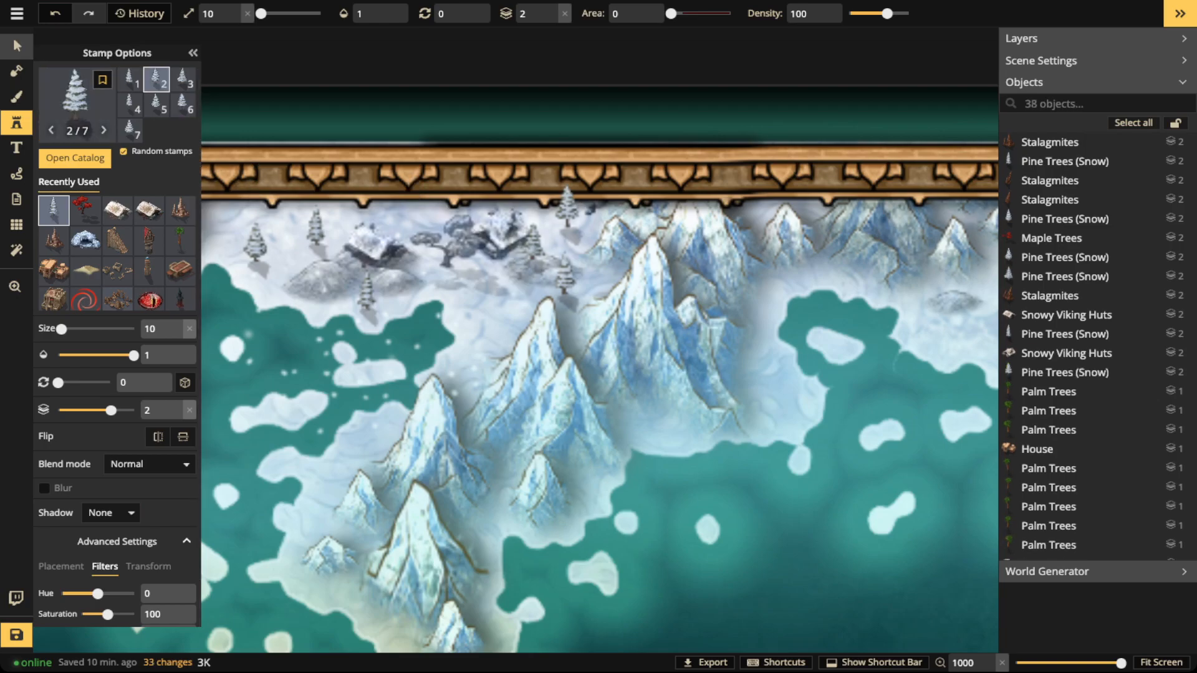
Step: Select the snowy pine overlapping the northern border, check how it sits against the frame and deselect it
left_click(17, 46)
left_click(567, 210)
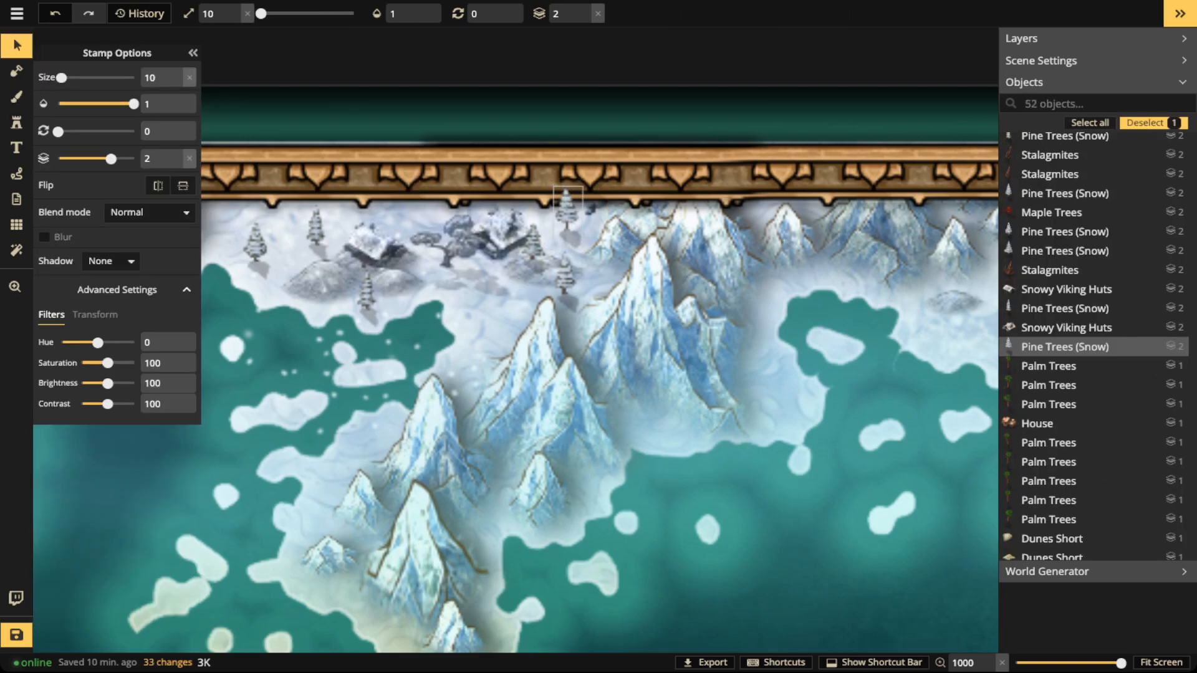
scroll(536, 212, "down", 2)
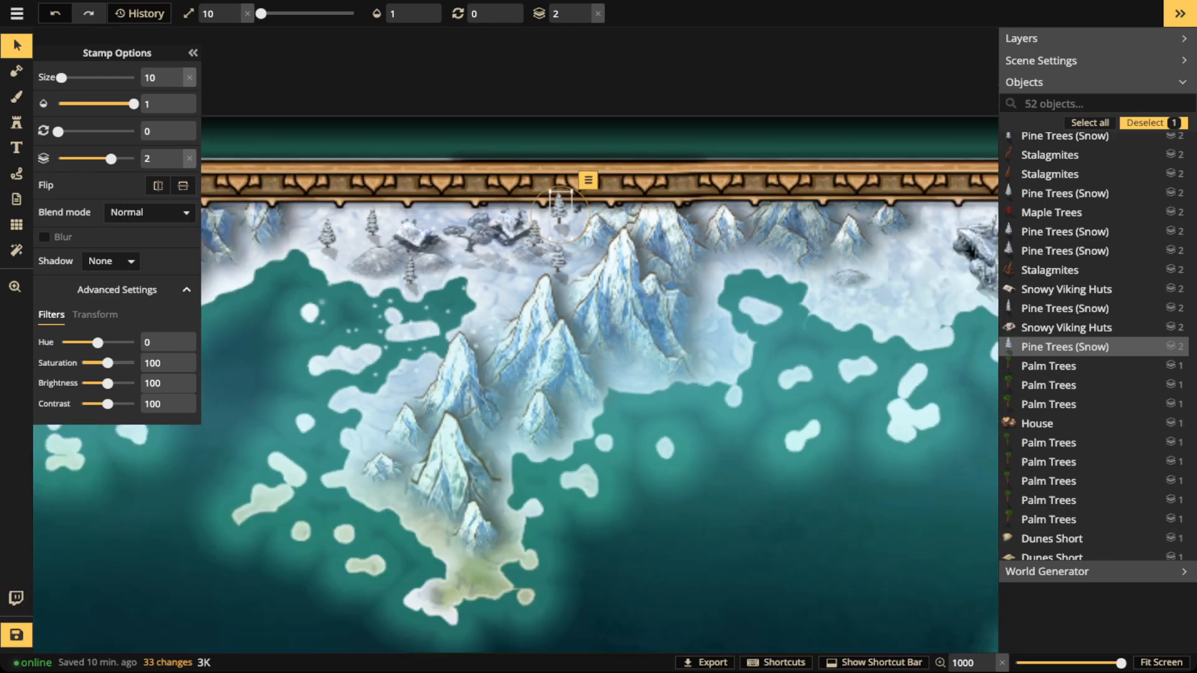
scroll(381, 268, "up", 3)
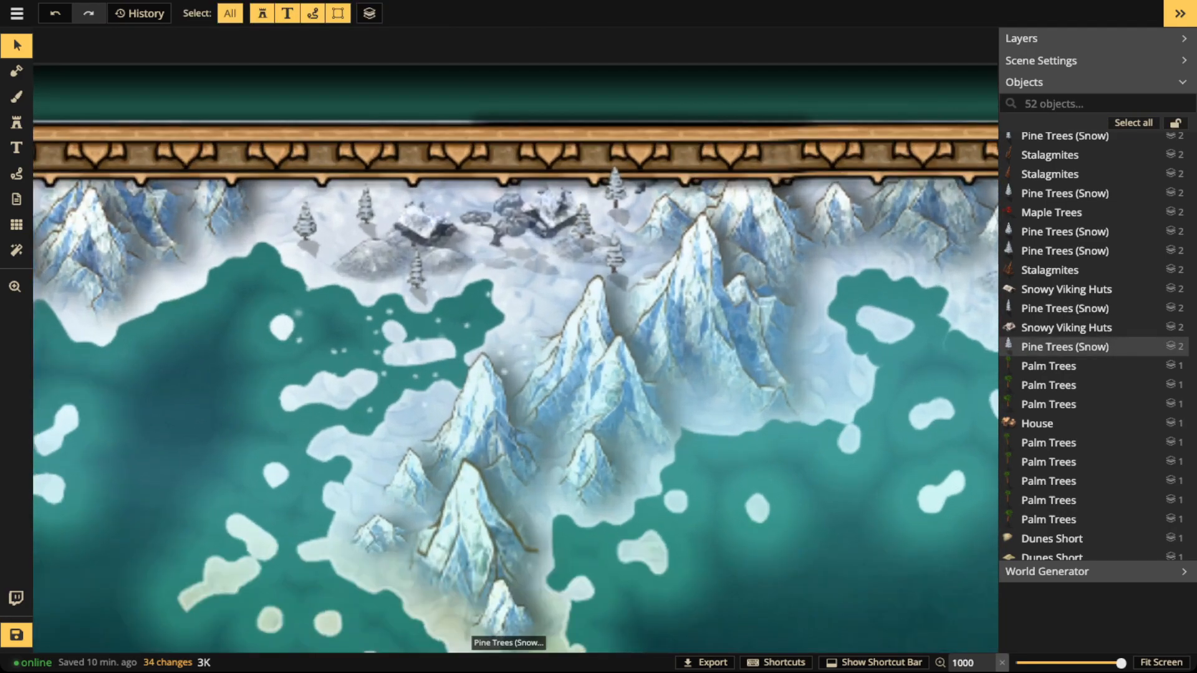
scroll(474, 231, "down", 2)
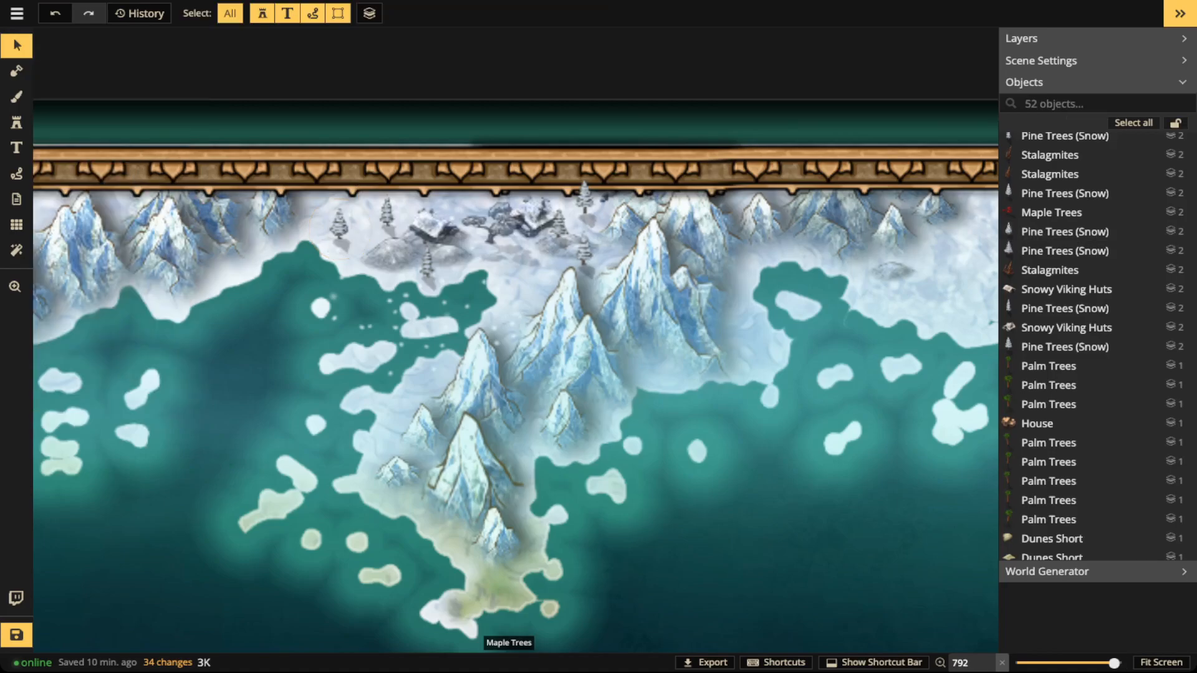
Step: Reset the maple tree's saturation, brightness and contrast to 100 and set its blend mode to Normal
left_click(499, 234)
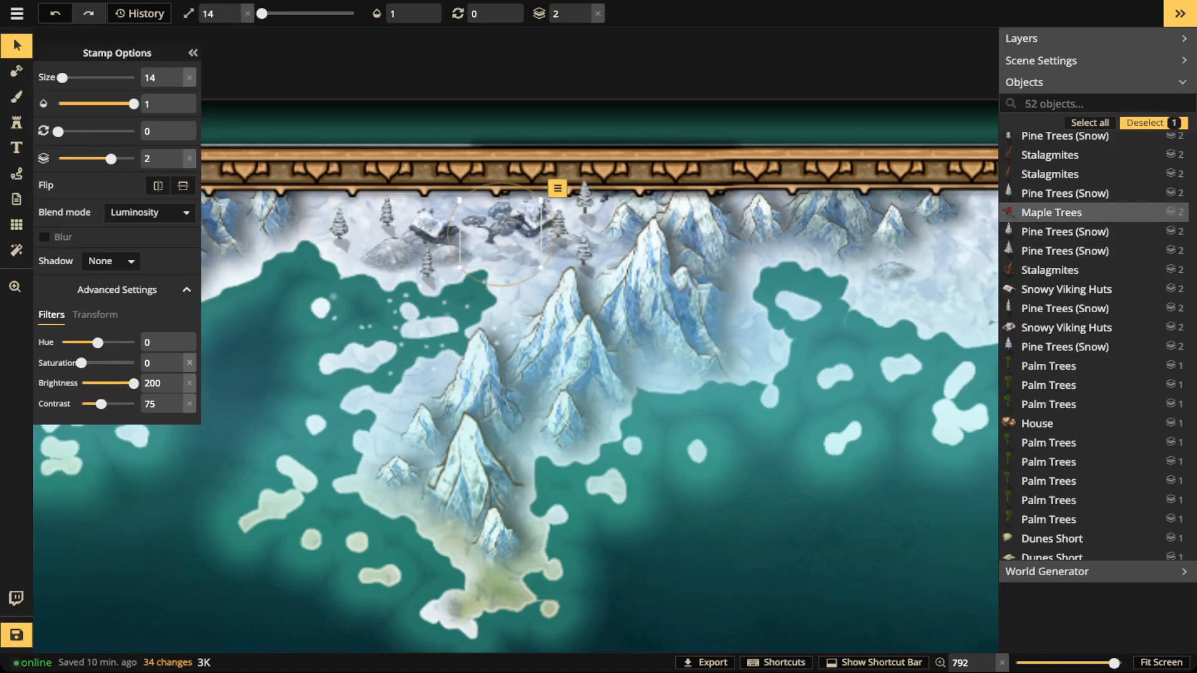
left_click(506, 305)
left_click(498, 233)
left_click(190, 363)
left_click(189, 384)
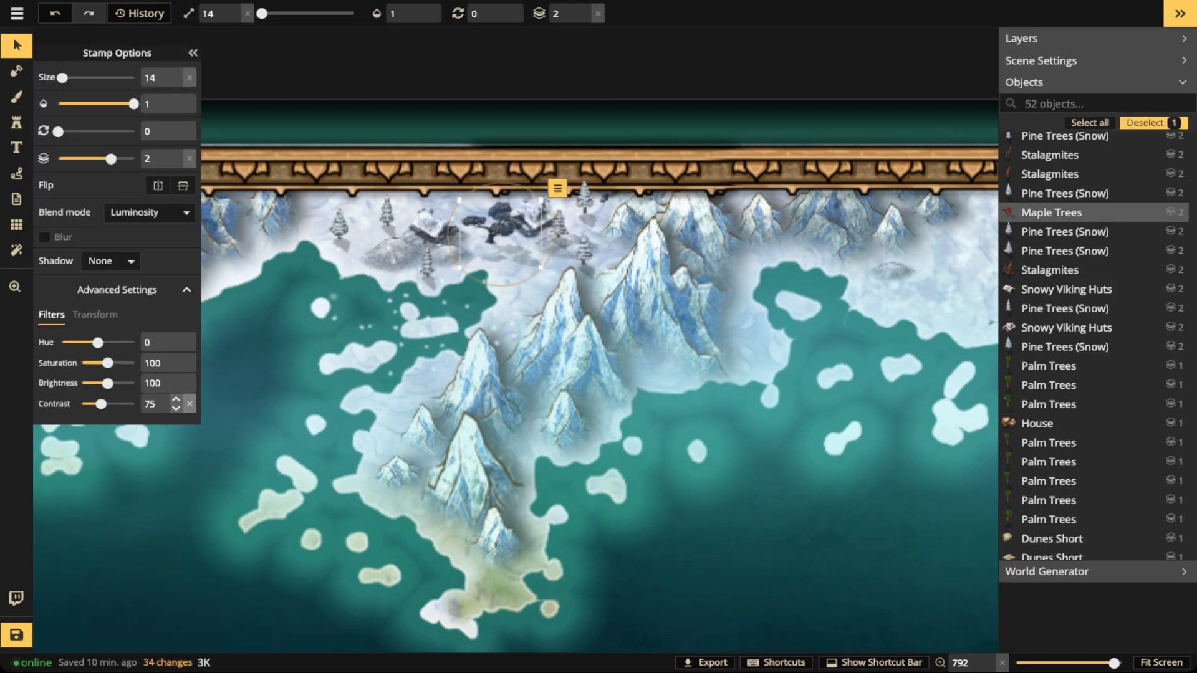
left_click(149, 212)
scroll(112, 343, "up", 3)
left_click(112, 255)
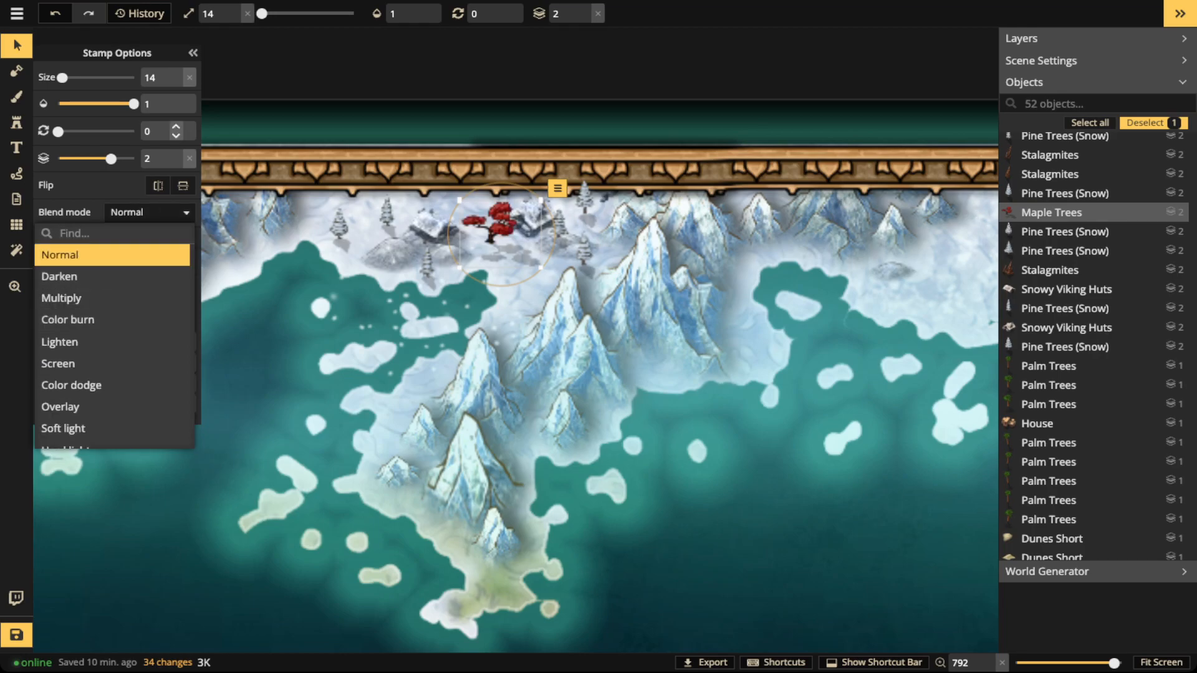
Step: Try extreme hues on the maple tree, settle on hue 2 and saturation 115, and deselect it
left_click_drag(98, 342, 61, 342)
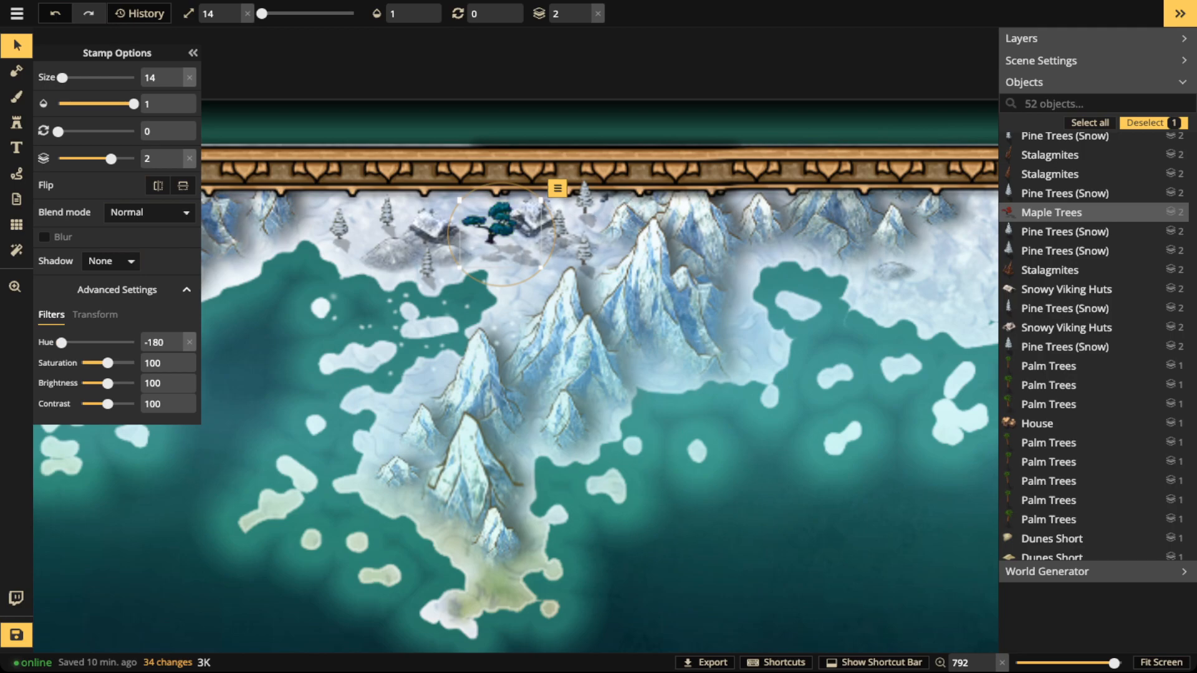
left_click_drag(61, 342, 100, 342)
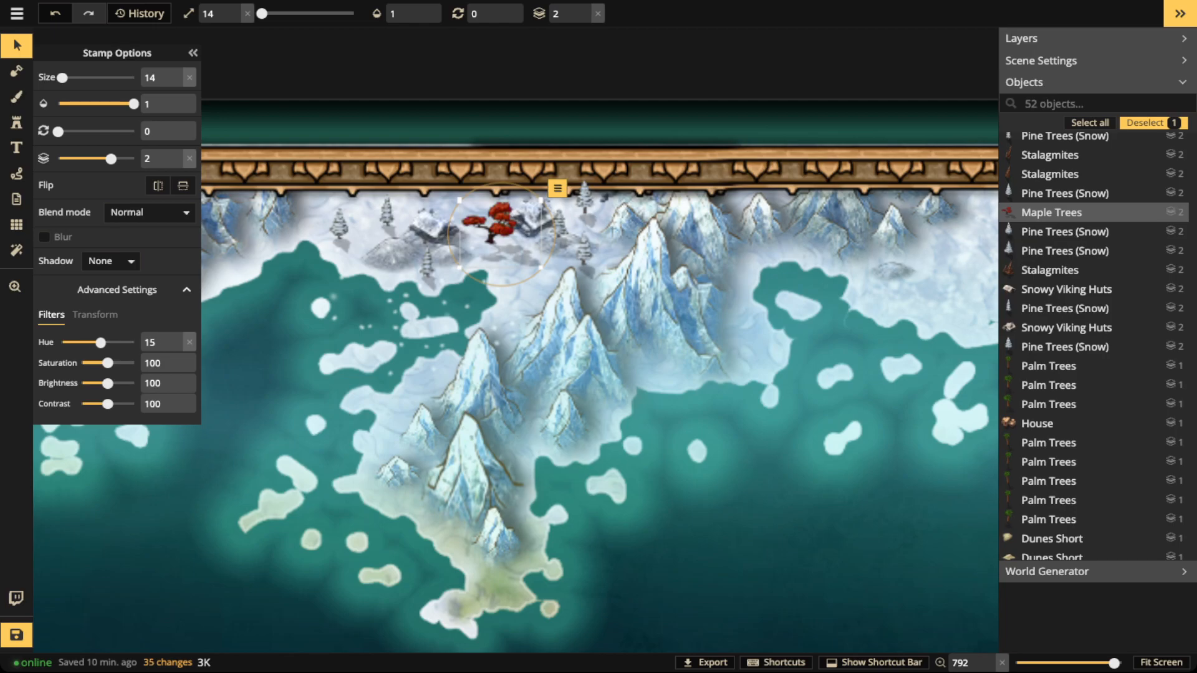
left_click_drag(100, 342, 98, 342)
left_click_drag(107, 362, 112, 362)
left_click(16, 45)
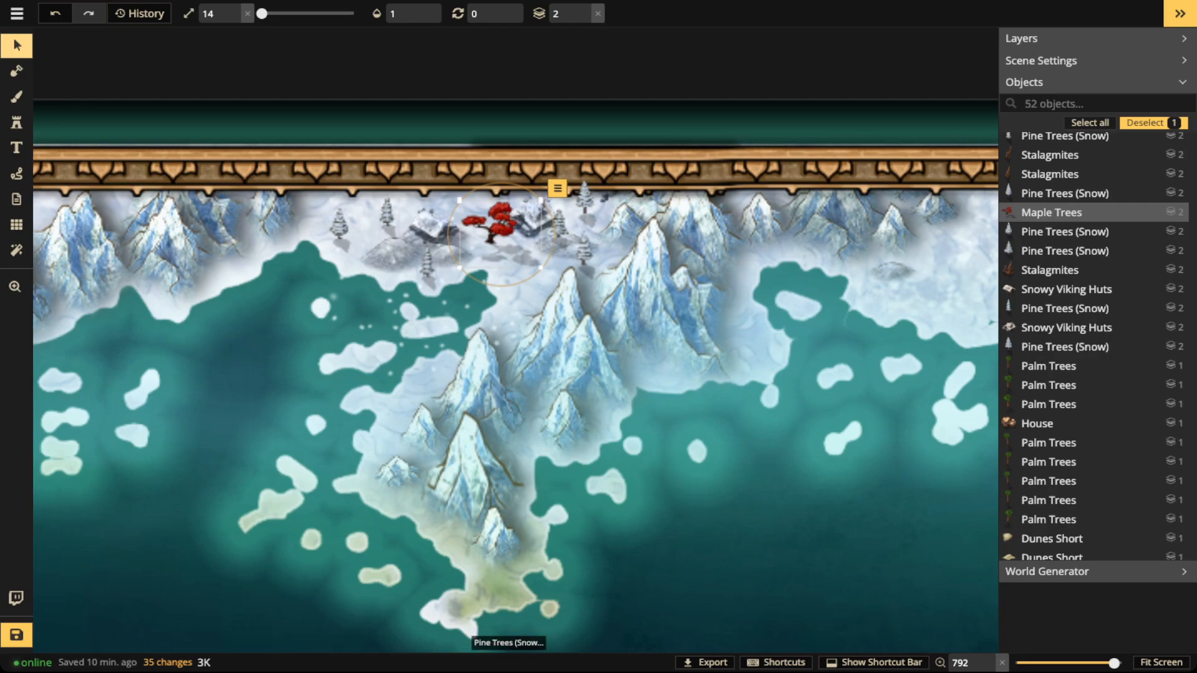
key("Escape")
Step: Clear the tree search, limit the stamp catalog to the Viking Settlement pack and choose the Snowy Viking Fortress
scroll(437, 271, "down", 5)
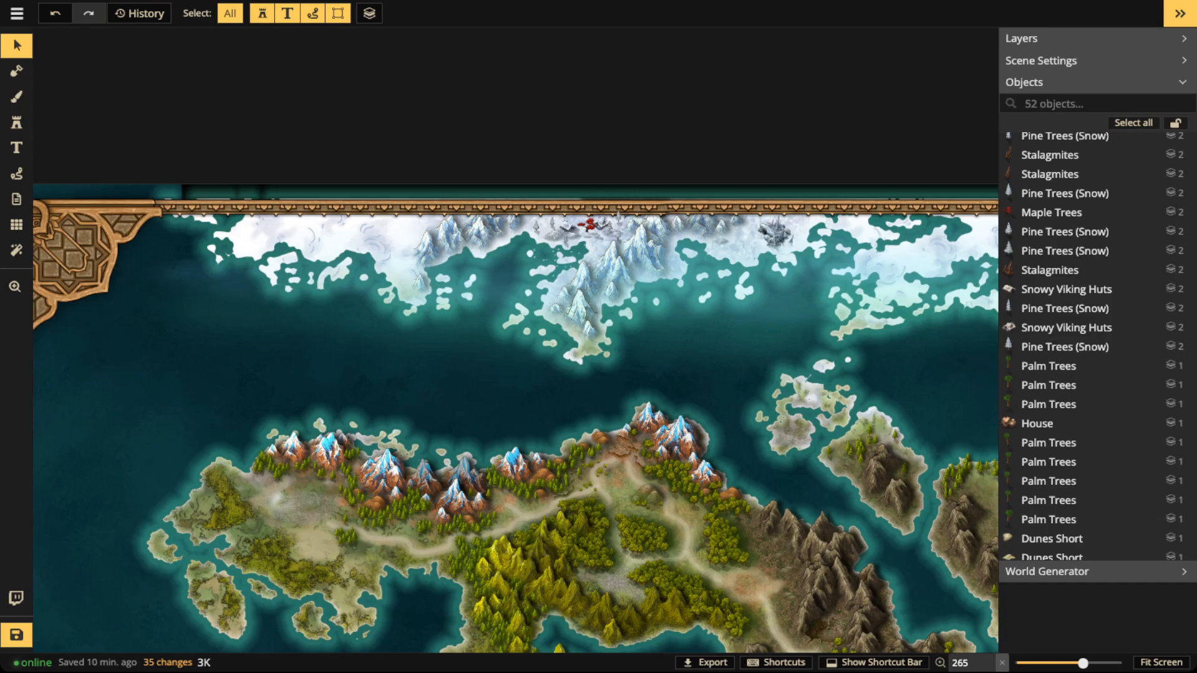
scroll(320, 274, "up", 3)
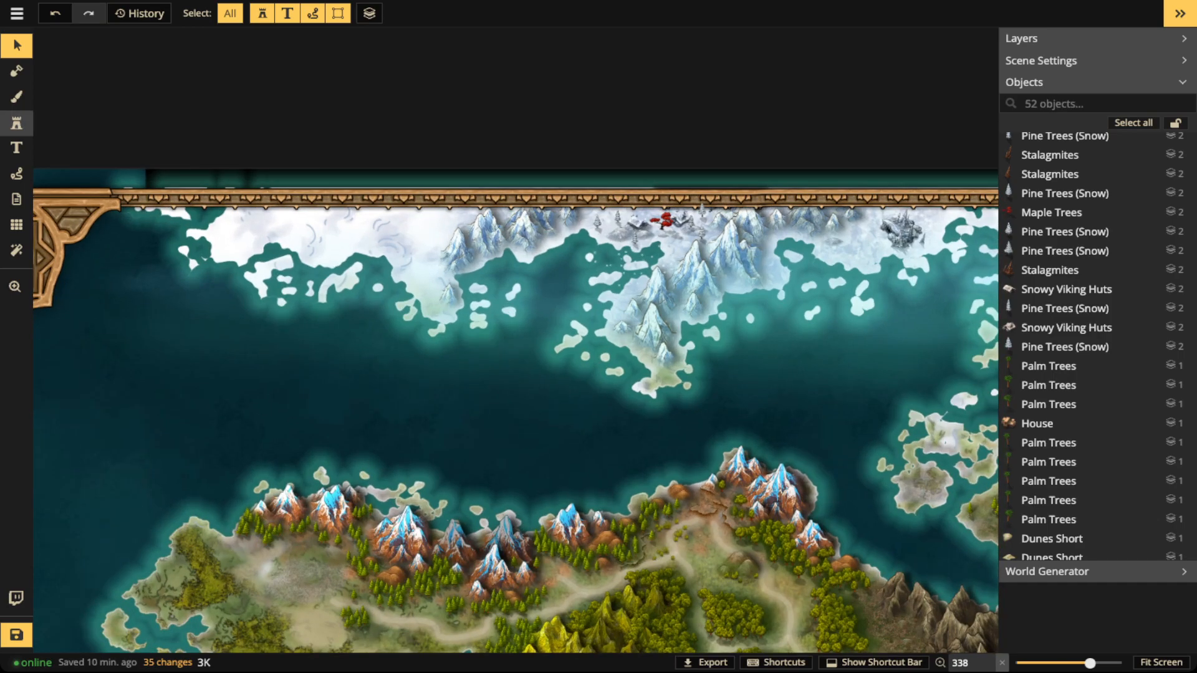
left_click(16, 123)
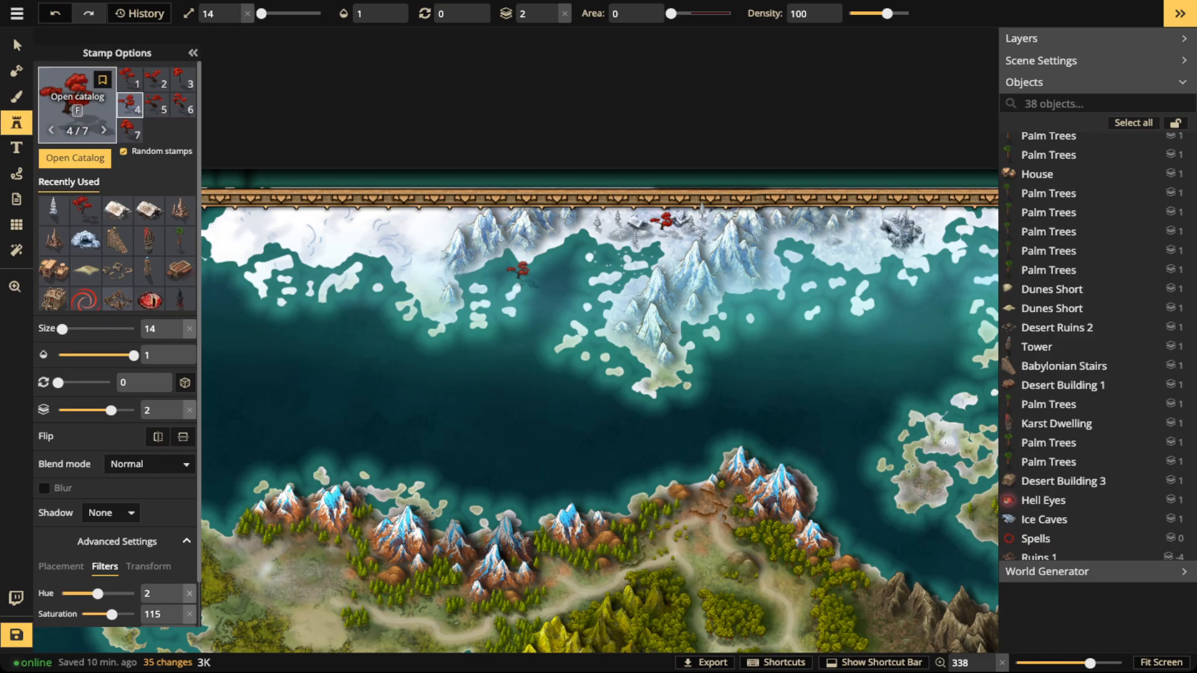
left_click(77, 100)
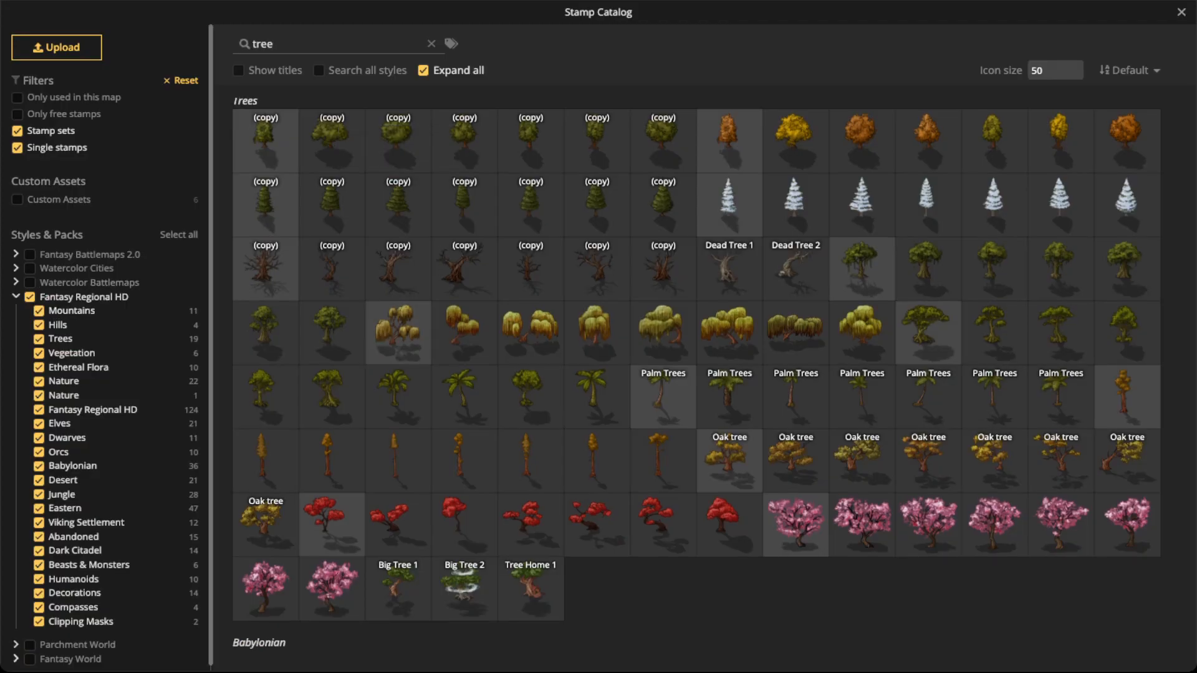
left_click(29, 297)
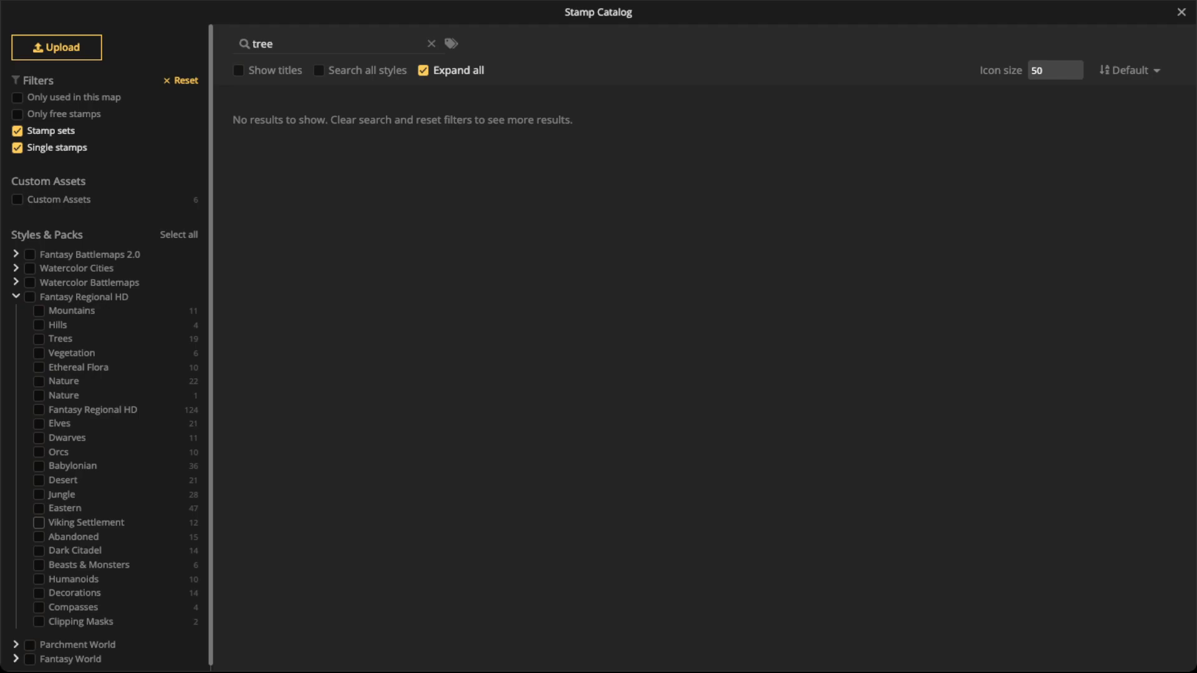
left_click(39, 522)
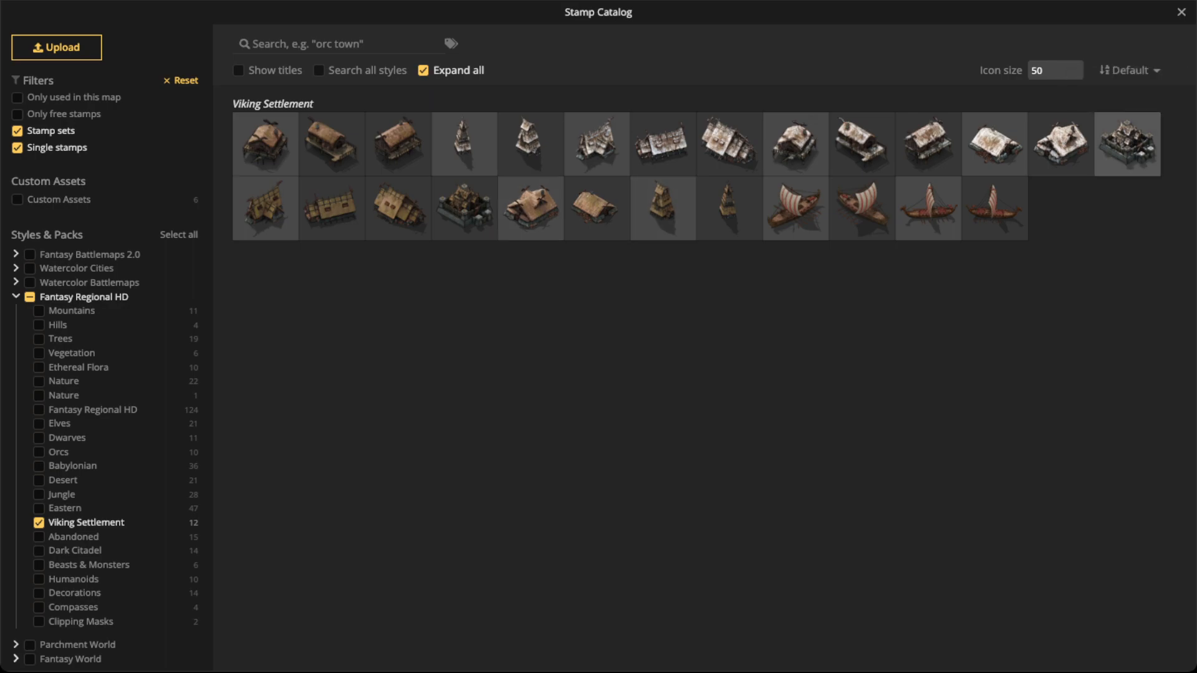
left_click(1126, 144)
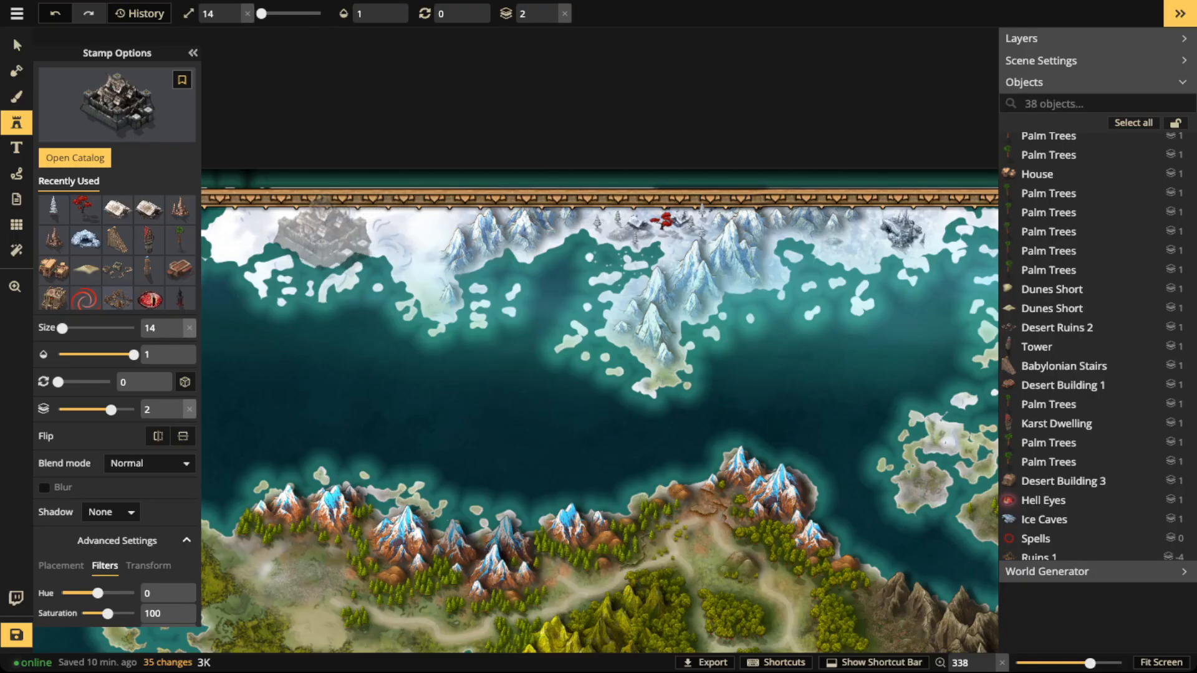
Step: Try placing the Snowy Viking Fortress at size 10 over the frozen peninsula's mountains and scale it down
scroll(321, 232, "down", 4)
left_click_drag(699, 273, 440, 274)
left_click_drag(775, 276, 943, 287)
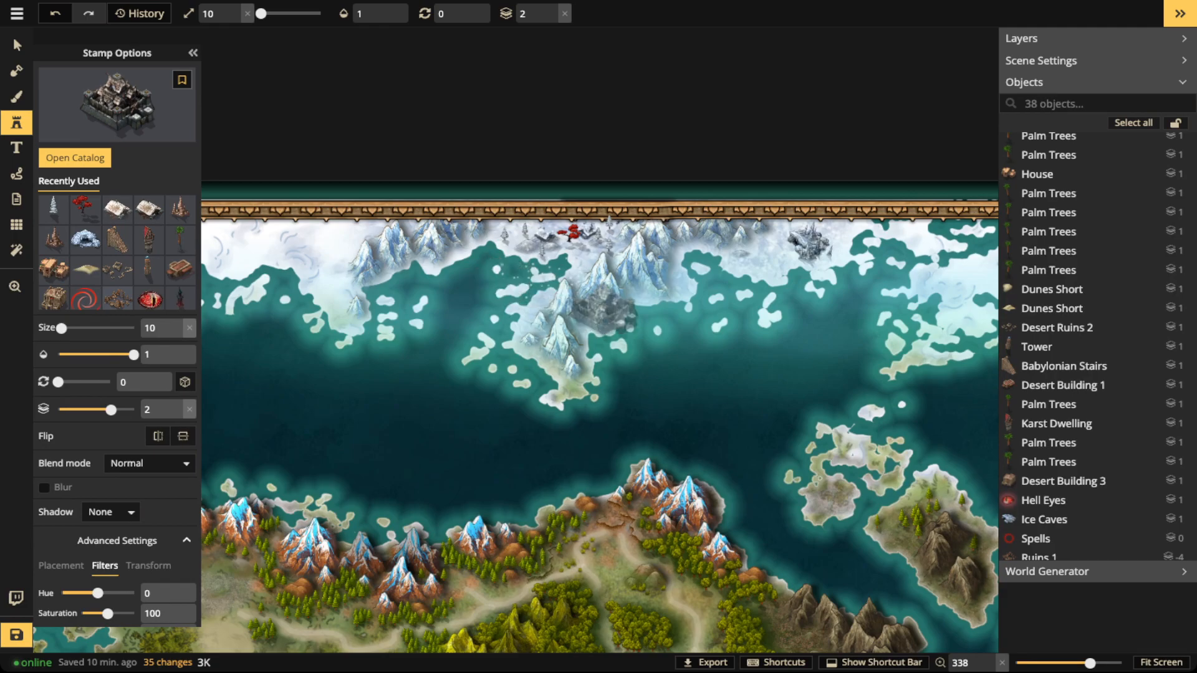
scroll(586, 303, "up", 2)
scroll(641, 290, "up", 6)
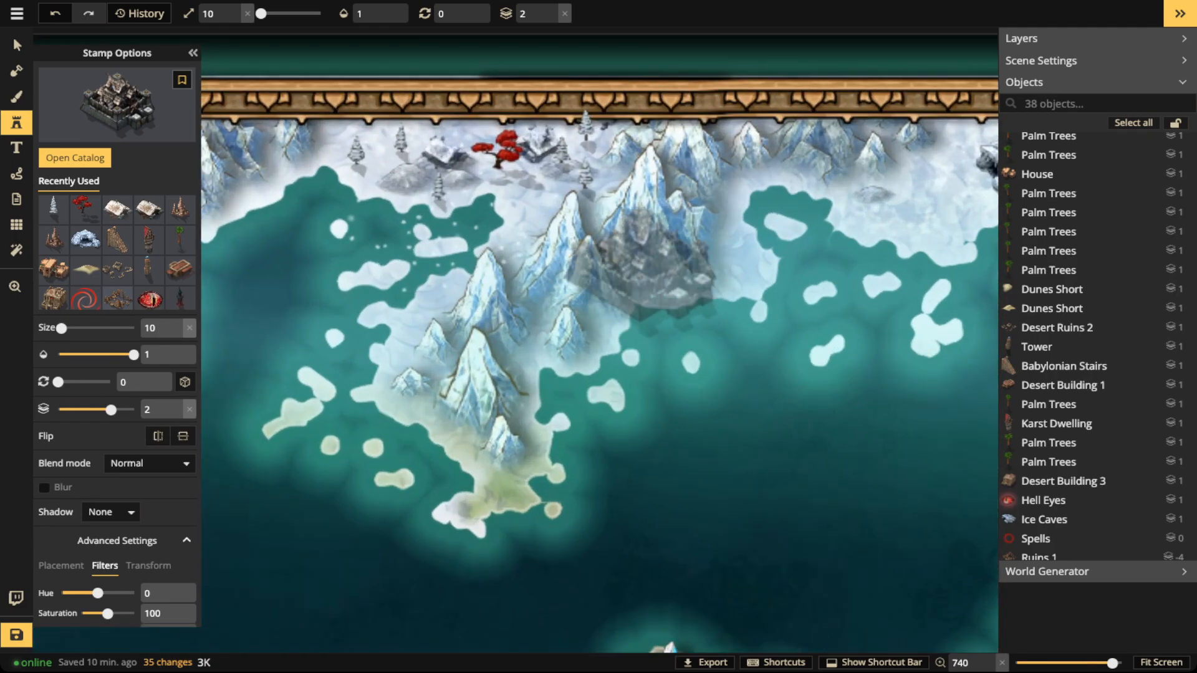
left_click(640, 260)
left_click_drag(719, 329, 680, 295)
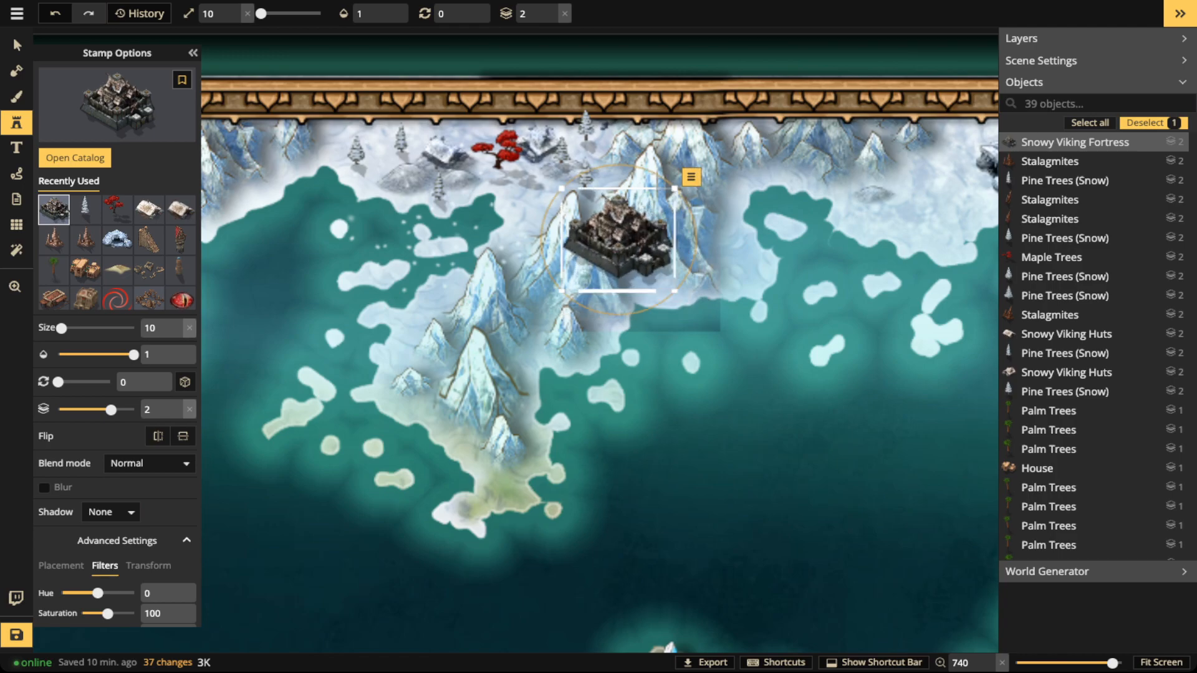
Step: Try moving the fortress to the snowy shore west of the Viking huts and shrinking it slightly
left_click_drag(623, 243, 442, 347)
key("space")
scroll(370, 295, "up", 3)
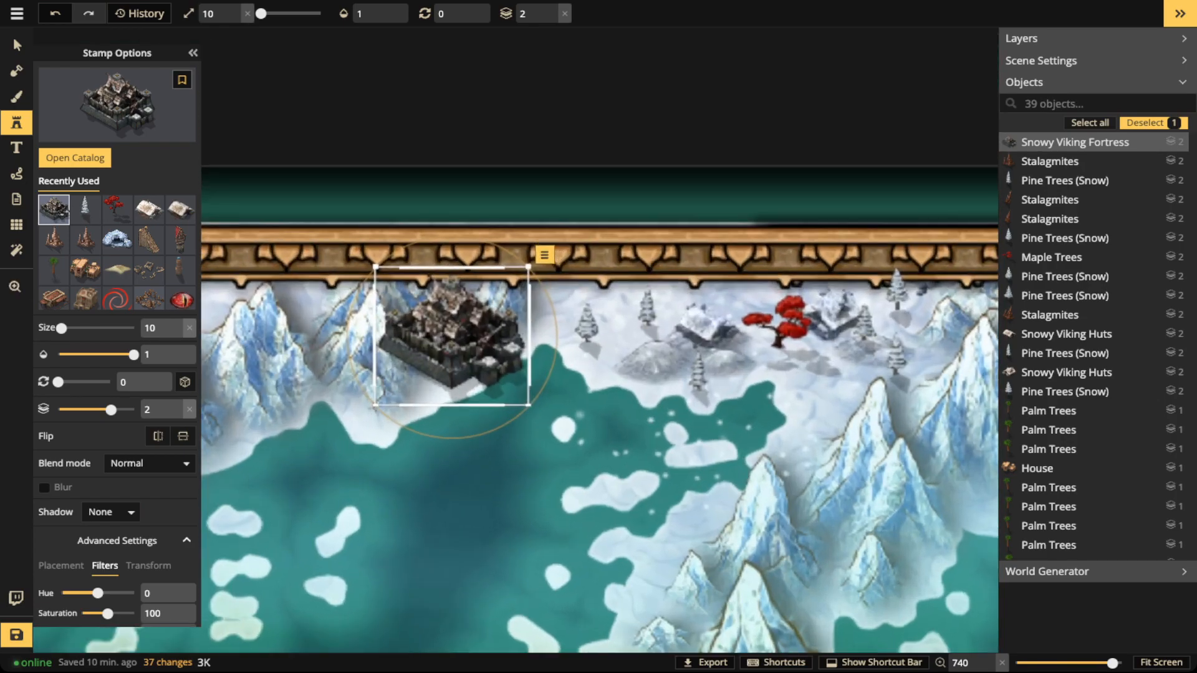
left_click_drag(528, 404, 513, 391)
left_click_drag(444, 329, 466, 339)
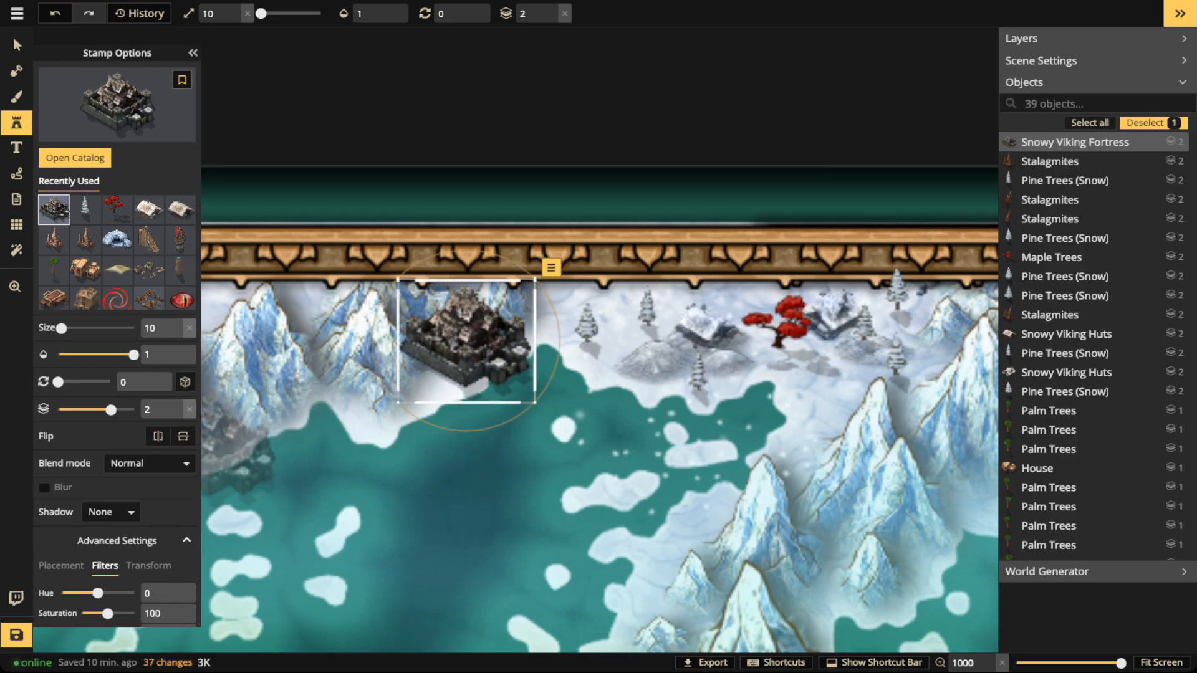
Step: Choose the Snowy Viking Towers stamp and place one tower at size 10 on the snowfield in the eastern frozen north
left_click(117, 103)
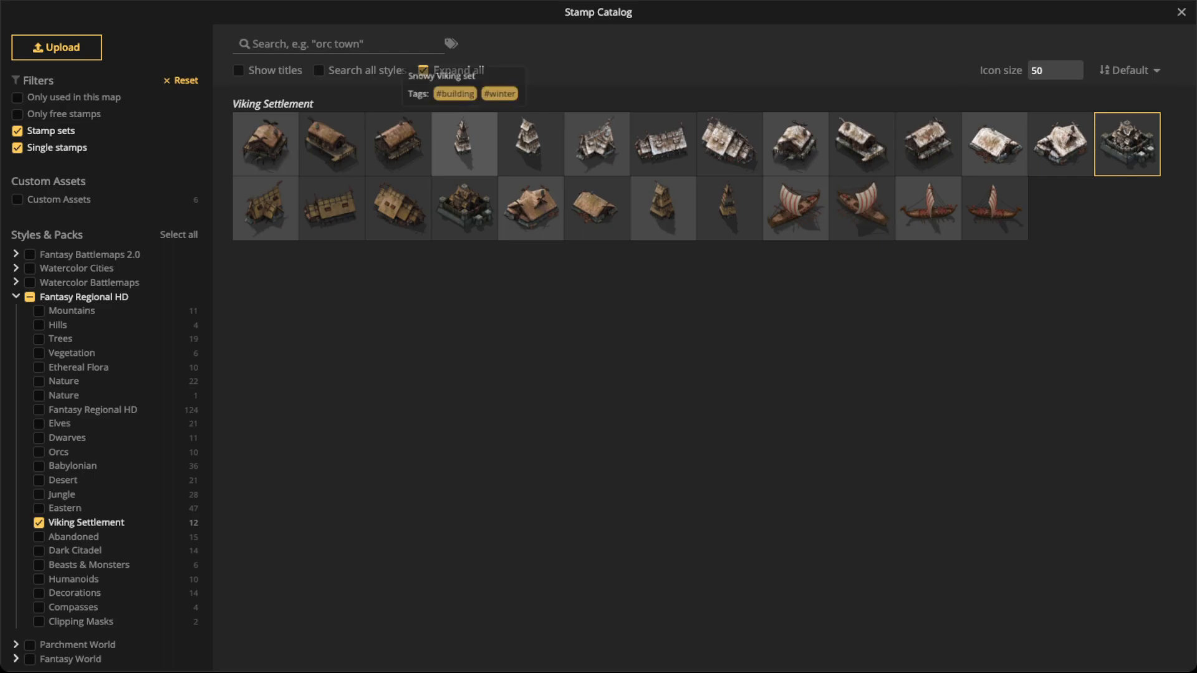
left_click(464, 144)
key("space")
left_click_drag(366, 376, 695, 373)
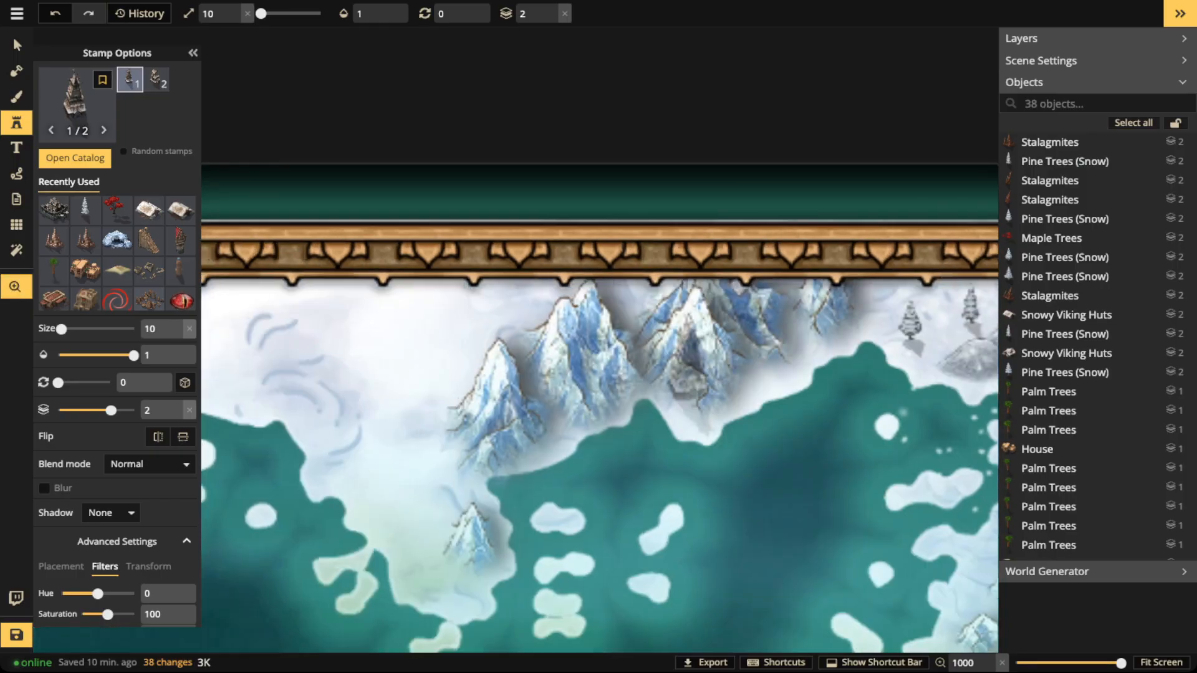
key("space")
left_click_drag(326, 360, 199, 357)
mouse_move(689, 397)
left_mouse_down()
mouse_move(418, 392)
mouse_move(430, 380)
left_mouse_up()
left_click_drag(768, 388, 471, 388)
left_click_drag(654, 380, 419, 377)
left_click_drag(692, 381, 455, 371)
left_click_drag(517, 418, 540, 334)
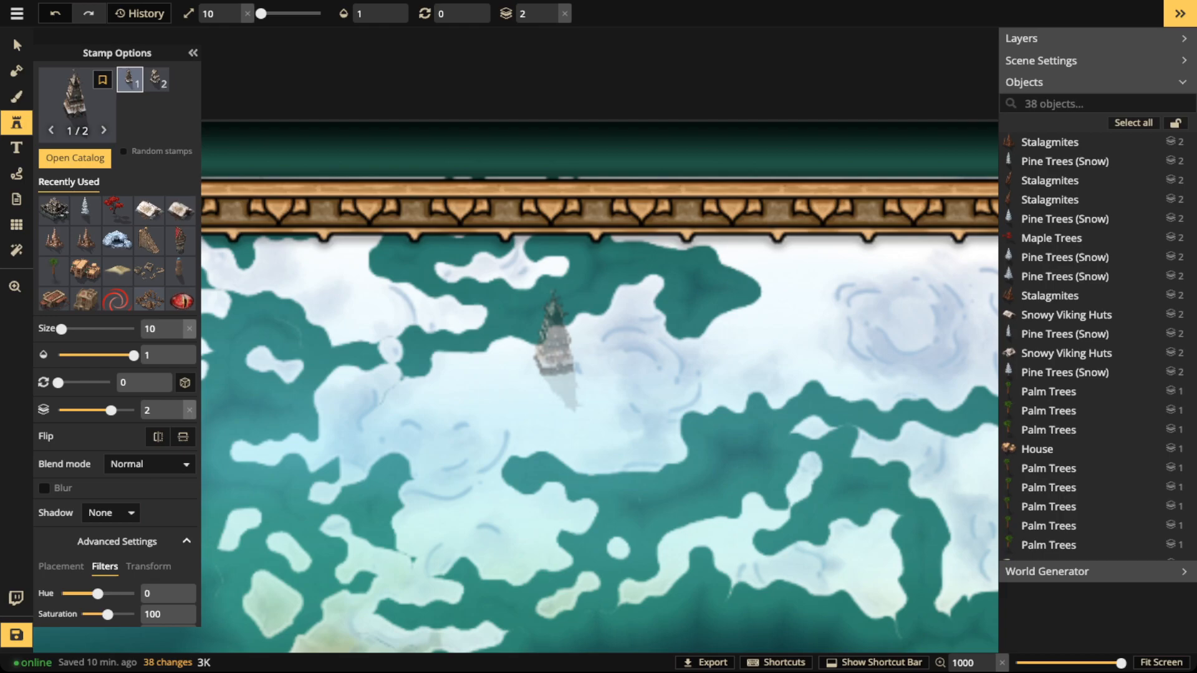
left_click(557, 349)
Step: Search all Fantasy Regional HD packs for "hill" and place a Brown Hills stamp at size 10 at the tower's base
key("f")
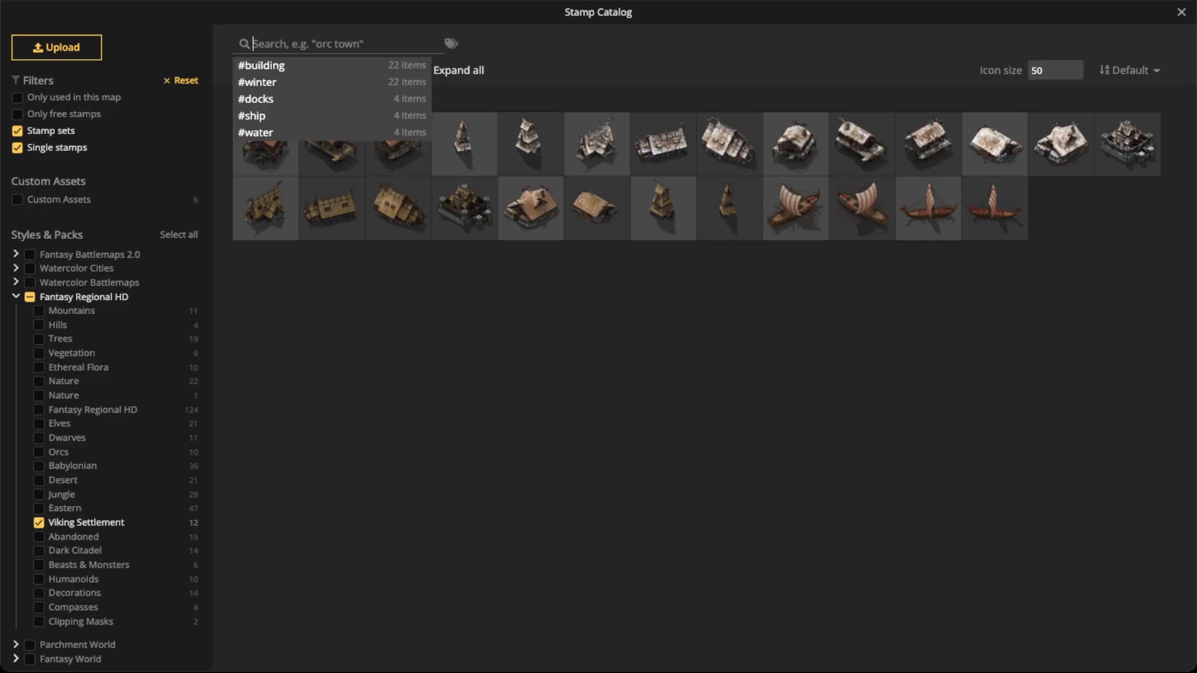
type("hill")
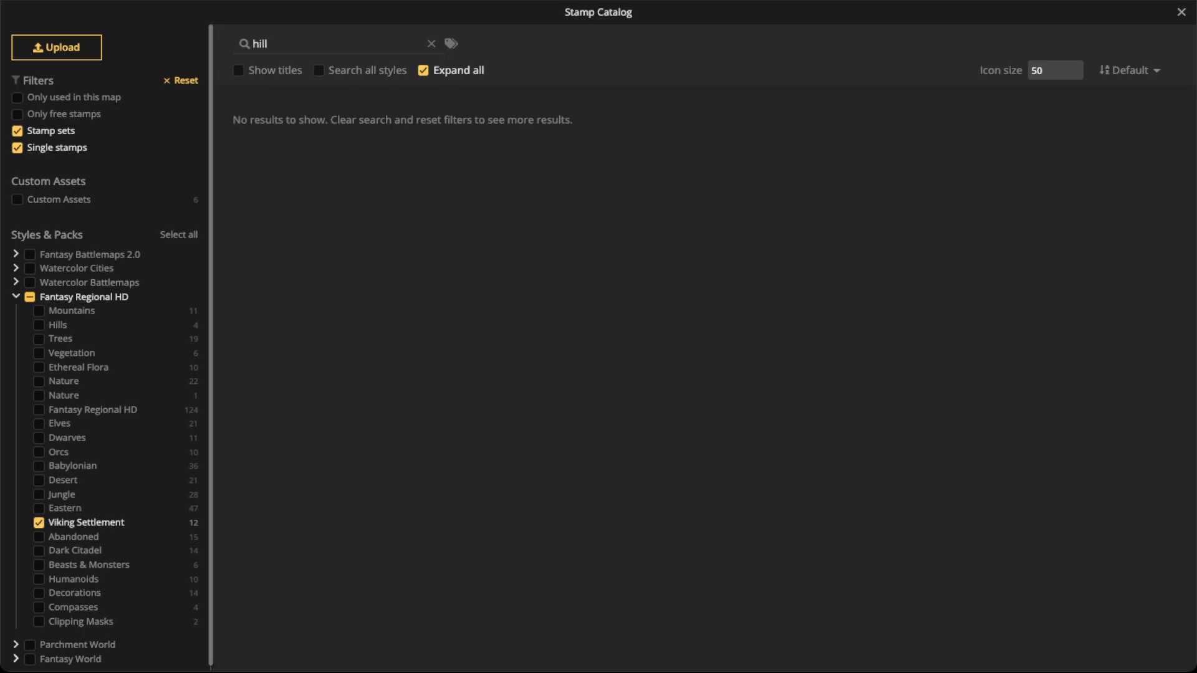
left_click(29, 297)
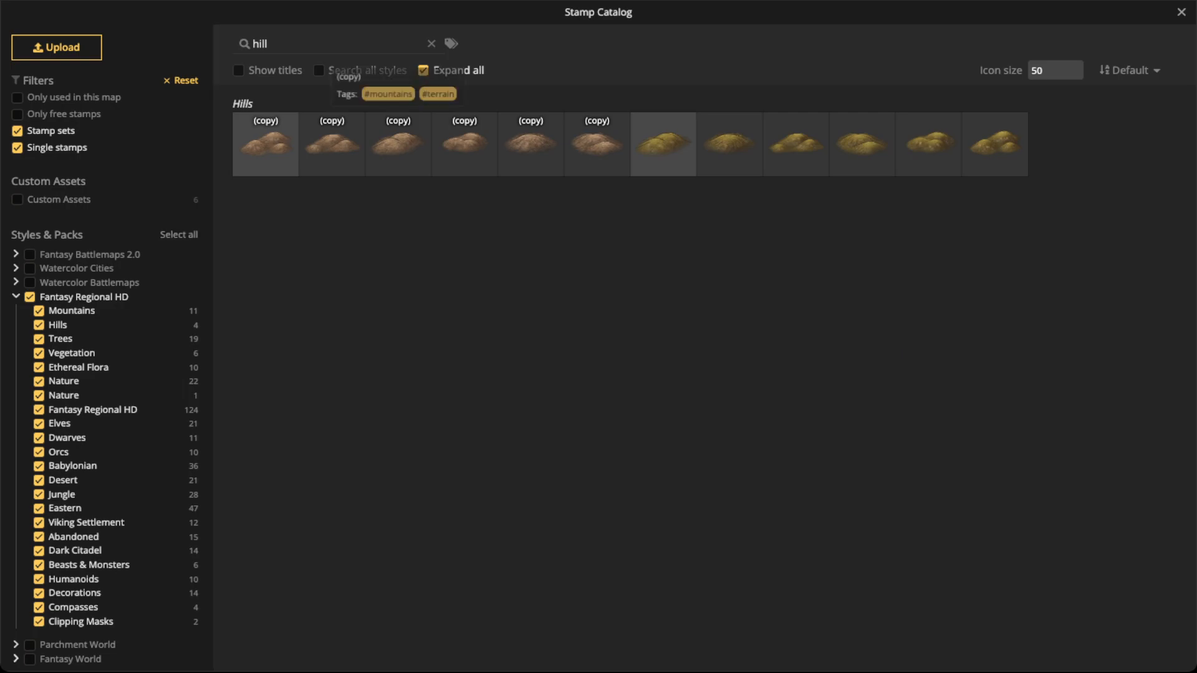
left_click(266, 144)
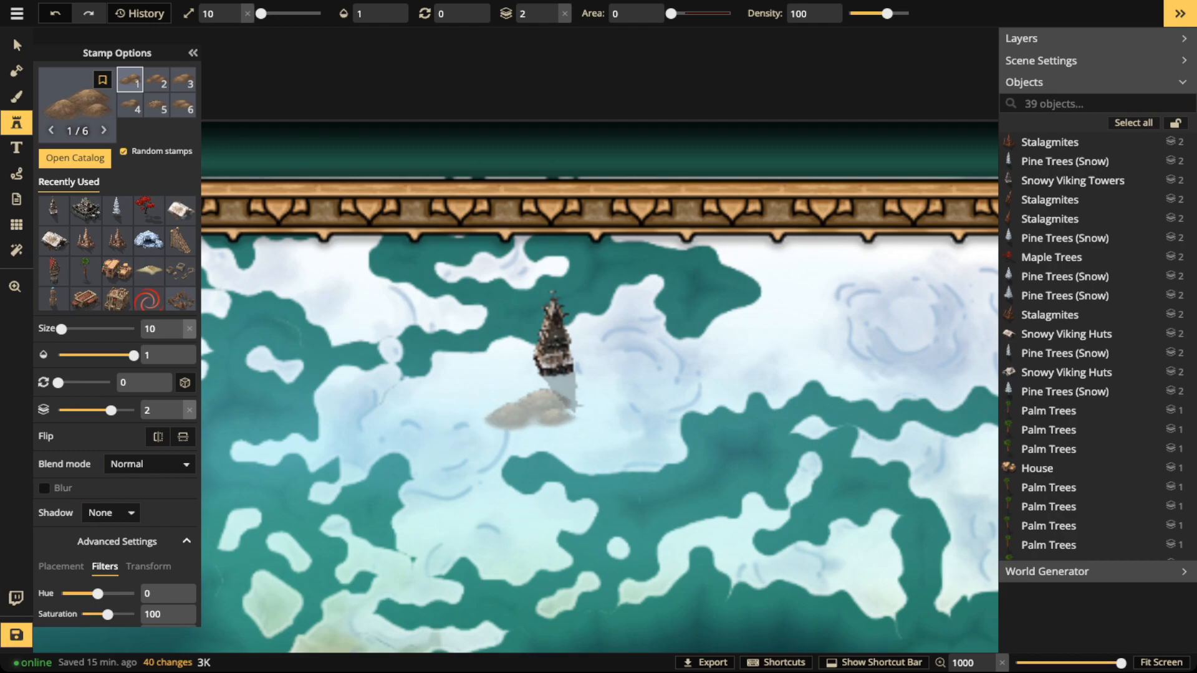
scroll(561, 405, "up", 3)
scroll(558, 399, "down", 3)
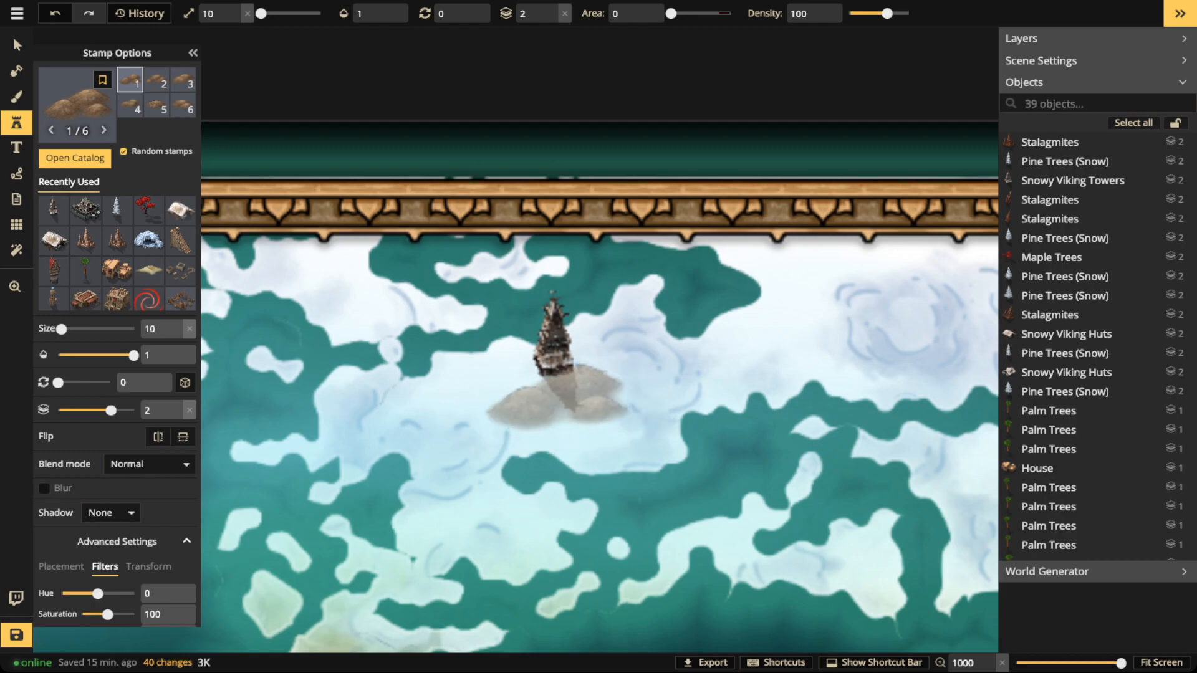
left_click(556, 396)
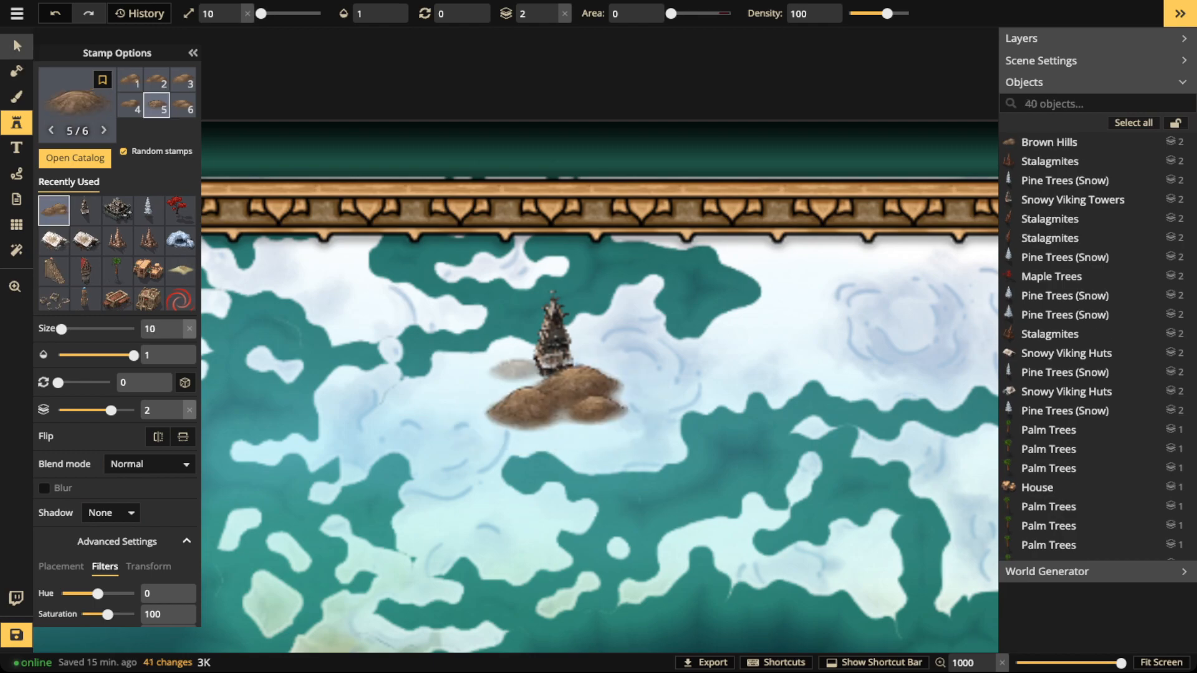
Step: Put the brown hills on layer 1 with Luminosity blending, raise brightness, lower contrast, and shift them slightly up and left under the tower
left_click(17, 45)
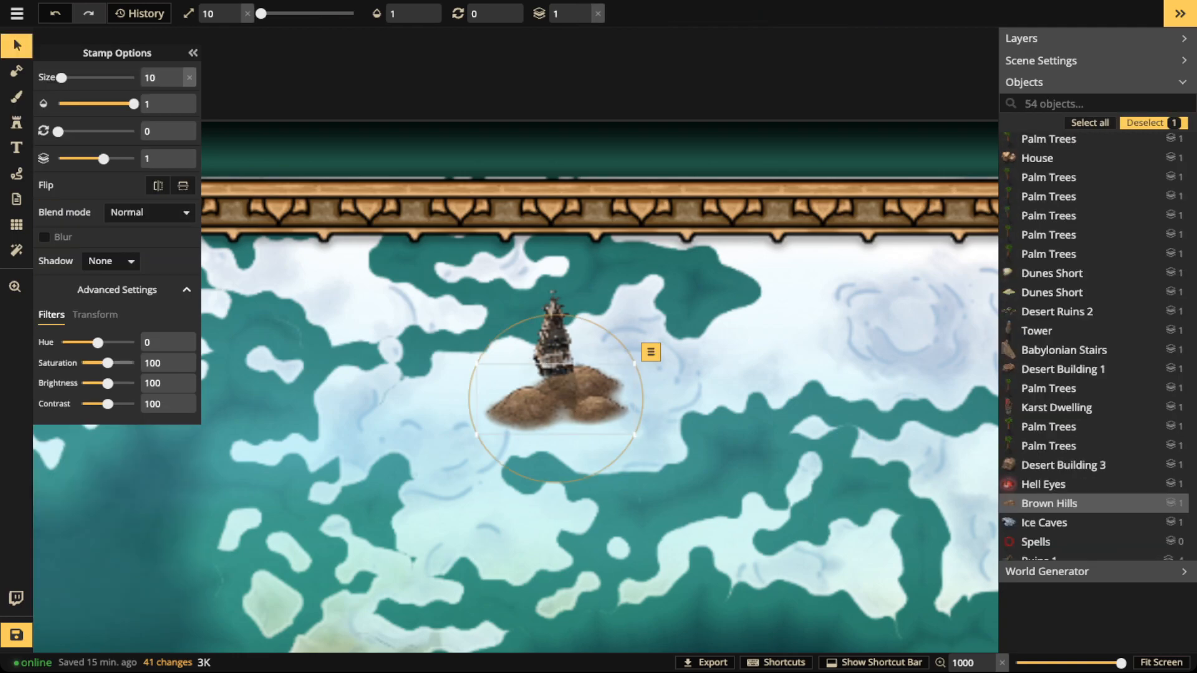
left_click(149, 212)
scroll(112, 342, "down", 5)
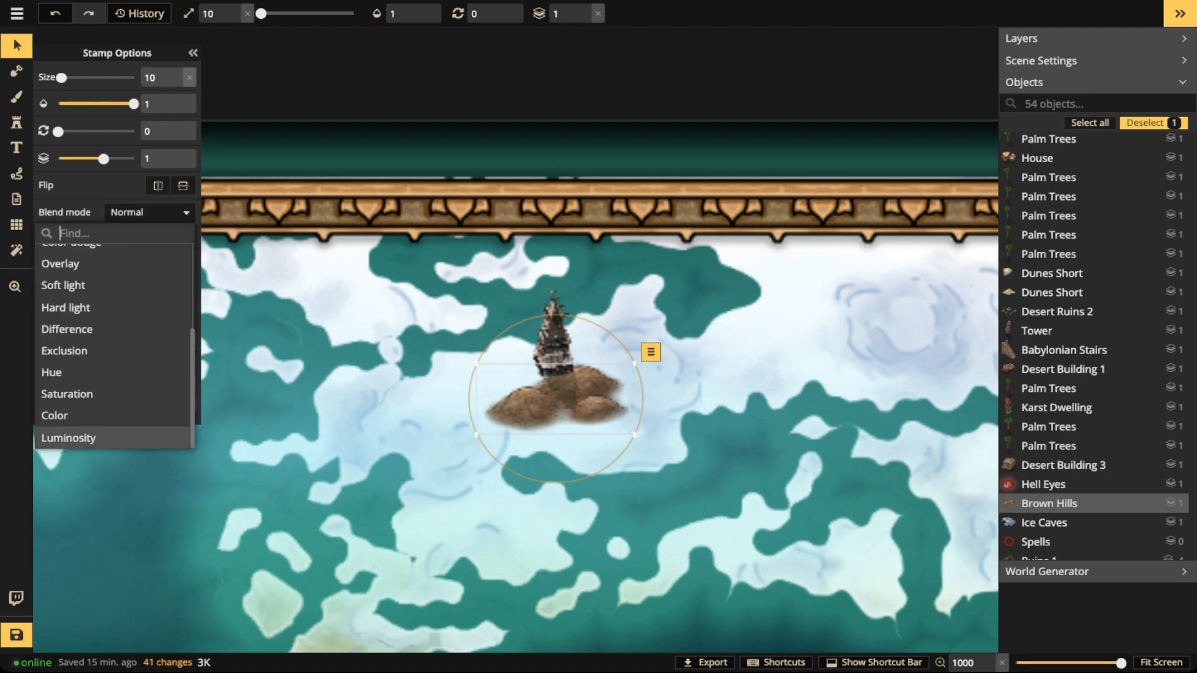
left_click(69, 437)
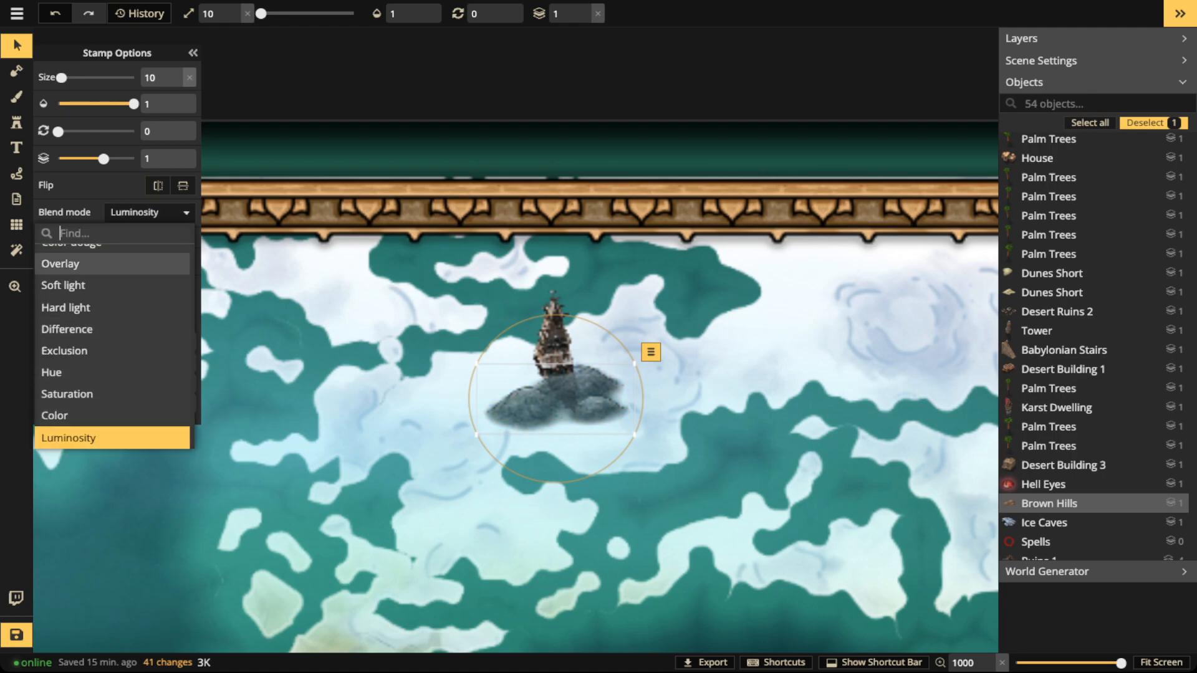
mouse_move(108, 383)
left_mouse_down()
mouse_move(120, 383)
mouse_move(102, 404)
left_mouse_up()
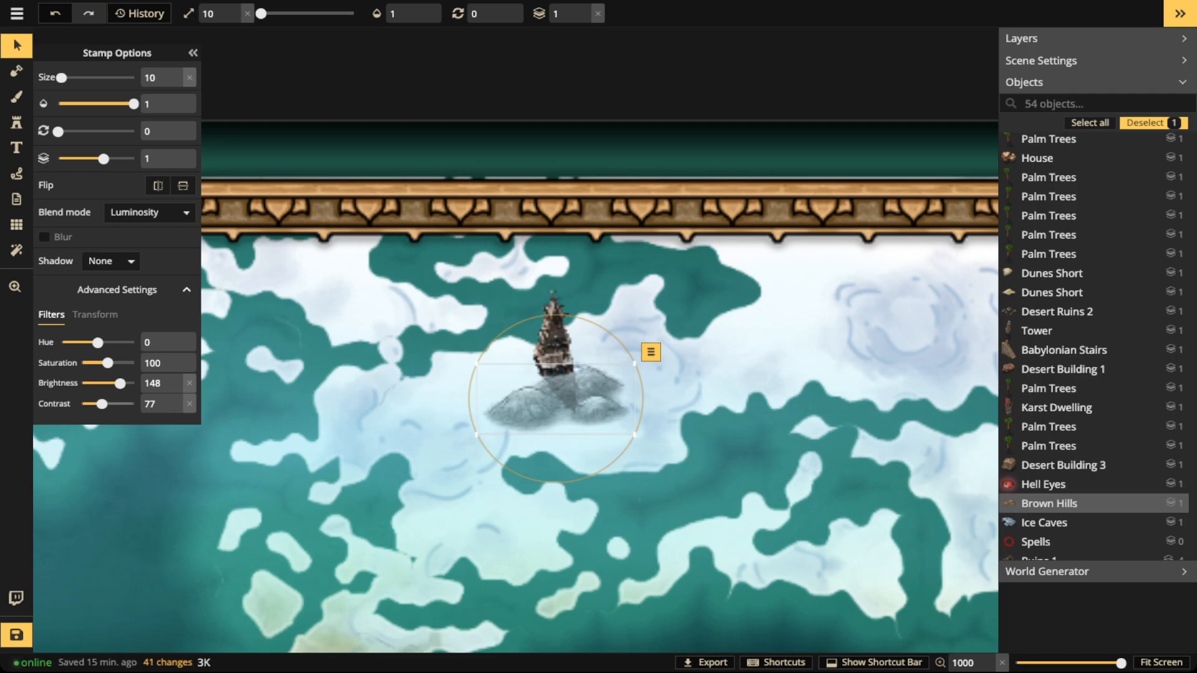
left_click_drag(102, 404, 127, 383)
left_click_drag(542, 402, 509, 388)
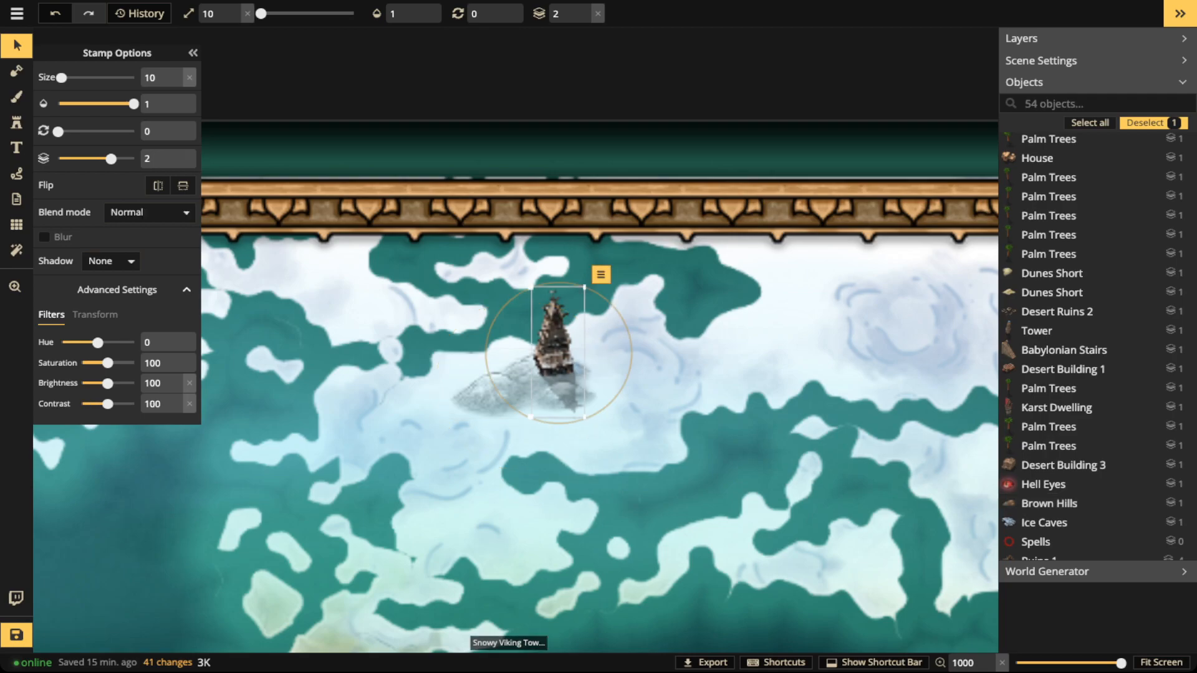
Step: Settle the tower on the hills with rotation 357, and set its saturation to 0, brightness to 128 and contrast to 77
left_click(552, 337)
left_click_drag(552, 337, 542, 337)
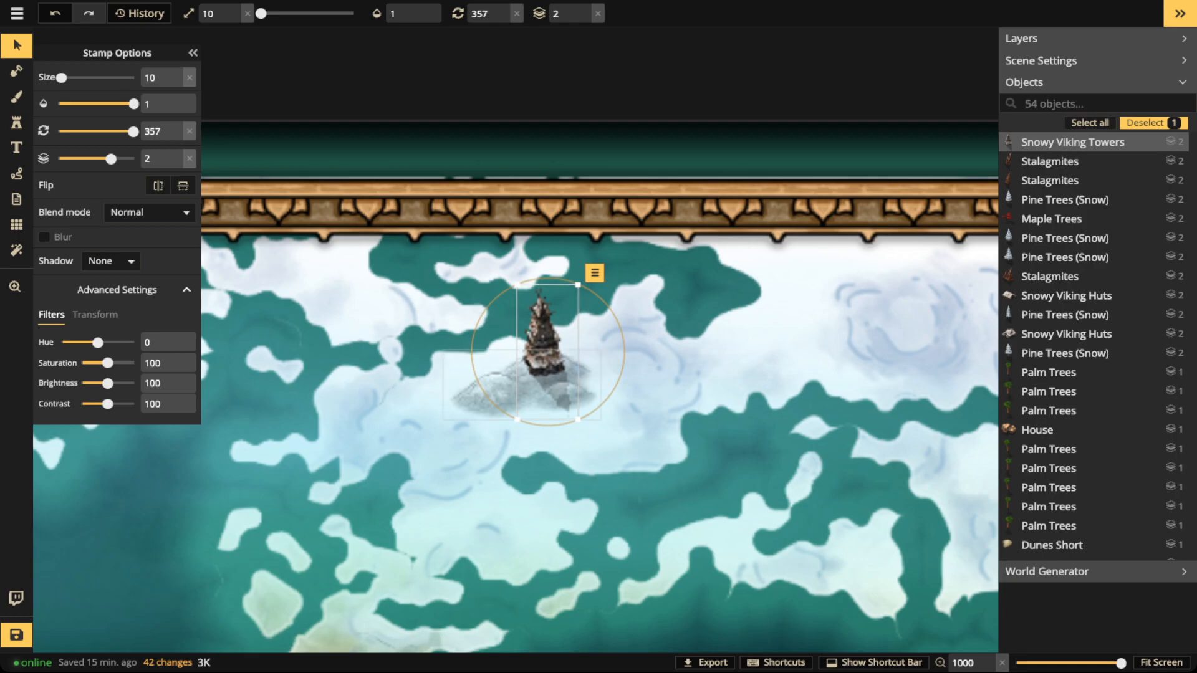
mouse_move(107, 363)
left_mouse_down()
mouse_move(81, 363)
mouse_move(118, 383)
mouse_move(99, 404)
mouse_move(115, 383)
left_mouse_up()
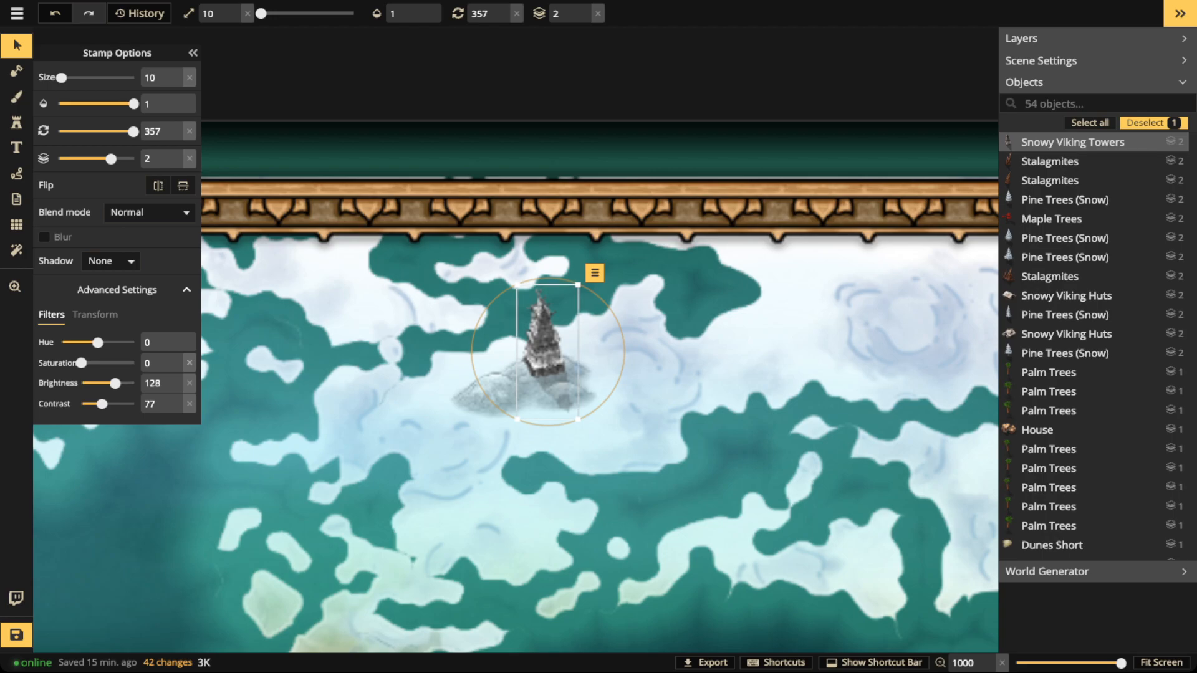
Step: Search the stamp catalog across all styles for "cloud" and choose the first Clouds stamp from the Effects set
scroll(547, 306, "down", 1)
left_click(16, 123)
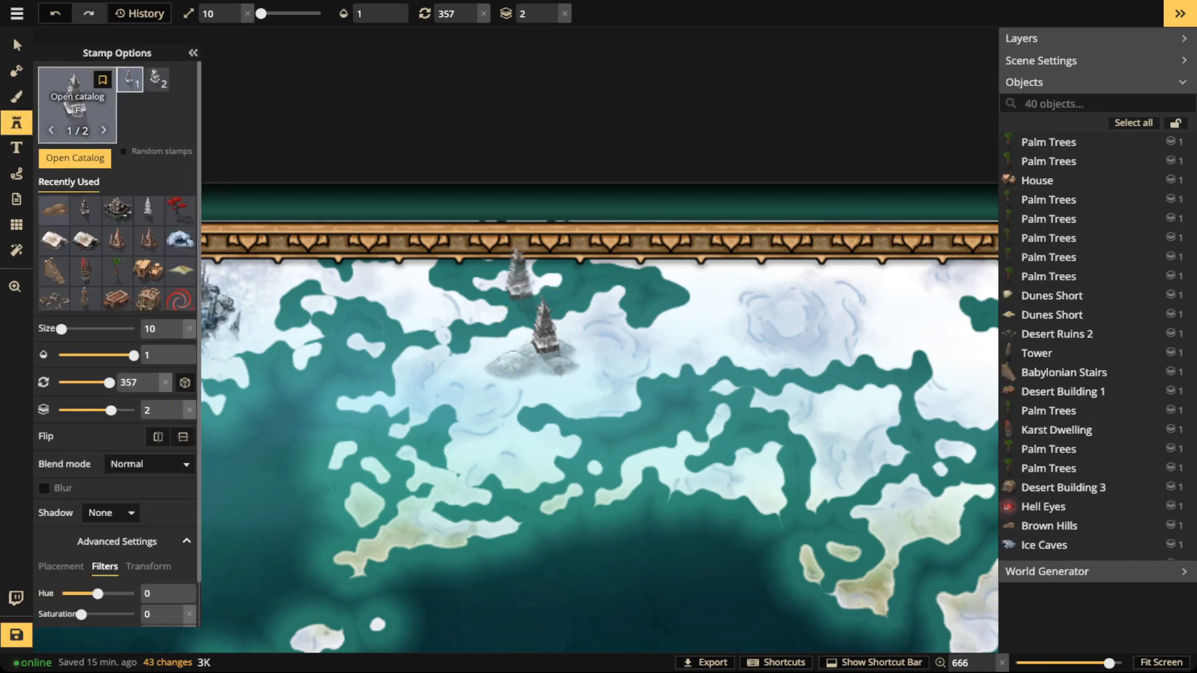
left_click(75, 93)
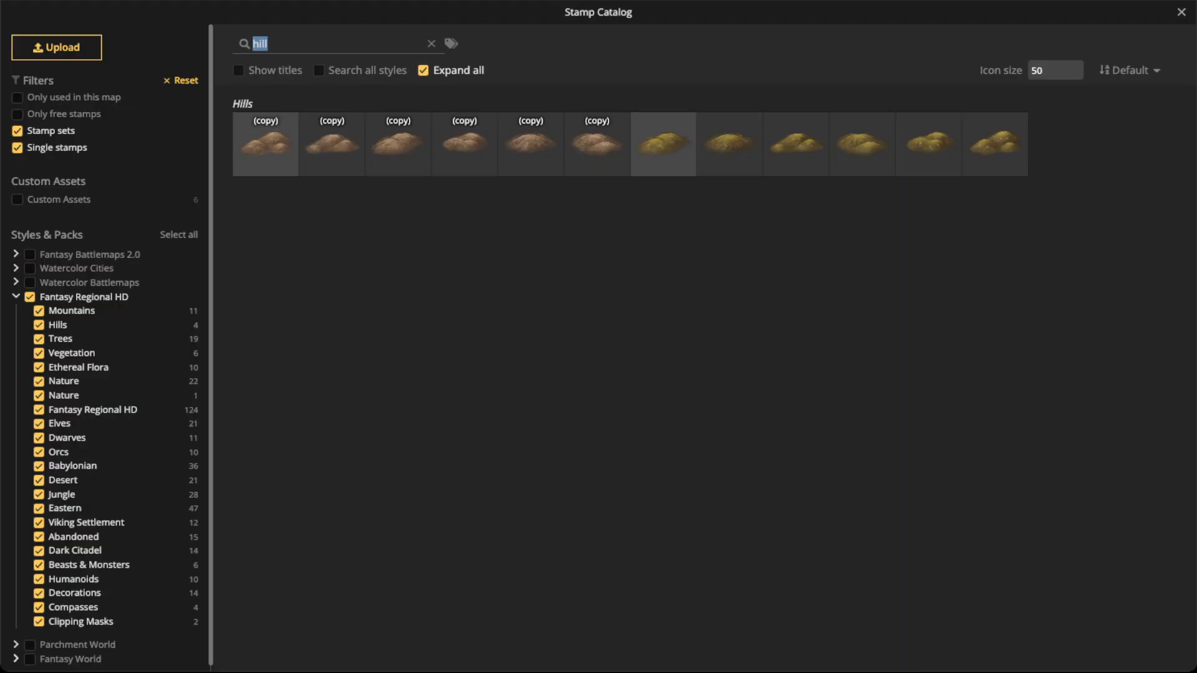
type("cloud")
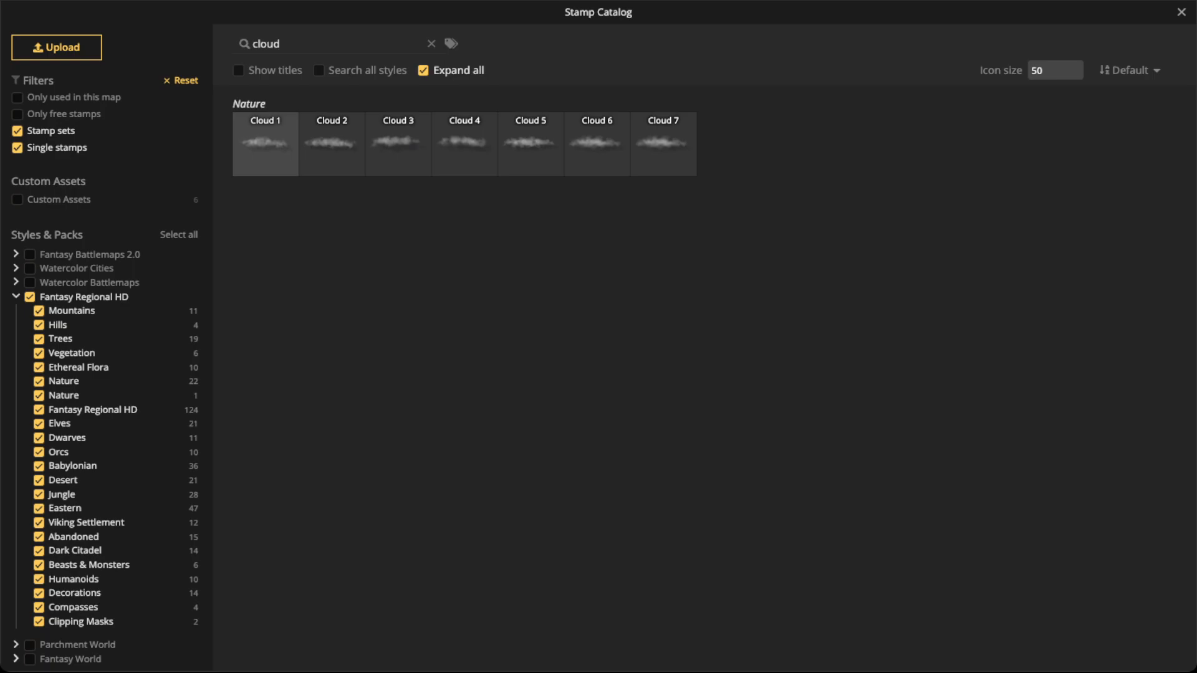
left_click(318, 70)
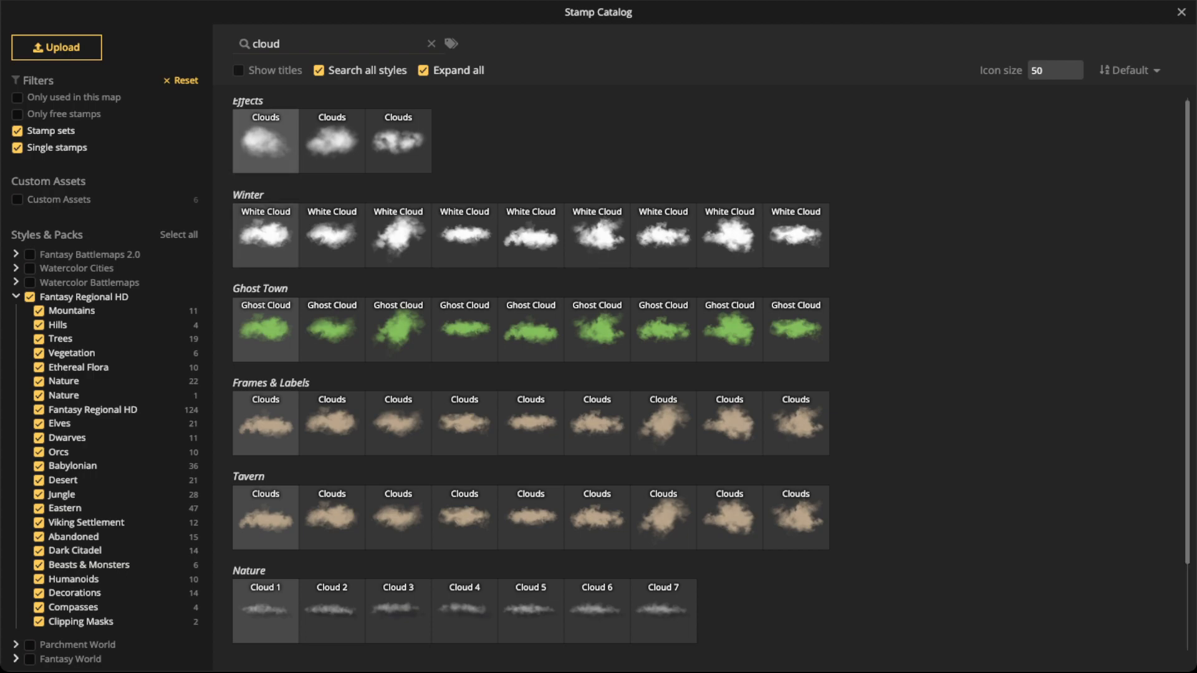
left_click(266, 141)
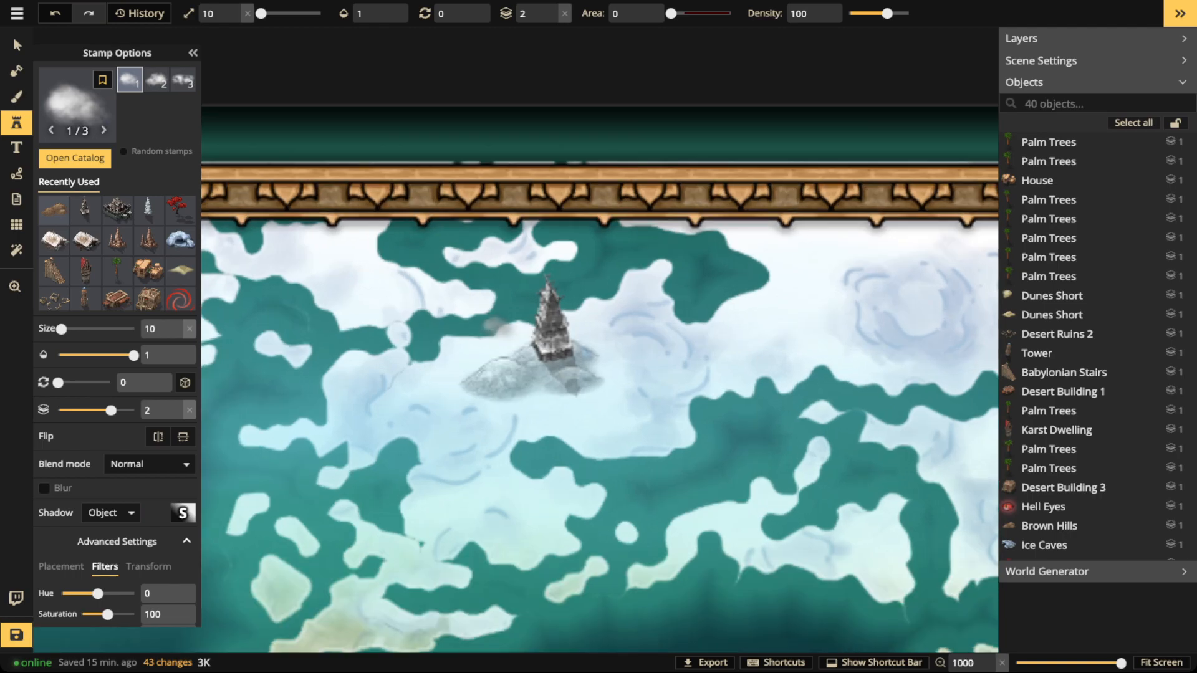
Step: Turn off the cloud stamp's shadow and place clouds at size 16 around the Viking tower
left_click(110, 512)
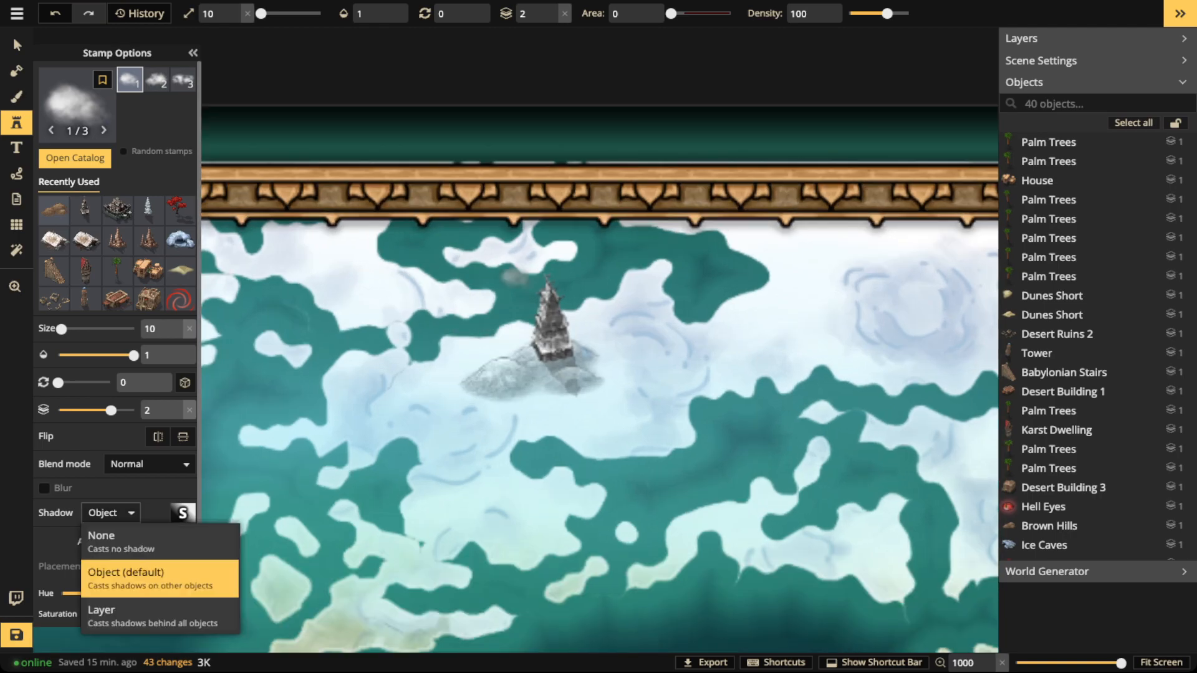
left_click(100, 537)
scroll(523, 296, "up", 3)
scroll(498, 324, "down", 2)
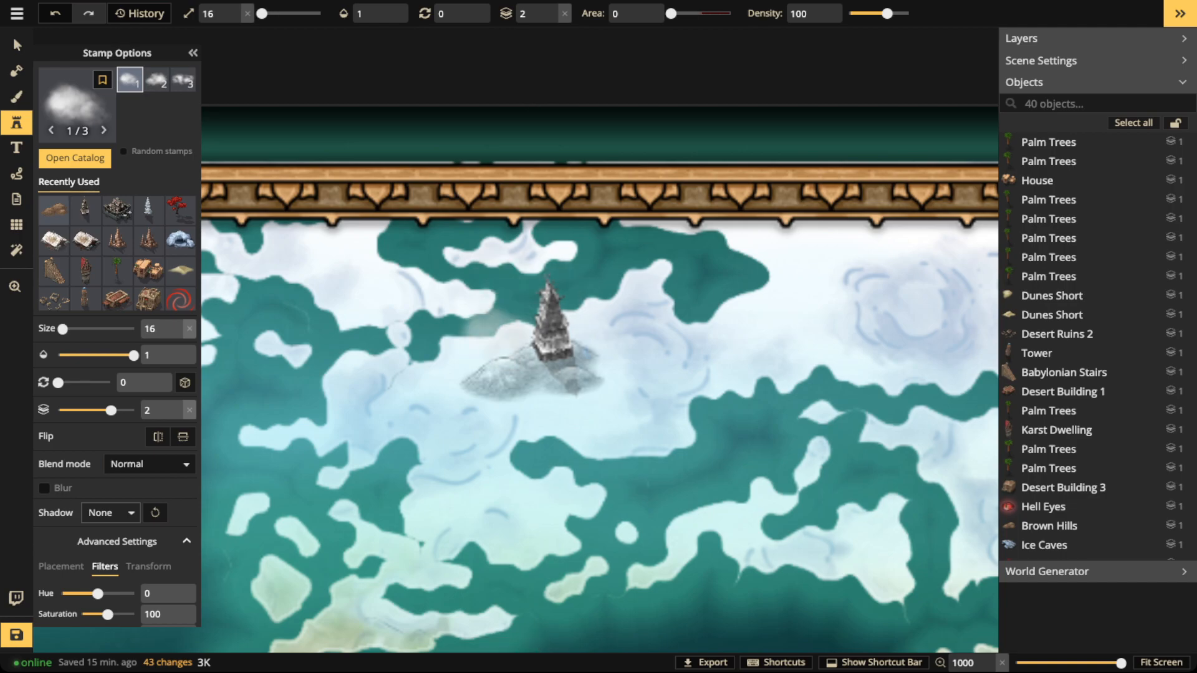
left_click(495, 340)
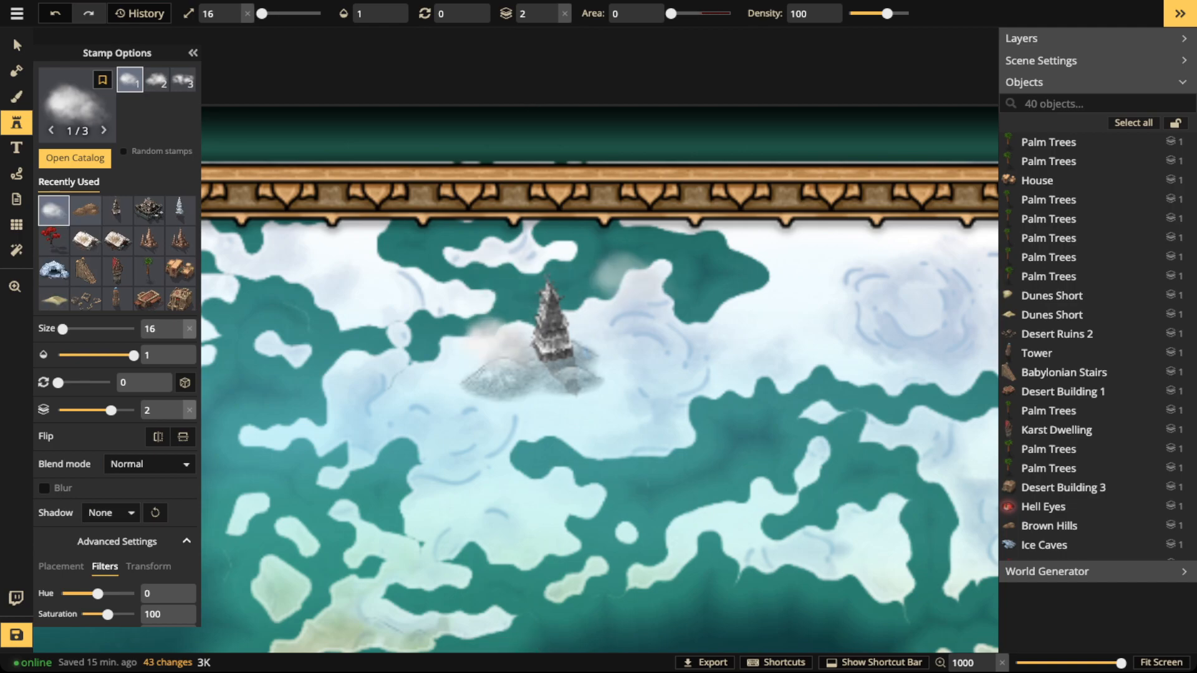
left_click(557, 346)
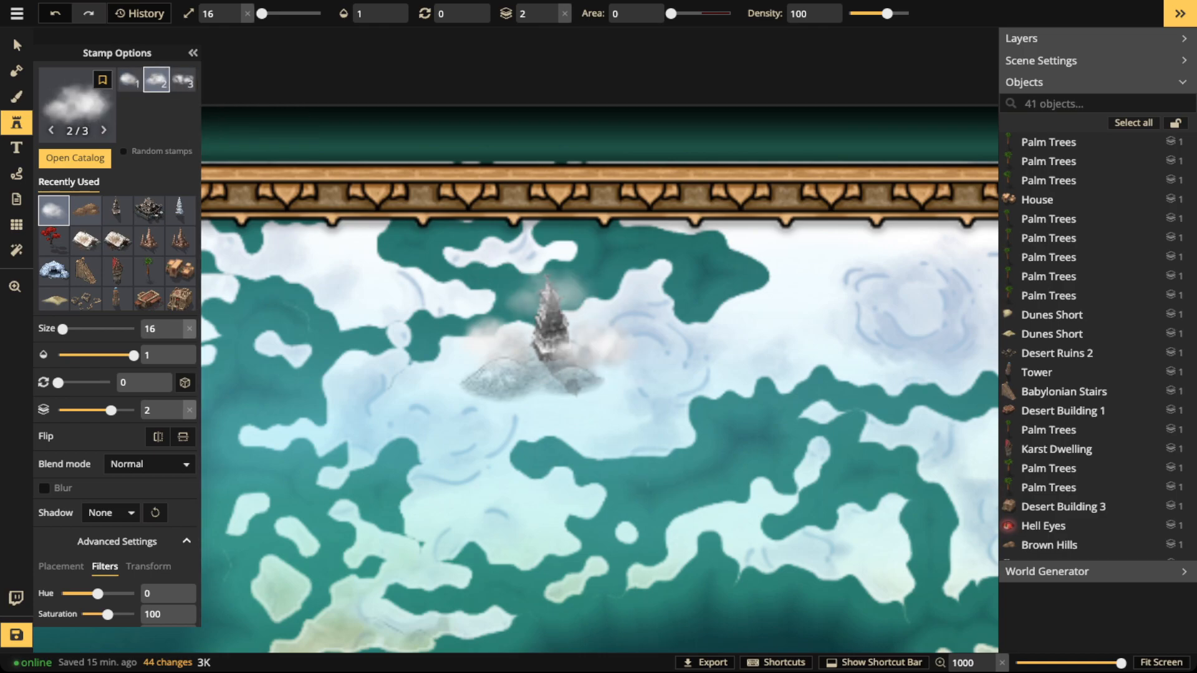
left_click(499, 266)
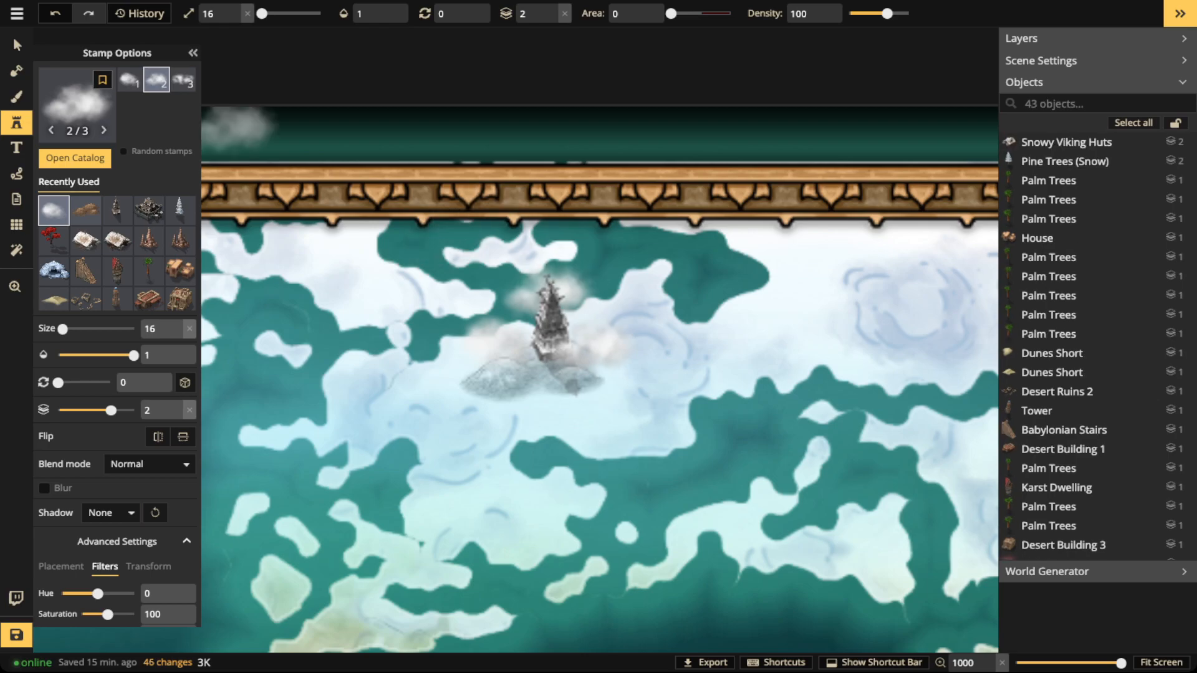
Step: Nudge the upper cloud slightly down behind the Viking tower and deselect it
left_click(17, 46)
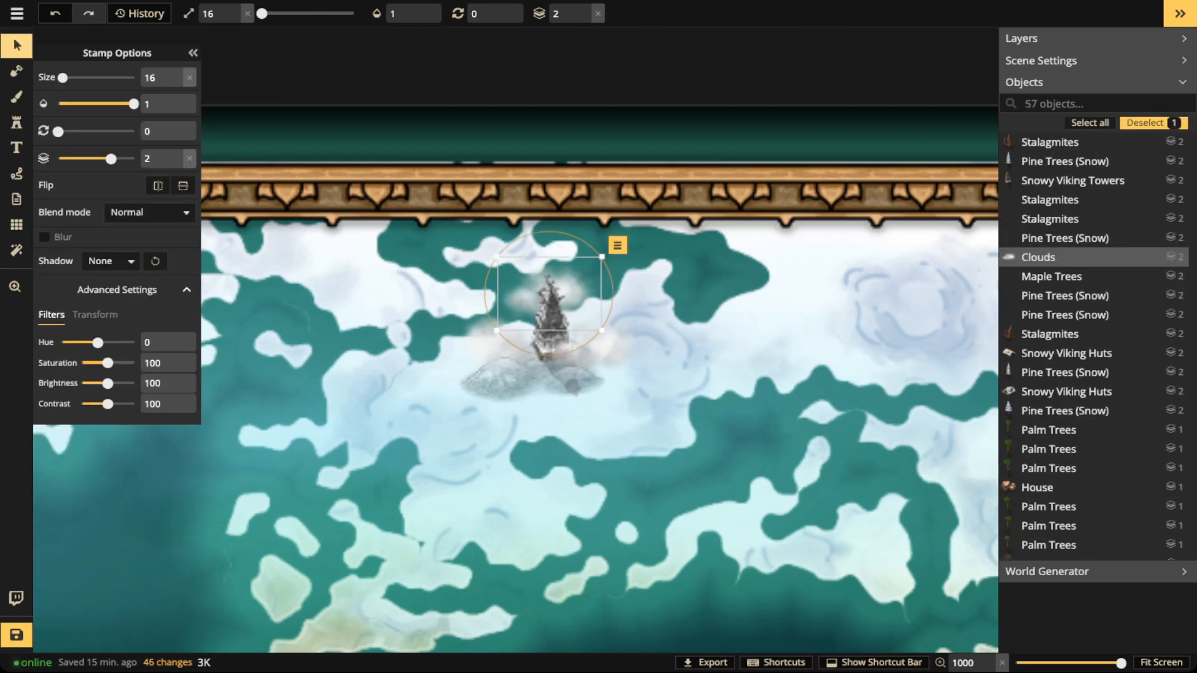
key("Up")
key("Up")
key("Up")
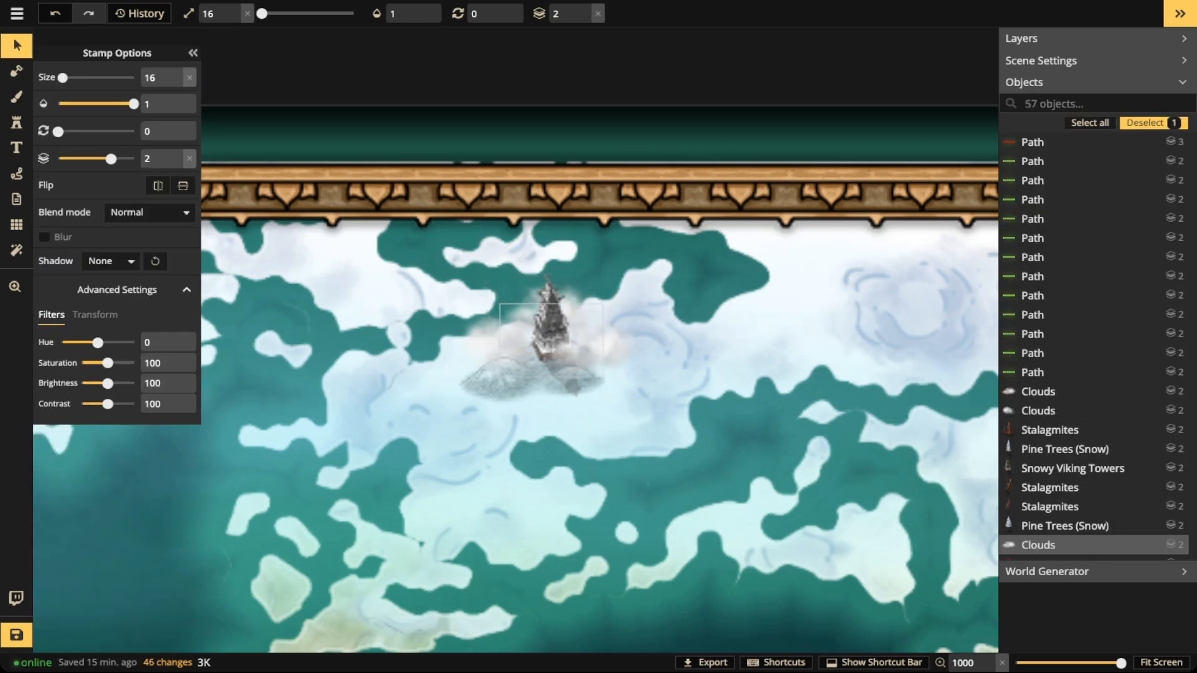
key("Up")
key("Up")
key("Up")
key("Up")
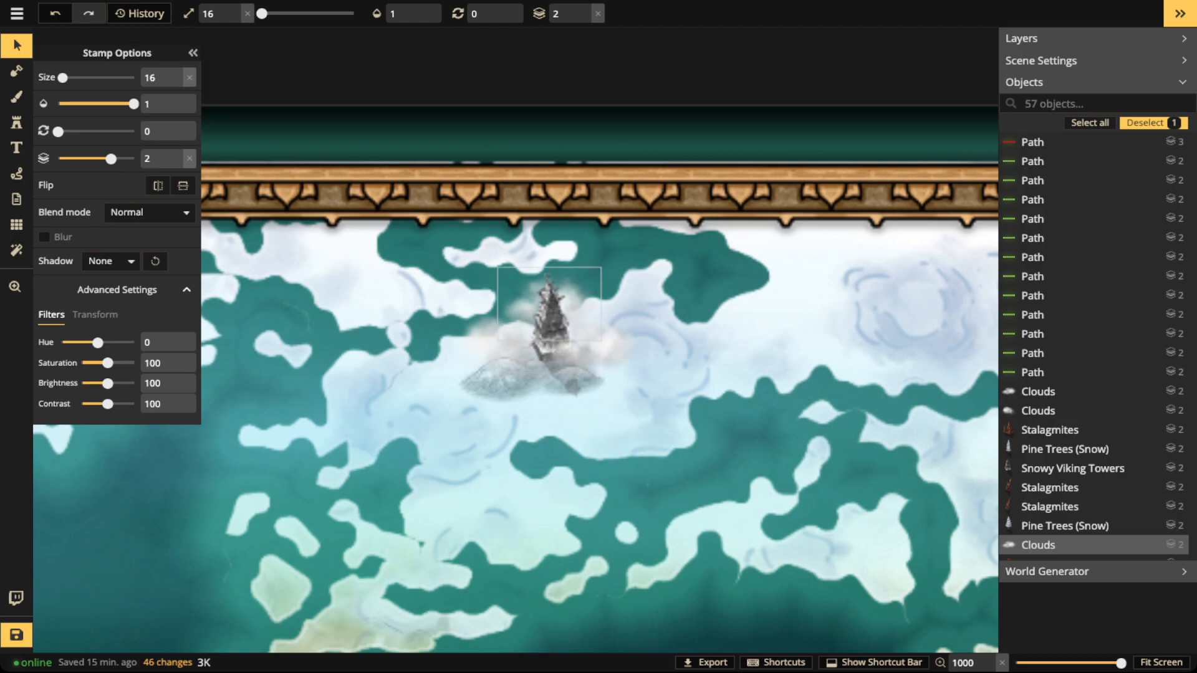
key("Escape")
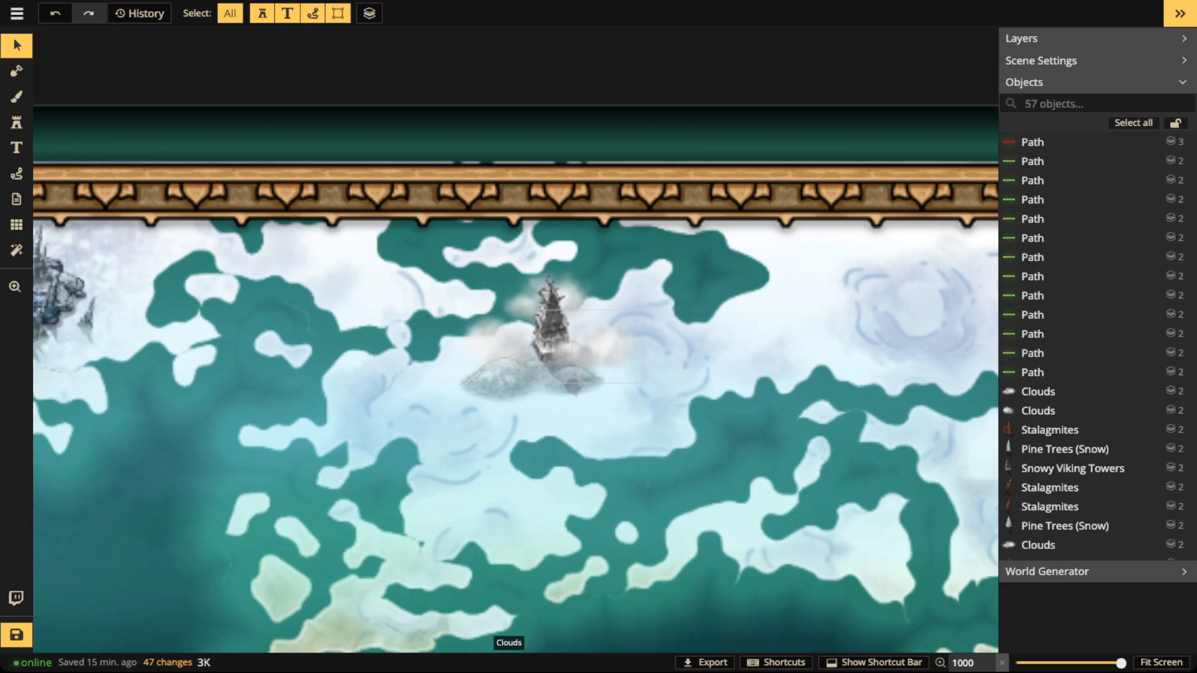
Step: Search the stamp catalog for "ruin" and choose the Ruins 2 stamp from the Fantasy Regional HD set
scroll(505, 351, "down", 5)
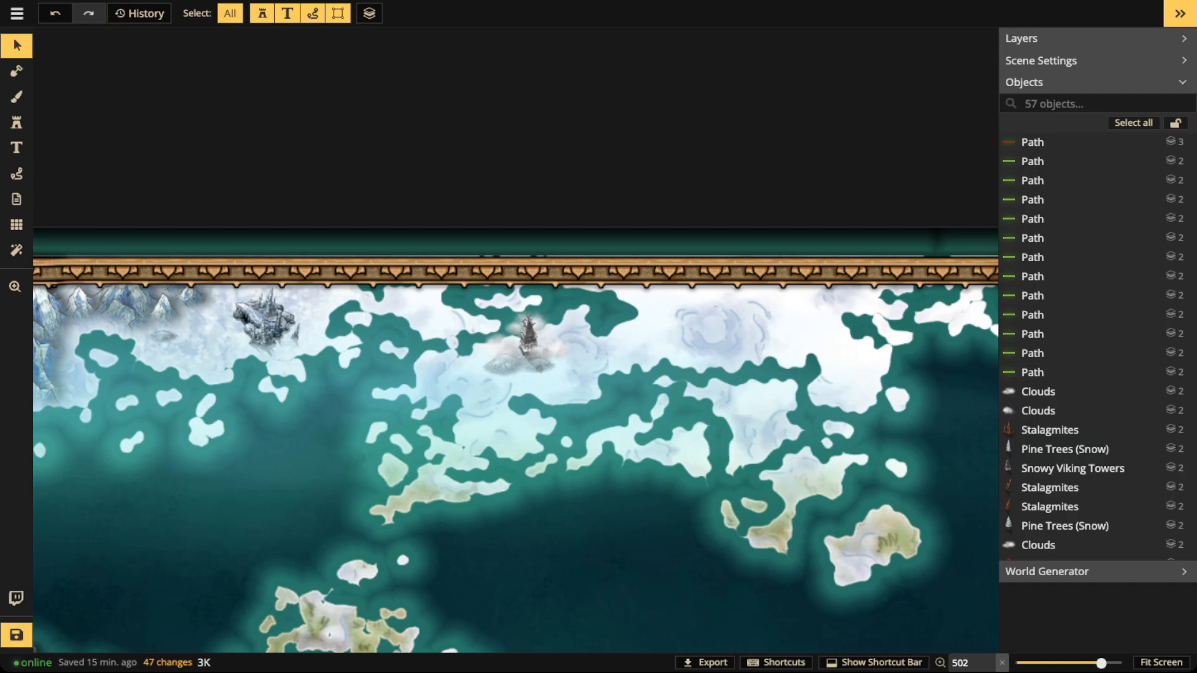
scroll(516, 279, "down", 4)
left_click_drag(517, 278, 784, 201)
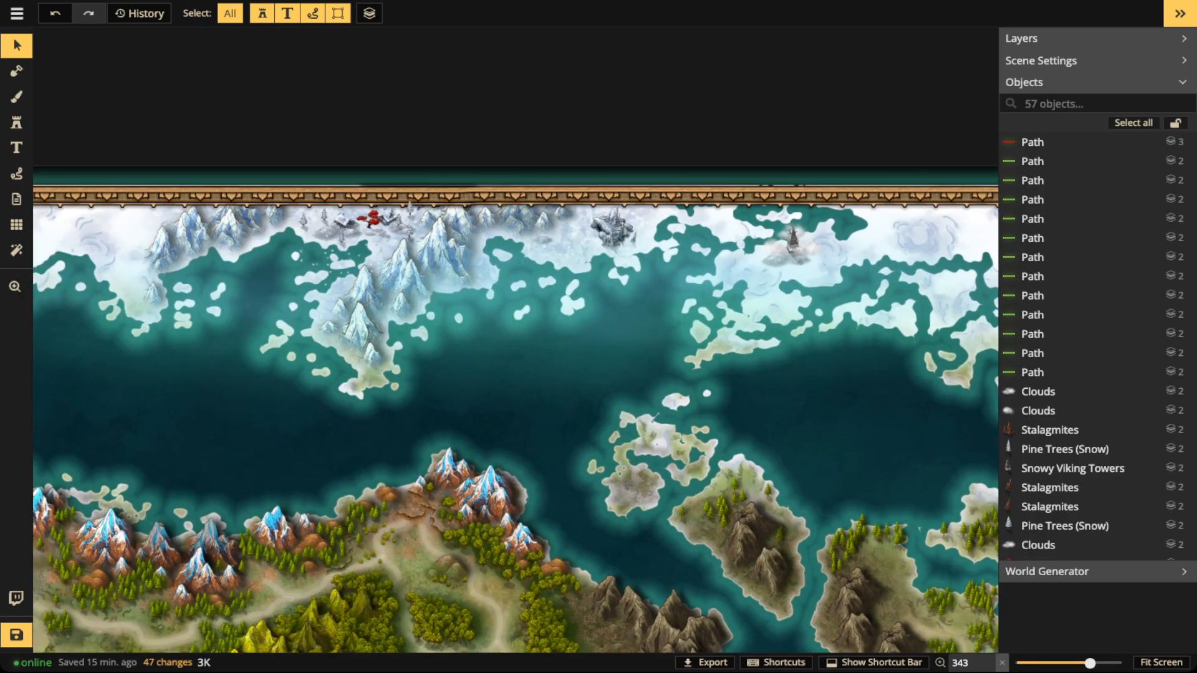
scroll(514, 414, "down", 3)
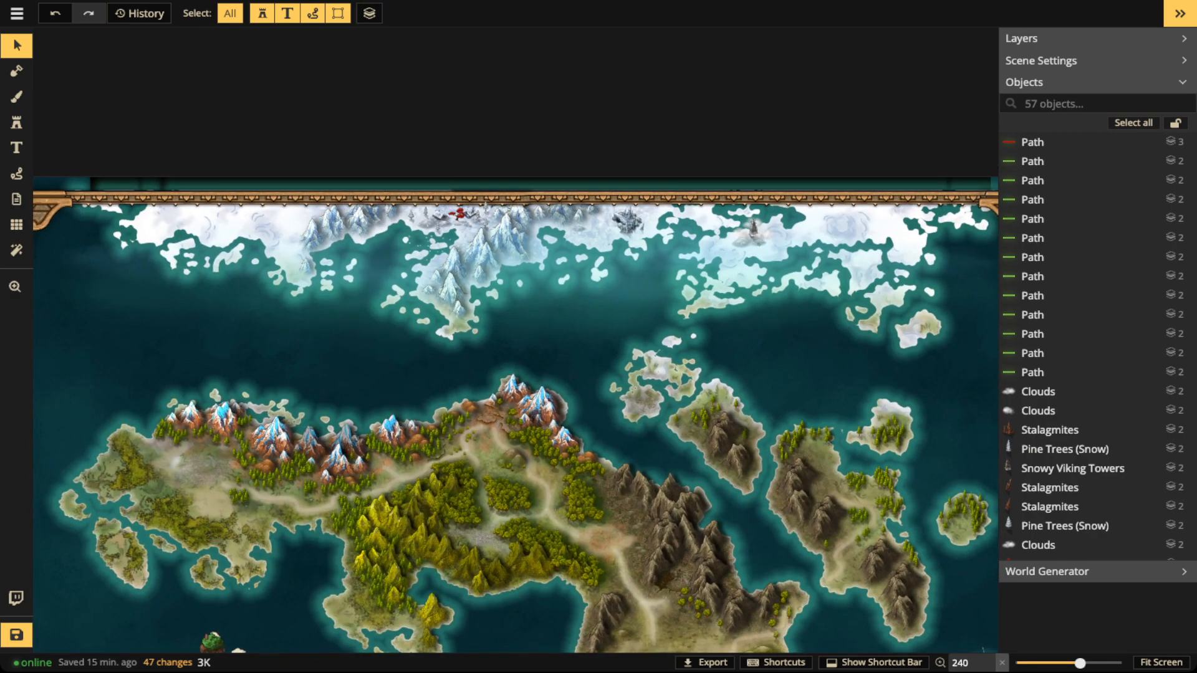
scroll(151, 188, "up", 3)
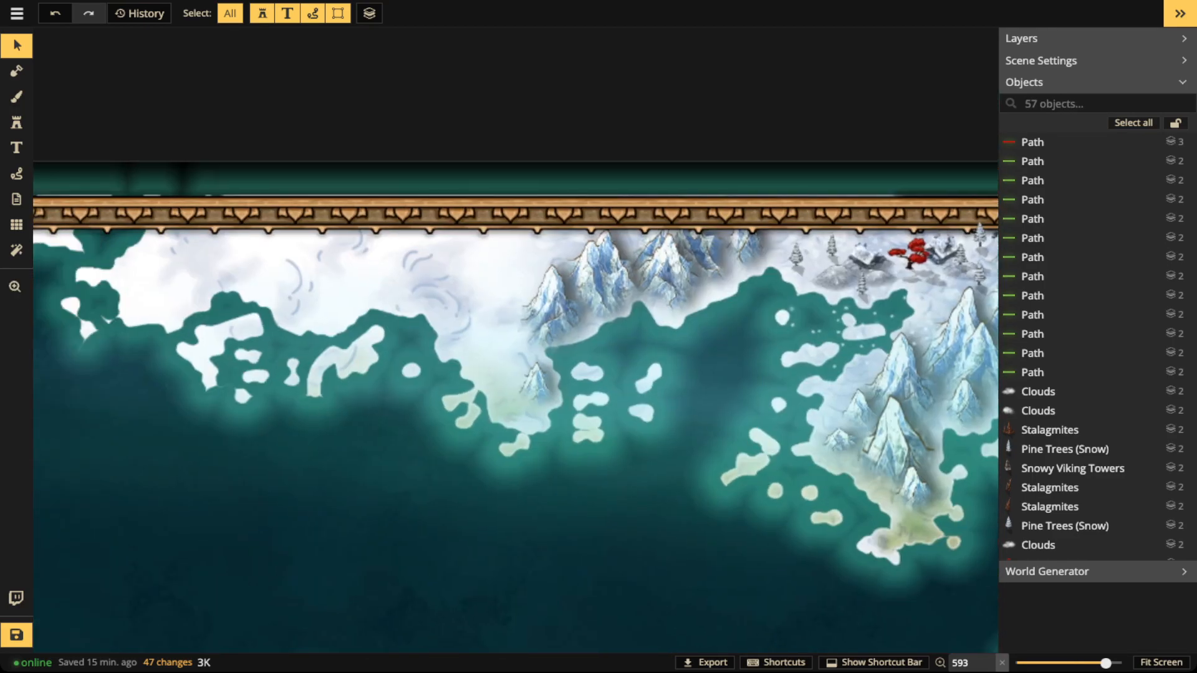
key("s")
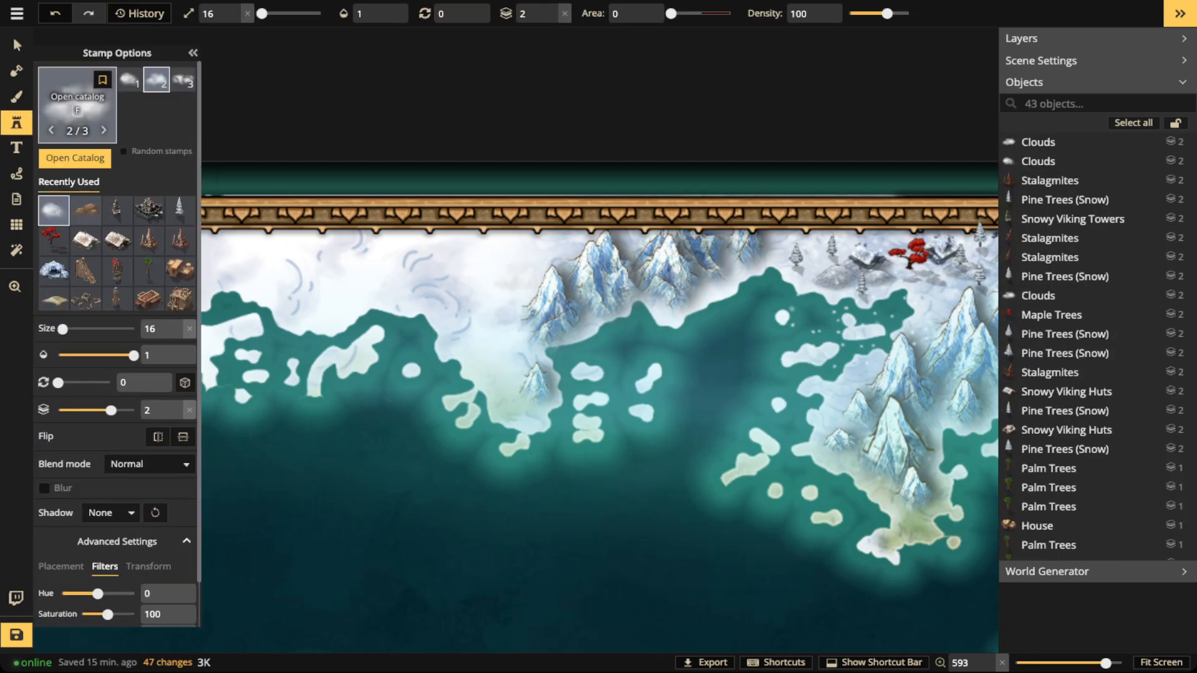
key("f")
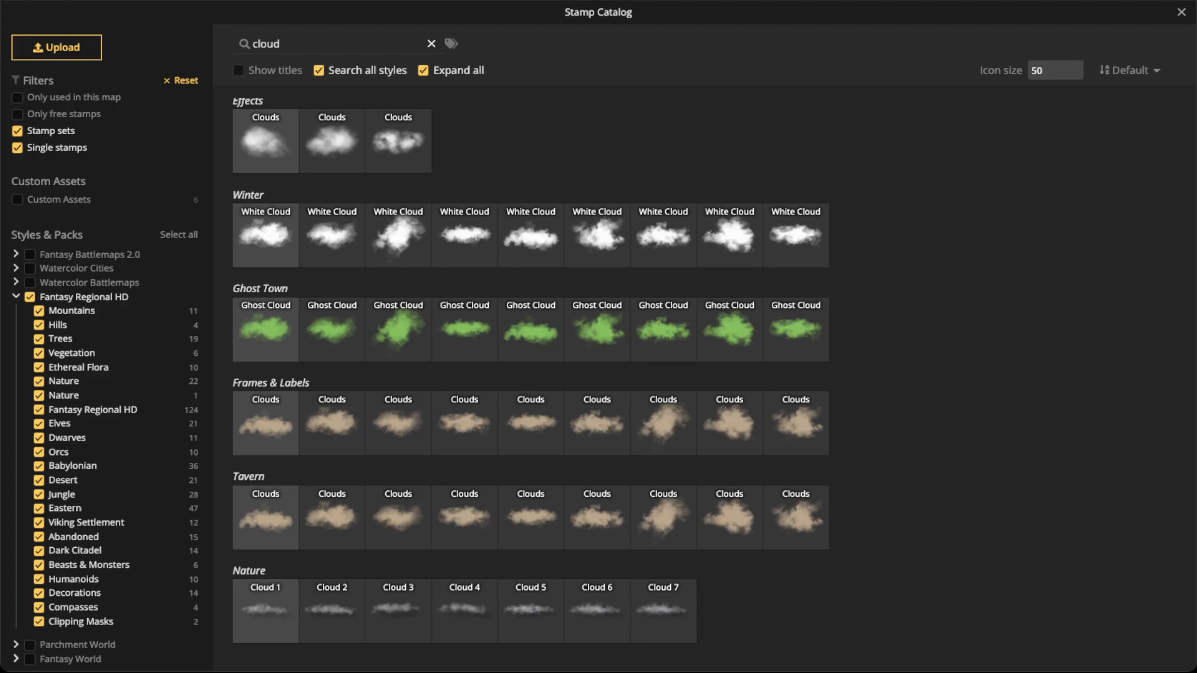
key("BackSpace")
key("BackSpace")
key("BackSpace")
key("BackSpace")
key("BackSpace")
scroll(697, 374, "down", 4)
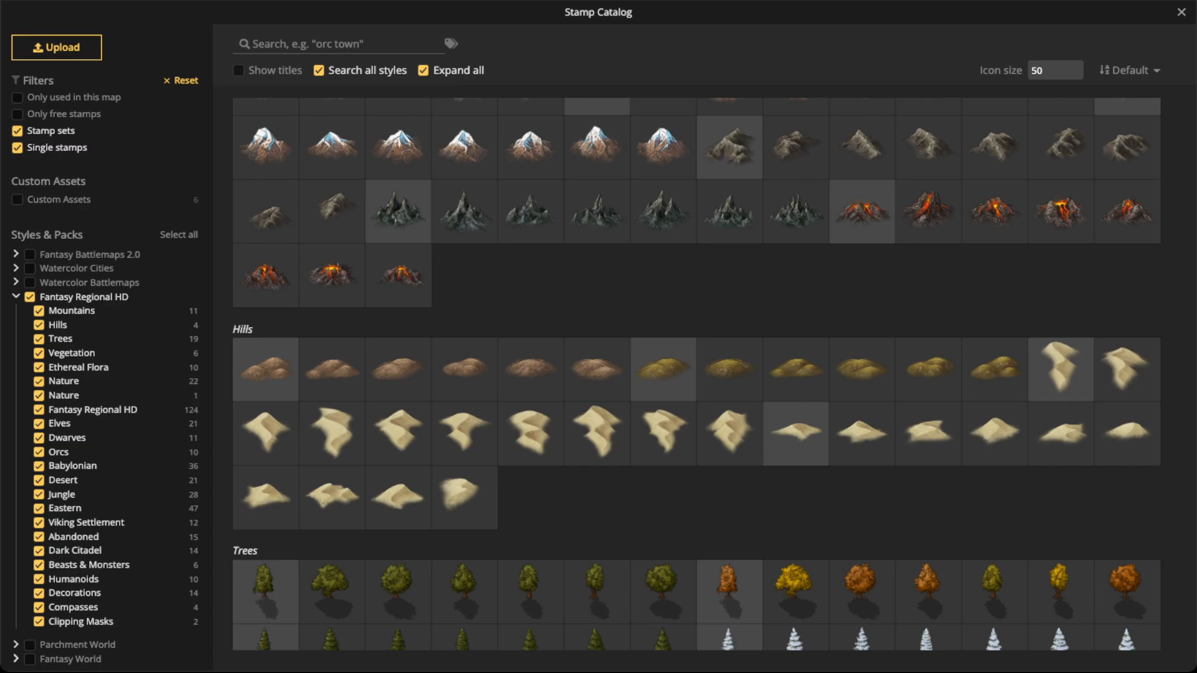
left_click(253, 43)
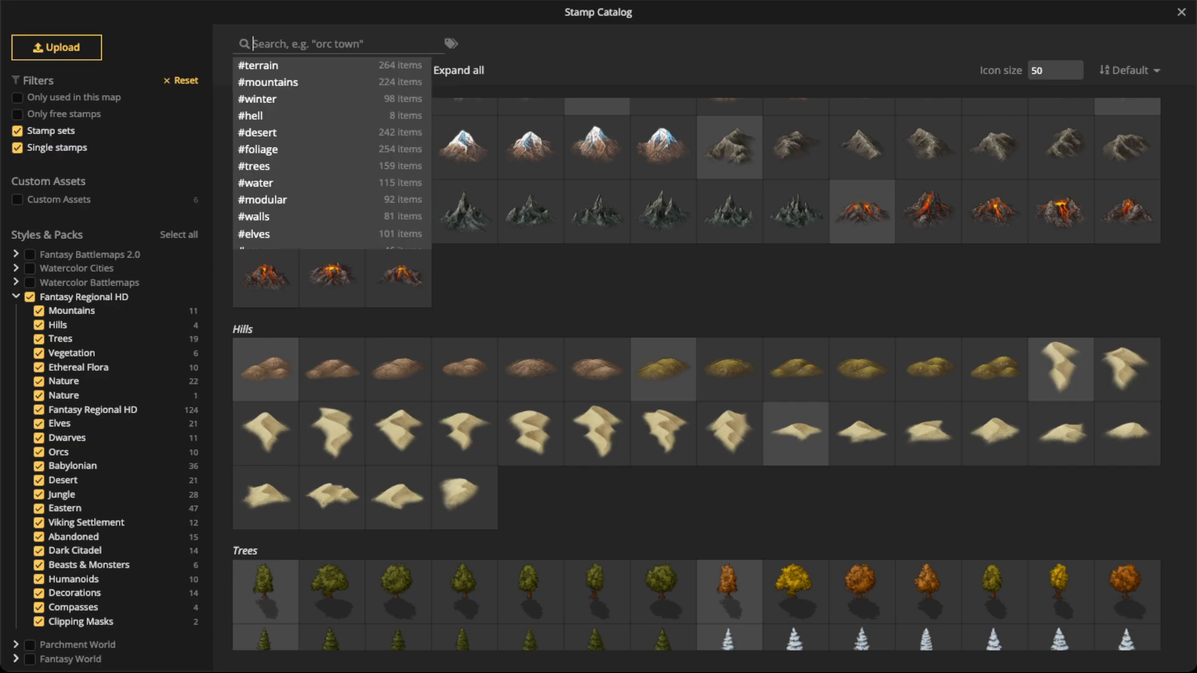
type("ruin")
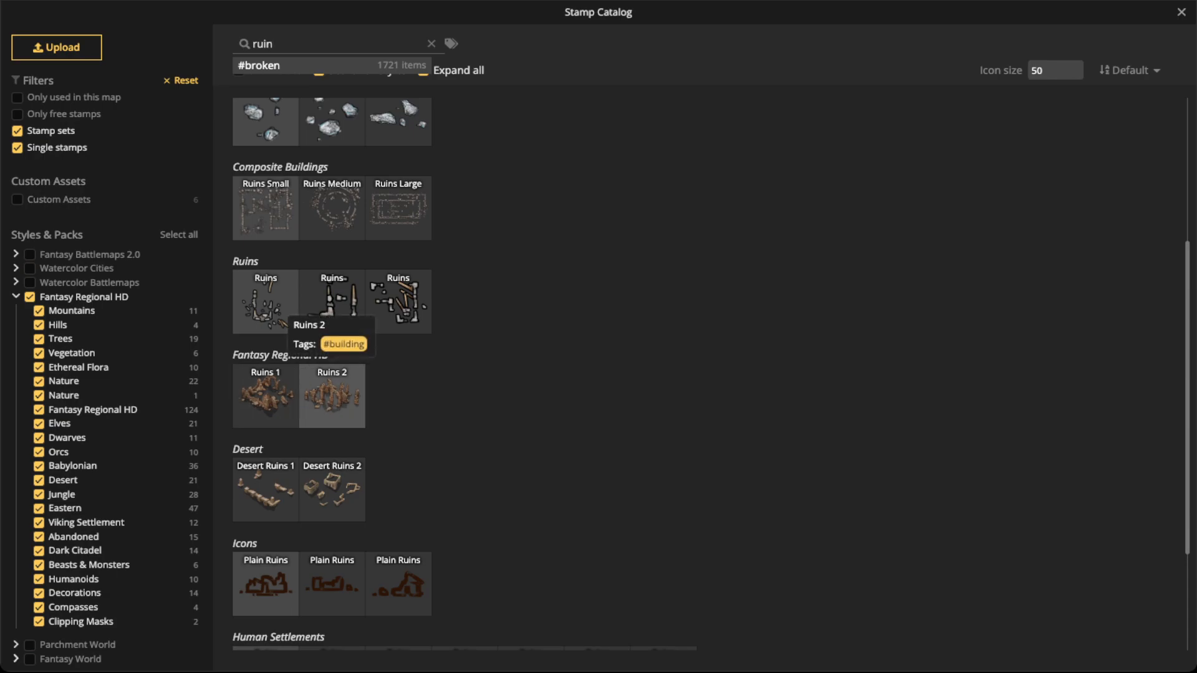
left_click(332, 395)
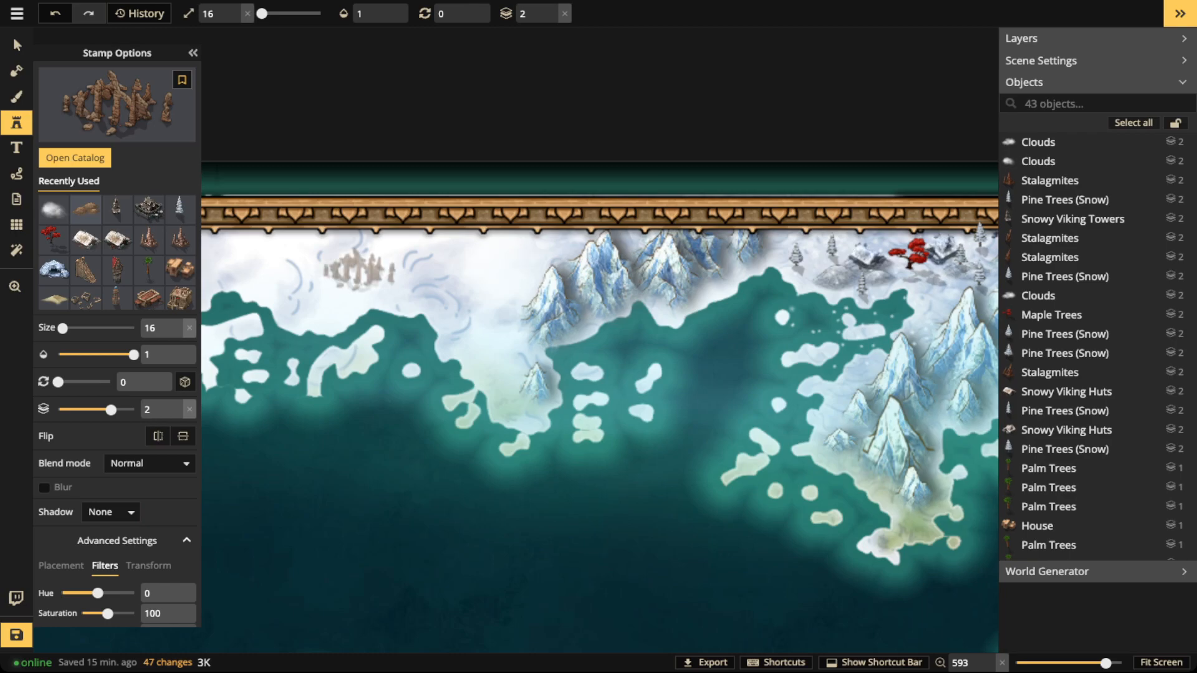
Step: Place the ruins at size 16 on the snowy western tip of the frozen north and nudge them slightly down
left_click_drag(344, 275, 461, 285)
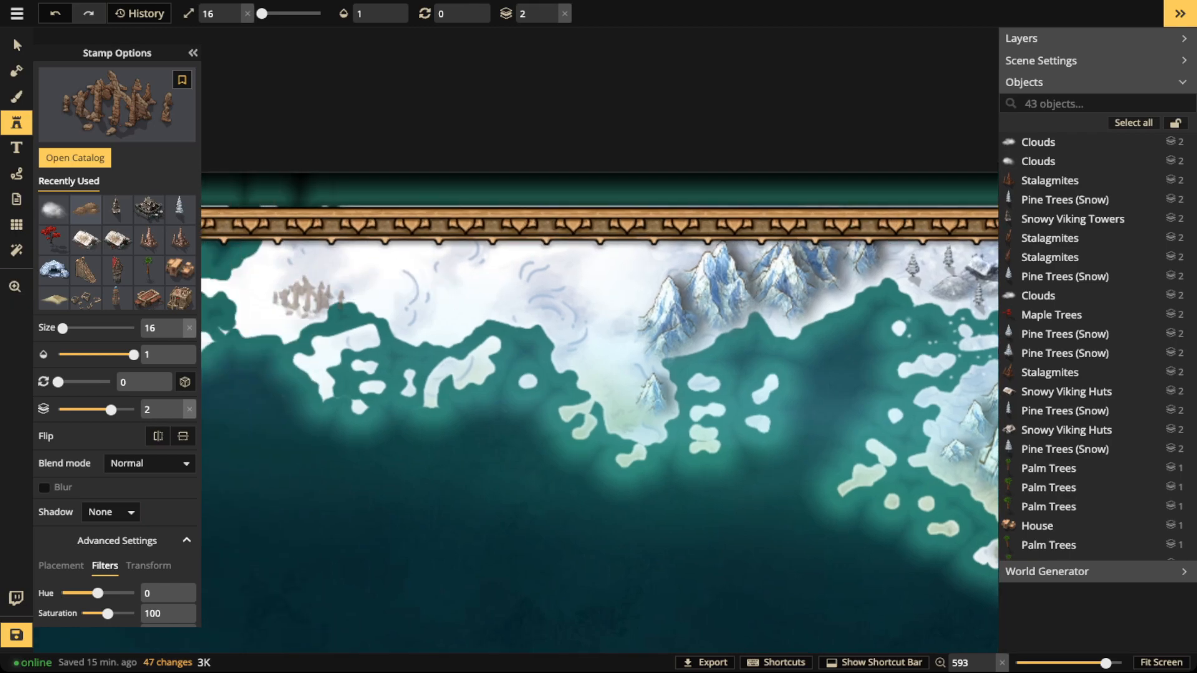
left_click(283, 284)
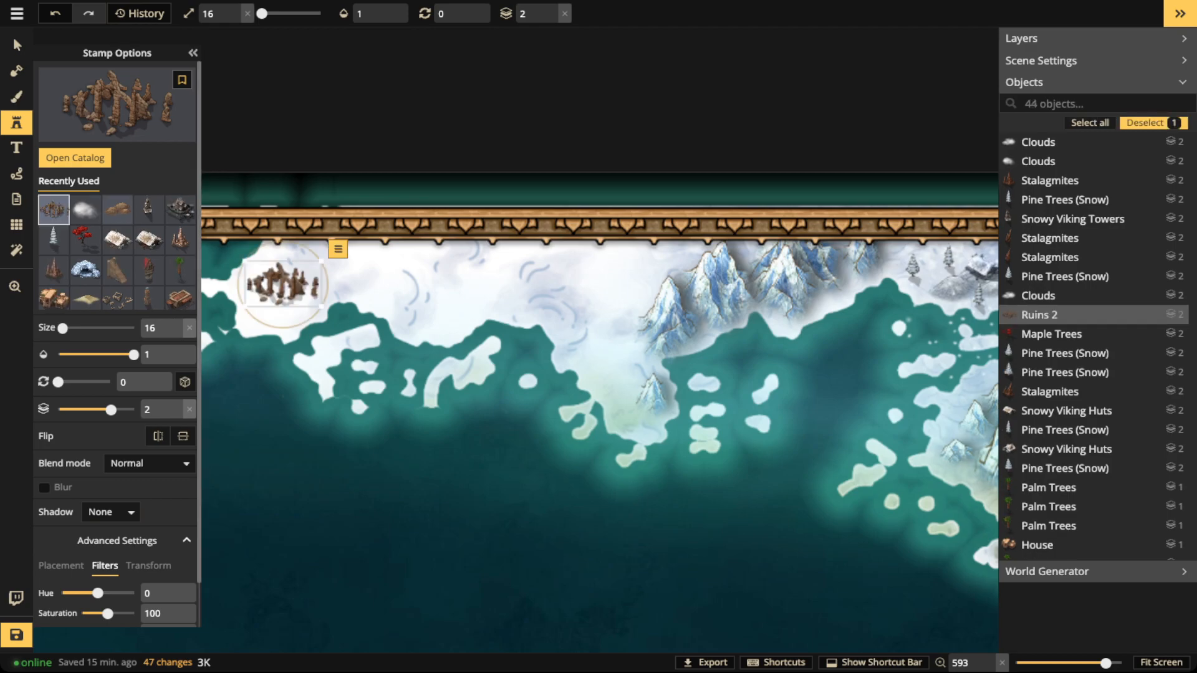
key("v")
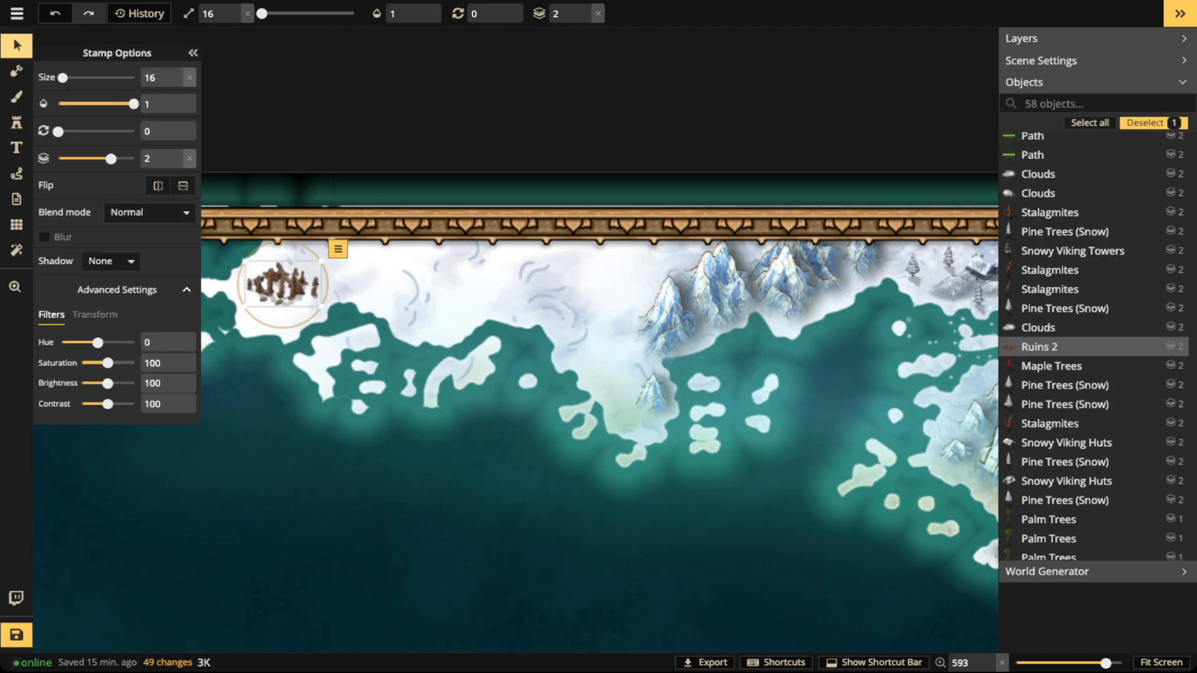
left_click_drag(278, 295, 279, 301)
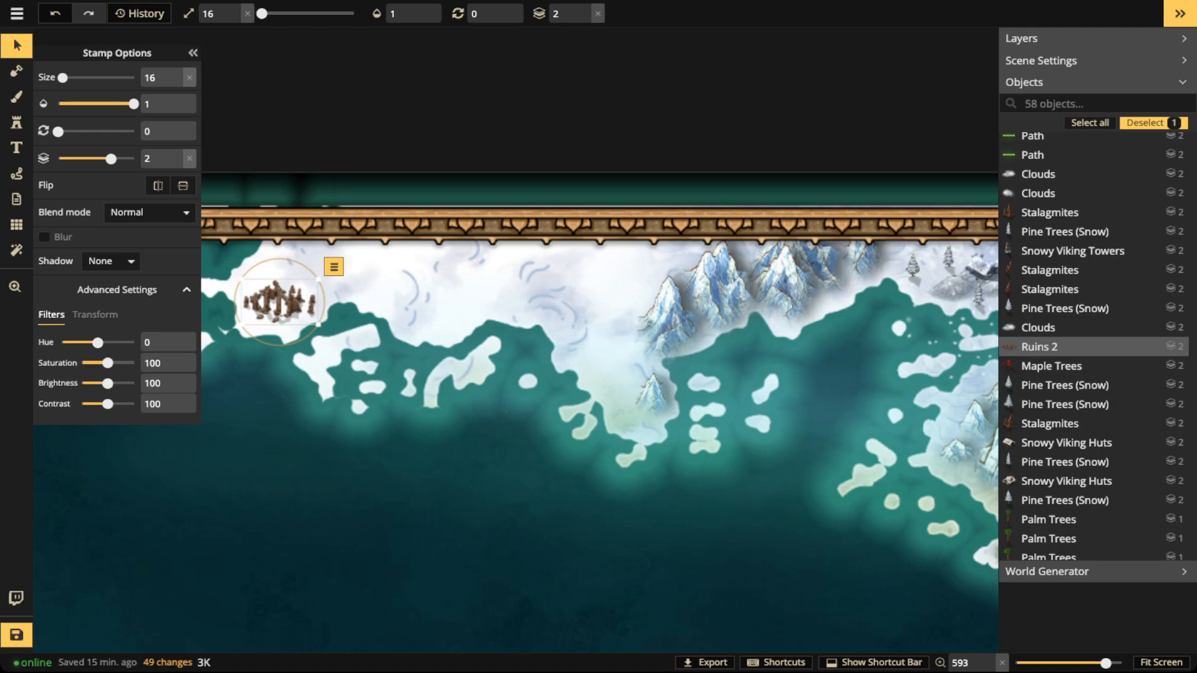
Step: Set the ruins' blend mode to Luminosity, with brightness 154 and contrast 82
left_click(150, 212)
scroll(112, 343, "down", 3)
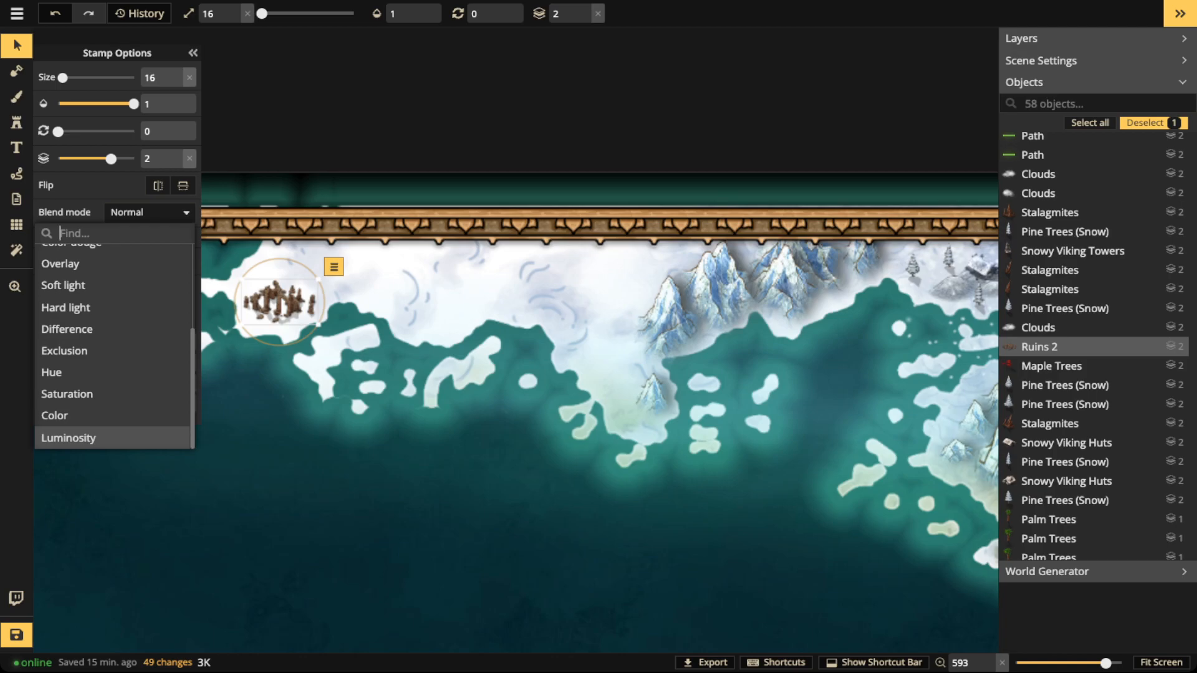
left_click(68, 438)
mouse_move(107, 383)
left_mouse_down()
mouse_move(121, 383)
mouse_move(103, 404)
left_mouse_up()
scroll(291, 279, "up", 3)
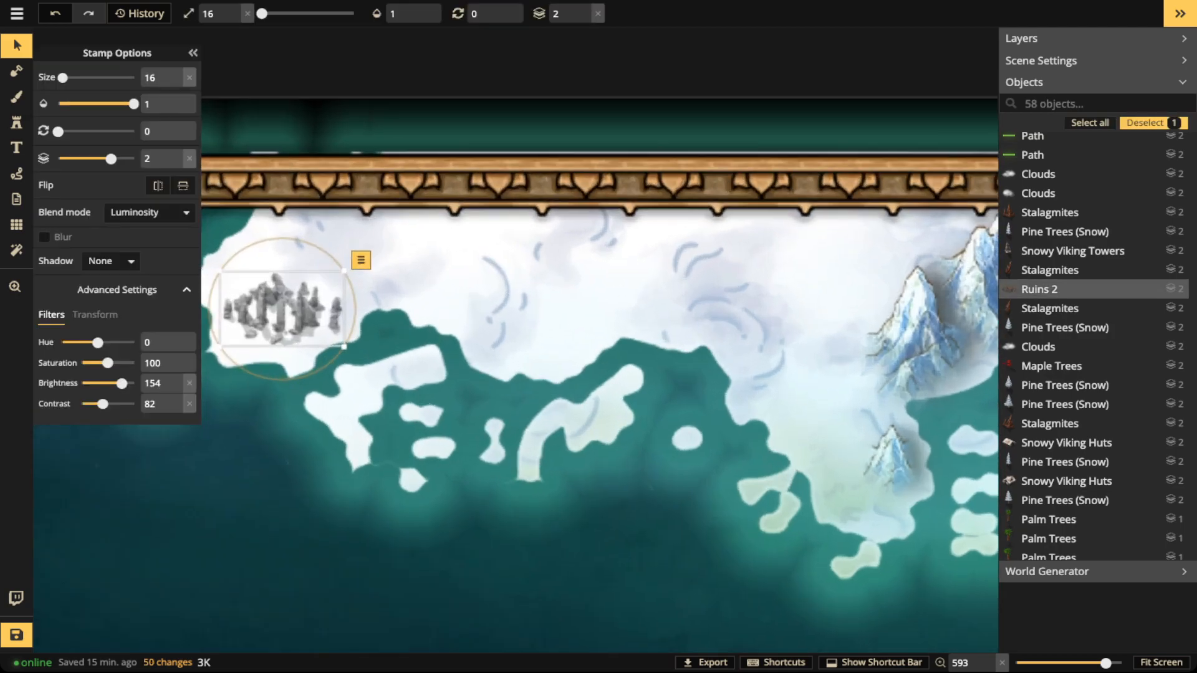
Step: Stretch the ruins to a height of 132, nudge them slightly up into place and deselect them
left_click(95, 315)
left_click_drag(107, 363, 112, 363)
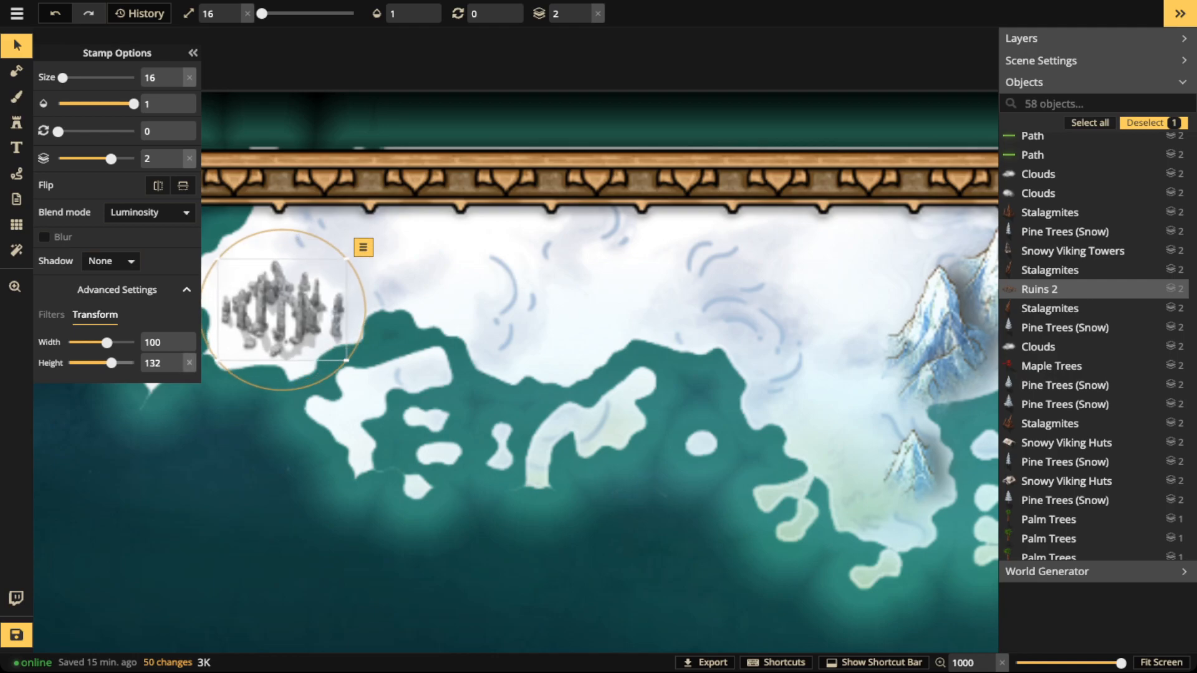
left_click_drag(283, 304, 280, 301)
key("Escape")
scroll(279, 264, "down", 2)
scroll(227, 243, "down", 4)
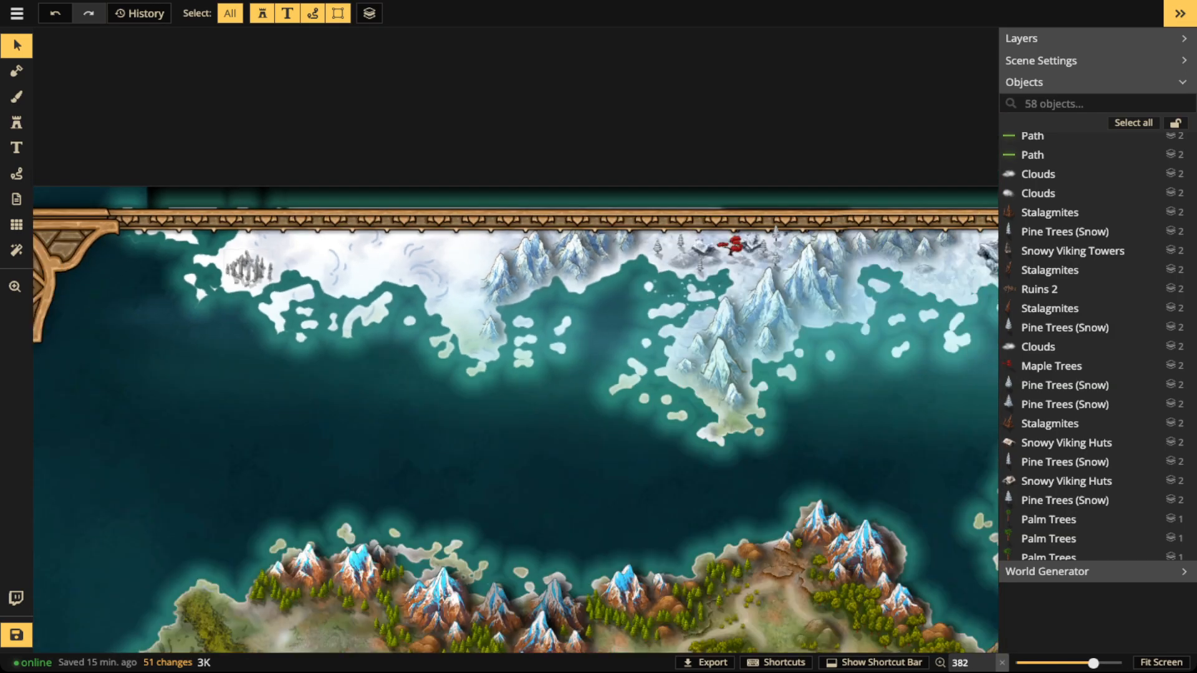
Step: Raise the brightness of the snowy ruins to 184 and deselect them
left_click(249, 269)
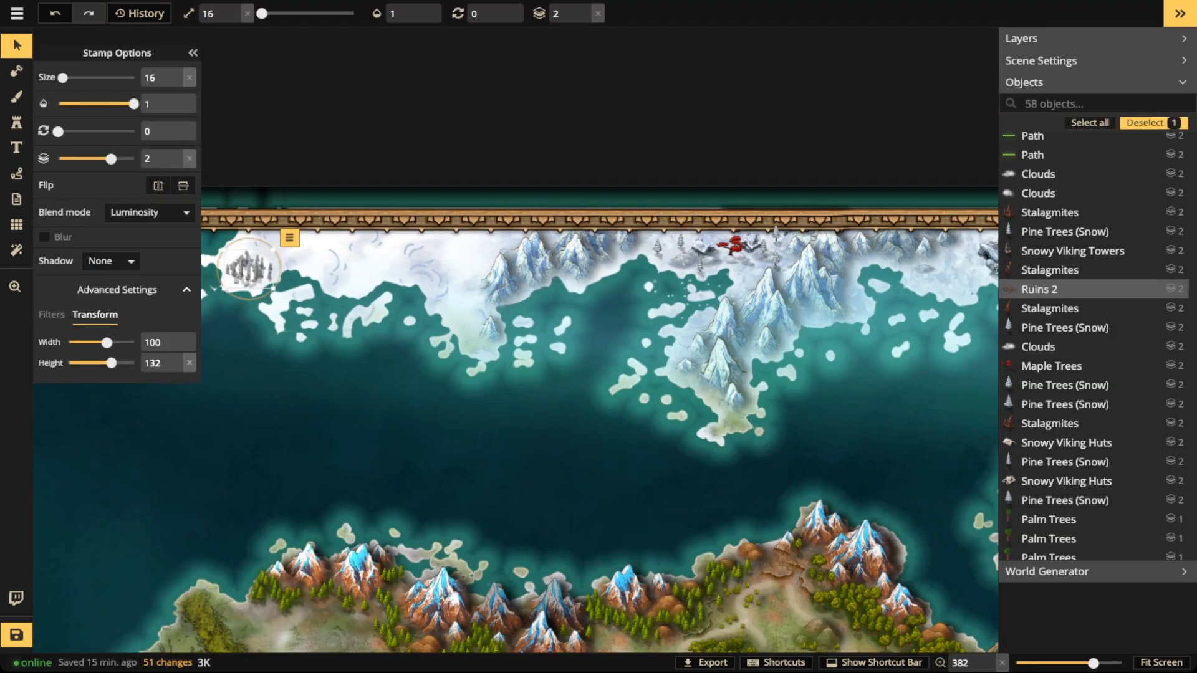
left_click(51, 314)
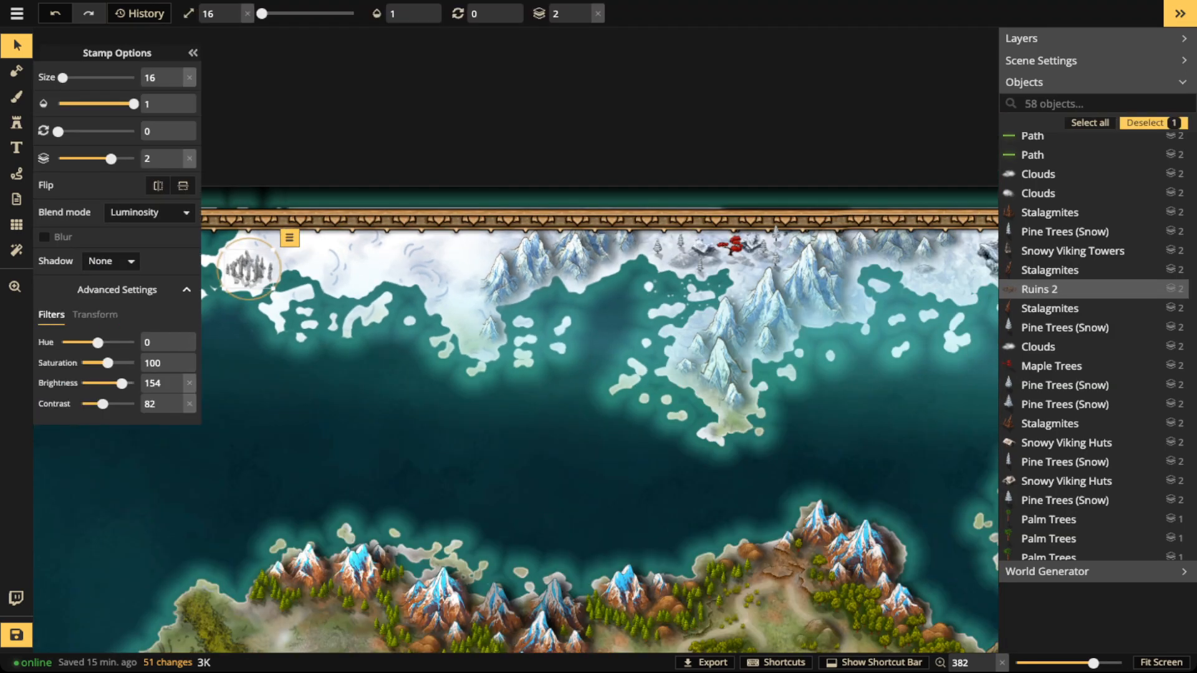
left_click_drag(122, 382, 130, 383)
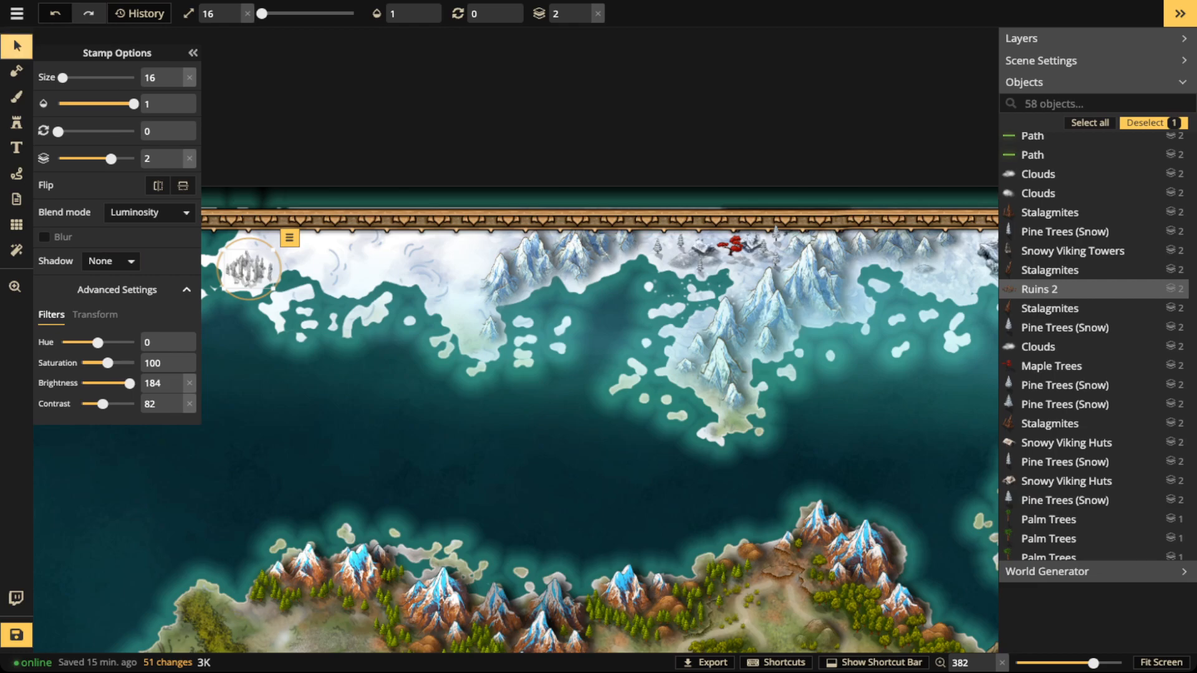
key("Escape")
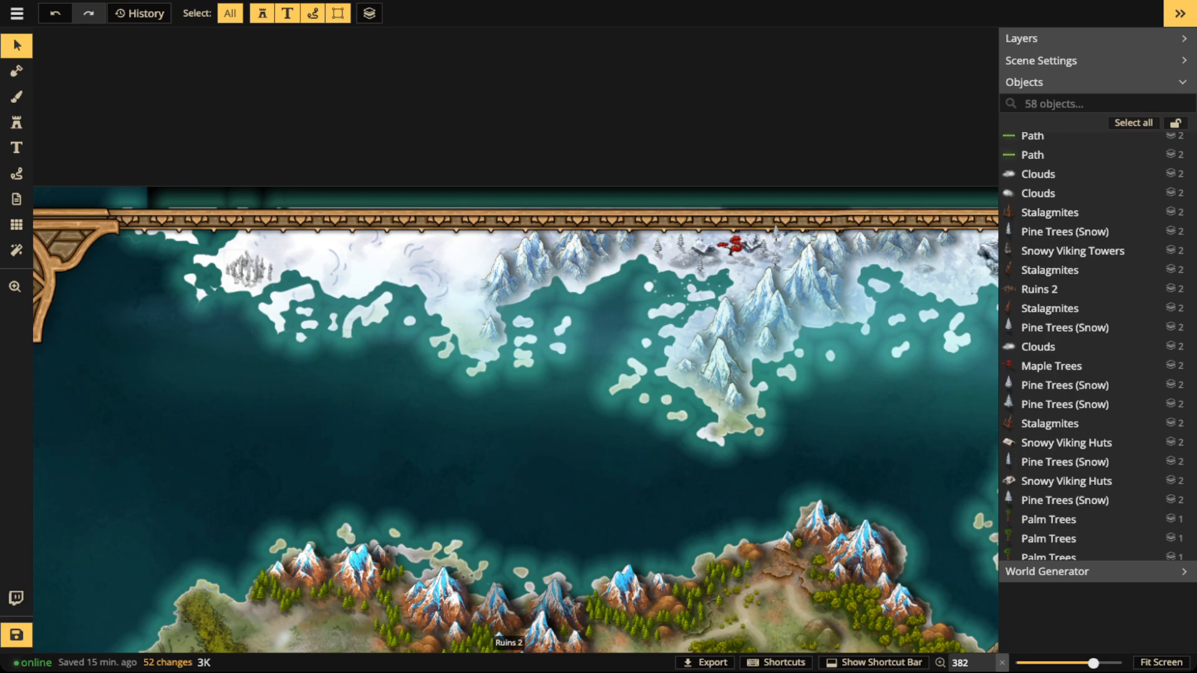
Step: Examine how the ruins blend into the surrounding snow and compare them with the other structures along the frozen north
scroll(243, 275, "down", 1)
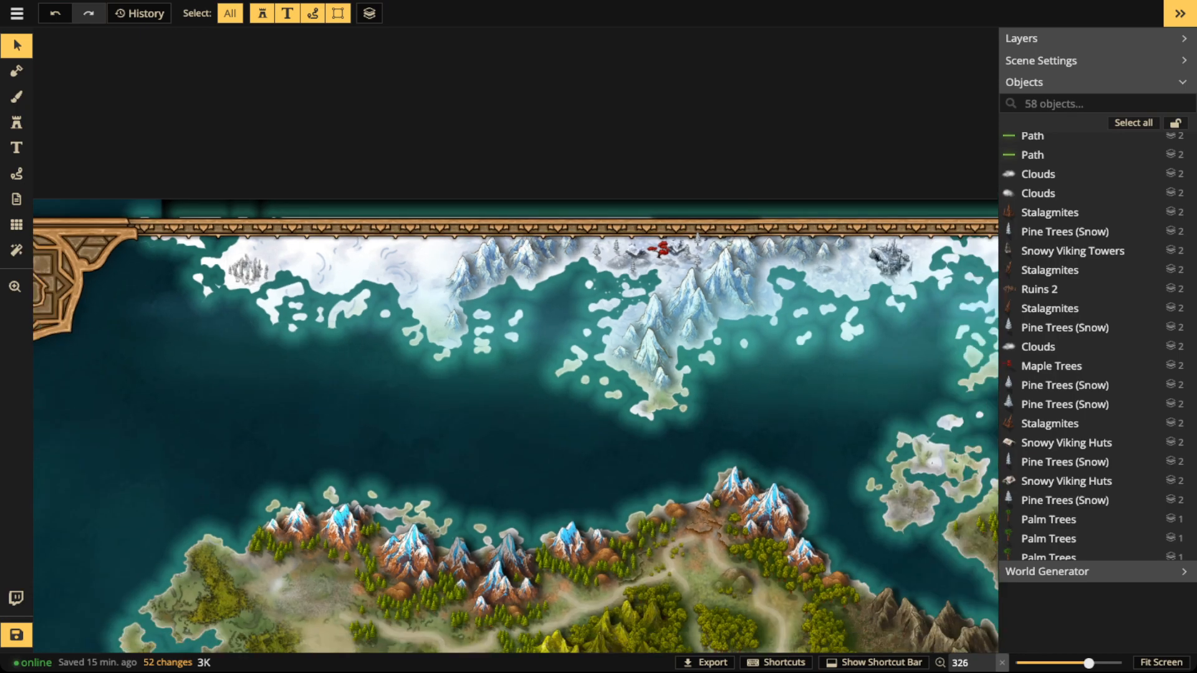
scroll(561, 324, "down", 1)
key("space")
left_click_drag(598, 324, 447, 307)
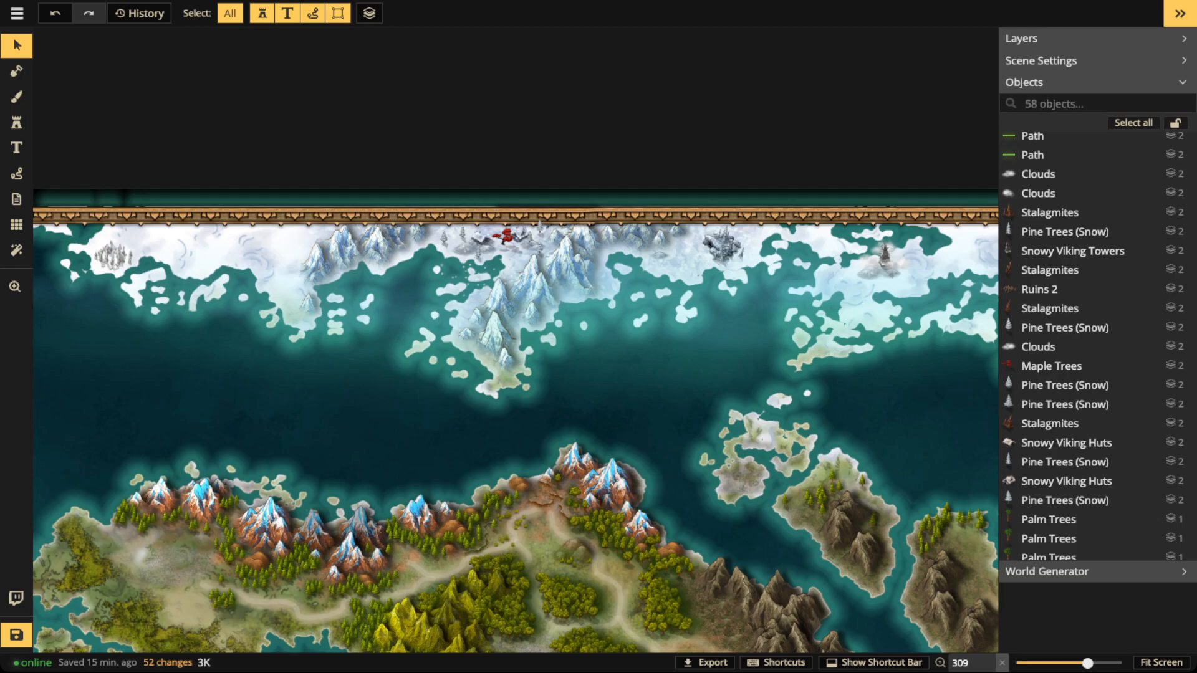
scroll(515, 405, "up", 5)
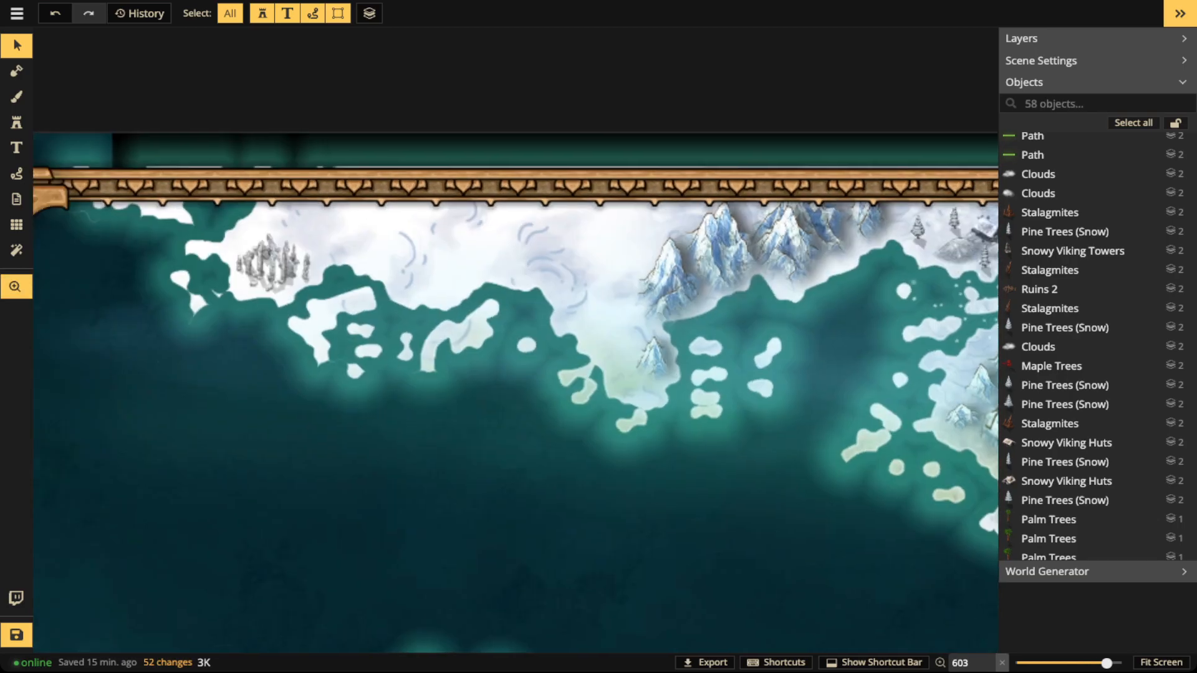
left_click(1039, 289)
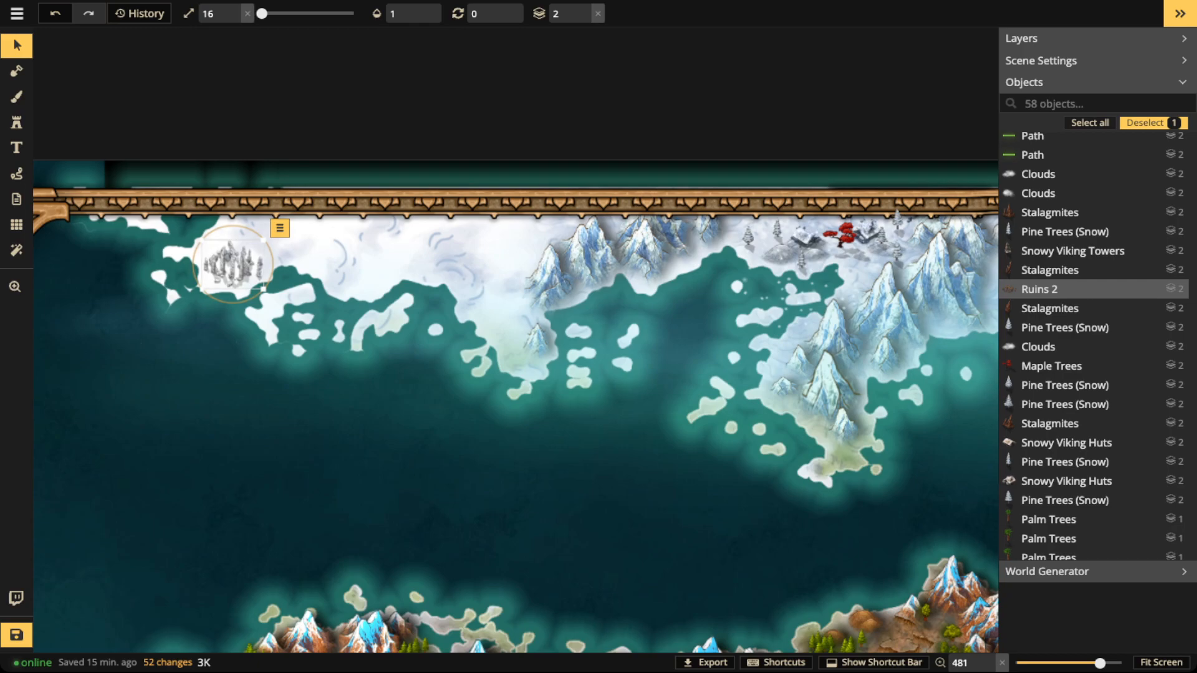
key("Escape")
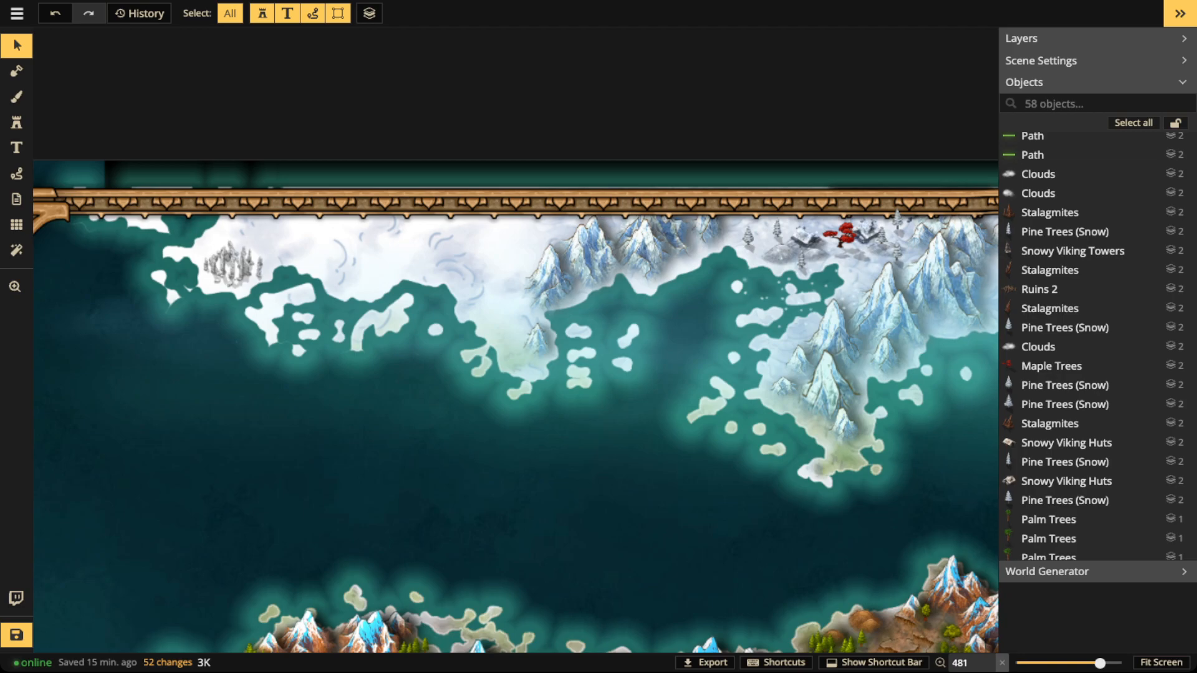
scroll(447, 249, "down", 1)
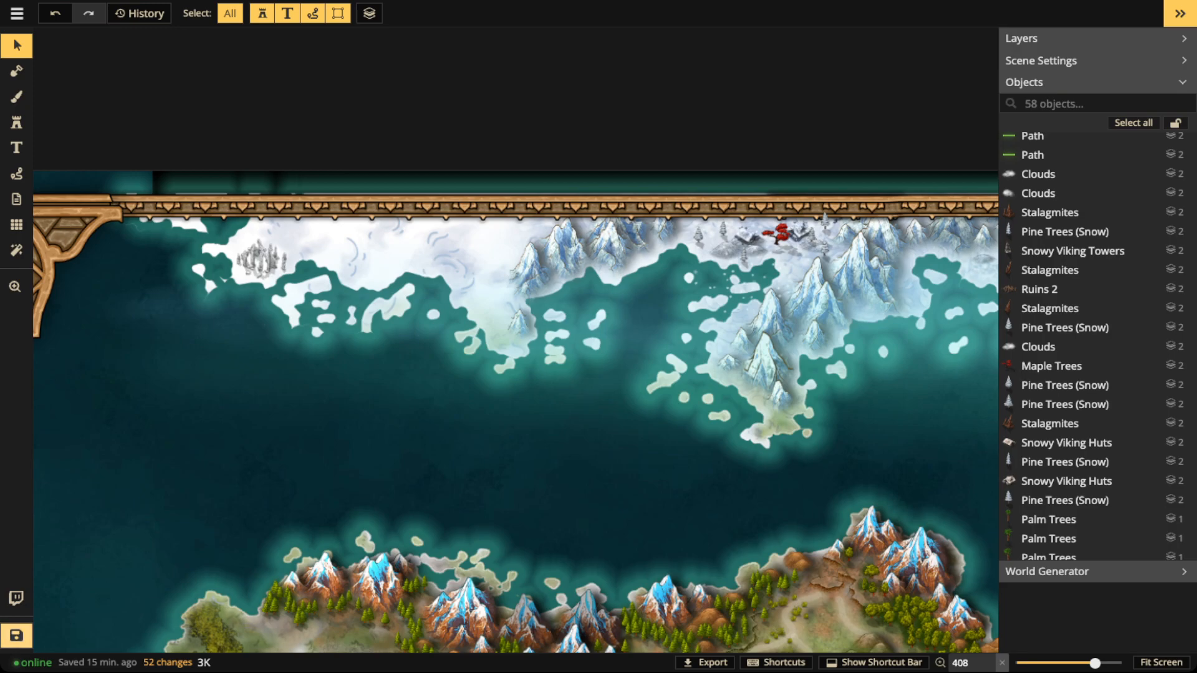
Step: Save the map
left_click(17, 636)
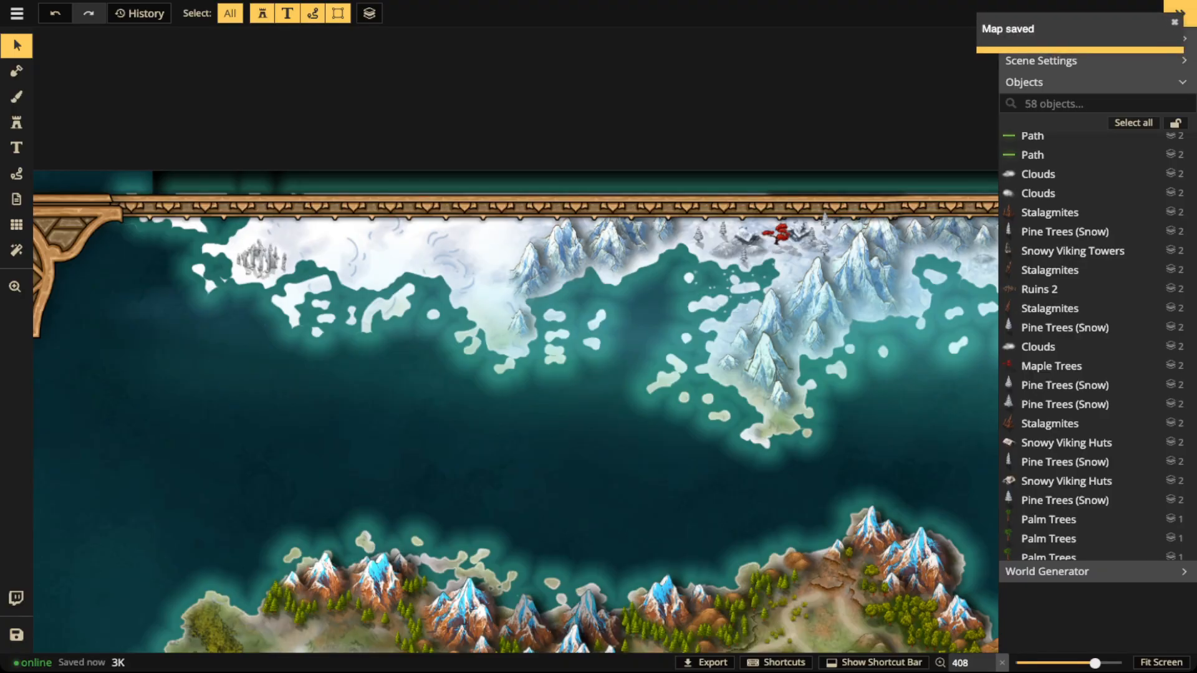
scroll(581, 309, "down", 5)
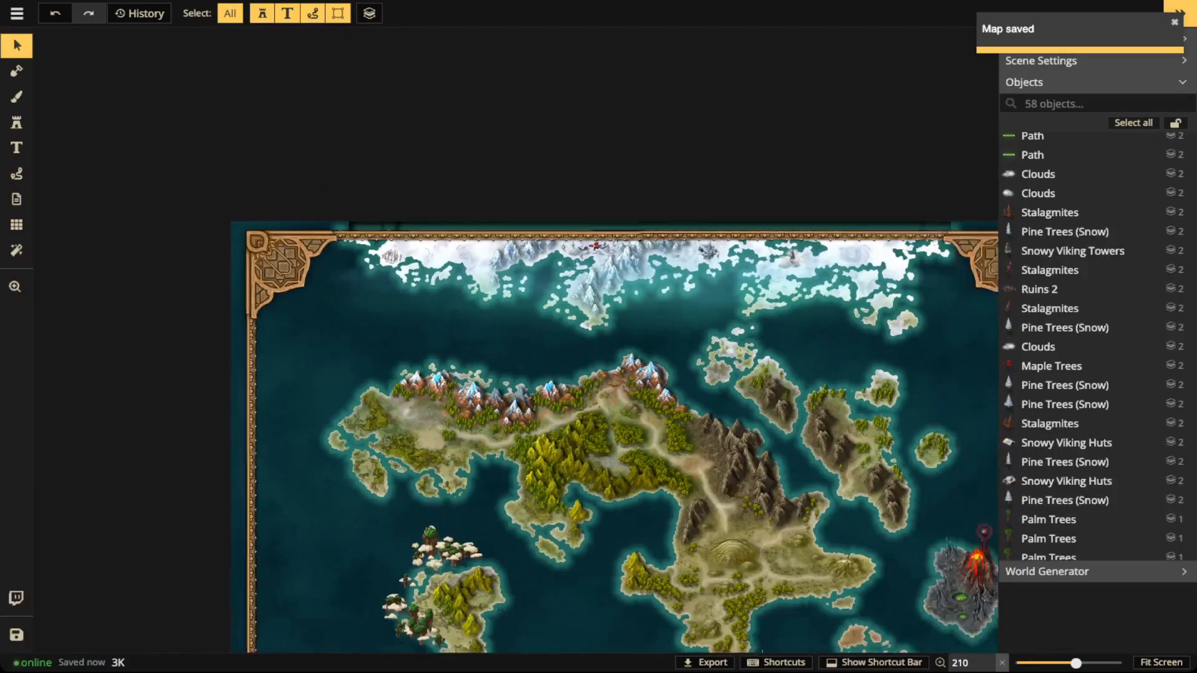
scroll(520, 344, "down", 2)
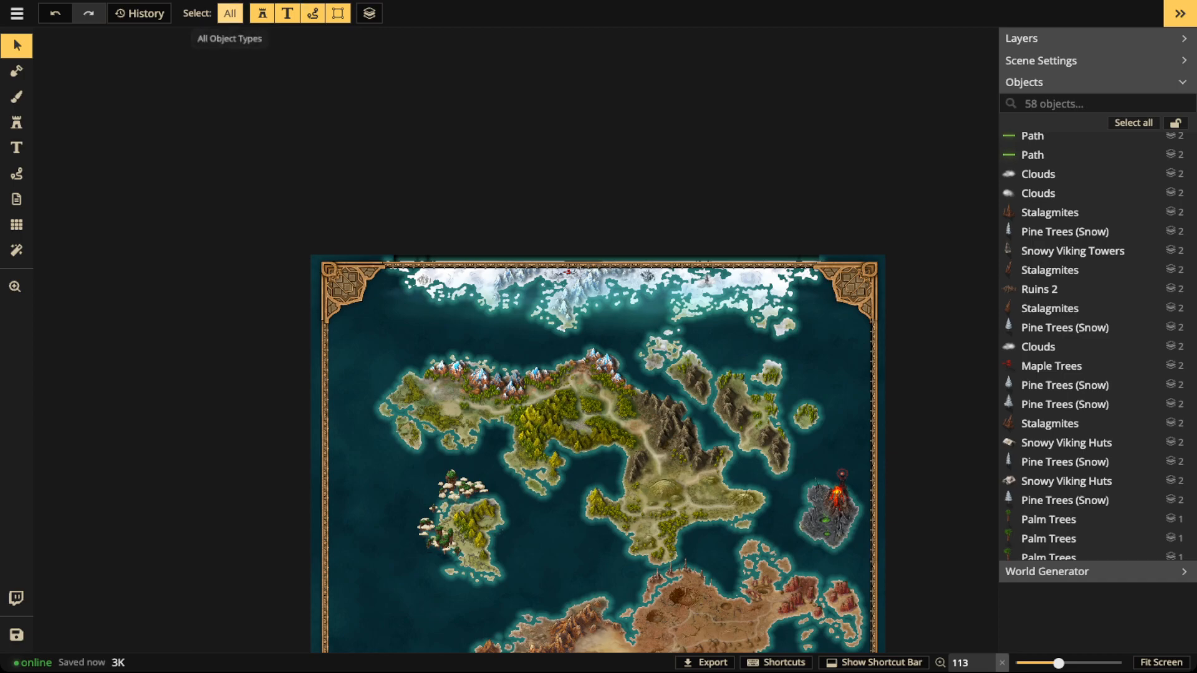
Step: Turn off selection for all object types, collapse the side panel and frame the northern half of the map
left_click(230, 13)
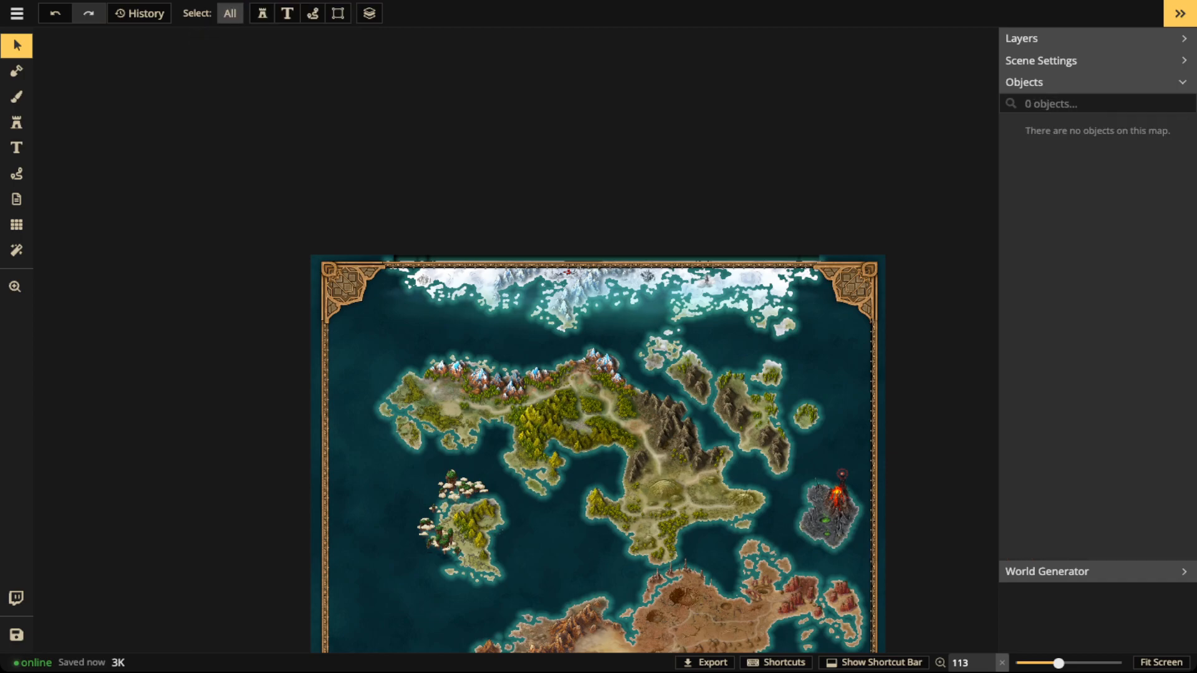
left_click_drag(245, 109, 628, 419)
left_click_drag(286, 142, 848, 569)
left_click_drag(338, 170, 755, 456)
left_click_drag(292, 75, 504, 256)
scroll(573, 350, "up", 5)
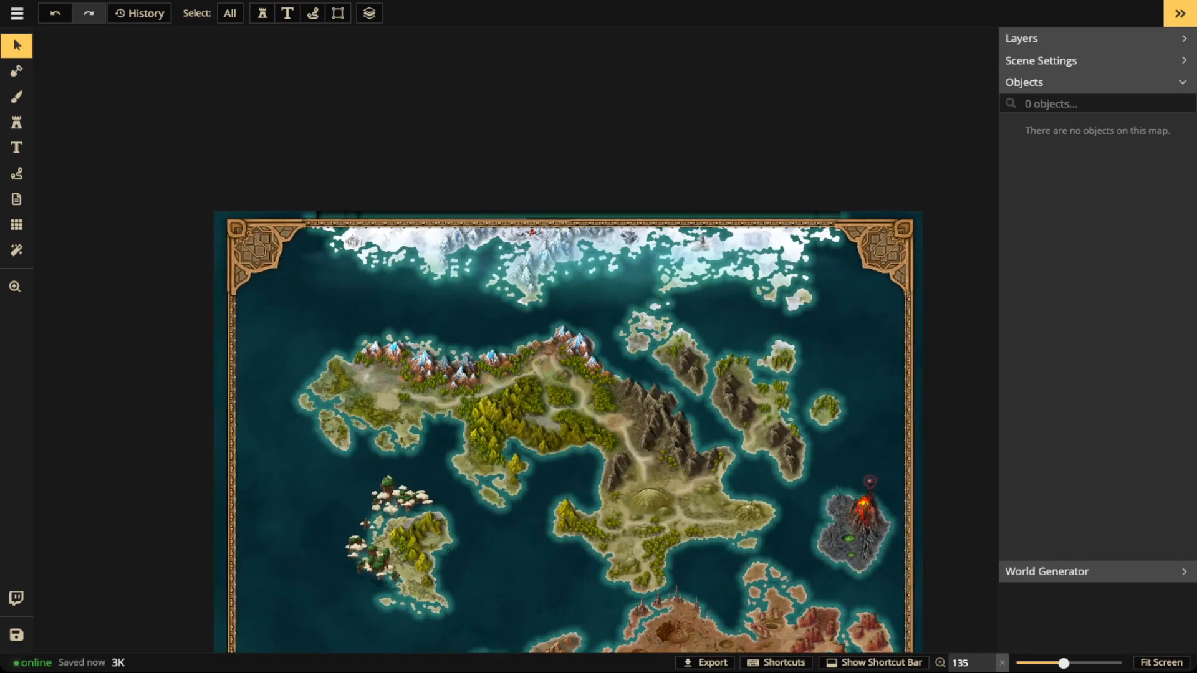
scroll(514, 348, "down", 1)
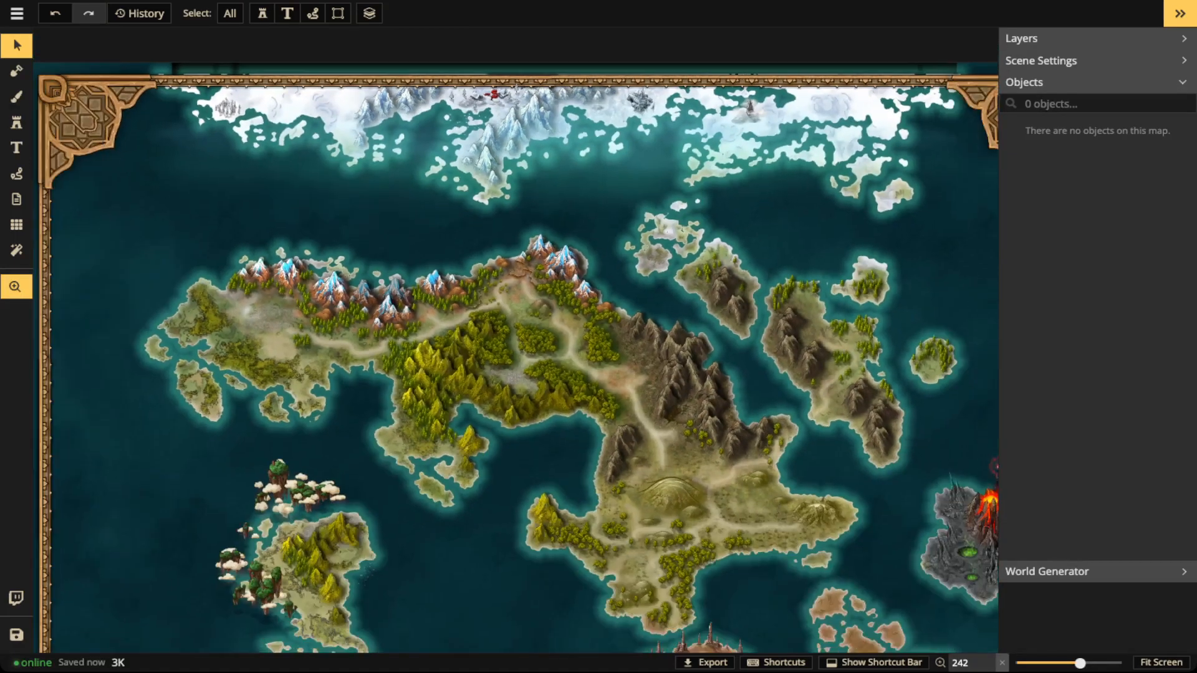
left_click(1180, 13)
scroll(598, 343, "up", 1)
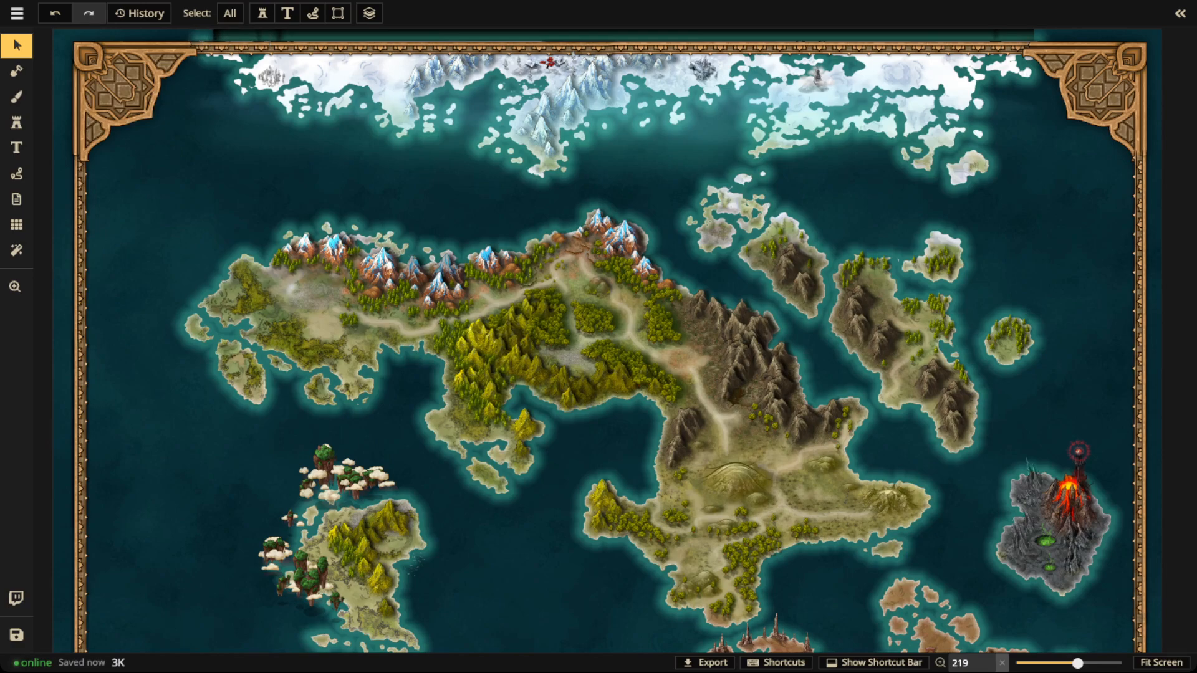
Step: Examine the volcanic island at the map's eastern edge, checking how the eye-topped tower blends in behind the volcano
left_click_drag(599, 437, 593, 137)
left_click_drag(592, 389, 575, 546)
left_click_drag(576, 249, 413, 264)
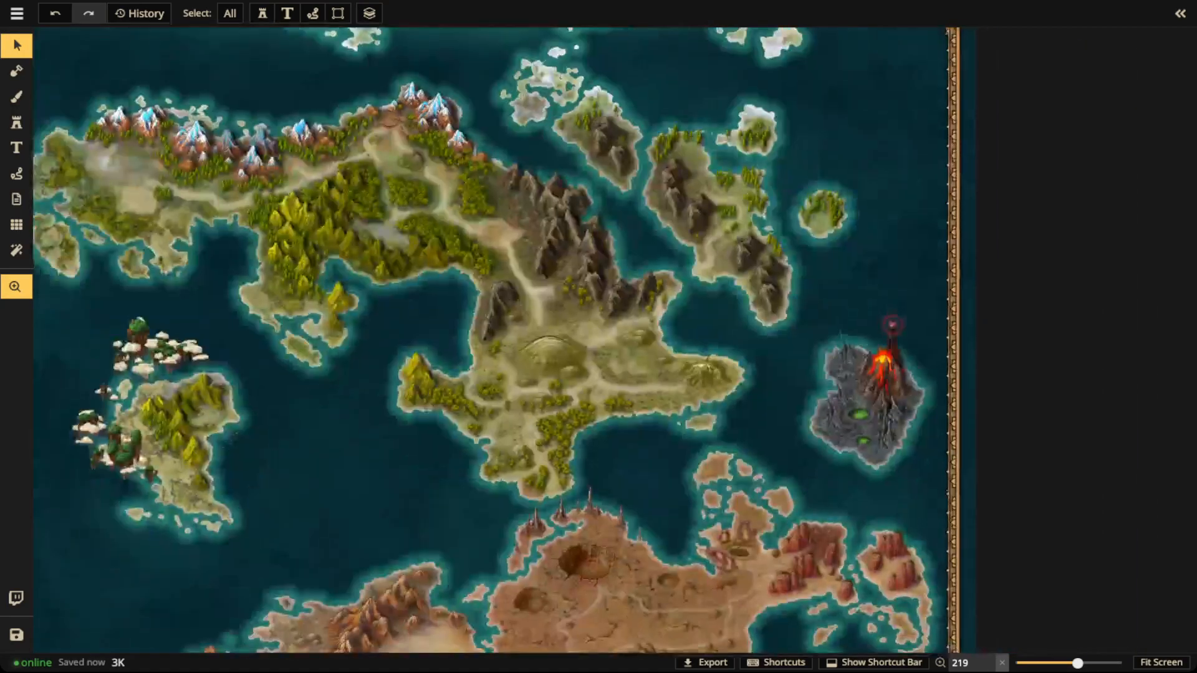
scroll(860, 399, "up", 5)
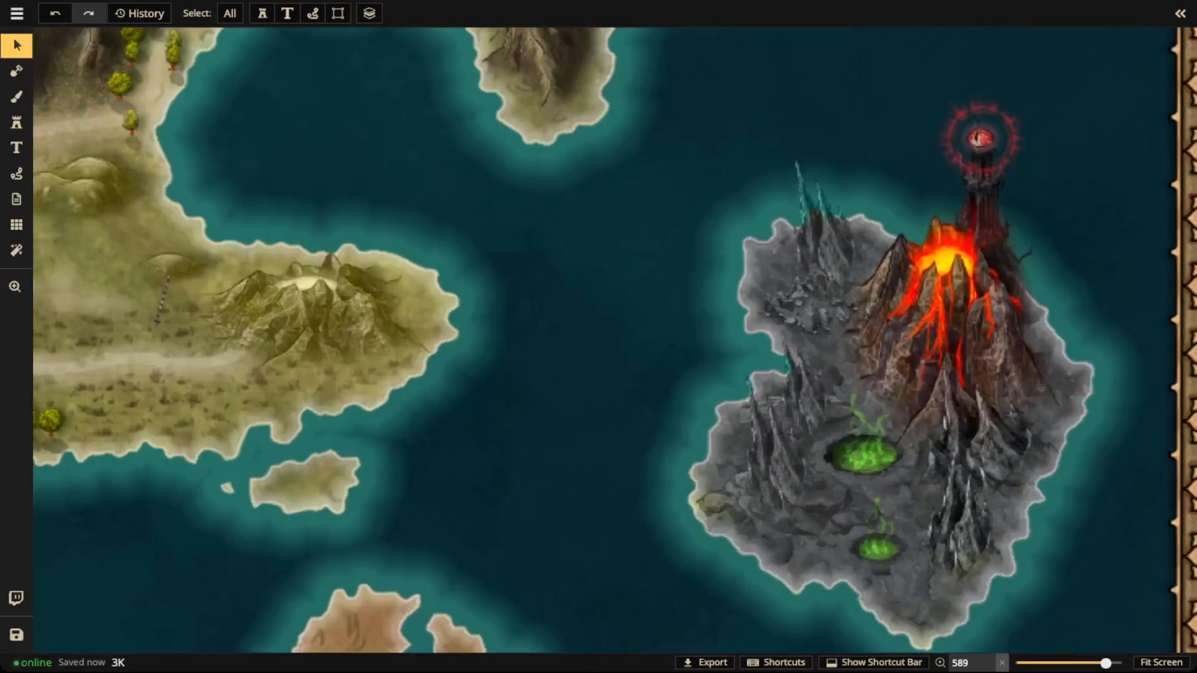
scroll(860, 398, "up", 2)
left_click_drag(860, 399, 546, 423)
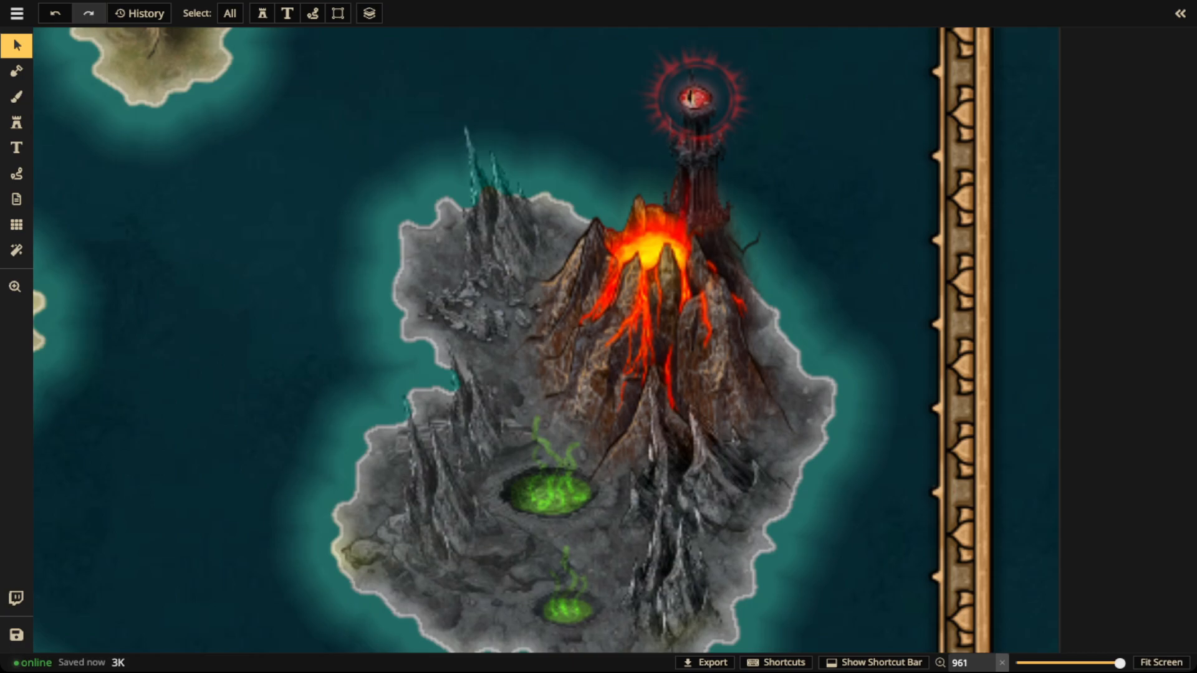
scroll(524, 340, "down", 2)
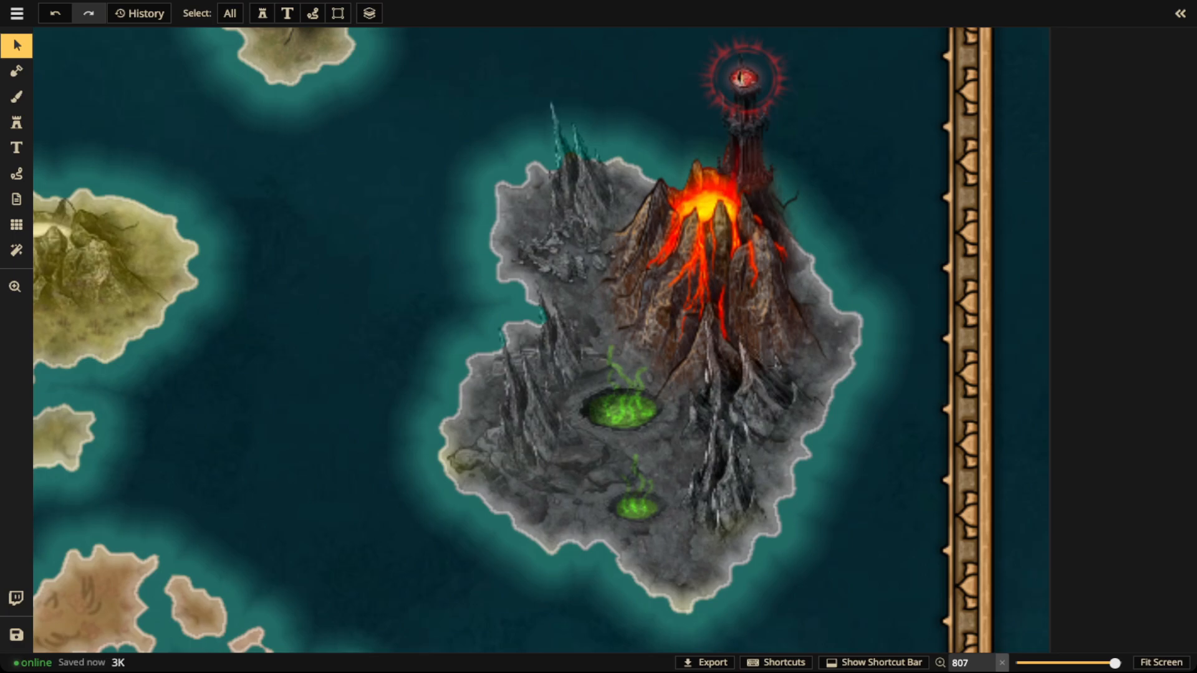
Step: Examine the southern desert's buried tower, nearby settlements and the structure hidden in the mountains for blending with the terrain
scroll(717, 321, "down", 10)
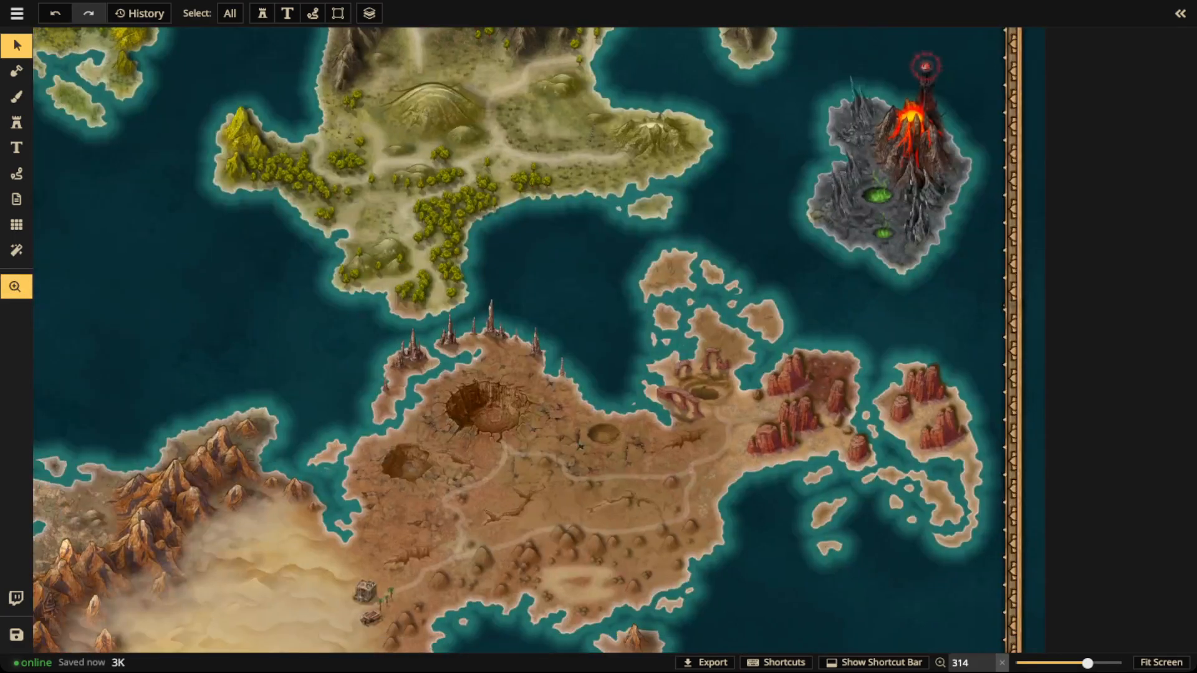
scroll(601, 374, "up", 5)
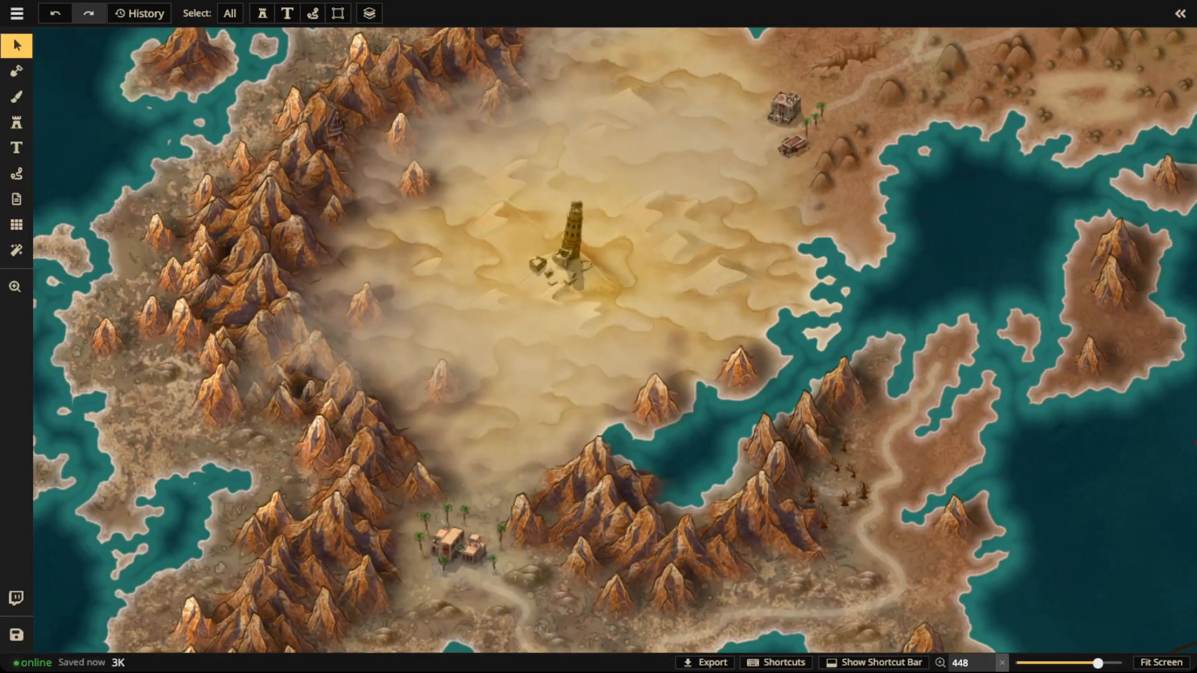
scroll(501, 392, "down", 3)
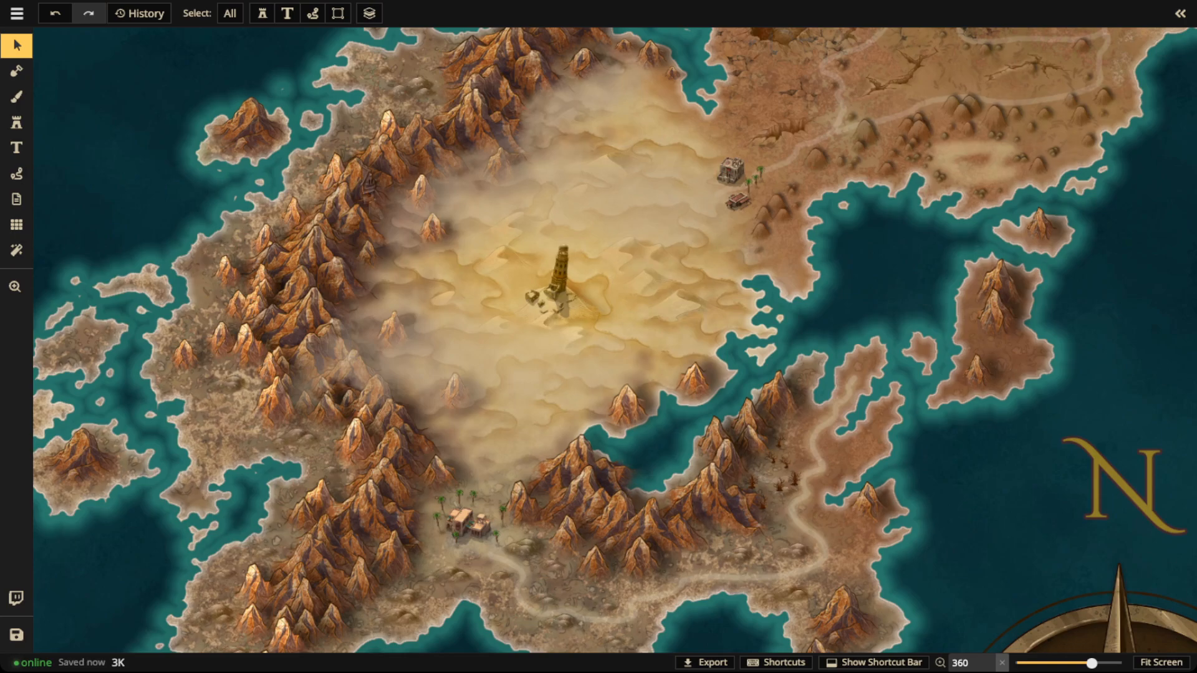
scroll(575, 297, "up", 3)
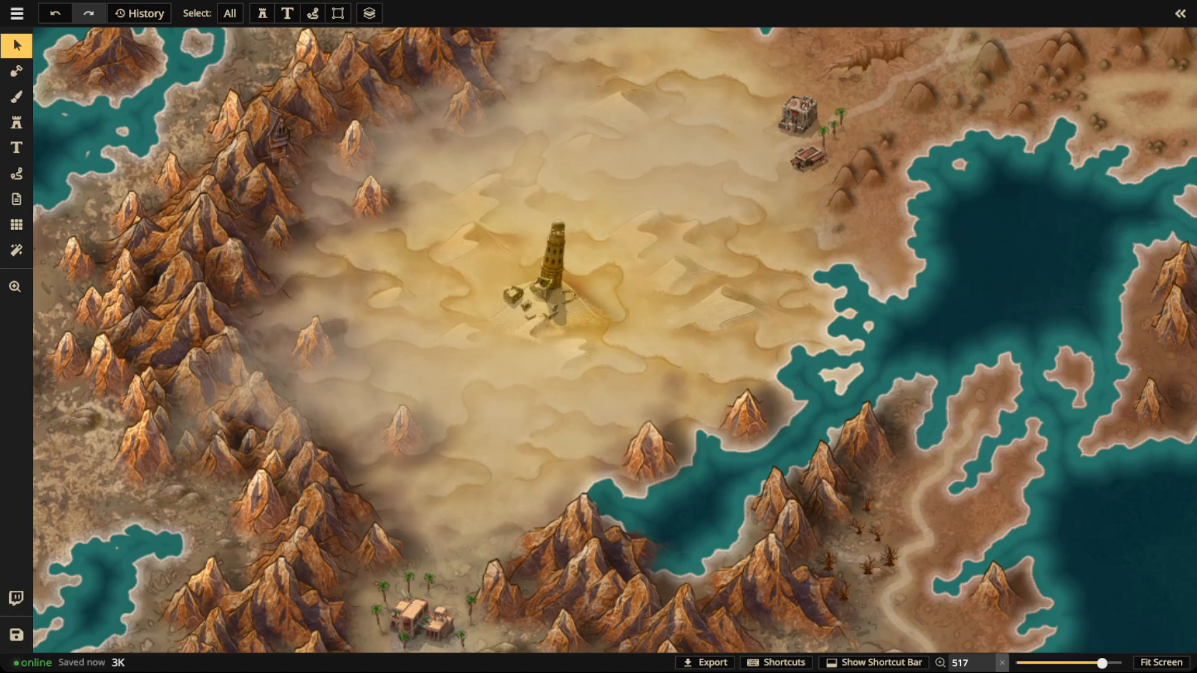
scroll(149, 37, "up", 5)
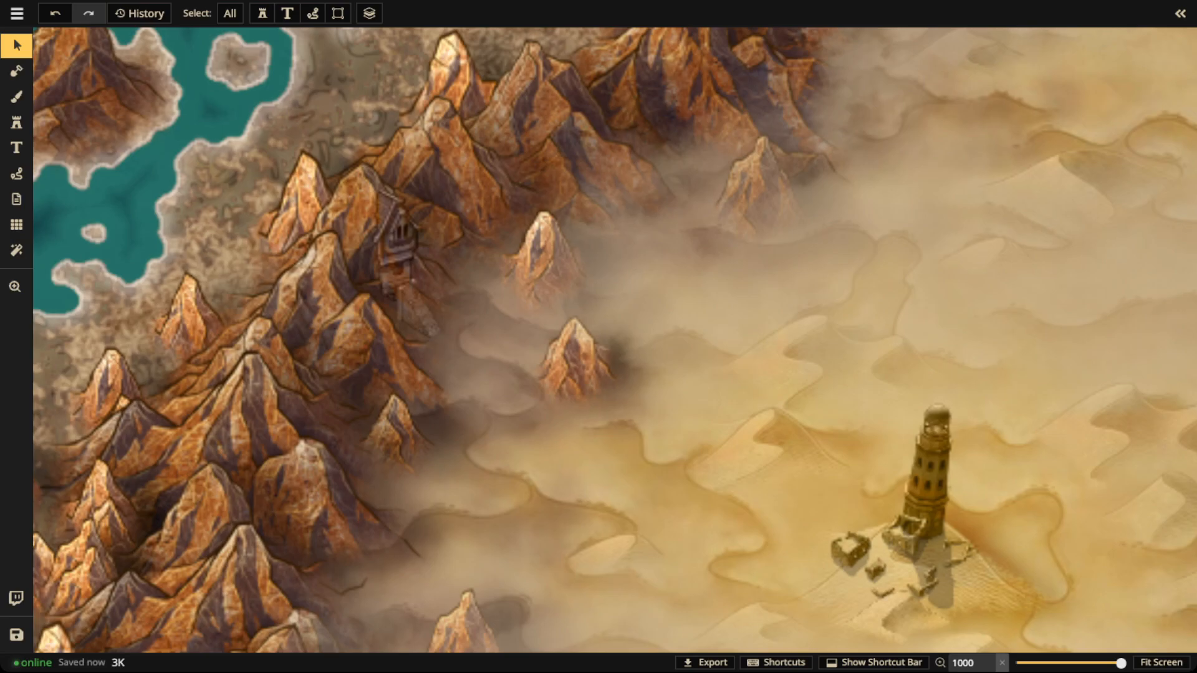
scroll(561, 404, "down", 3)
key("space")
left_click_drag(560, 423, 536, 274)
scroll(591, 432, "down", 5)
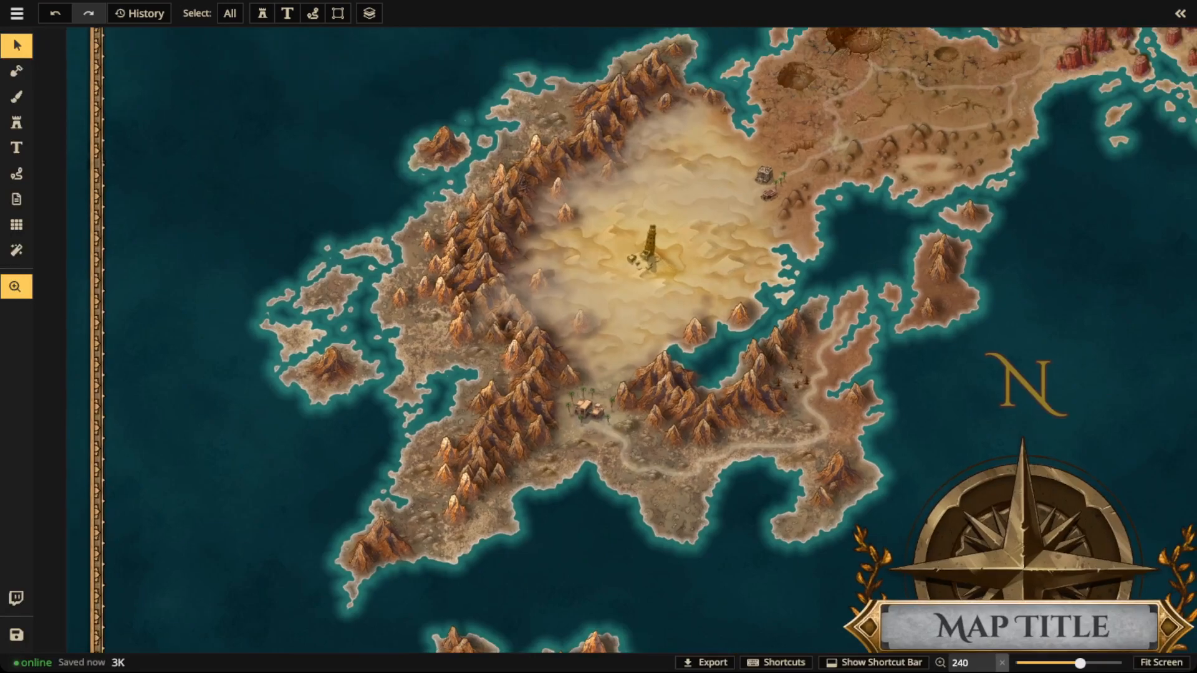
Step: Examine the frozen north from the red tree among the mountains eastward to the ice fortress and misty tower
left_click_drag(561, 187, 552, 507)
left_click_drag(561, 212, 508, 464)
scroll(598, 436, "up", 3)
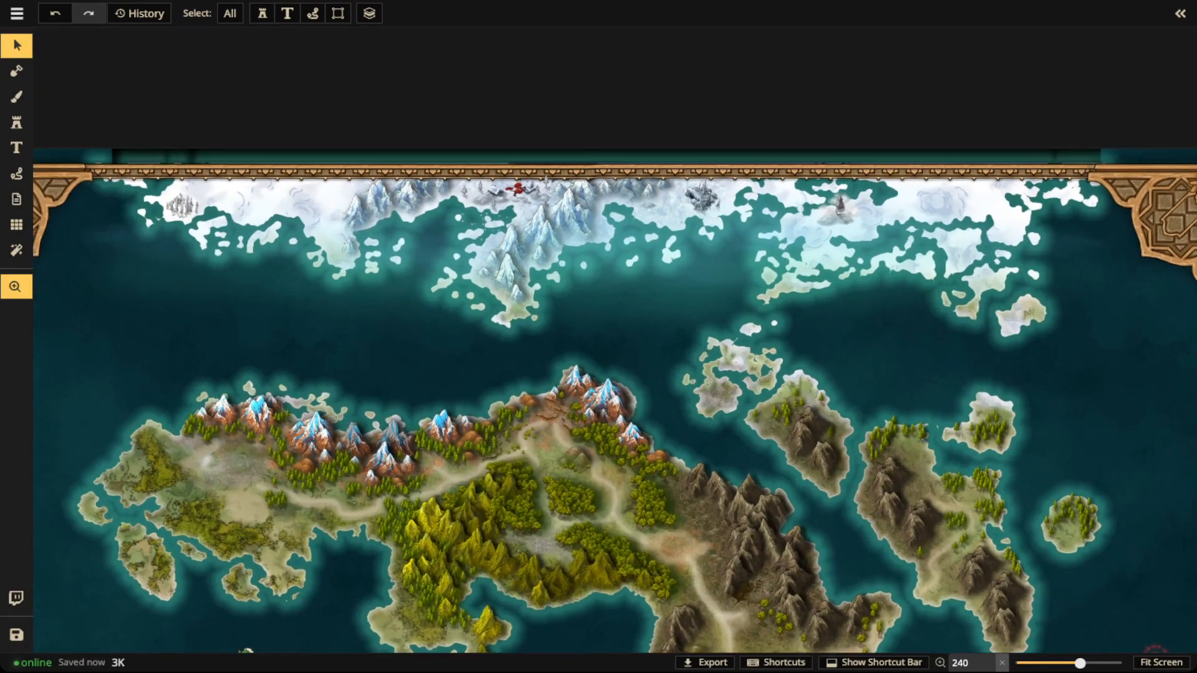
scroll(599, 374, "up", 5)
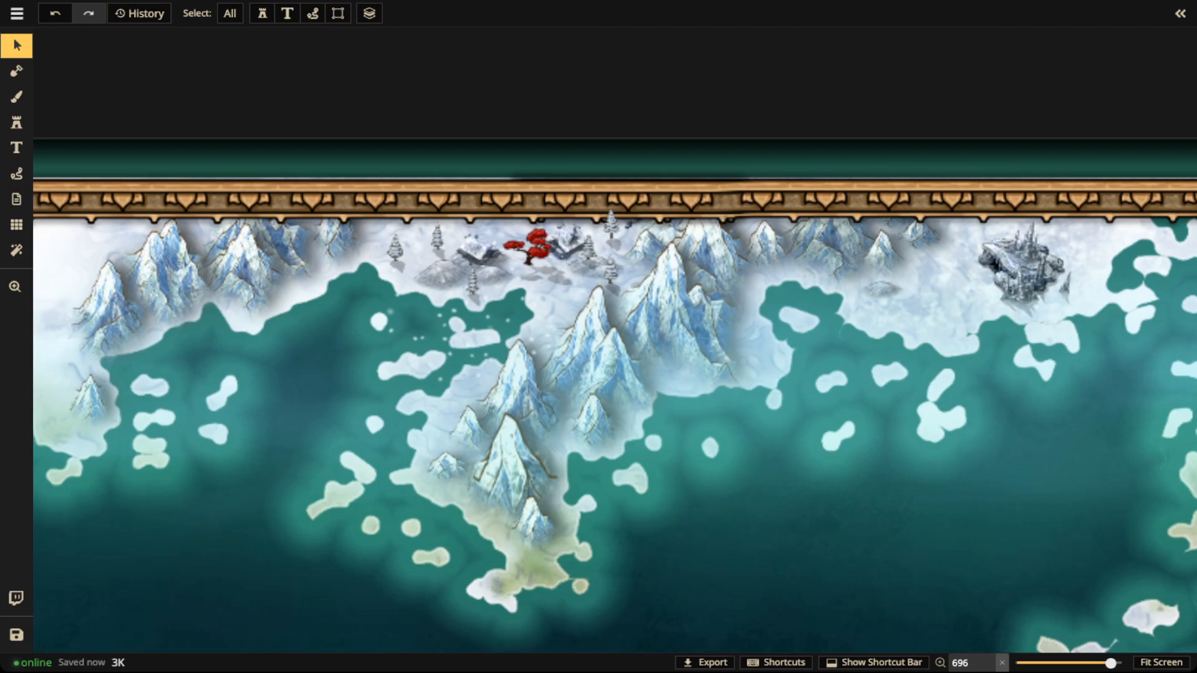
key("space")
left_click_drag(942, 266, 599, 268)
scroll(598, 268, "up", 2)
scroll(617, 265, "up", 1)
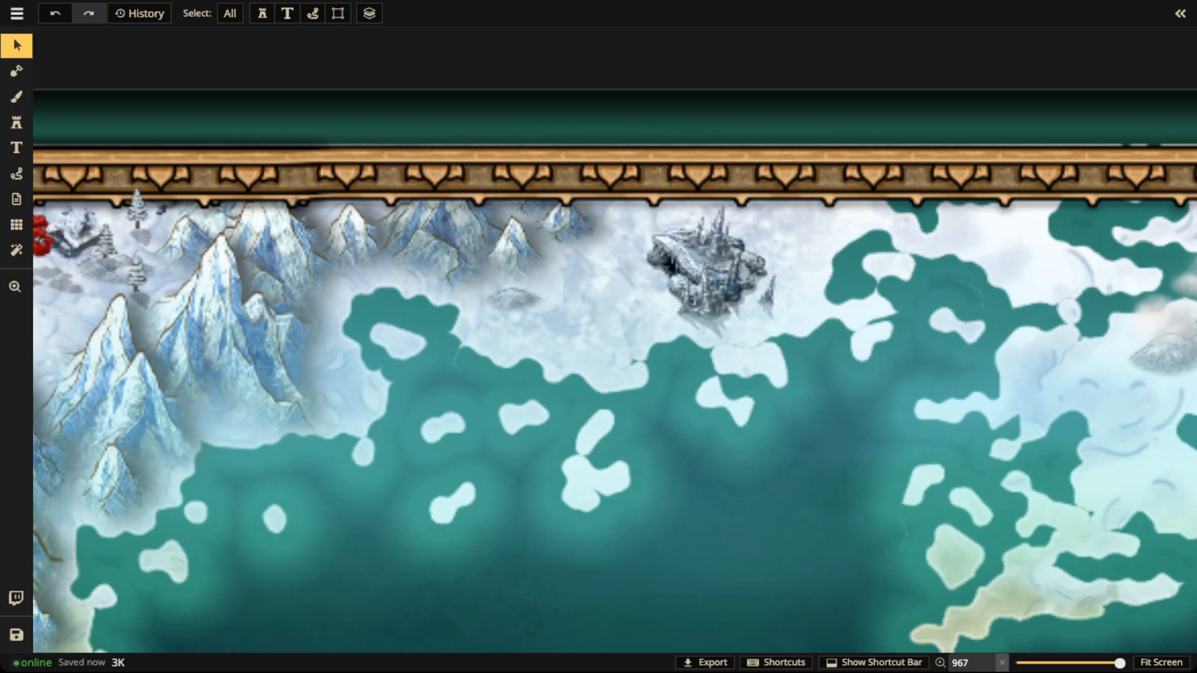
key("space")
left_click_drag(872, 374, 273, 345)
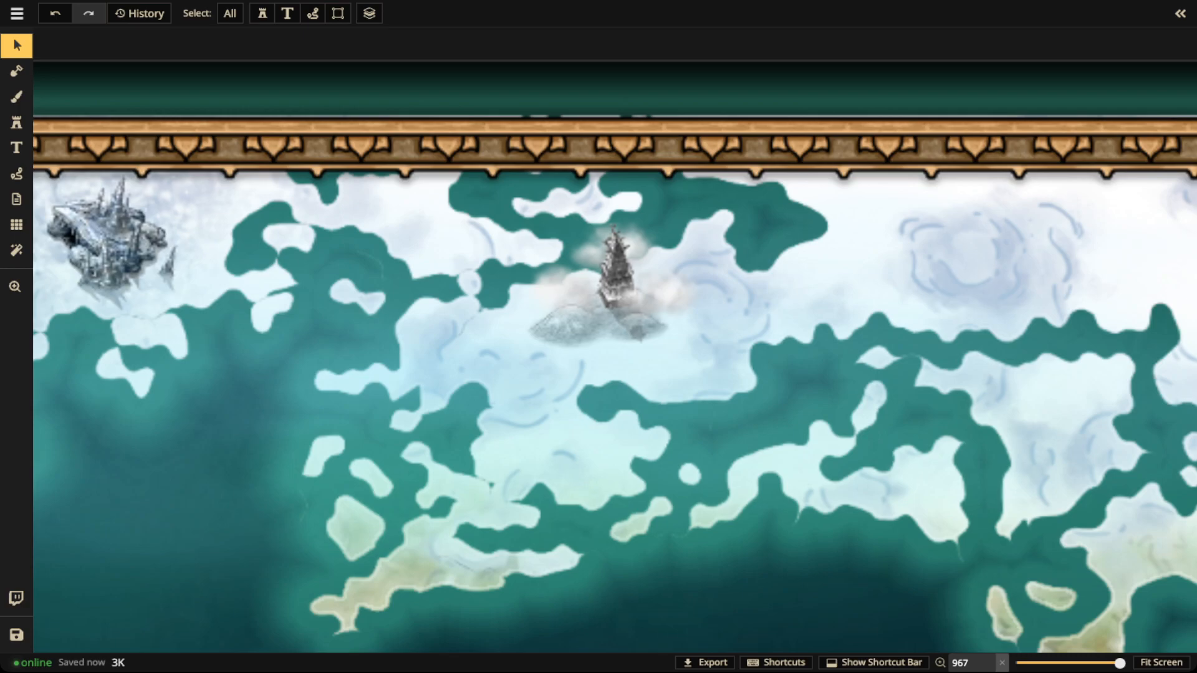
scroll(565, 293, "down", 3)
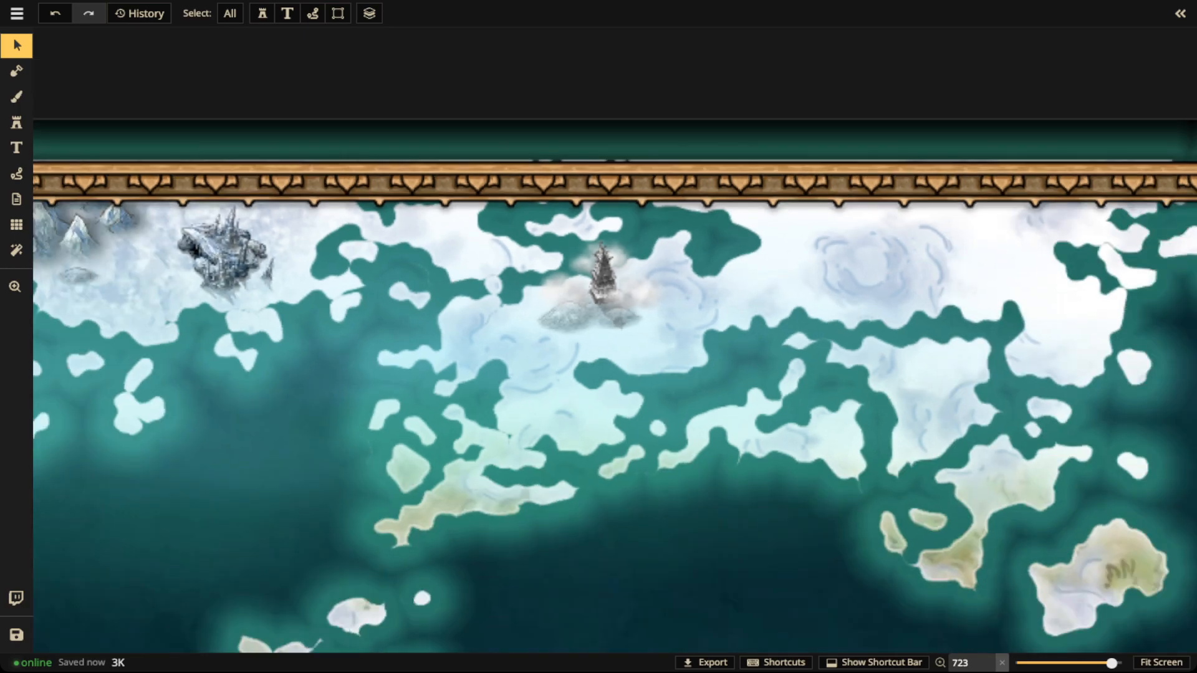
Step: Inspect the snowy ruins at the western end of the frozen north up close
key("space")
left_click_drag(286, 324, 1020, 324)
left_click_drag(286, 324, 998, 324)
left_click_drag(436, 324, 642, 324)
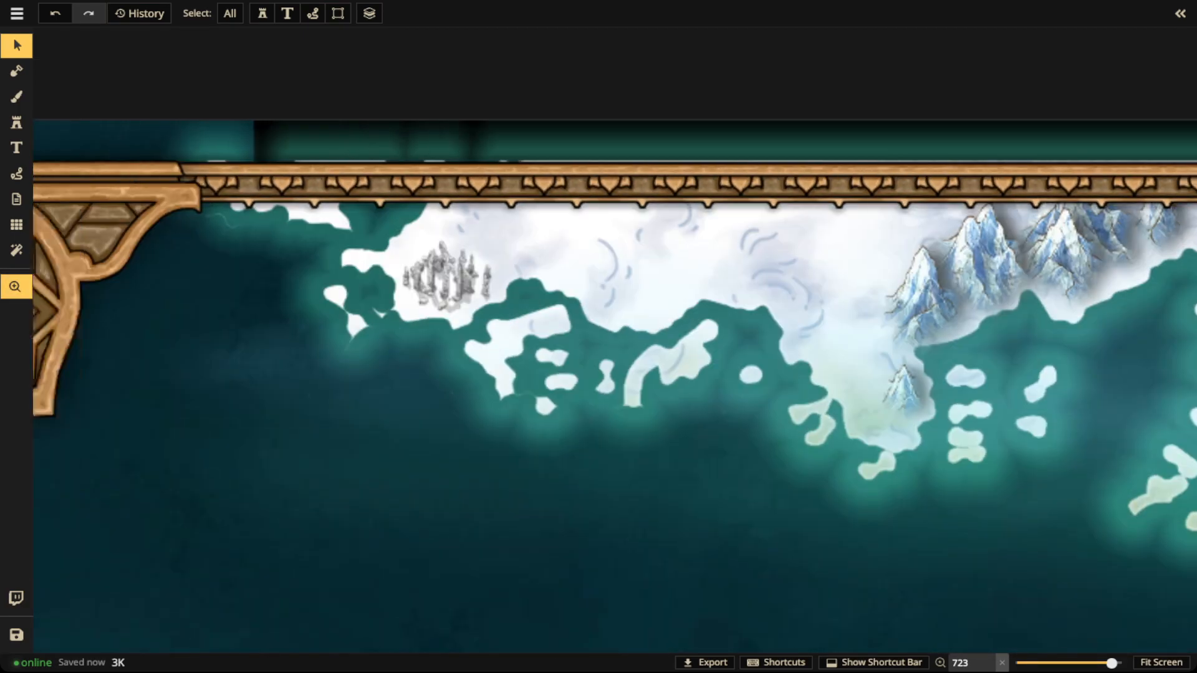
scroll(498, 284, "up", 3)
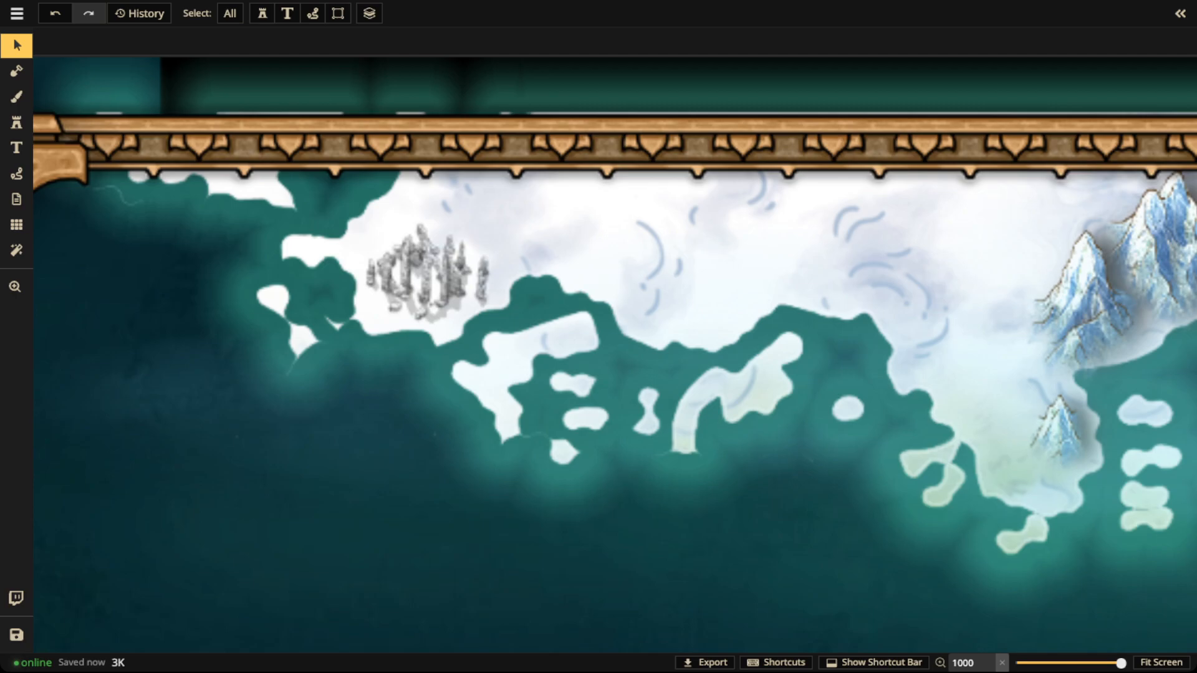
scroll(439, 263, "down", 1)
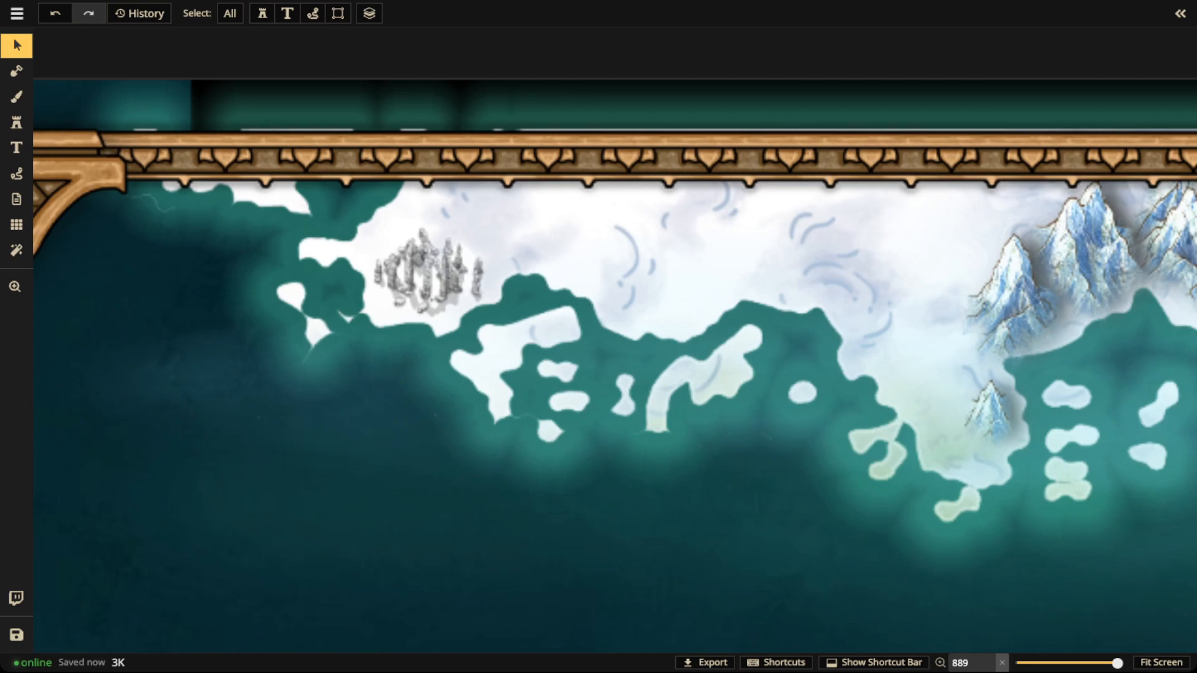
Step: Review the overall composition of the map, from the northern continent down to the compass and title banner
scroll(438, 263, "down", 8)
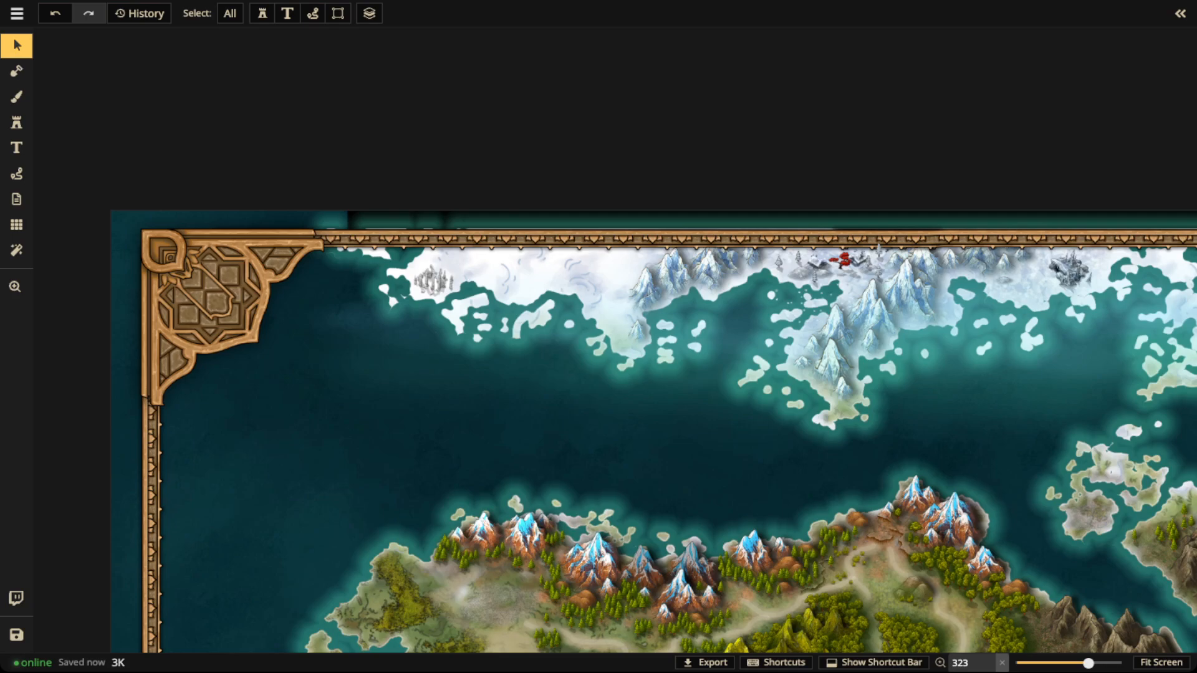
key("space")
left_click_drag(802, 440, 520, 256)
scroll(520, 256, "down", 1)
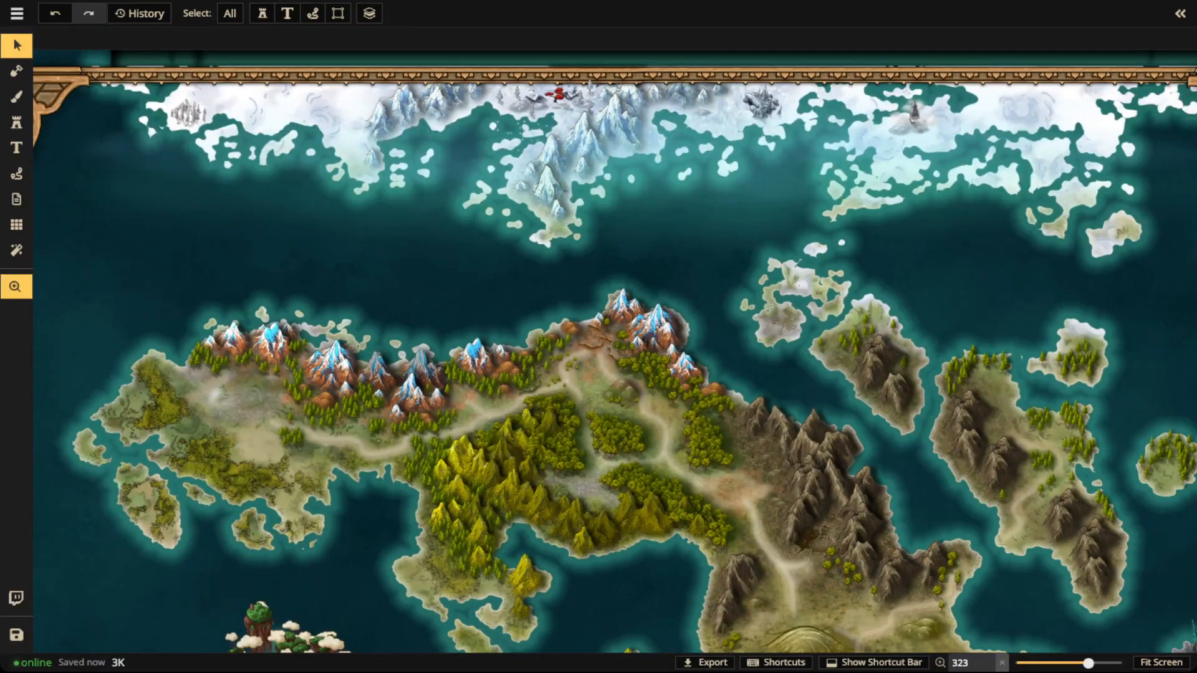
scroll(521, 256, "down", 4)
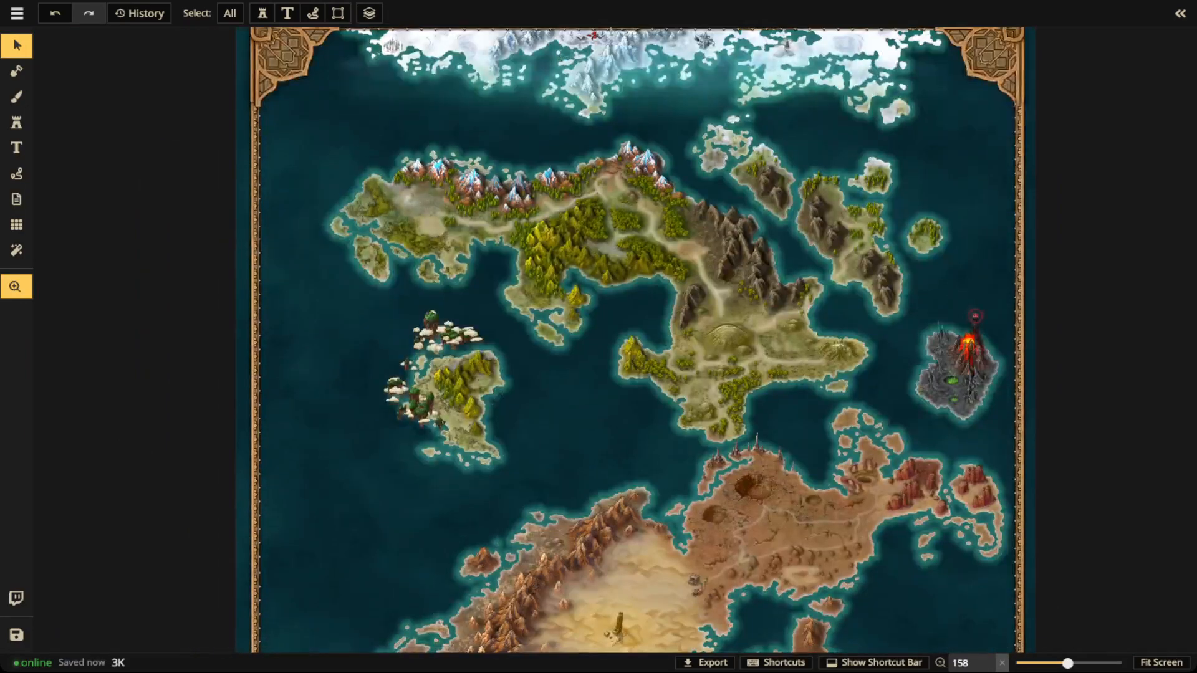
scroll(521, 256, "down", 2)
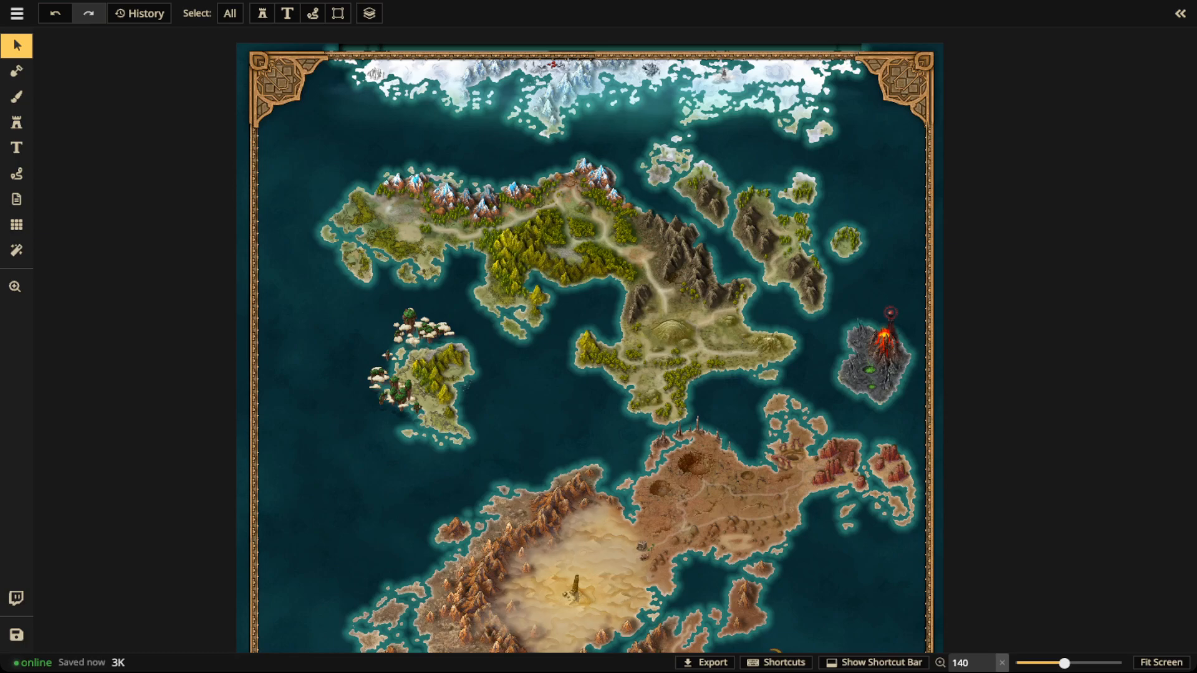
scroll(520, 255, "down", 3)
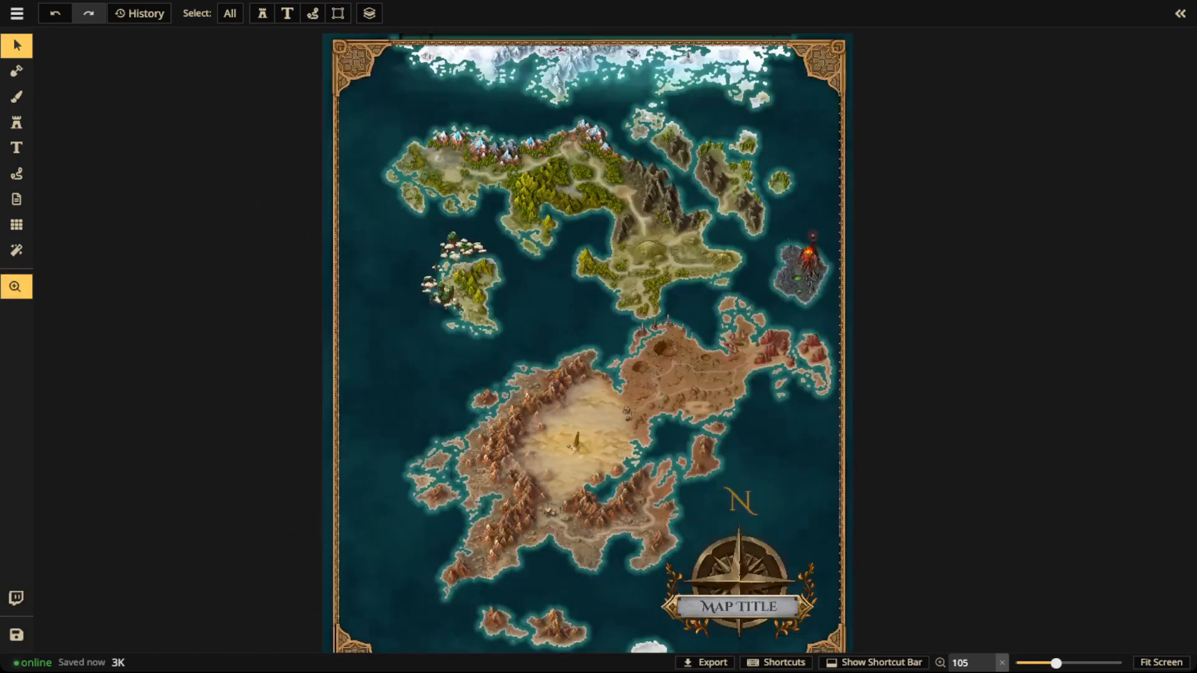
scroll(588, 298, "down", 1)
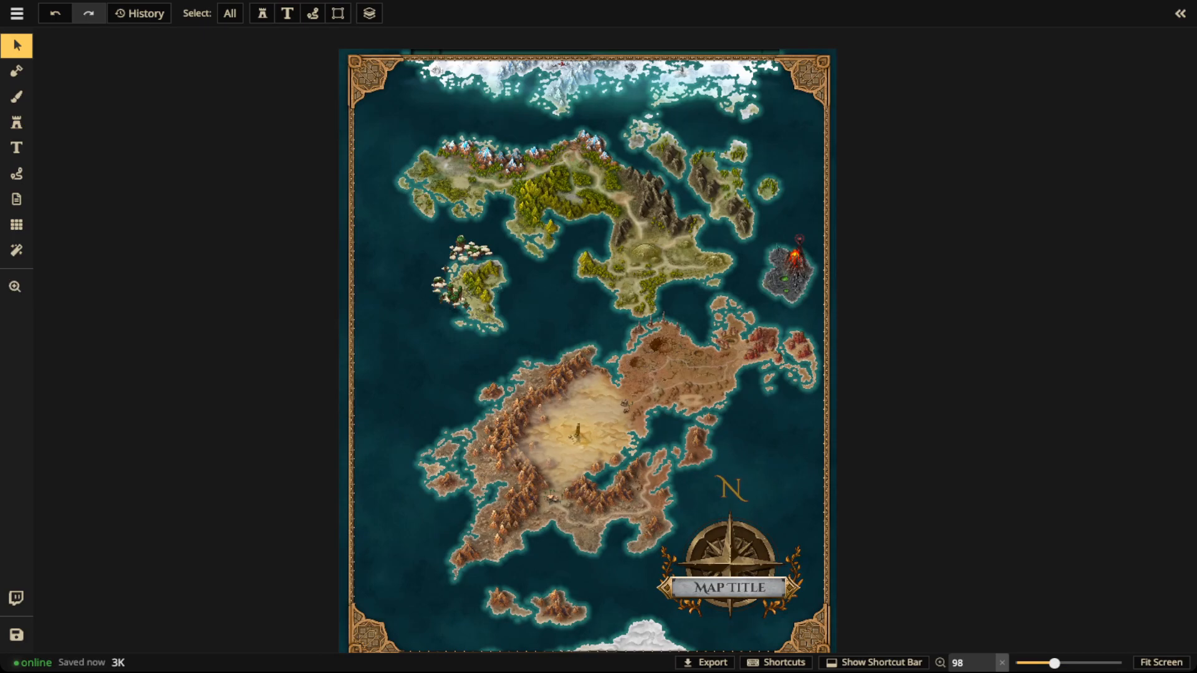